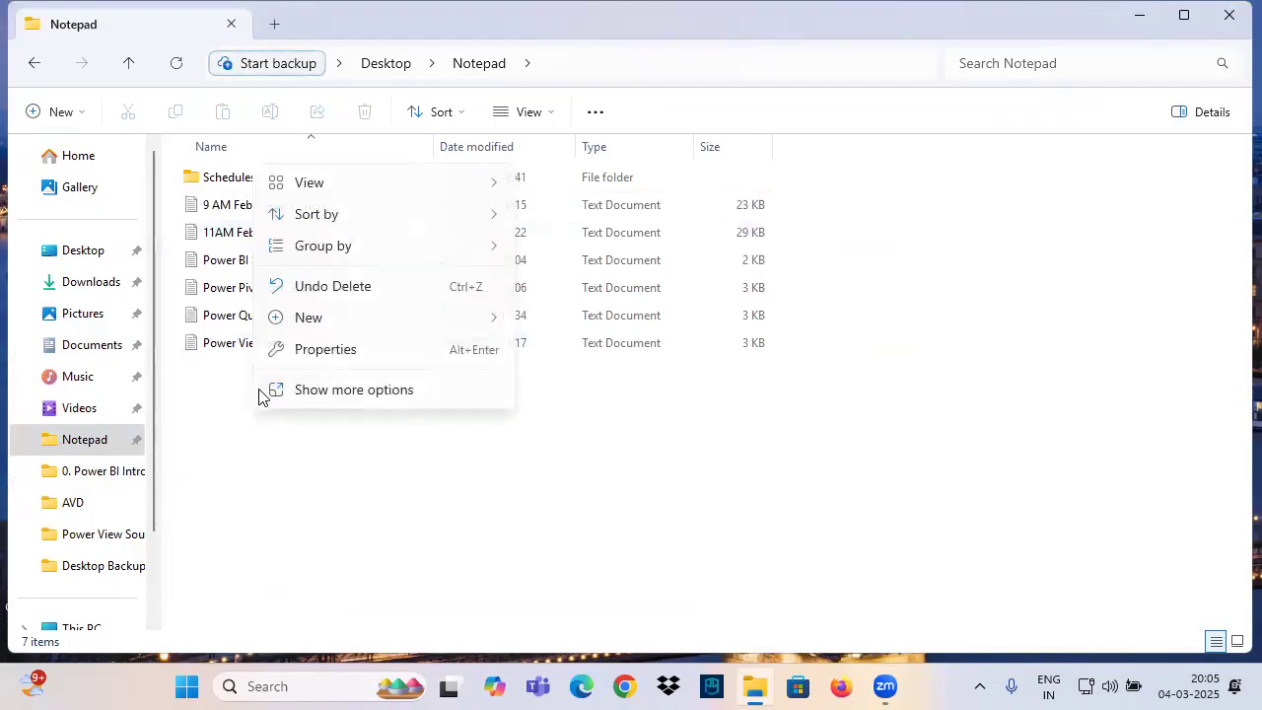
Create a new text document in the Notepad folder and name it "8PM March - Power Query".
left_click(287, 477)
right_click(281, 454)
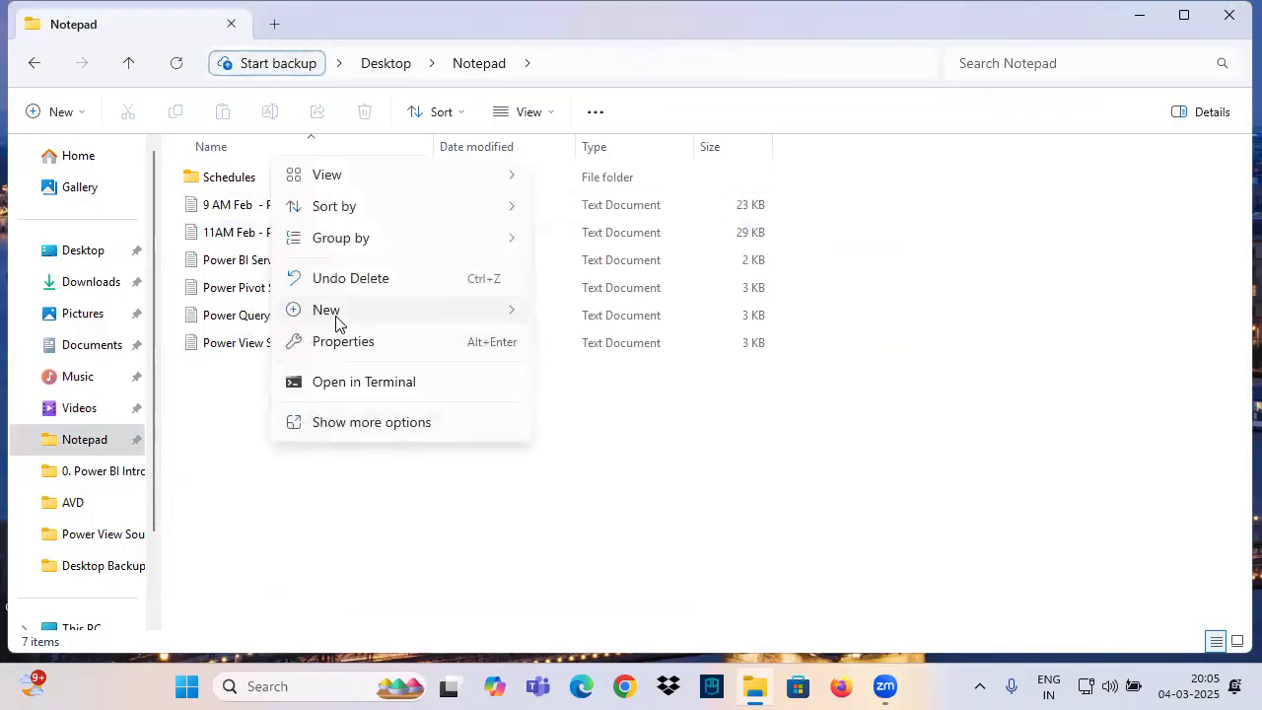
mouse_move(338, 319)
left_click(643, 302)
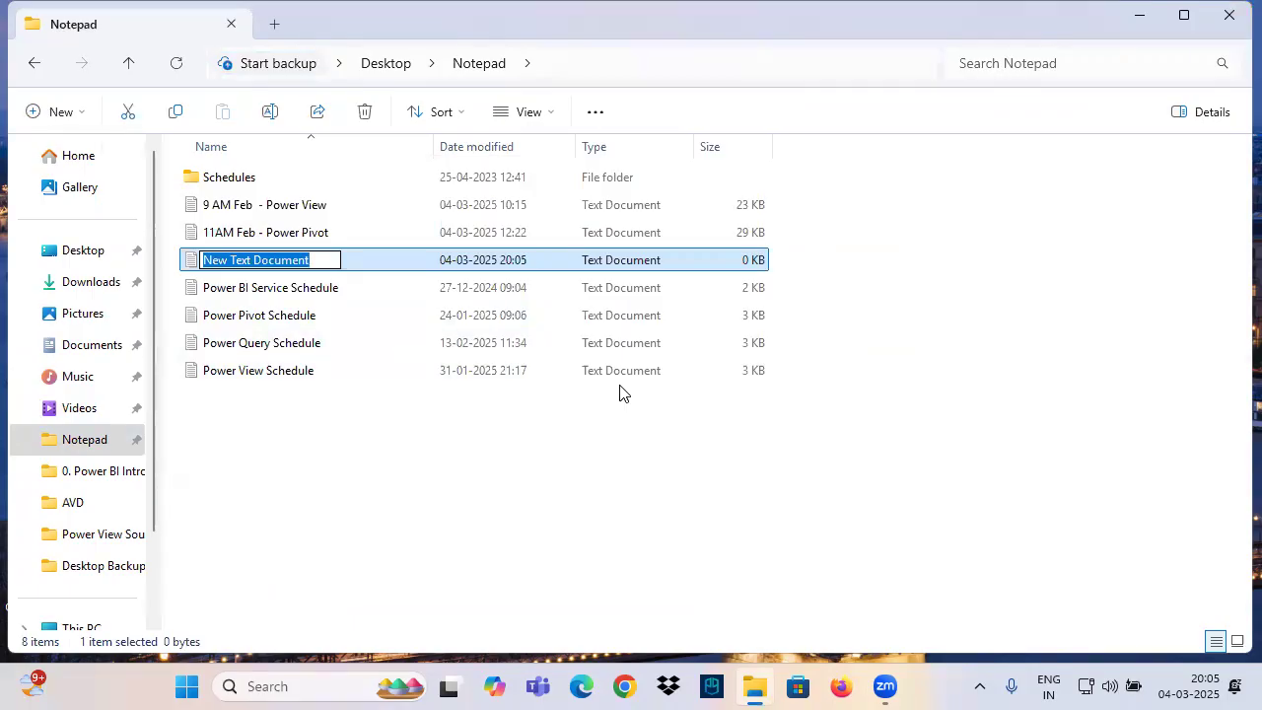
type("8PM ")
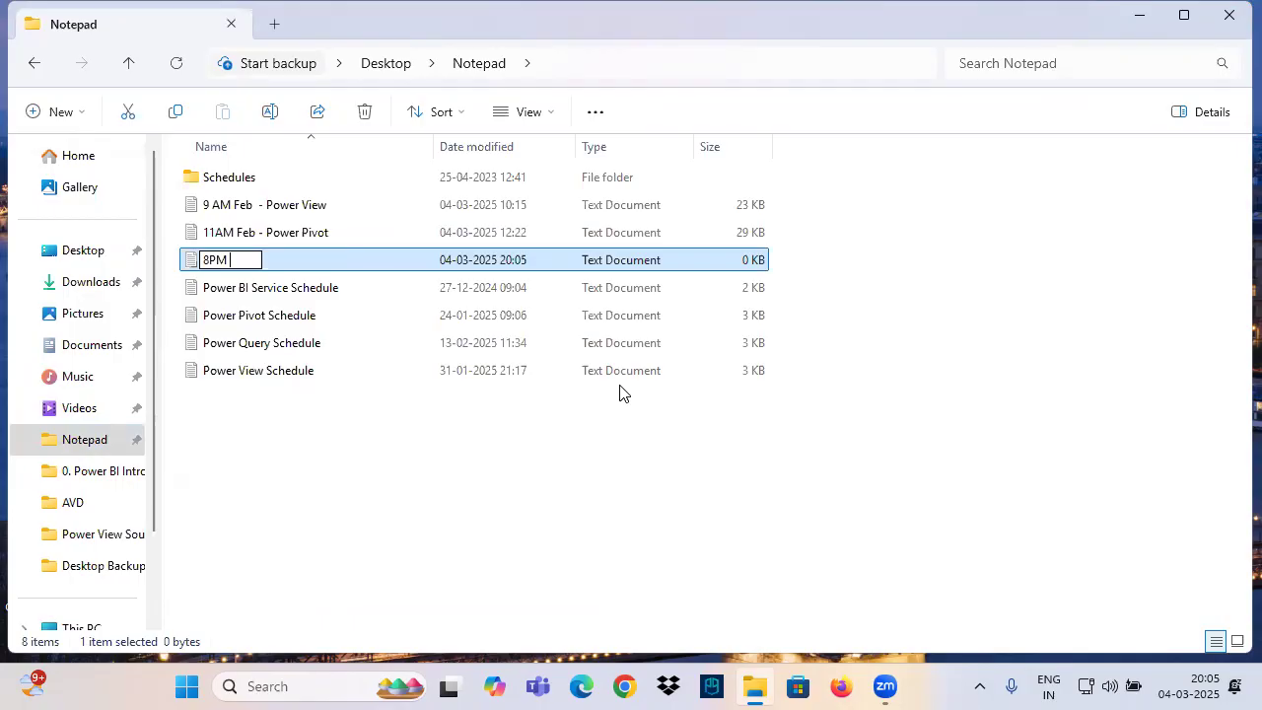
type("March - ")
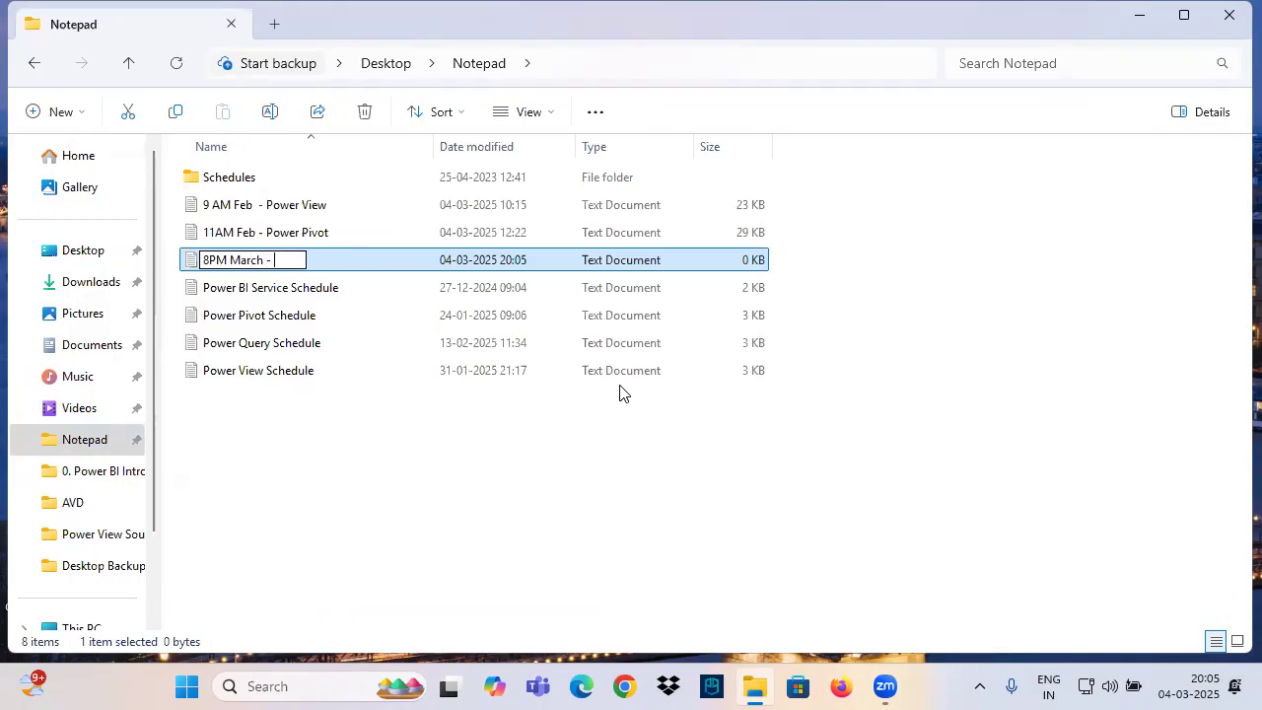
type("Power Query")
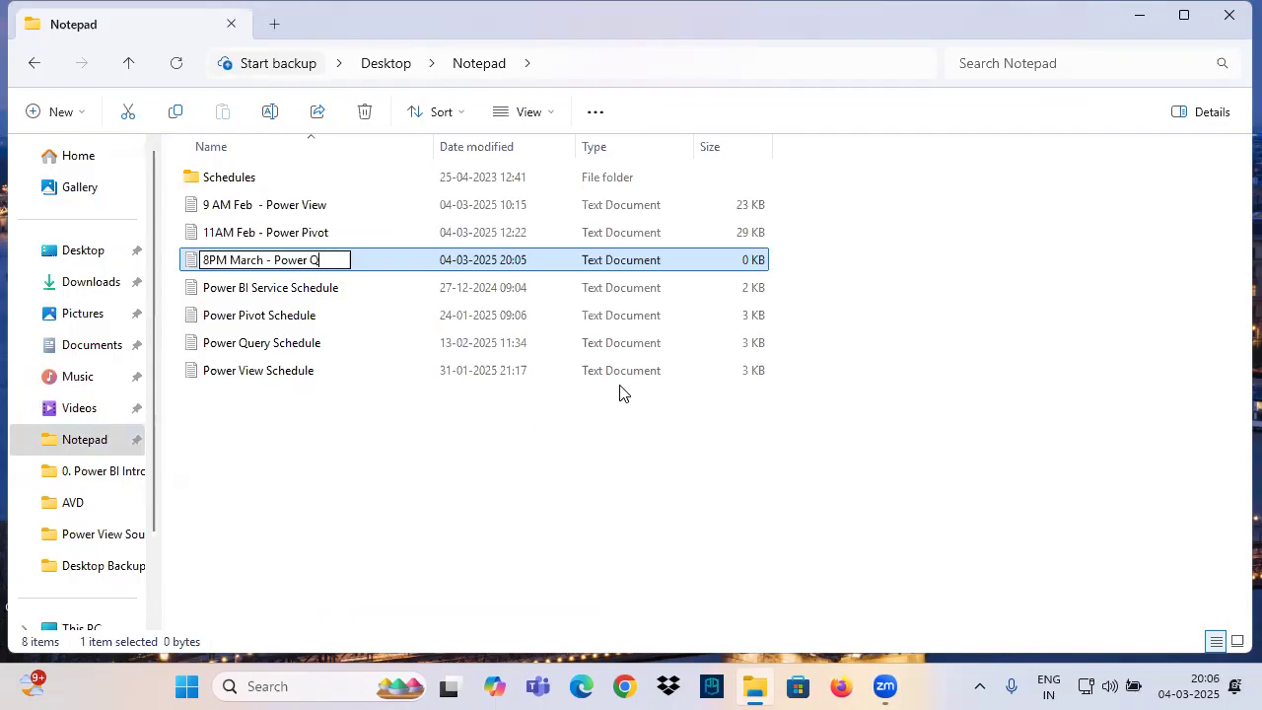
key("Return")
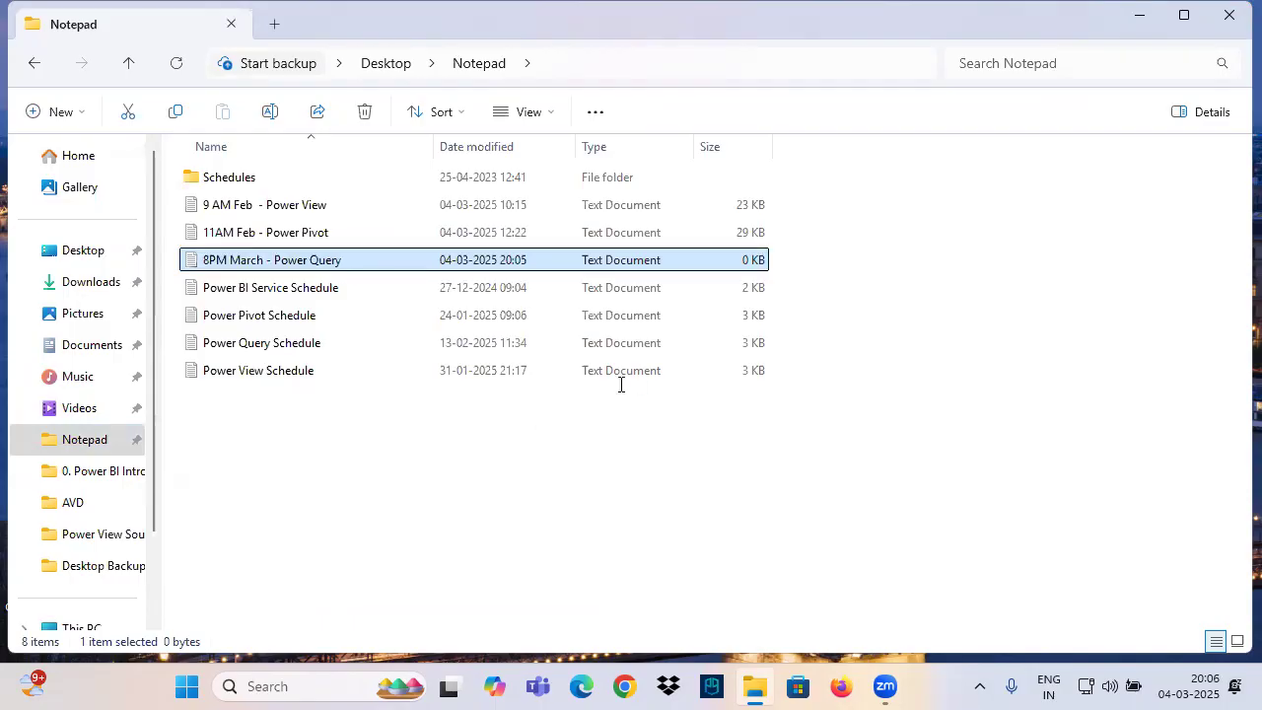
Open the "8PM March - Power Query" text file in a maximized window.
key("Return")
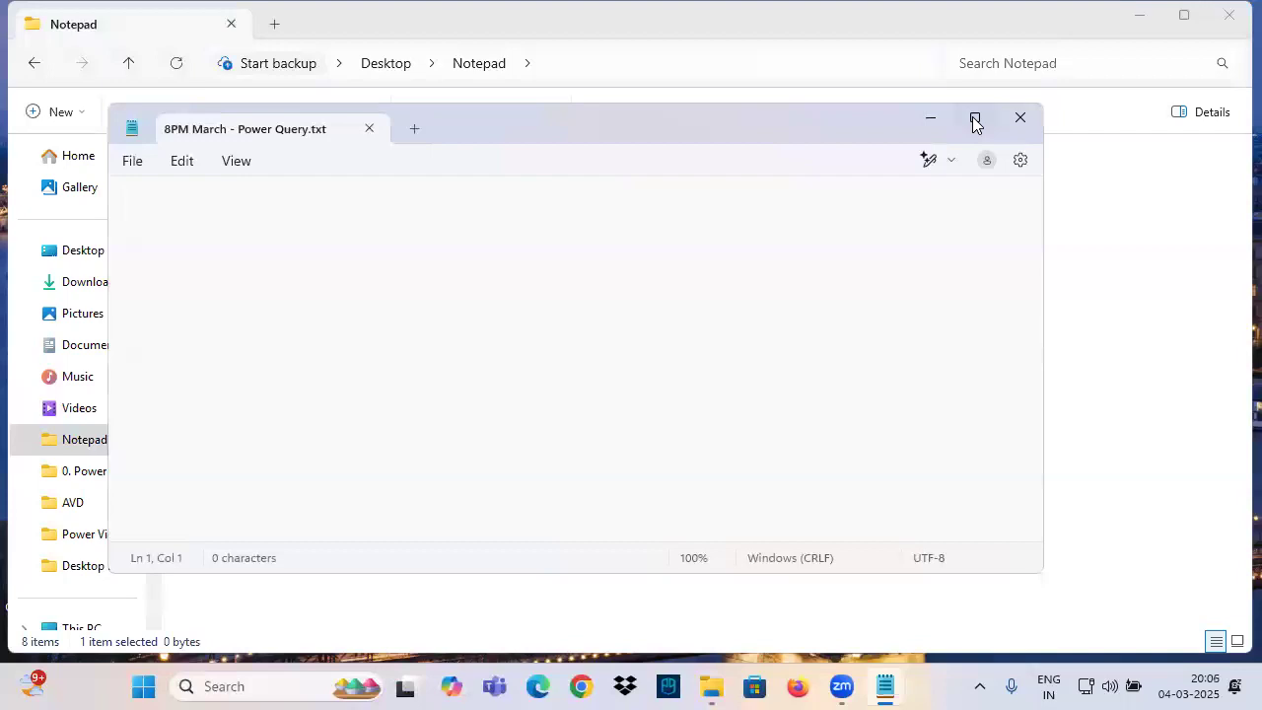
left_click(974, 120)
left_click(707, 687)
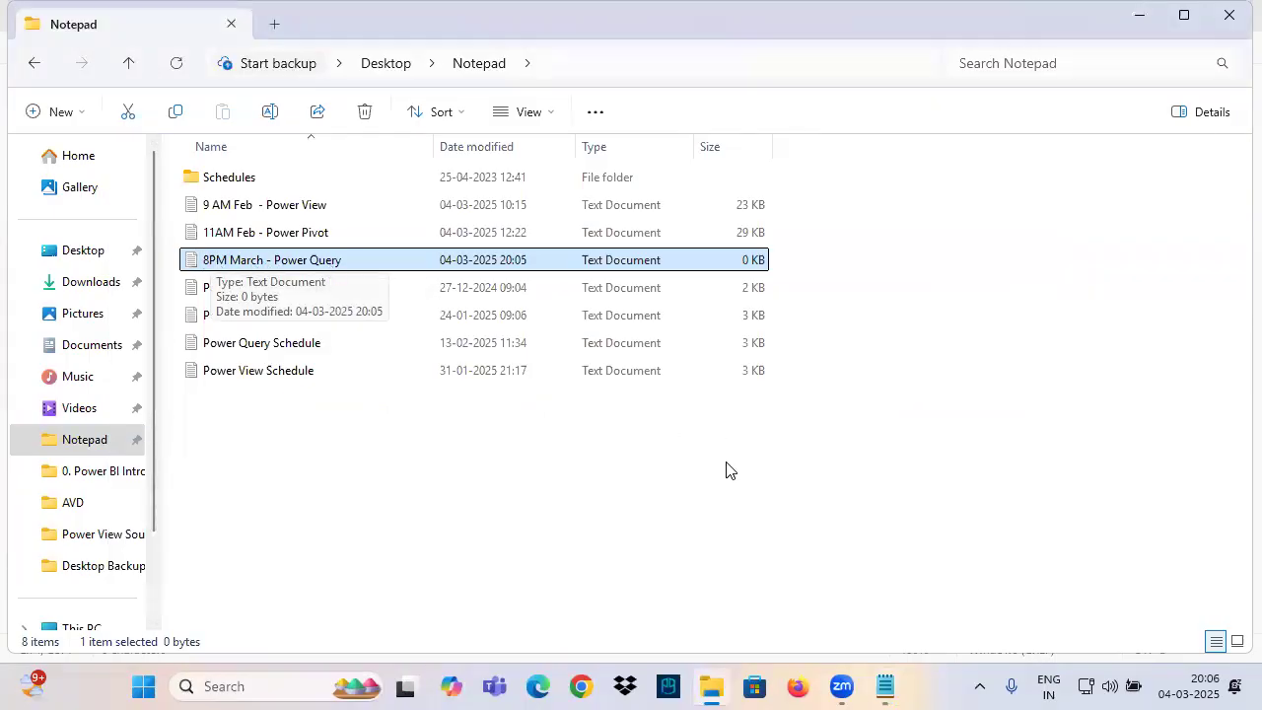
left_click(884, 687)
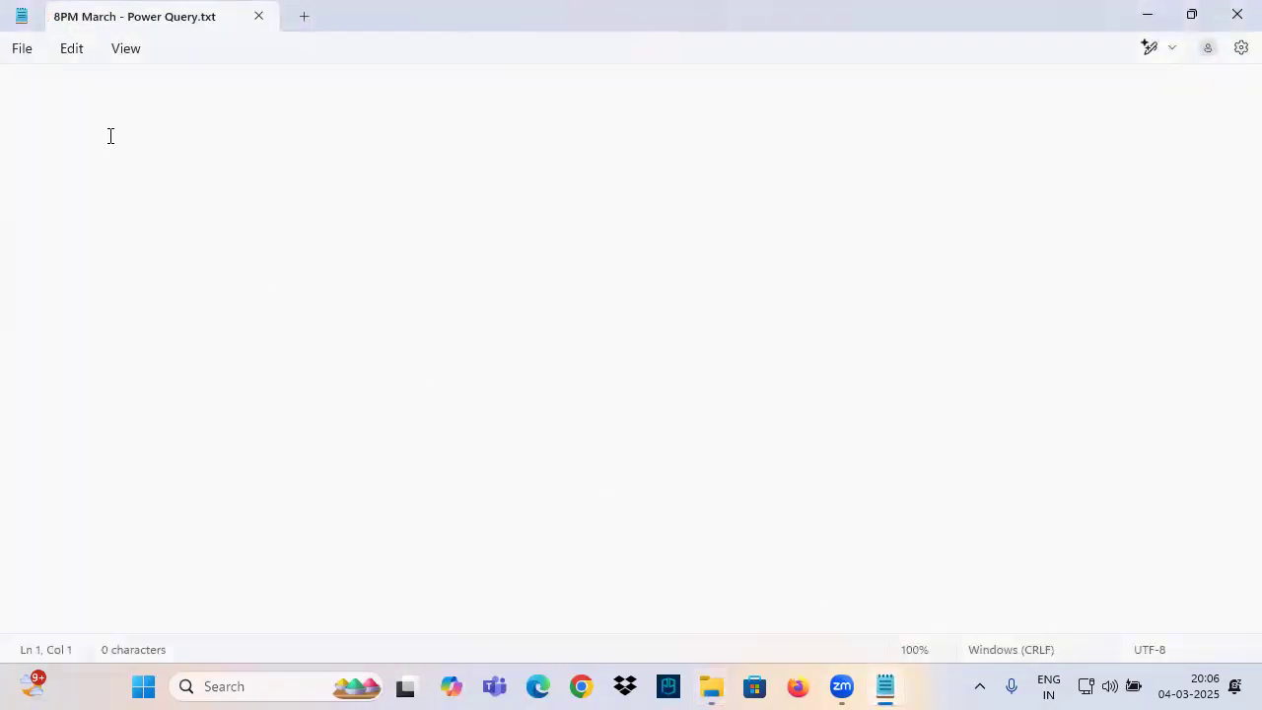
Leave two blank lines, then write the line "Power Query - ETL" with tab spacing before the dash.
key("Return")
key("Return")
type("Power Query")
key("Tab")
key("Tab")
type("- ETL")
key("ctrl+plus")
key("ctrl+plus")
key("ctrl+plus")
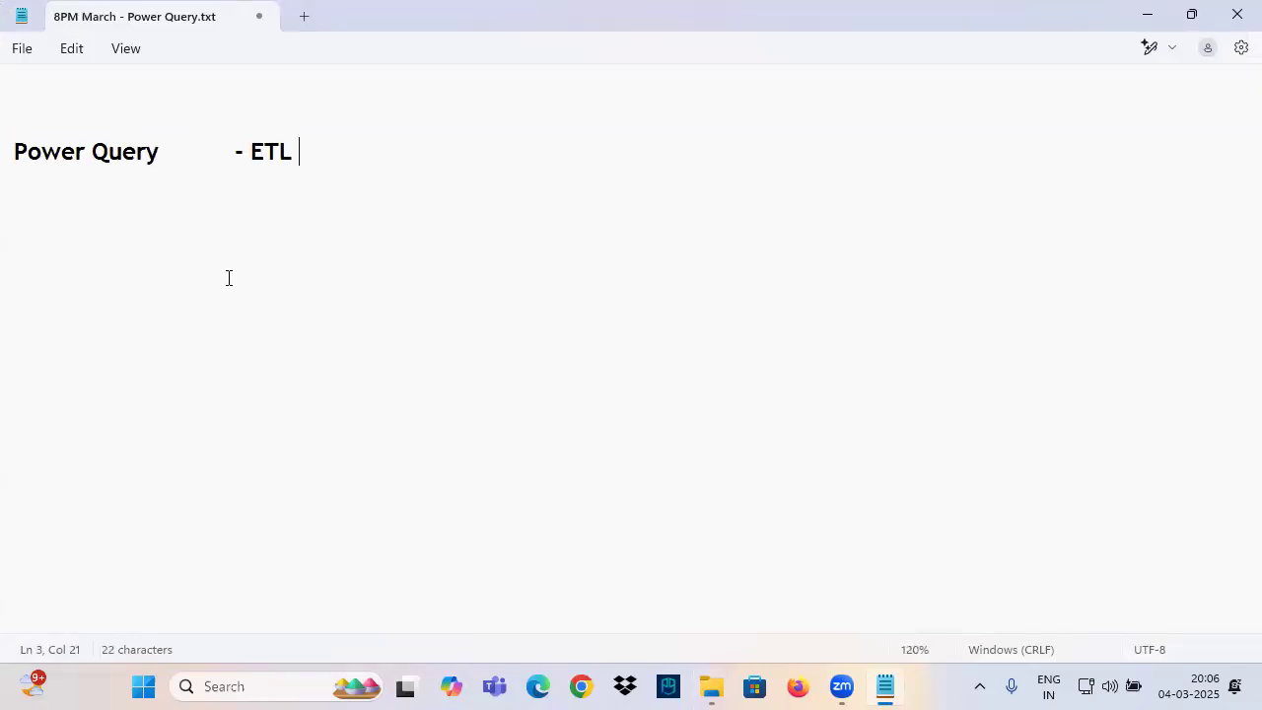
Add the line "Power Pivot - OLAP" below, aligning its description with the line above.
key("Return")
type("Power Pivot")
key("Tab")
key("Tab")
key("Tab")
type("- OLAP")
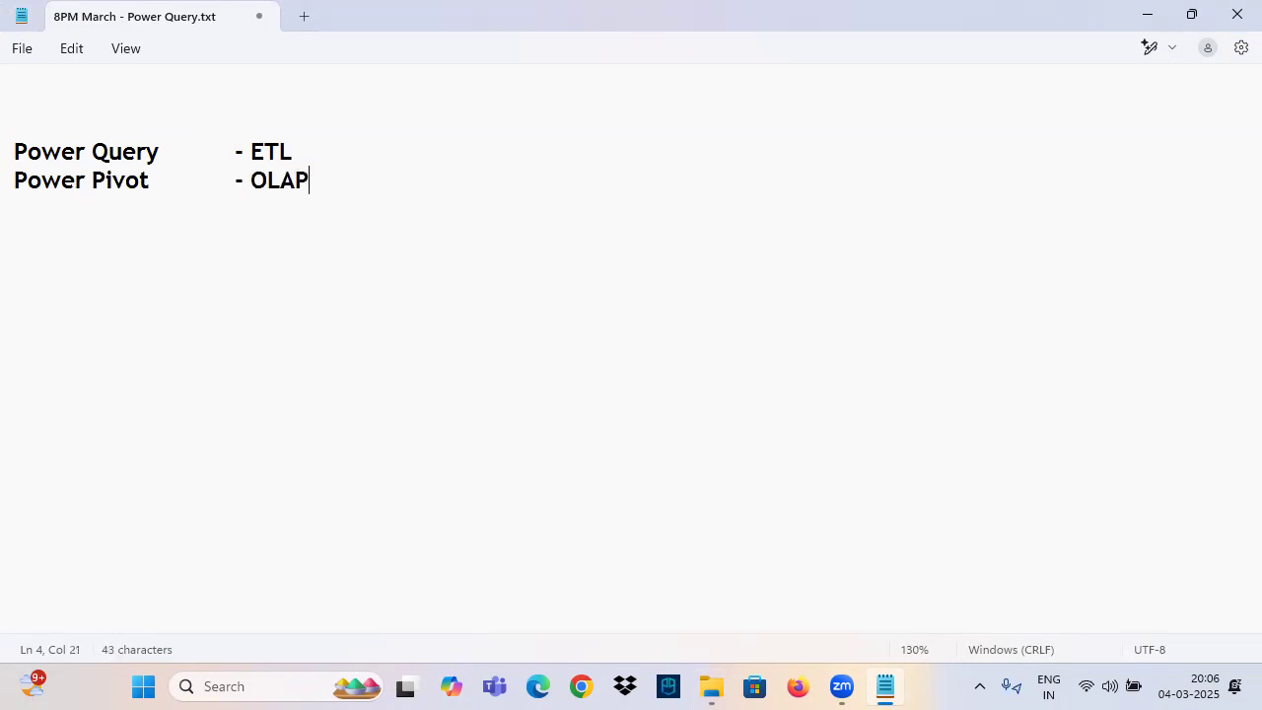
Add the line "Power View - Create Visuals (Report)" with its description aligned to the same column.
key("Return")
type("Power View")
key("Tab")
key("Tab")
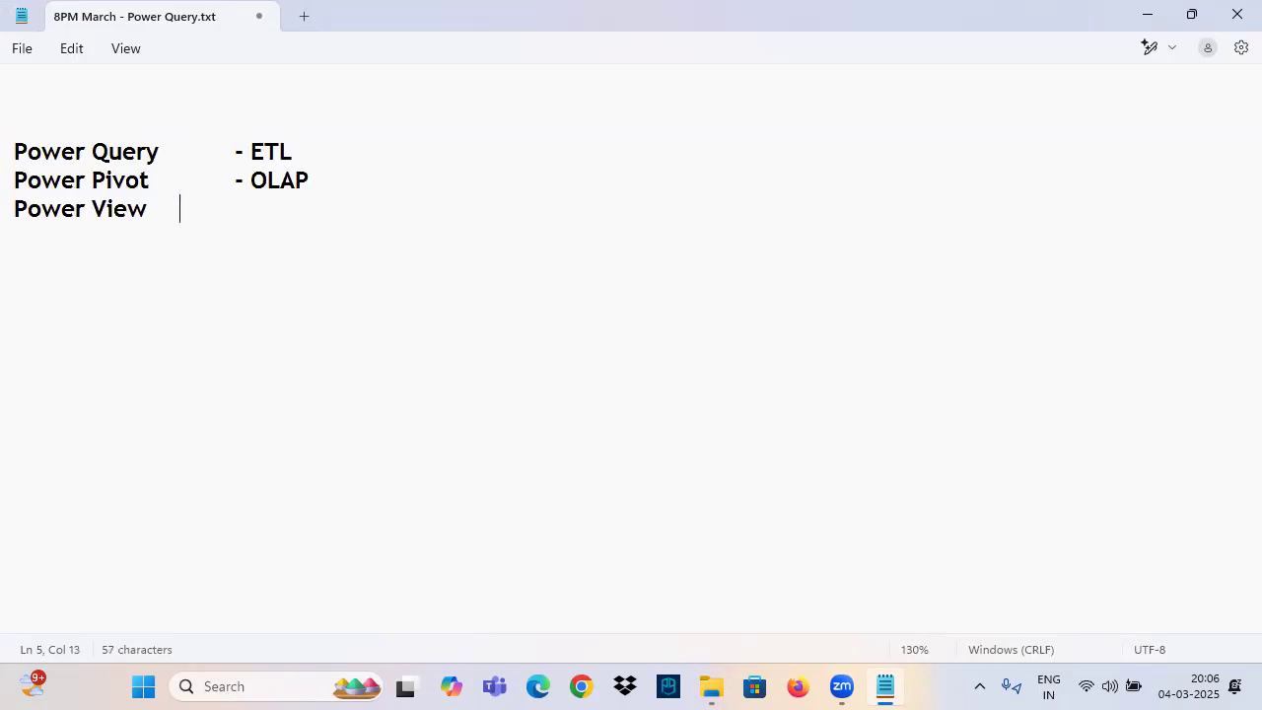
type("- Create R")
key("BackSpace")
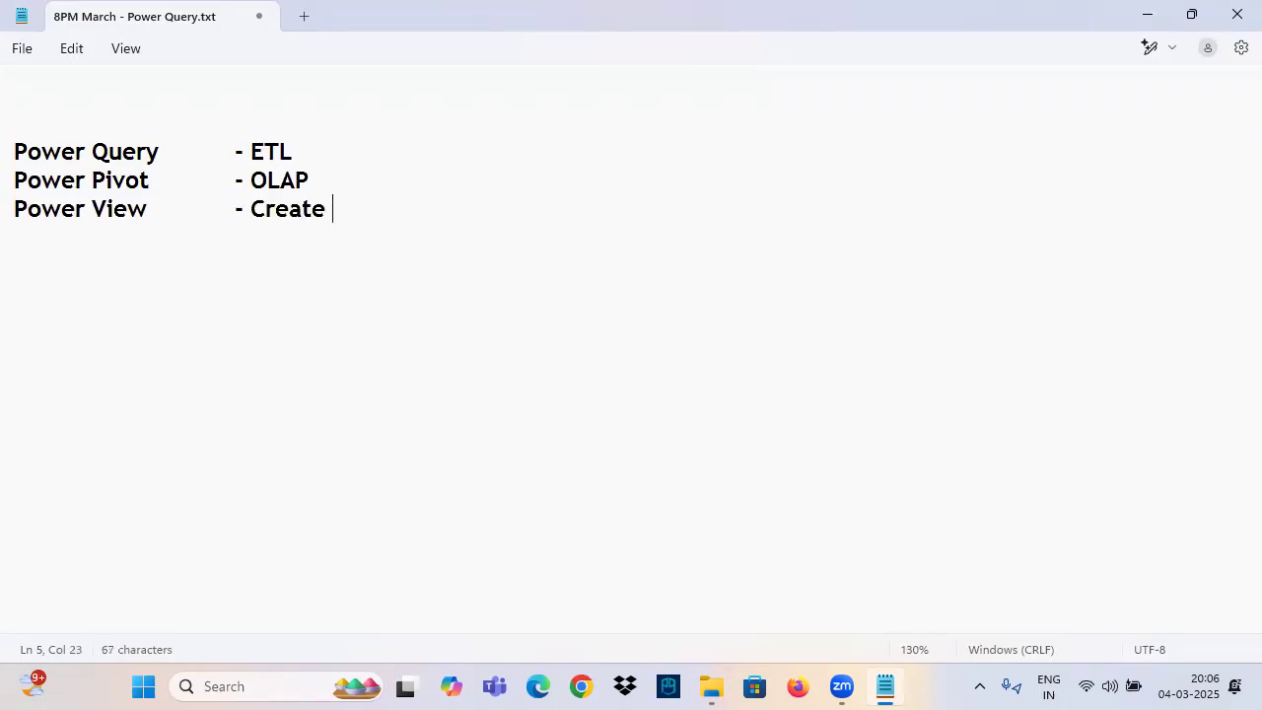
type("Visual")
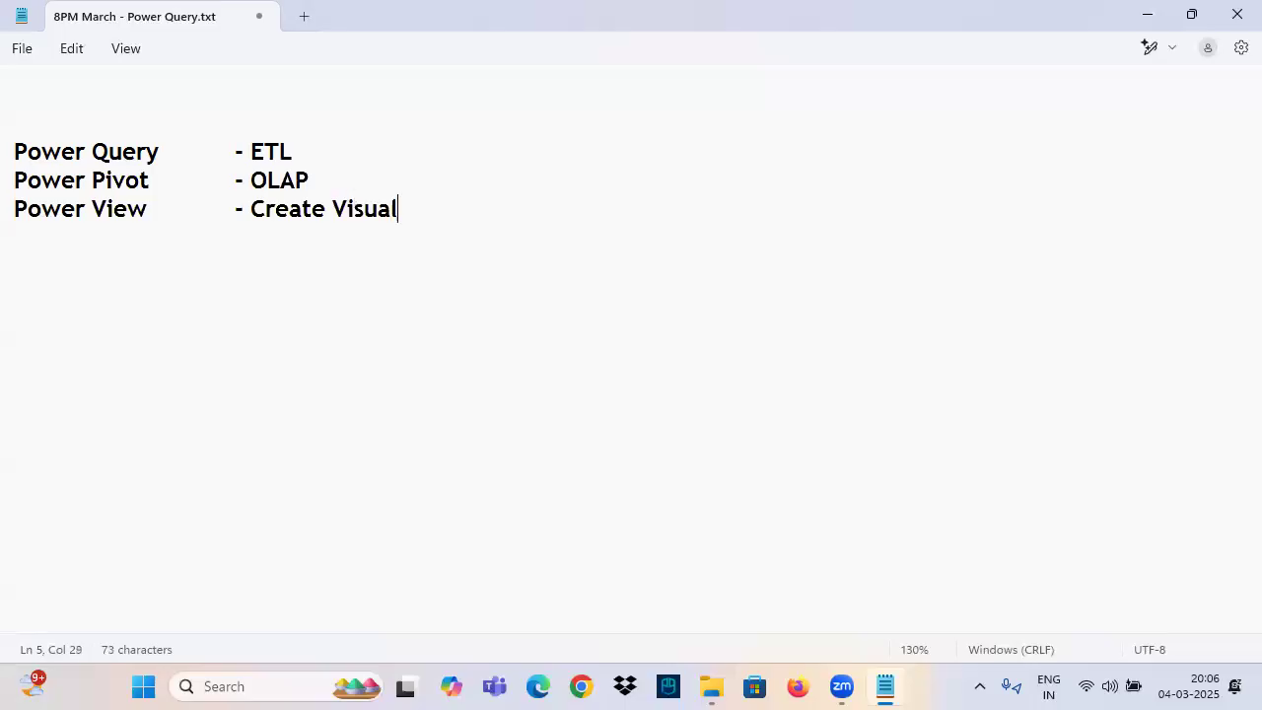
type("s (Rep")
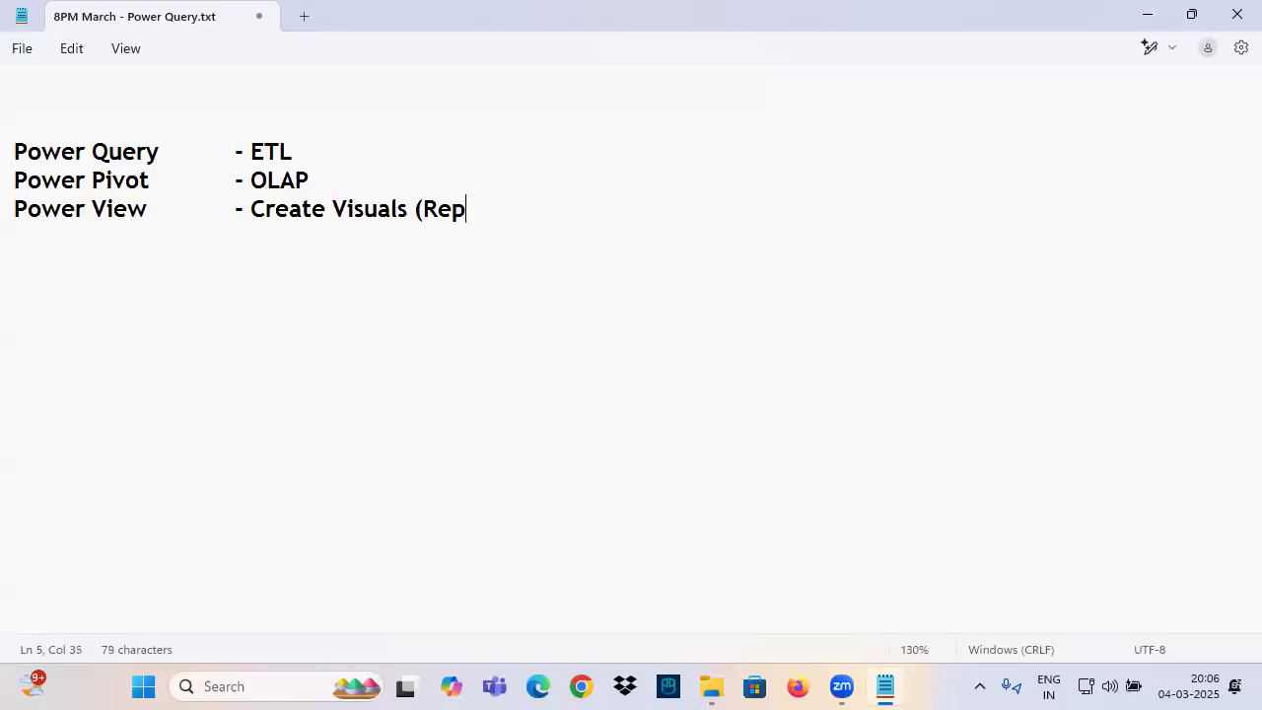
type("ort)")
Add the line "Power BI Service - Share Reports to Clients" with its description aligned to the same column.
key("Return")
type("Power BI Serg")
key("BackSpace")
type("vice")
key("Tab")
type("- Share Reports to Clients")
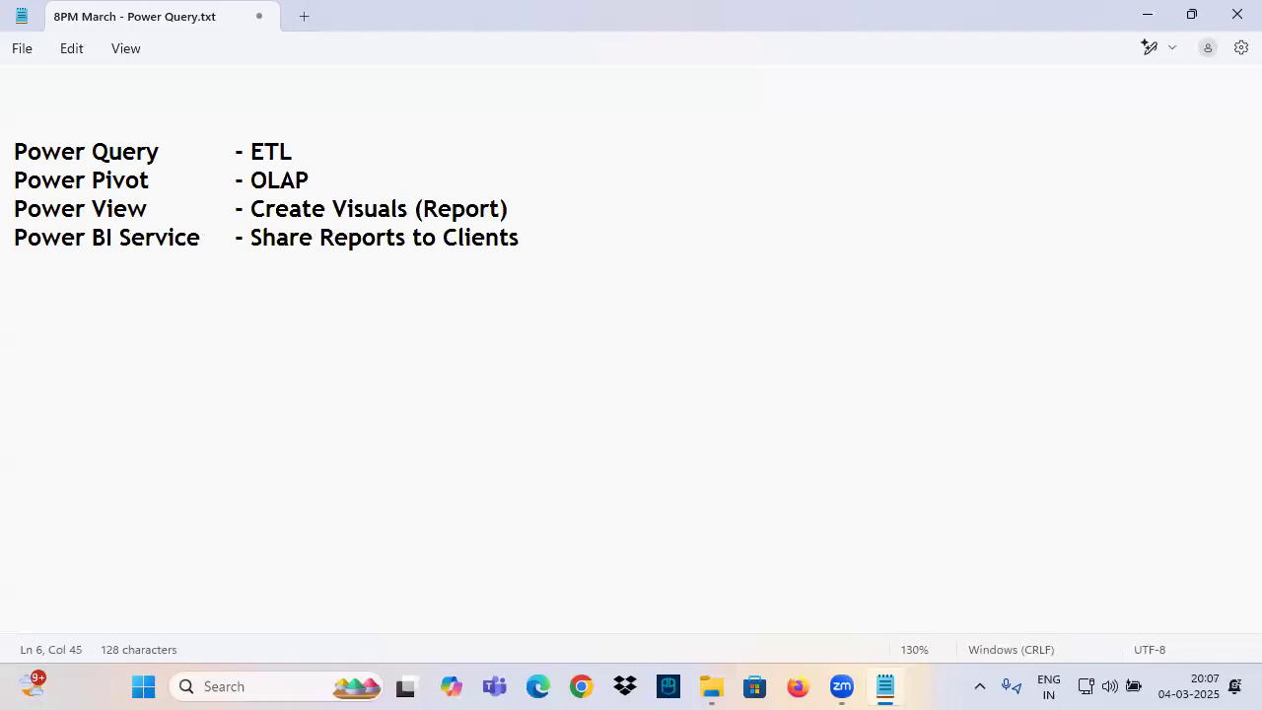
key("ctrl+minus")
left_click_drag(575, 259, 9, 147)
left_click(141, 258)
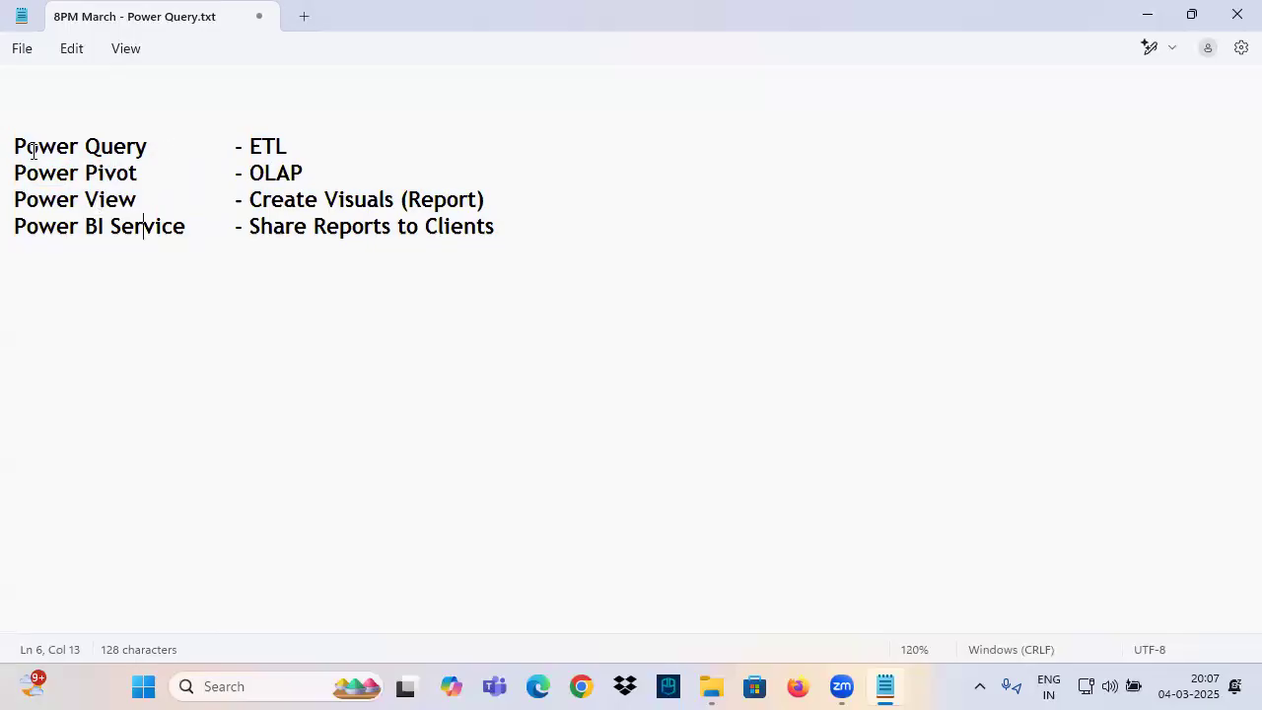
left_click_drag(17, 146, 152, 146)
left_click(112, 273)
Insert a long run of blank lines after the Power BI Service line.
left_click(524, 228)
key("Return")
key("Return")
key("Return")
key("Return")
key("Return")
key("Return")
key("Return")
key("Return")
key("Return")
key("Return")
key("Return")
key("Return")
key("Return")
key("Return")
key("Return")
key("Return")
key("Return")
key("Return")
key("Return")
key("Return")
key("Return")
key("Return")
key("Return")
key("Return")
key("Return")
key("Return")
key("Return")
key("Return")
key("Return")
key("Return")
key("Return")
key("Return")
key("Return")
key("Return")
key("Return")
key("Return")
key("Return")
key("Return")
key("Return")
key("Return")
key("Return")
key("Return")
key("Return")
key("Return")
key("Return")
key("Return")
key("Return")
key("Return")
key("Return")
key("Return")
key("Return")
key("Return")
key("Return")
key("Return")
key("Return")
key("Return")
key("Return")
key("Return")
key("Return")
key("Return")
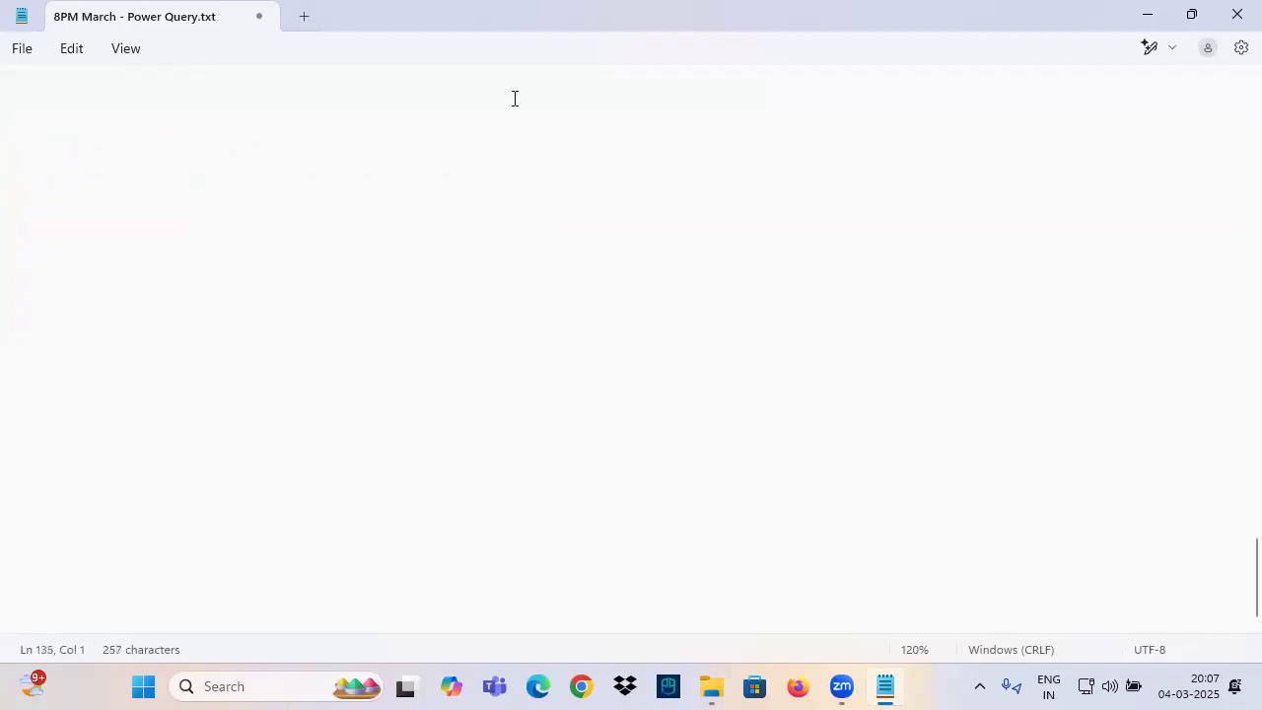
Add a dashed divider one blank line below the component list, with the heading "Power Query" beneath it.
scroll(88, 160, "up", 20)
scroll(100, 201, "up", 15)
left_click(53, 263)
key("Return")
type("----------")
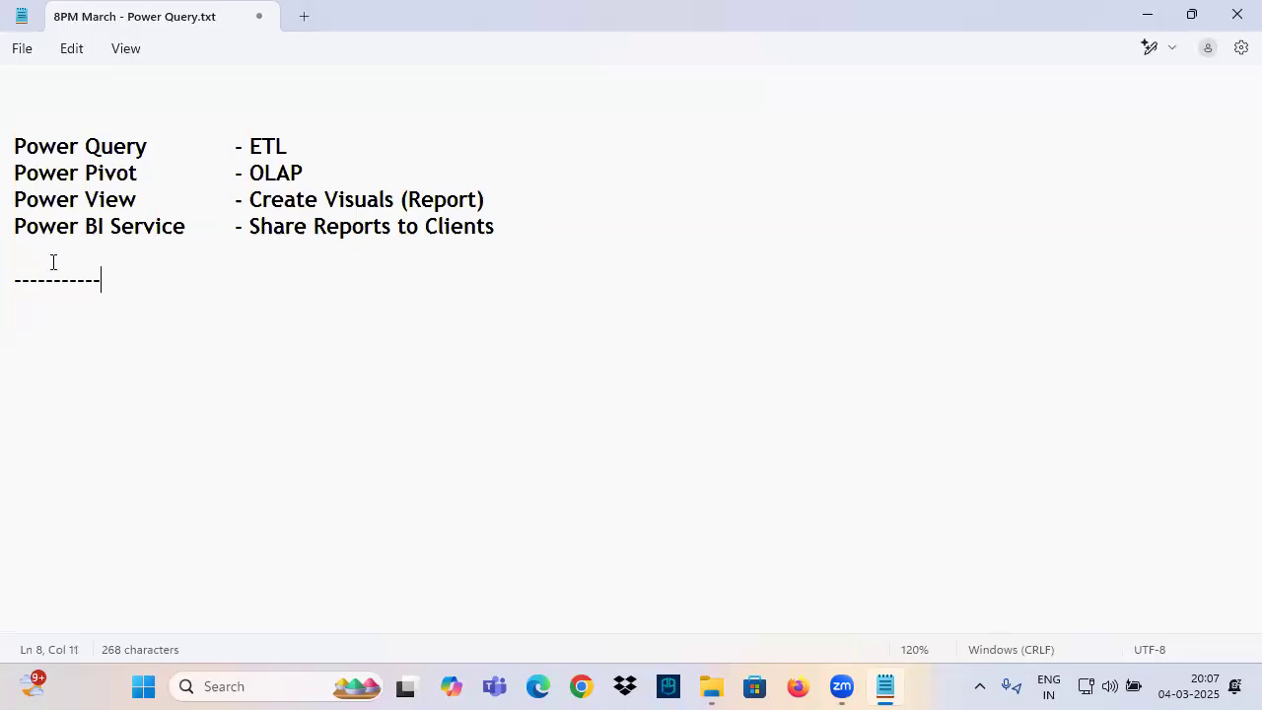
type("------------")
key("Return")
type("Power ")
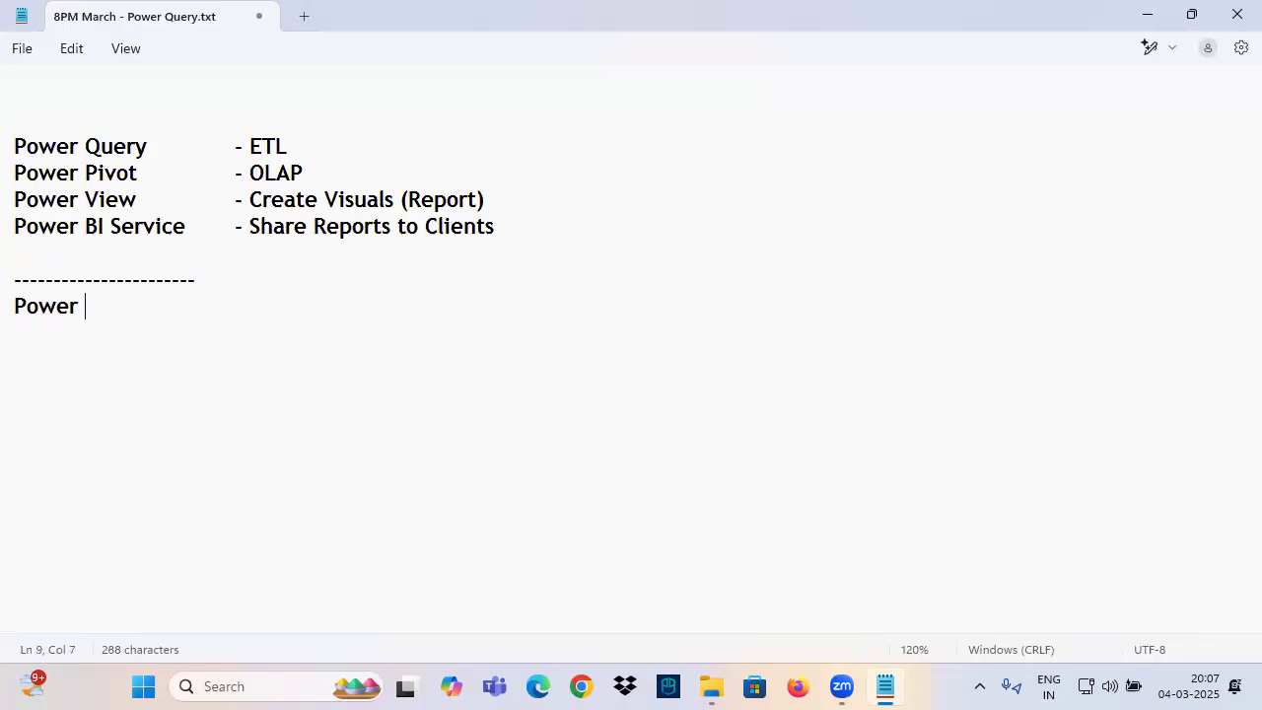
type("Query")
Add a "Class 1" heading one blank line below "Power Query" and save the file.
key("Return")
key("Return")
type("Class 1")
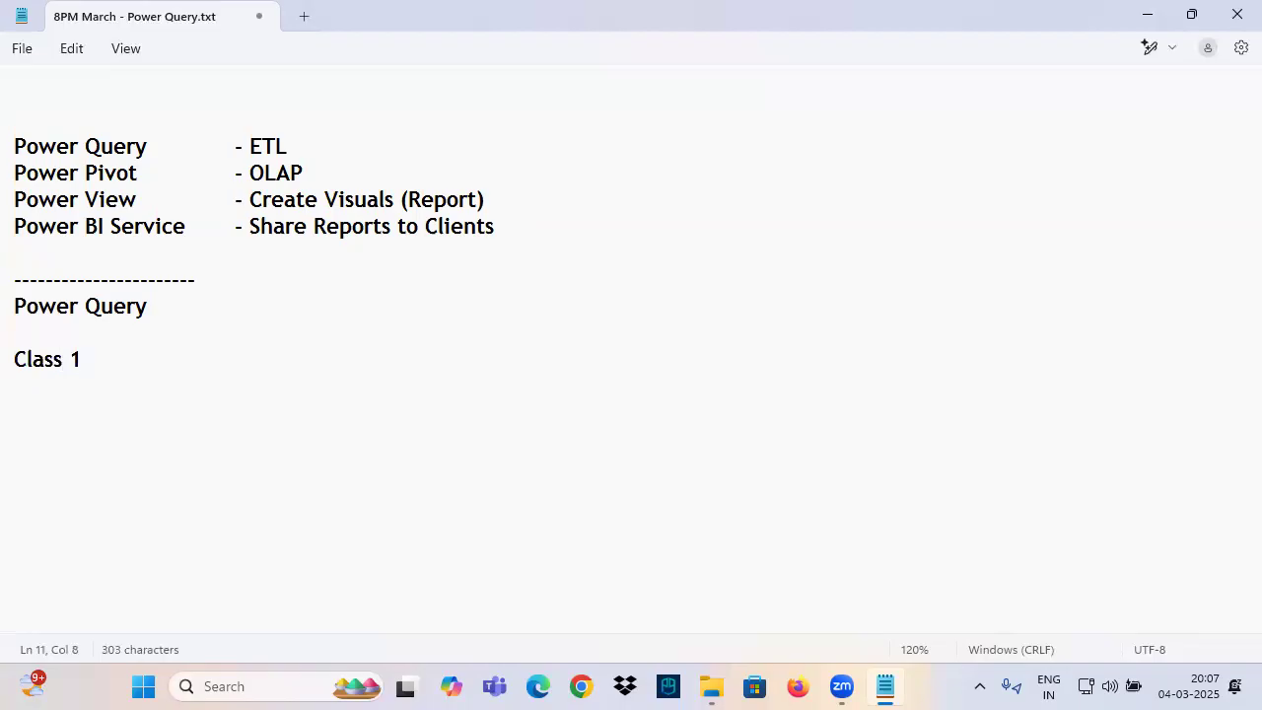
key("ctrl+s")
Open the Power Query Schedule text file and copy its Class 1 heading with the three topics listed beneath.
left_click(711, 686)
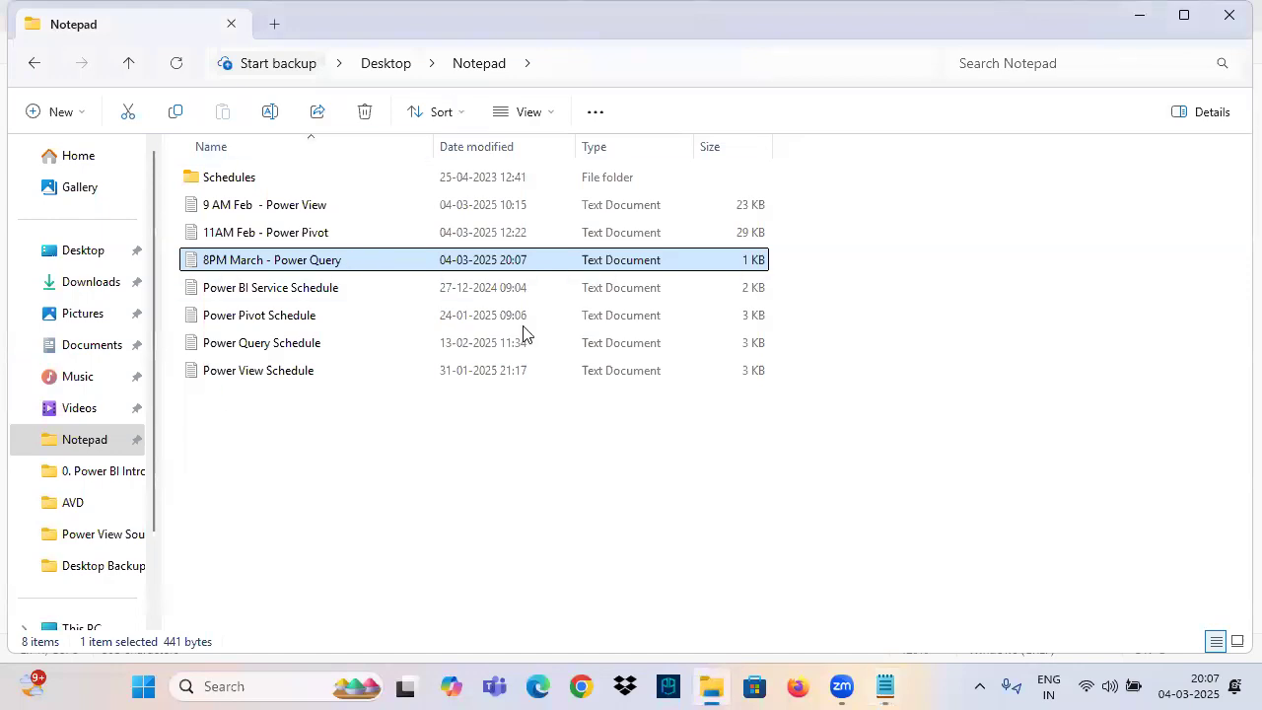
double_click(267, 353)
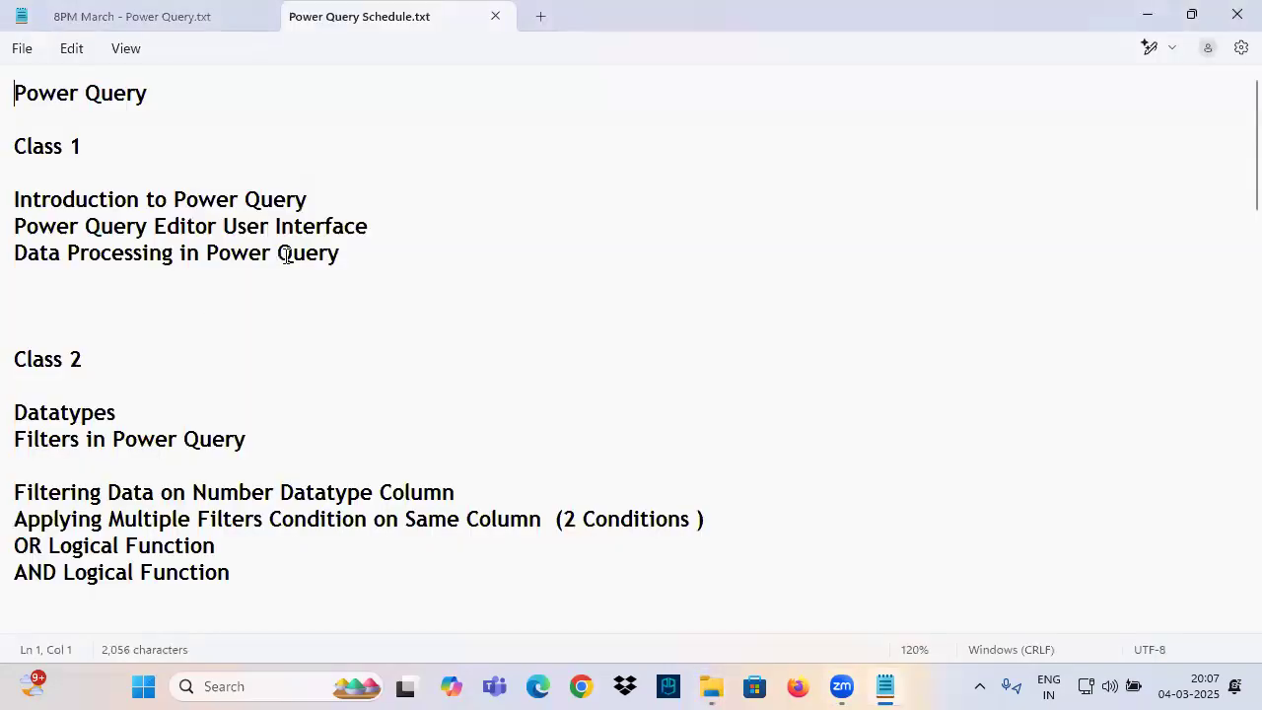
left_click(377, 264)
scroll(403, 294, "down", 5)
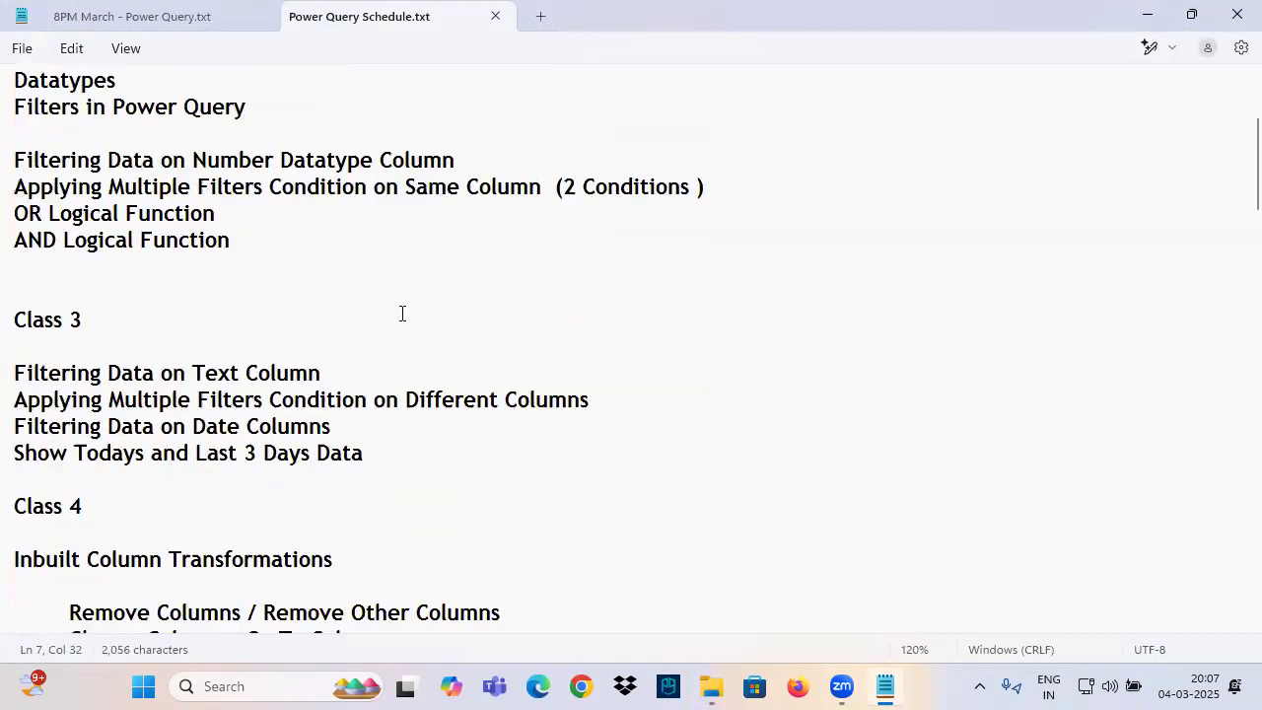
scroll(378, 412, "up", 4)
left_click_drag(366, 206, 28, 90)
key("ctrl+c")
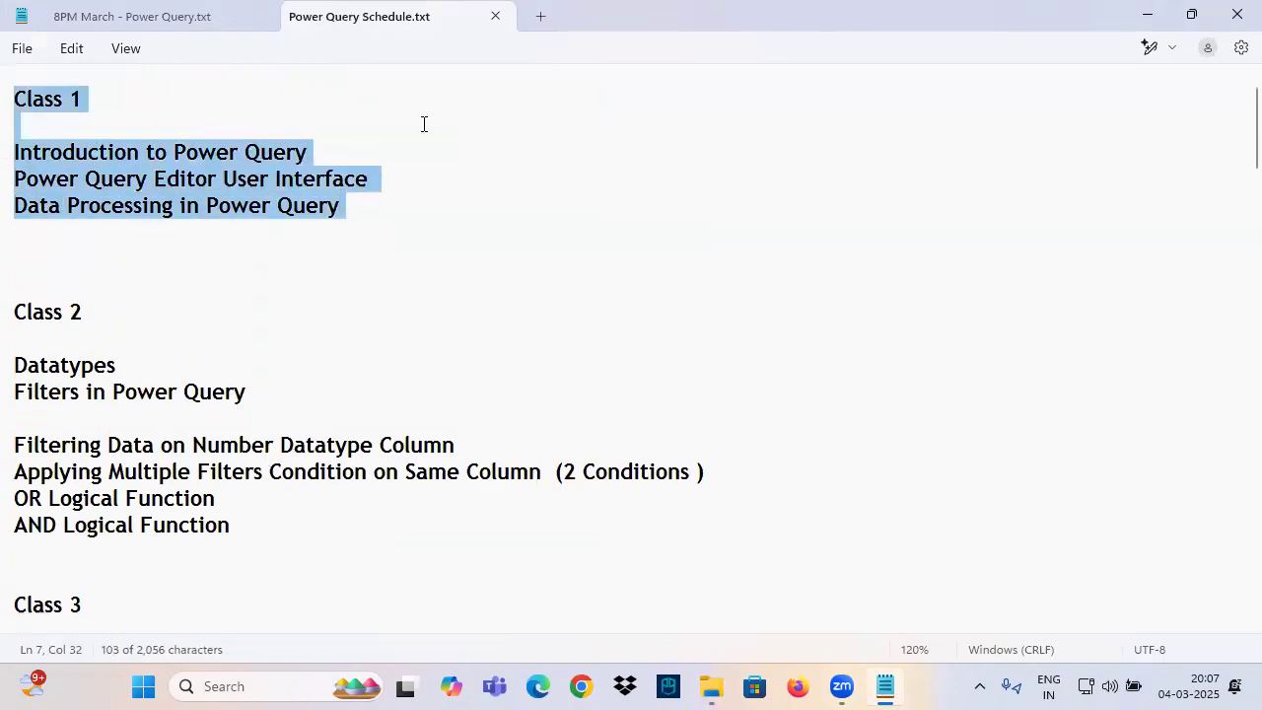
Replace the Class 1 heading in the 8PM March notes with the copied Class 1 section.
key("ctrl+Tab")
left_click(48, 405)
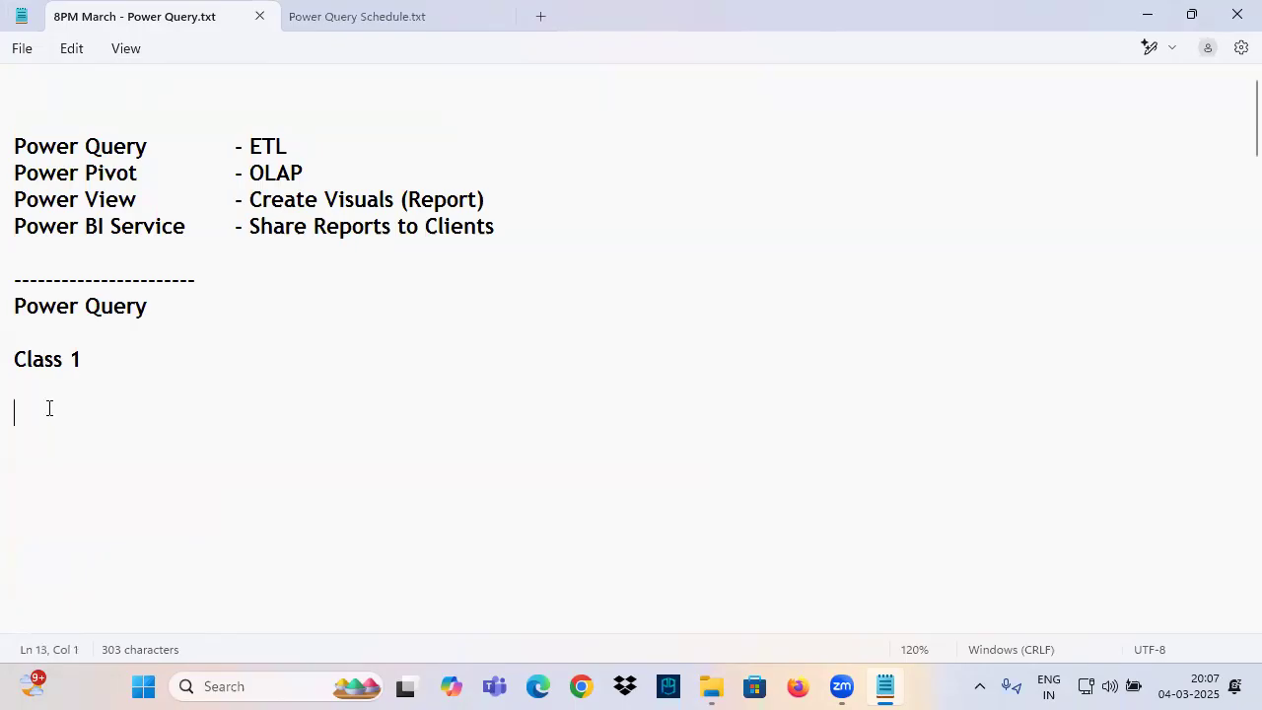
left_click_drag(83, 359, 9, 359)
key("ctrl+v")
Review the three Class 1 topics in the 8PM March notes.
left_click_drag(49, 412, 313, 404)
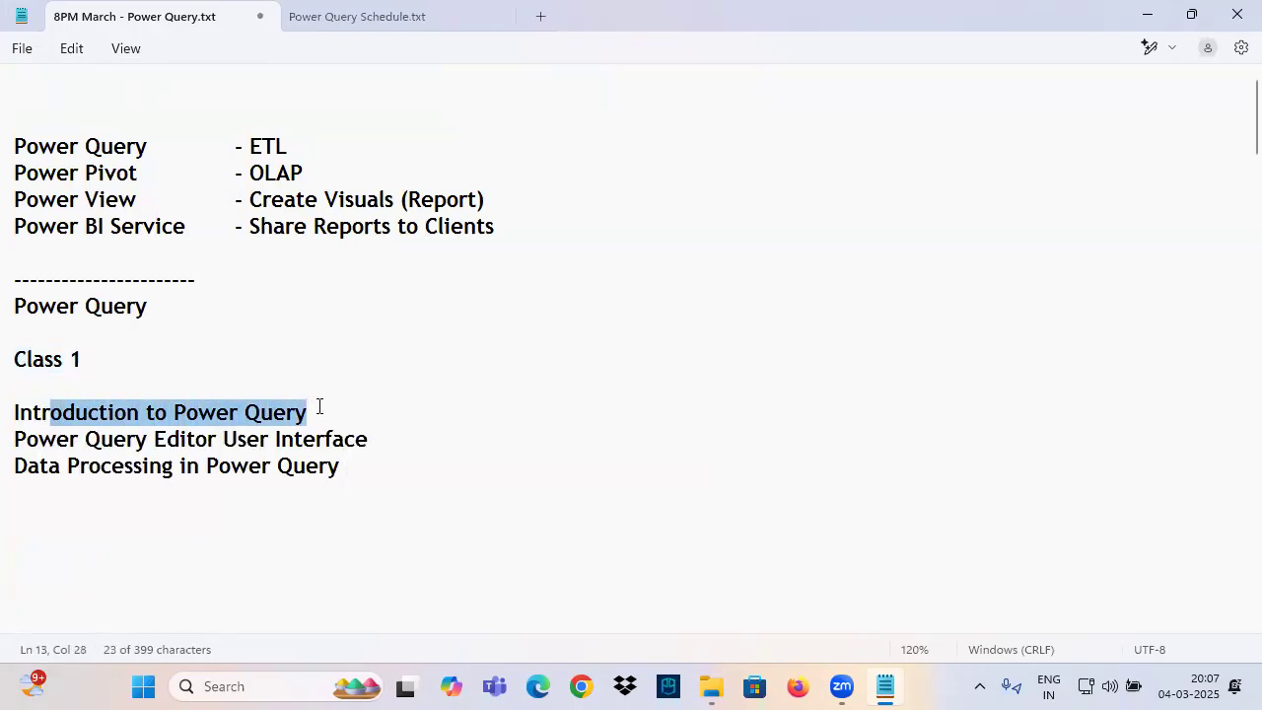
scroll(117, 422, "down", 2)
left_click_drag(38, 349, 383, 348)
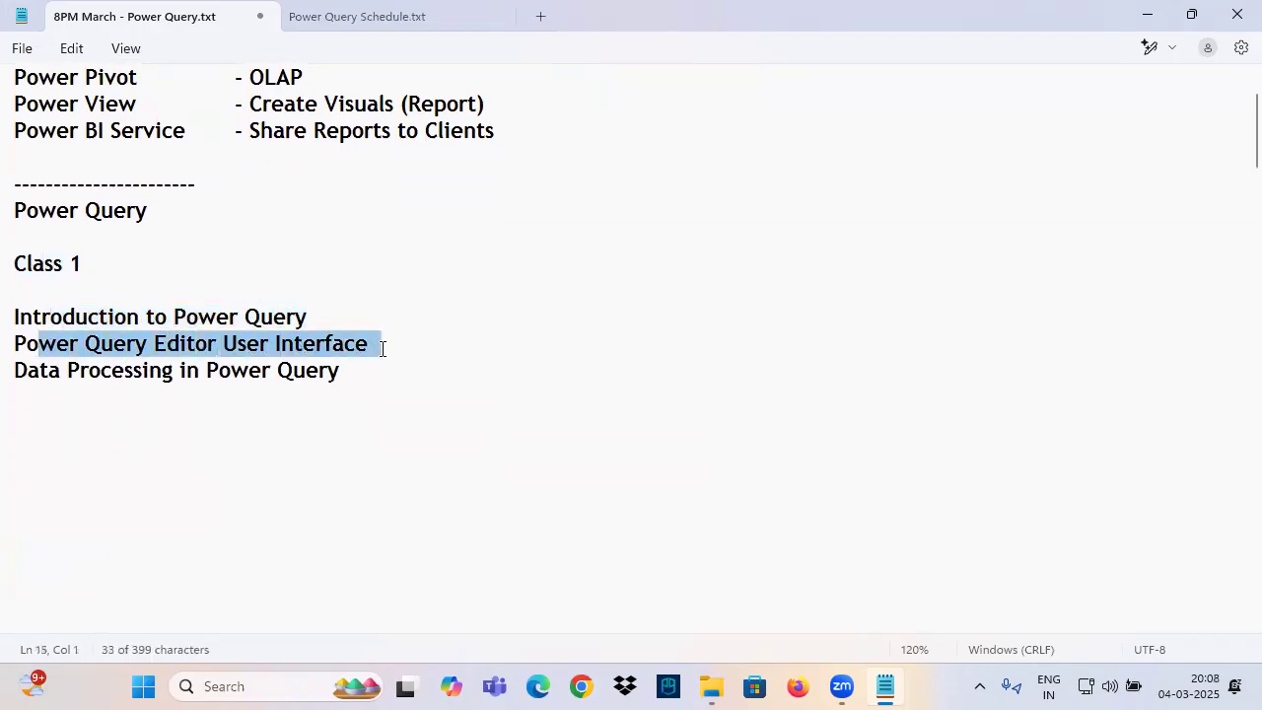
left_click(358, 373)
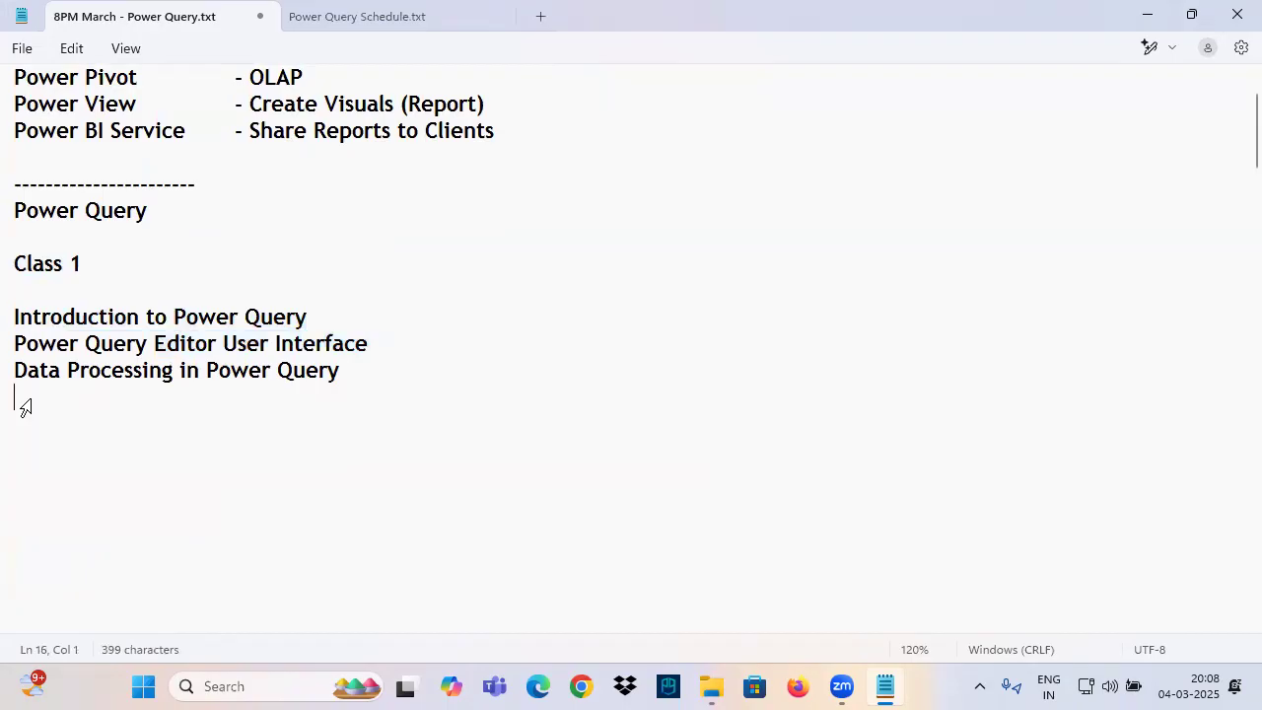
left_click_drag(14, 373, 10, 199)
double_click(397, 374)
left_click(83, 430)
key("Up")
Launch Power BI Desktop with a blank report and open the Power Query Editor from it.
key("super+d")
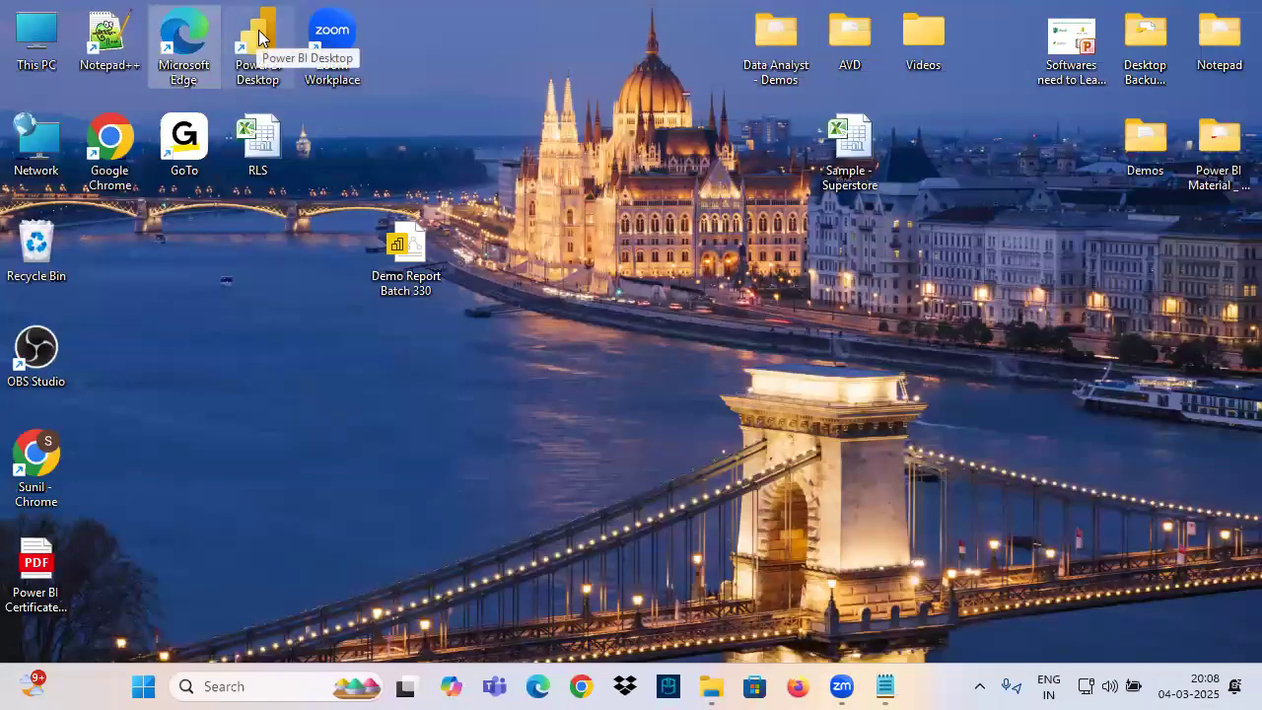
double_click(260, 71)
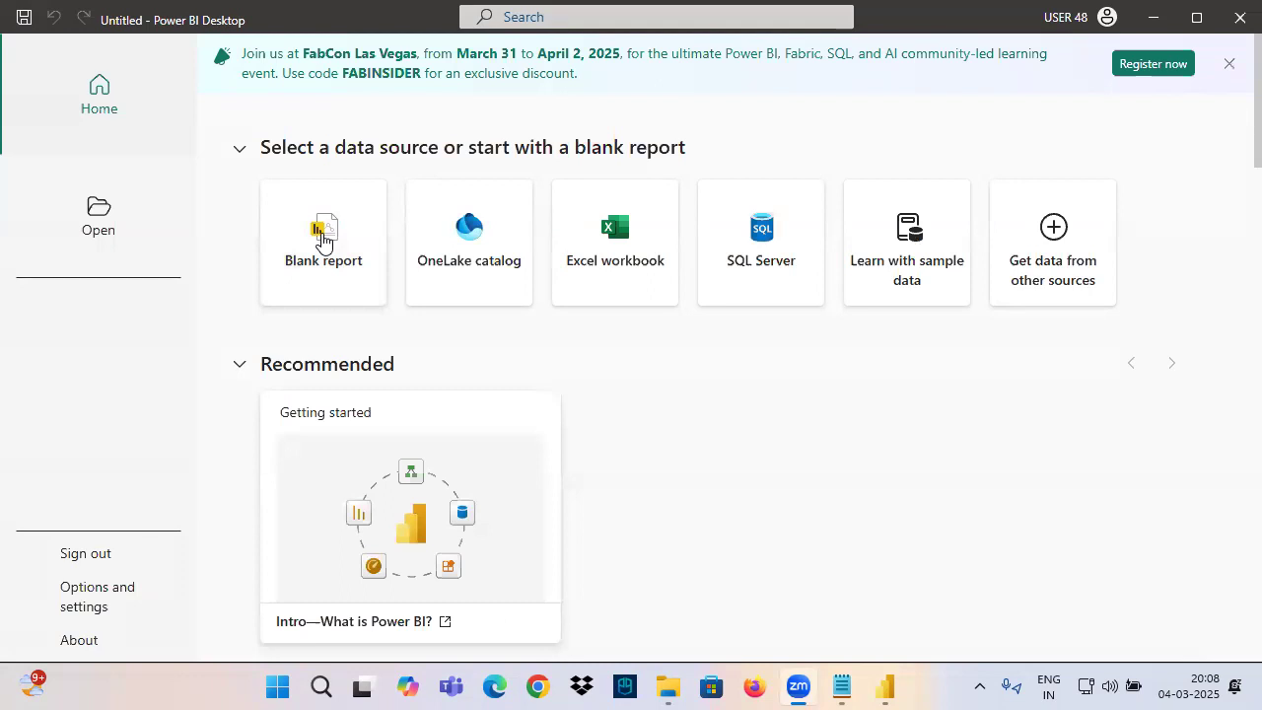
left_click(322, 245)
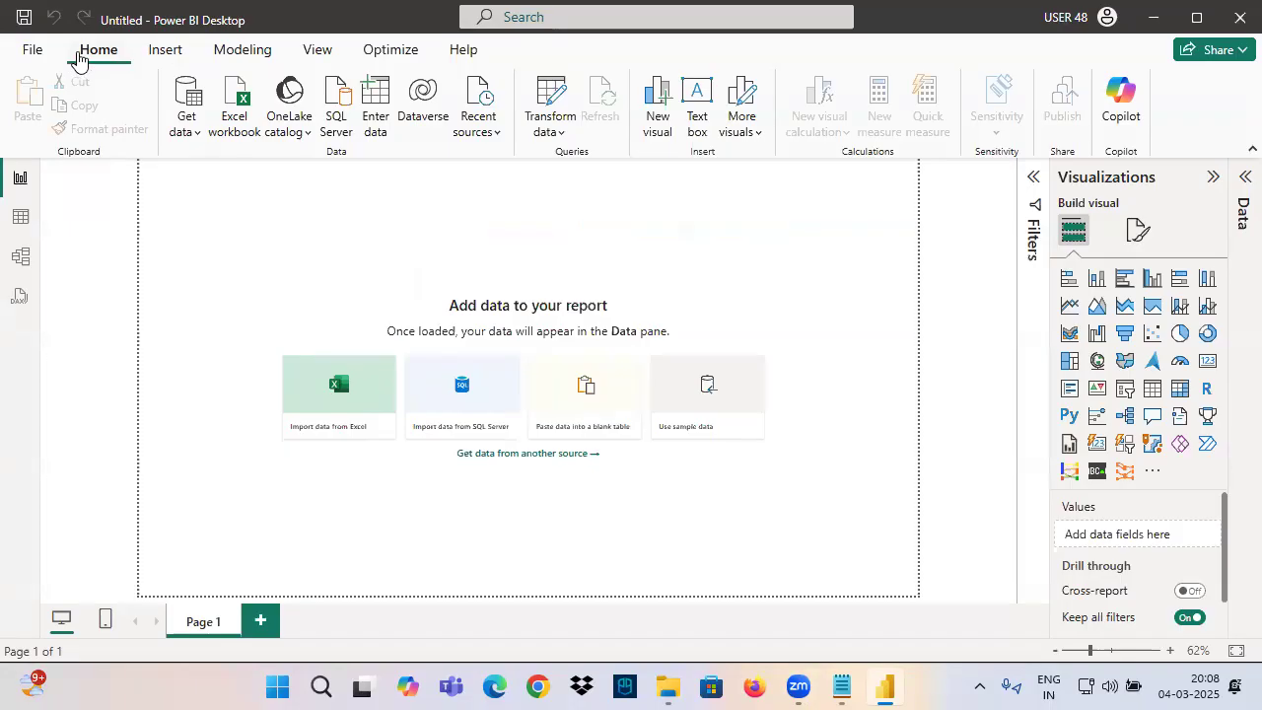
left_click(549, 94)
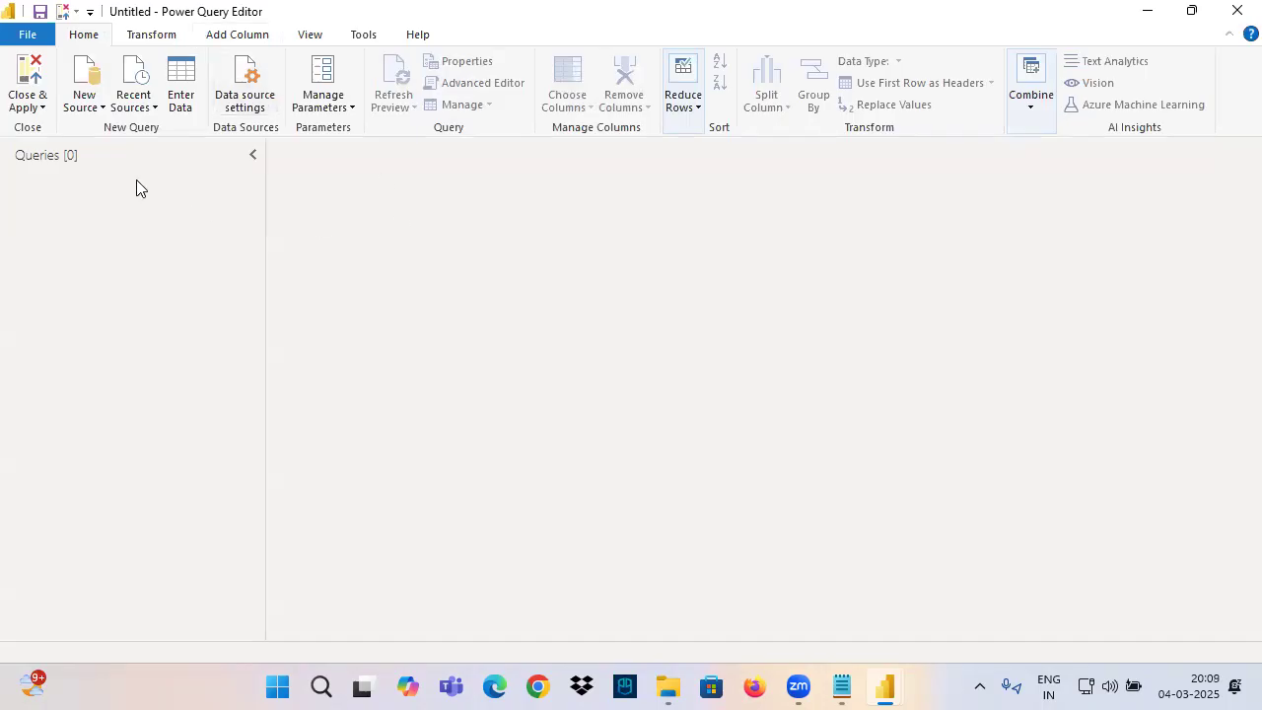
In the 8PM March notes, add a dashed divider below the Class 1 topics and the line "Power Query is an ETL Software in Power BI".
left_click(841, 687)
left_click_drag(46, 315, 175, 322)
key("ctrl+c")
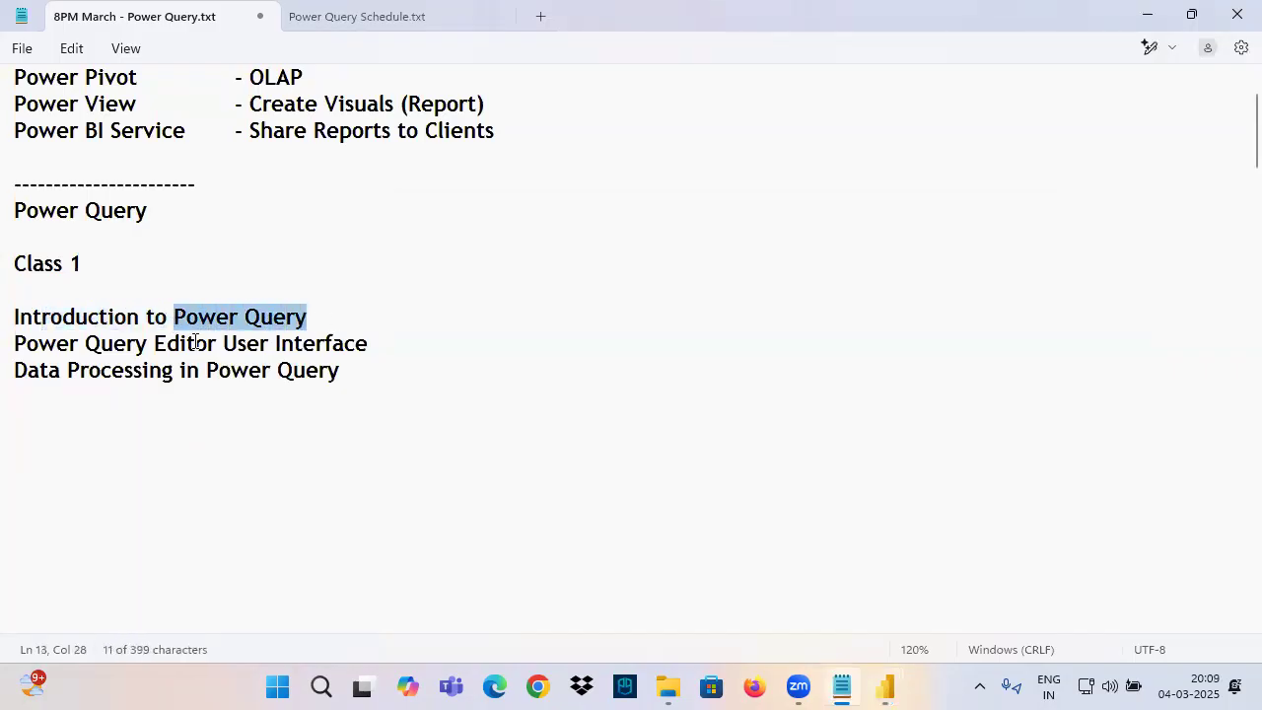
left_click(67, 422)
type("--------------")
key("Return")
key("ctrl+v")
type("is an ET")
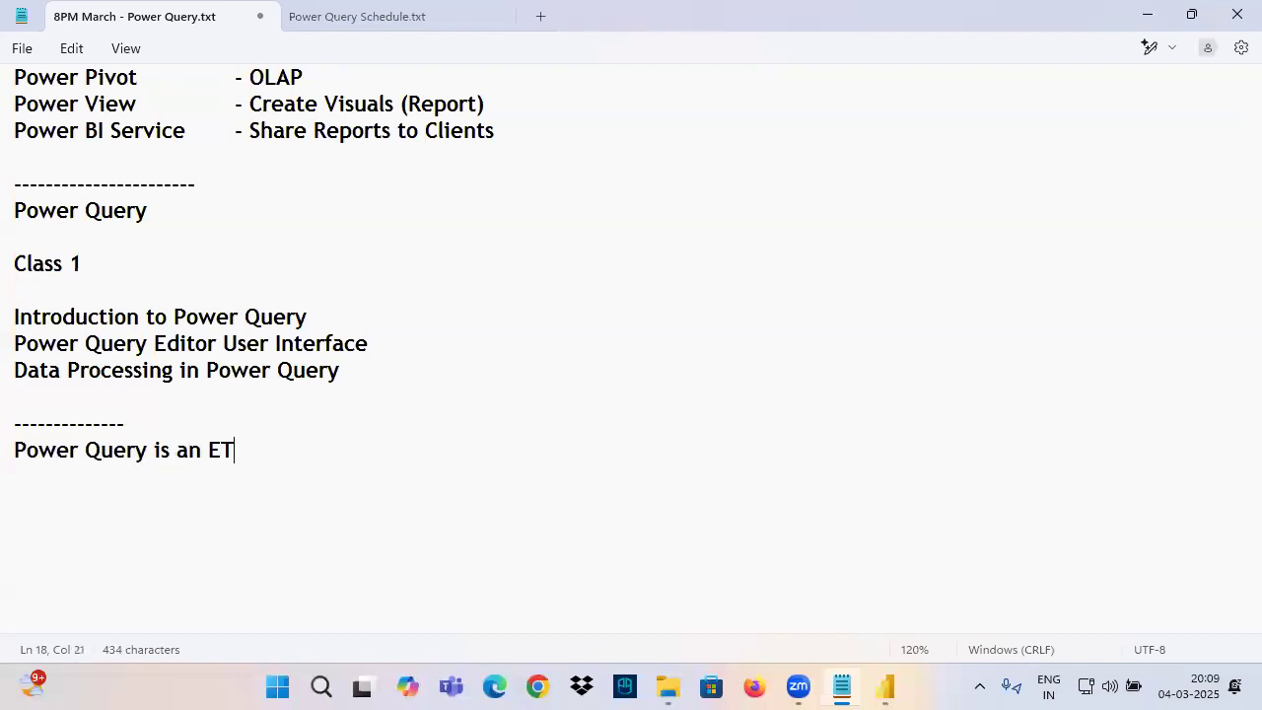
type("L Software ")
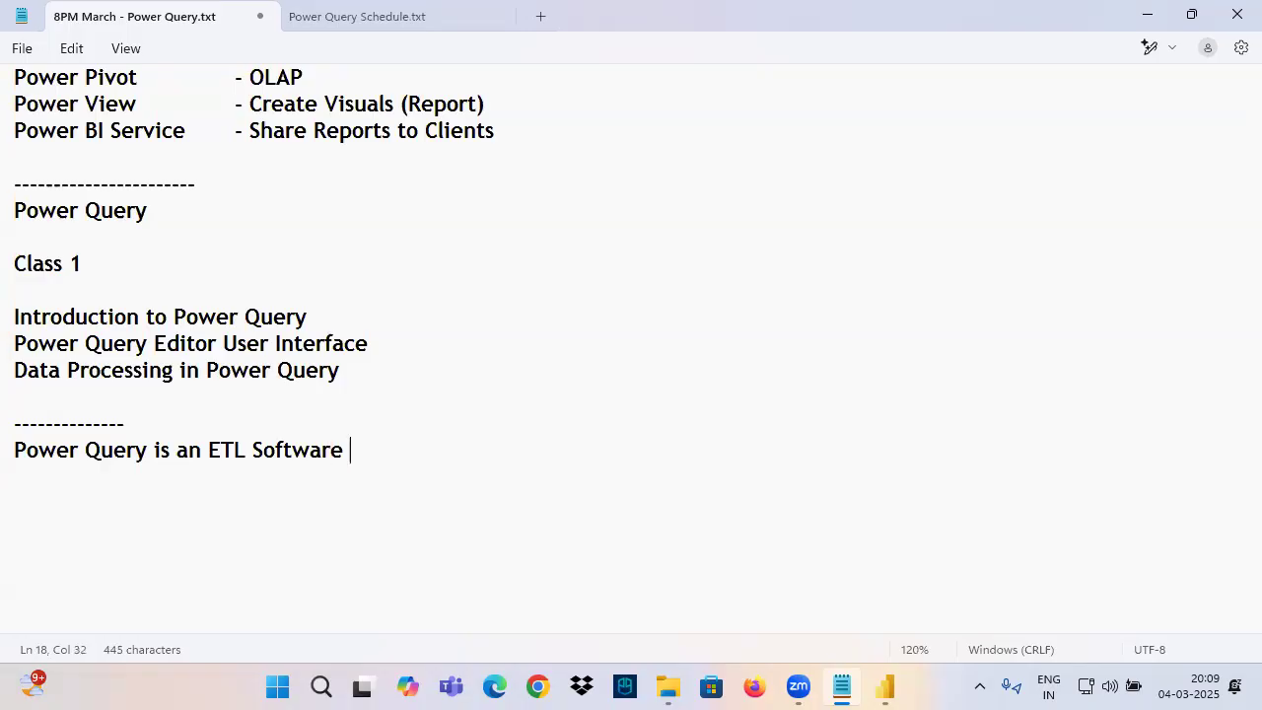
type("in Power B")
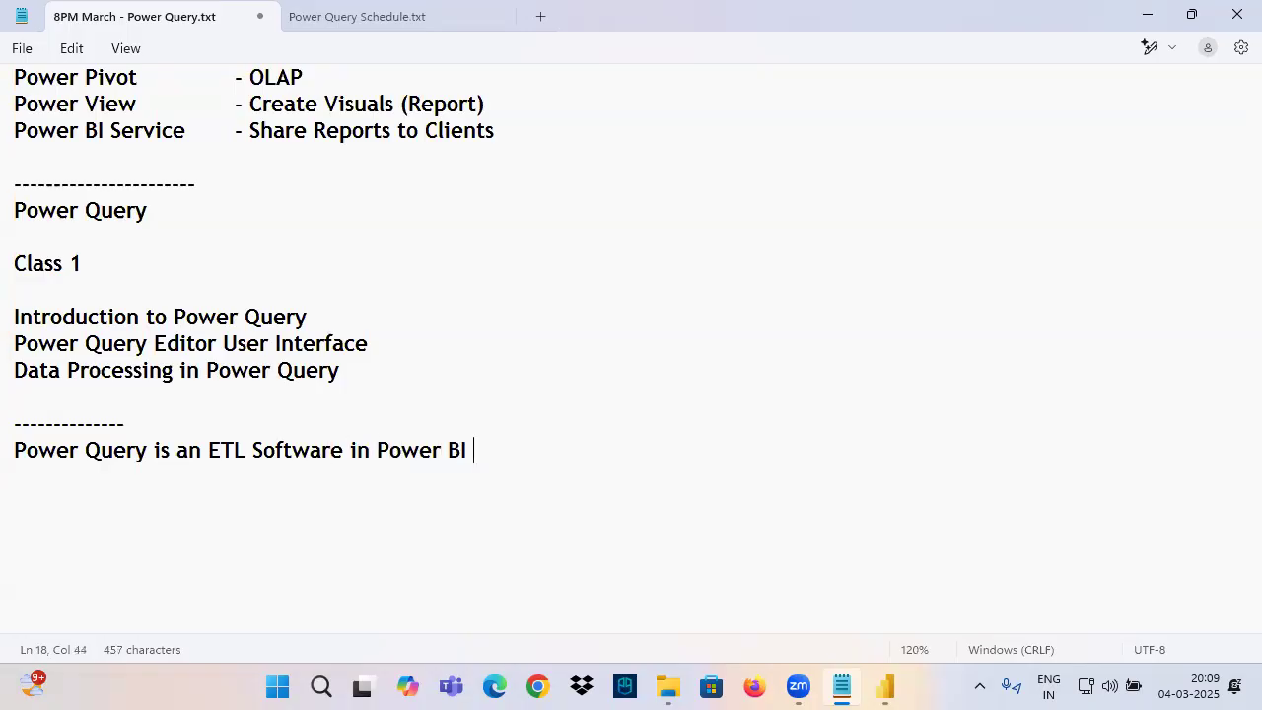
type("I")
scroll(476, 293, "down", 4)
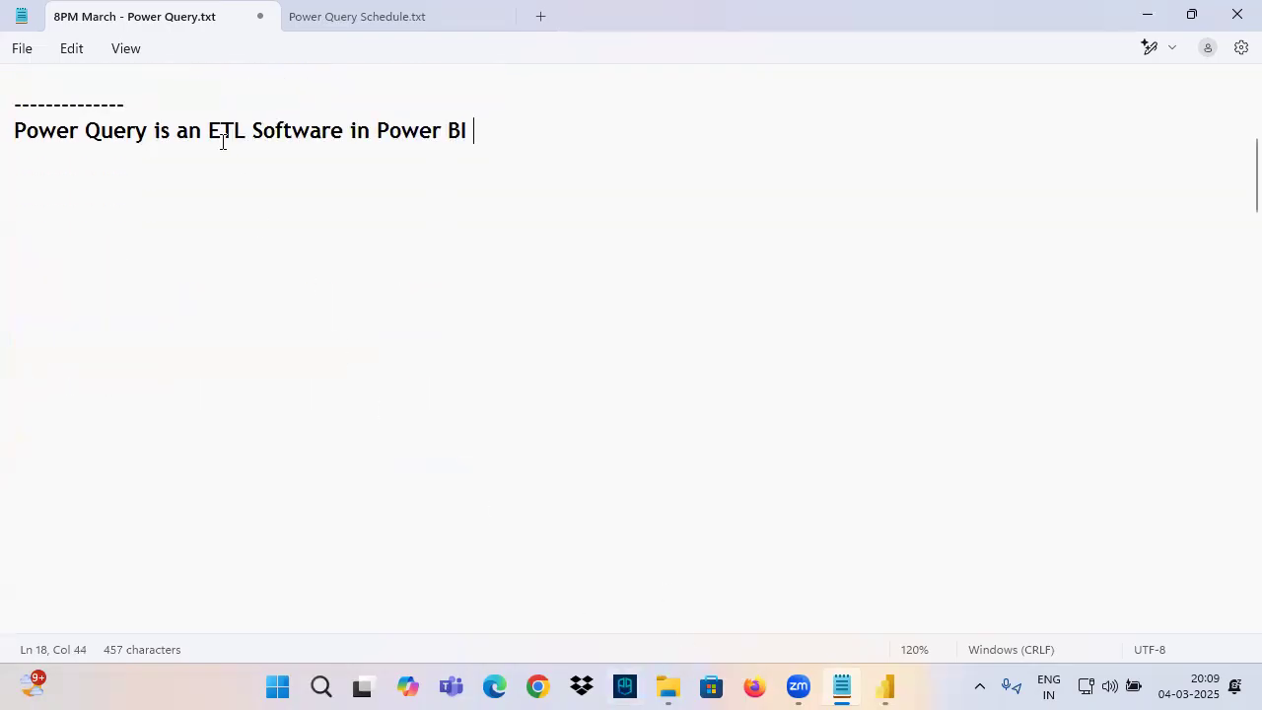
Open the Power BI Architecture Word document from the Power BI Intro folder and select its Power Query shape.
left_click(669, 687)
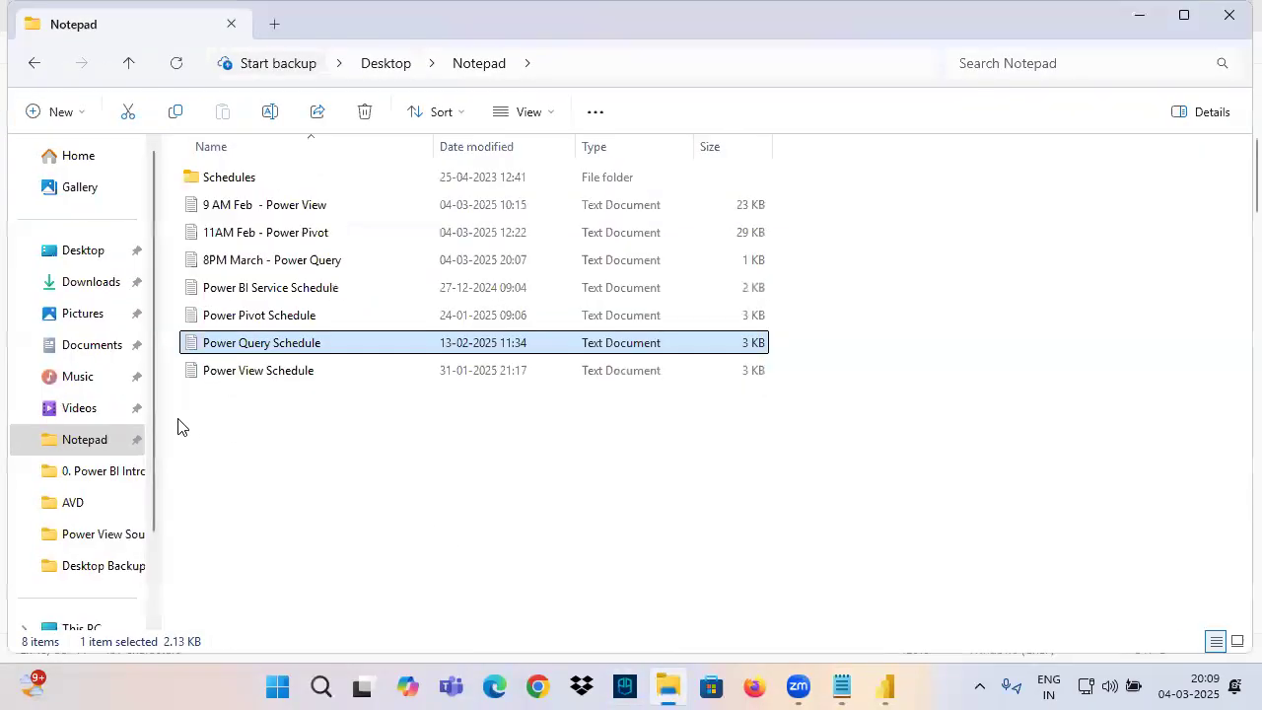
left_click(89, 439)
left_click(98, 471)
double_click(268, 371)
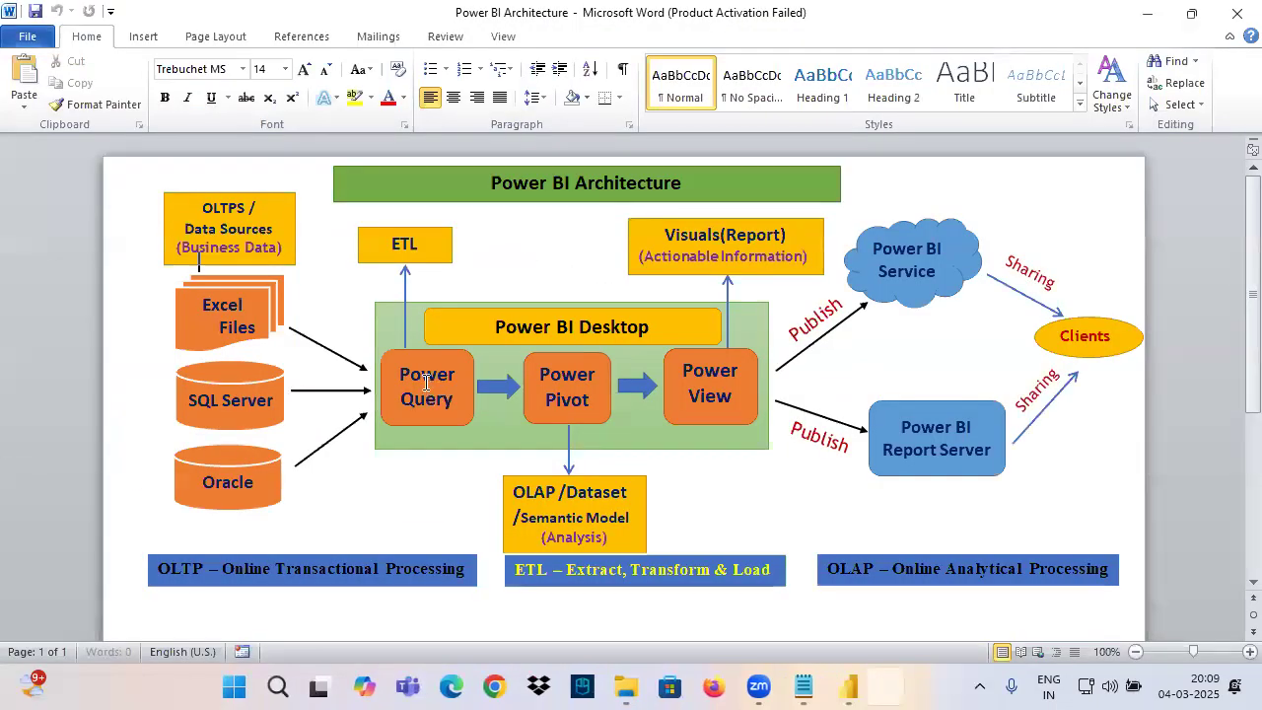
left_click(426, 375)
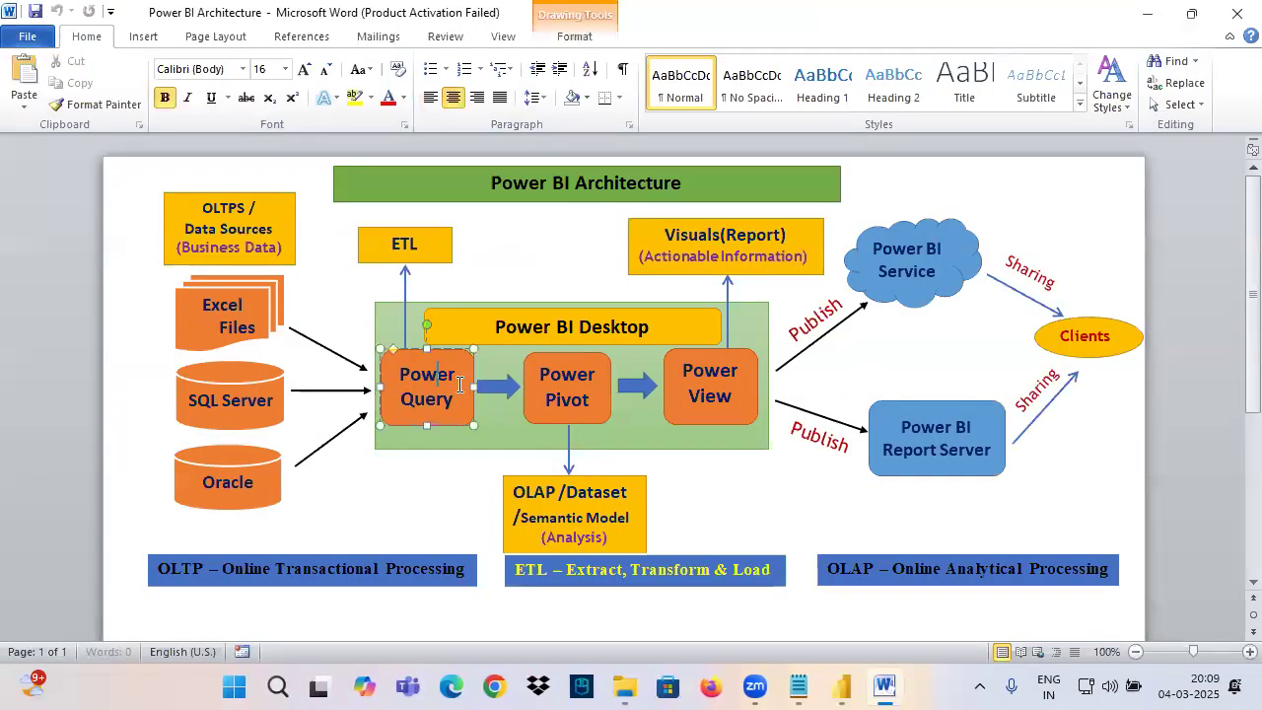
Mark the extract, transform and load flow from the data sources through Power Query to Power Pivot on the diagram, and clear the markings.
mouse_move(469, 364)
left_mouse_down()
mouse_move(477, 404)
mouse_move(361, 365)
left_mouse_up()
left_click_drag(180, 238, 290, 242)
left_click_drag(186, 219, 269, 219)
left_click_drag(271, 388, 389, 385)
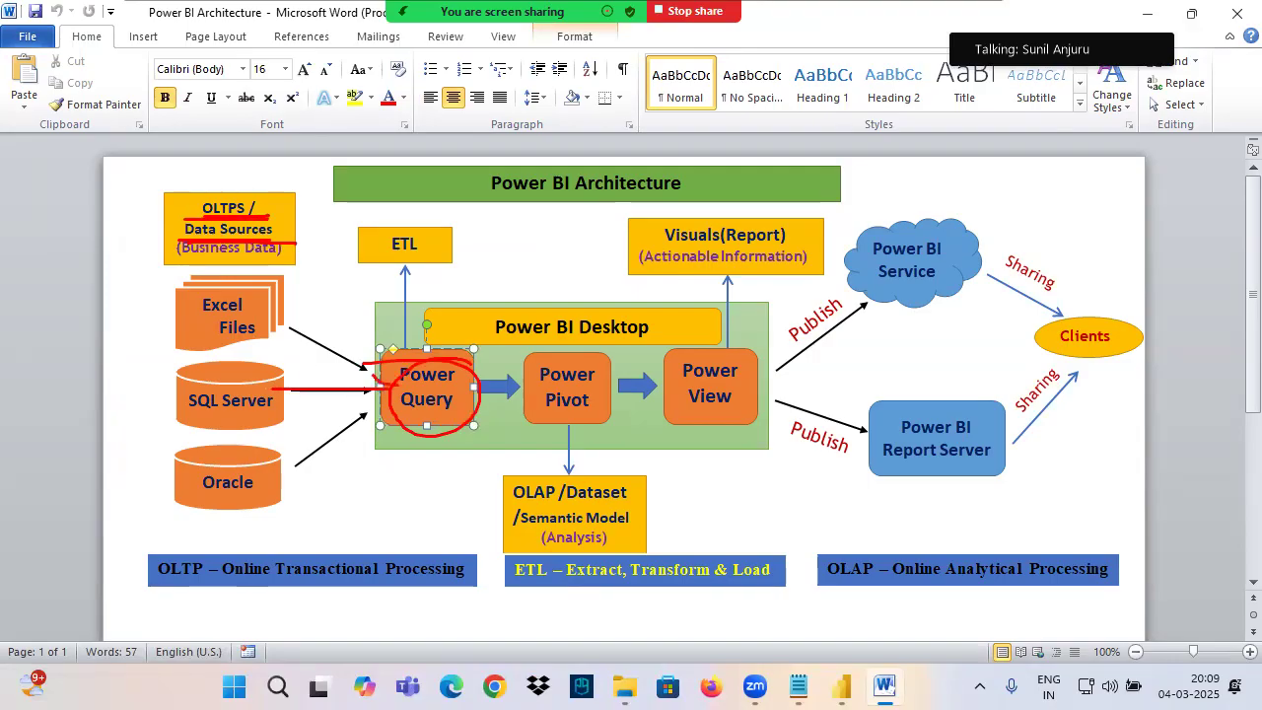
mouse_move(319, 353)
left_mouse_down()
mouse_move(347, 382)
mouse_move(375, 349)
left_mouse_up()
left_click_drag(267, 392, 413, 393)
left_click_drag(311, 345, 370, 343)
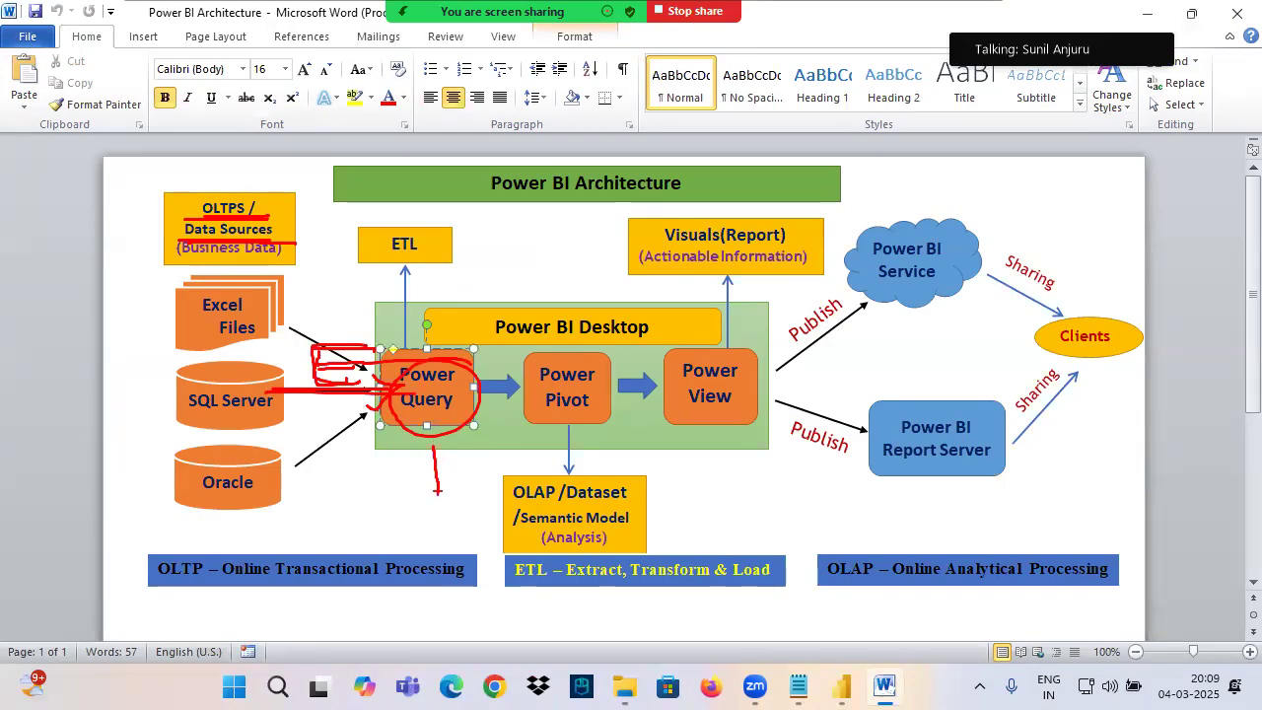
mouse_move(469, 446)
left_mouse_down()
mouse_move(398, 452)
mouse_move(416, 499)
mouse_move(471, 446)
left_mouse_up()
mouse_move(401, 414)
left_mouse_down()
mouse_move(466, 416)
mouse_move(523, 385)
left_mouse_up()
left_click_drag(492, 345, 490, 361)
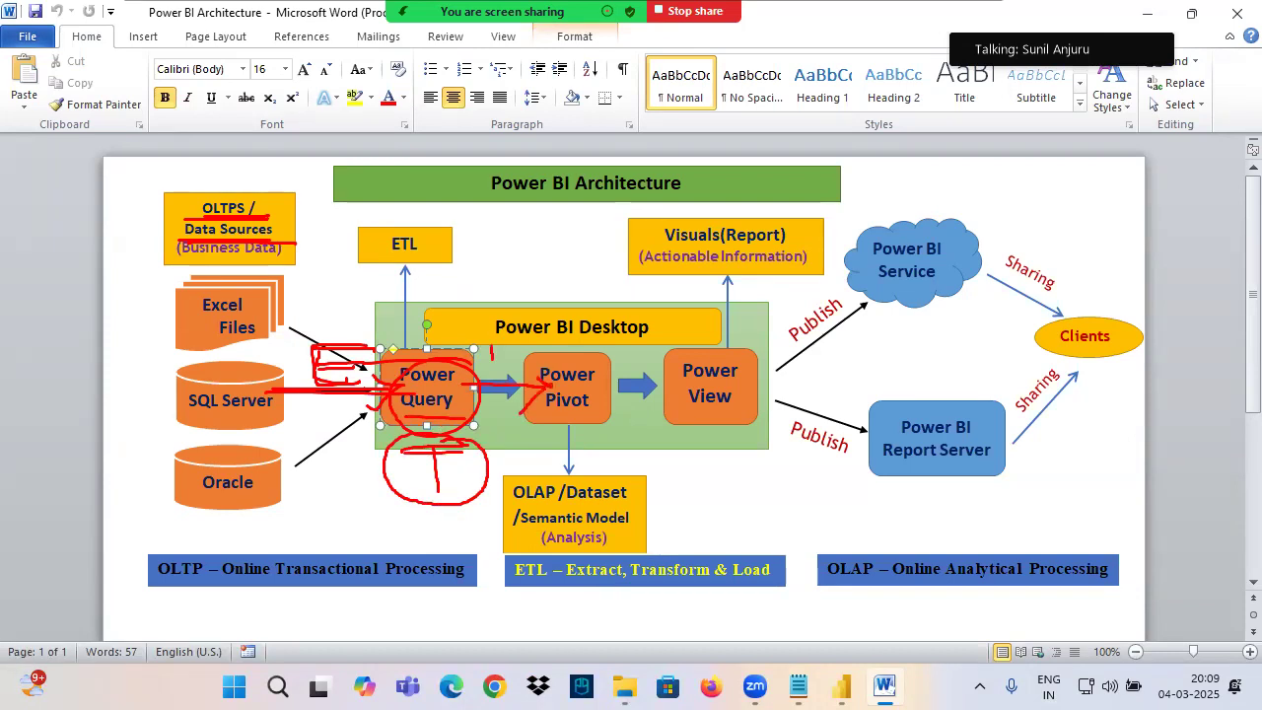
mouse_move(594, 364)
left_mouse_down()
mouse_move(539, 408)
mouse_move(589, 353)
left_mouse_up()
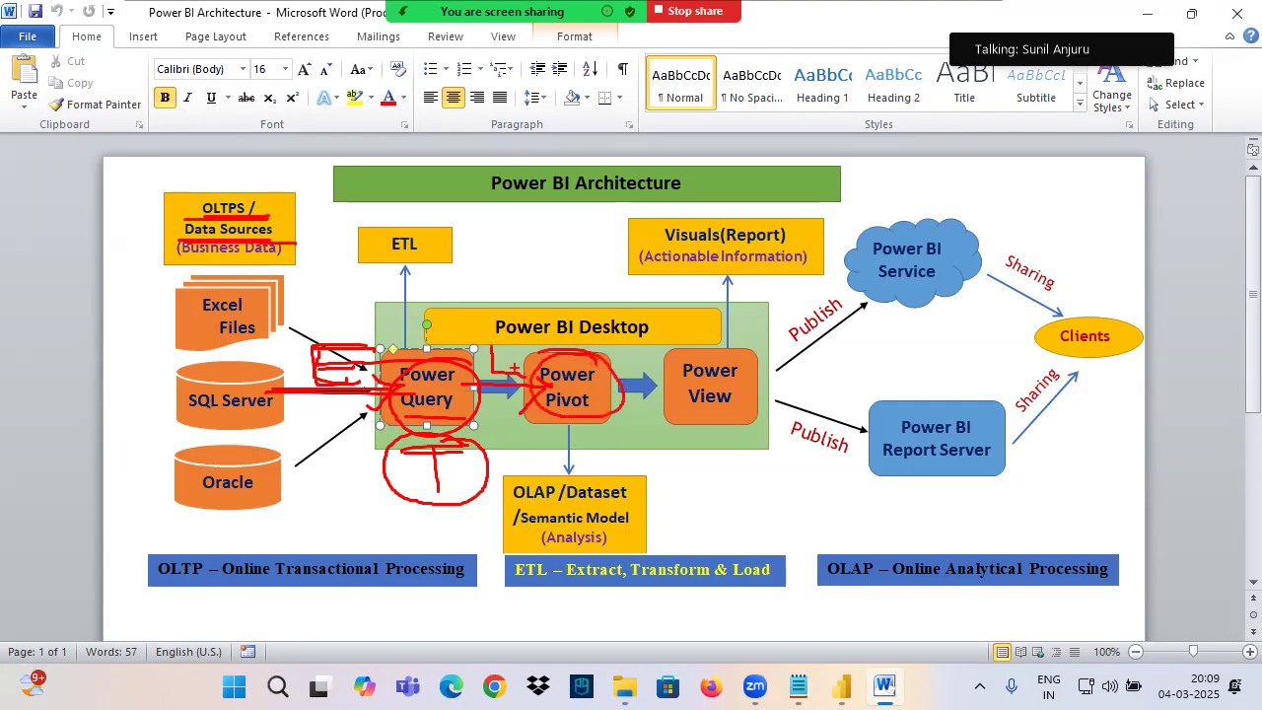
key("Escape")
Return to the notes and start a new paragraph reading "Power Query Can Connect an Extract Data from Any Kind of Data Source ,".
left_click(798, 686)
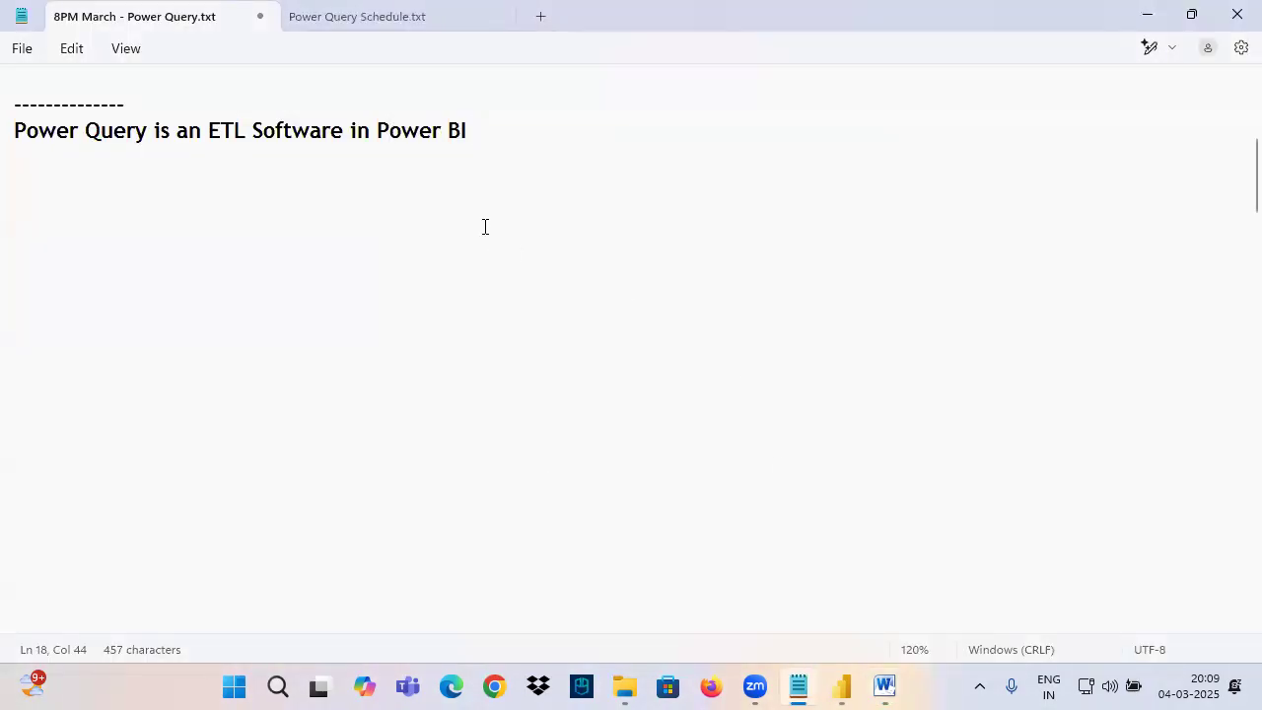
key("Return")
key("Return")
type("Power Query C")
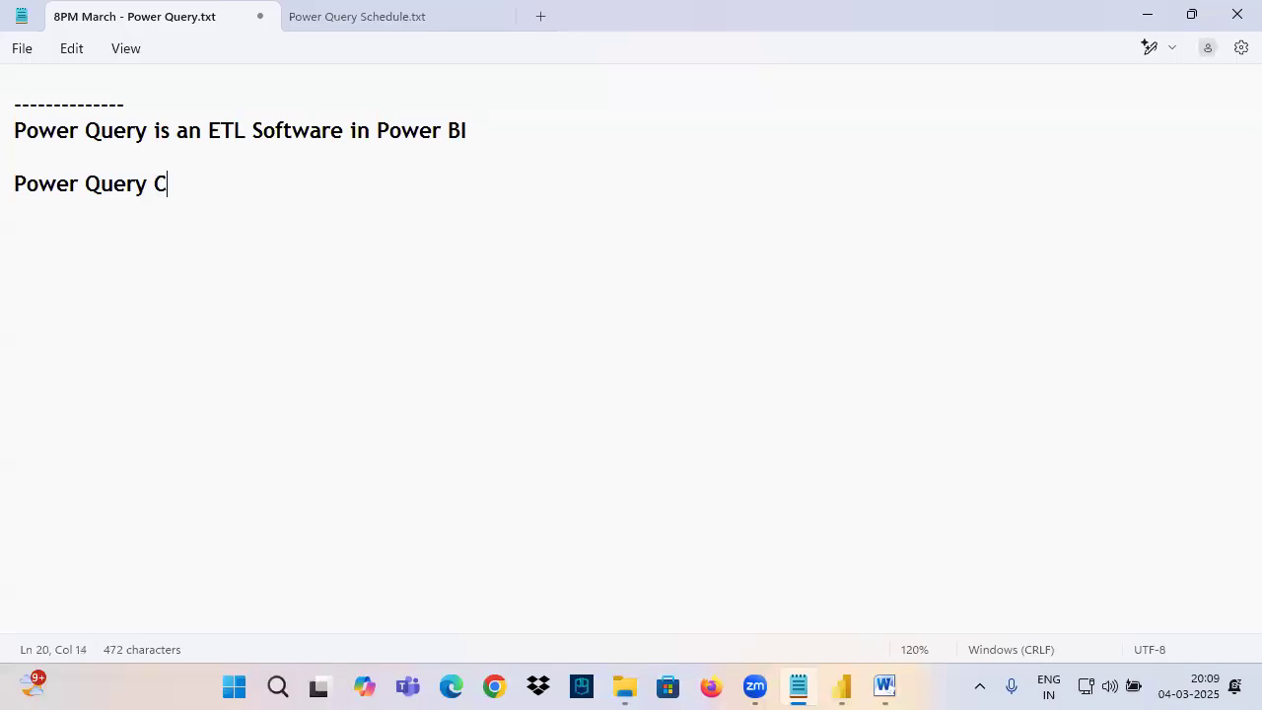
type("an Connect an Extract Data from Any Kind of Data So")
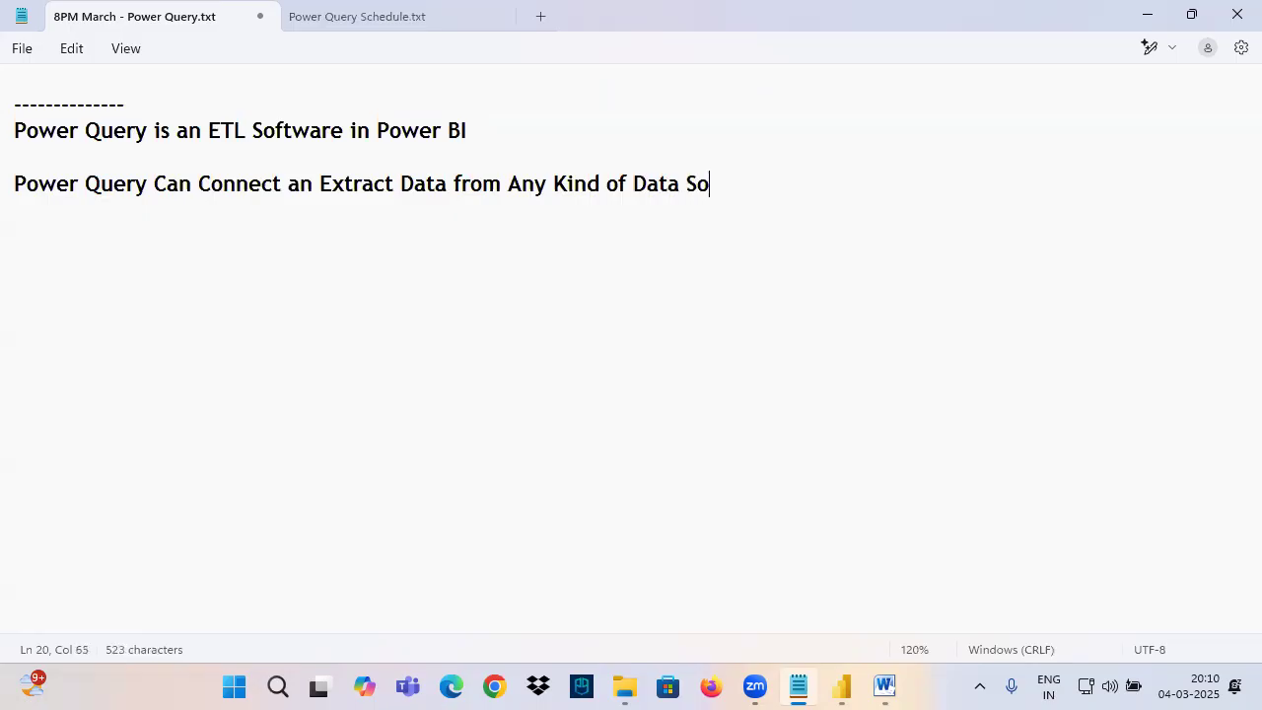
type("urce , Transgfor")
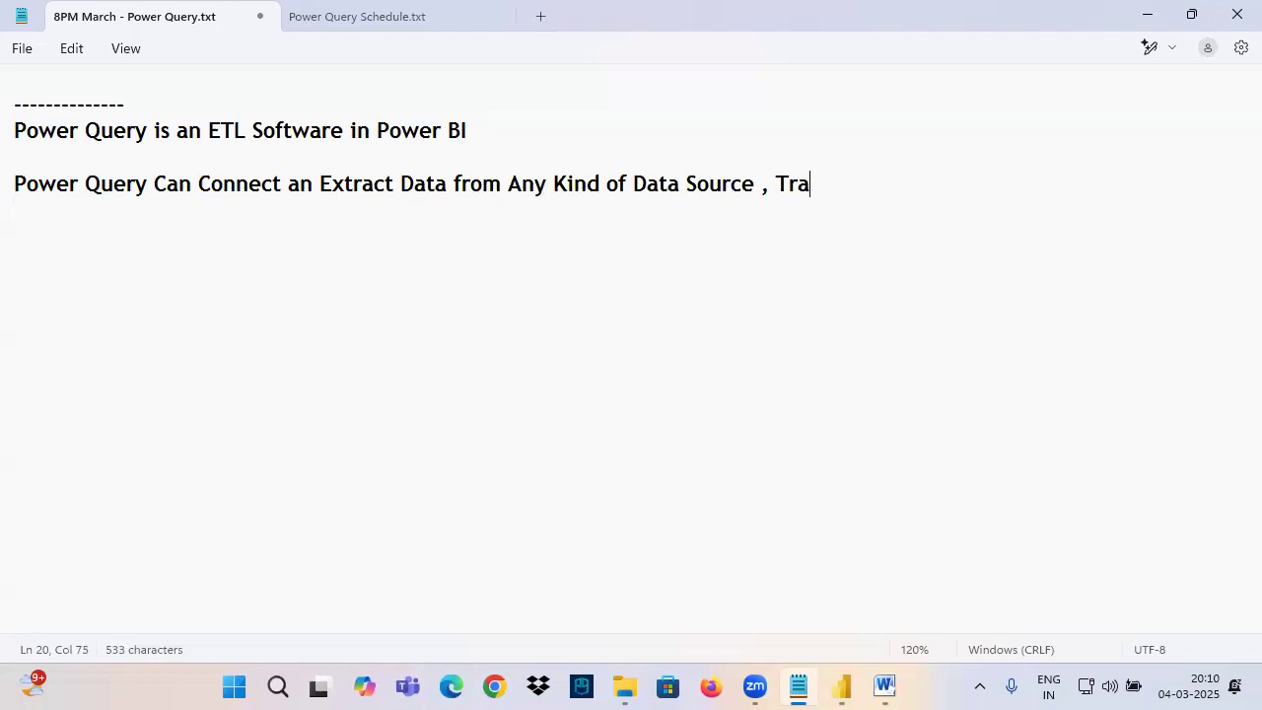
Continue the sentence with "Transform the Data as per Report Requirements" and correct the misspelled last word using the spelling suggestion.
key("BackSpace")
key("BackSpace")
key("BackSpace")
key("BackSpace")
type("form th")
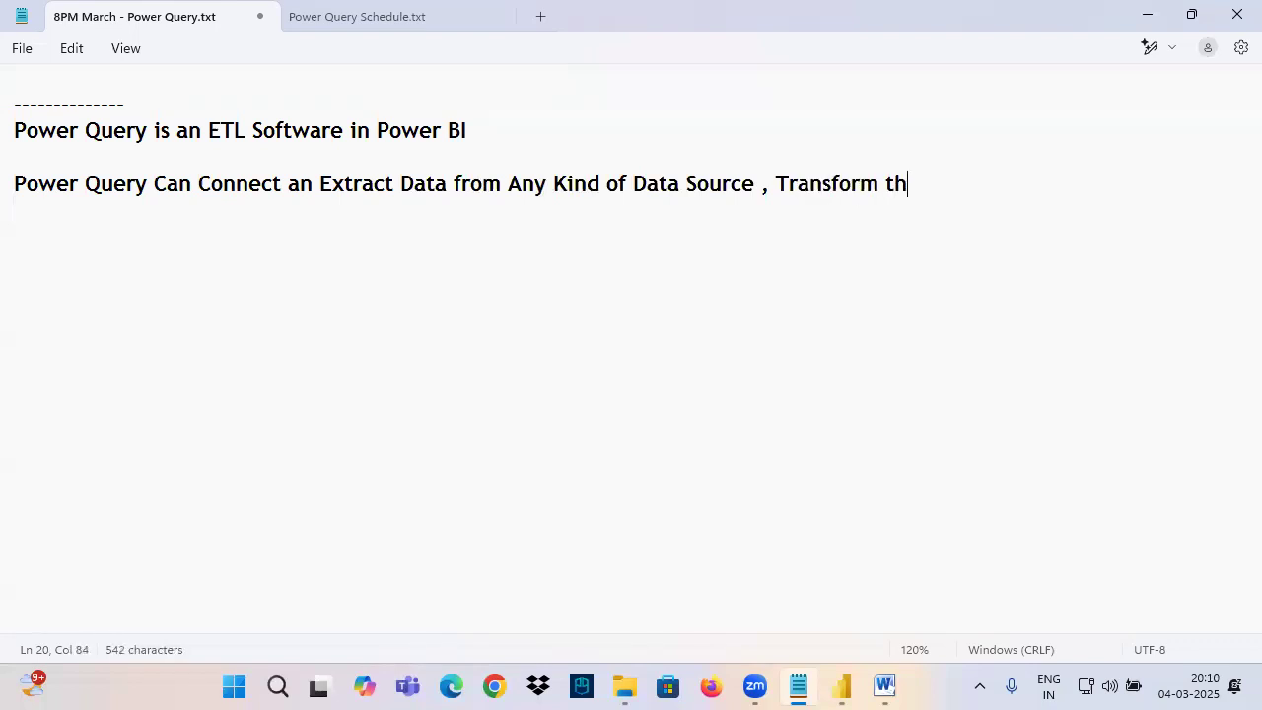
type("e Data as ")
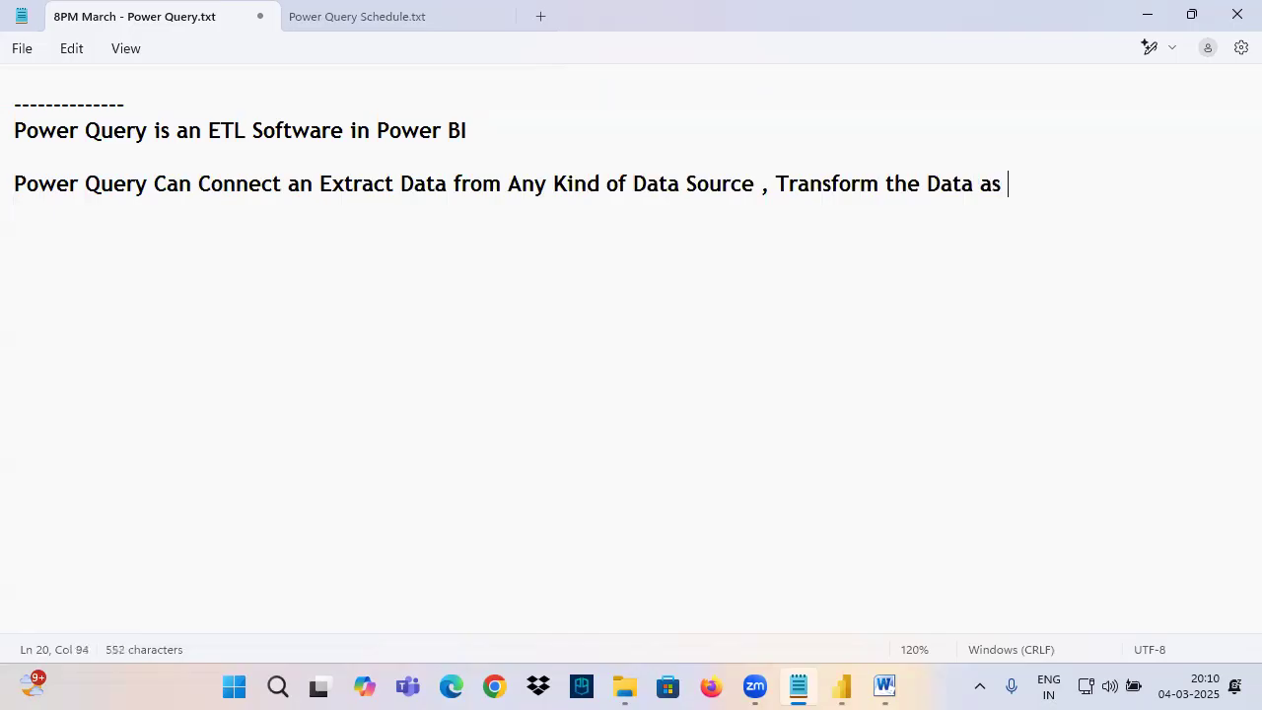
type("per Repo")
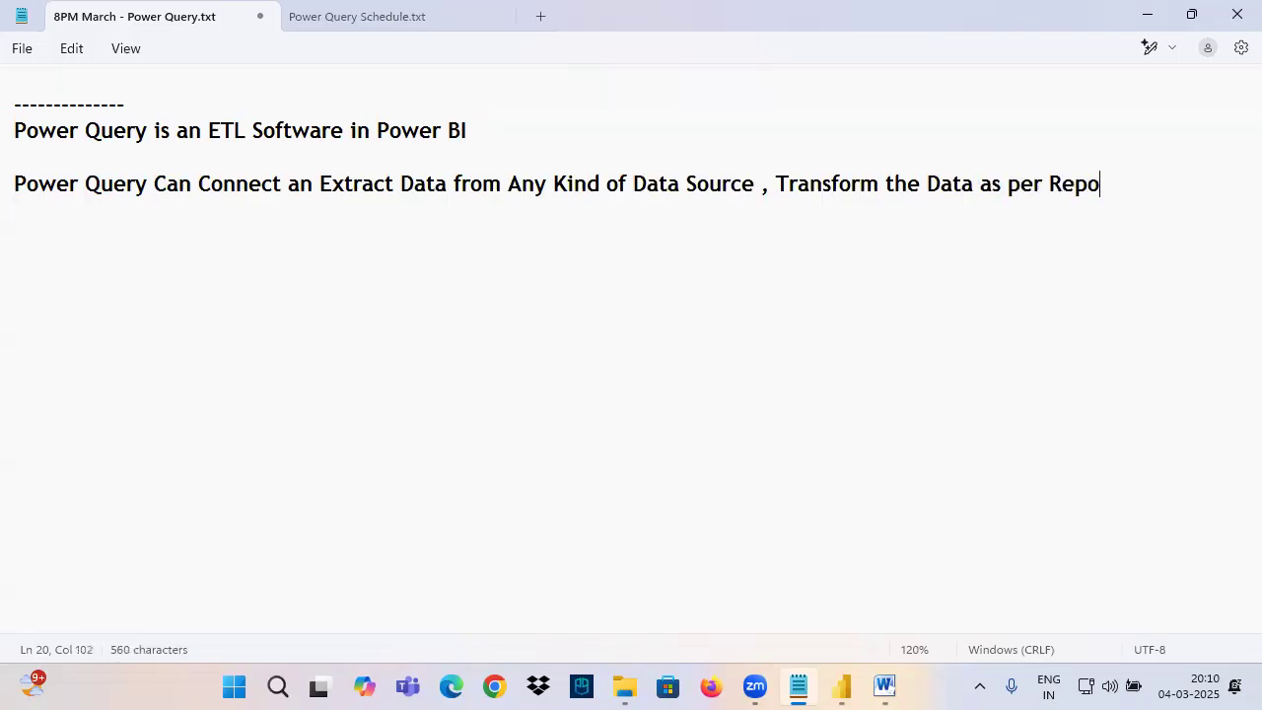
key("BackSpace")
type("ort Requiremnets")
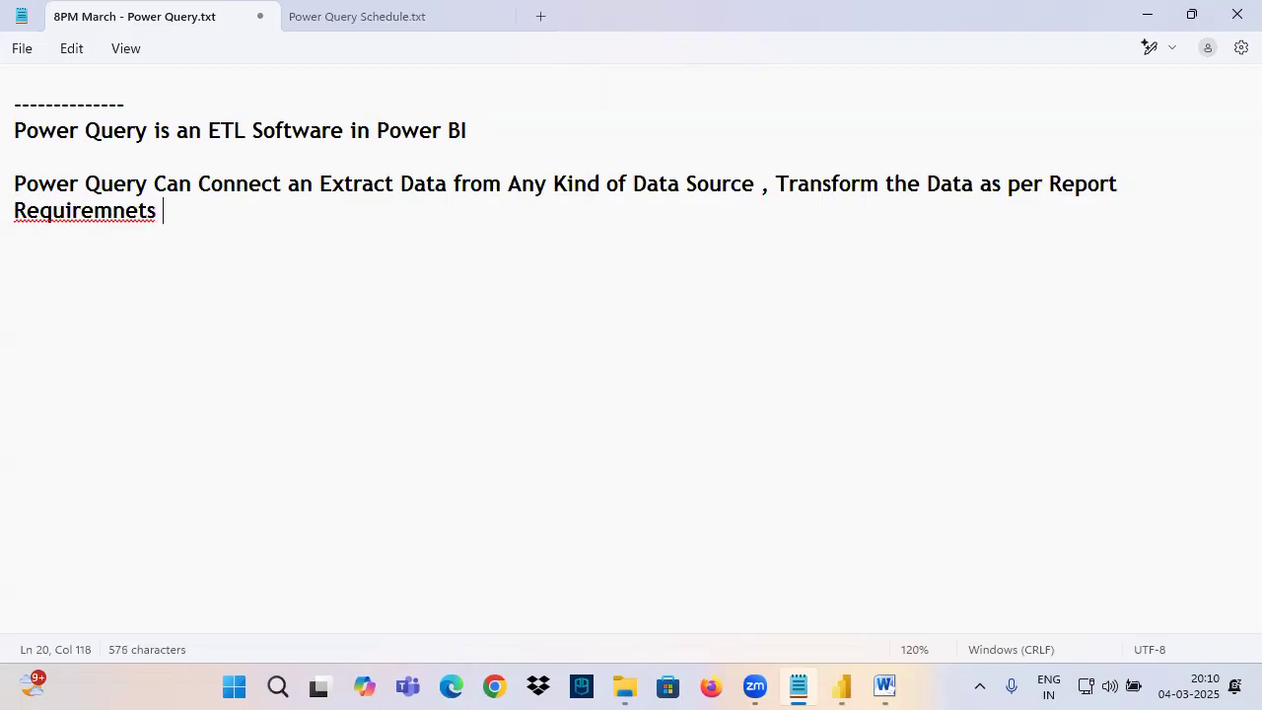
left_click(53, 220)
right_click(85, 211)
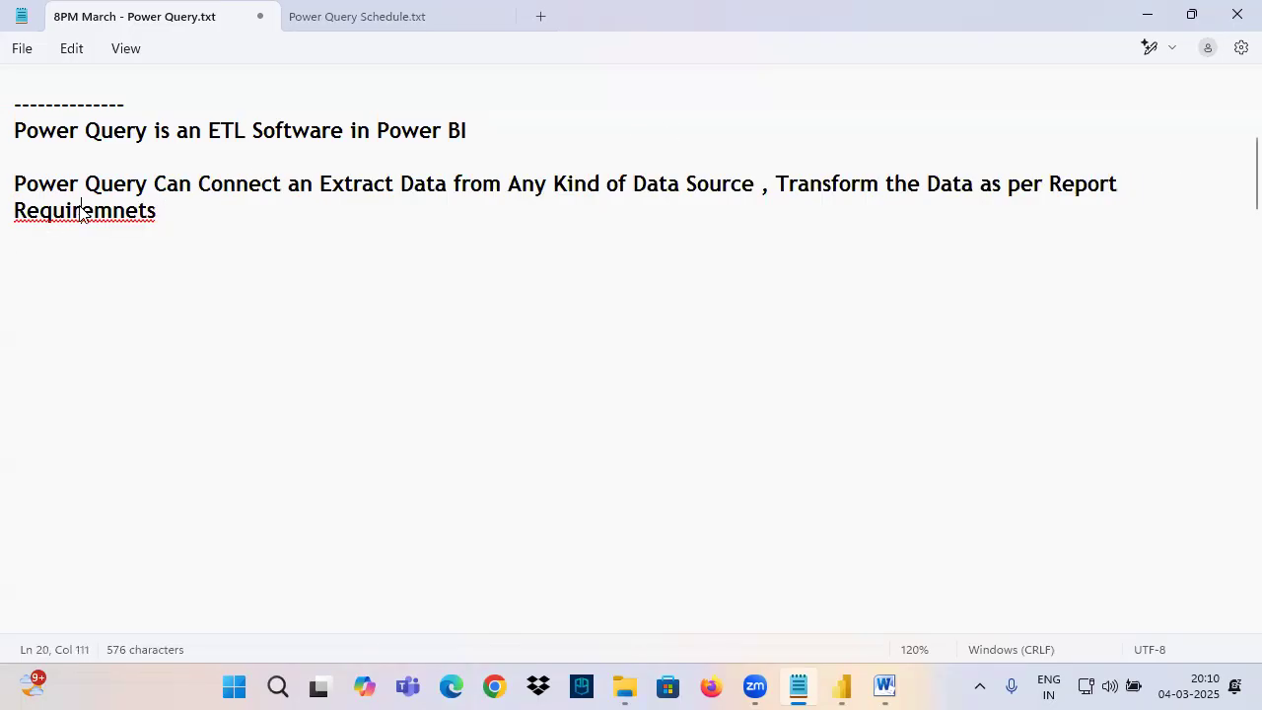
left_click(87, 249)
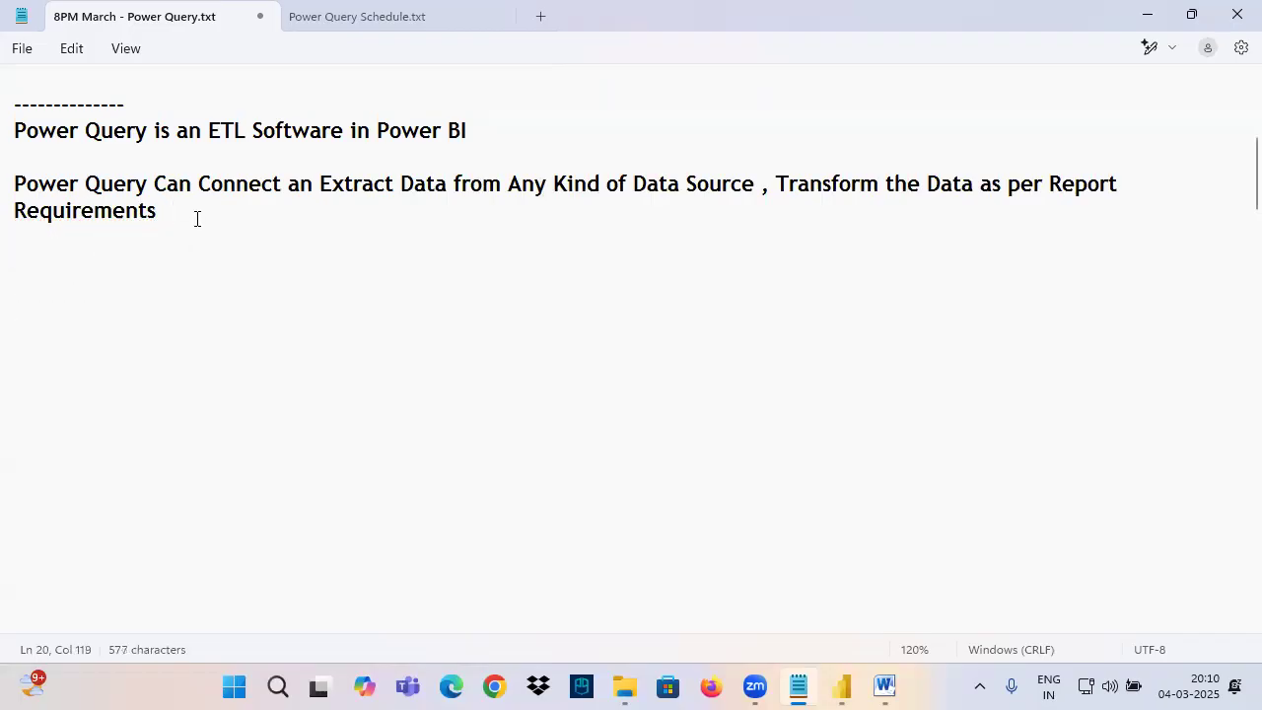
Complete the sentence with "& Loads the Data into Power Pivot" and save the notes.
left_click_drag(928, 185, 1096, 185)
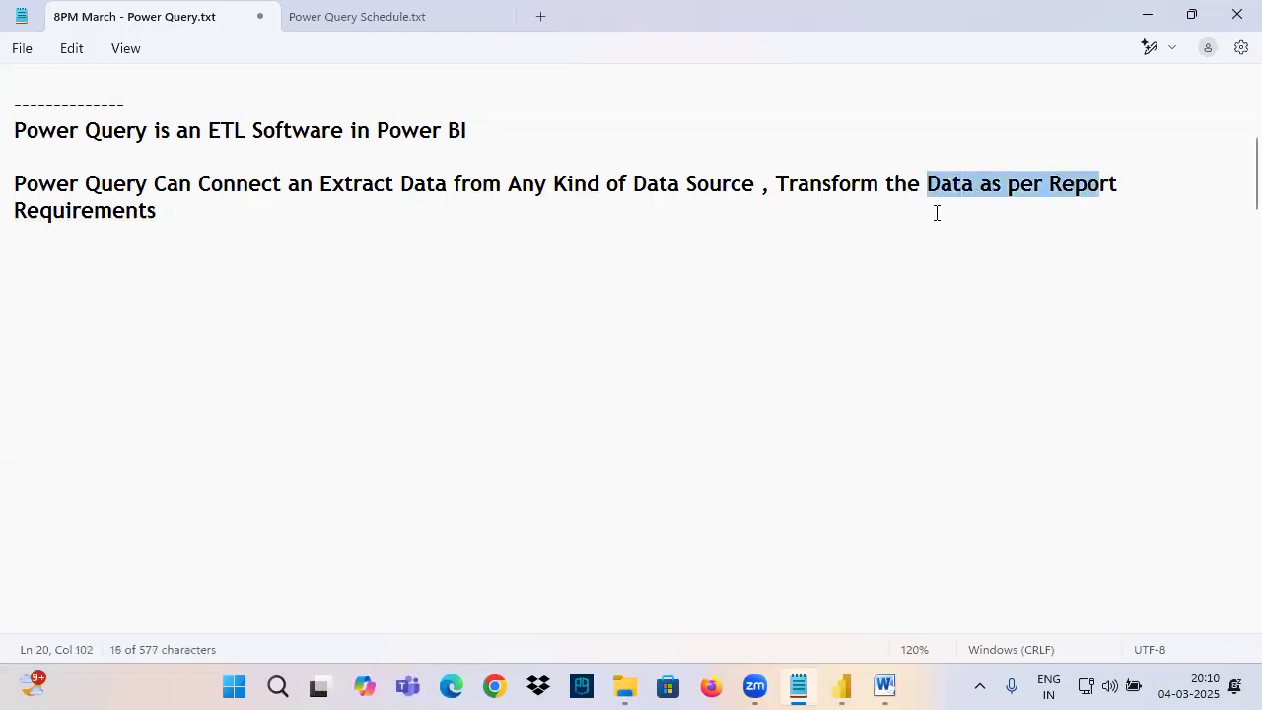
left_click(198, 205)
type("& ")
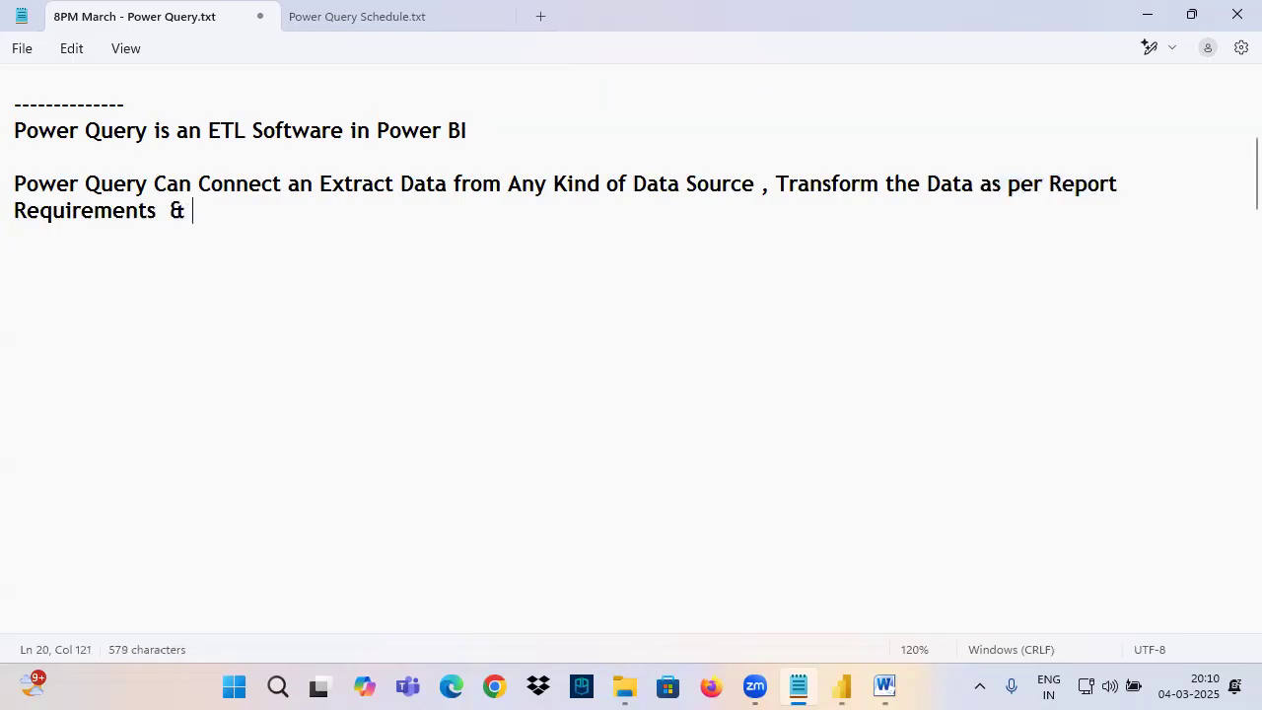
type("Loads the ")
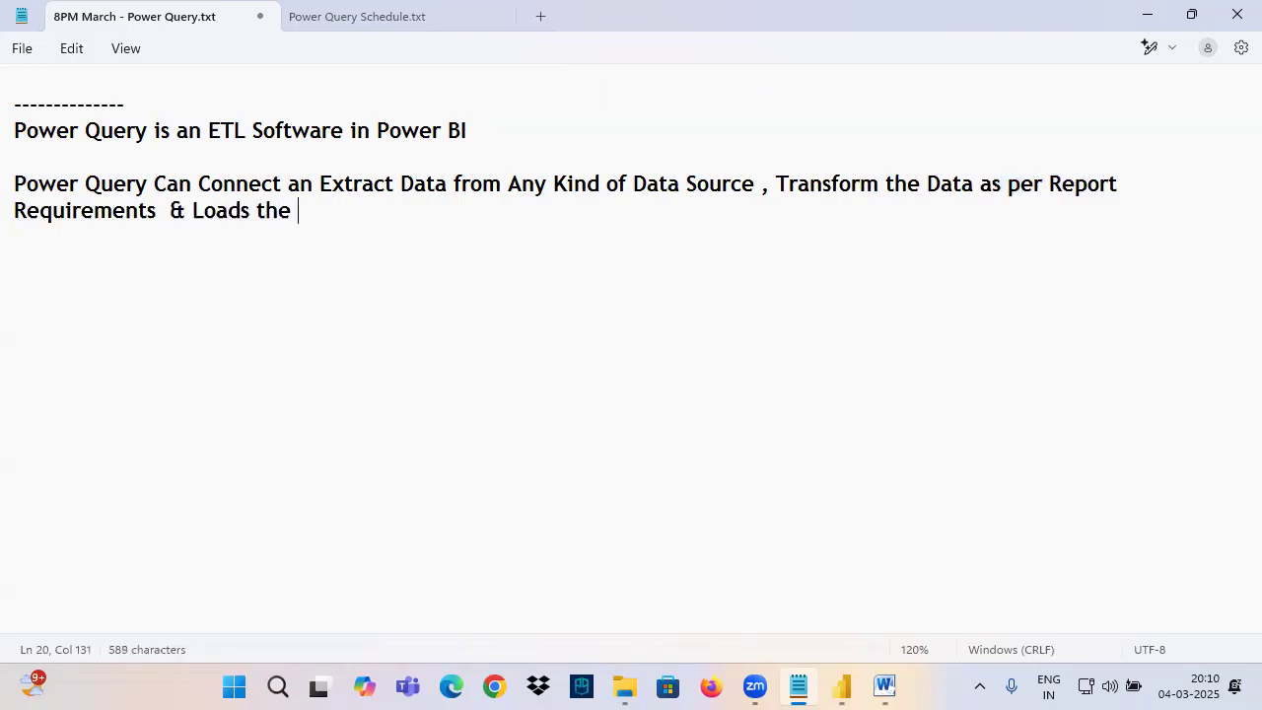
type("Data into ")
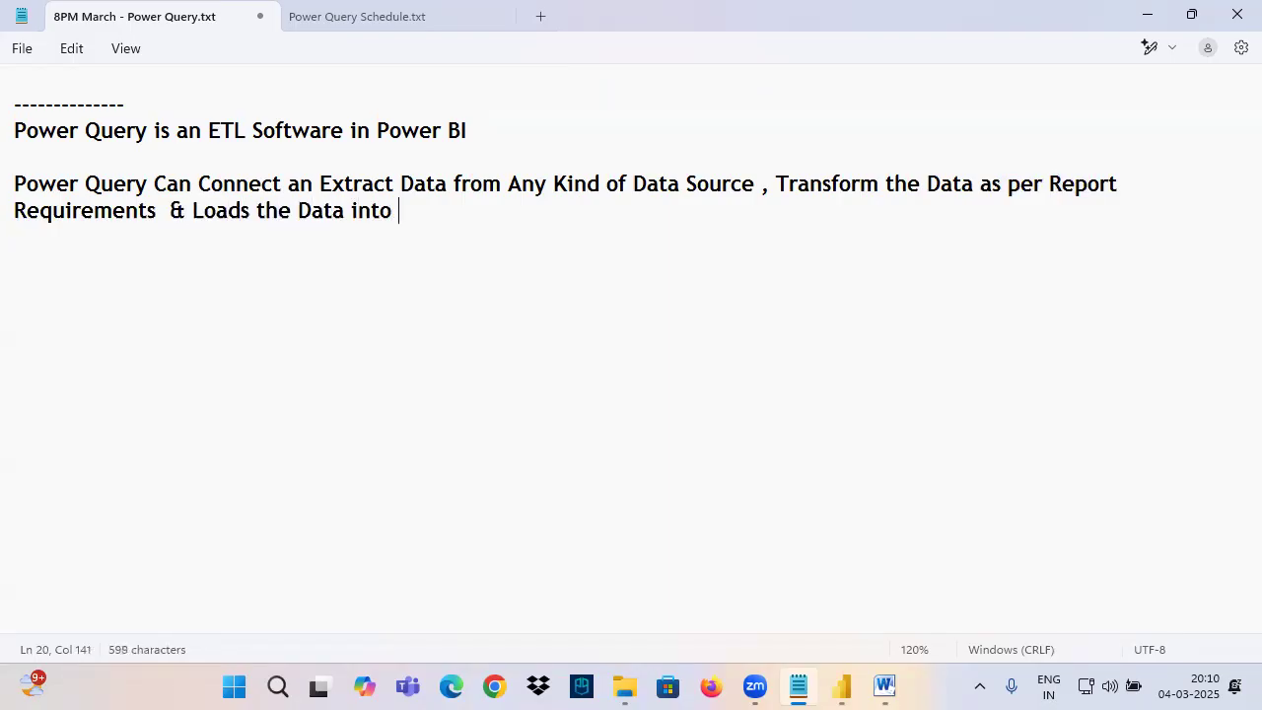
type("Power Pivot")
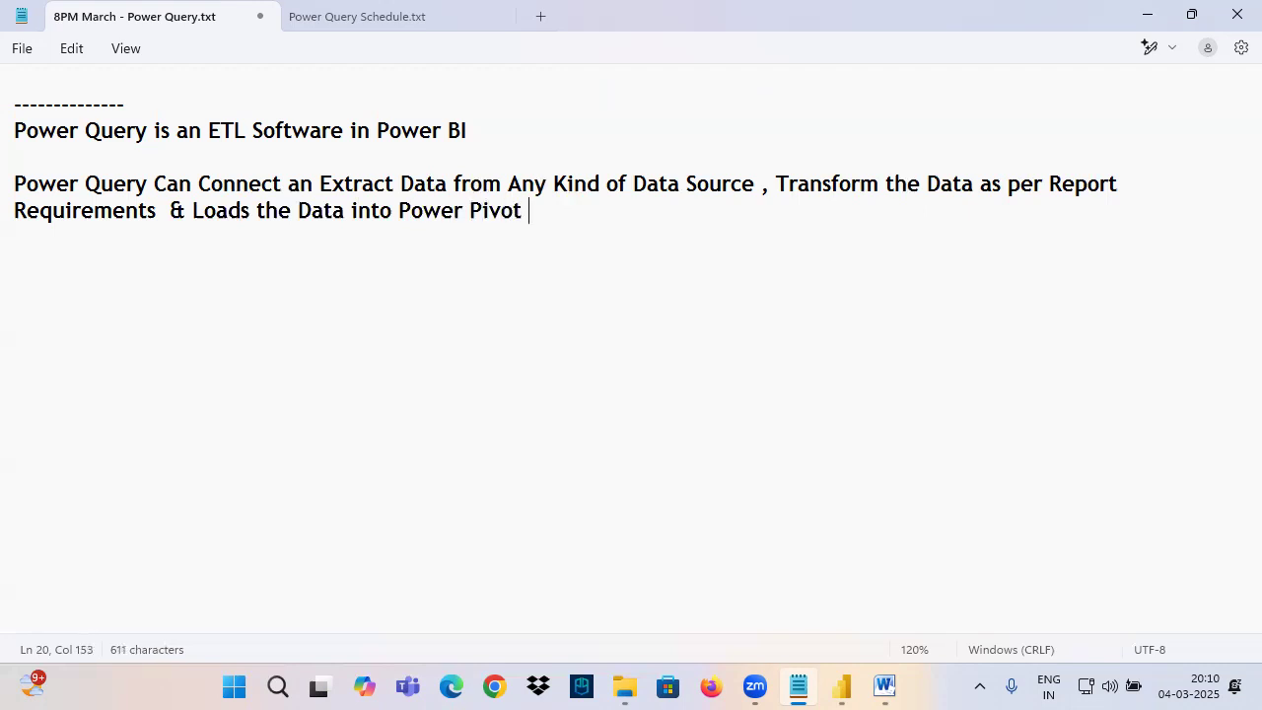
key("Return")
key("Return")
left_click_drag(561, 225, 9, 129)
left_click(154, 183)
key("ctrl+s")
Review the connect, transform and load parts of the Power Query sentence in the notes.
left_click(514, 225)
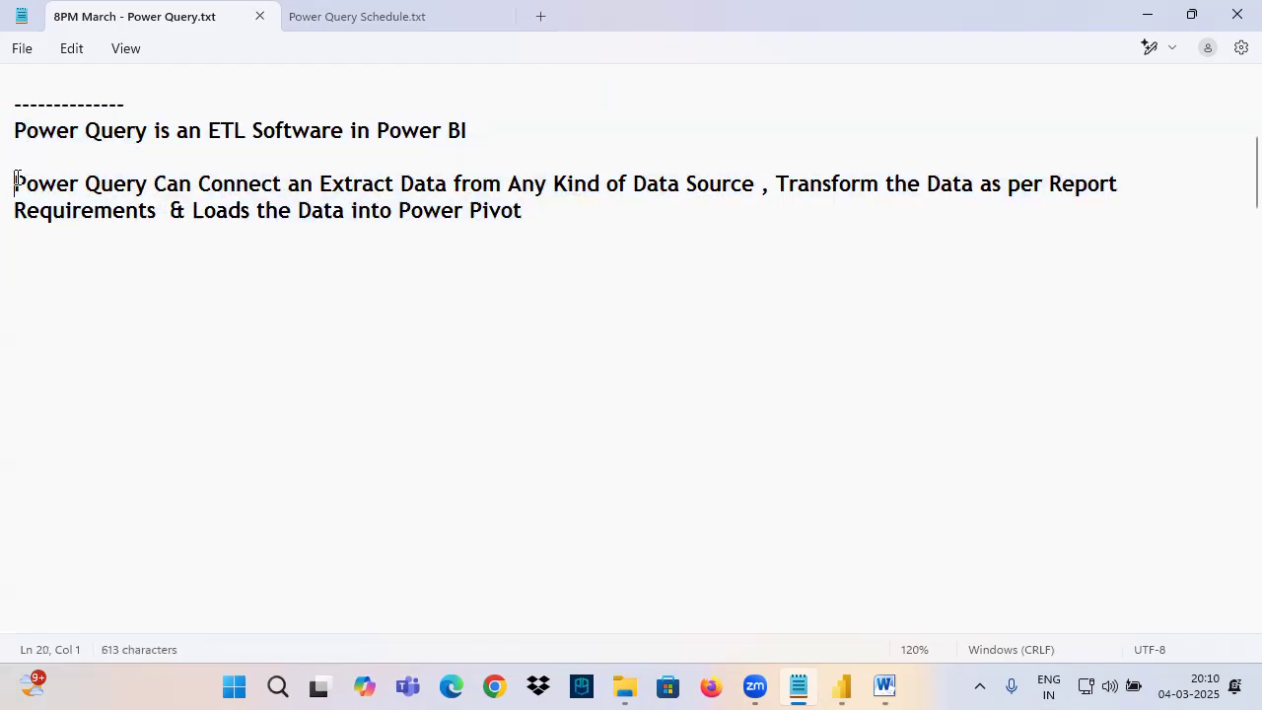
left_click_drag(14, 182, 559, 223)
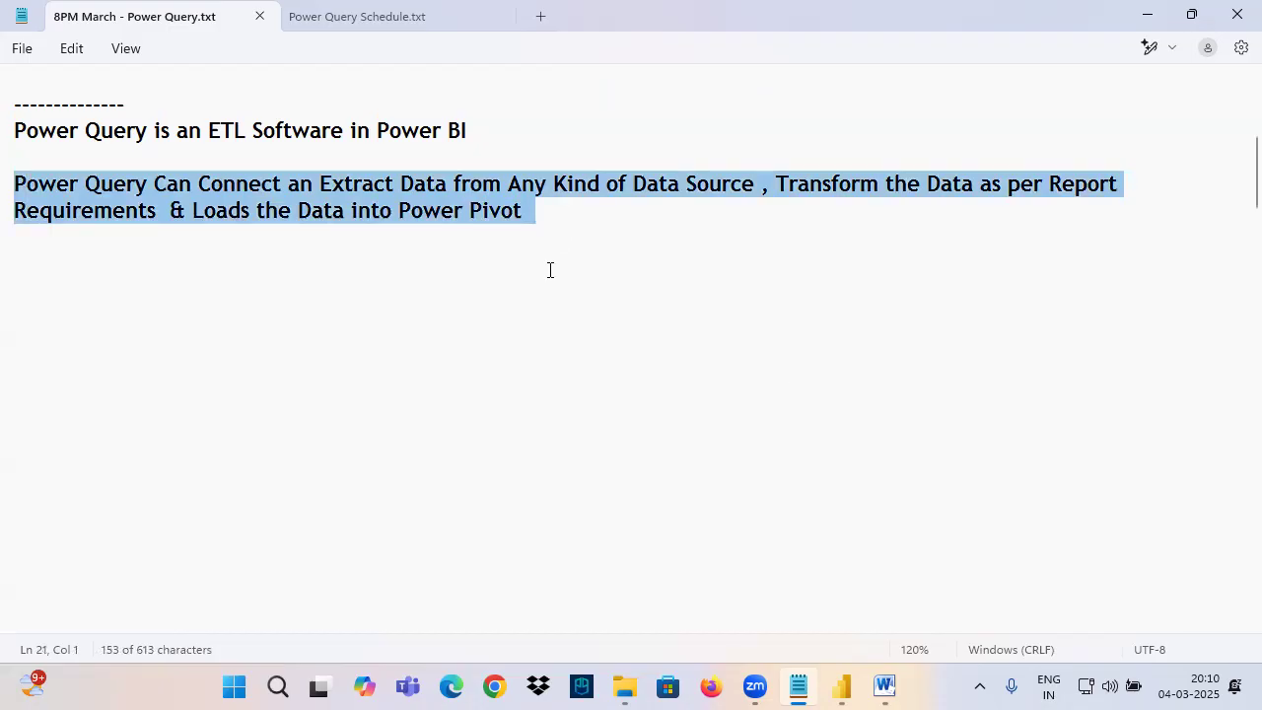
left_click(400, 211)
left_click_drag(14, 183, 525, 166)
left_click_drag(820, 185, 1038, 180)
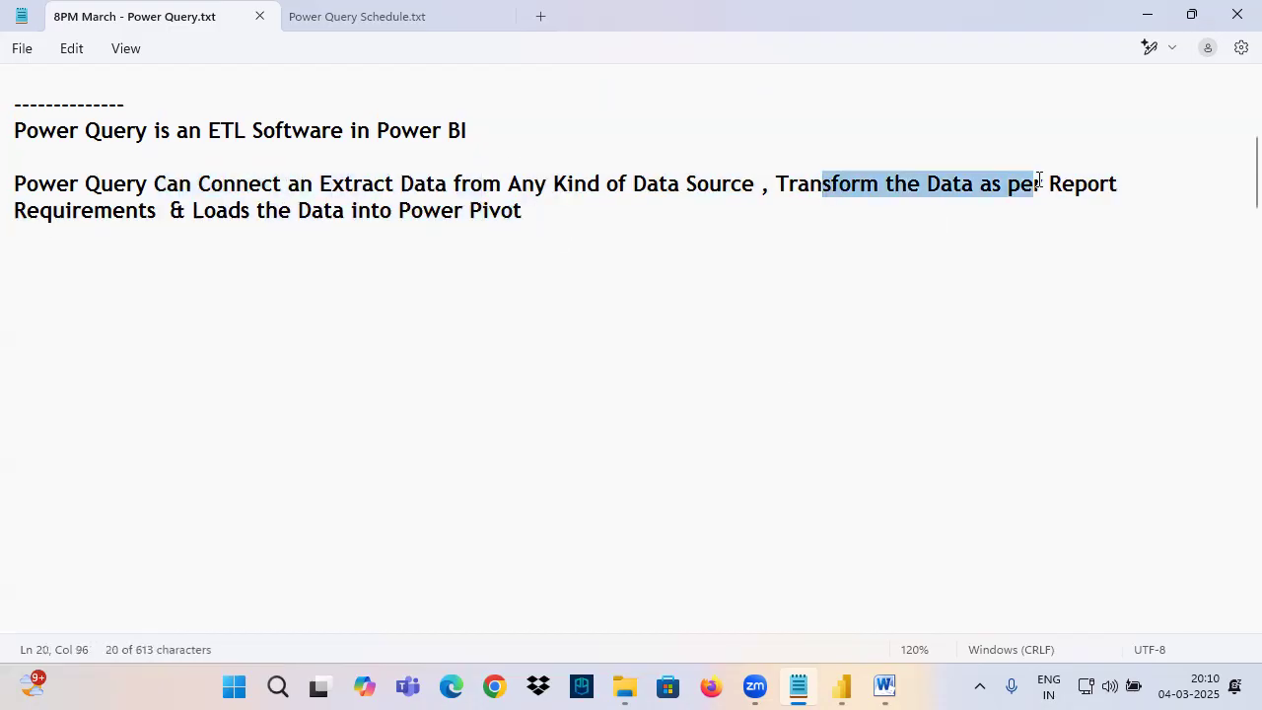
left_click_drag(219, 214, 536, 213)
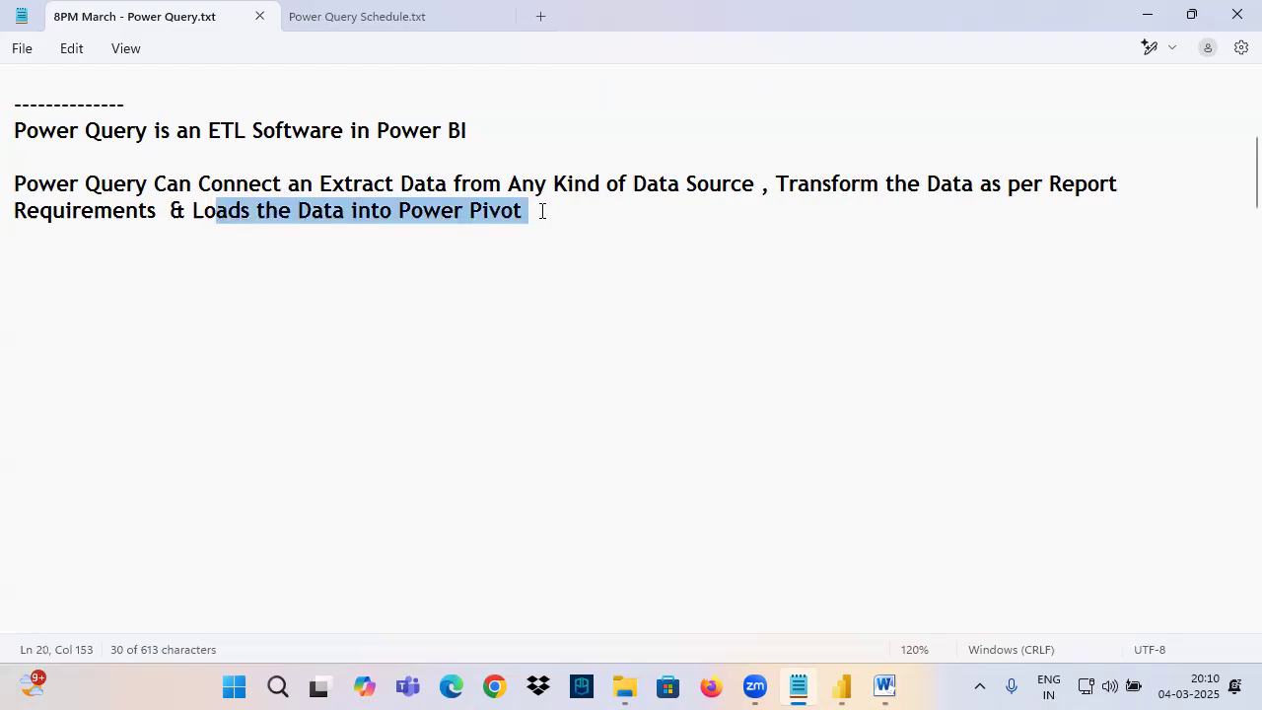
Add a new paragraph below the Power Pivot sentence reading "In Power Query we Can Do ETL using GUI Options".
left_click(541, 211)
key("Return")
key("Return")
type("I")
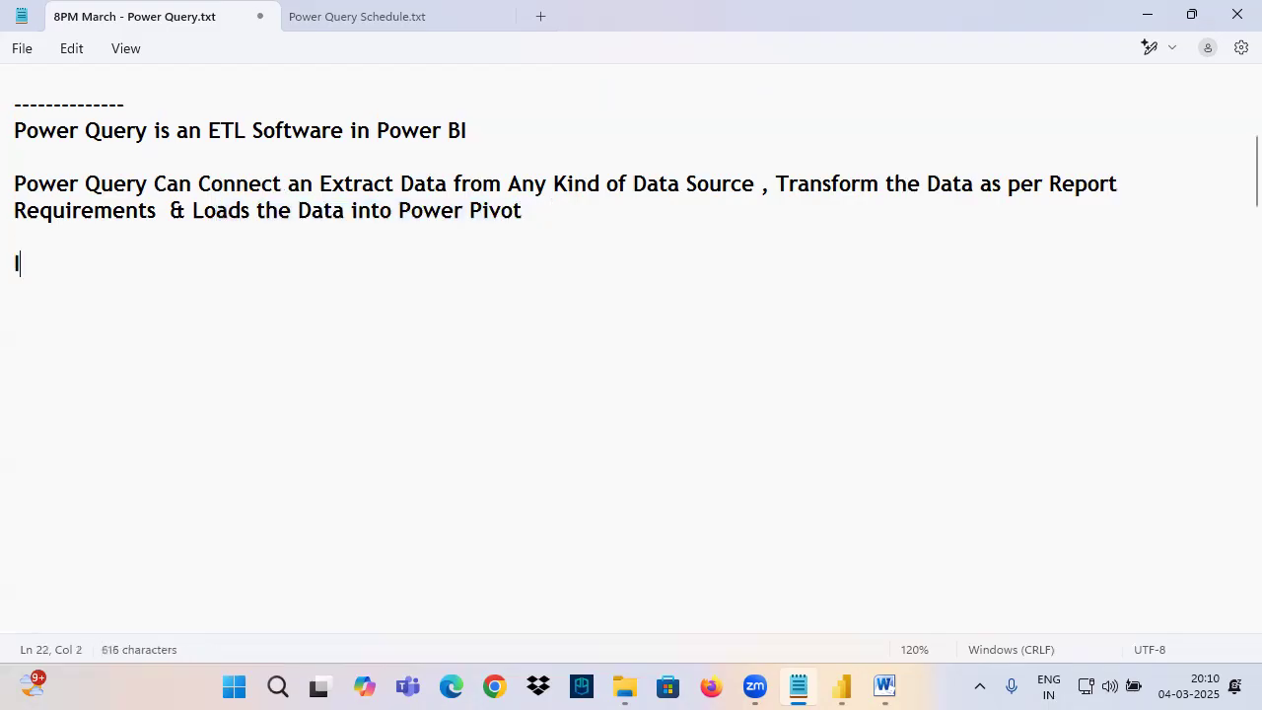
type("n Power Q")
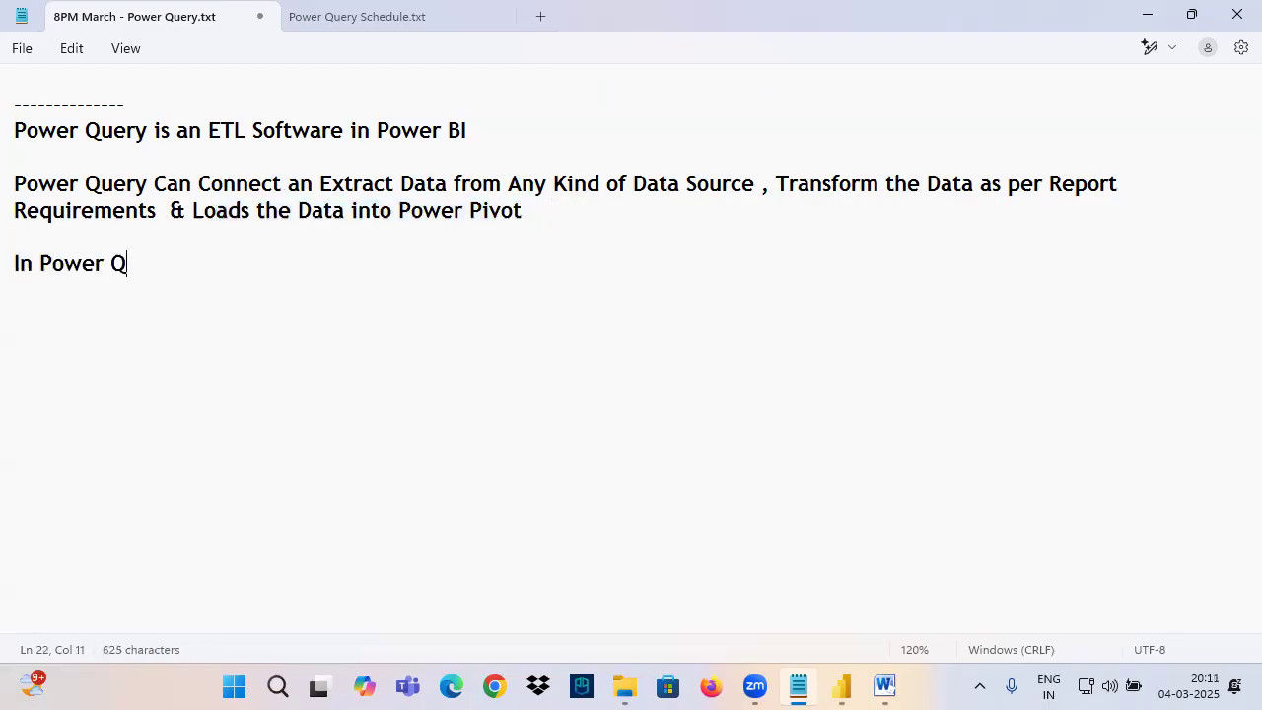
type("uery we Ca")
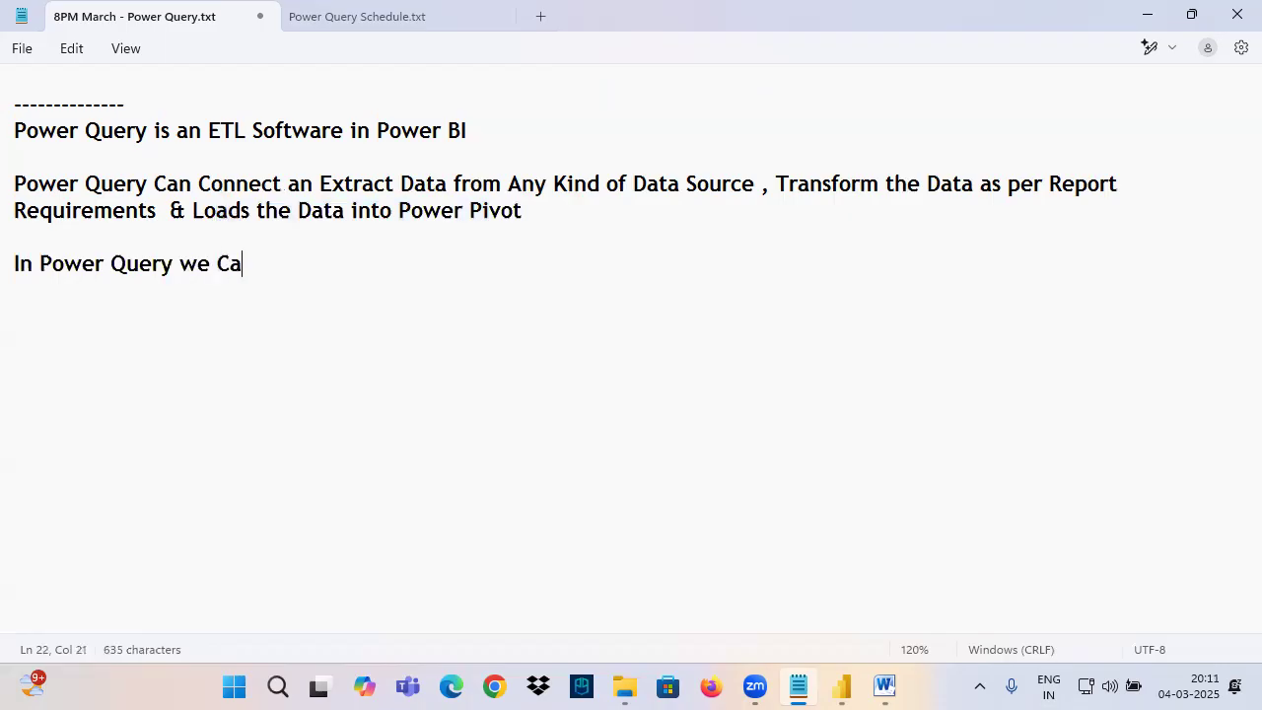
type("n Do ETL ")
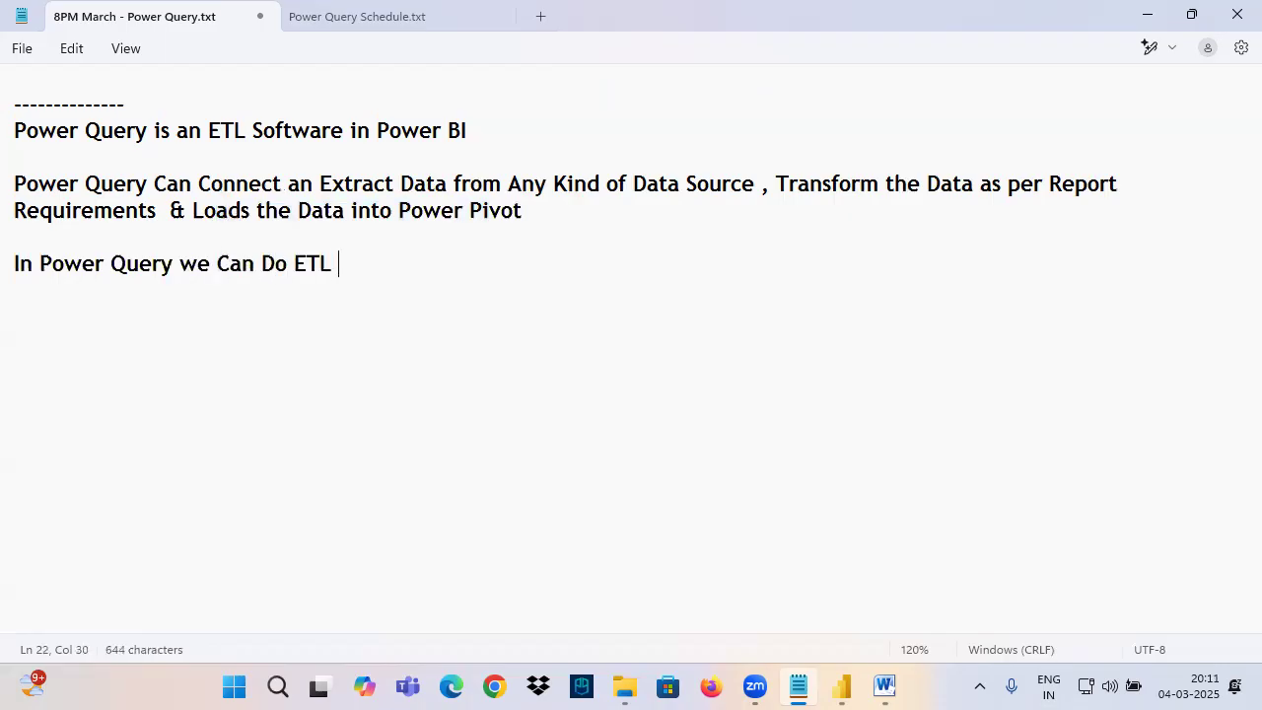
type("using G")
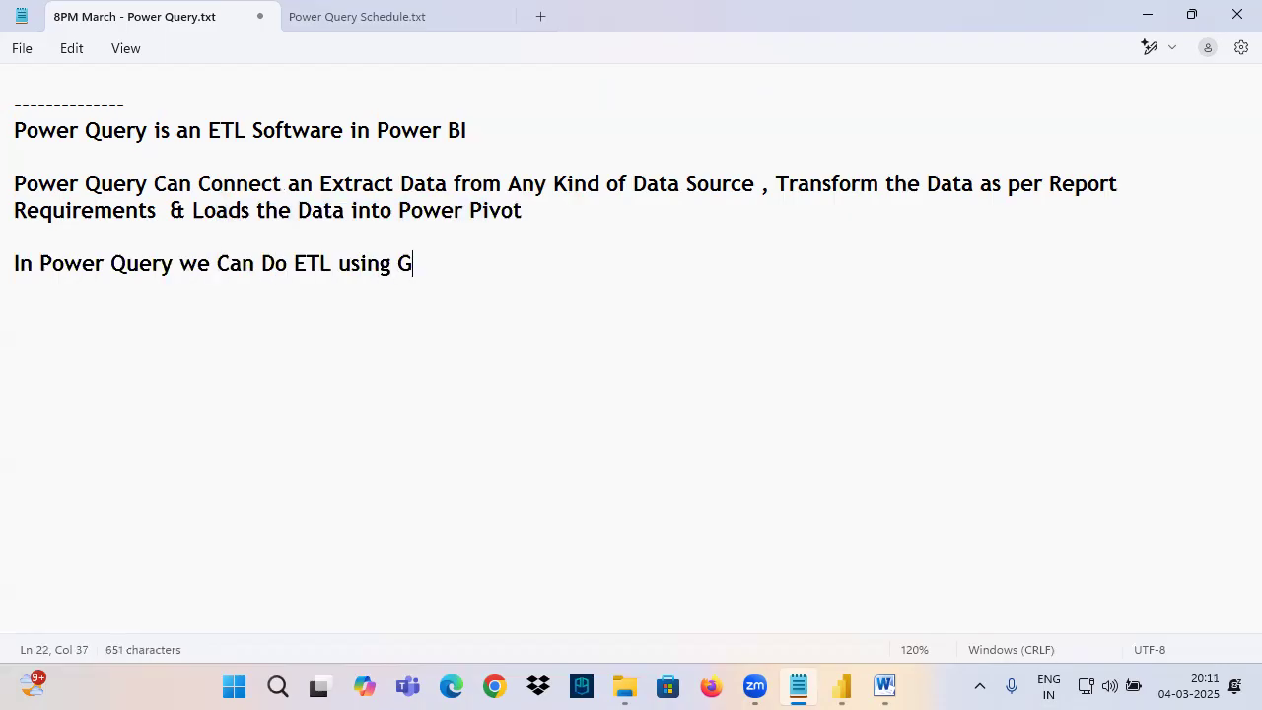
type("UI Options")
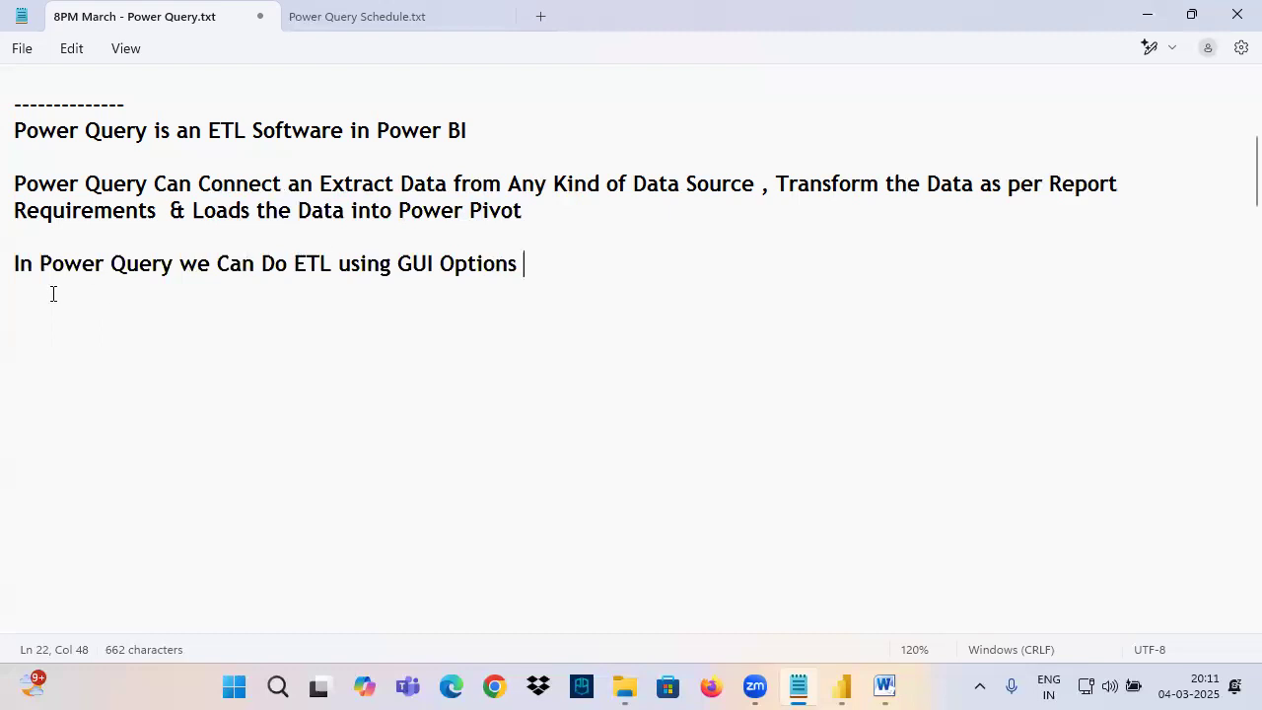
Insert the line "To Do ETL in Power Query we no need to Write Code ." directly above the GUI Options line.
left_click(15, 266)
key("Return")
key("Up")
type("To Do ET")
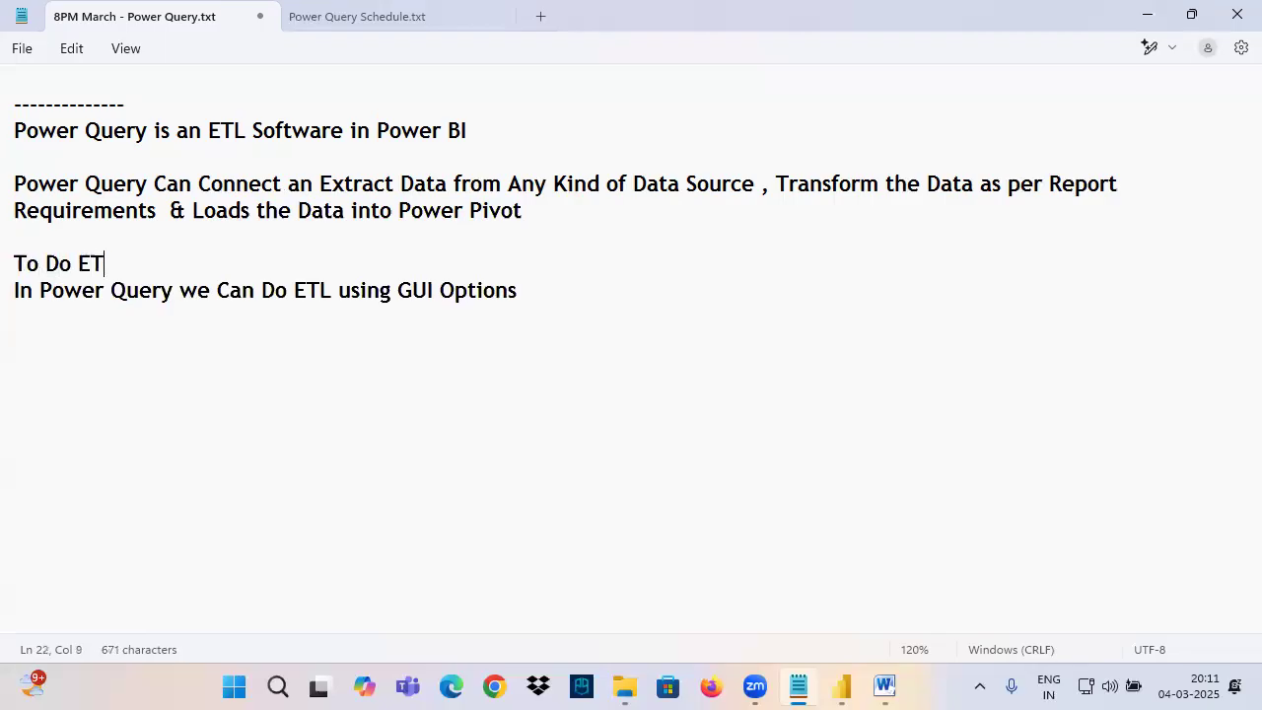
type("L in Powe")
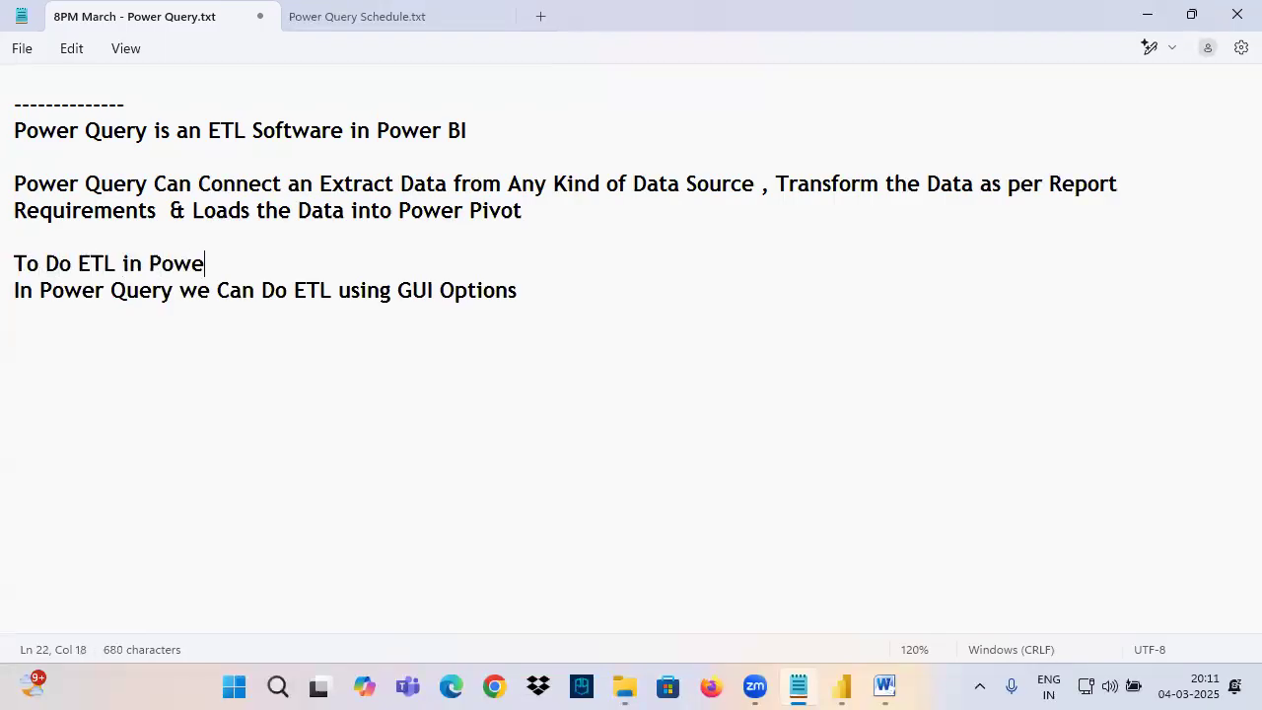
type("r Query we ")
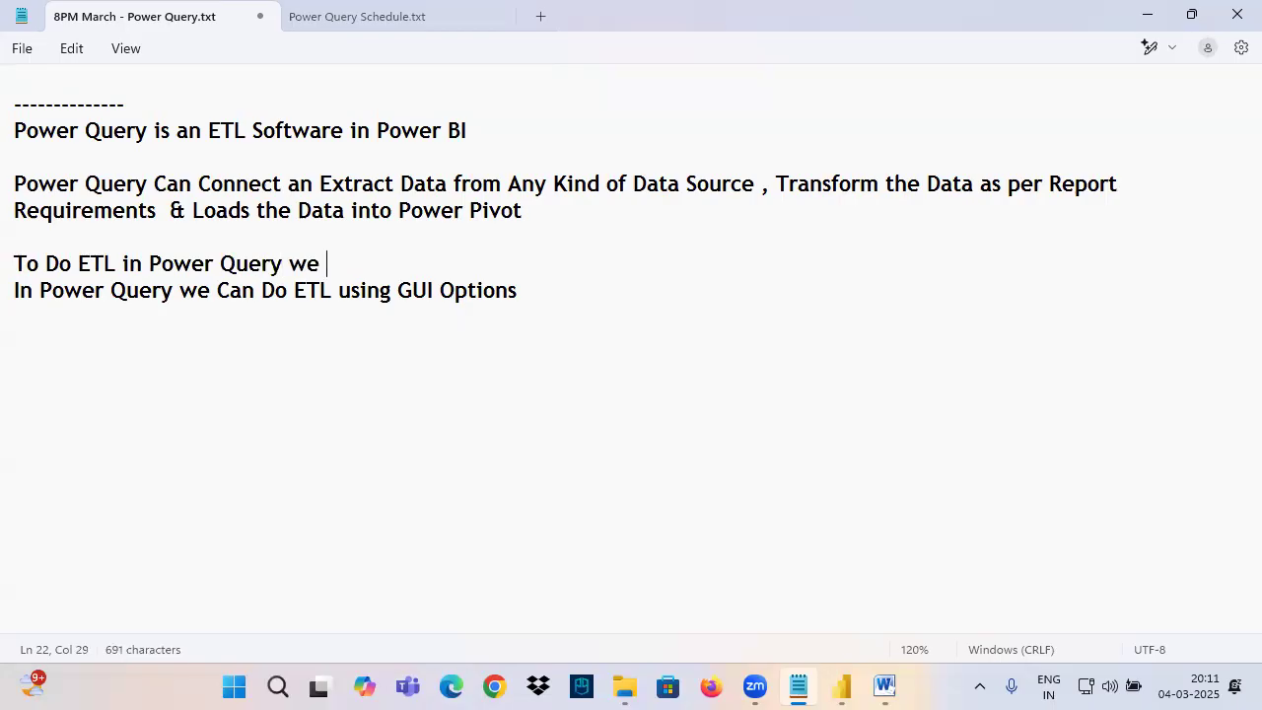
type("no need to ")
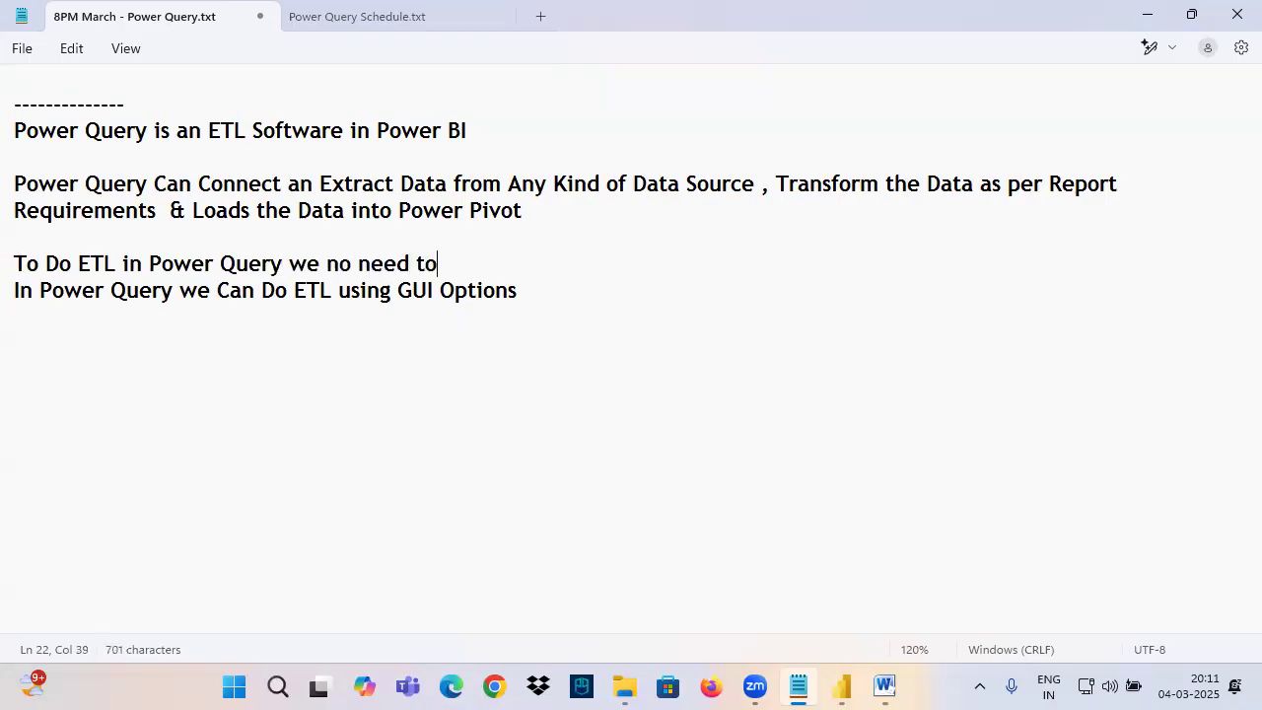
type("Write Code")
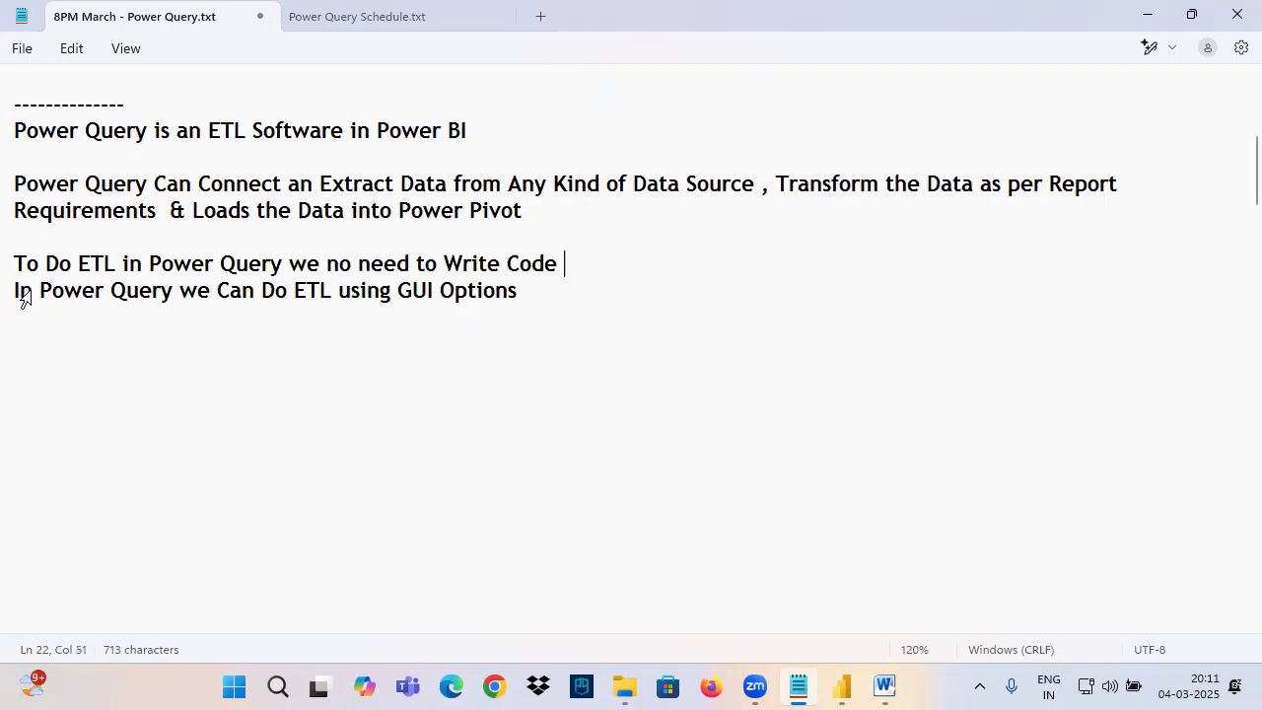
left_click_drag(50, 288, 511, 288)
left_click(604, 270)
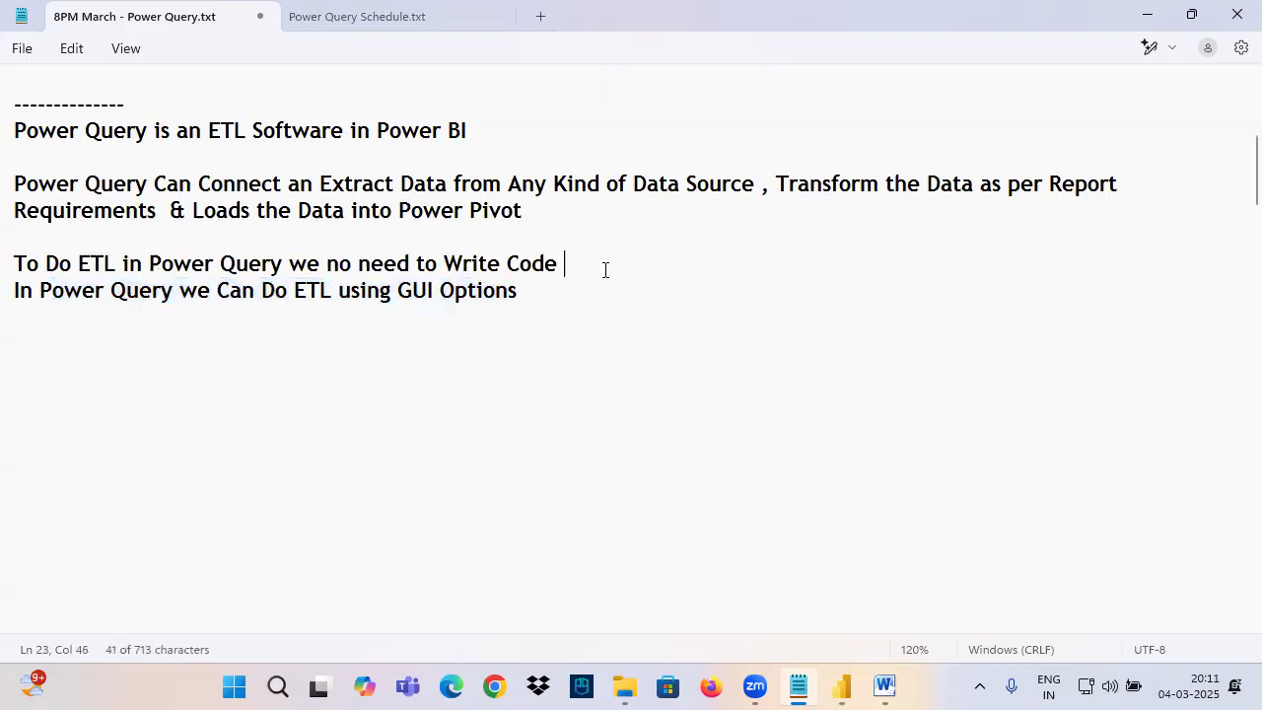
type(".")
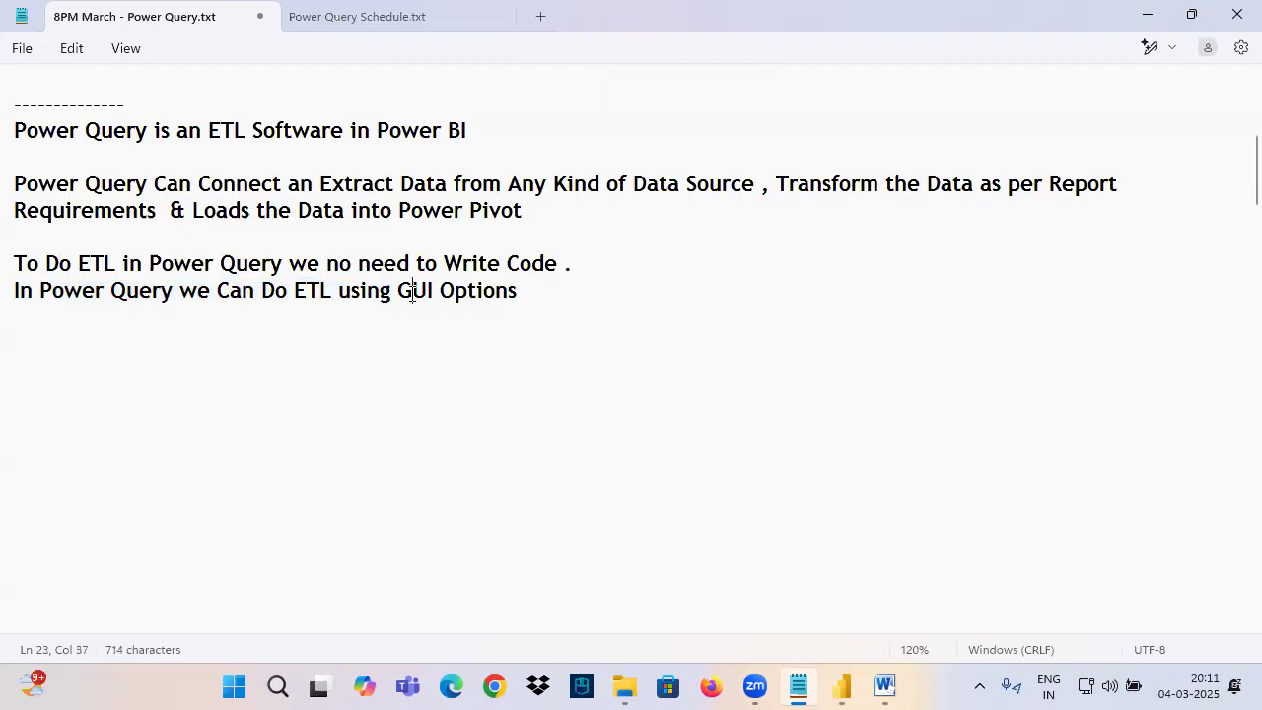
Add the definition "GUI - Graphical User Interface Options ." as a separate paragraph below the GUI Options line.
double_click(412, 289)
left_click(115, 349)
type("GUI")
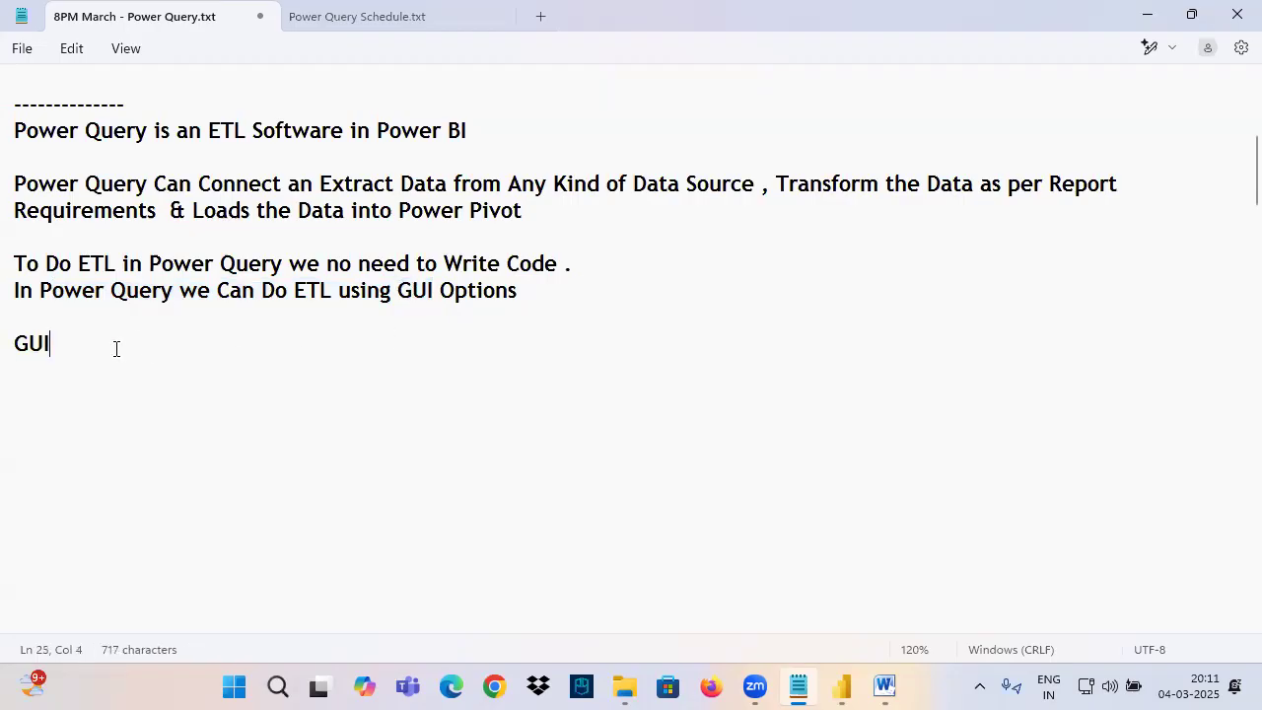
type(" - Gra")
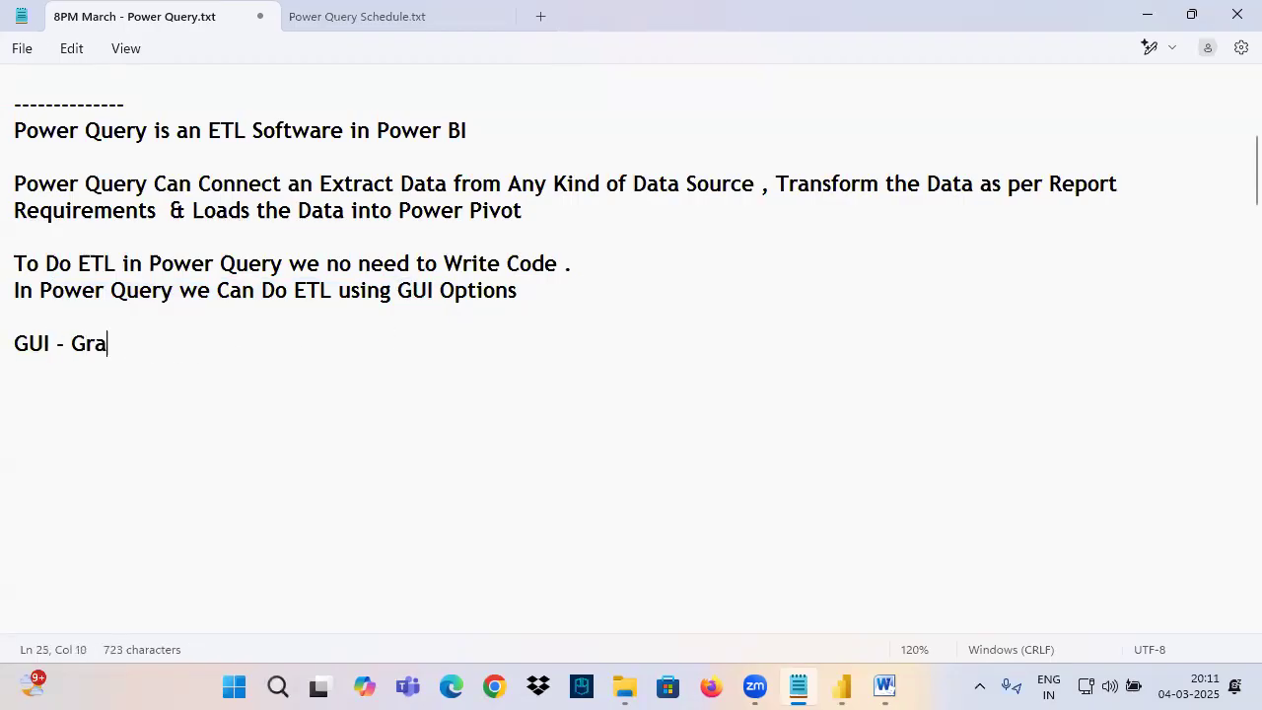
type("phical Us")
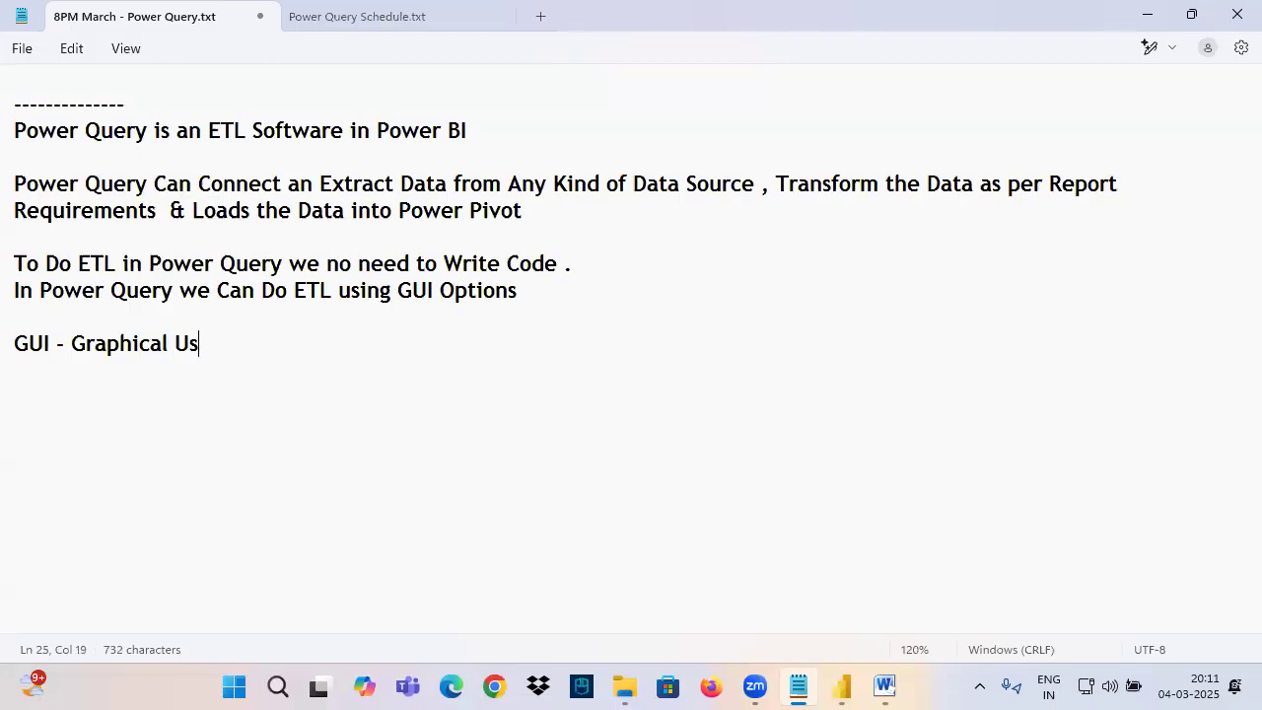
type("er Inter")
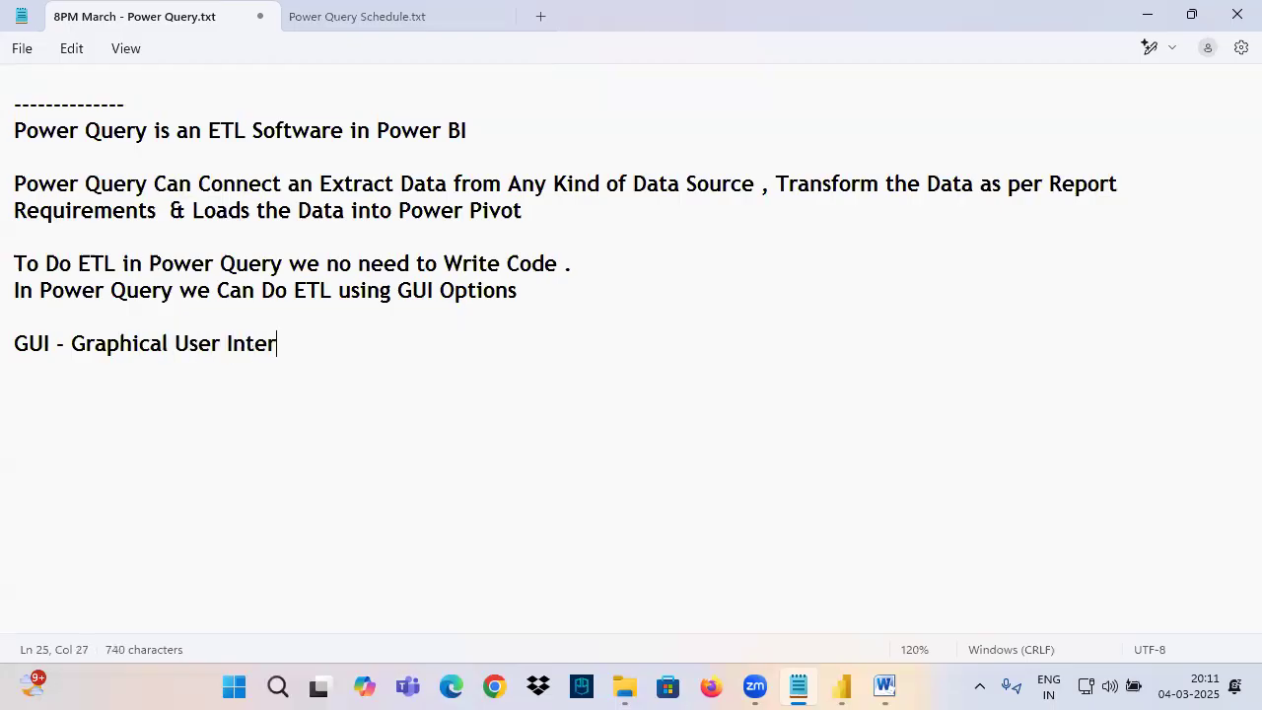
type("face Opt")
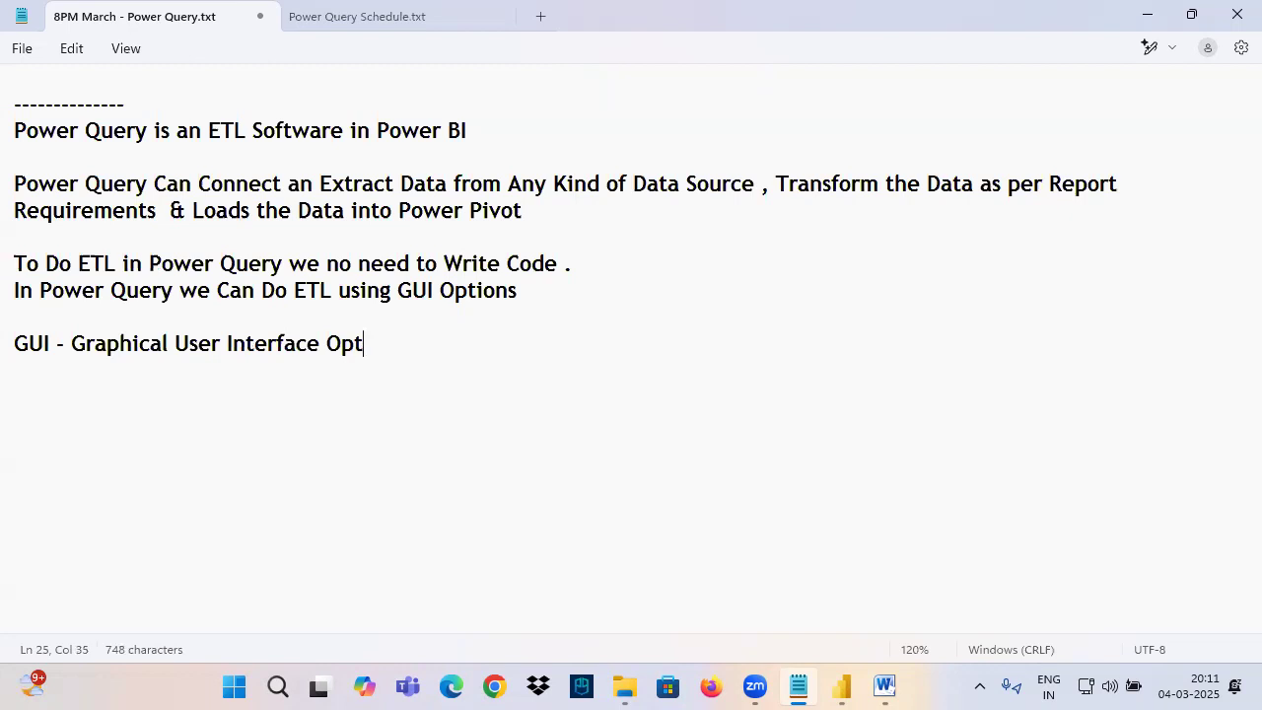
type("ions .")
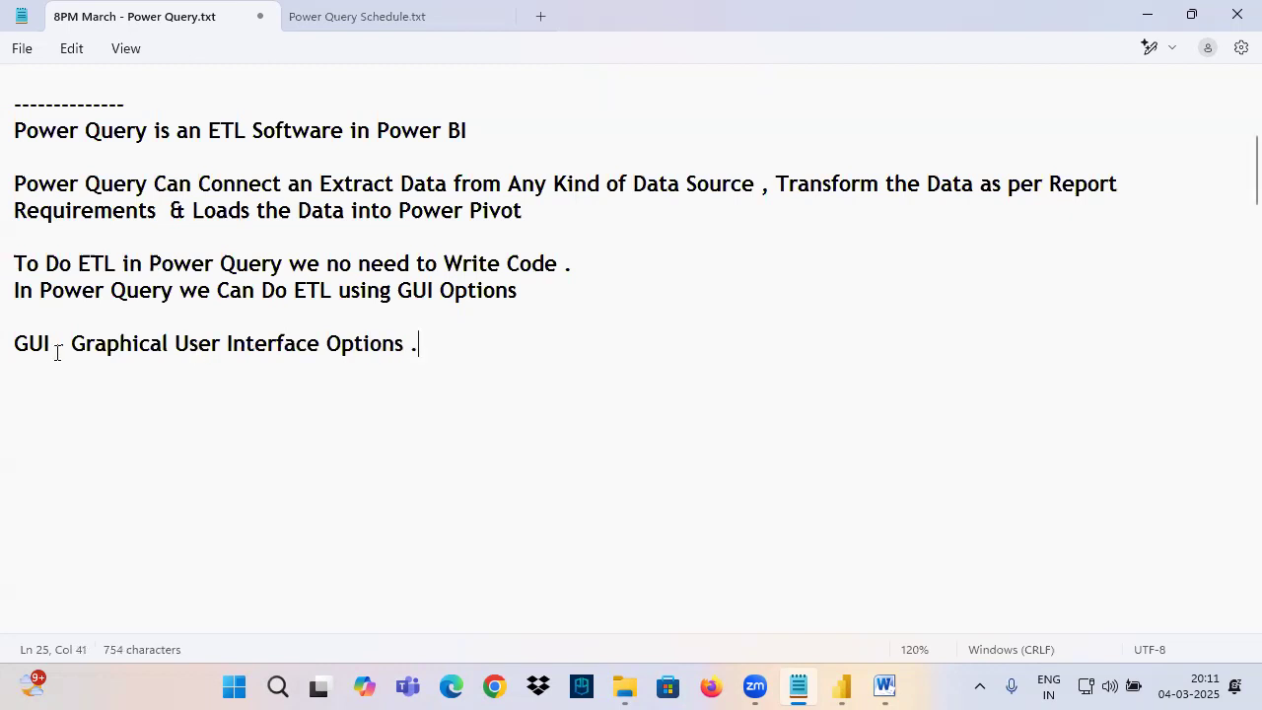
left_click_drag(15, 343, 47, 342)
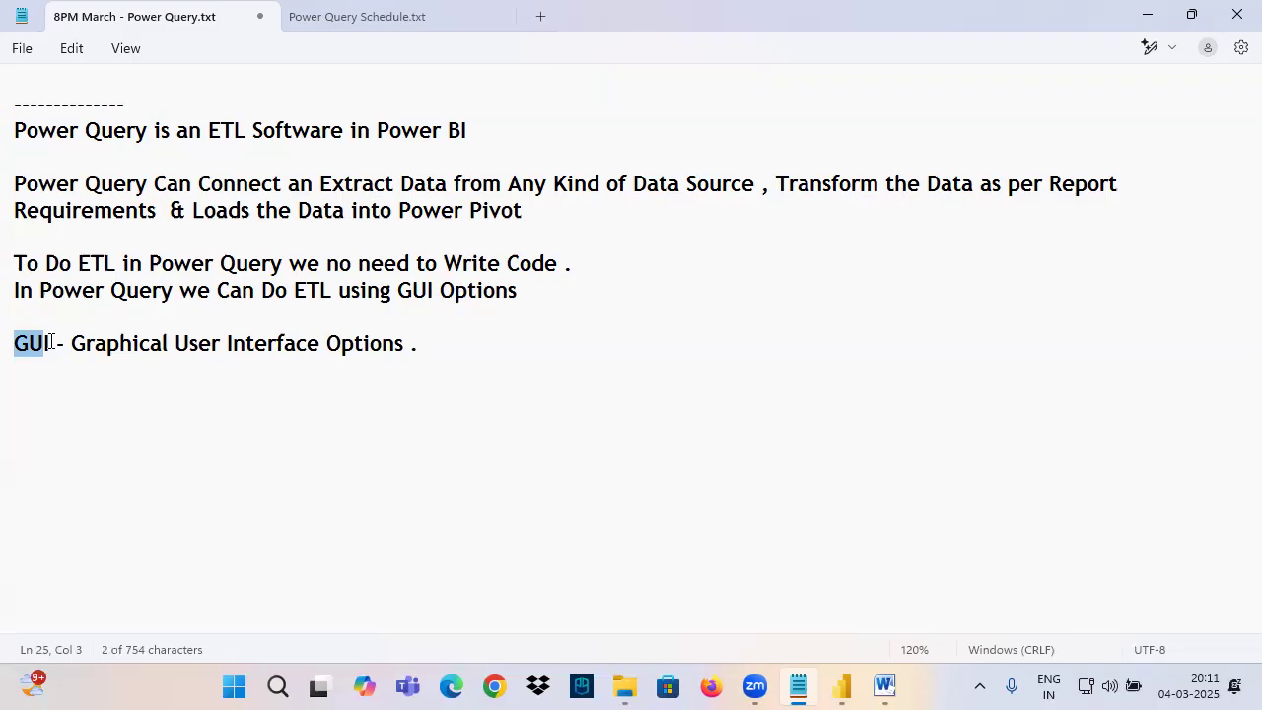
left_click_drag(50, 343, 13, 343)
left_click_drag(338, 263, 427, 264)
Switch to the Power Query Editor and connect to the Excel workbook Sample - Superstore in the 0. Power BI Introduction folder.
left_click(841, 687)
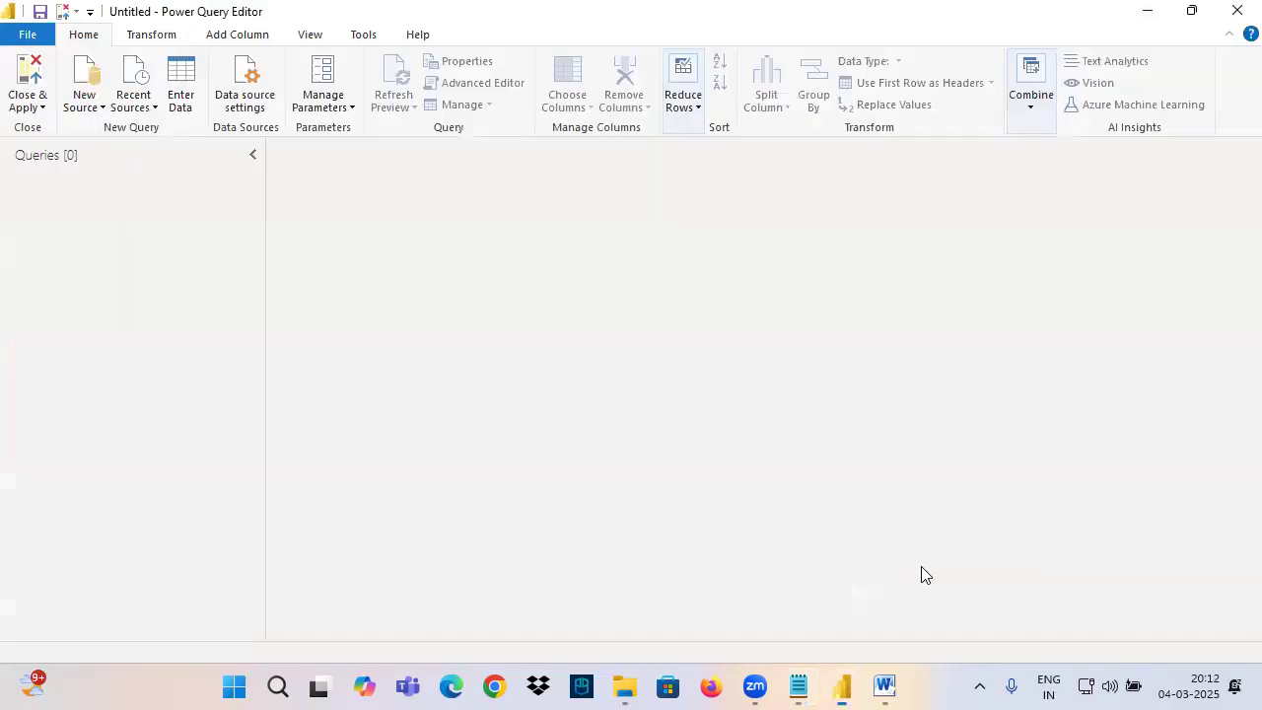
left_click(94, 104)
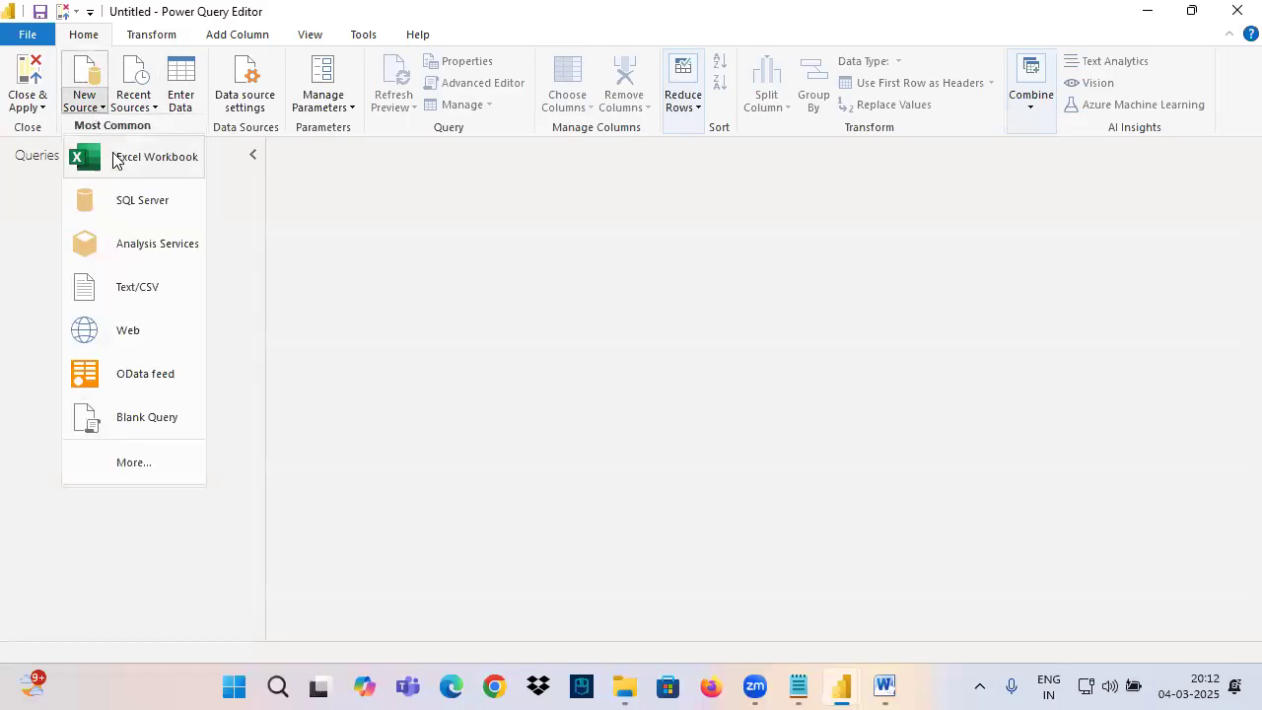
left_click(73, 112)
left_click(75, 110)
left_click(83, 108)
left_click(85, 109)
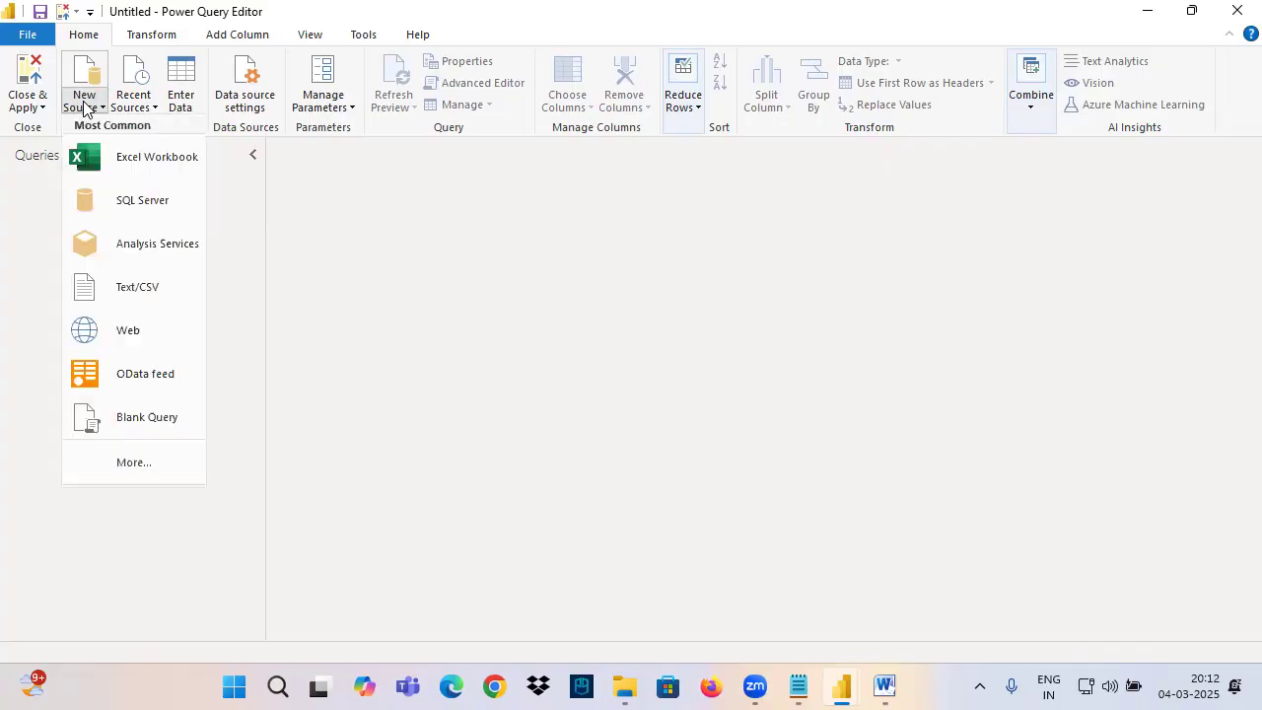
left_click(138, 162)
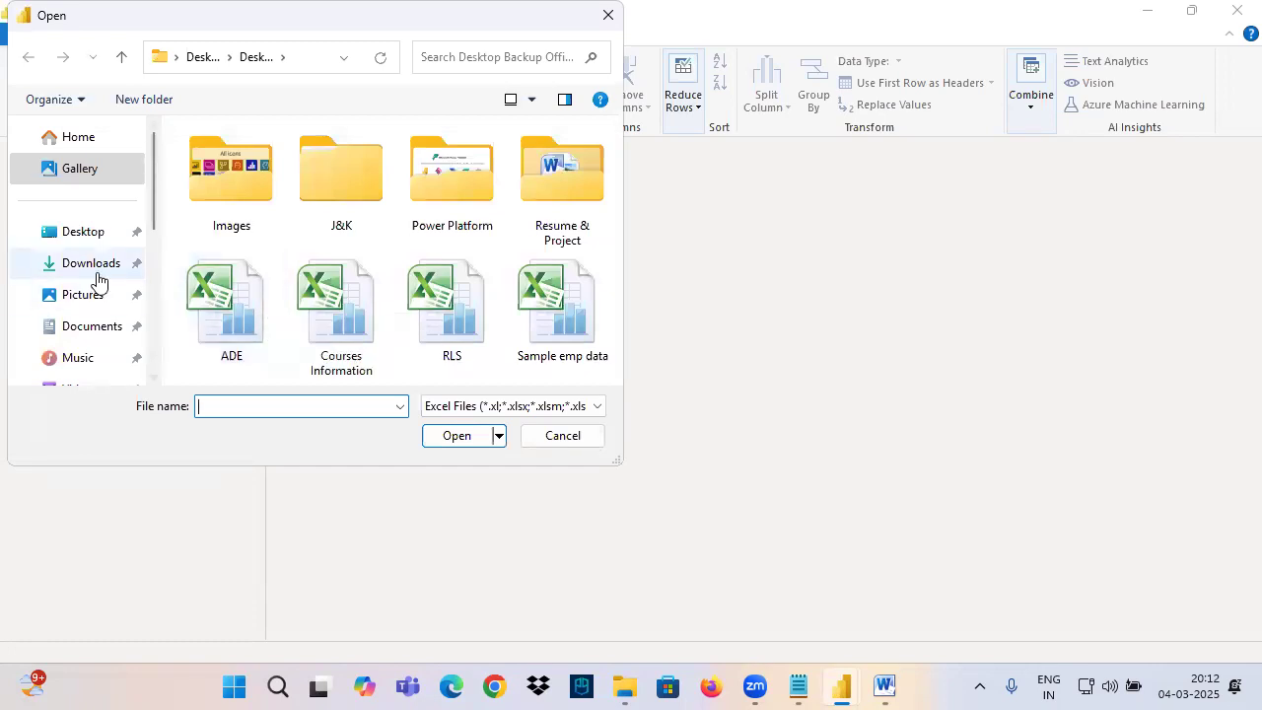
scroll(90, 276, "down", 2)
left_click(85, 225)
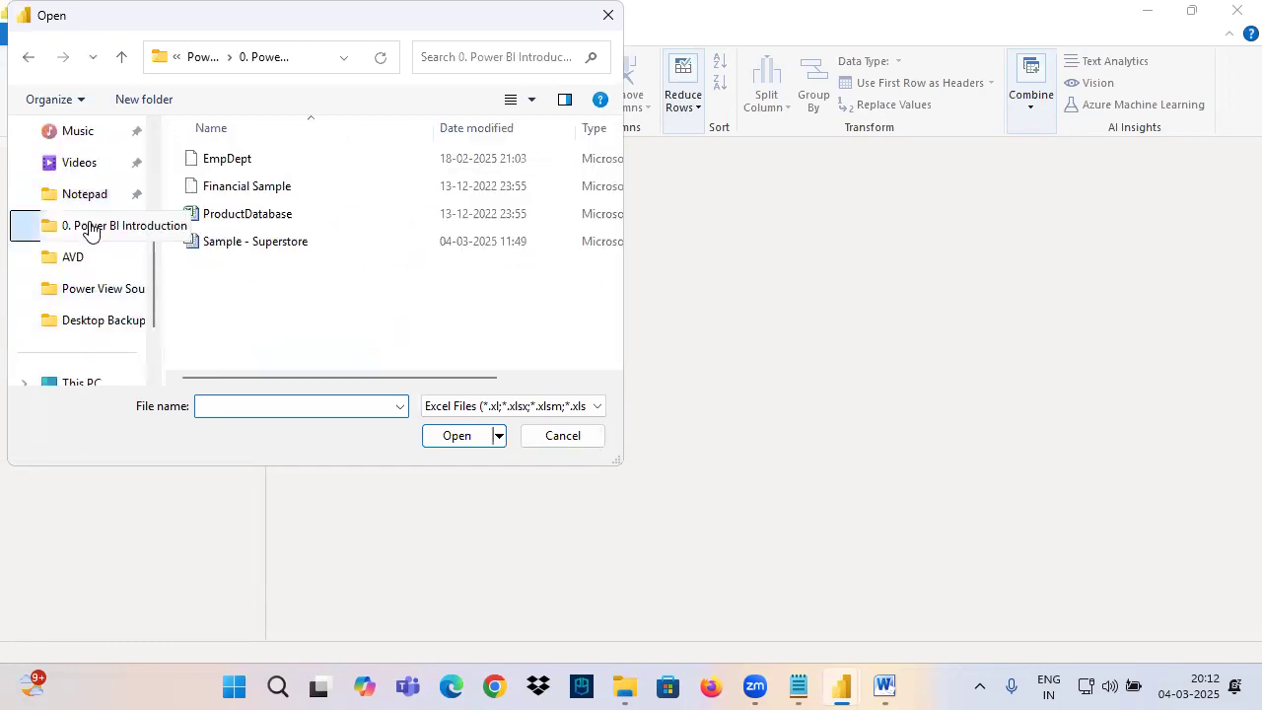
left_click(247, 242)
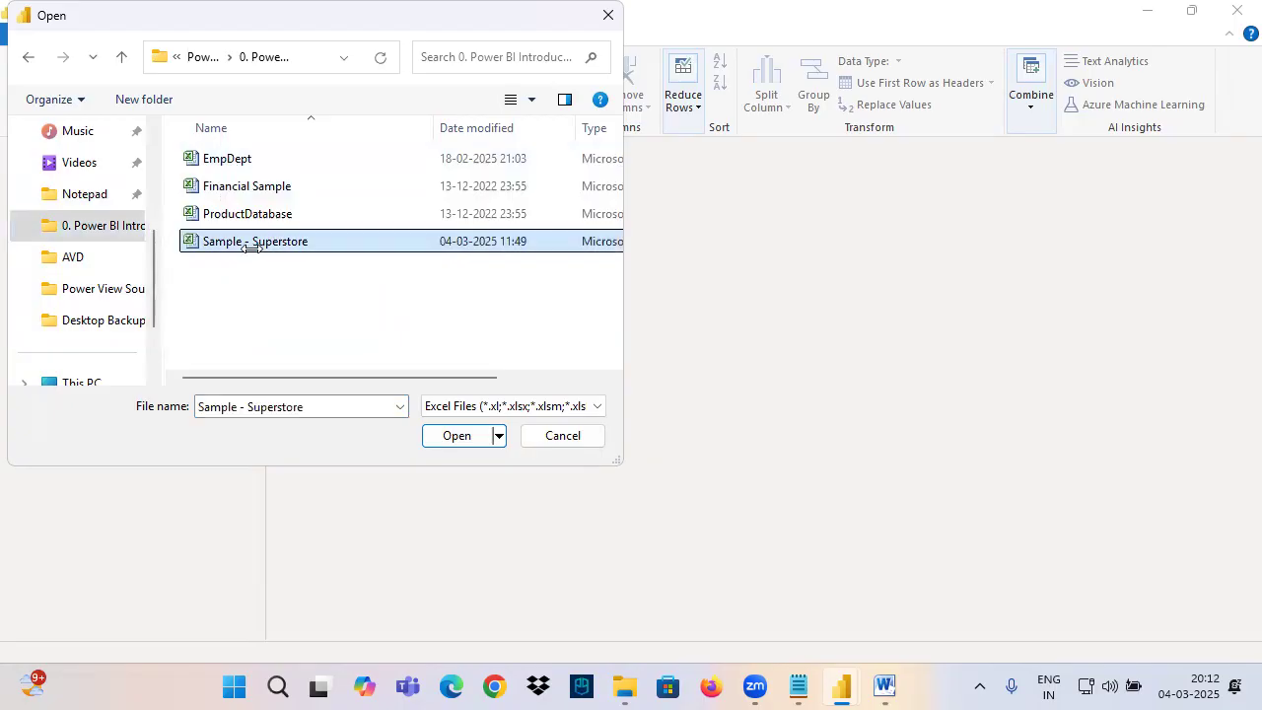
left_click(457, 436)
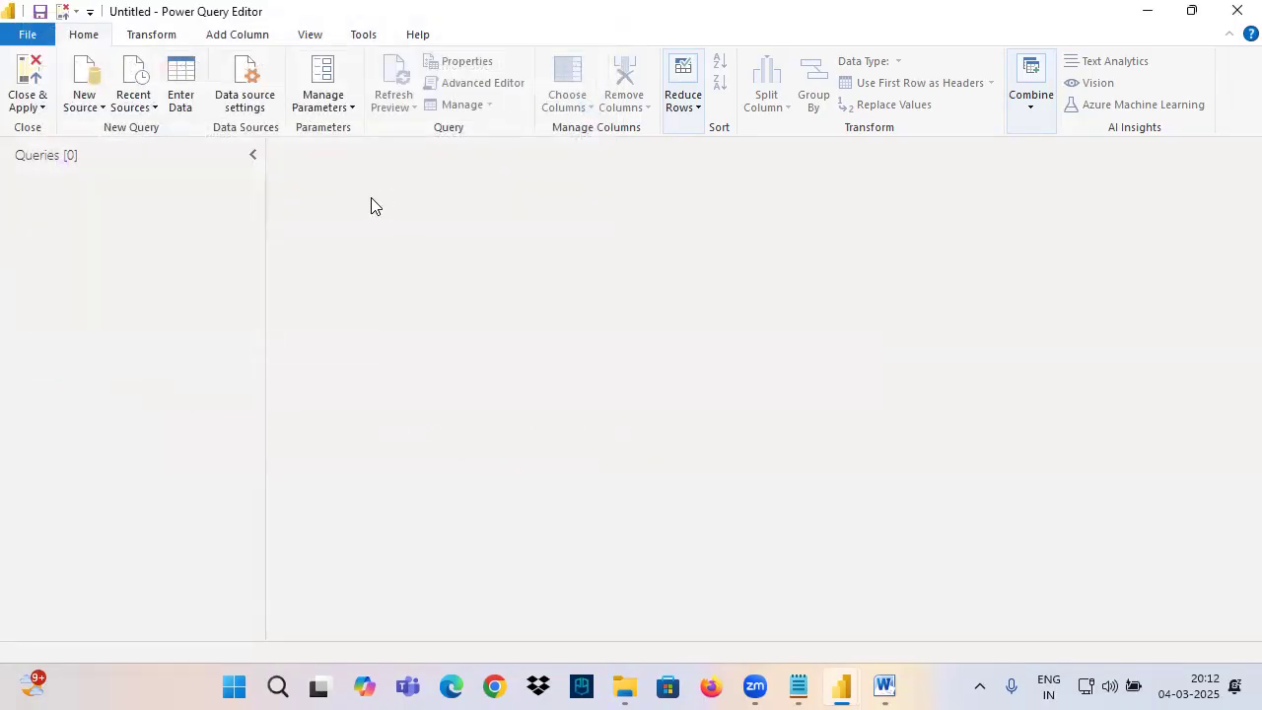
Load the Orders, People and Returns sheets of Sample - Superstore as queries and display the Orders query.
left_click(259, 165)
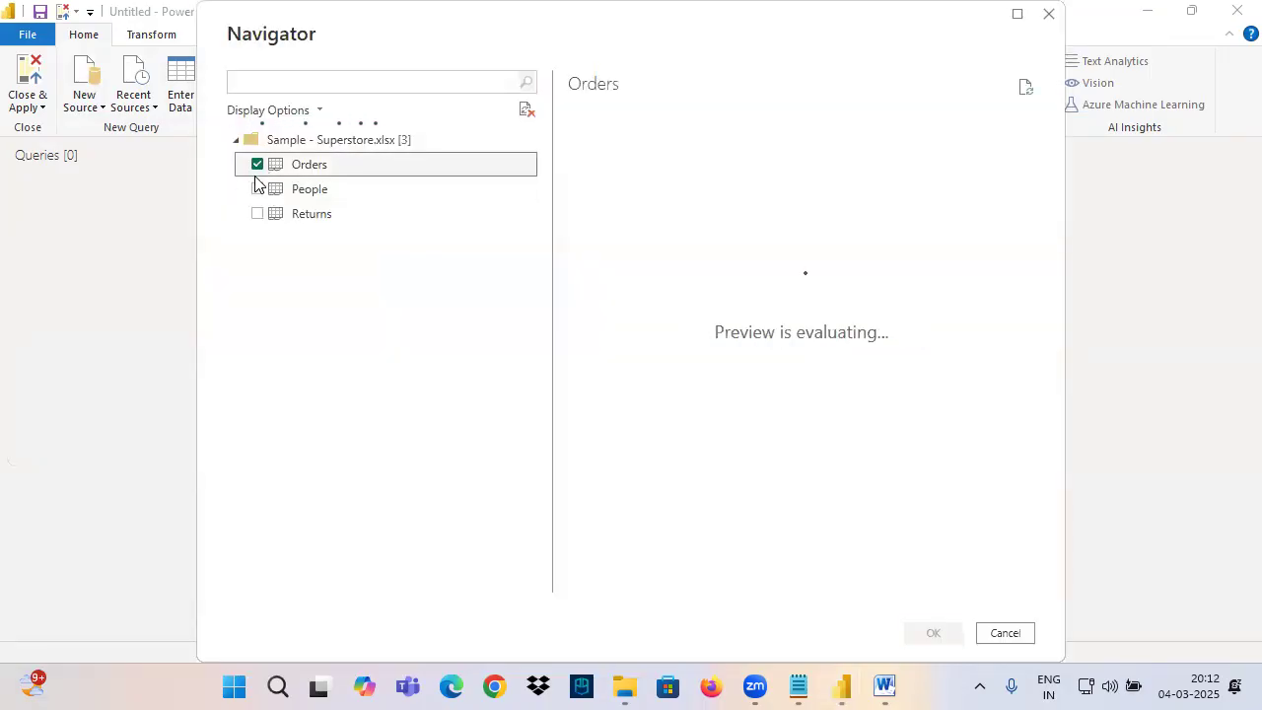
left_click(259, 190)
left_click(258, 215)
left_click(911, 632)
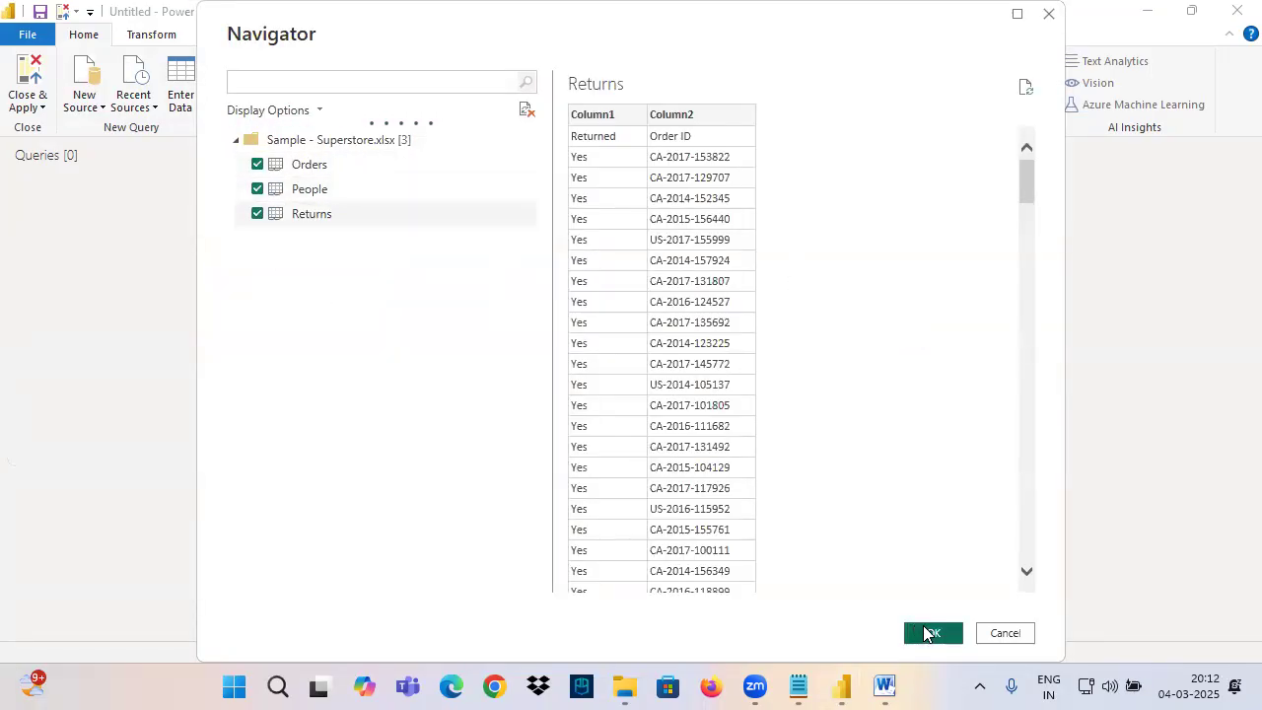
left_click(57, 188)
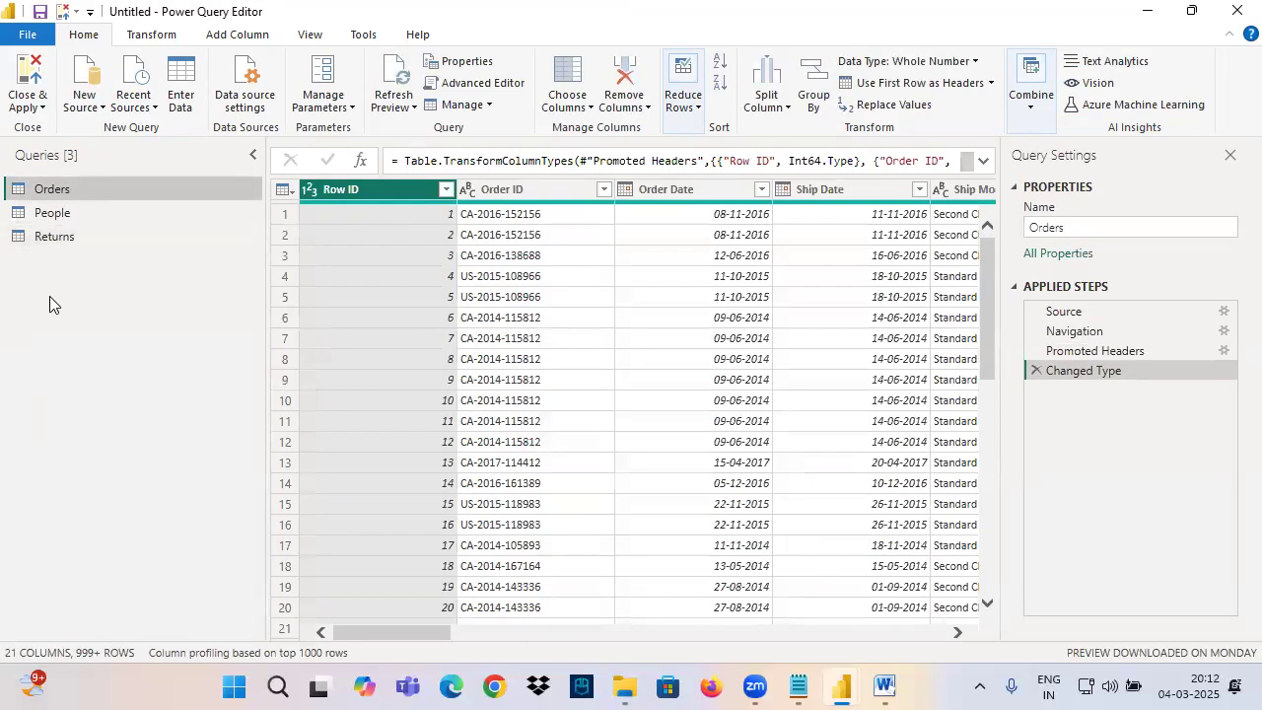
Connect to the EmpDept Excel workbook as another new data source.
left_click(85, 103)
left_click(166, 248)
left_click(241, 159)
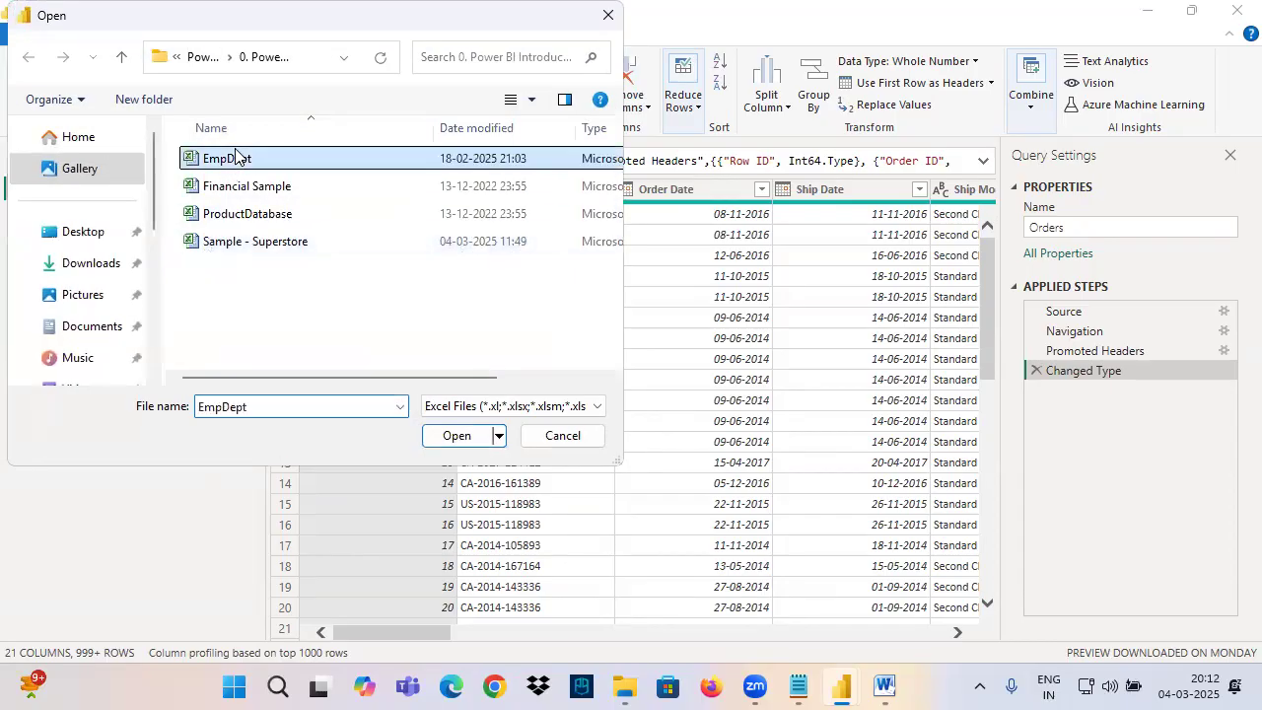
left_click(481, 436)
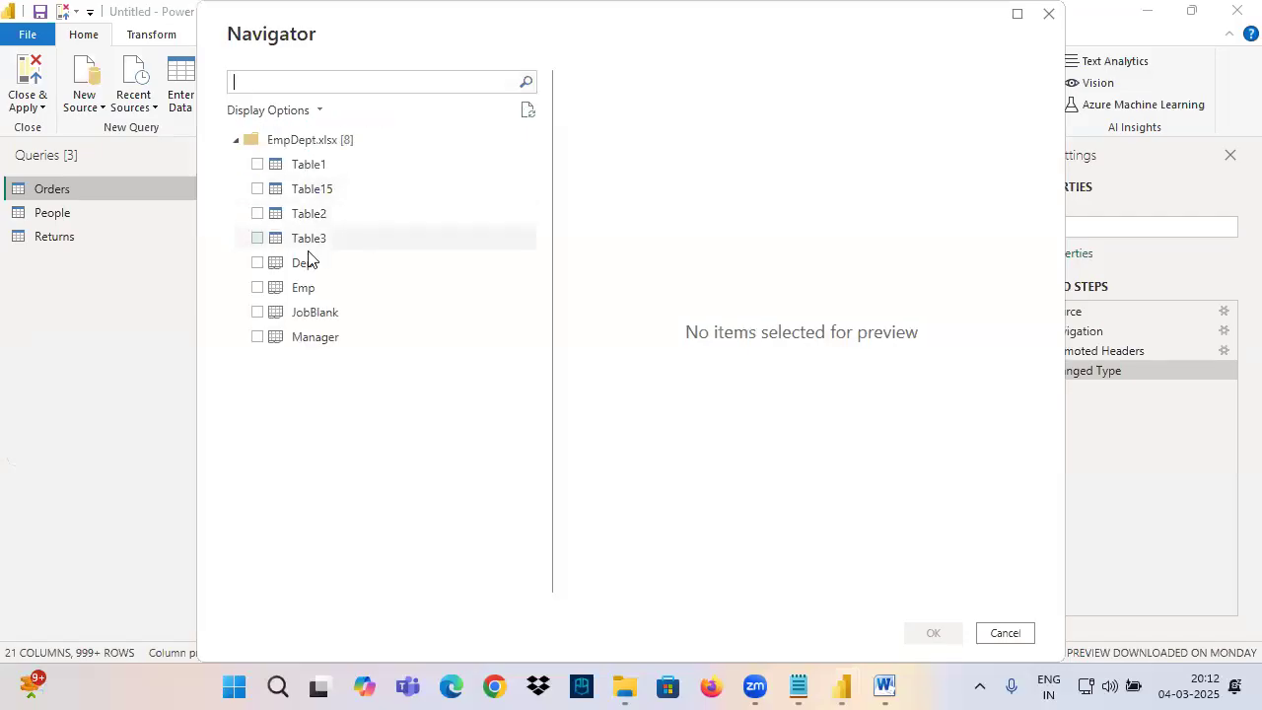
Load the Emp, Dept and Manager sheets of EmpDept as queries.
left_click(257, 287)
left_click(257, 263)
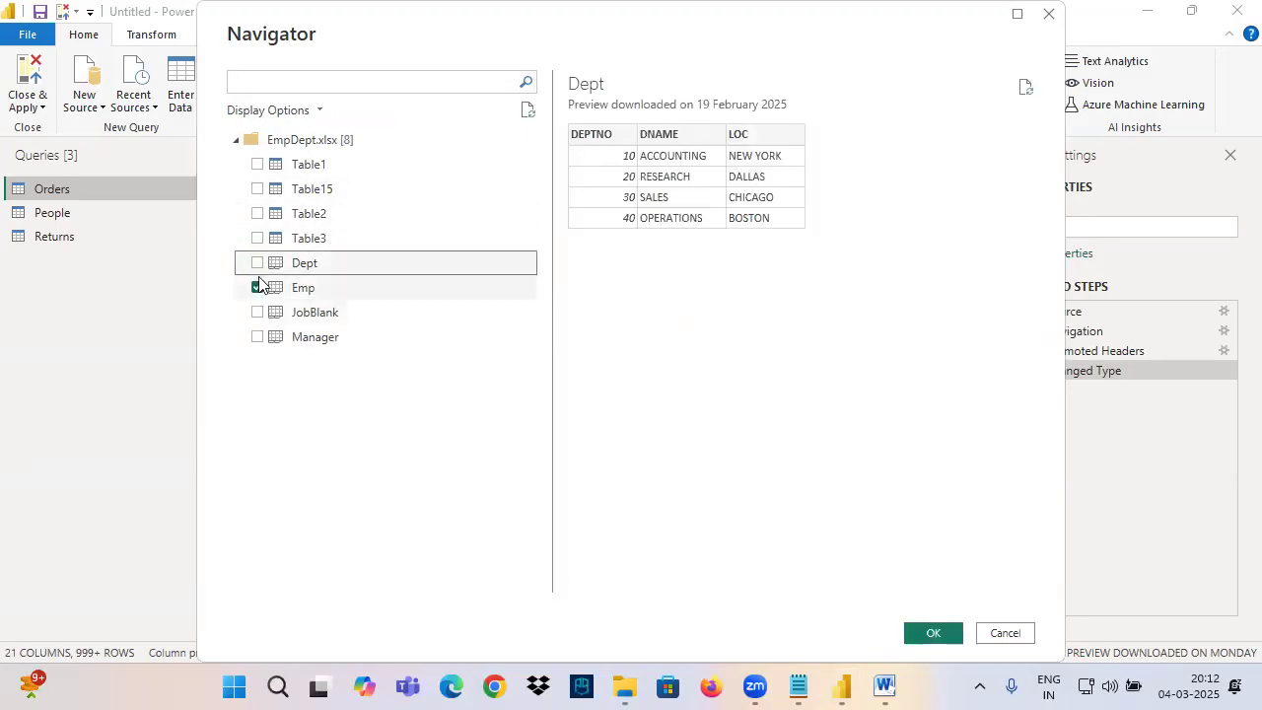
left_click(257, 337)
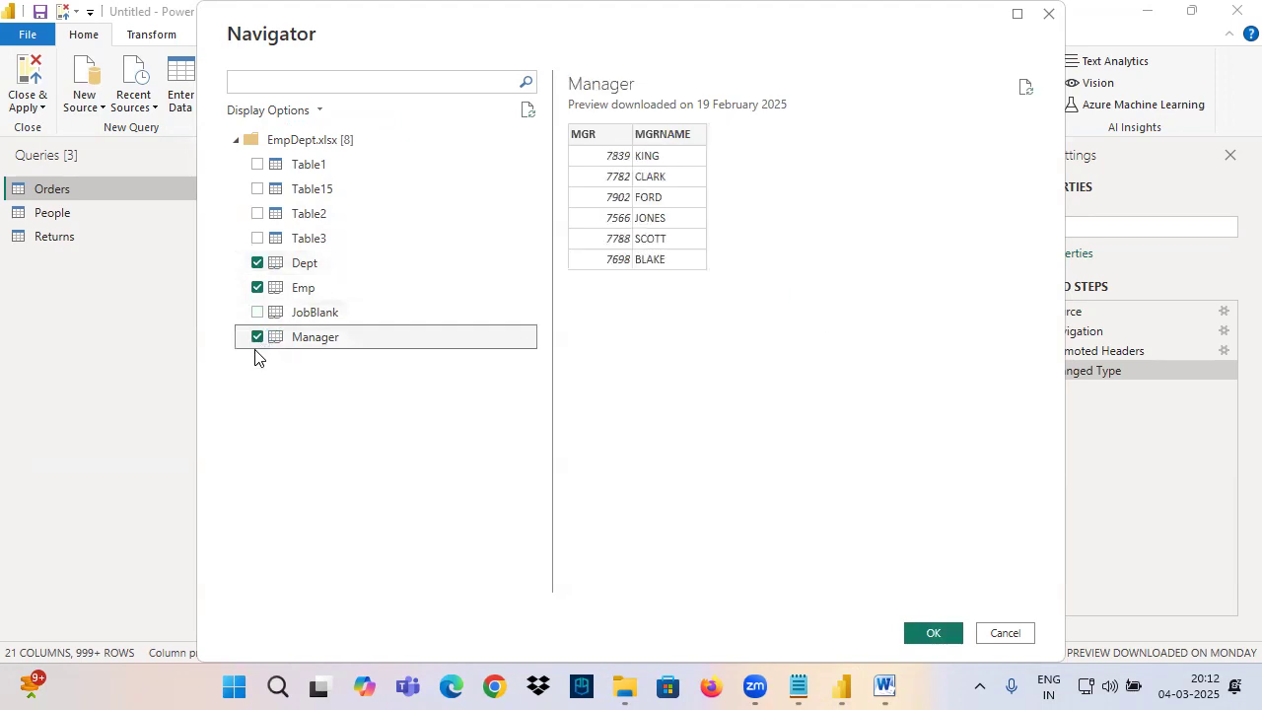
left_click(934, 634)
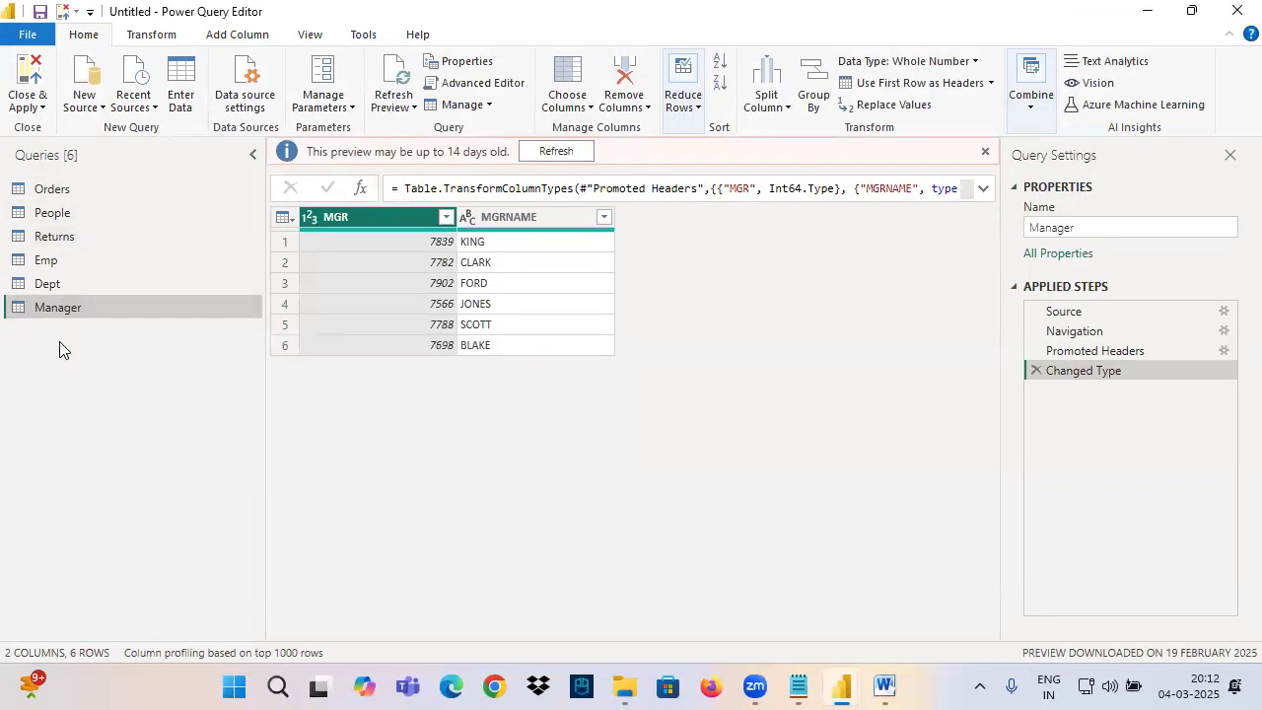
key("ctrl+2")
left_click_drag(78, 325, 85, 428)
key("Escape")
Start a new SQL Server database source and copy the ABSERVER server name from the SQL Server text file in the Desktop Backup Office folder.
left_click(87, 110)
left_click(138, 203)
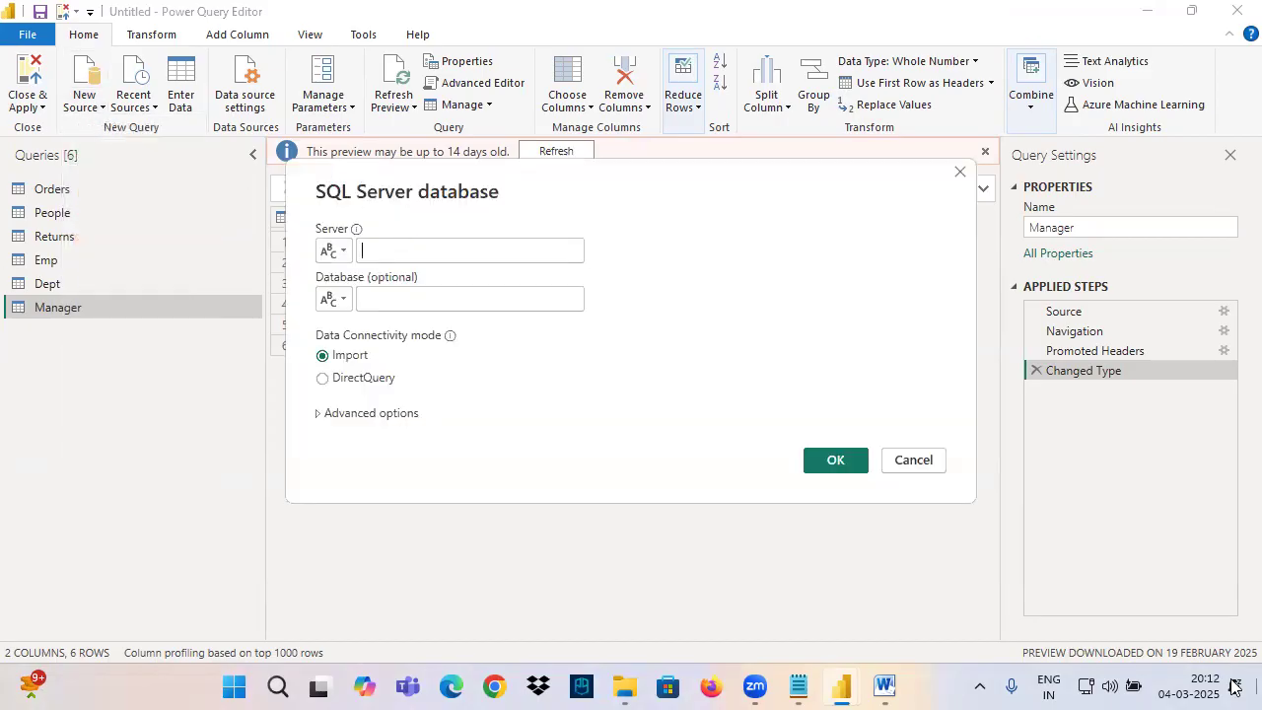
left_click(1259, 690)
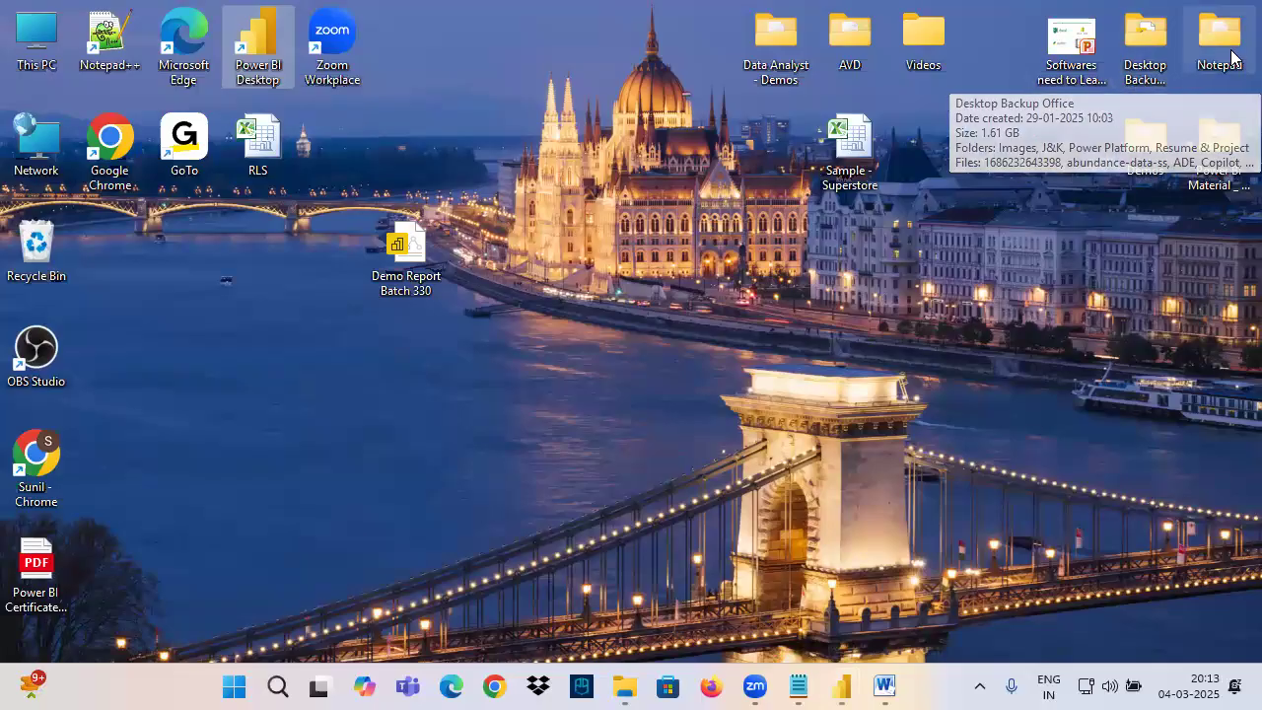
double_click(1145, 79)
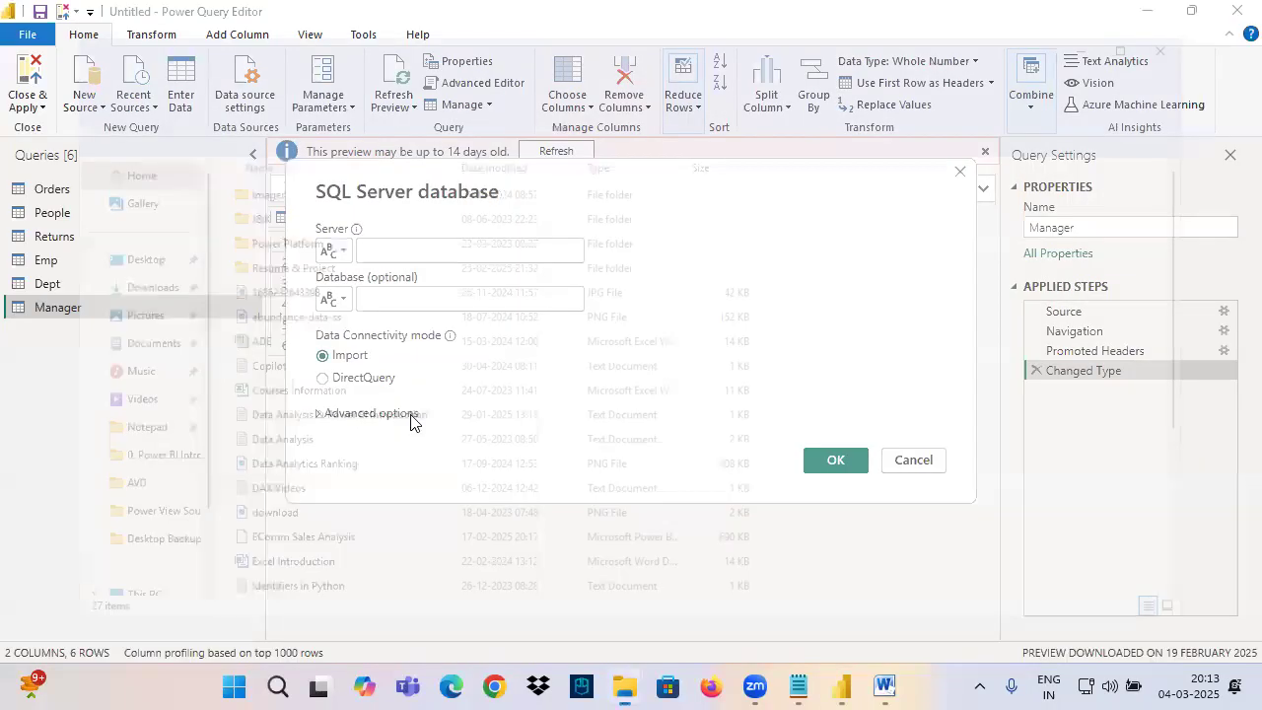
double_click(233, 565)
left_click_drag(325, 92, 10, 92)
key("ctrl+c")
Connect to the SQL Server instance LAPTOP-863IDCNJ\ABSERVER in Import mode, leaving the database unspecified.
mouse_move(843, 685)
left_click(946, 557)
left_click(380, 252)
key("ctrl+v")
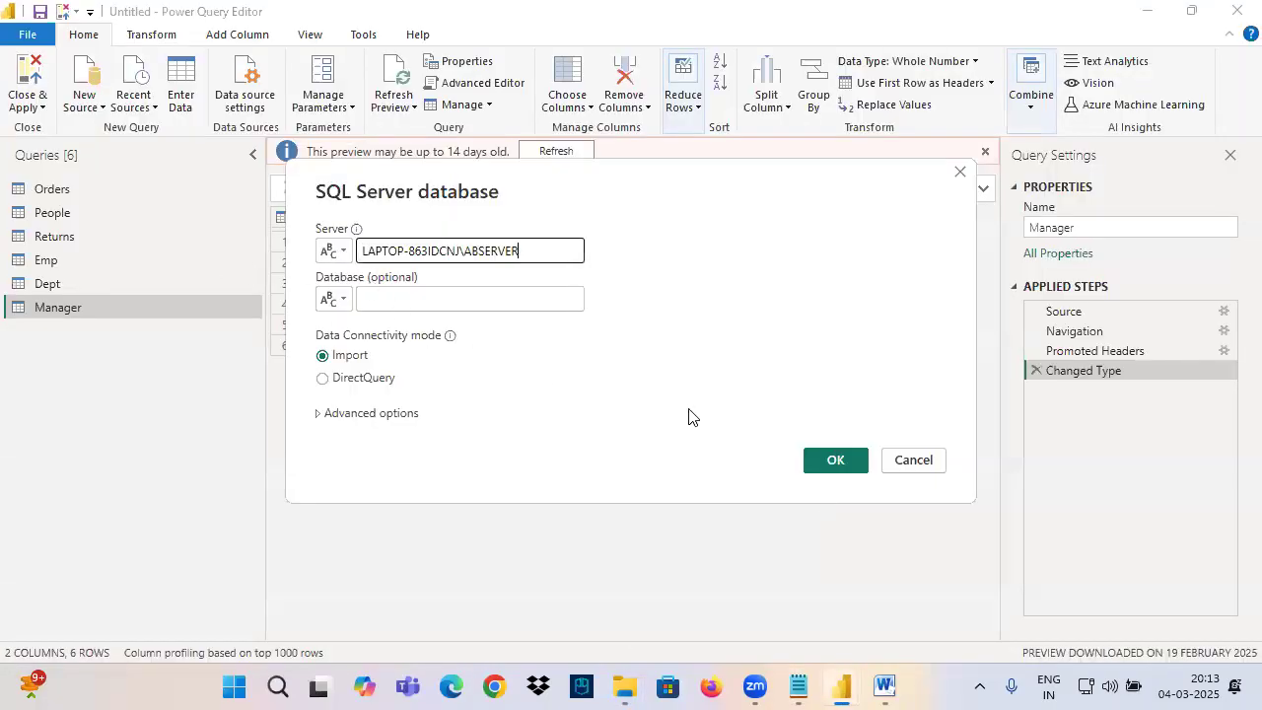
left_click(825, 460)
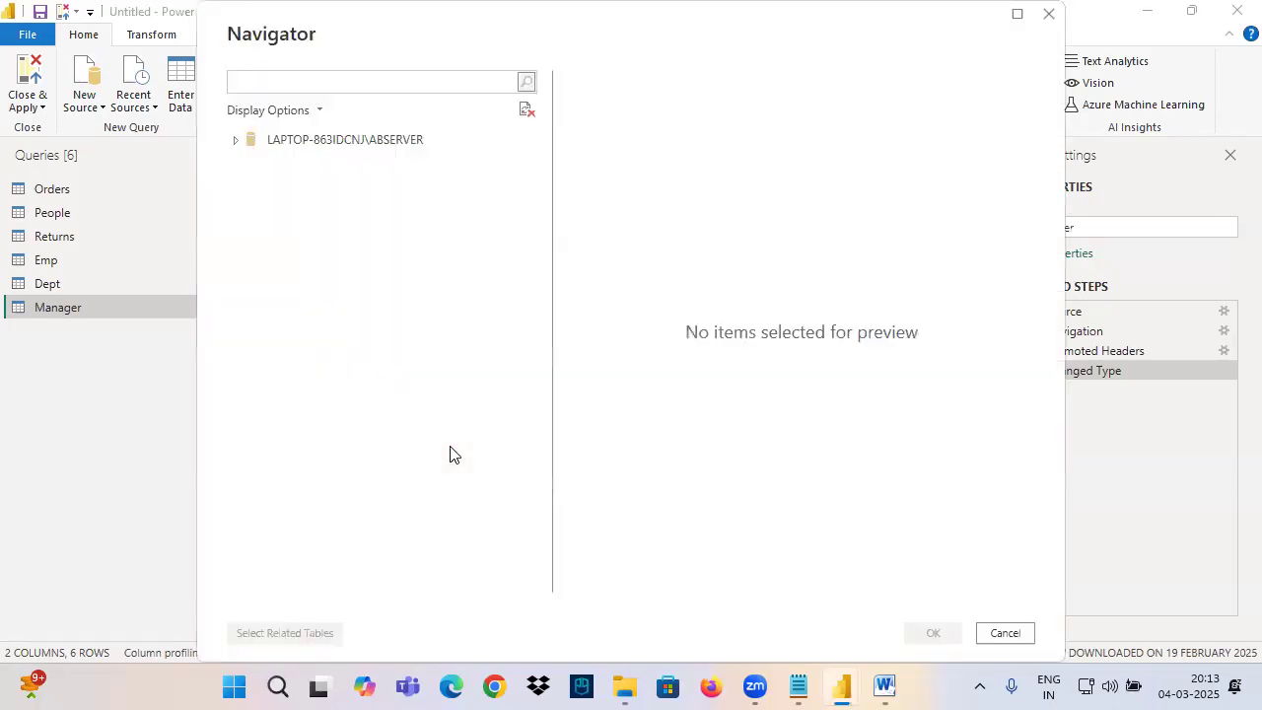
Load the CUSTOMERS_DATA, PRODUCTS_DATA and SALES_DATA tables of ProductDatabase as queries.
left_click(245, 262)
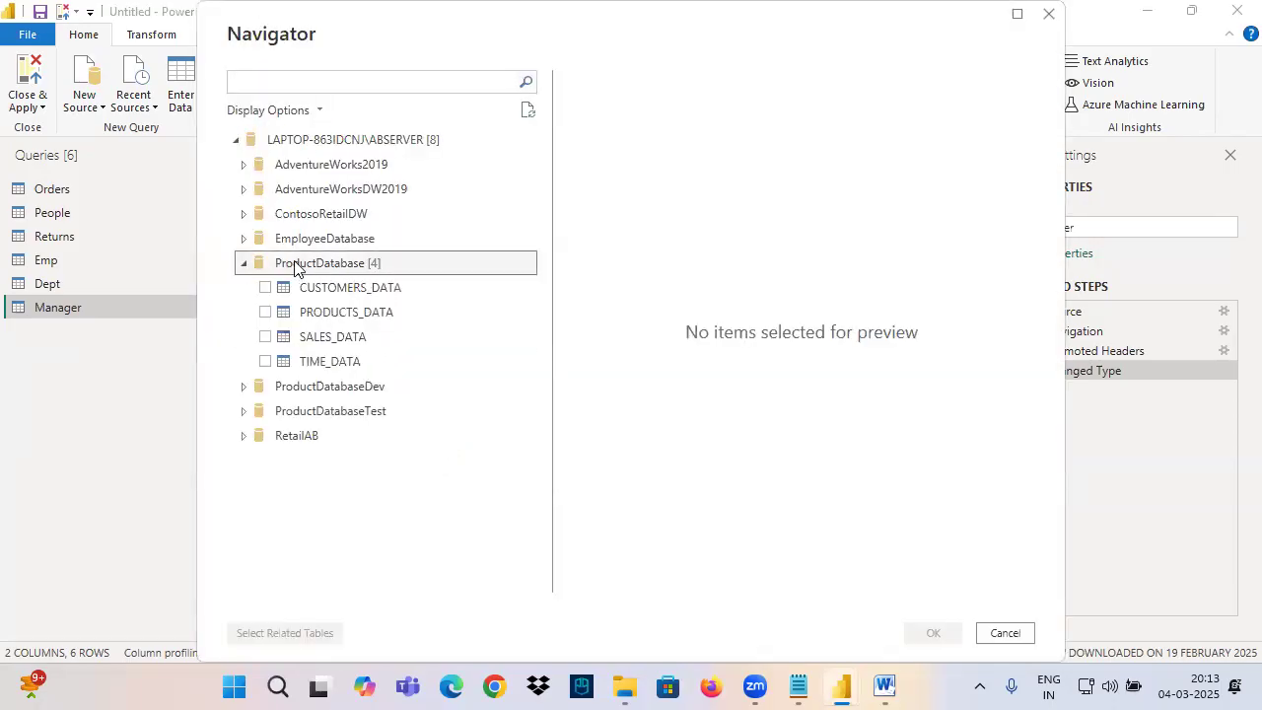
left_click(265, 287)
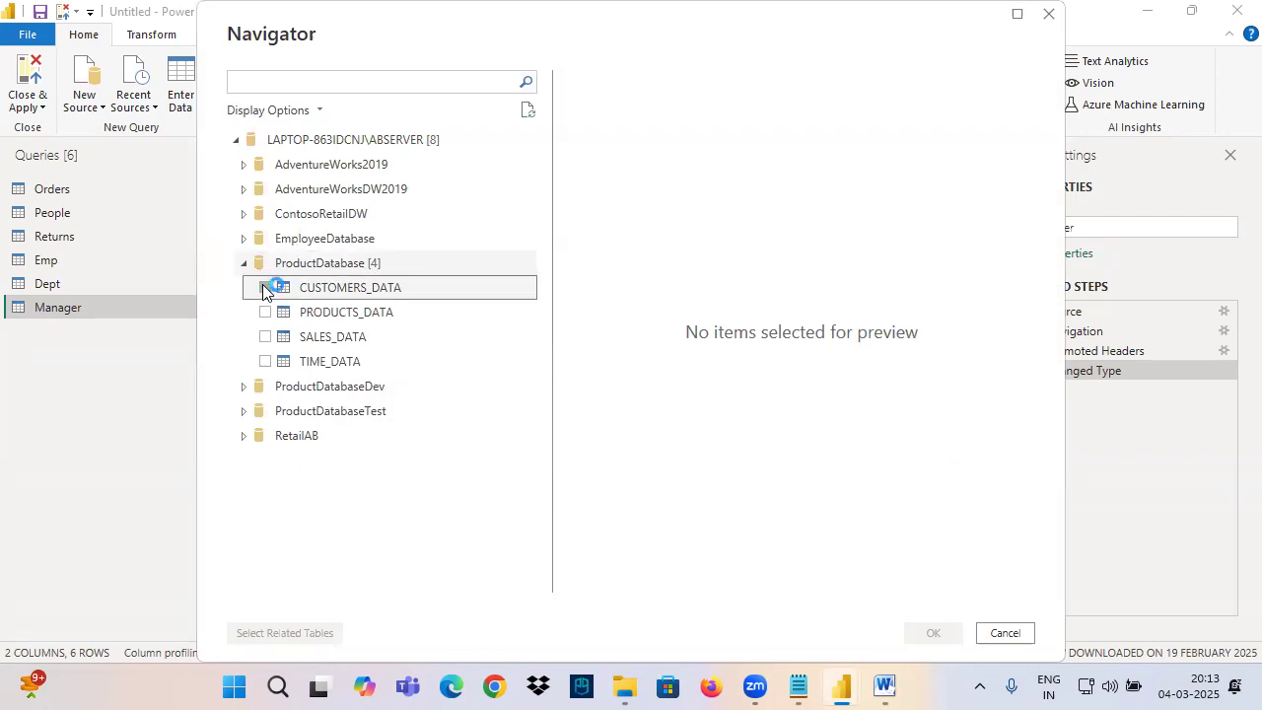
left_click(264, 311)
left_click(265, 337)
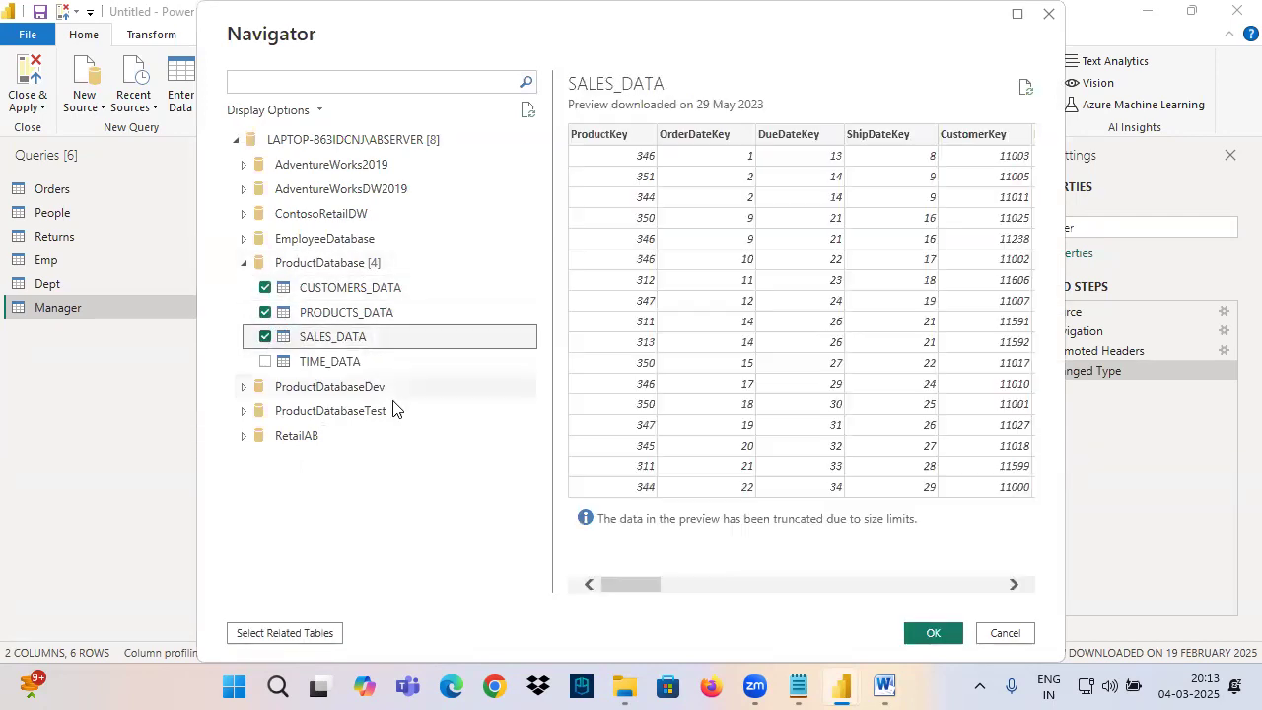
left_click(951, 639)
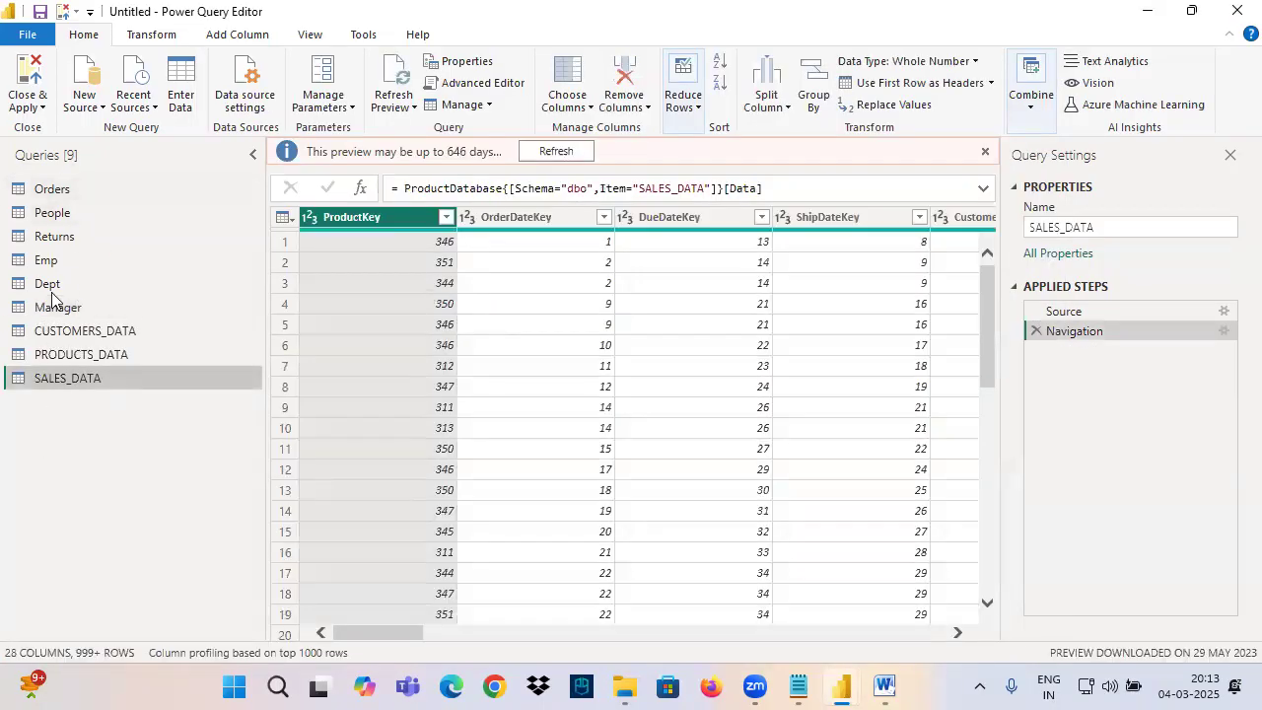
Display the PRODUCTS_DATA query, select its EnglishProductName column and refresh the query preview.
left_click(78, 355)
left_click_drag(377, 635, 481, 635)
left_click(569, 219)
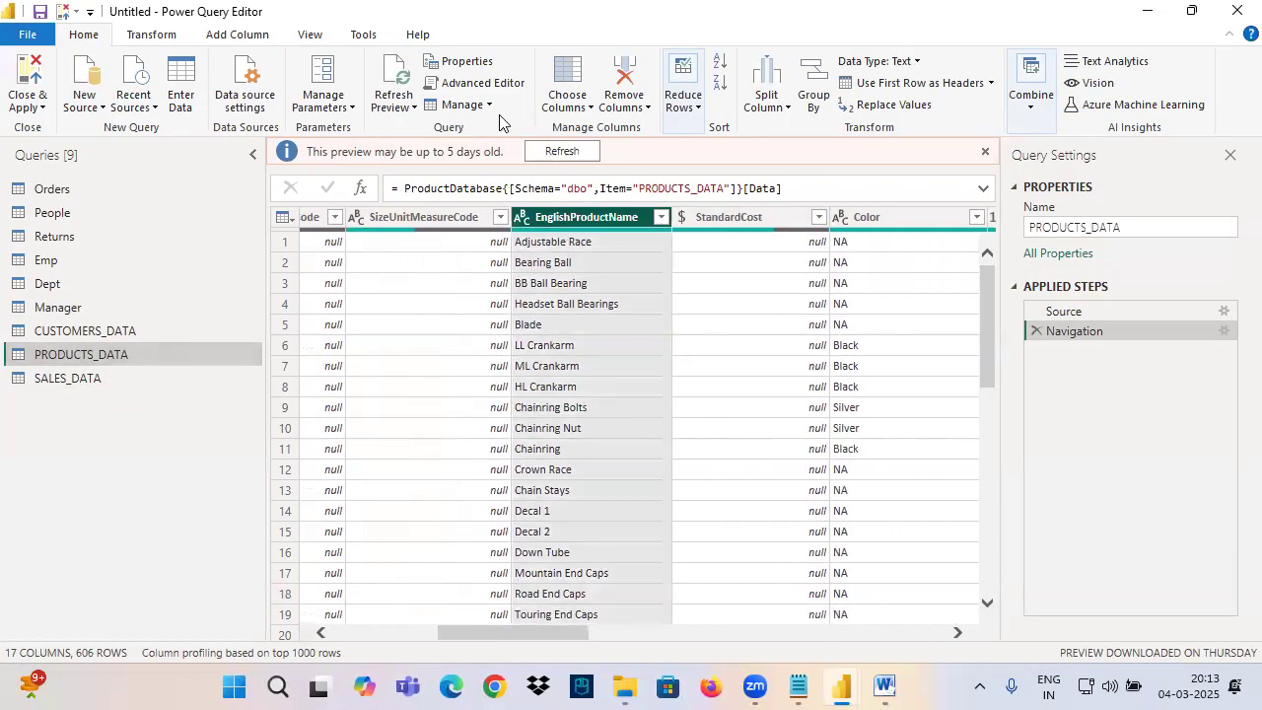
left_click(414, 107)
left_click(428, 148)
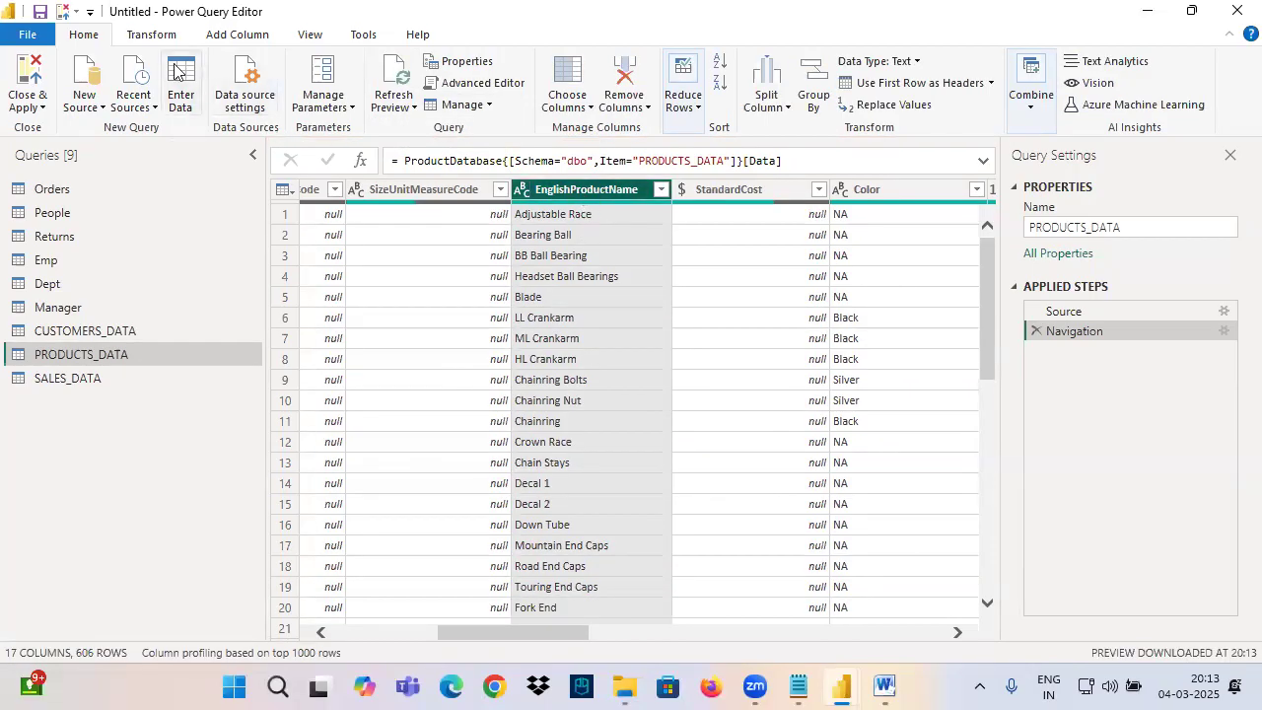
Examine the text formatting transformations offered for the EnglishProductName column.
left_click(150, 35)
left_click(654, 102)
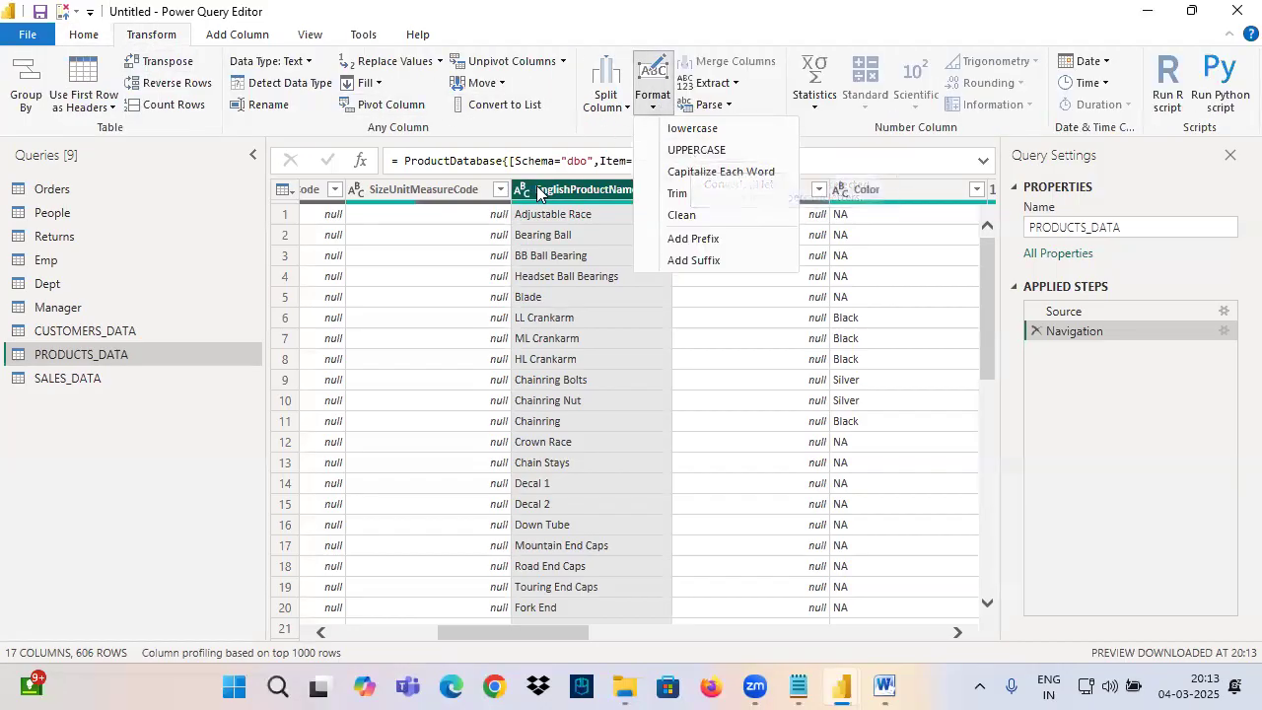
left_click(585, 195)
key("ctrl+2")
left_click_drag(588, 198, 616, 282)
mouse_move(615, 116)
left_mouse_down()
mouse_move(619, 170)
mouse_move(701, 111)
mouse_move(659, 149)
mouse_move(725, 124)
mouse_move(734, 152)
left_mouse_up()
left_click_drag(782, 96, 761, 136)
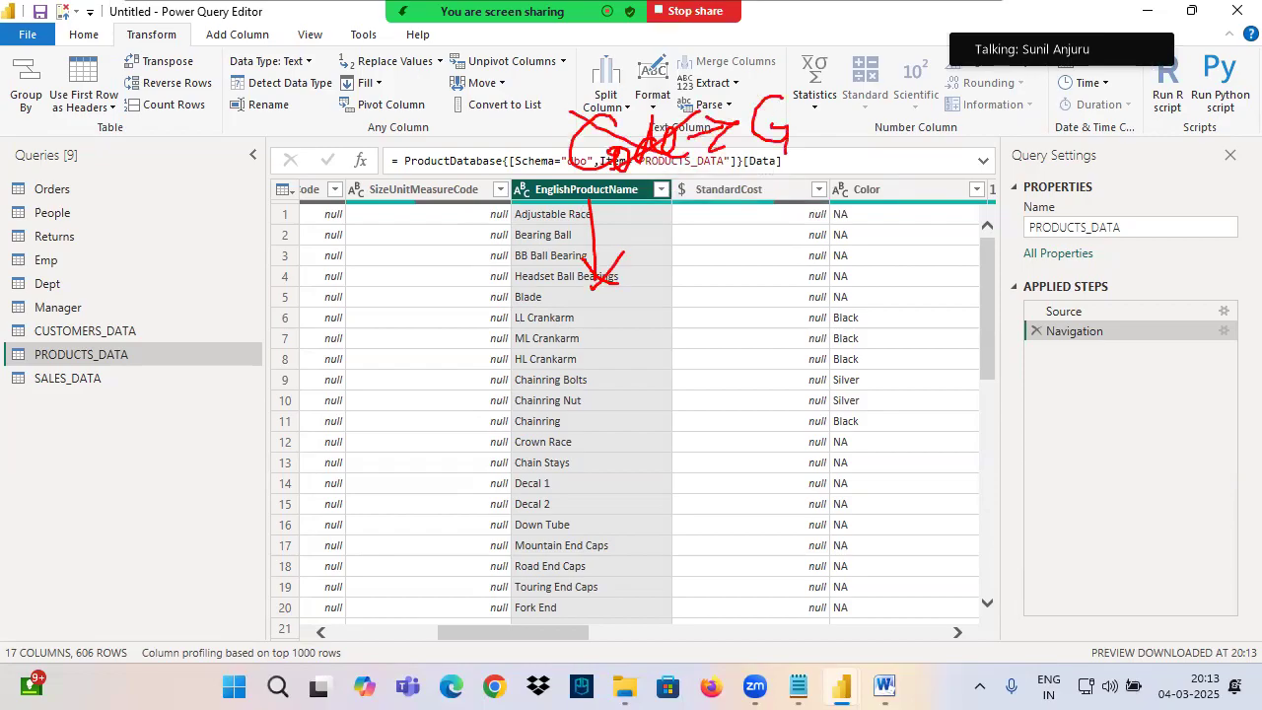
left_click_drag(838, 103, 853, 138)
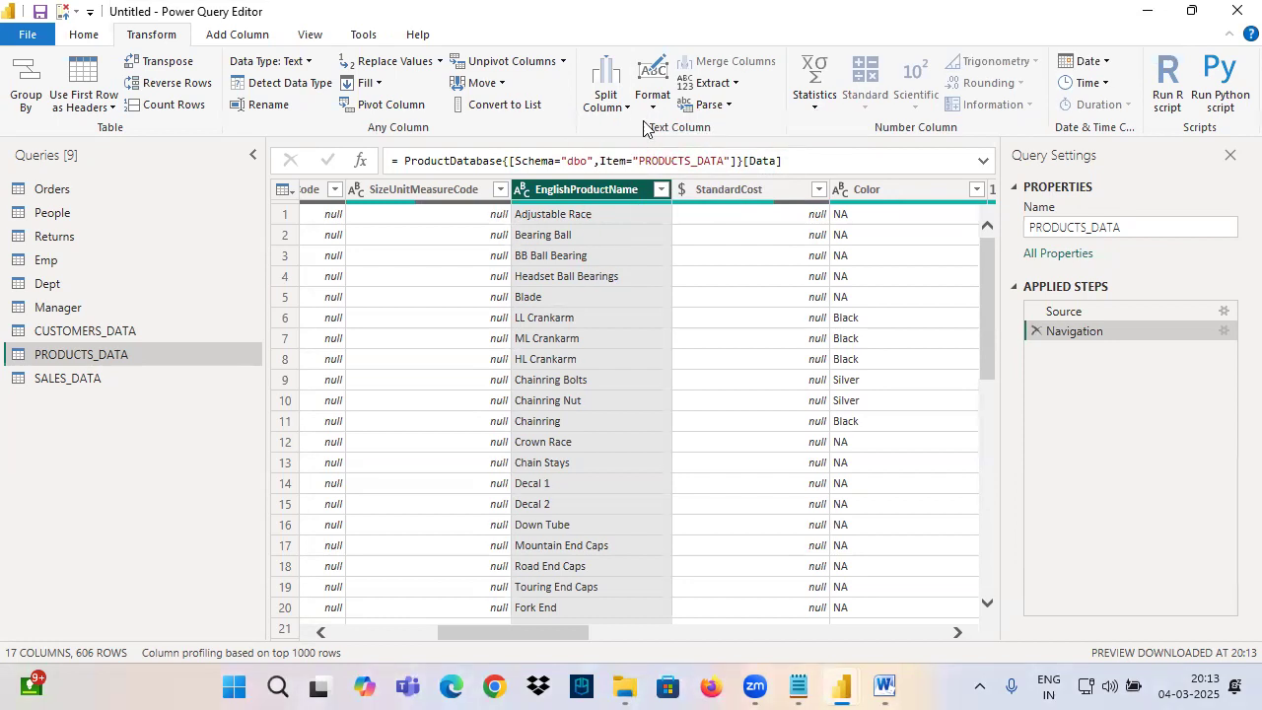
Convert all text in the EnglishProductName column of PRODUCTS_DATA to uppercase.
left_click(652, 89)
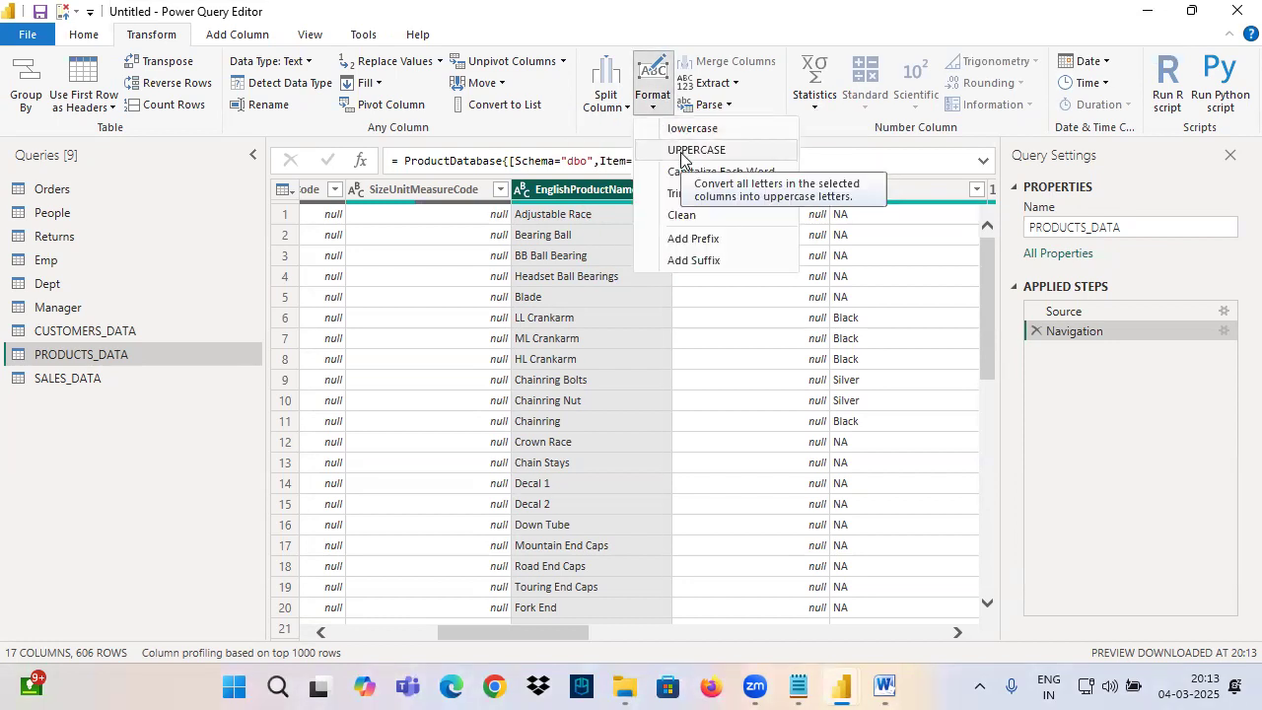
left_click(682, 153)
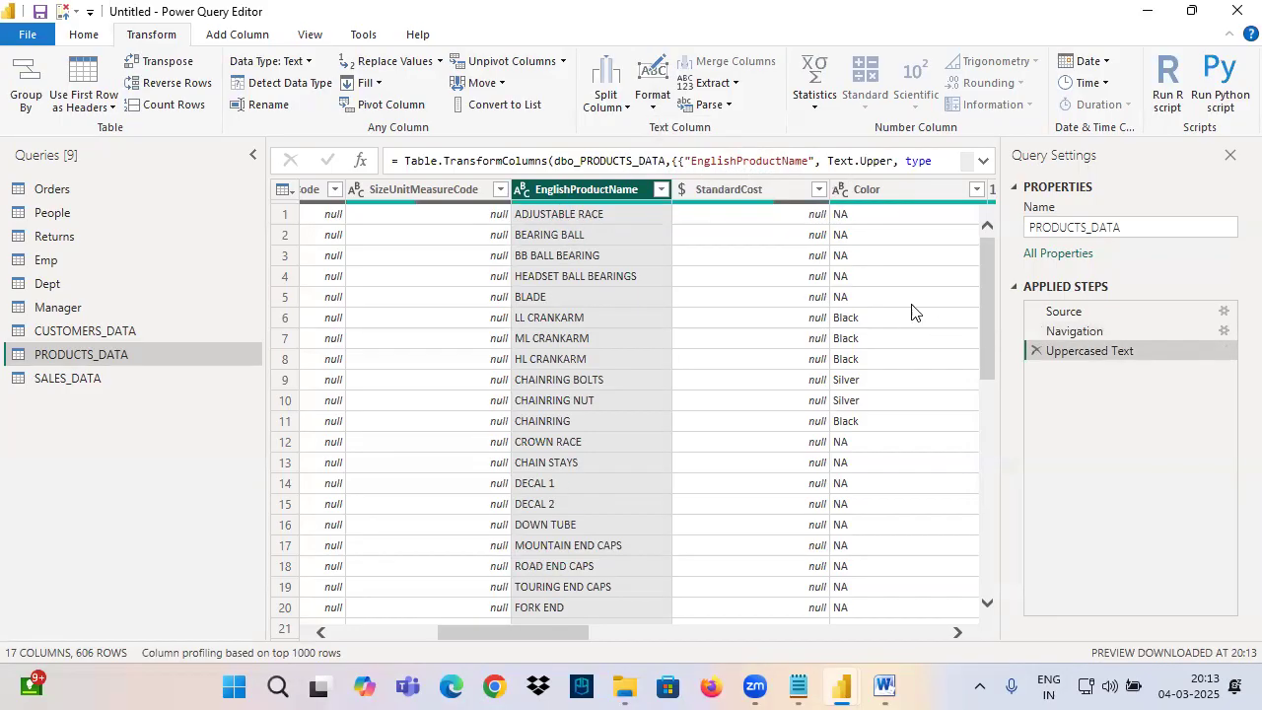
left_click(650, 117)
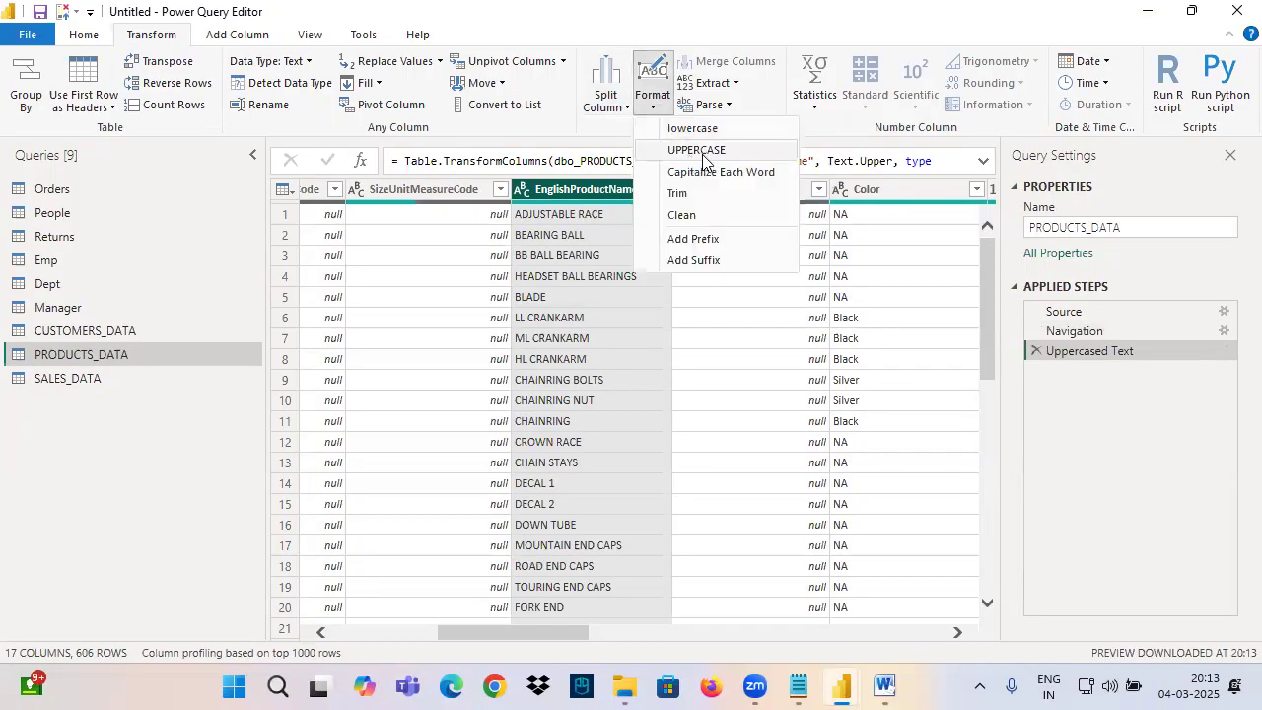
left_click(568, 204)
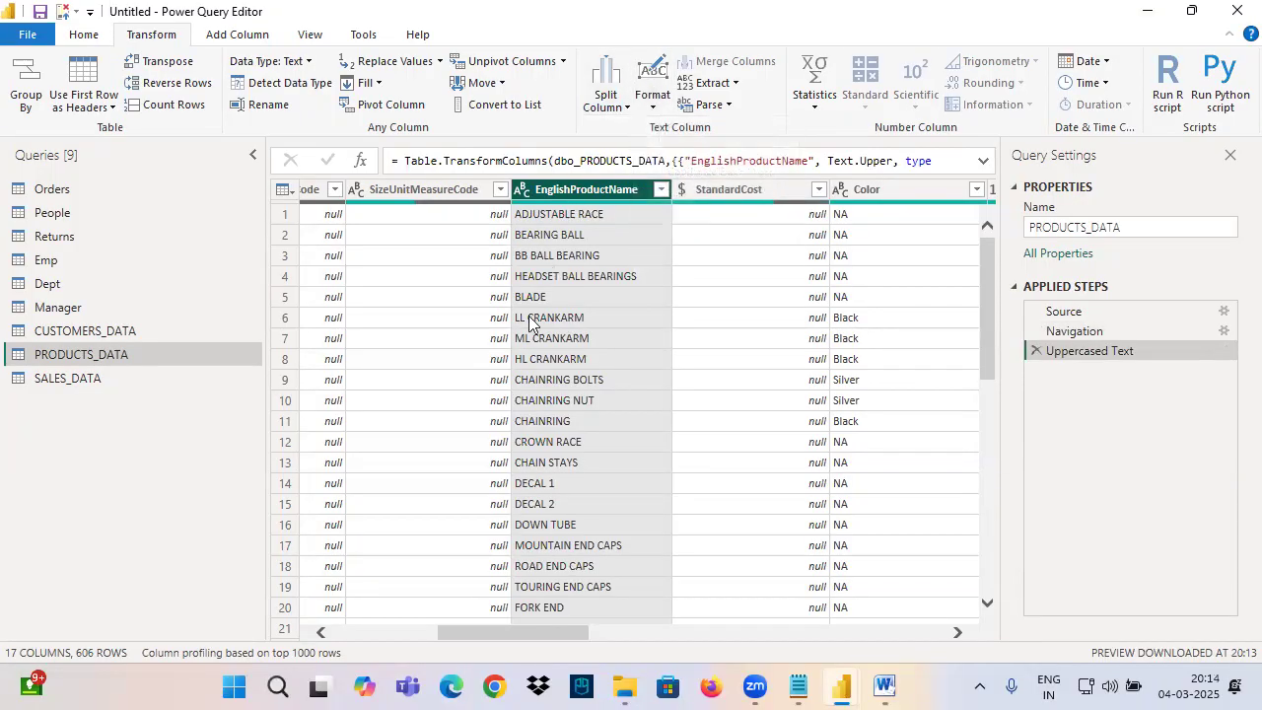
Switch to Notepad and add "Behind Every GUI Option Microsoft already written Code" below the GUI definition in the 8PM March - Power Query notes.
left_click(797, 687)
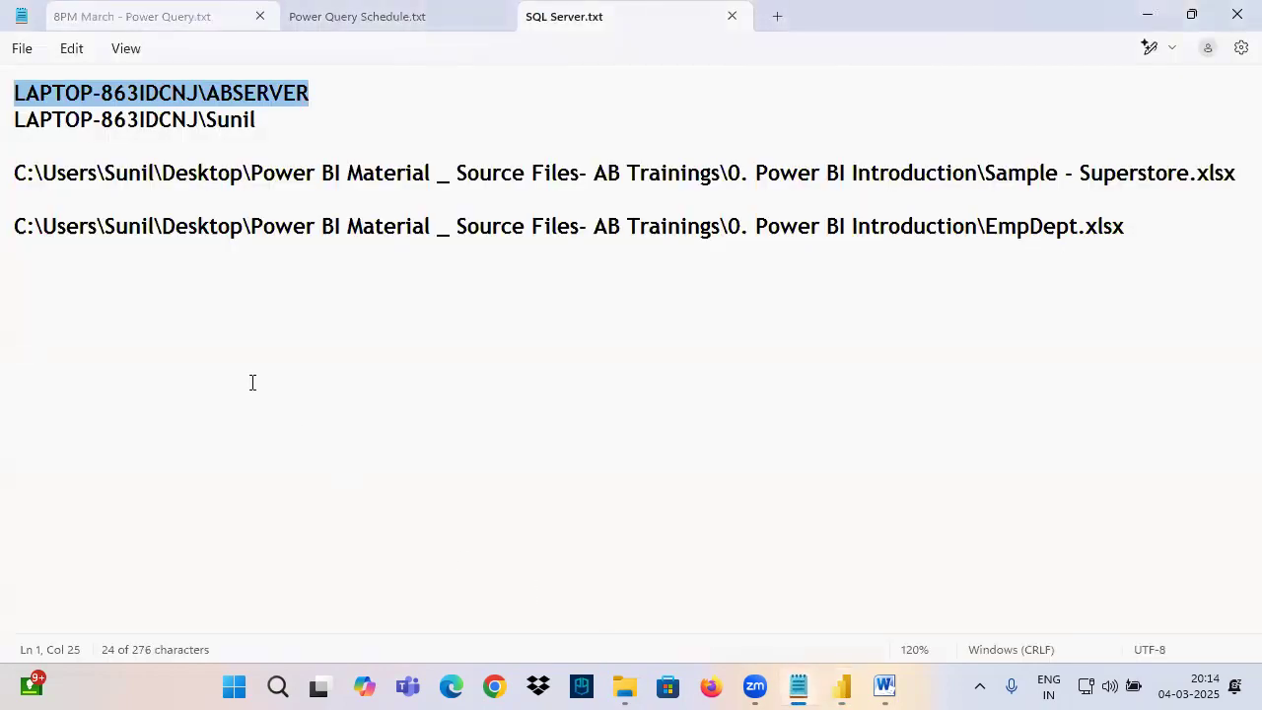
key("ctrl+Tab")
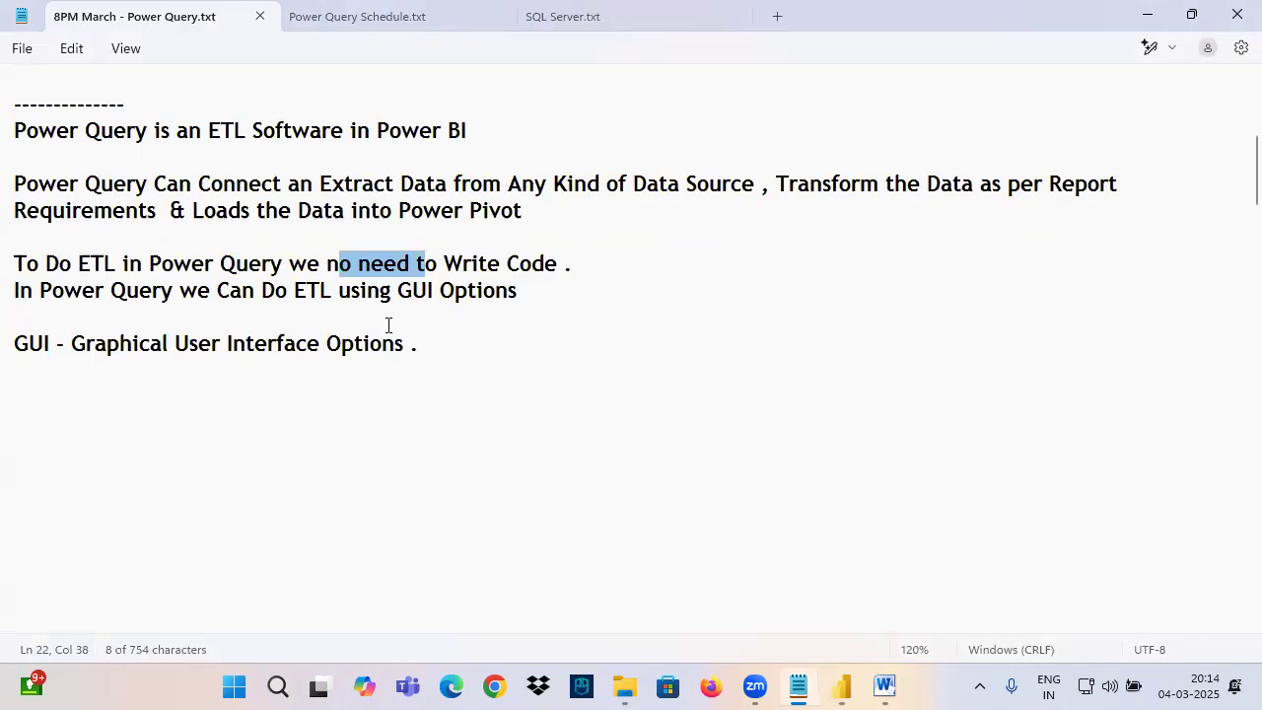
left_click(429, 344)
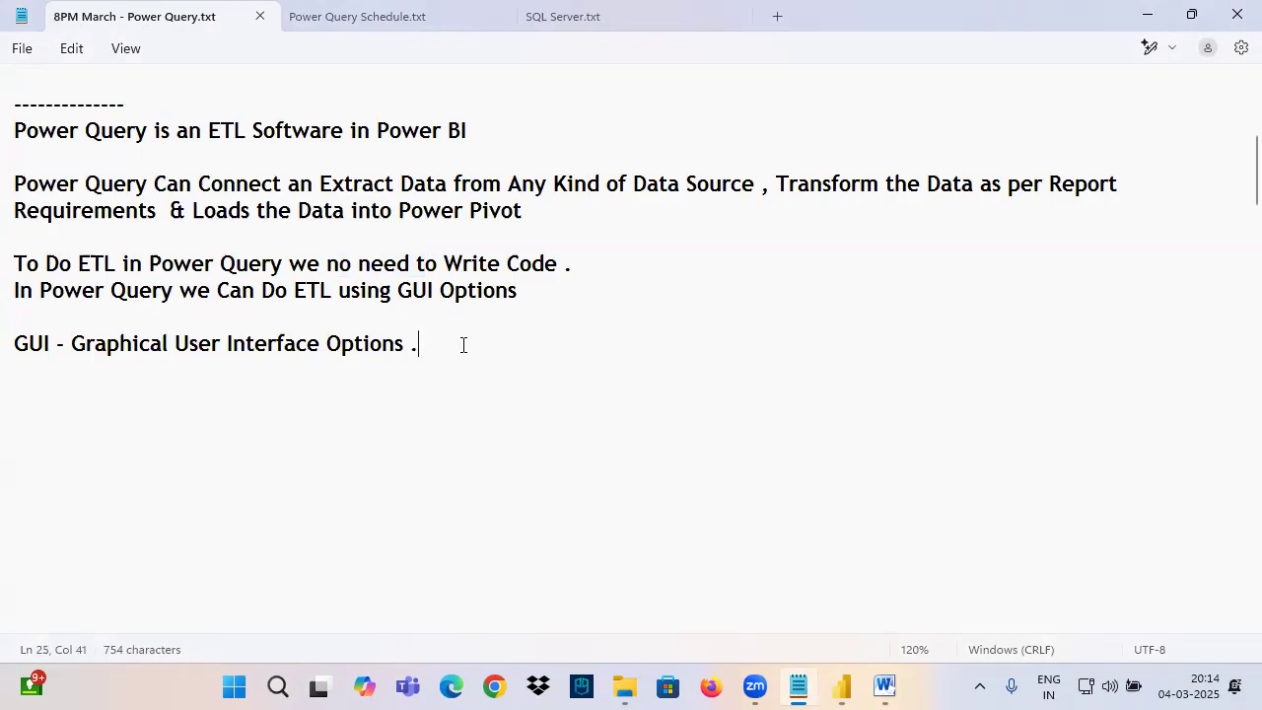
key("Return")
type("Behin")
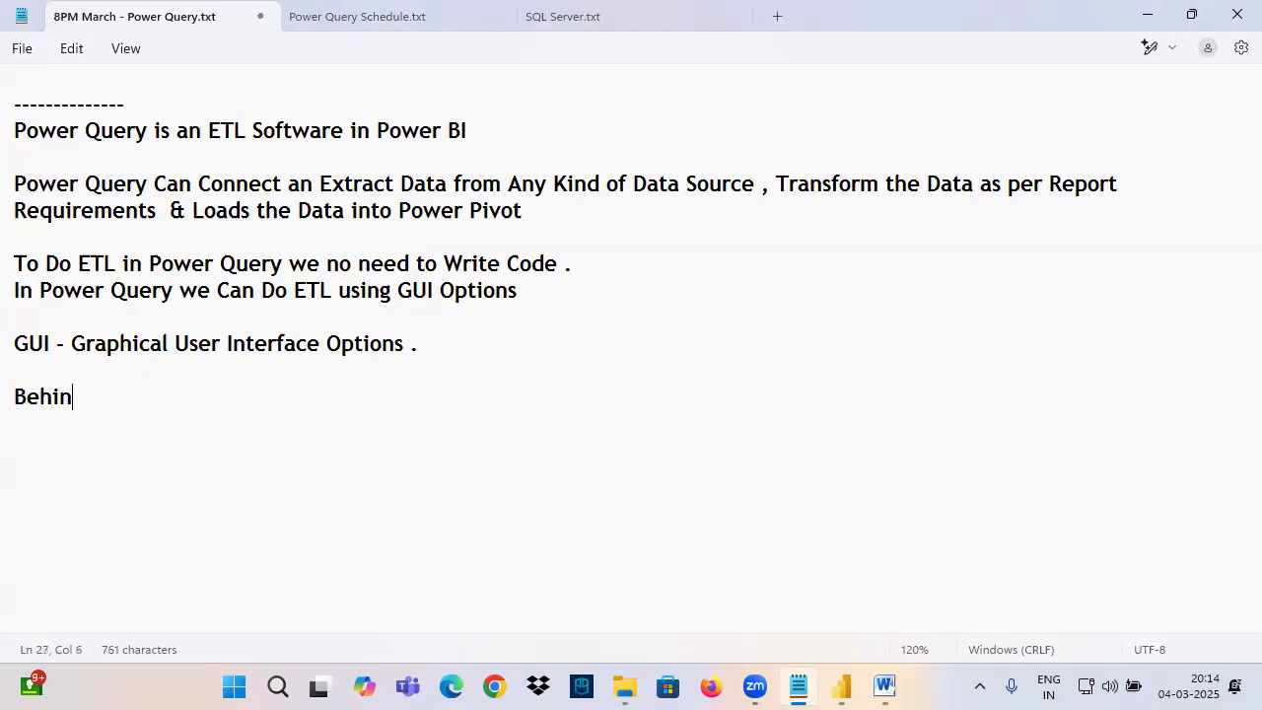
type("d Every GUI Option")
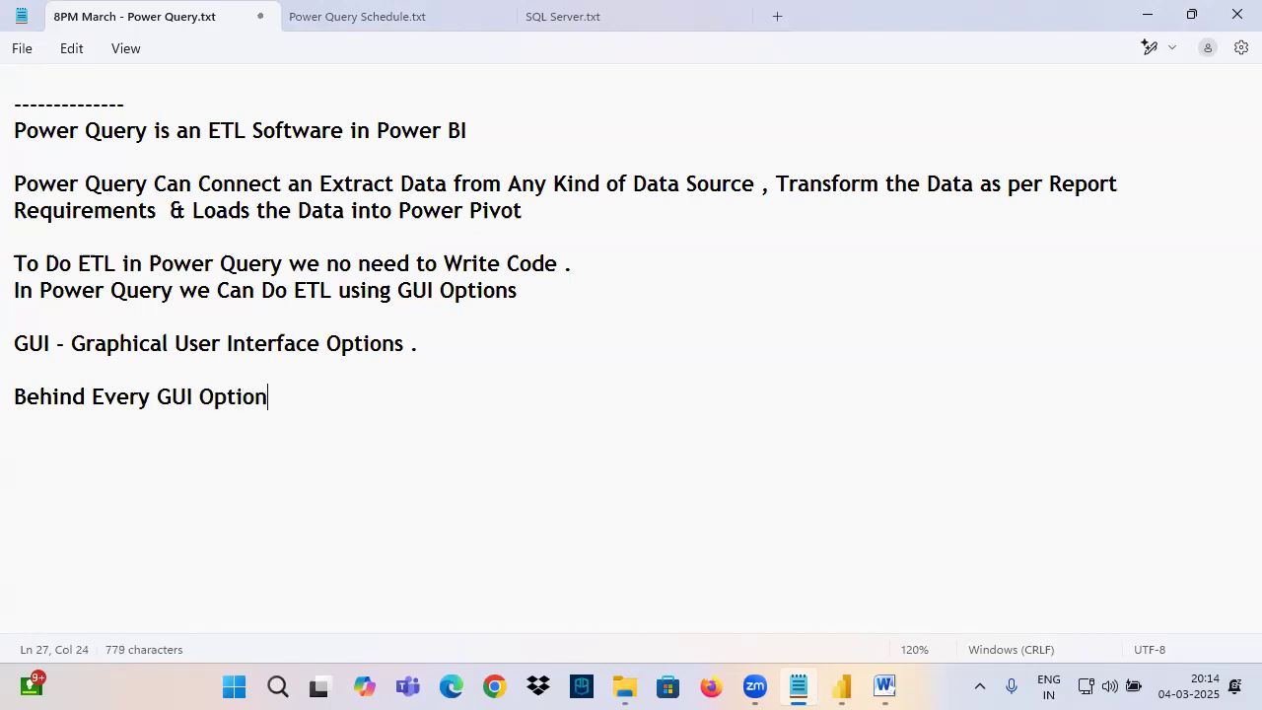
type(" Microsoft already written Code ")
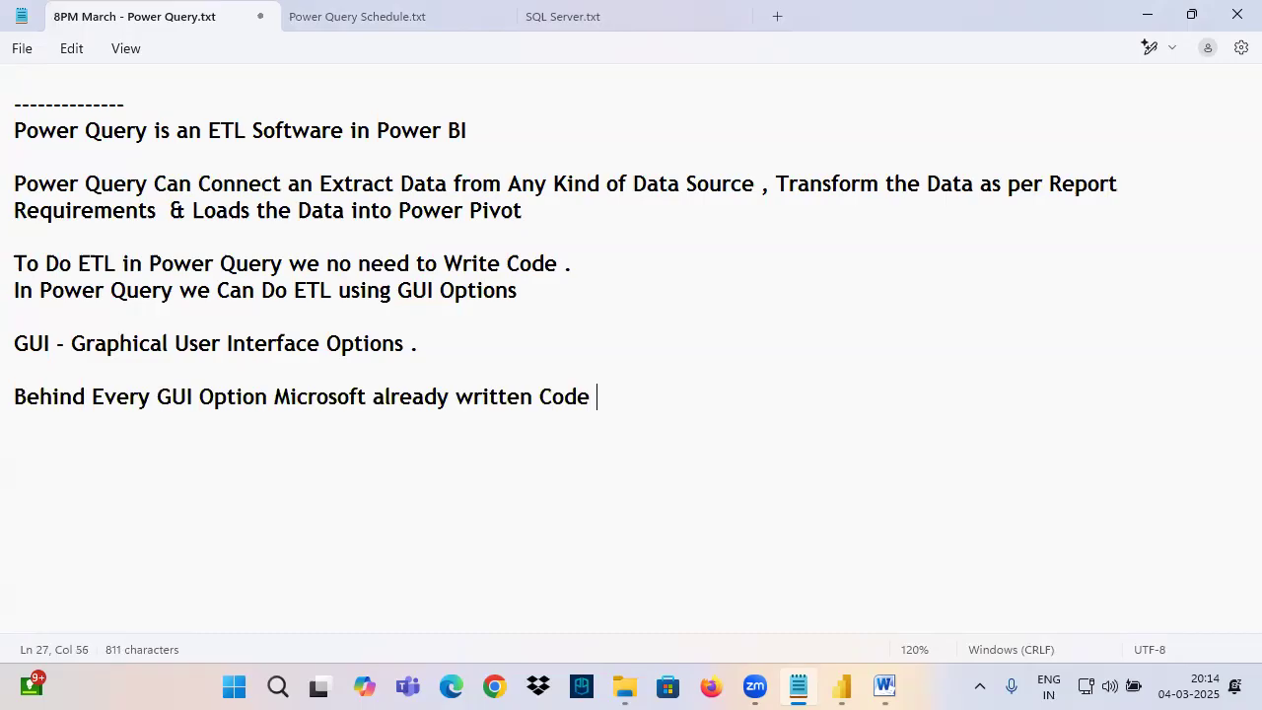
Continue the note with ". When we Use GUI Options , Code will Execute and Provide Results".
type(". When")
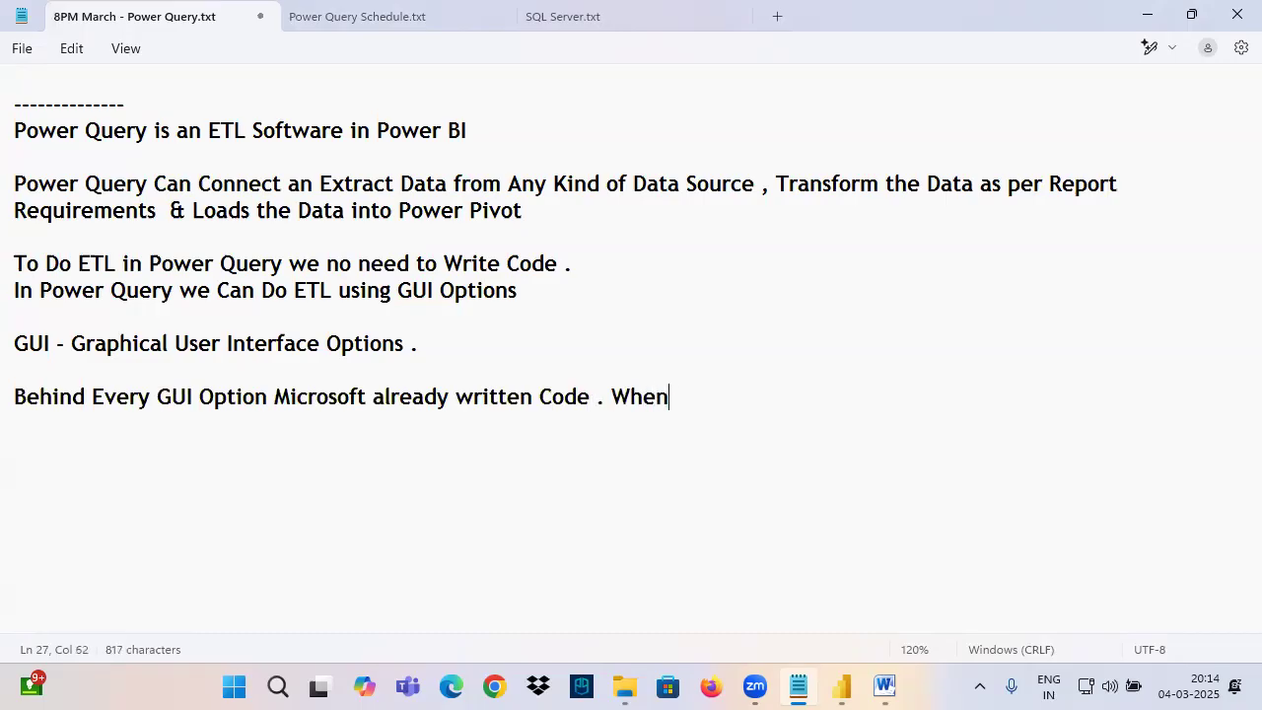
type(" we Use GU")
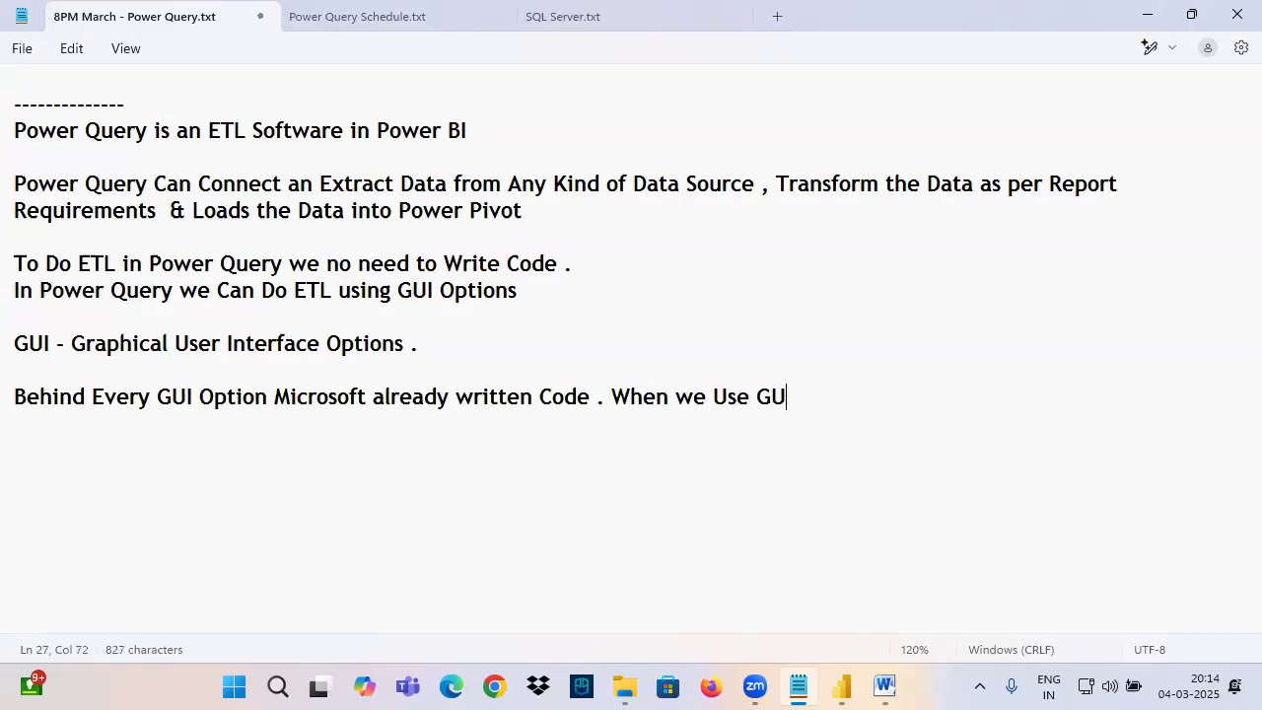
type("I Options ")
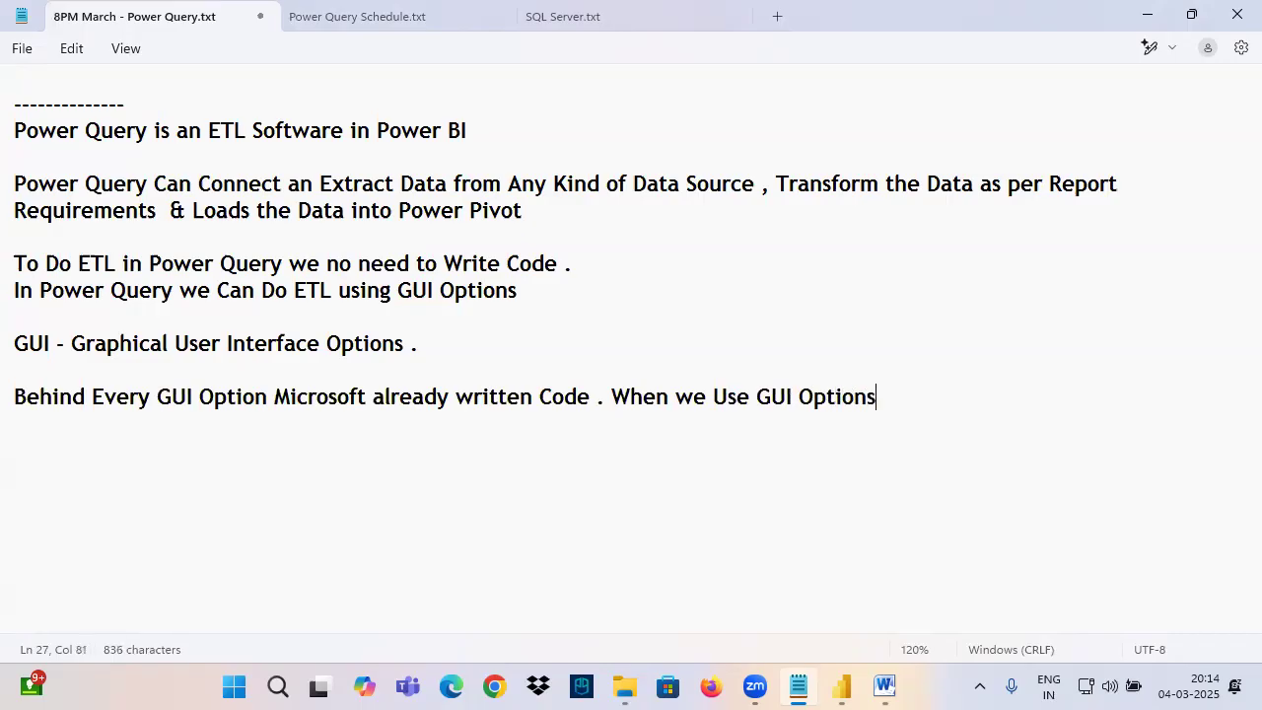
type(", Code will Ex")
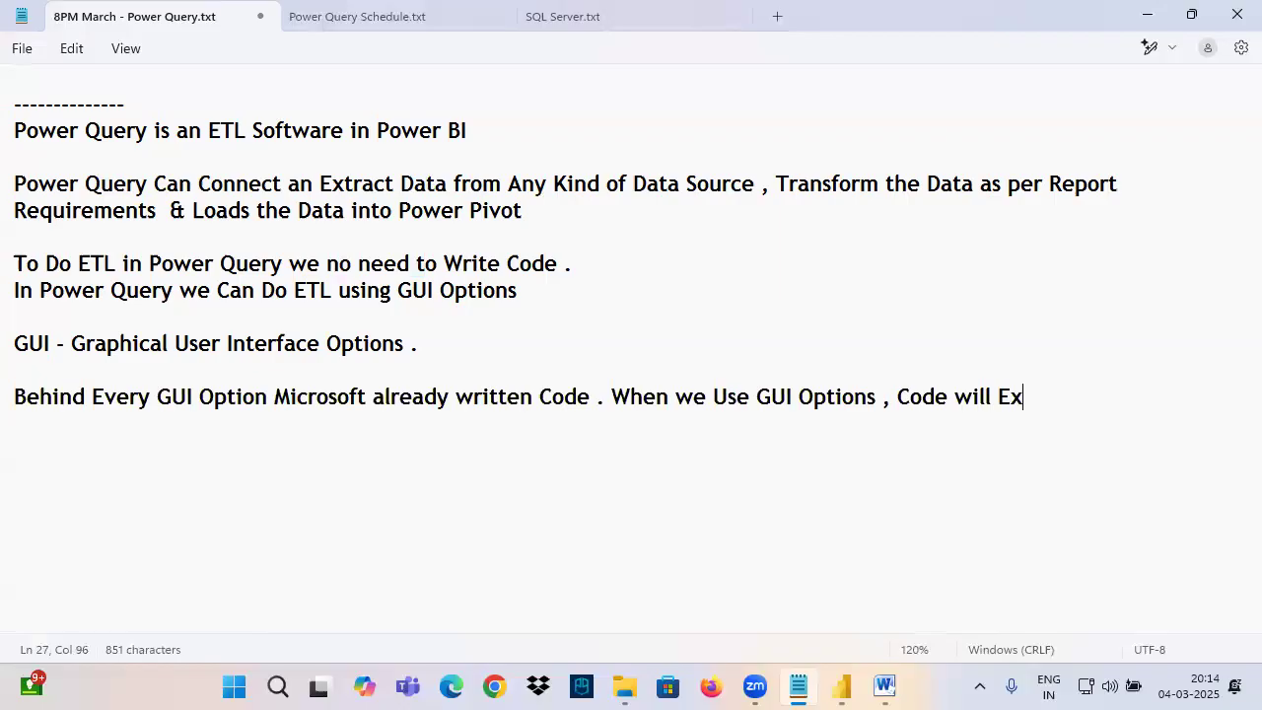
type("ecute a")
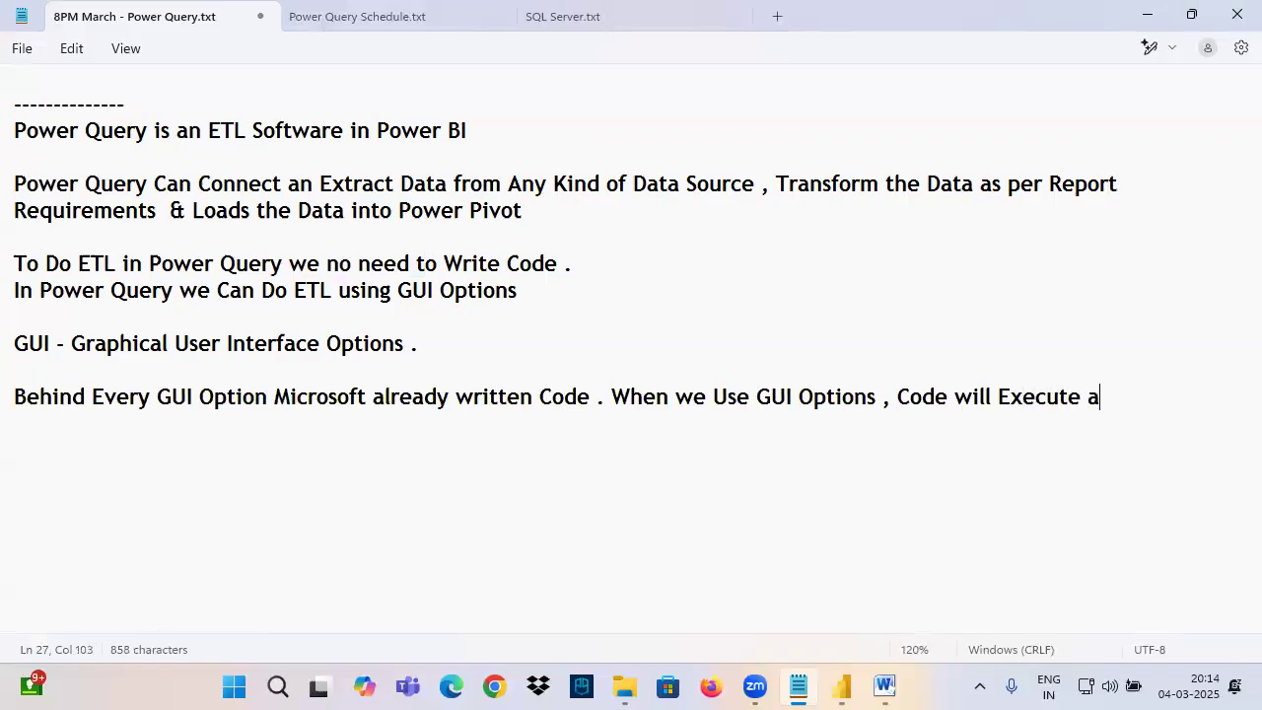
type("nd Provid")
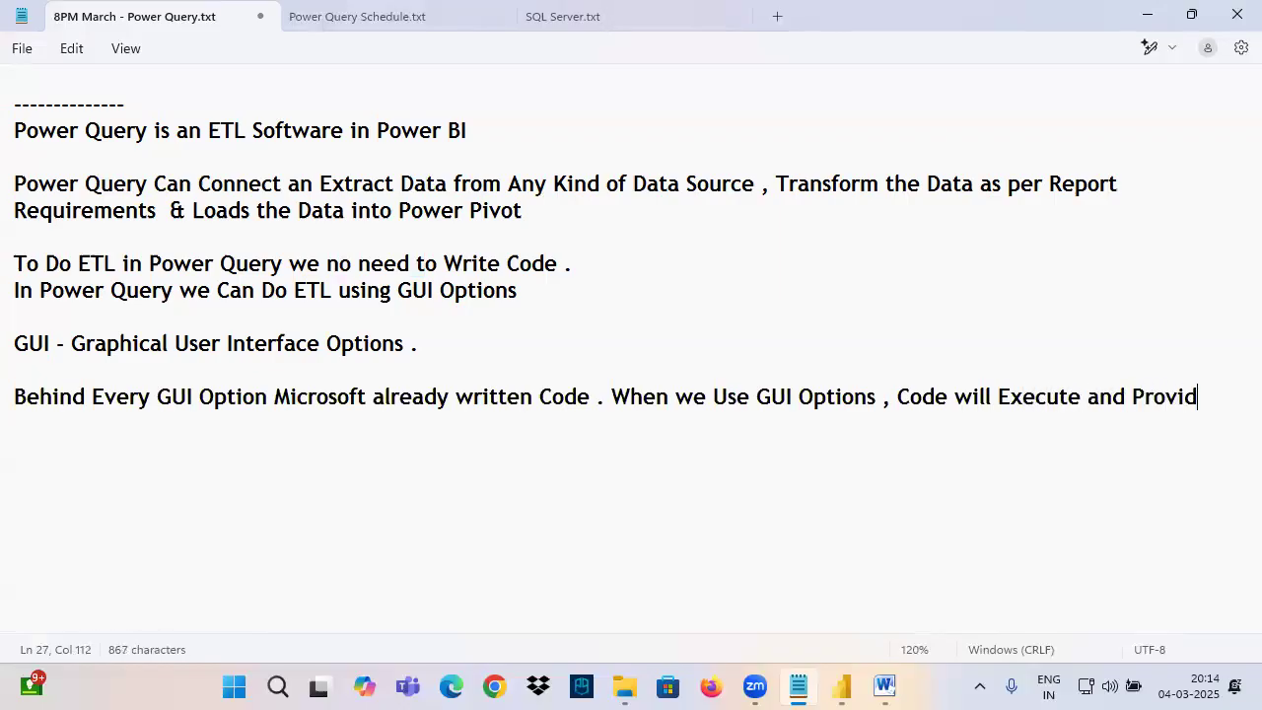
type("e Results")
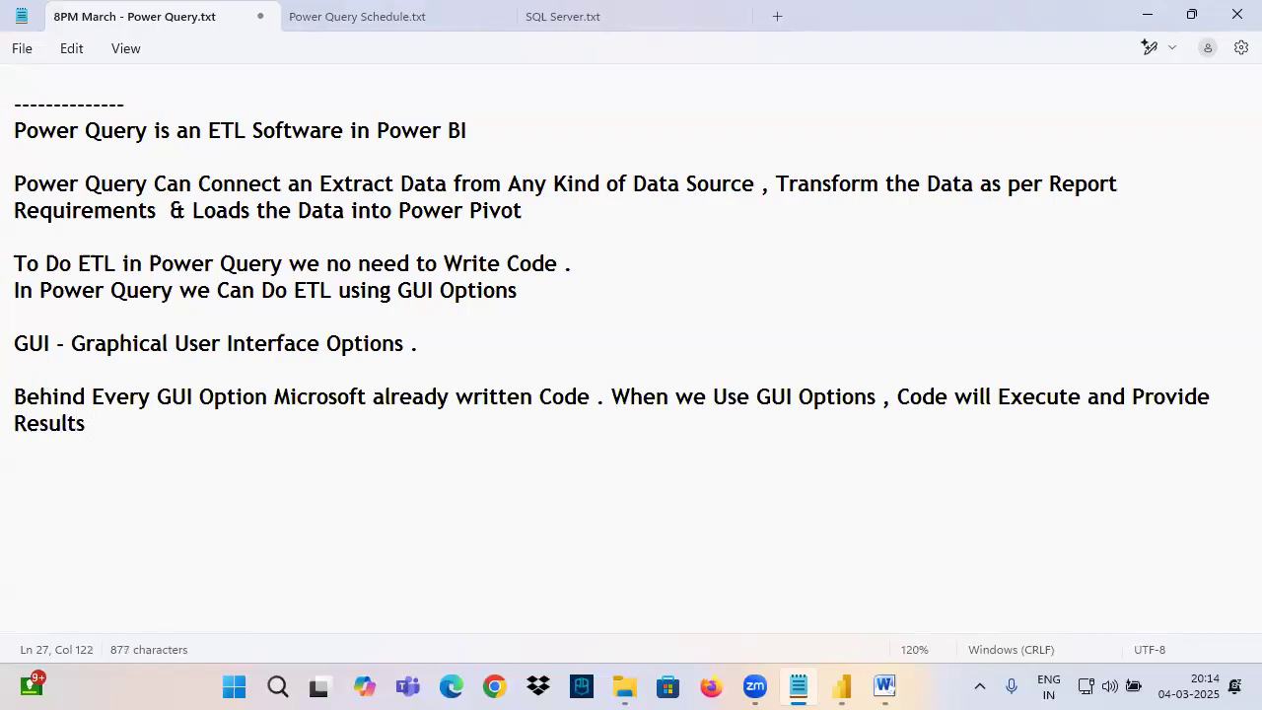
left_click_drag(310, 416, 459, 412)
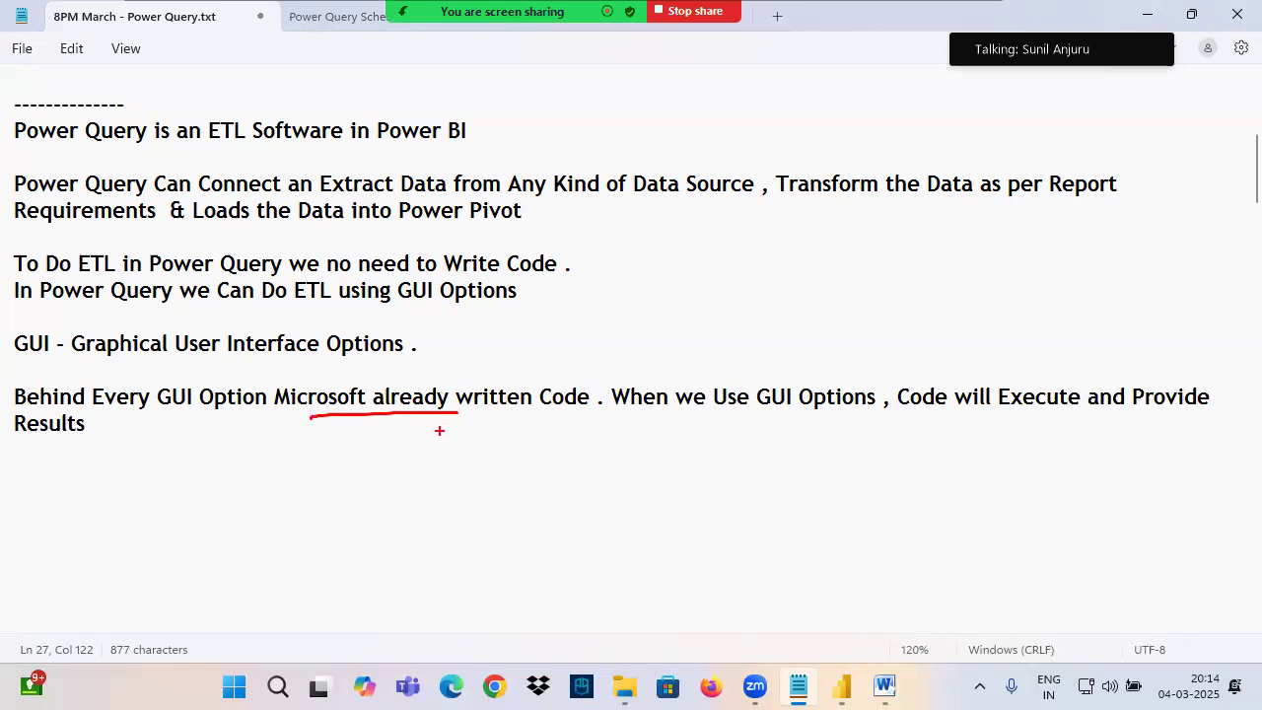
left_click_drag(338, 414, 462, 417)
mouse_move(773, 414)
left_mouse_down()
mouse_move(761, 418)
mouse_move(850, 412)
left_mouse_up()
mouse_move(826, 387)
left_mouse_down()
mouse_move(658, 260)
mouse_move(467, 404)
mouse_move(504, 387)
left_mouse_up()
left_click_drag(414, 416, 593, 414)
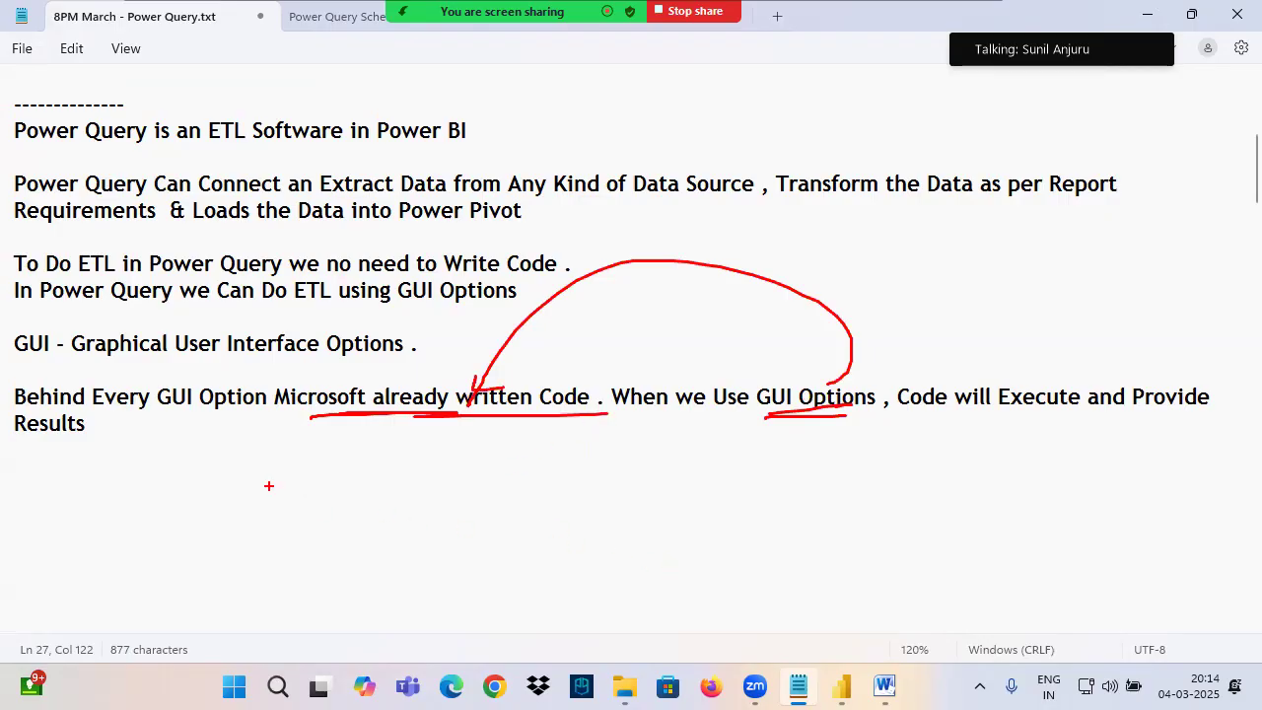
key("Escape")
Add the line "GUI Option - Code - M (Mashup) Language" at the end of the notes, correcting the spelling of "Language".
left_click_drag(156, 401, 266, 406)
key("ctrl+c")
left_click(77, 472)
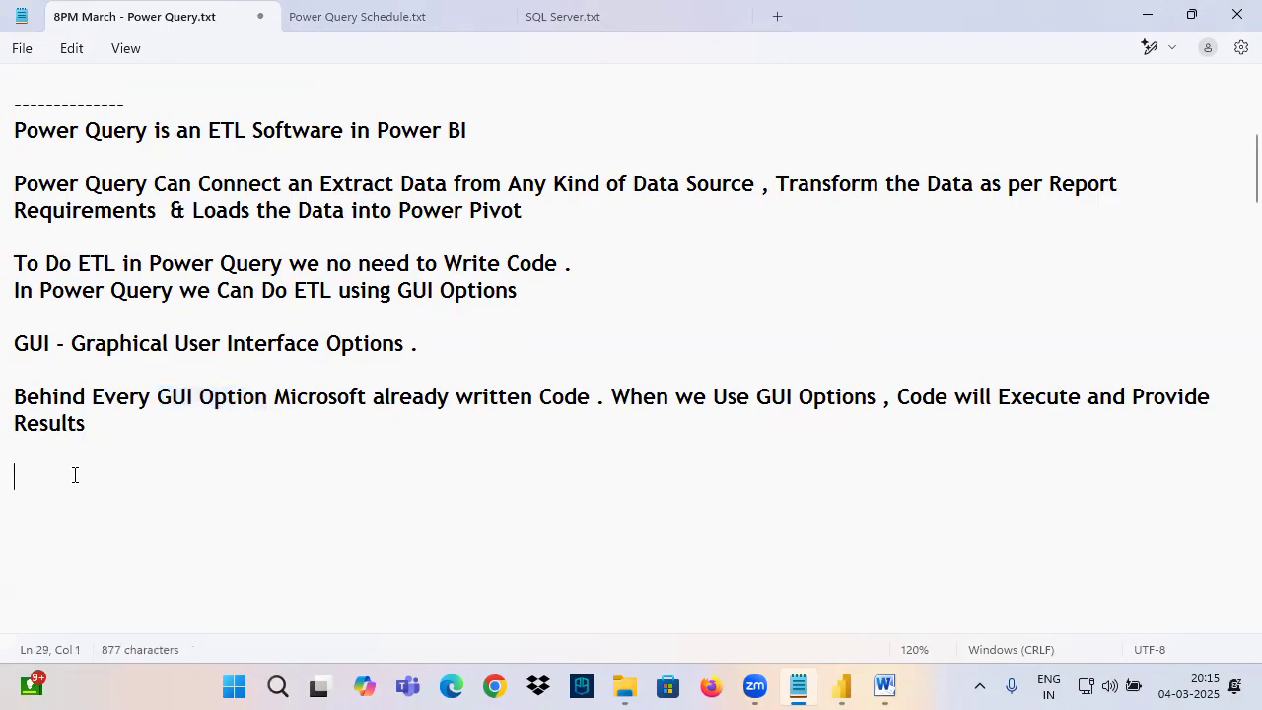
key("ctrl+v")
type("- Code  - ")
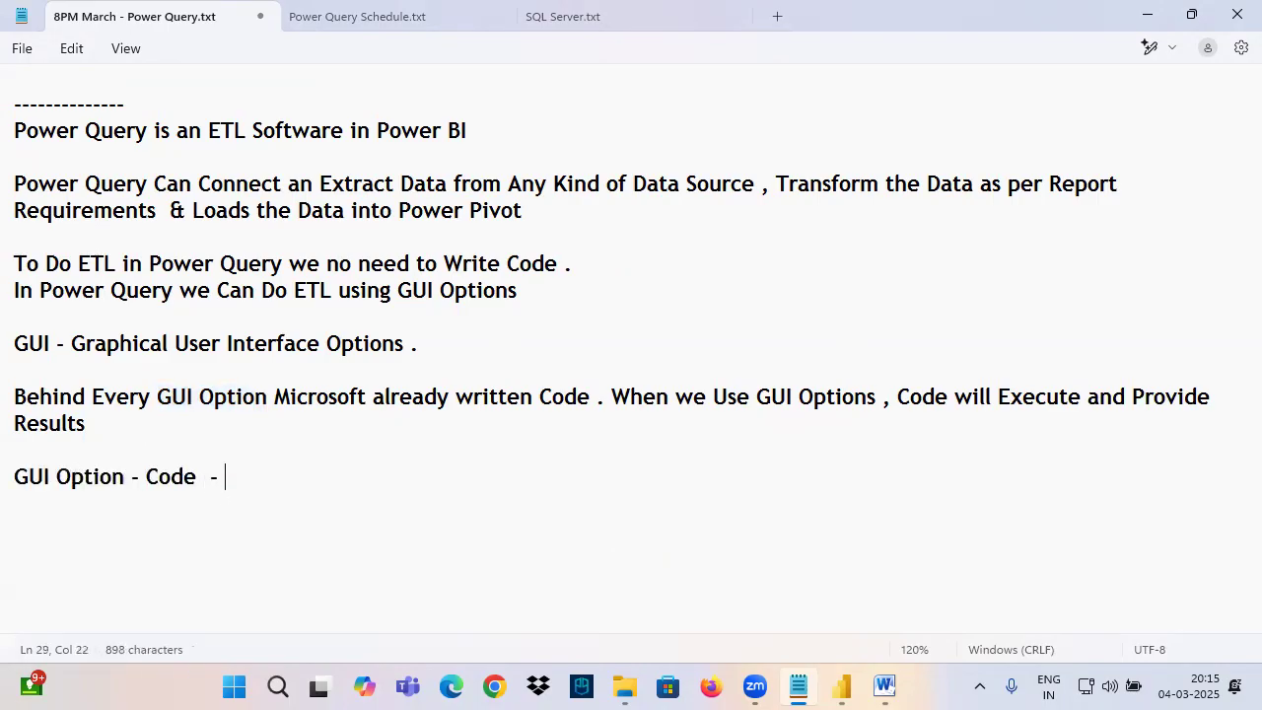
type("M (M")
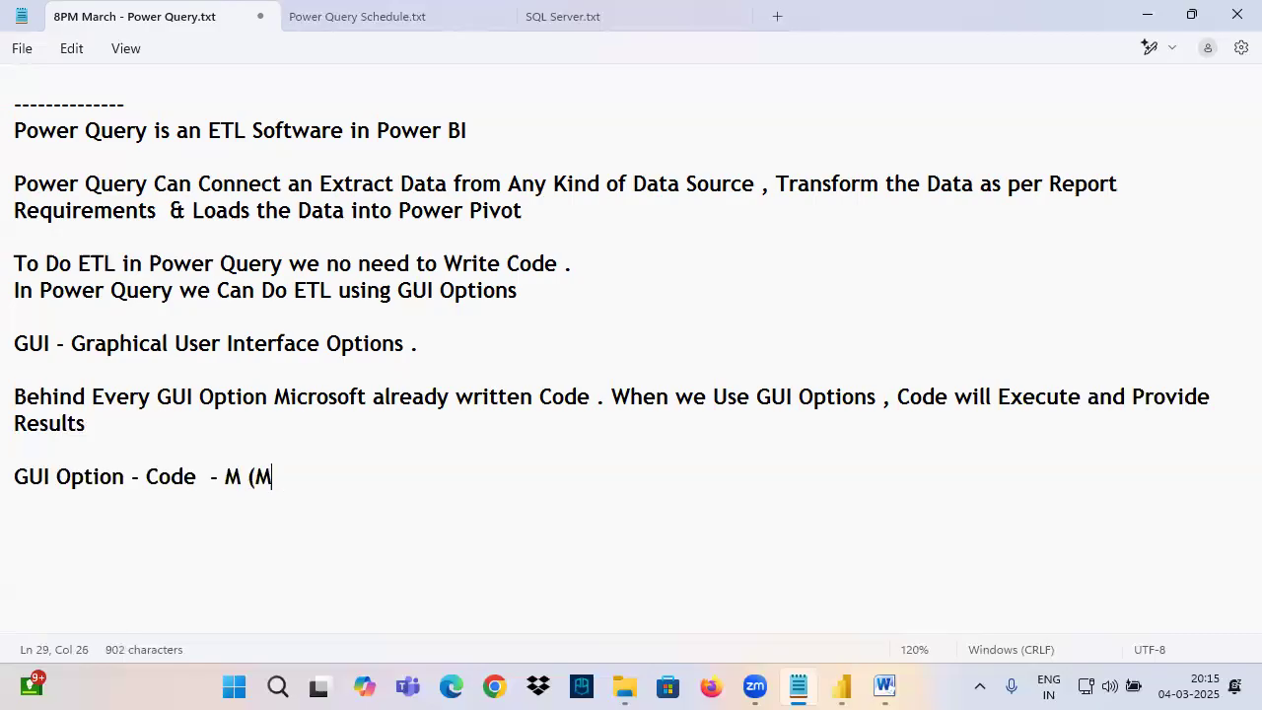
type("ashup) Langau")
type("ge")
right_click(383, 479)
left_click(386, 523)
left_click_drag(152, 459, 939, 643)
Switch to Power Query Editor and remove the Uppercased Text step from the PRODUCTS_DATA query.
mouse_move(845, 687)
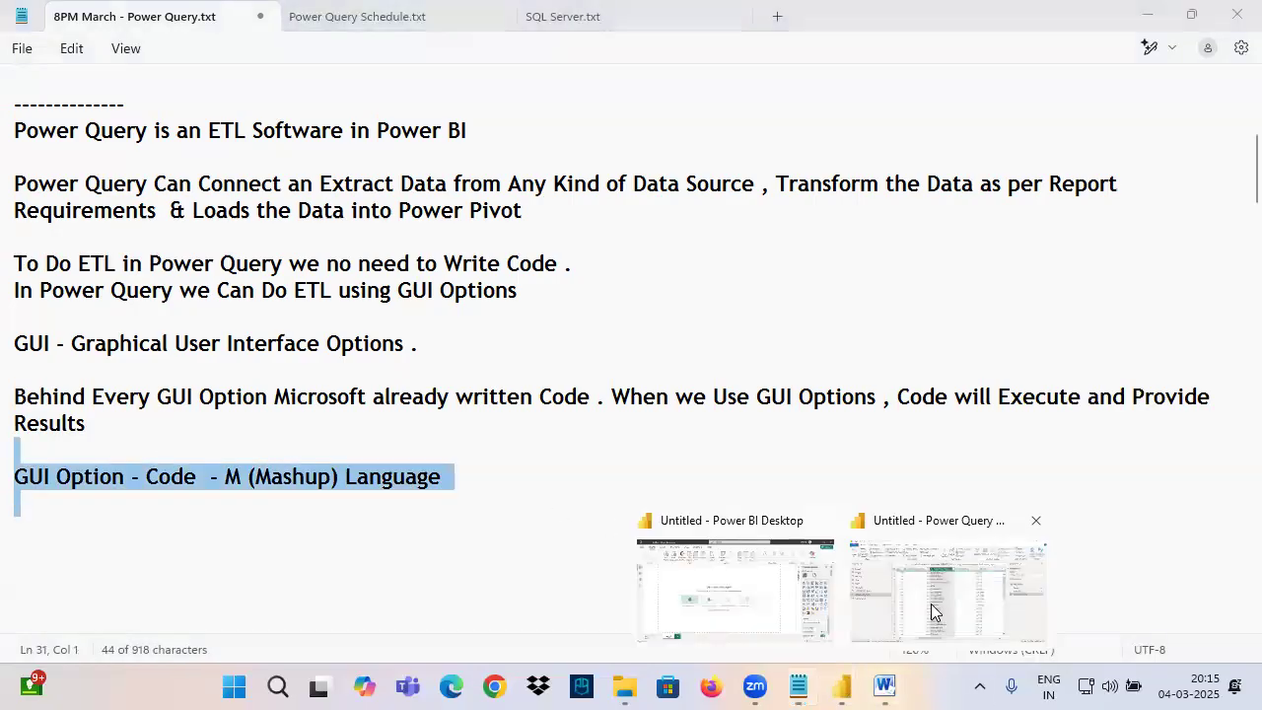
left_click(948, 580)
left_click(1036, 352)
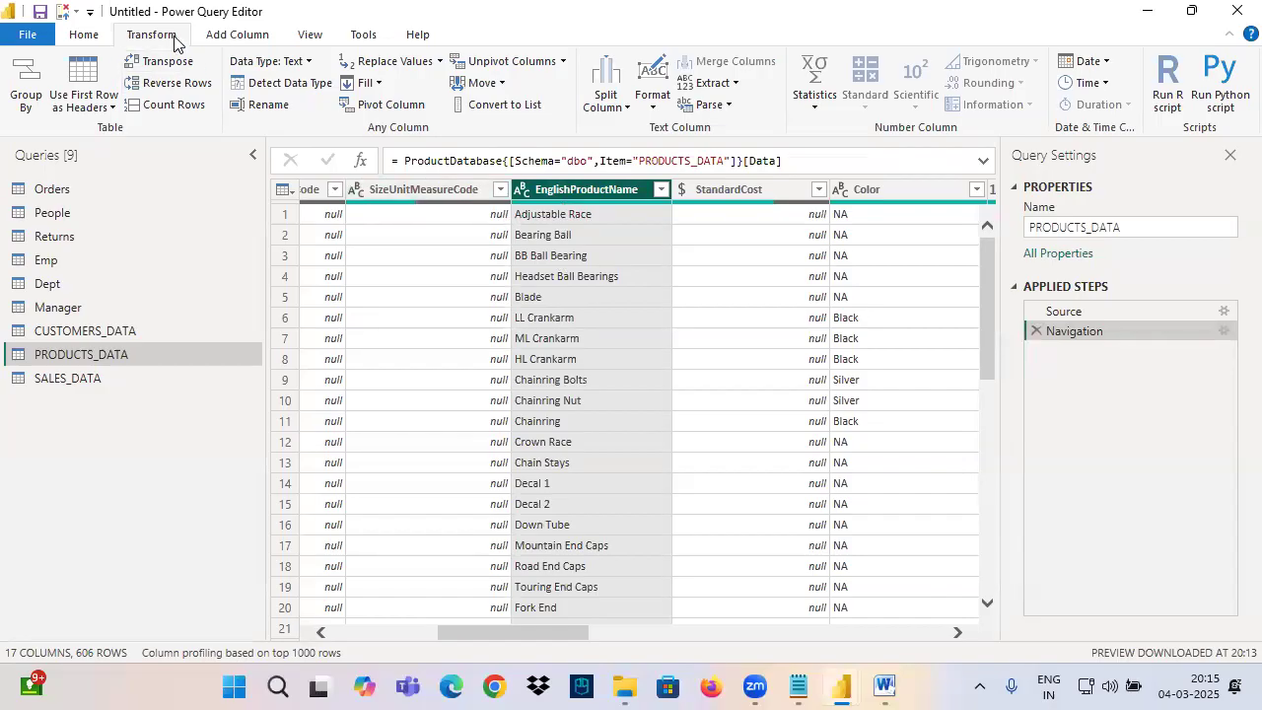
Examine the text formatting options for EnglishProductName and the Applied Steps of PRODUCTS_DATA.
left_click(654, 98)
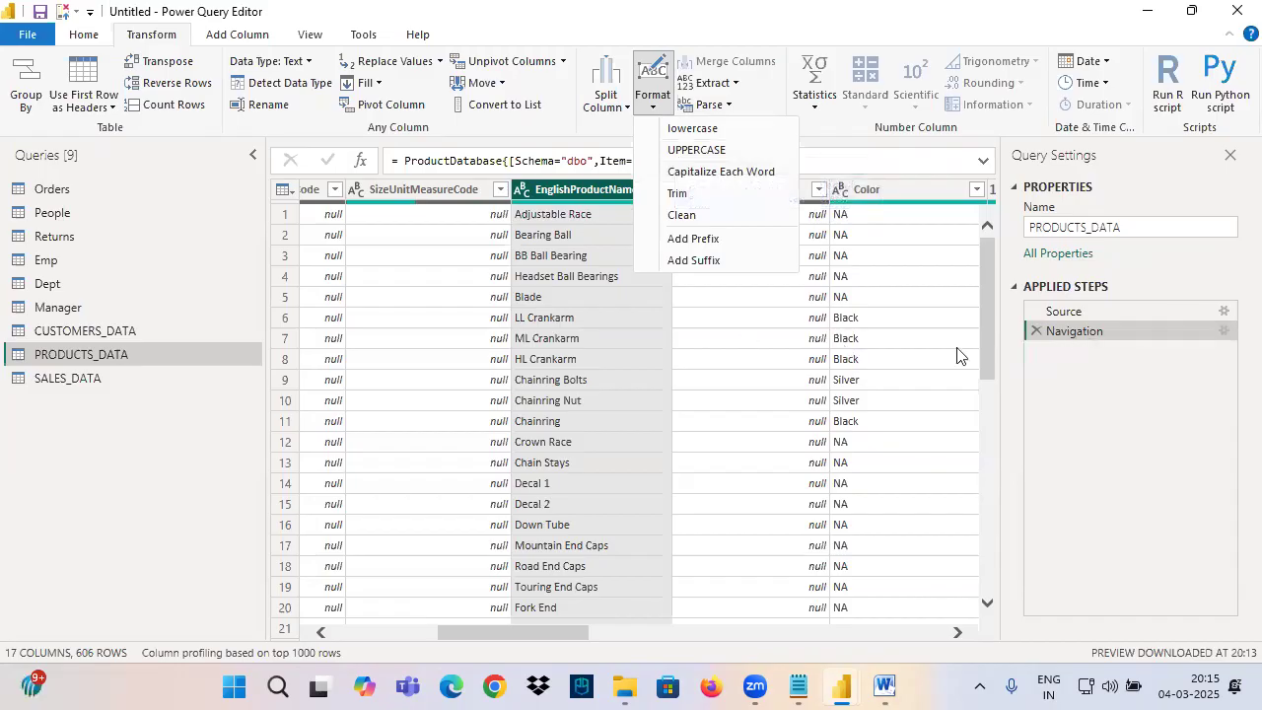
left_click(1043, 363)
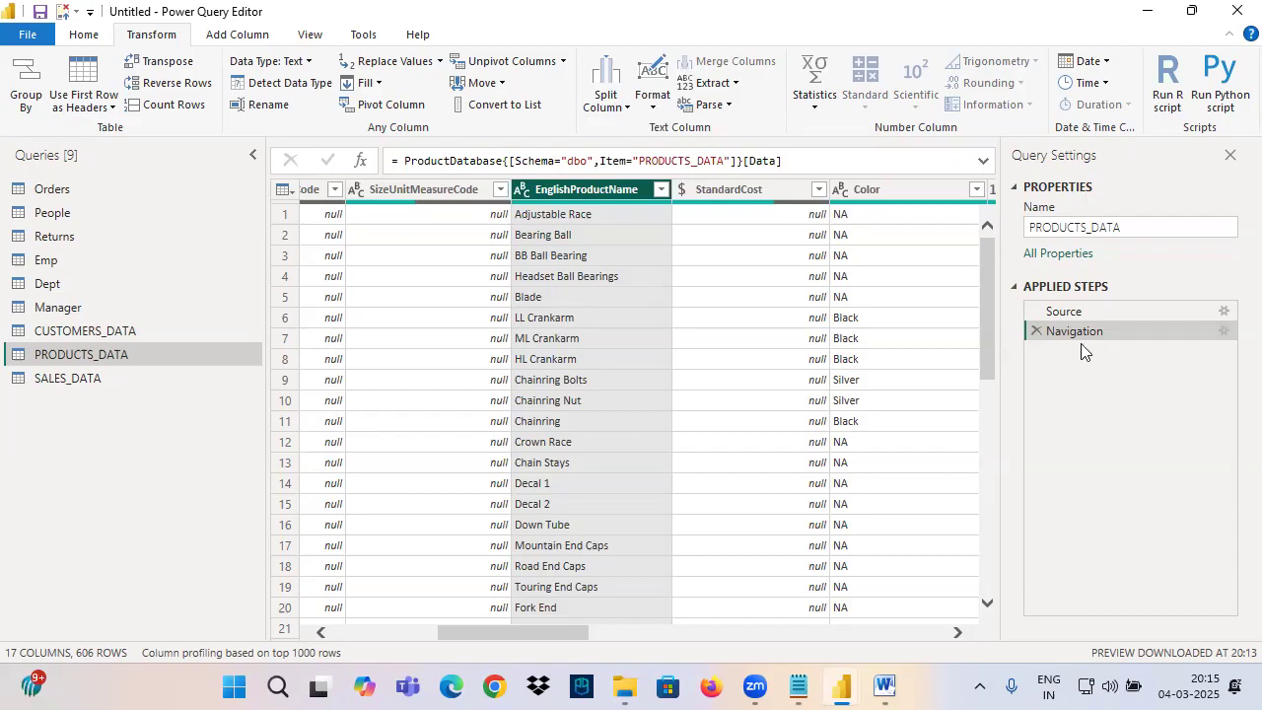
key("ctrl+2")
left_click_drag(1014, 357, 1109, 357)
mouse_move(1062, 344)
left_mouse_down()
mouse_move(1092, 372)
mouse_move(1071, 376)
left_mouse_up()
mouse_move(1107, 353)
left_mouse_down()
mouse_move(1138, 369)
mouse_move(1127, 373)
left_mouse_up()
mouse_move(1140, 353)
left_mouse_down()
mouse_move(1158, 367)
mouse_move(1161, 335)
left_mouse_up()
mouse_move(1117, 391)
left_mouse_down()
mouse_move(1184, 383)
mouse_move(1130, 426)
mouse_move(1150, 423)
left_mouse_up()
left_click_drag(1150, 414, 1176, 426)
mouse_move(1183, 394)
left_mouse_down()
mouse_move(1192, 427)
mouse_move(1210, 427)
left_mouse_up()
mouse_move(1160, 378)
left_mouse_down()
mouse_move(1065, 405)
mouse_move(1175, 381)
left_mouse_up()
key("Escape")
Convert the EnglishProductName column of PRODUCTS_DATA to uppercase again.
left_click(652, 94)
left_click(697, 151)
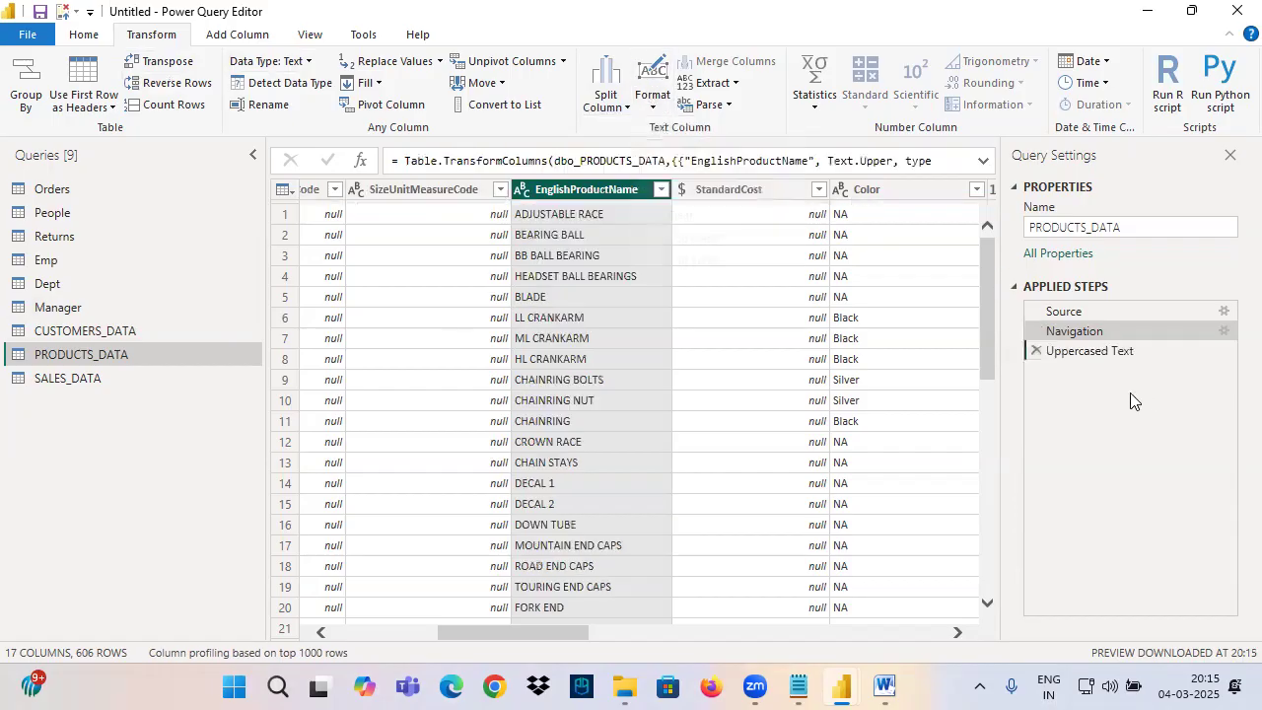
left_click_drag(1009, 340, 1183, 365)
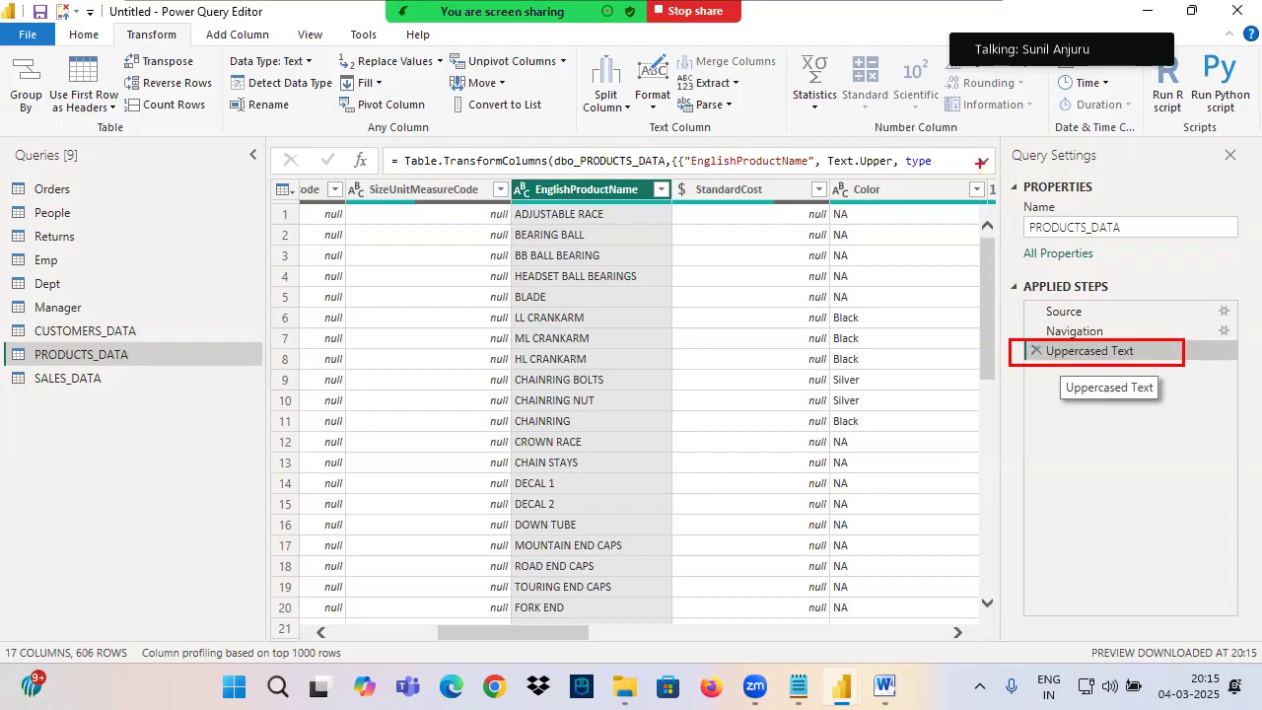
Expand the formula bar and examine the column name and Text.Upper function in the uppercase step's M code.
left_click(981, 161)
left_click_drag(298, 137, 1010, 252)
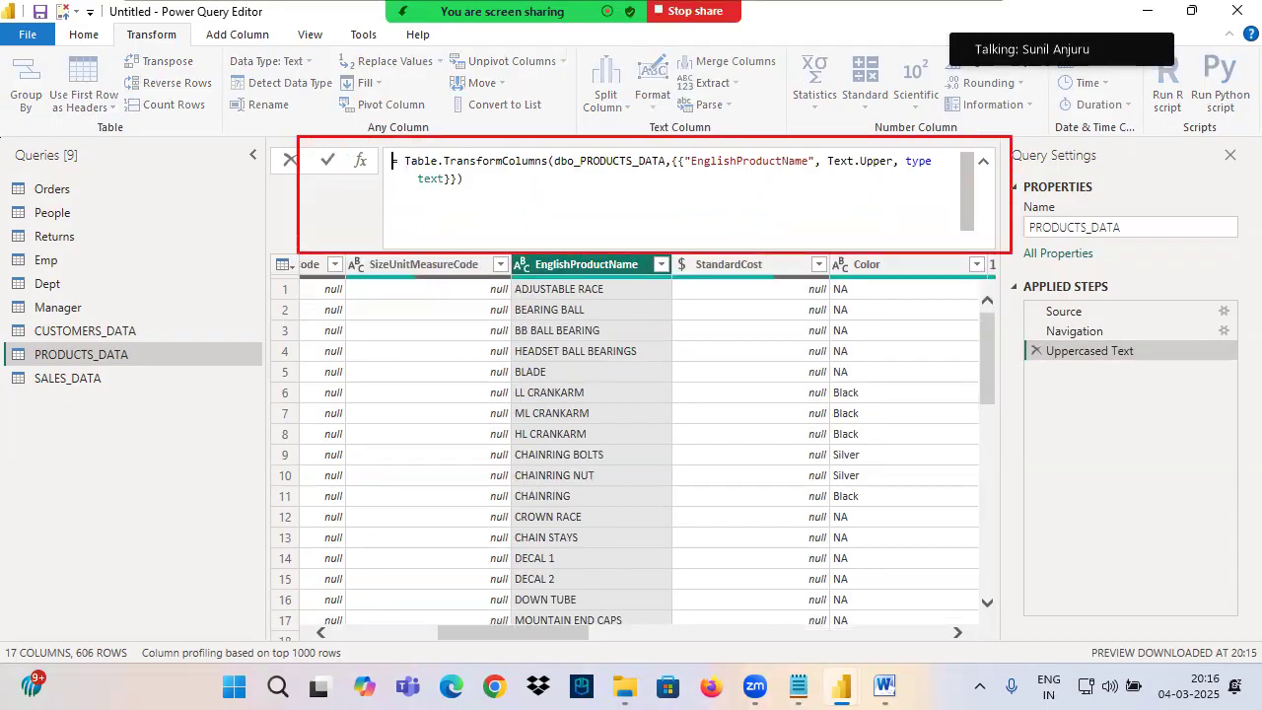
left_click_drag(680, 109, 704, 154)
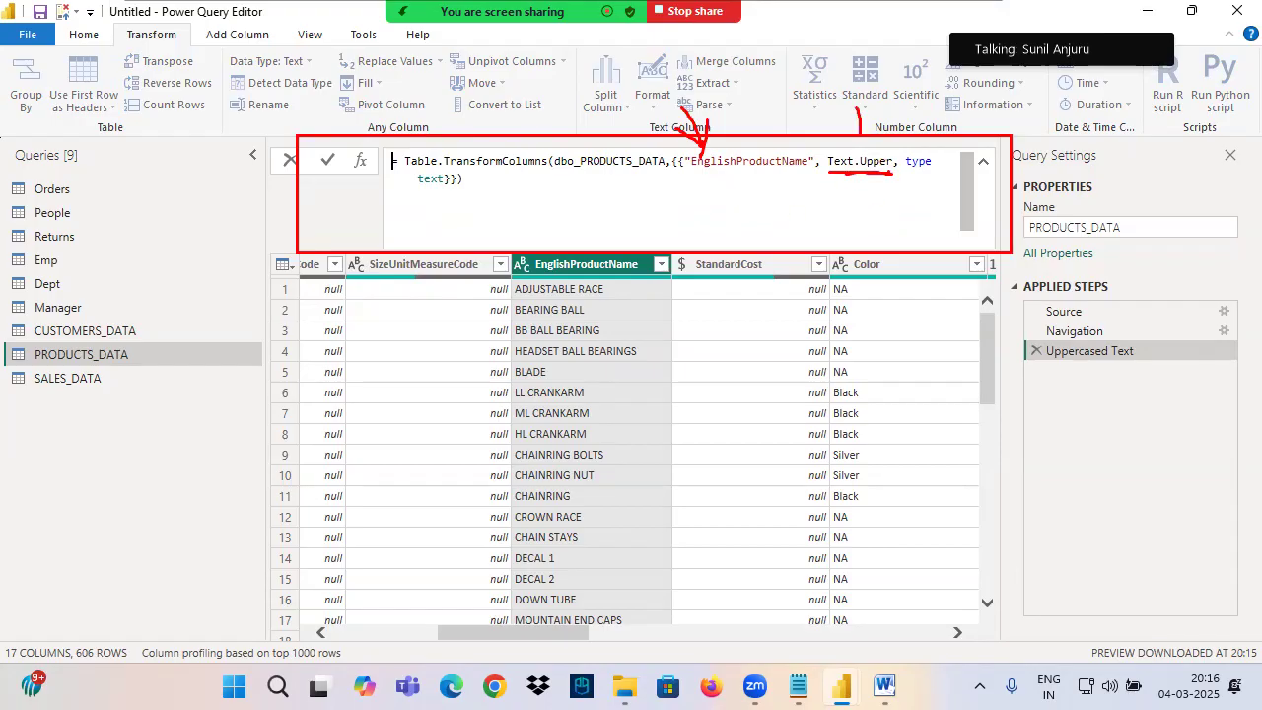
mouse_move(850, 126)
left_mouse_down()
mouse_move(873, 147)
mouse_move(862, 150)
left_mouse_up()
left_click_drag(697, 169, 812, 166)
left_click_drag(575, 269, 577, 528)
mouse_move(529, 468)
left_mouse_down()
mouse_move(549, 510)
mouse_move(596, 530)
left_mouse_up()
left_click_drag(609, 432, 541, 551)
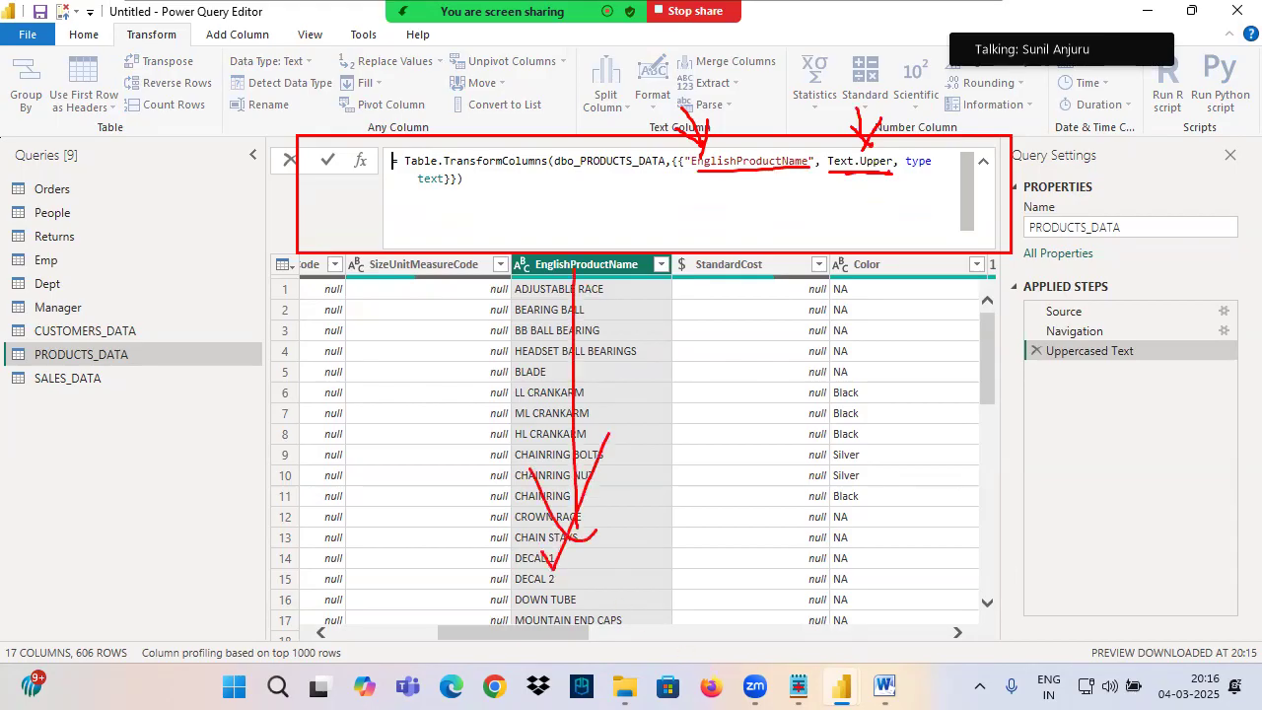
key("Escape")
Switch to Notepad and review the Power Query introduction notes, from the Class 1 topics to the M (Mashup) Language line.
left_click(802, 688)
left_click(375, 512)
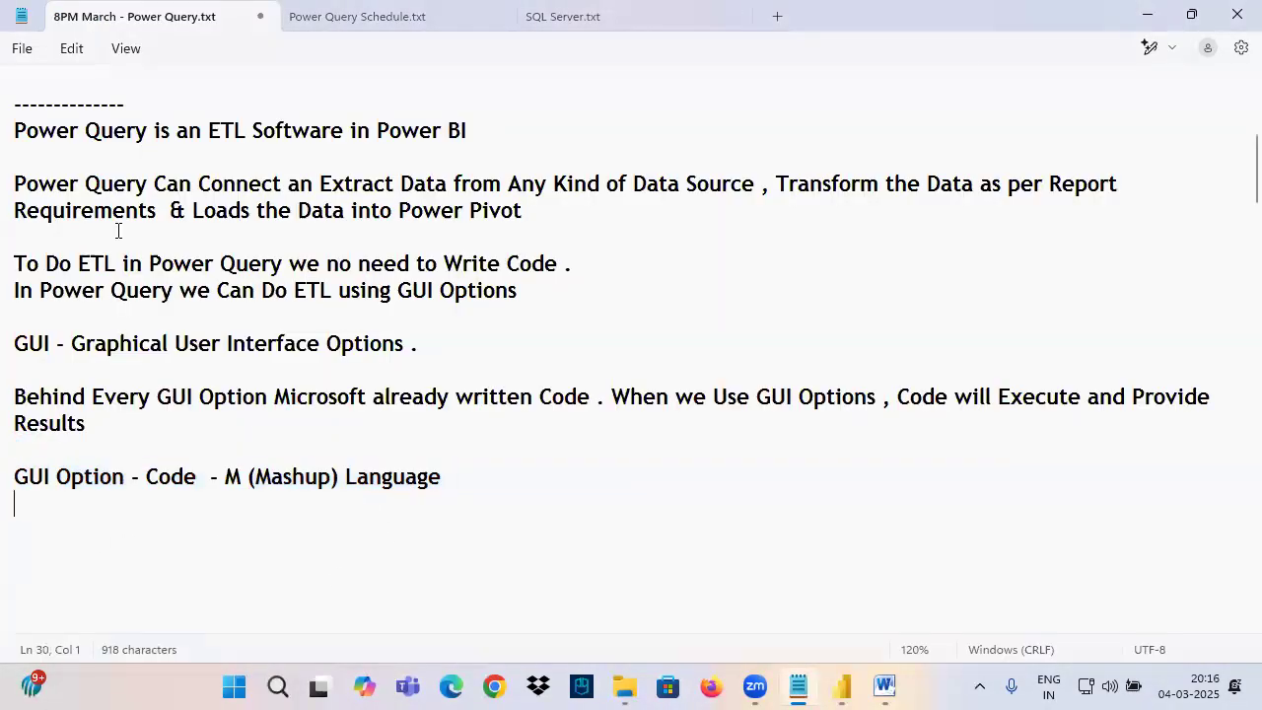
left_click_drag(39, 135, 501, 503)
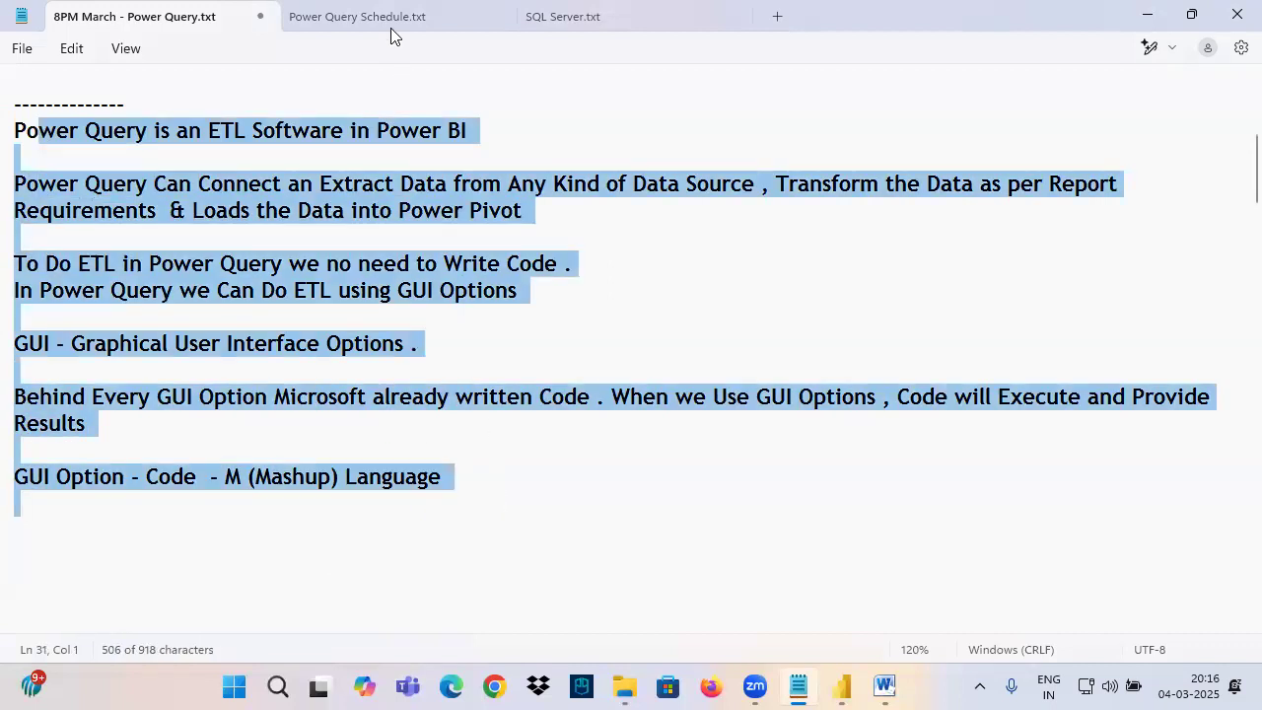
left_click(283, 266)
left_click_drag(81, 137, 445, 479)
left_click(448, 479)
left_click_drag(147, 131, 431, 483)
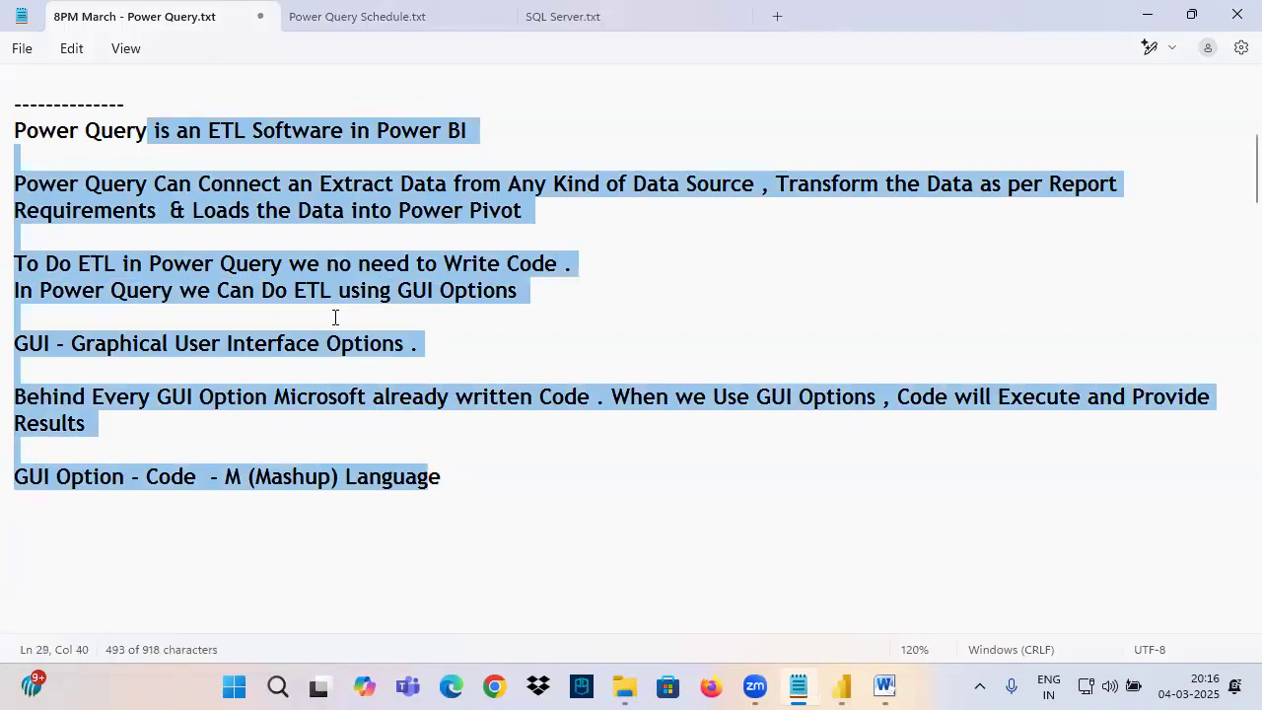
scroll(318, 372, "up", 5)
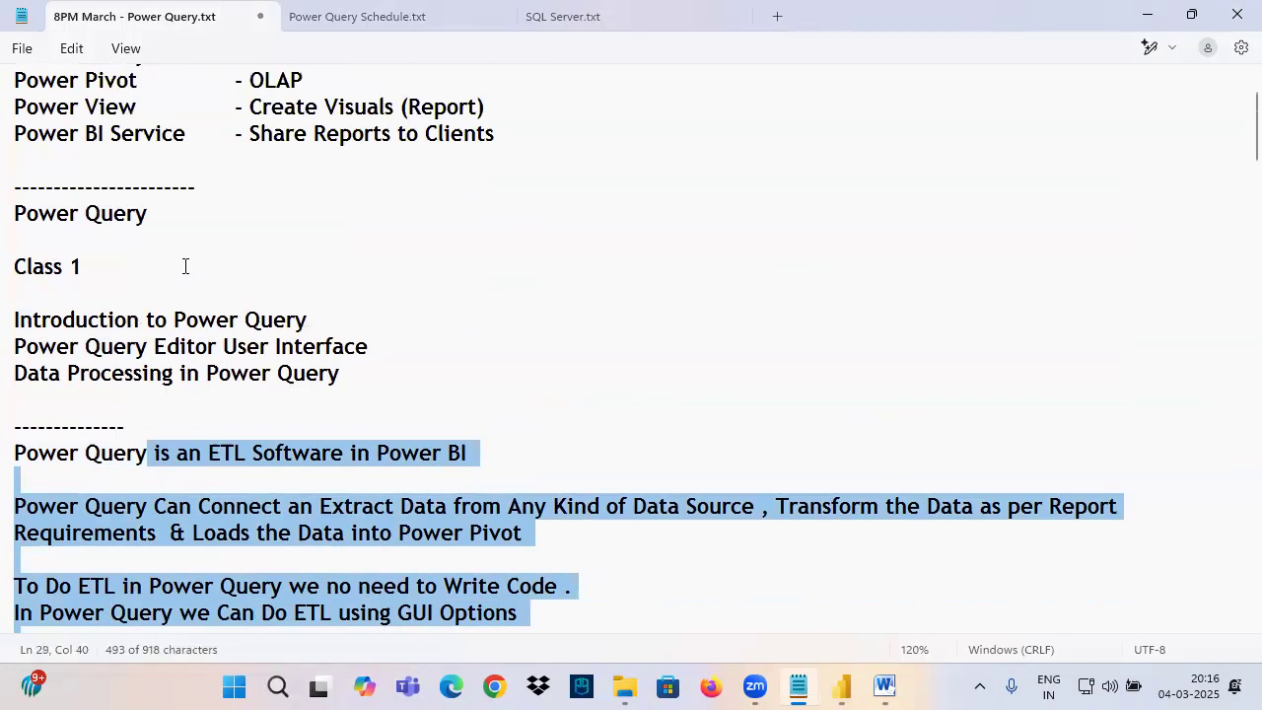
left_click_drag(41, 412, 320, 408)
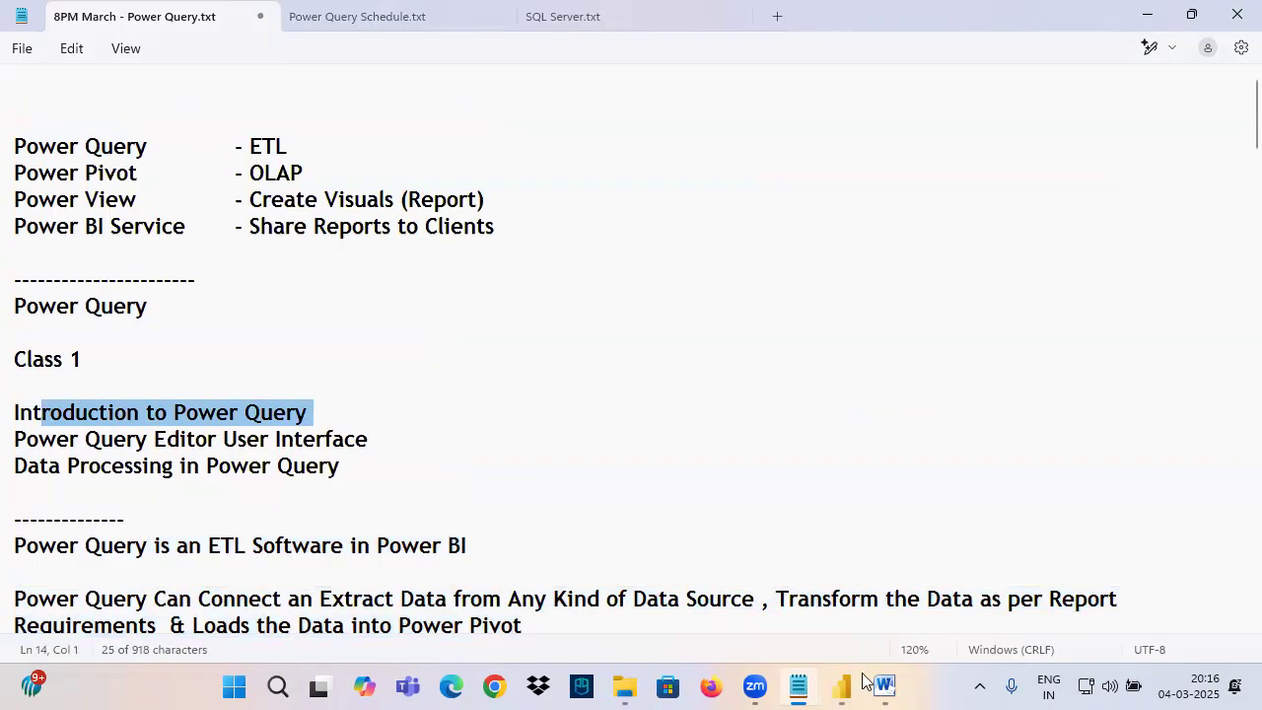
Switch to Power Query Editor, remove the Uppercased Text step from PRODUCTS_DATA, and display the Orders query.
mouse_move(841, 685)
left_click(937, 591)
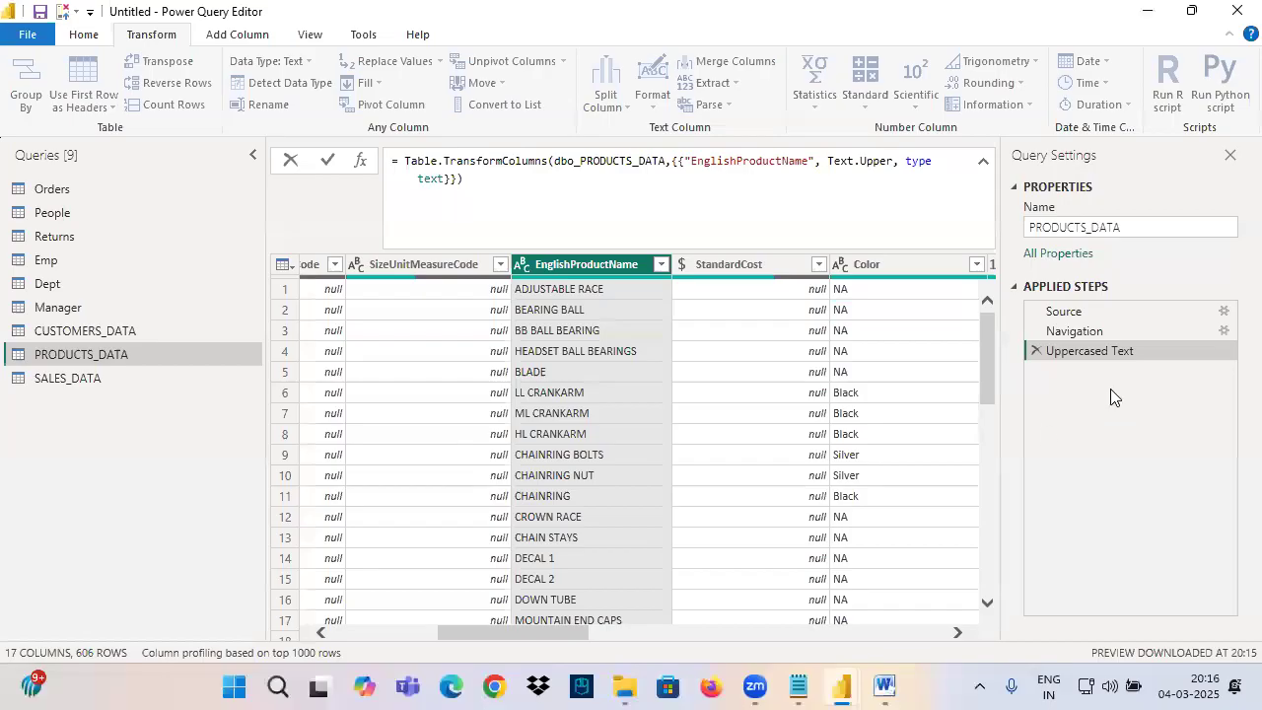
left_click(1039, 351)
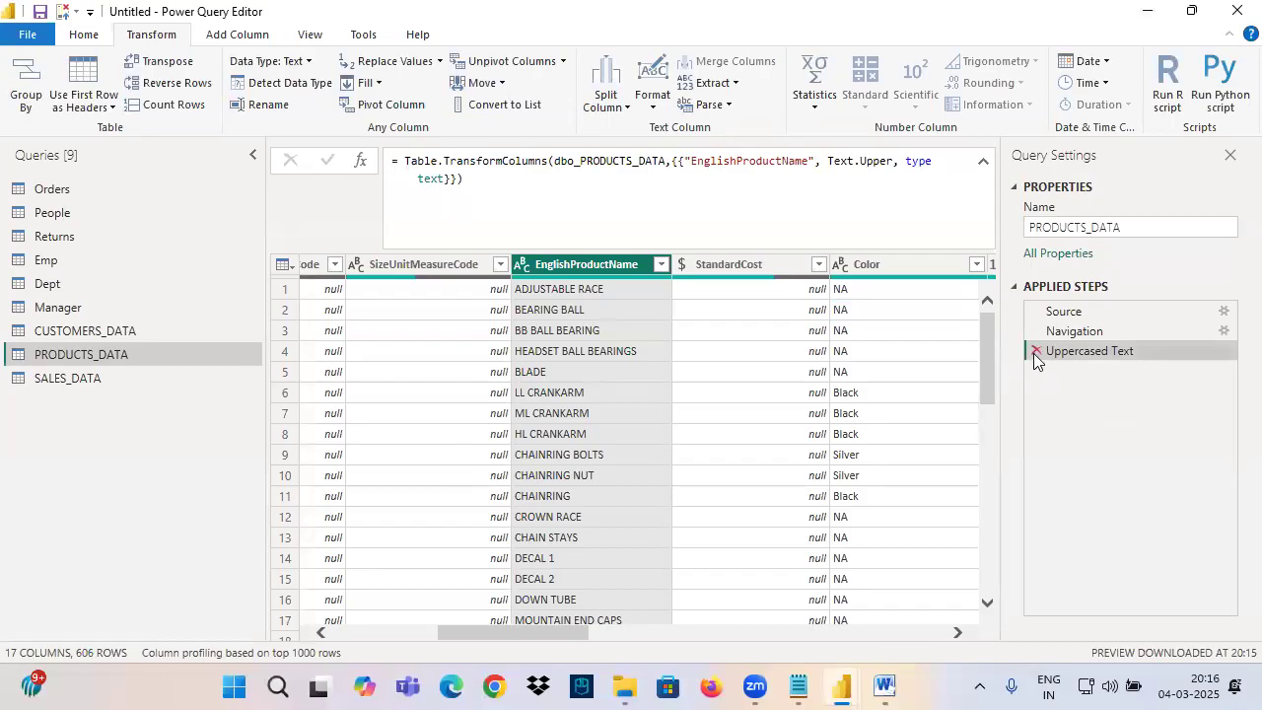
left_click(1036, 351)
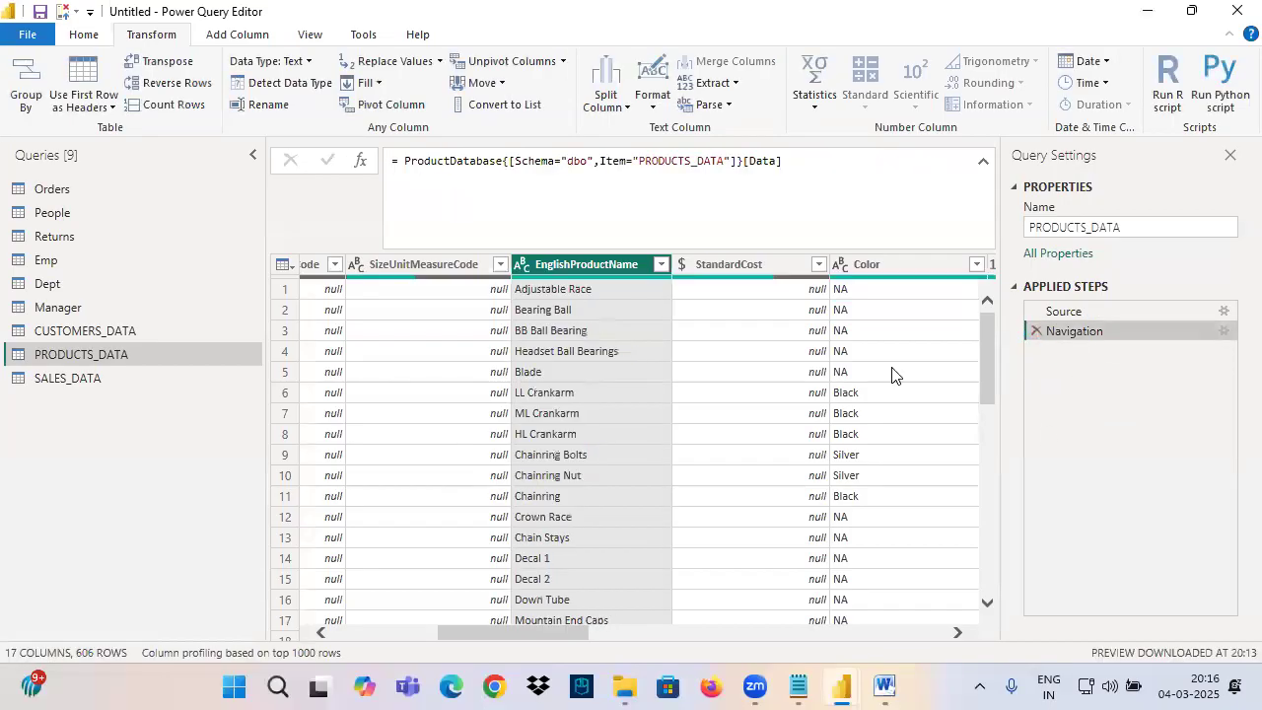
left_click(84, 34)
left_click(53, 188)
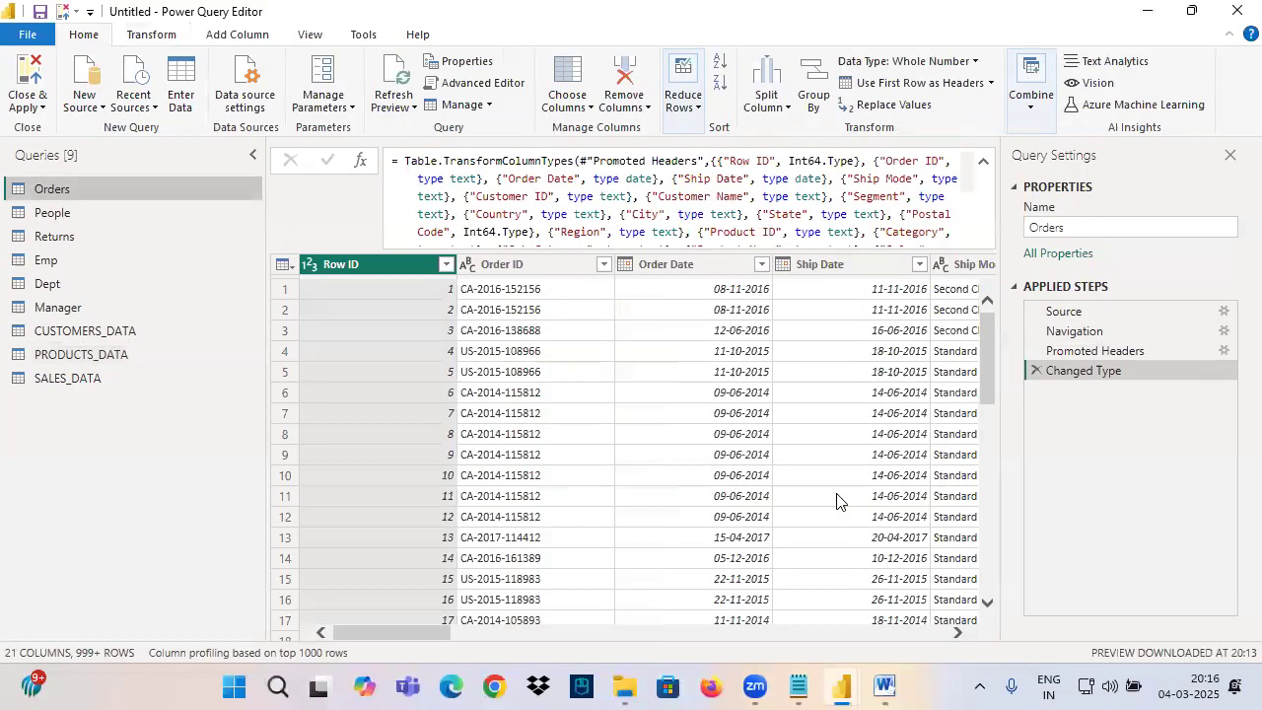
Switch to Notepad and add a dashed separator and the heading "Power Query Editor User Interface(UI)" below the M Language line.
left_click(799, 688)
triple_click(23, 444)
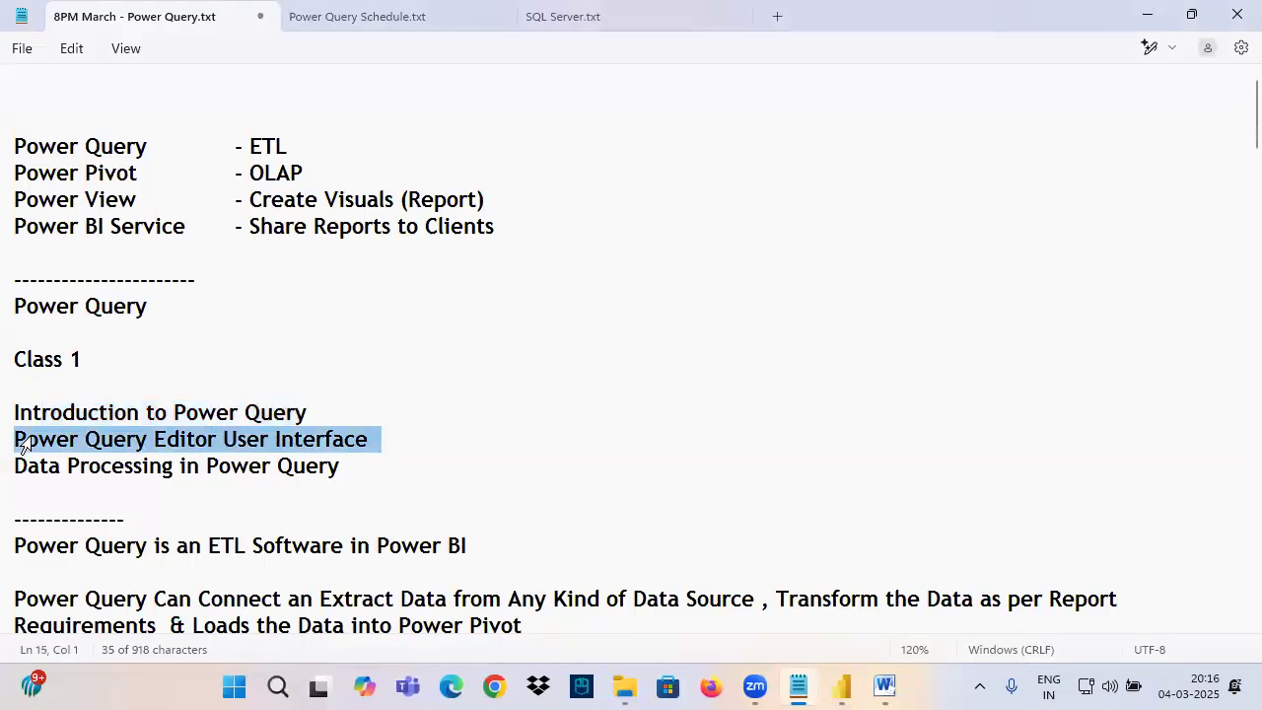
left_click_drag(32, 412, 308, 414)
scroll(282, 397, "down", 4)
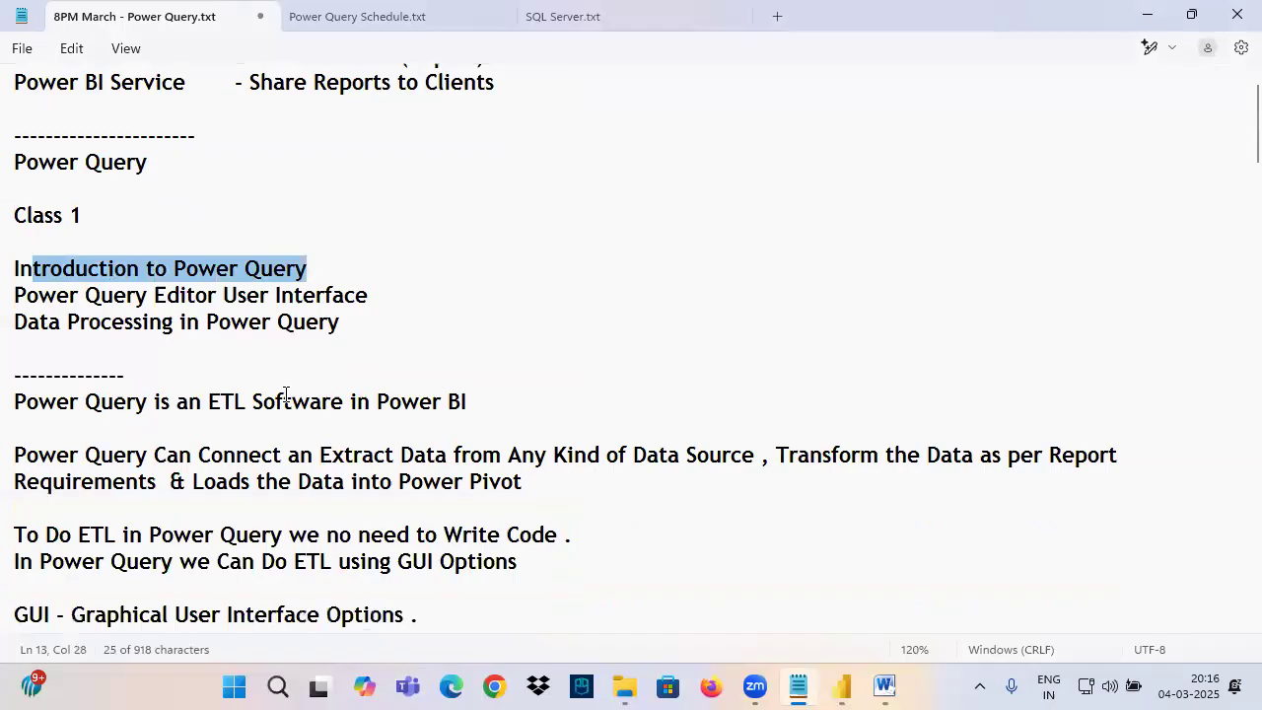
left_click_drag(15, 154, 375, 152)
key("ctrl+c")
scroll(217, 489, "down", 4)
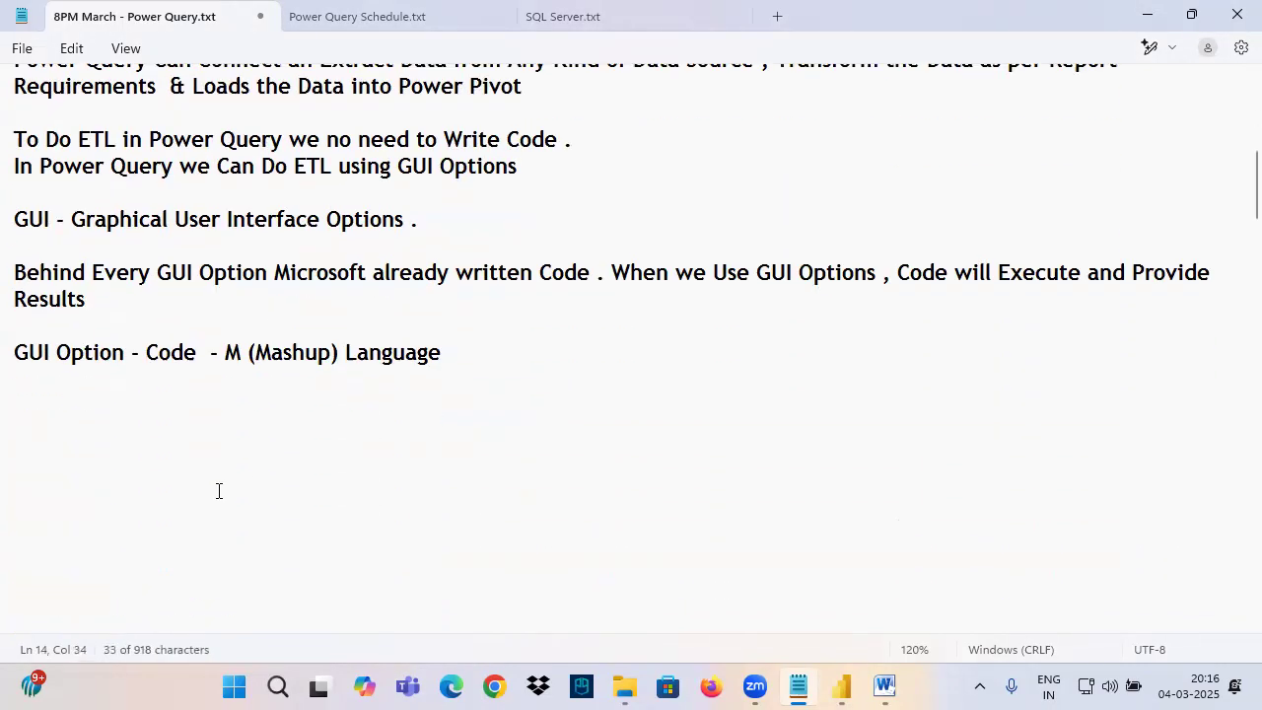
left_click(52, 342)
type("-------------")
key("Return")
key("ctrl+v")
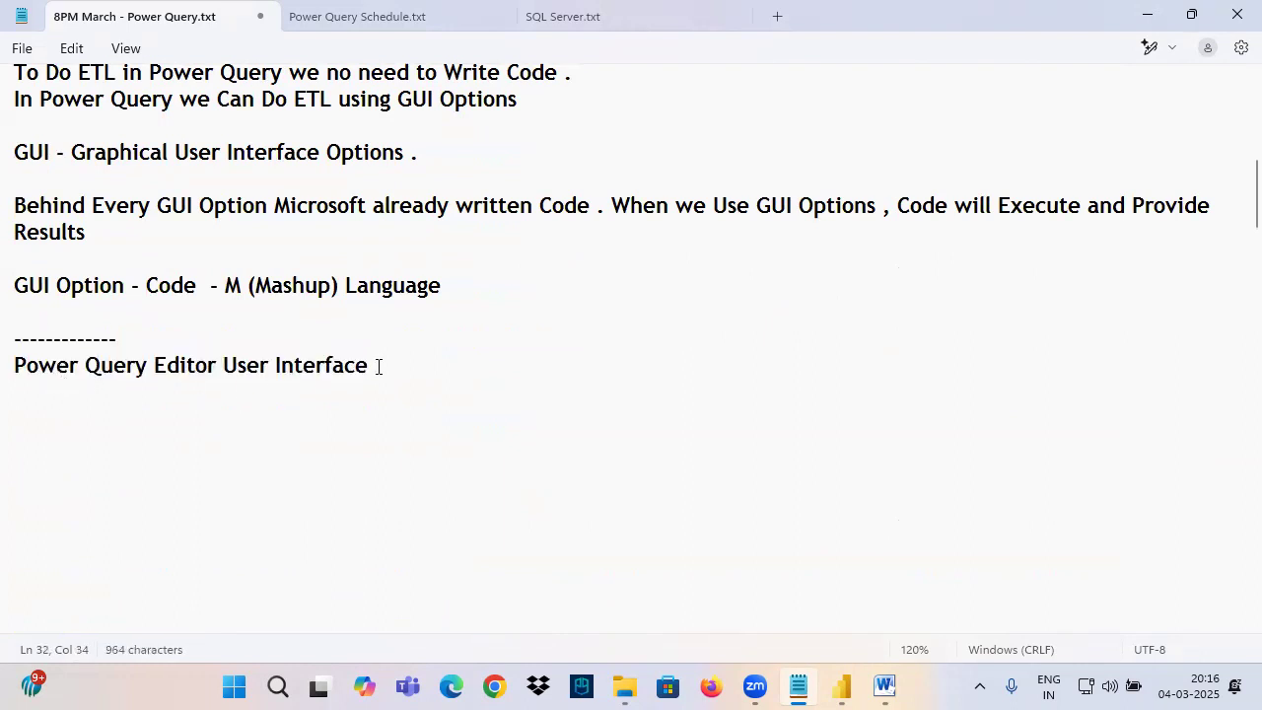
type("(UI)")
Switch to Power Query Editor and narrow the Queries pane to widen the Orders data preview.
mouse_move(841, 687)
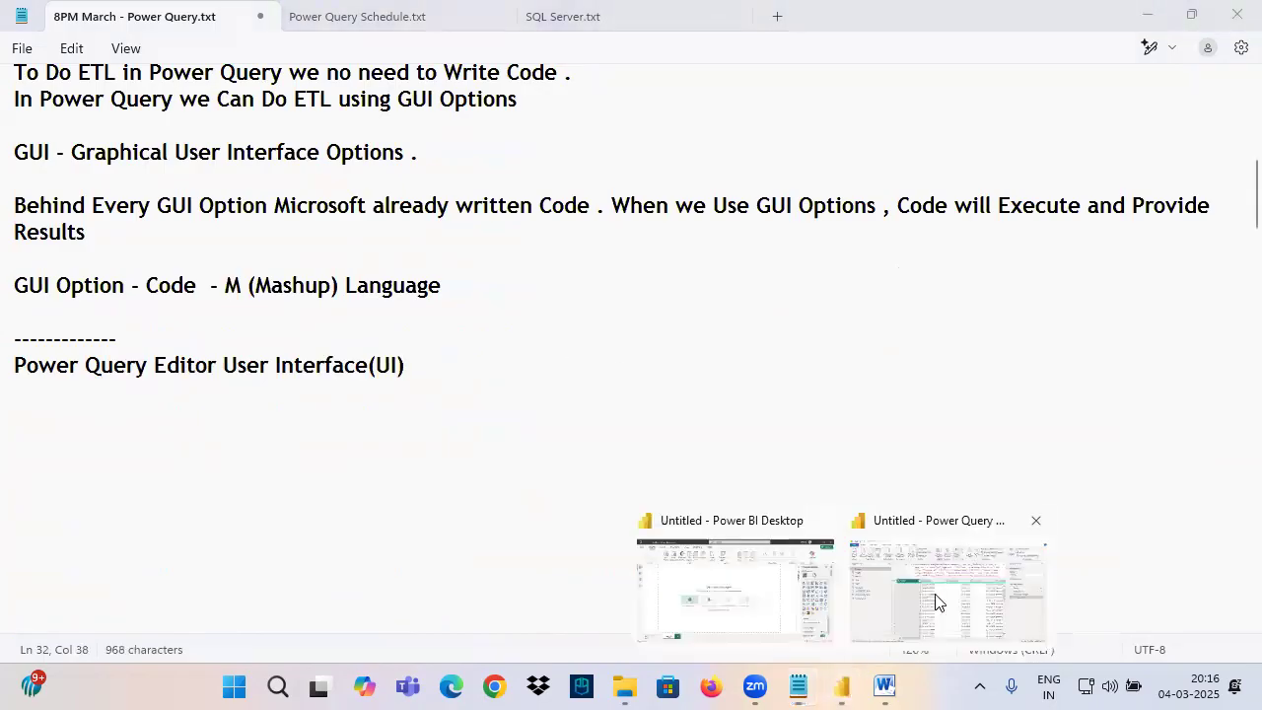
left_click(938, 600)
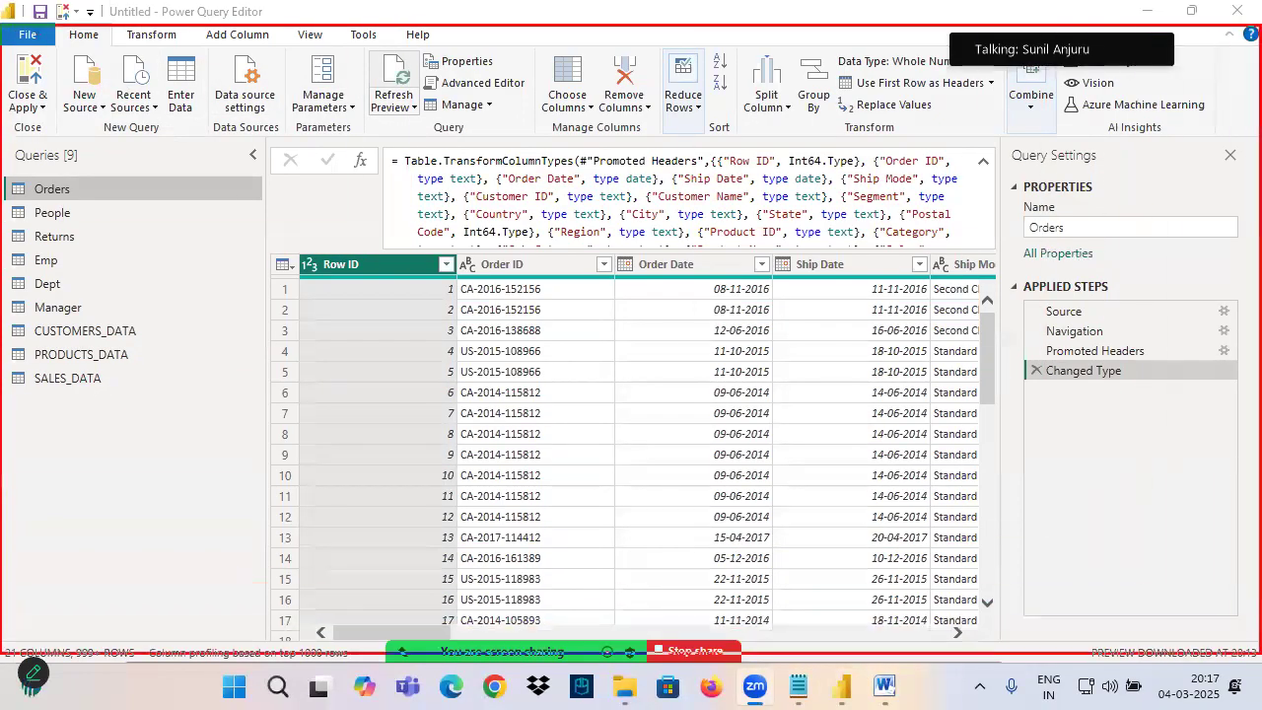
left_click_drag(281, 10, 316, 155)
left_click_drag(287, 95, 332, 165)
left_click_drag(347, 87, 314, 171)
mouse_move(342, 225)
left_mouse_down()
mouse_move(304, 251)
mouse_move(352, 279)
left_mouse_up()
mouse_move(371, 213)
left_mouse_down()
mouse_move(375, 253)
mouse_move(426, 219)
mouse_move(513, 197)
mouse_move(309, 309)
left_mouse_up()
left_click_drag(483, 163, 256, 178)
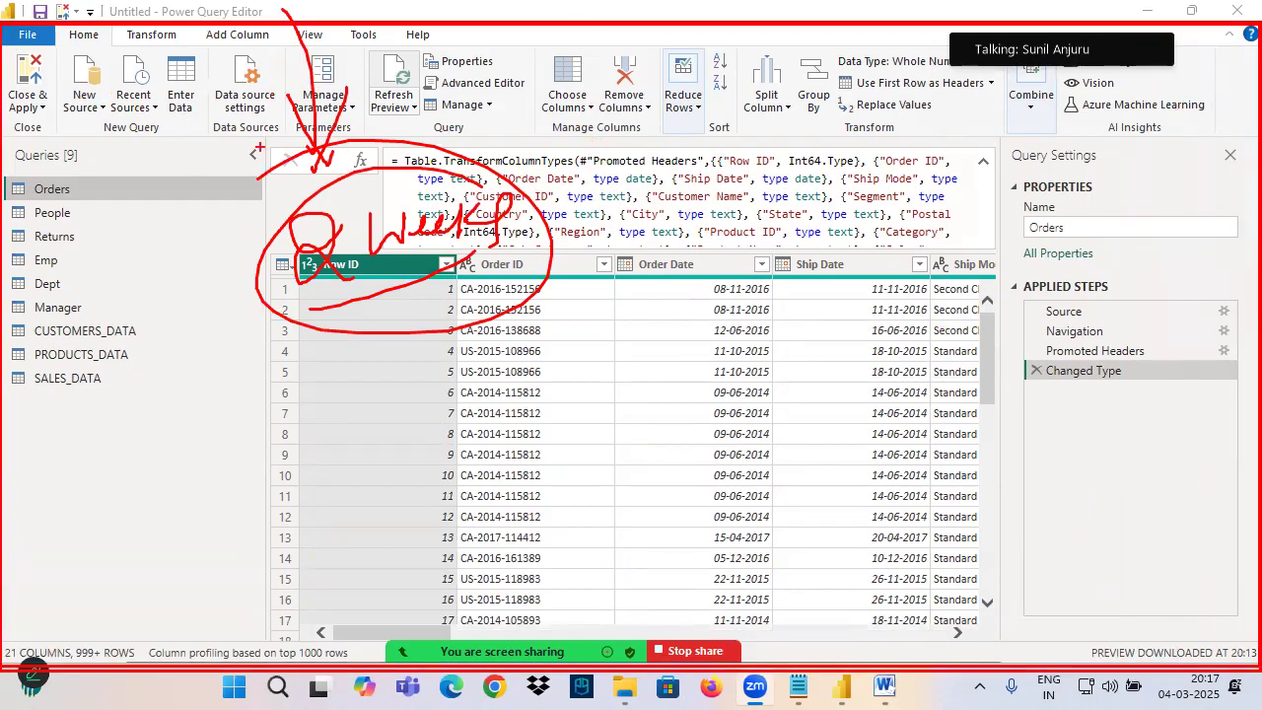
key("Escape")
left_click_drag(266, 376, 194, 378)
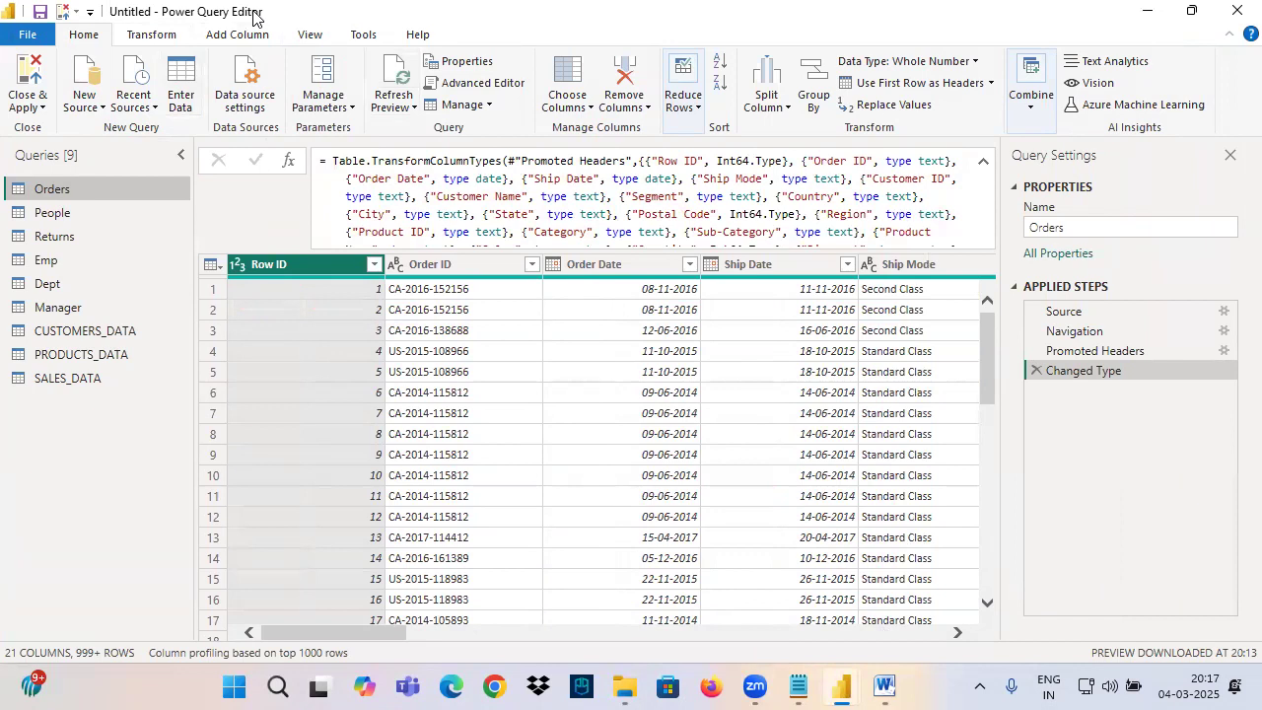
Underline the Power Query Editor title with screen annotations, write "UI" beside it, and clear the annotations.
mouse_move(162, 20)
left_mouse_down()
mouse_move(306, 10)
mouse_move(339, 36)
left_mouse_up()
left_click_drag(310, 6, 327, 3)
mouse_move(208, 29)
left_mouse_down()
mouse_move(266, 21)
mouse_move(353, 41)
left_mouse_up()
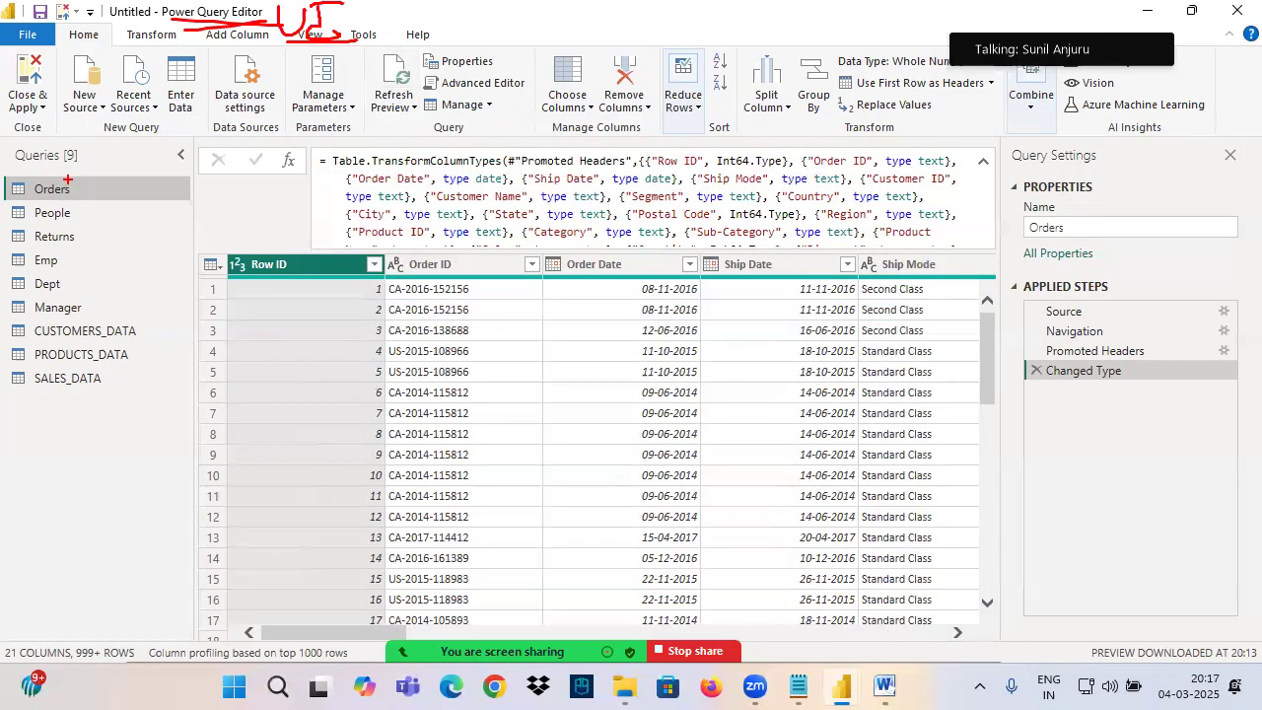
key("Escape")
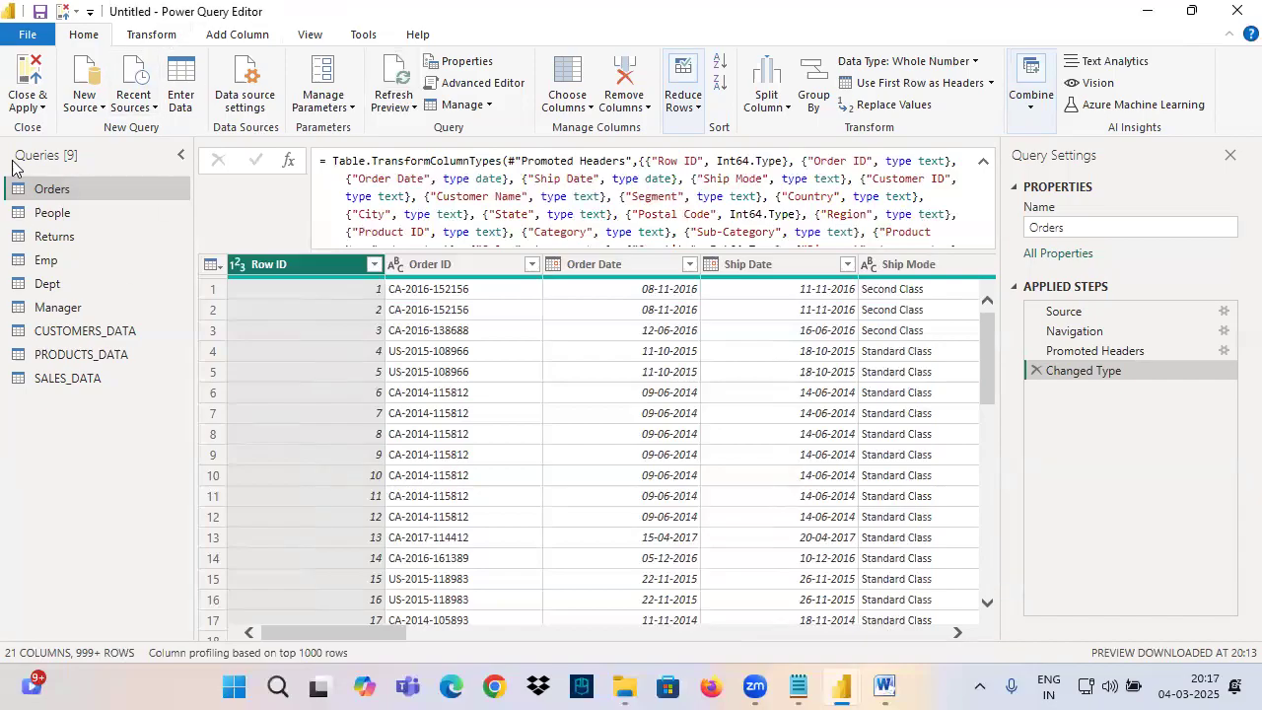
Annotate the Queries pane with a red box, the label "Pane", and an arrow running down the query list.
mouse_move(2, 135)
left_mouse_down()
mouse_move(75, 254)
mouse_move(194, 651)
left_mouse_up()
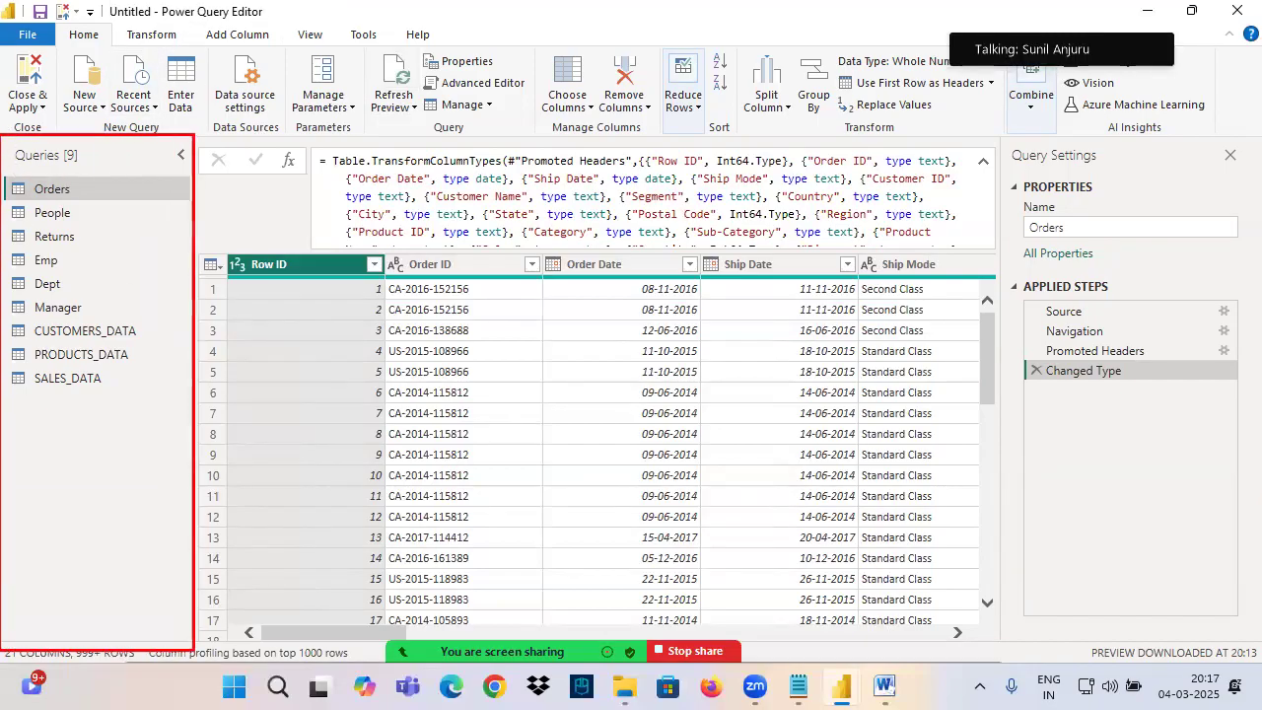
mouse_move(15, 166)
left_mouse_down()
mouse_move(99, 173)
mouse_move(96, 143)
mouse_move(162, 150)
left_mouse_up()
left_click_drag(114, 170, 177, 170)
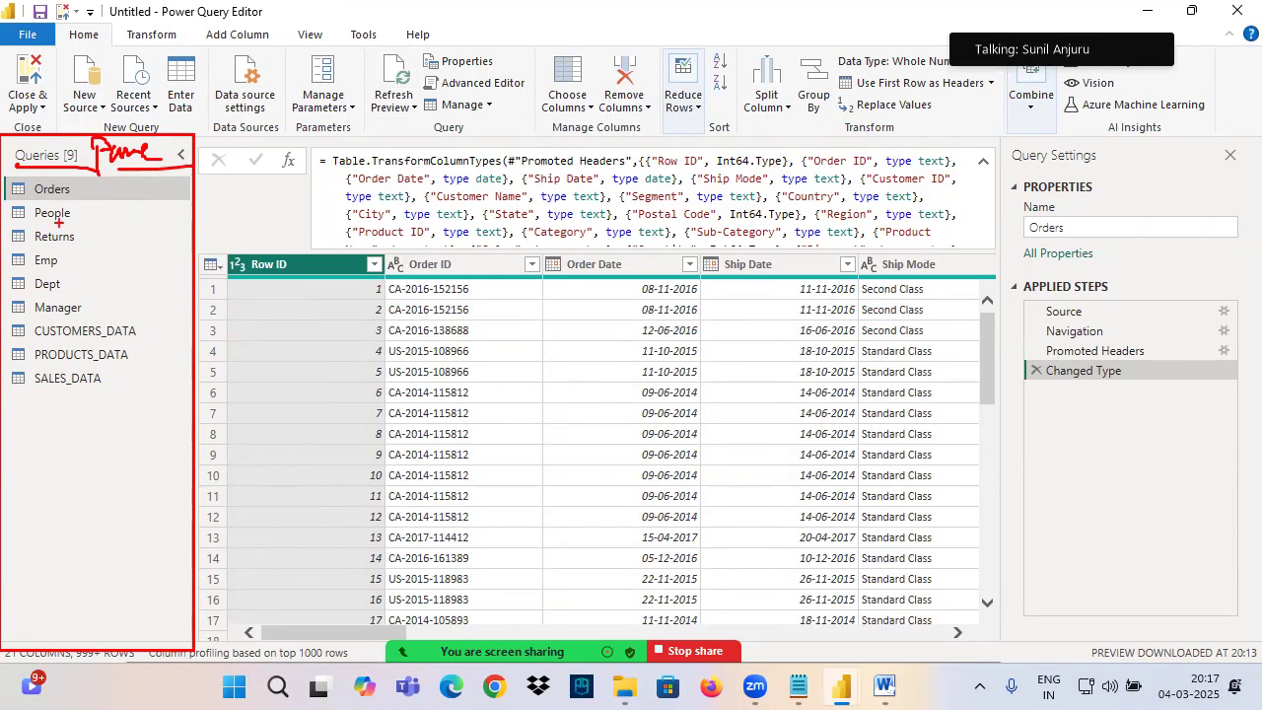
left_click_drag(81, 170, 91, 258)
left_click_drag(91, 259, 105, 209)
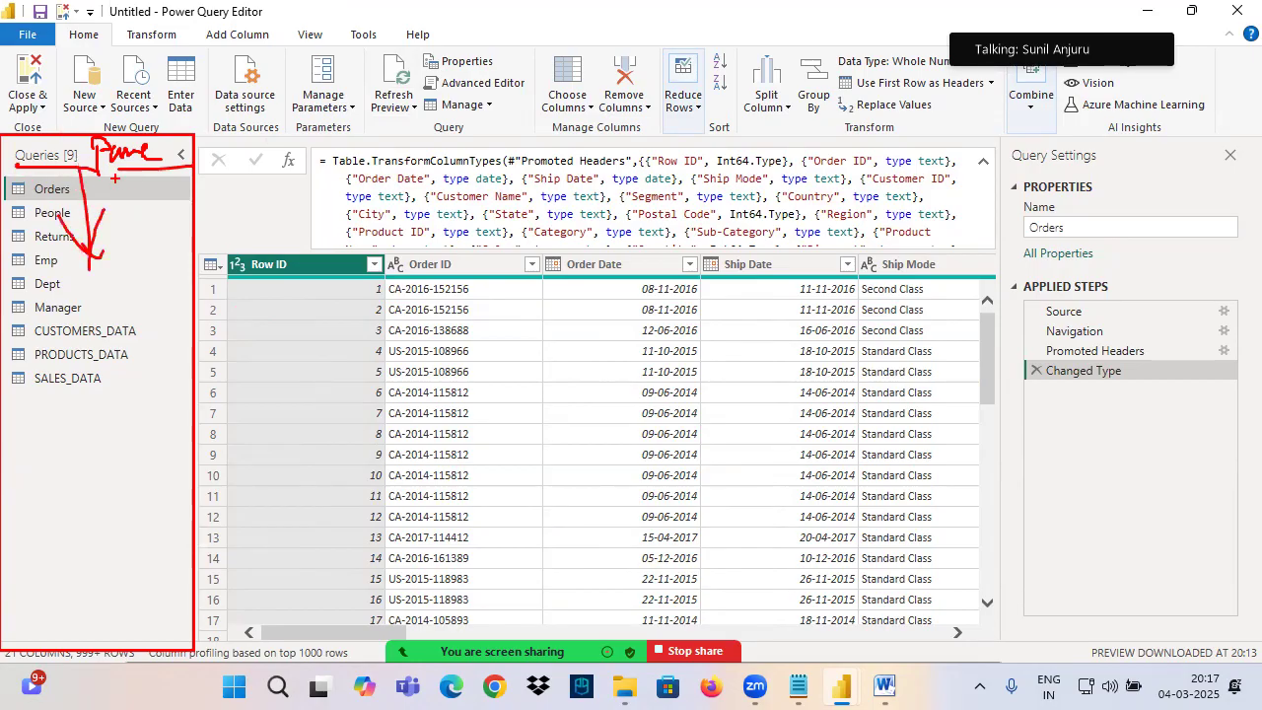
Box the Orders data preview with screen annotations, number it 2, and label it "Data Pane".
left_click_drag(217, 250, 1016, 636)
left_click_drag(578, 387, 633, 436)
left_click_drag(611, 367, 572, 367)
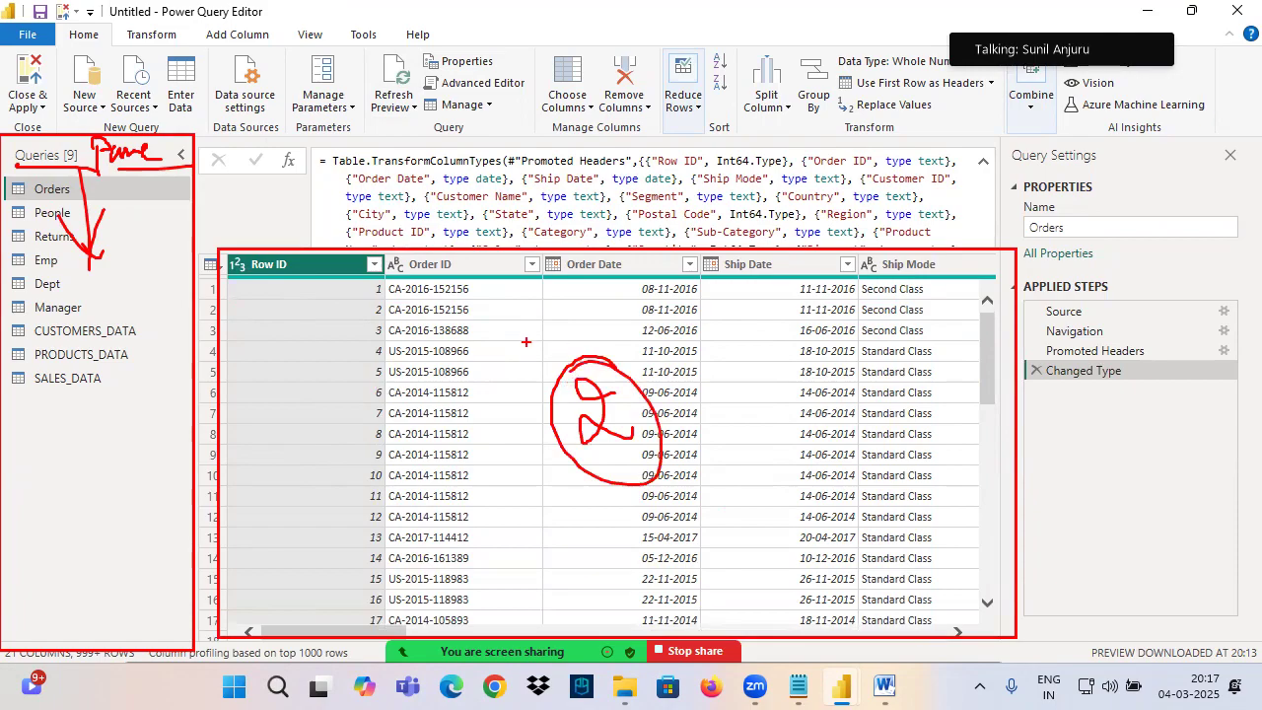
mouse_move(187, 245)
left_mouse_down()
mouse_move(937, 626)
mouse_move(1011, 643)
left_mouse_up()
mouse_move(684, 371)
left_mouse_down()
mouse_move(684, 320)
mouse_move(712, 368)
mouse_move(759, 355)
mouse_move(833, 380)
mouse_move(852, 335)
mouse_move(913, 325)
left_mouse_up()
left_click_drag(832, 376, 956, 341)
Box the remaining editor areas with annotations, numbering the ribbon 3, Query Settings 4, and the formula bar 5.
left_click_drag(2, 22, 1230, 143)
mouse_move(460, 71)
left_mouse_down()
mouse_move(436, 103)
mouse_move(430, 68)
mouse_move(413, 75)
left_mouse_up()
mouse_move(997, 140)
left_mouse_down()
mouse_move(1256, 612)
mouse_move(1258, 637)
left_mouse_up()
mouse_move(1135, 254)
left_mouse_down()
mouse_move(1104, 295)
mouse_move(1139, 286)
left_mouse_up()
left_click_drag(1135, 258, 1134, 340)
left_click_drag(1114, 229, 1020, 226)
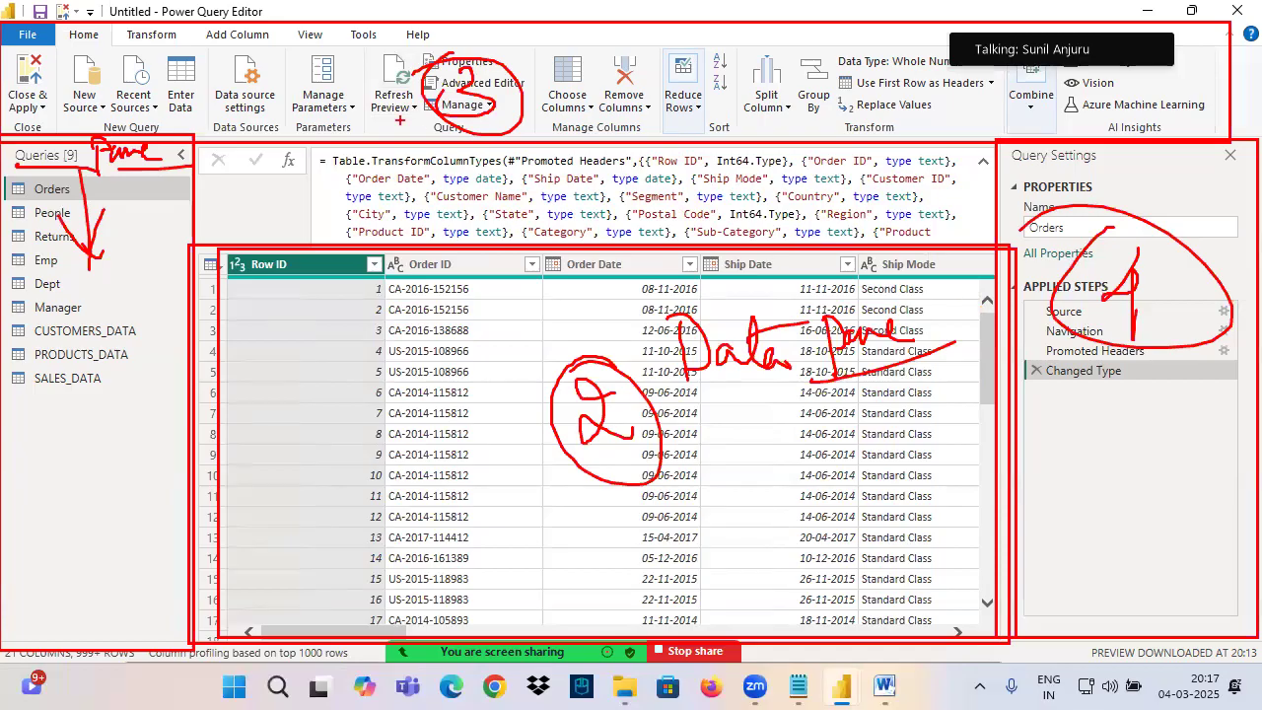
mouse_move(201, 145)
left_mouse_down()
mouse_move(487, 201)
mouse_move(987, 244)
left_mouse_up()
left_click_drag(640, 161, 623, 197)
mouse_move(680, 147)
left_mouse_down()
mouse_move(683, 175)
mouse_move(638, 152)
left_mouse_up()
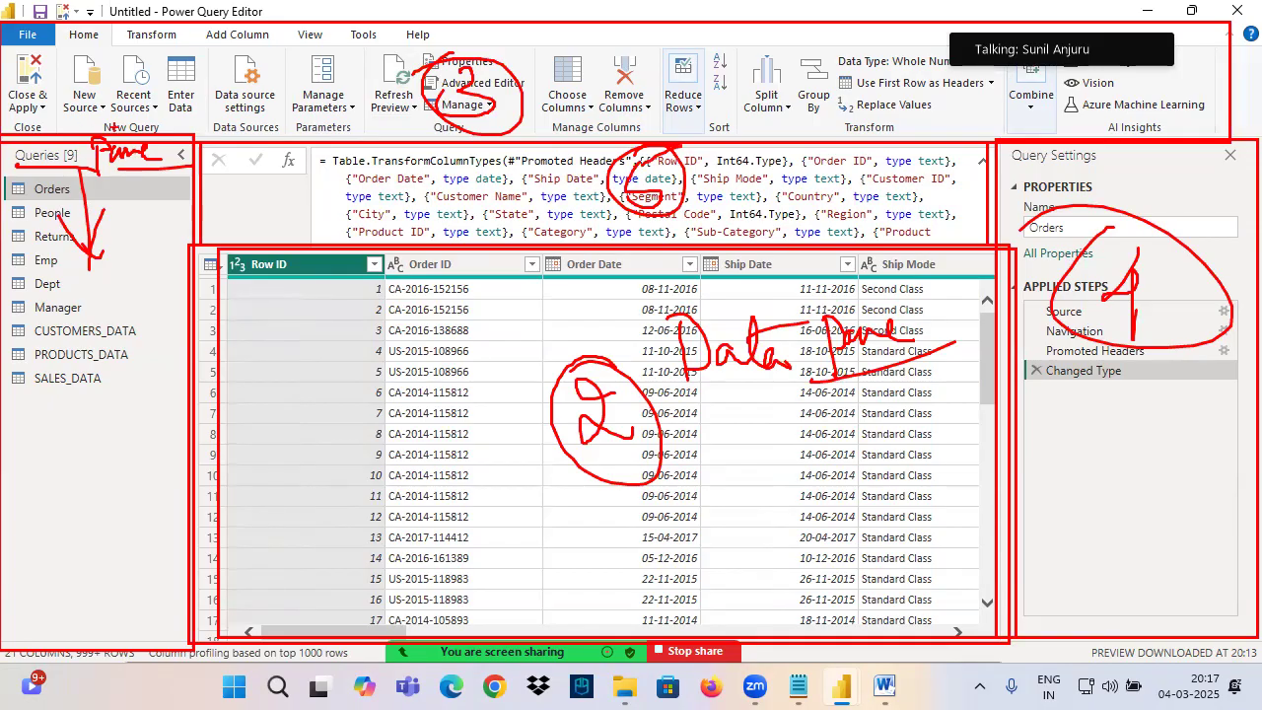
Switch to Notepad and add the heading "Queries Pane" below the Power Query Editor User Interface(UI) heading.
left_click(798, 687)
left_click(97, 425)
type("Quer")
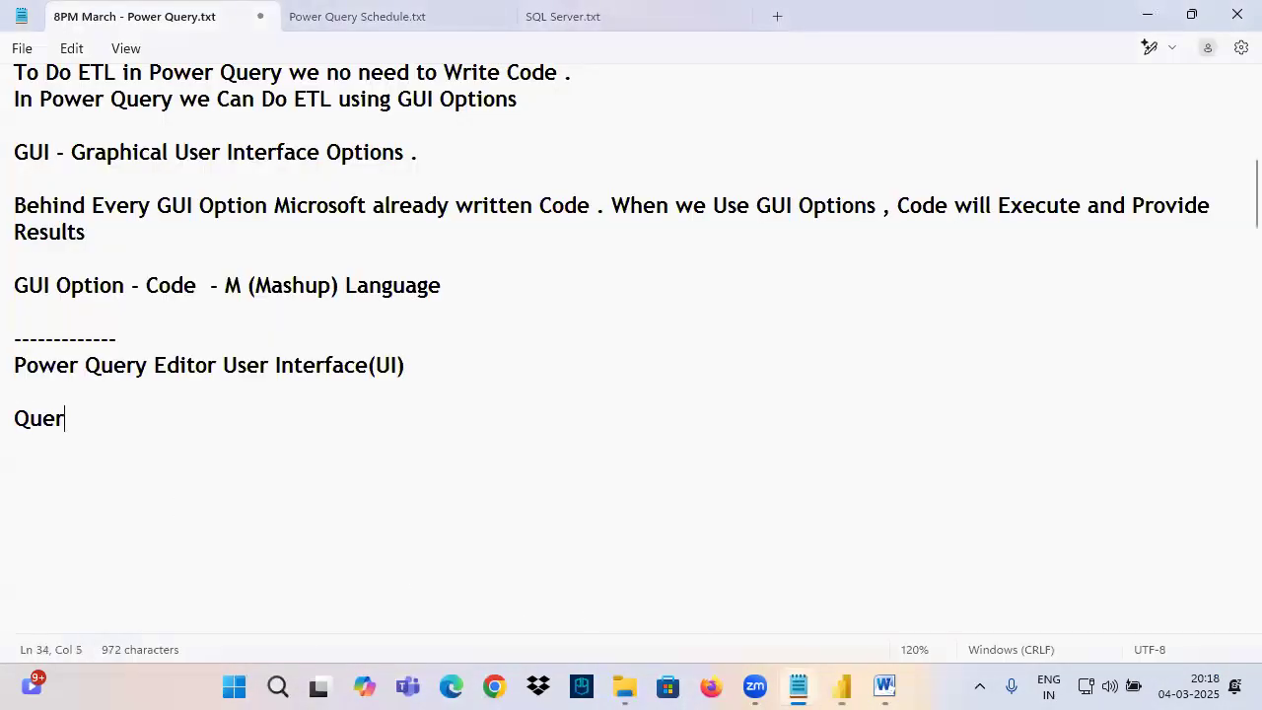
type("ies Pane")
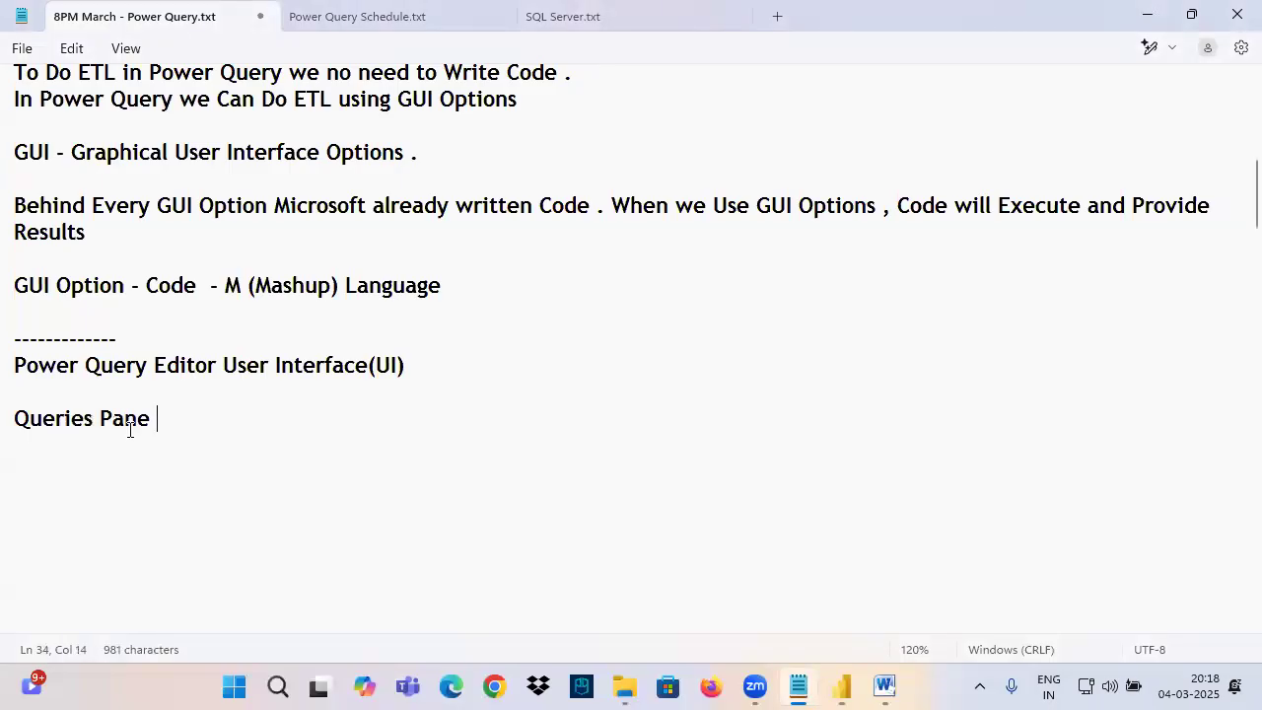
scroll(173, 477, "down", 3)
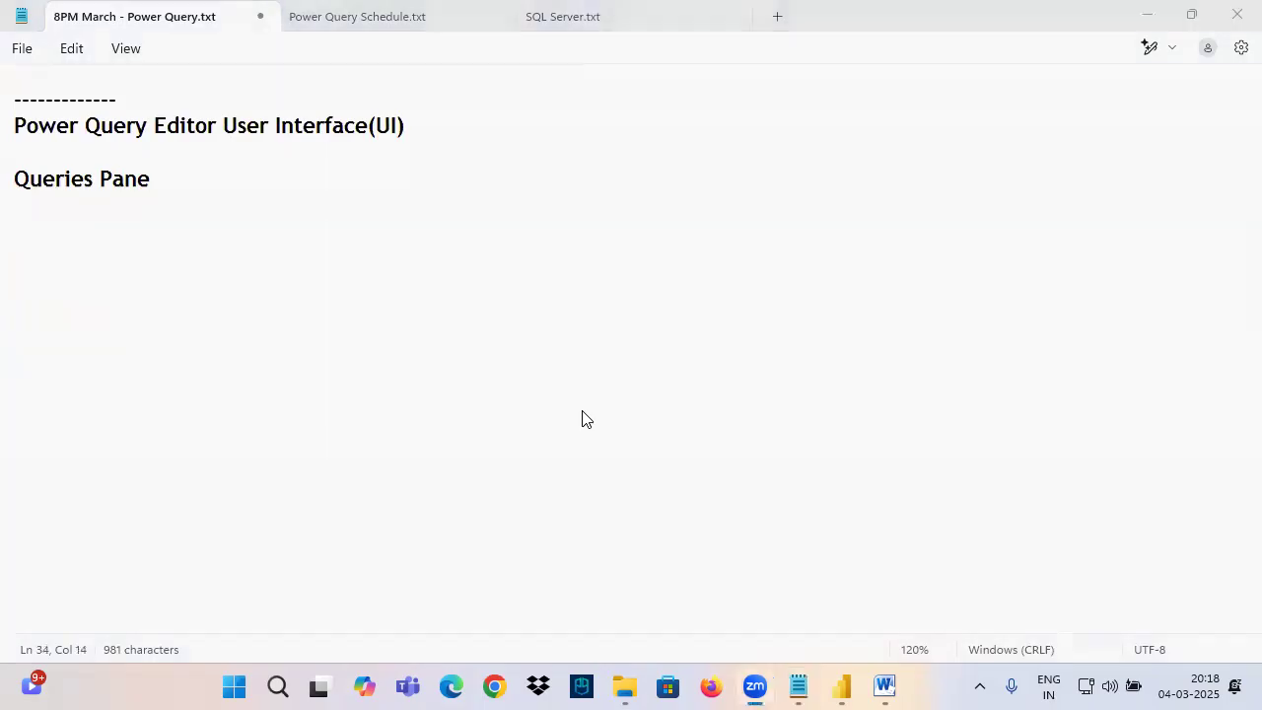
left_click(114, 234)
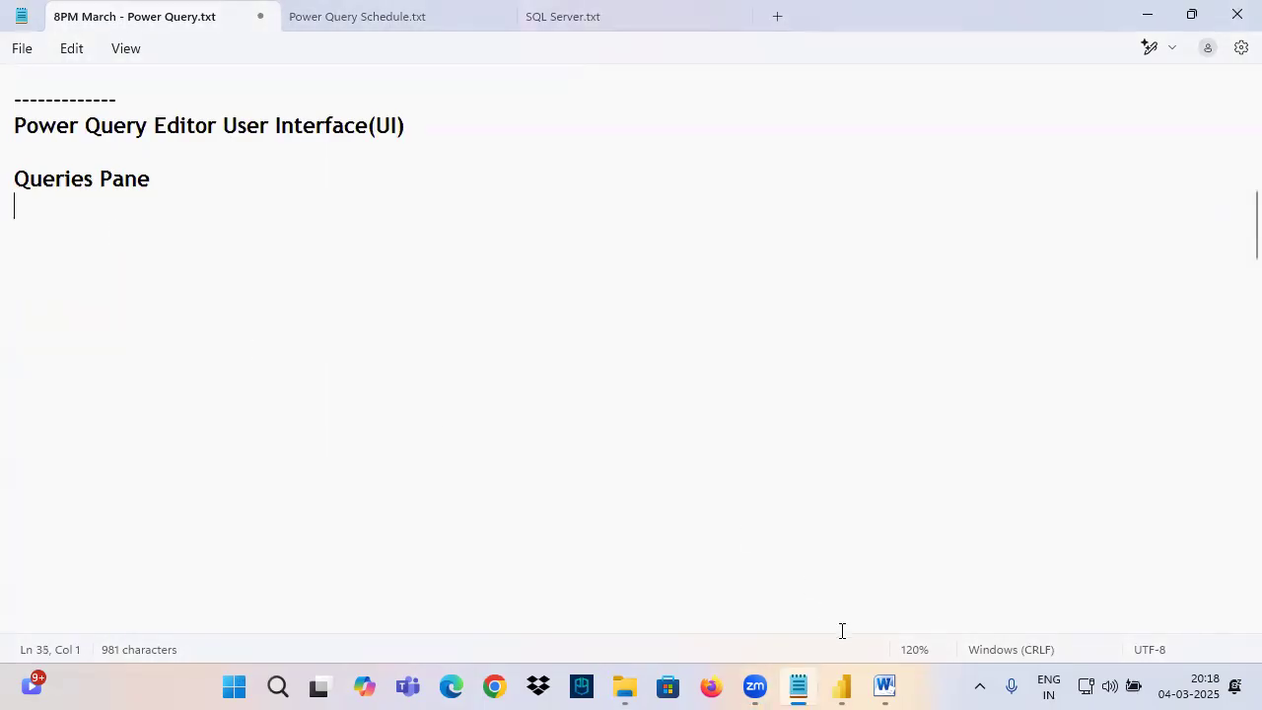
left_click_drag(39, 178, 90, 257)
left_click(89, 256)
Switch to Power Query Editor and mark the Queries pane's query count and list with a circle and downward arrow.
left_click(884, 688)
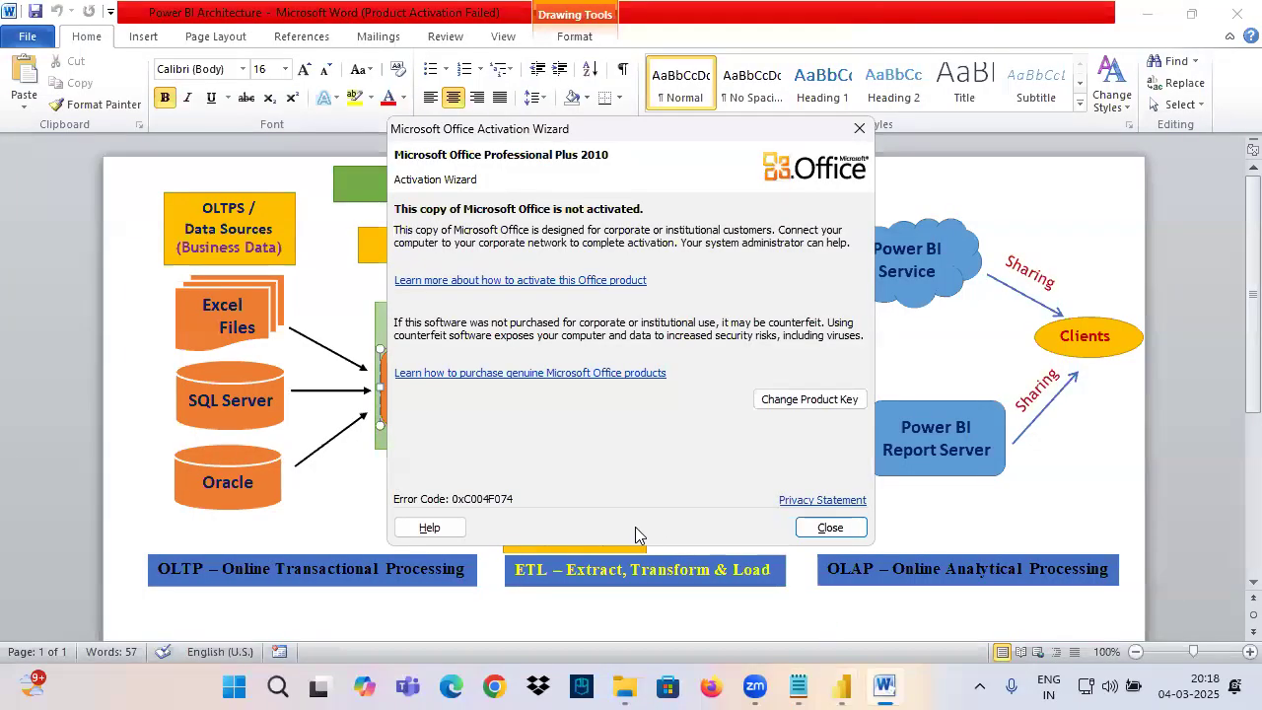
left_click(830, 527)
mouse_move(843, 687)
left_click(974, 594)
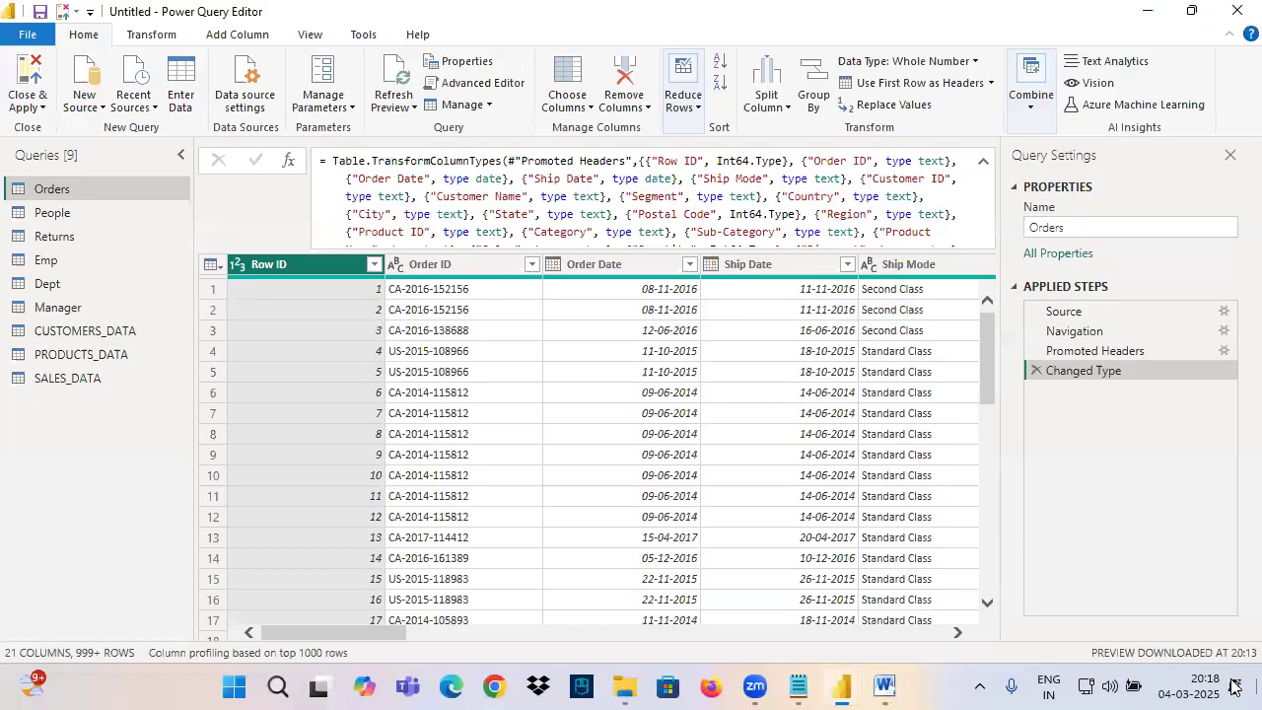
mouse_move(87, 143)
left_mouse_down()
mouse_move(61, 169)
mouse_move(91, 146)
mouse_move(2, 162)
mouse_move(73, 418)
left_mouse_up()
left_click_drag(44, 360, 89, 422)
left_click_drag(127, 328, 71, 412)
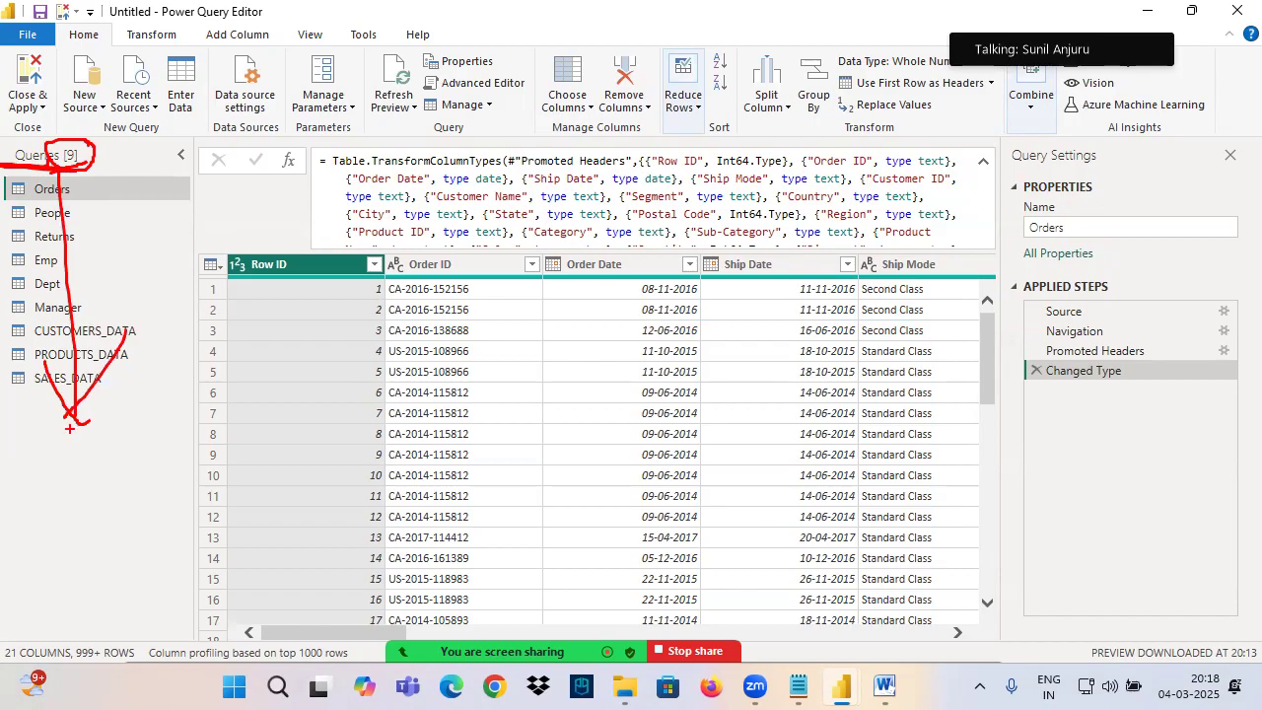
Switch to Notepad and add the line "Queries Pane will Contains List of Tables we Brought into Power Query" below the Queries Pane heading.
left_click(799, 687)
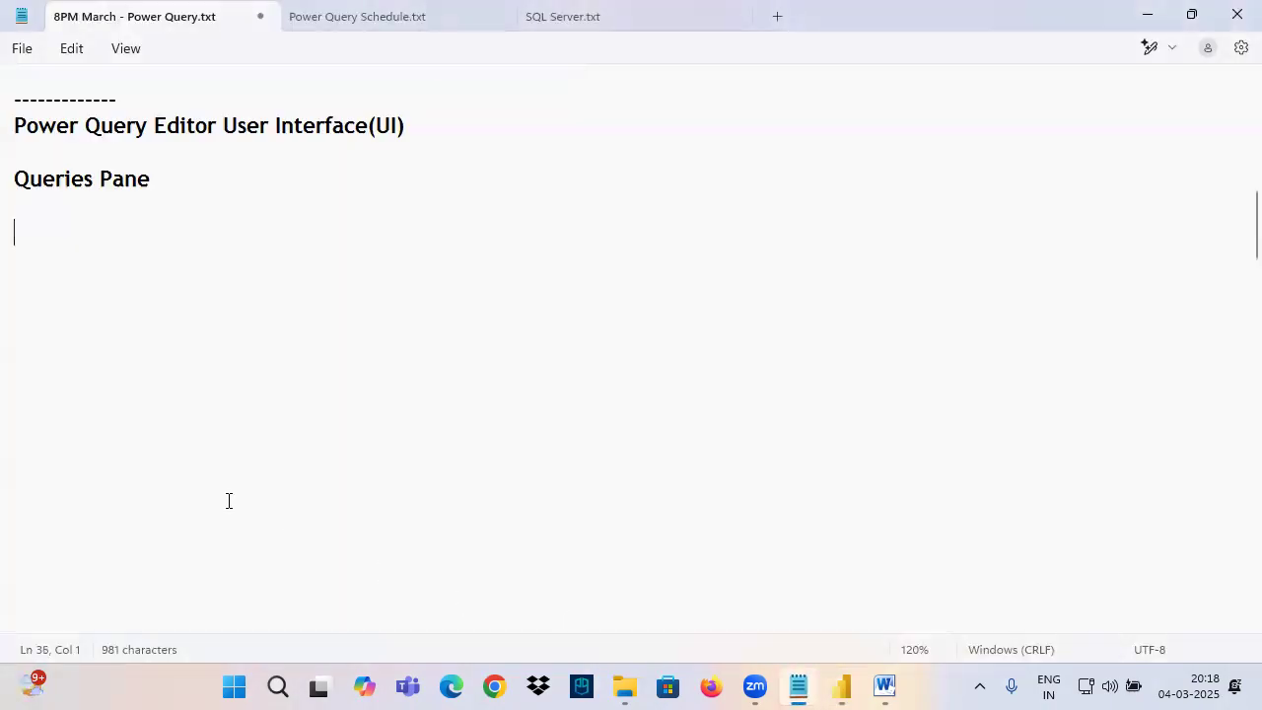
left_click_drag(181, 180, 6, 189)
key("ctrl+c")
left_click(50, 244)
key("ctrl+v")
type("will Contains List of Tables we Brought into P")
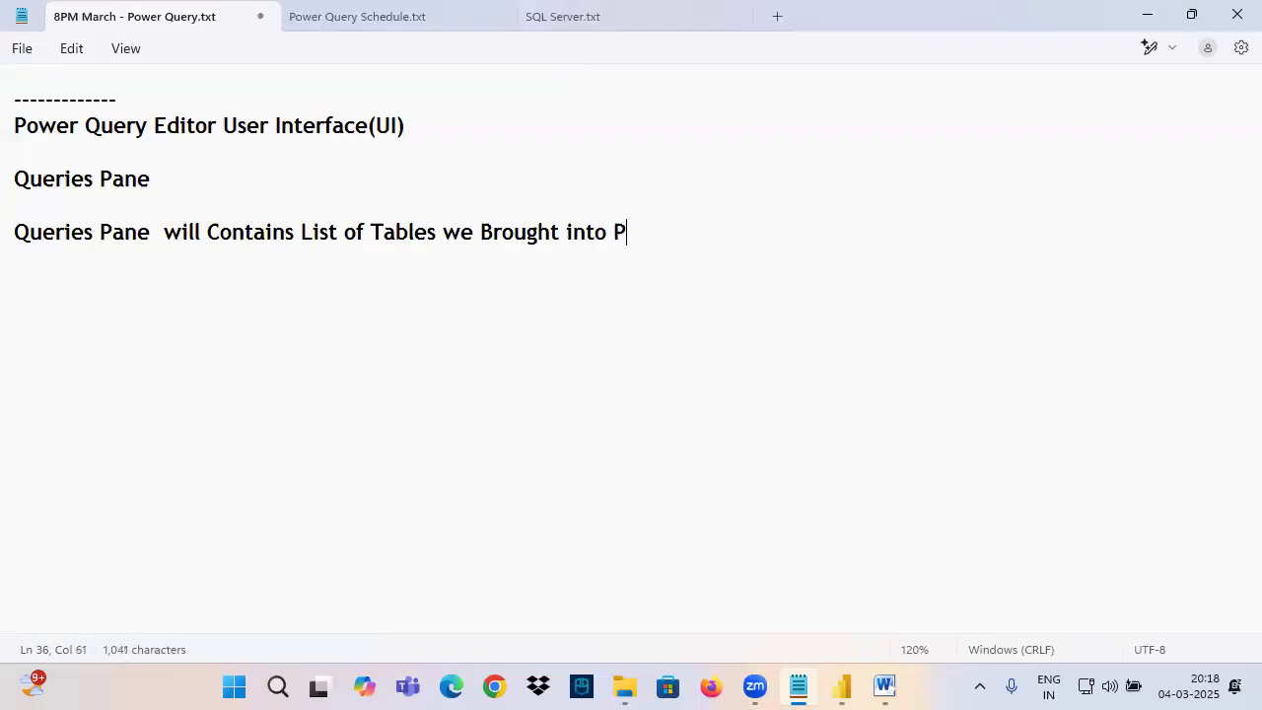
type("ower Query")
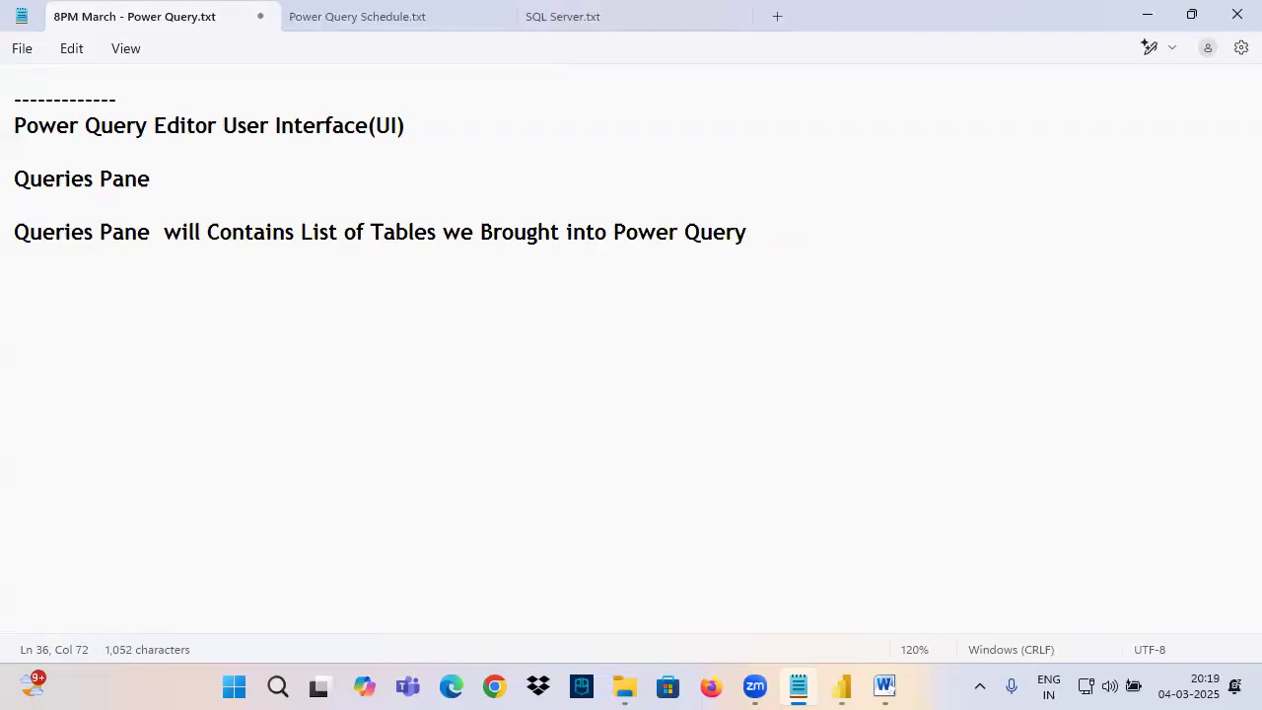
Switch to Power Query Editor, circle the list of loaded queries, and box the Orders query with its data preview.
left_click_drag(498, 232, 528, 234)
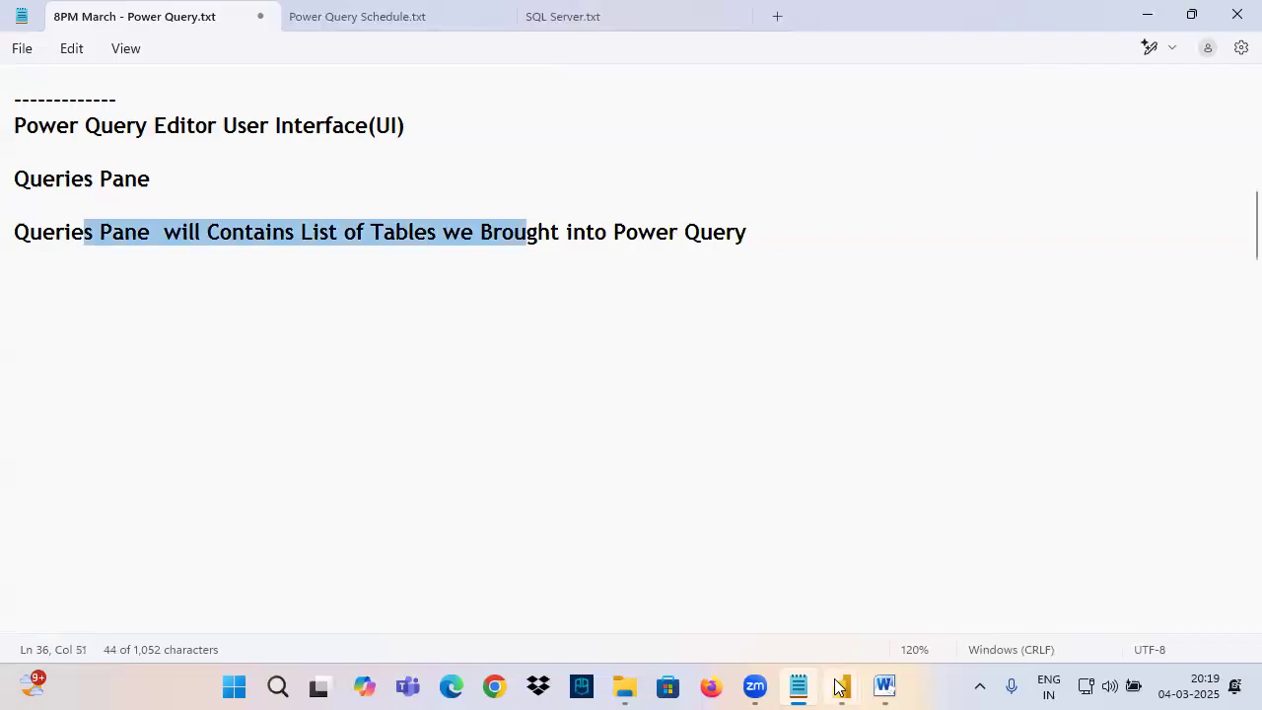
mouse_move(841, 687)
left_click(915, 597)
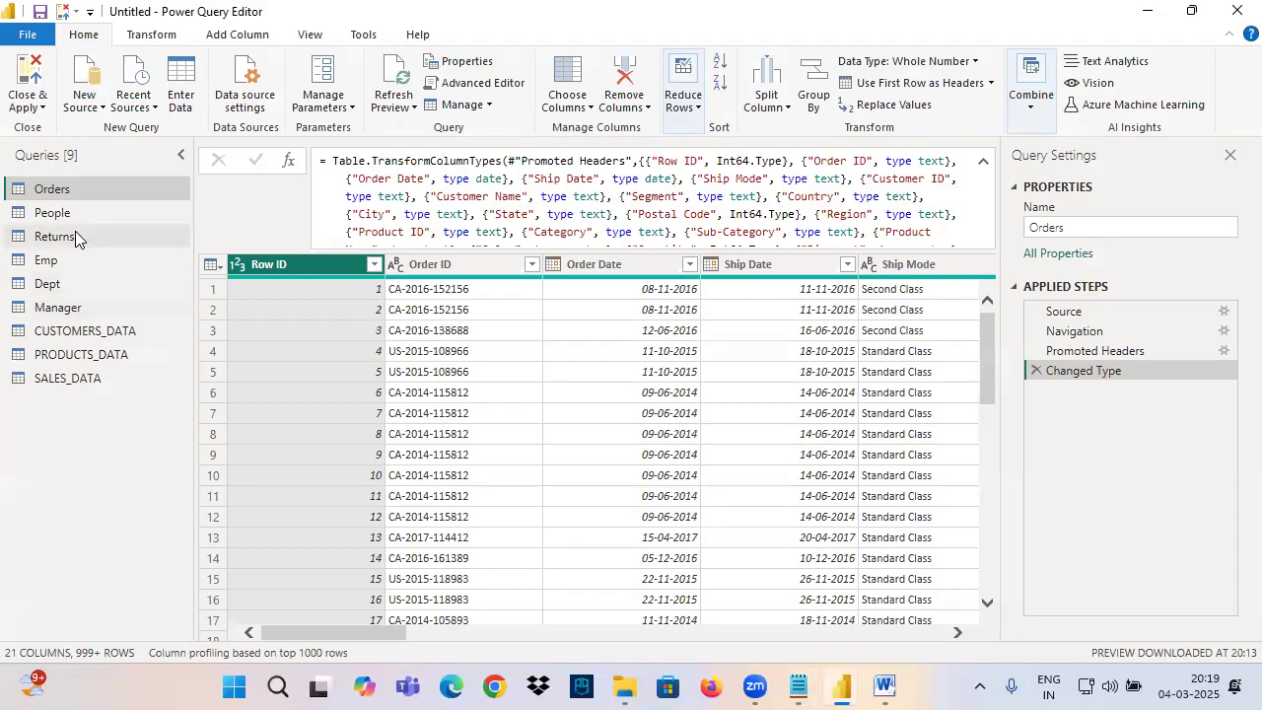
key("ctrl+2")
mouse_move(87, 182)
left_mouse_down()
mouse_move(27, 168)
mouse_move(152, 321)
mouse_move(74, 193)
mouse_move(106, 197)
left_mouse_up()
left_click_drag(21, 225, 113, 219)
left_click_drag(20, 254, 127, 240)
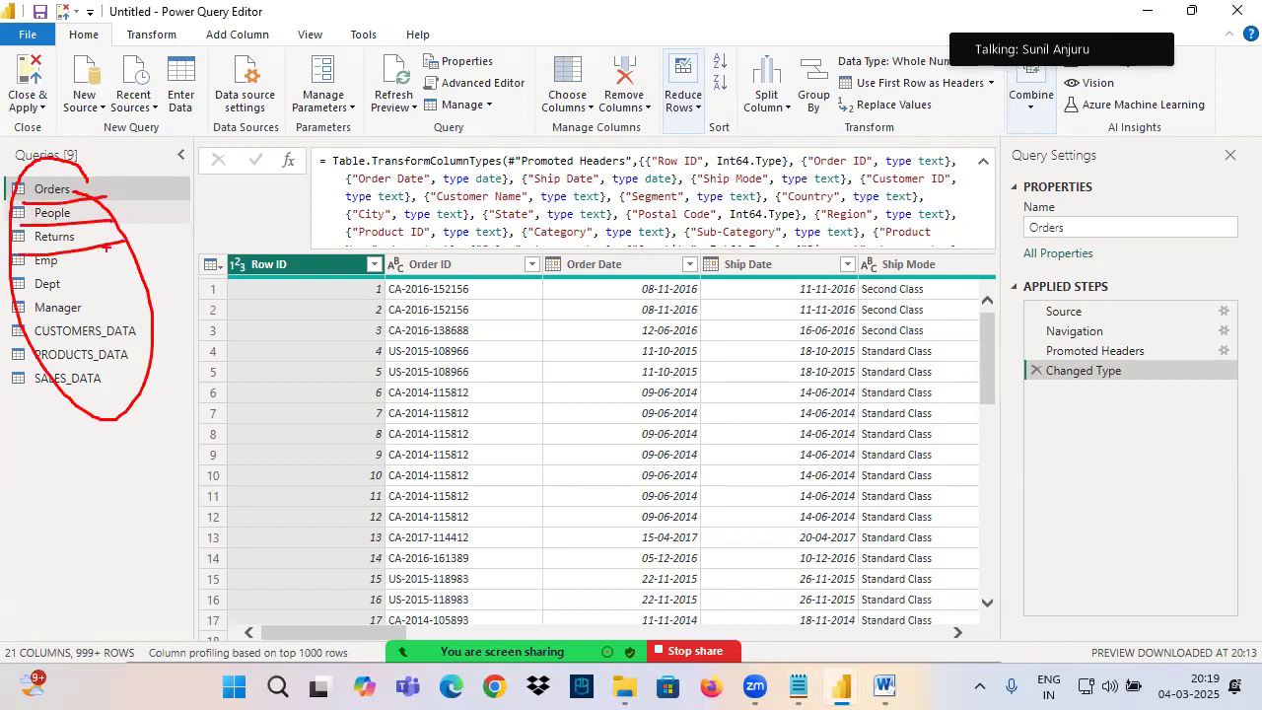
mouse_move(416, 71)
left_mouse_down()
mouse_move(412, 113)
mouse_move(438, 73)
mouse_move(499, 75)
mouse_move(451, 124)
mouse_move(589, 79)
left_mouse_up()
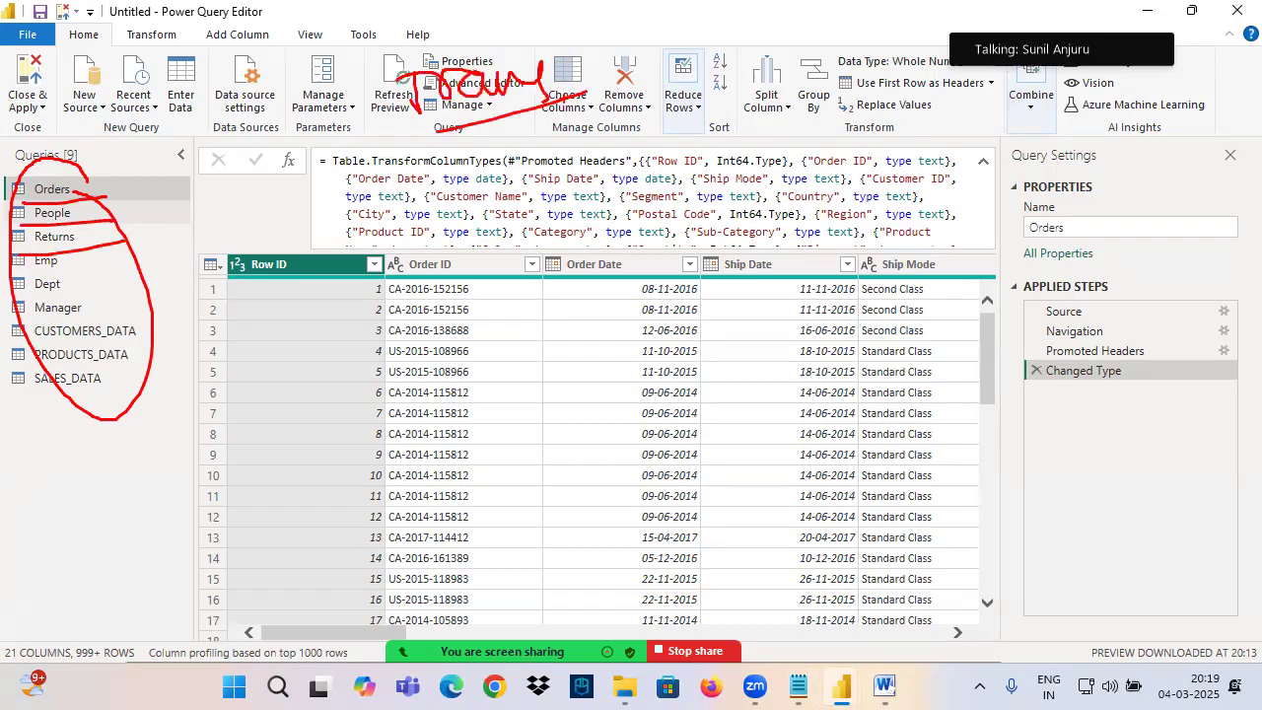
key("Escape")
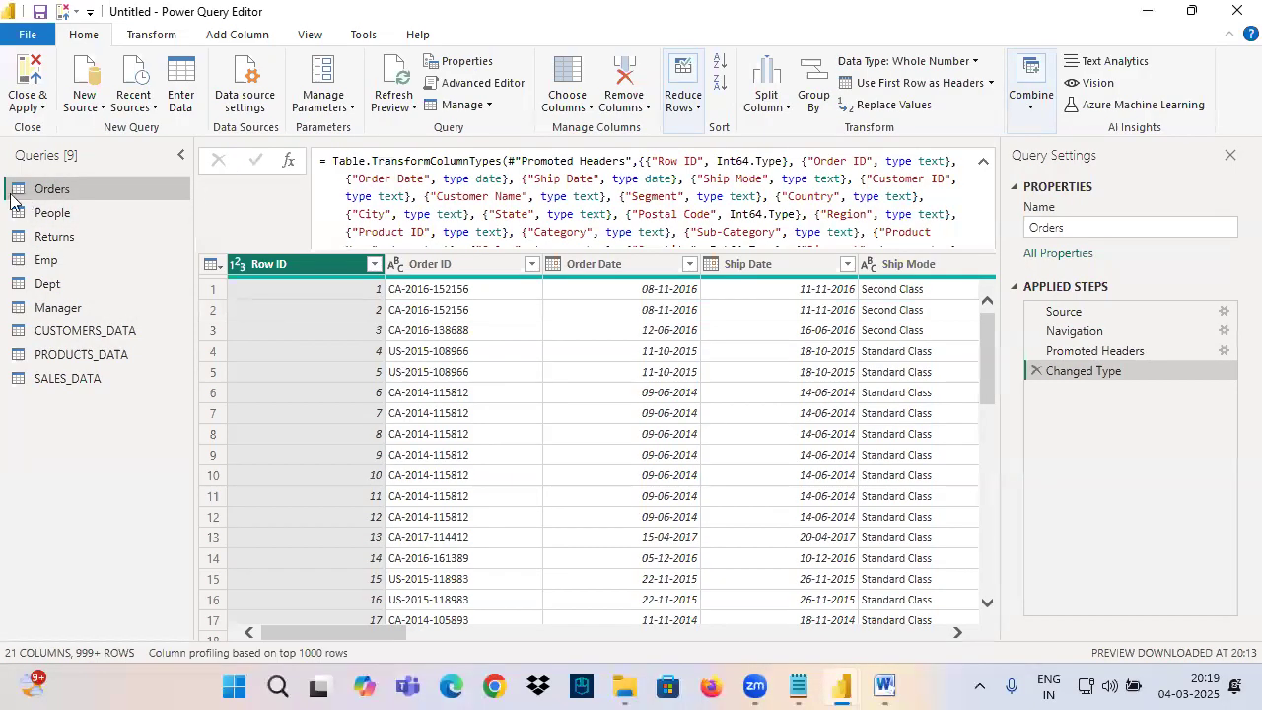
left_click_drag(20, 187, 117, 227)
mouse_move(227, 256)
left_mouse_down()
mouse_move(908, 597)
mouse_move(976, 601)
left_mouse_up()
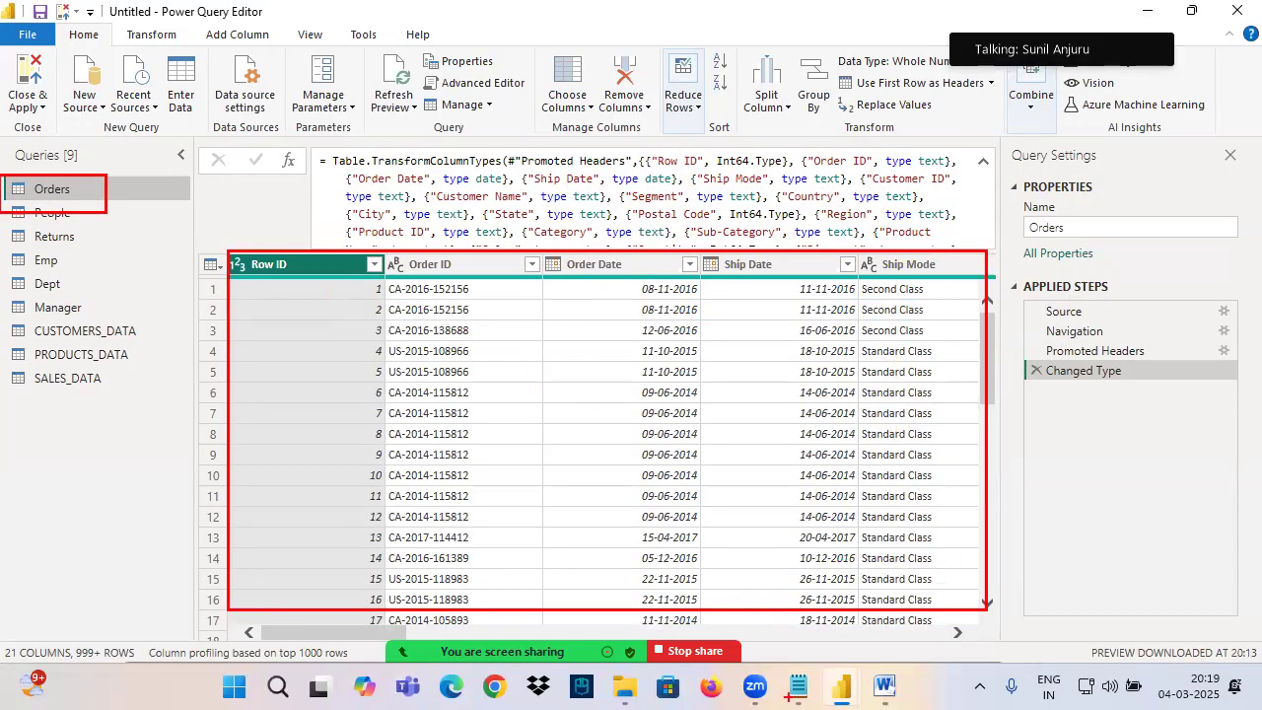
Switch to Notepad, number the Queries Pane heading "1.", and add the heading "2. Data Pane" below its description.
left_click(788, 681)
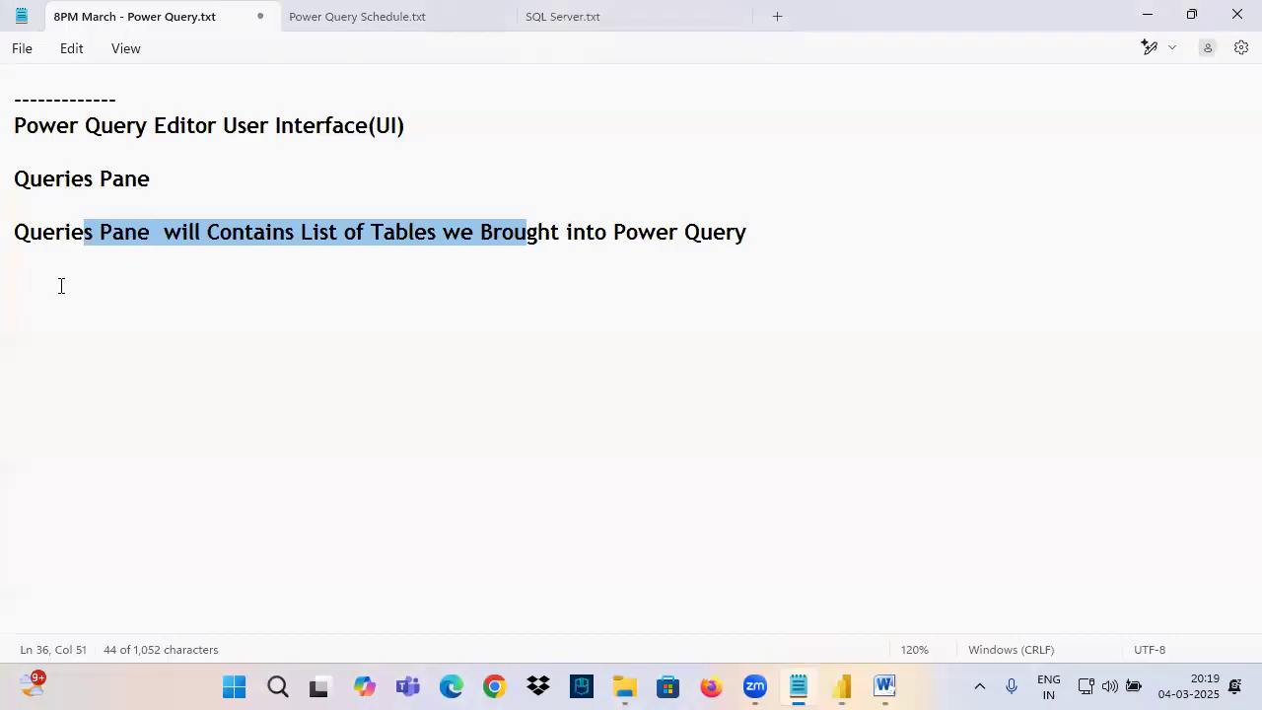
left_click(14, 178)
type("1.")
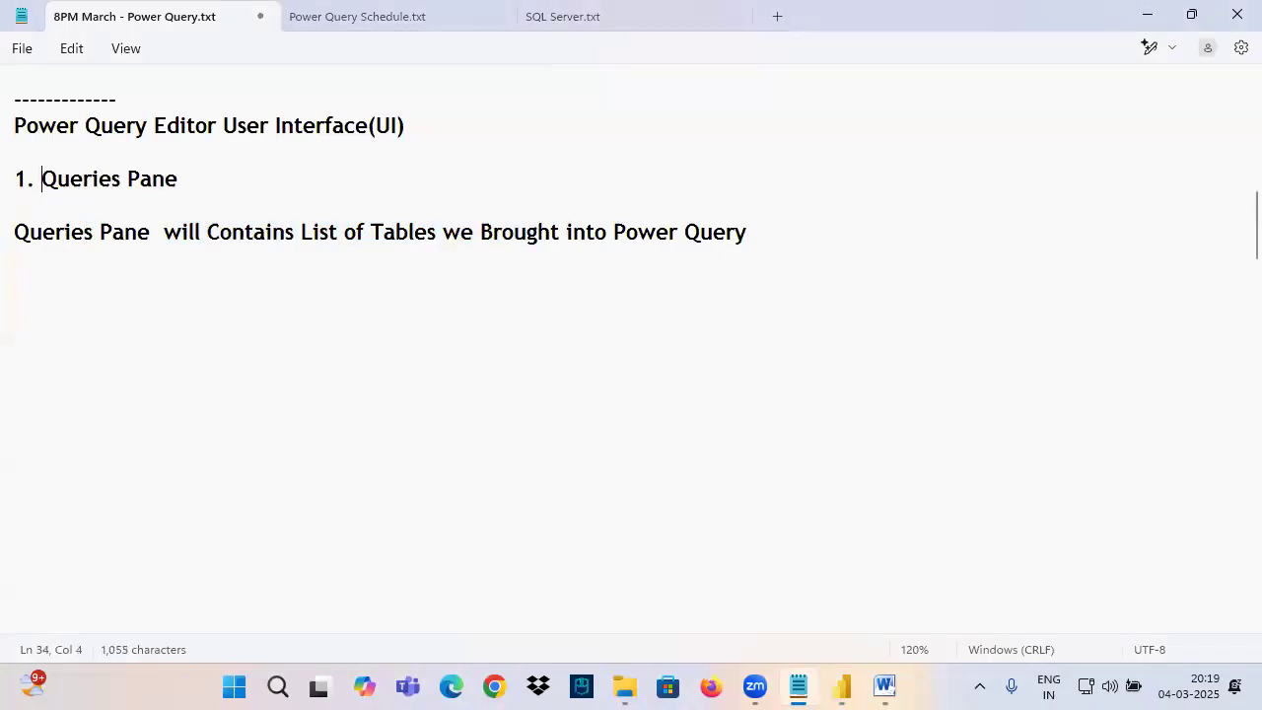
left_click(30, 298)
type("2. Data Pane")
key("Return")
key("Return")
key("Return")
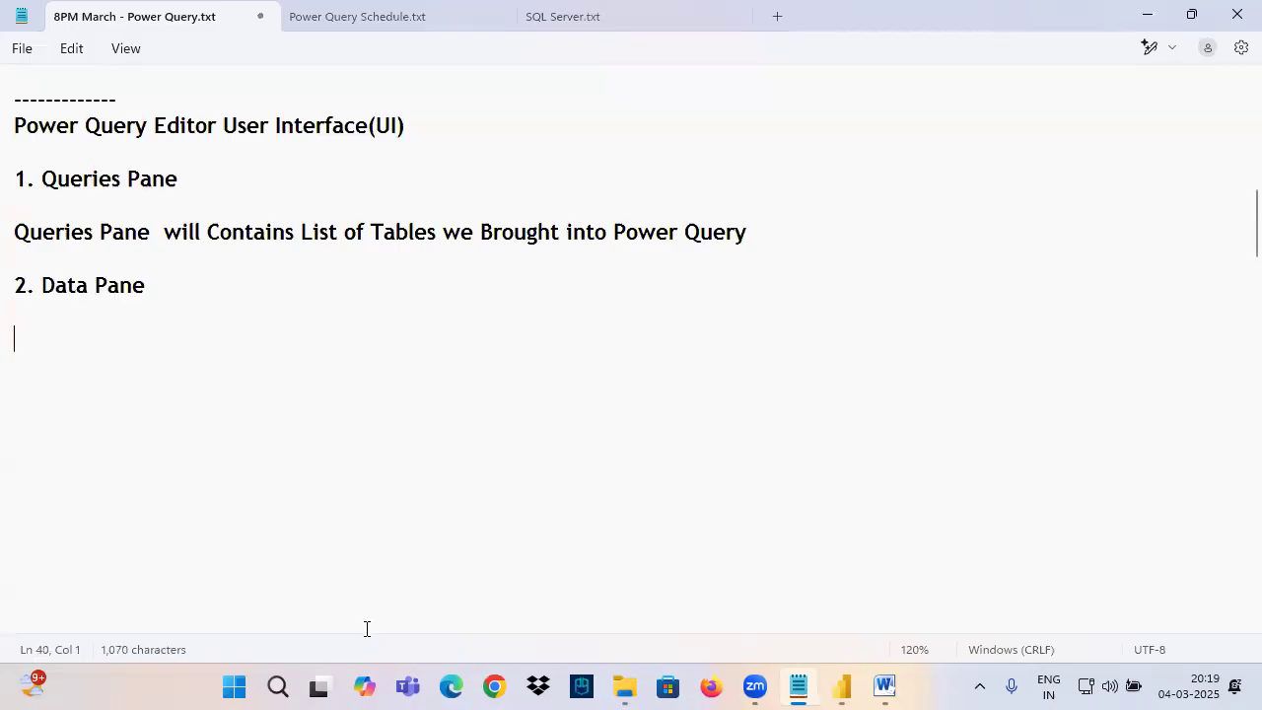
Add the line "Data Pane will Show Selected Table Data" below the Data Pane heading, correcting its misspelled words.
left_click_drag(153, 287, 34, 287)
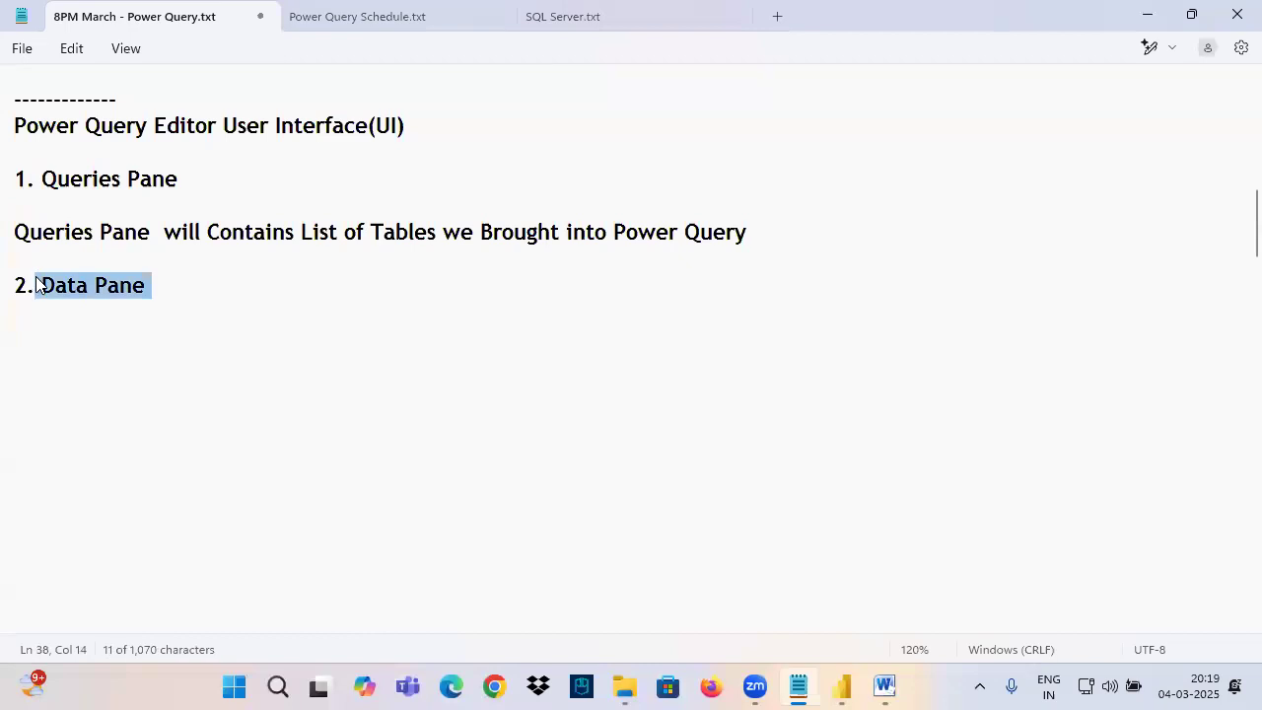
key("ctrl+c")
left_click(48, 333)
key("ctrl+v")
type("will Show Slelected Tbale Data")
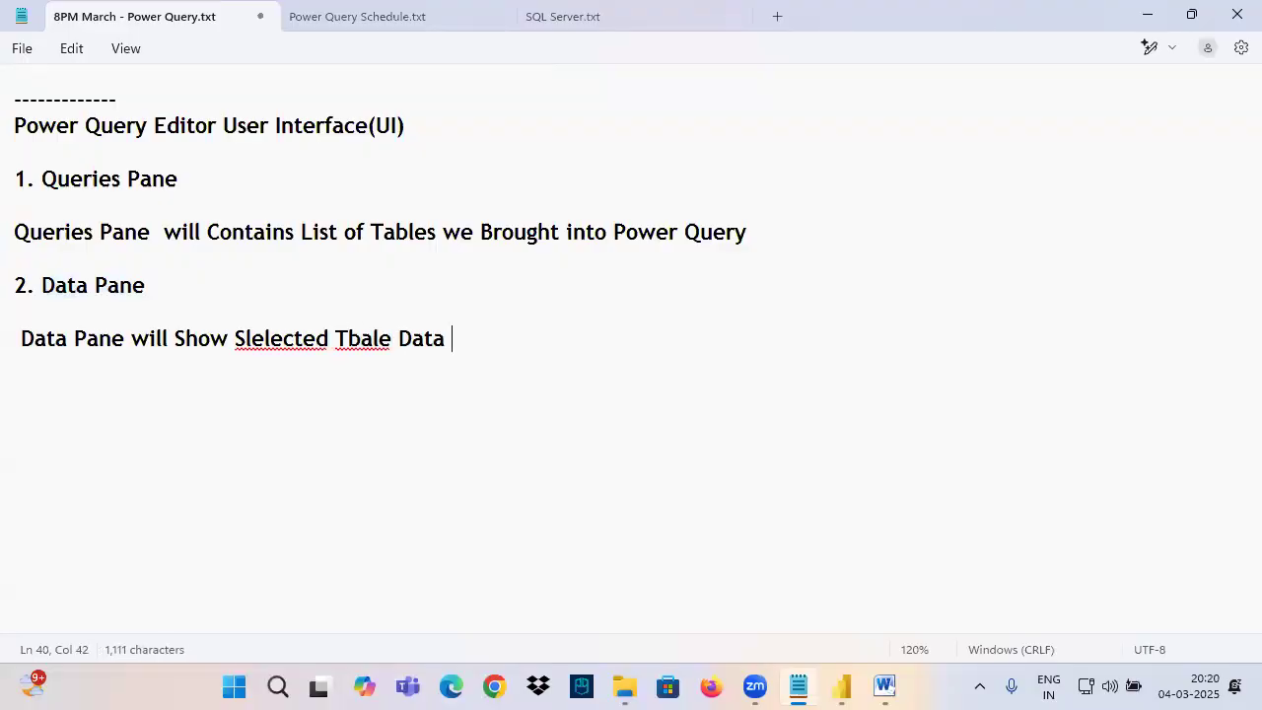
left_click(267, 338)
left_click(282, 373)
left_click(345, 338)
left_click(365, 379)
Switch to Power Query Editor, examine a Ship Date value and column in the Orders data preview, and box the preview.
mouse_move(851, 684)
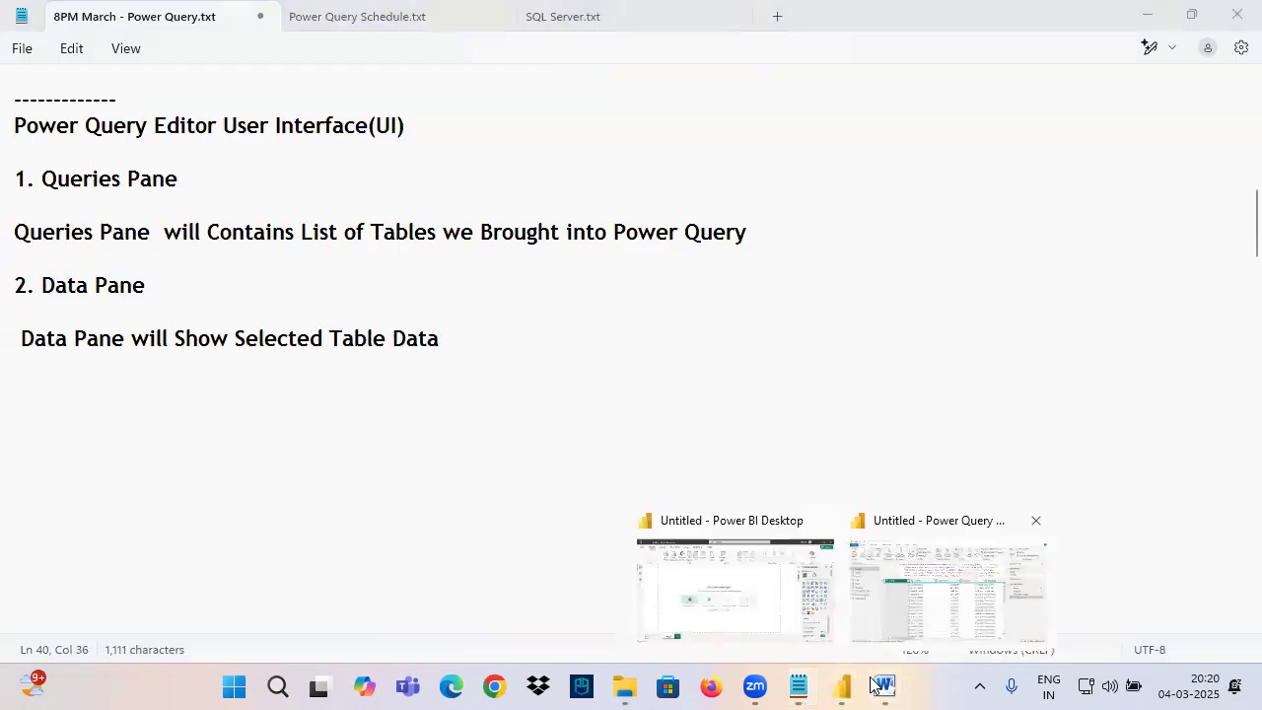
left_click(953, 582)
left_click(725, 372)
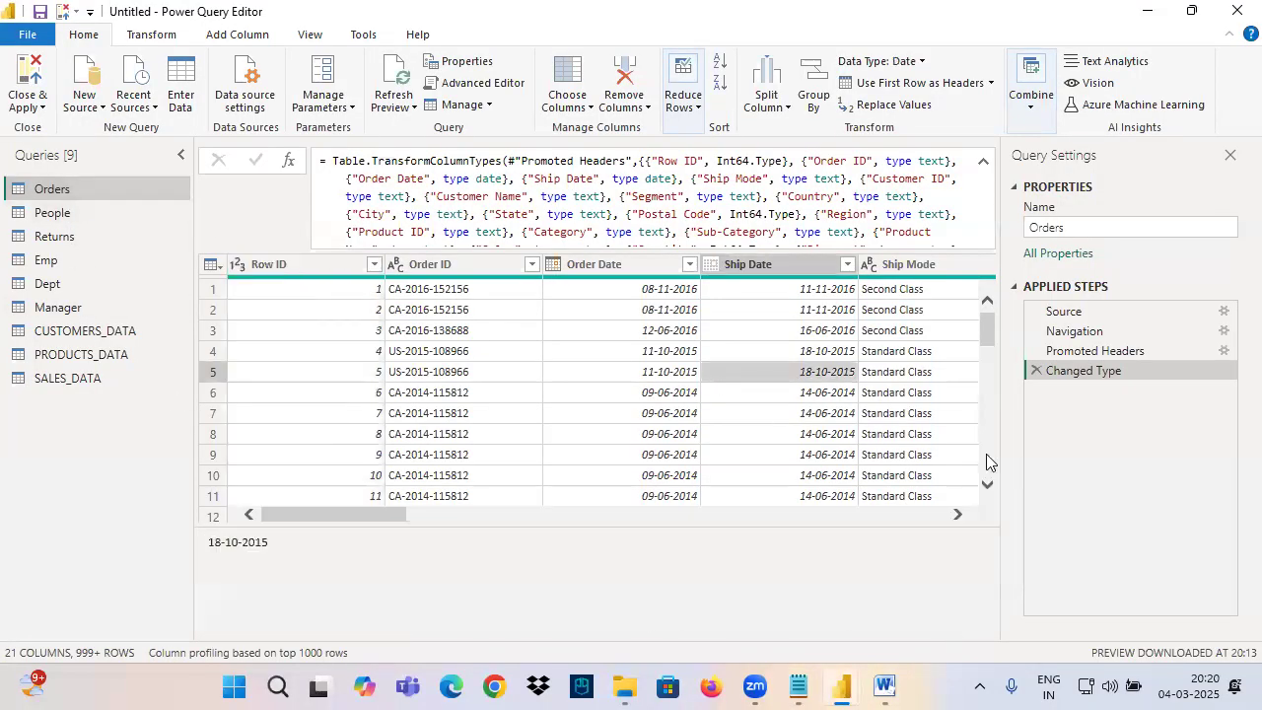
left_click(769, 271)
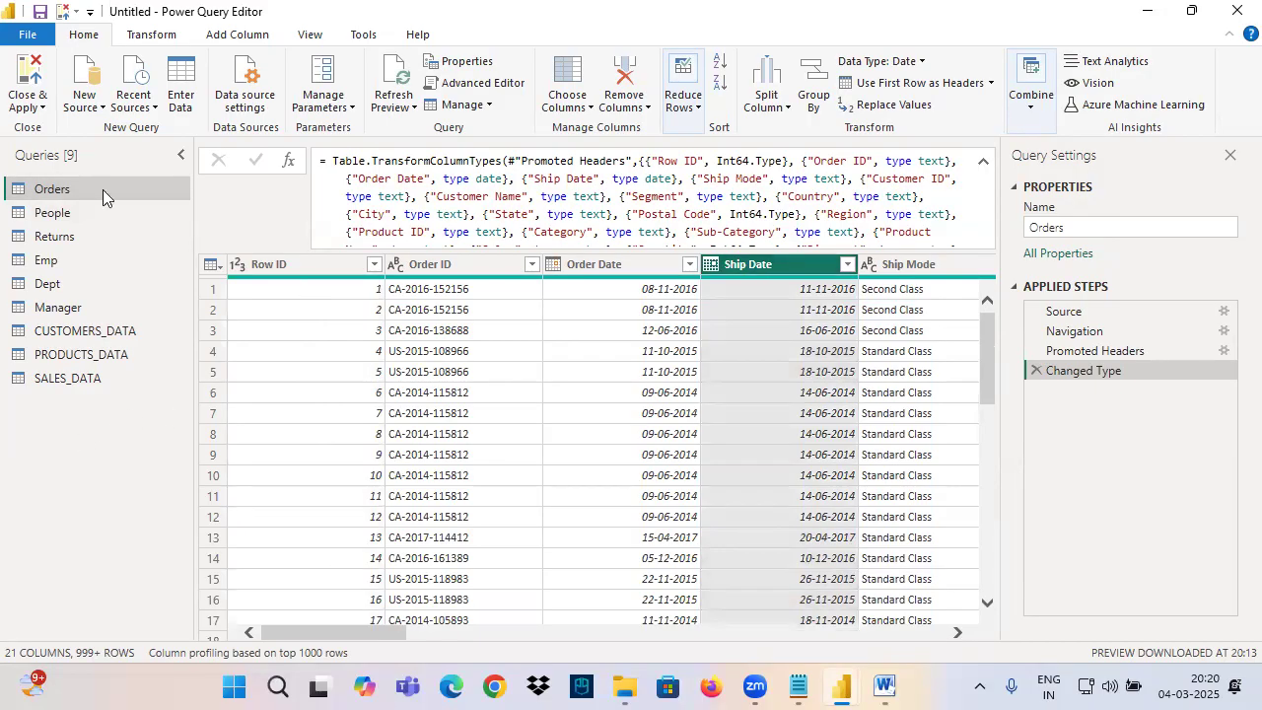
left_click(279, 265, "ctrl")
mouse_move(215, 250)
left_mouse_down()
mouse_move(515, 449)
mouse_move(976, 639)
left_mouse_up()
Display the Emp query, box its data preview, and return to the Orders query.
left_click(46, 259)
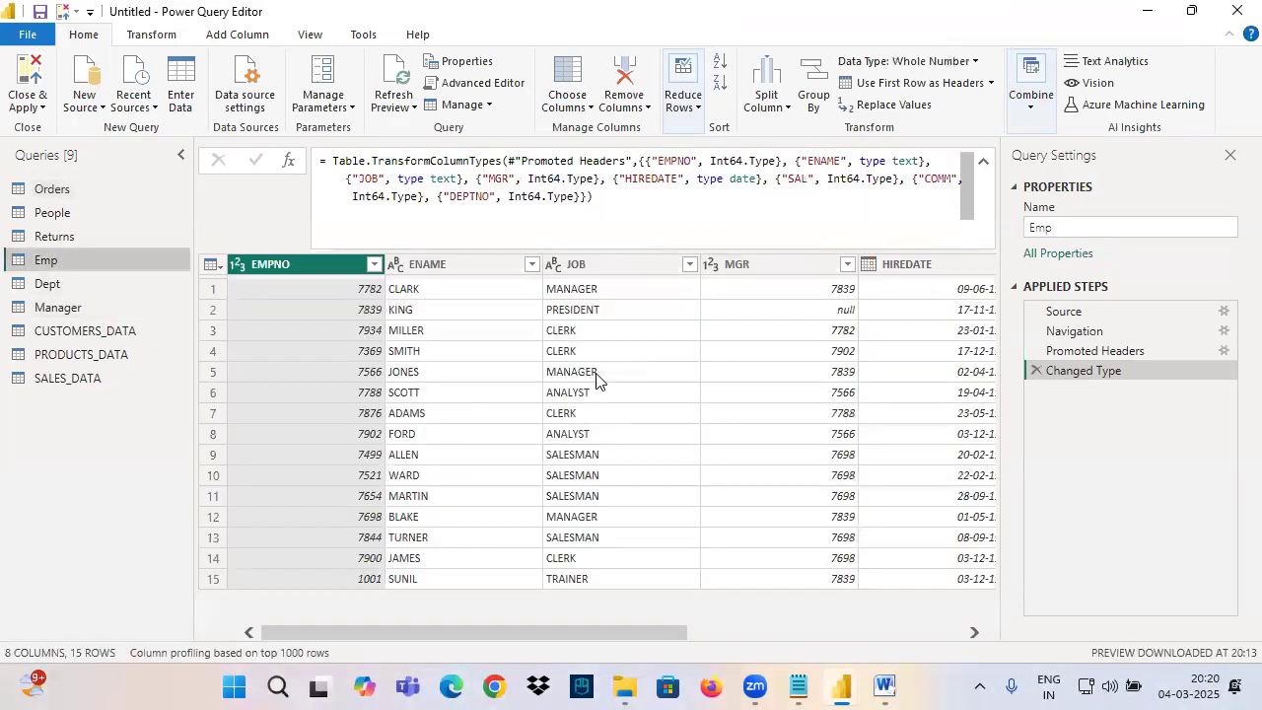
mouse_move(213, 249)
left_mouse_down()
mouse_move(289, 374)
mouse_move(983, 575)
mouse_move(1026, 599)
left_mouse_up()
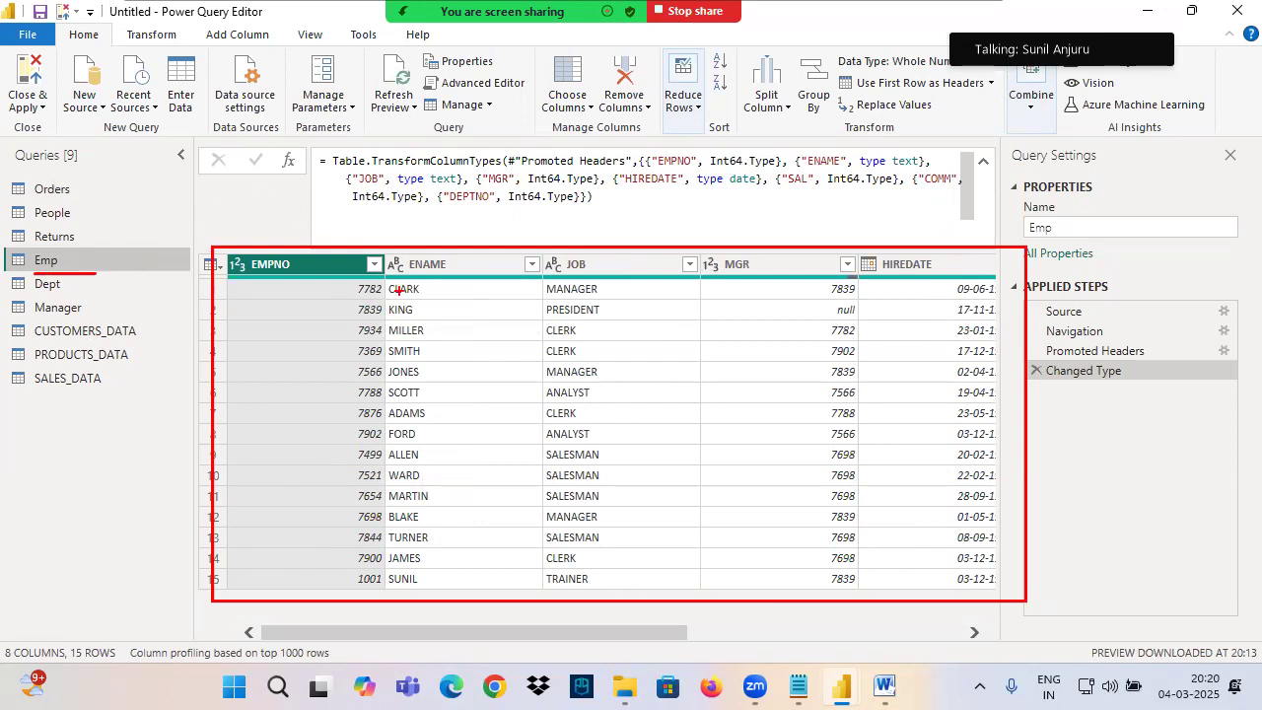
left_click(50, 188)
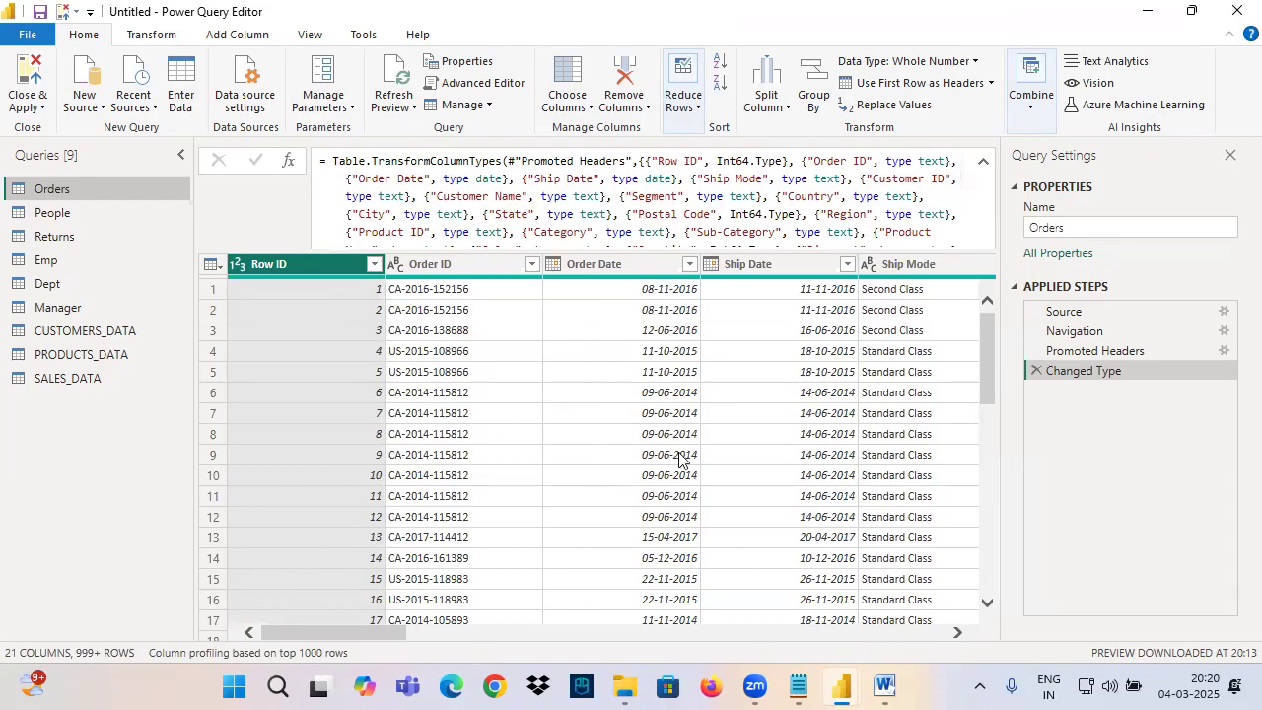
Switch to the Power BI Architecture document in Word and annotate Visuals(Report) with an arrow and the underlined note "Cust full Name".
left_click(884, 687)
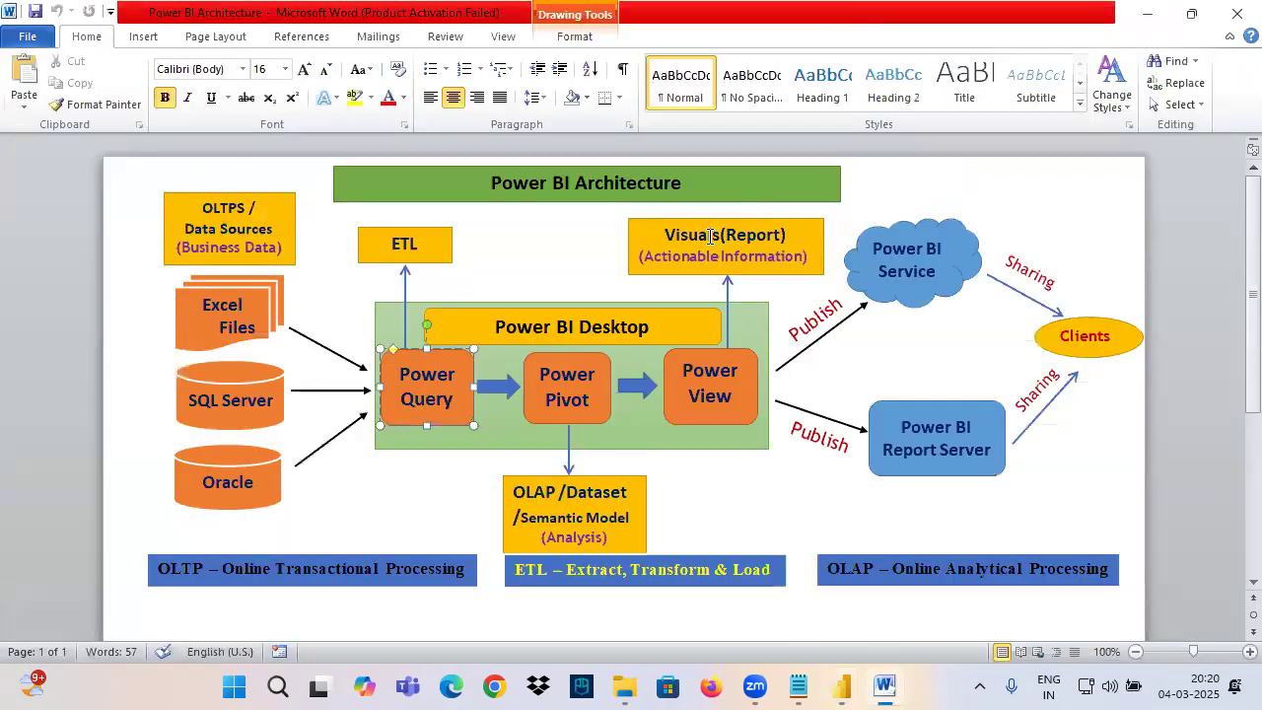
mouse_move(662, 242)
left_mouse_down()
mouse_move(751, 236)
mouse_move(687, 223)
left_mouse_up()
mouse_move(746, 164)
left_mouse_down()
mouse_move(798, 158)
mouse_move(826, 130)
mouse_move(846, 143)
mouse_move(877, 123)
mouse_move(966, 116)
left_mouse_up()
left_click_drag(779, 205, 986, 120)
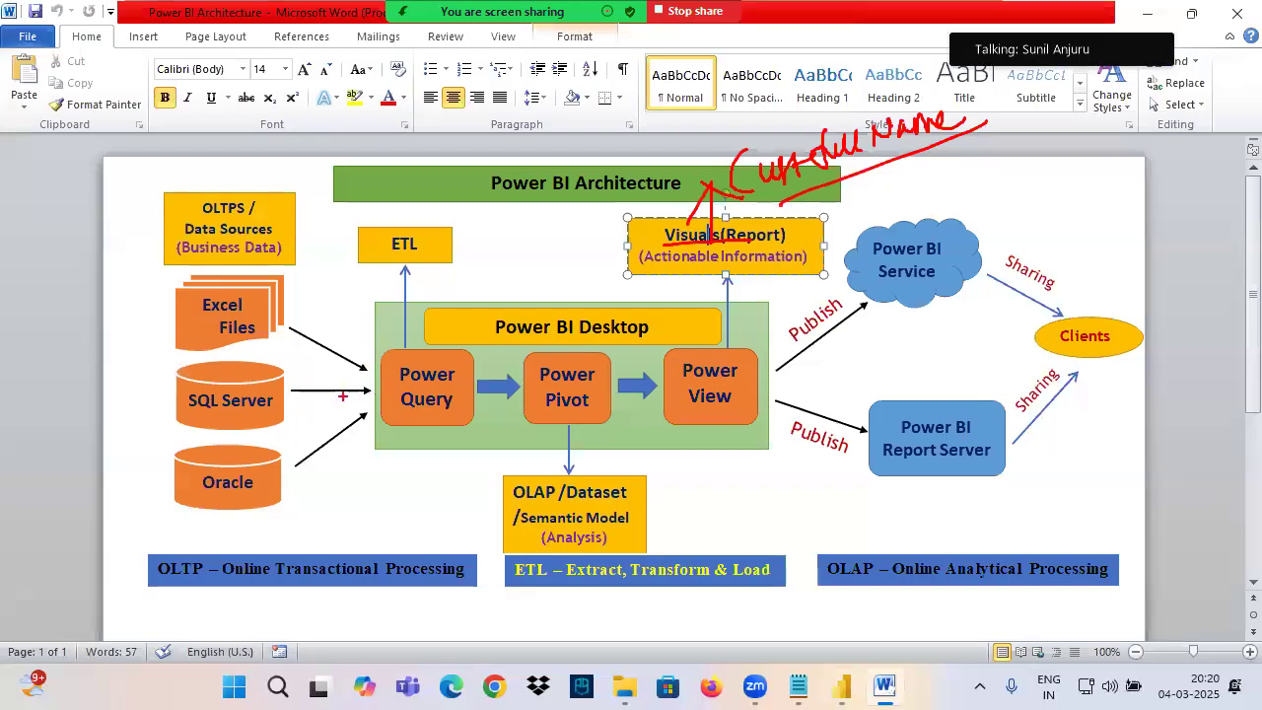
Circle SQL Server and Power Query on the architecture diagram and draw connecting strokes between them.
mouse_move(282, 371)
left_mouse_down()
mouse_move(183, 366)
mouse_move(294, 422)
mouse_move(202, 370)
mouse_move(96, 381)
left_mouse_up()
mouse_move(131, 363)
left_mouse_down()
mouse_move(63, 401)
mouse_move(176, 424)
left_mouse_up()
mouse_move(443, 348)
left_mouse_down()
mouse_move(378, 372)
mouse_move(464, 353)
left_mouse_up()
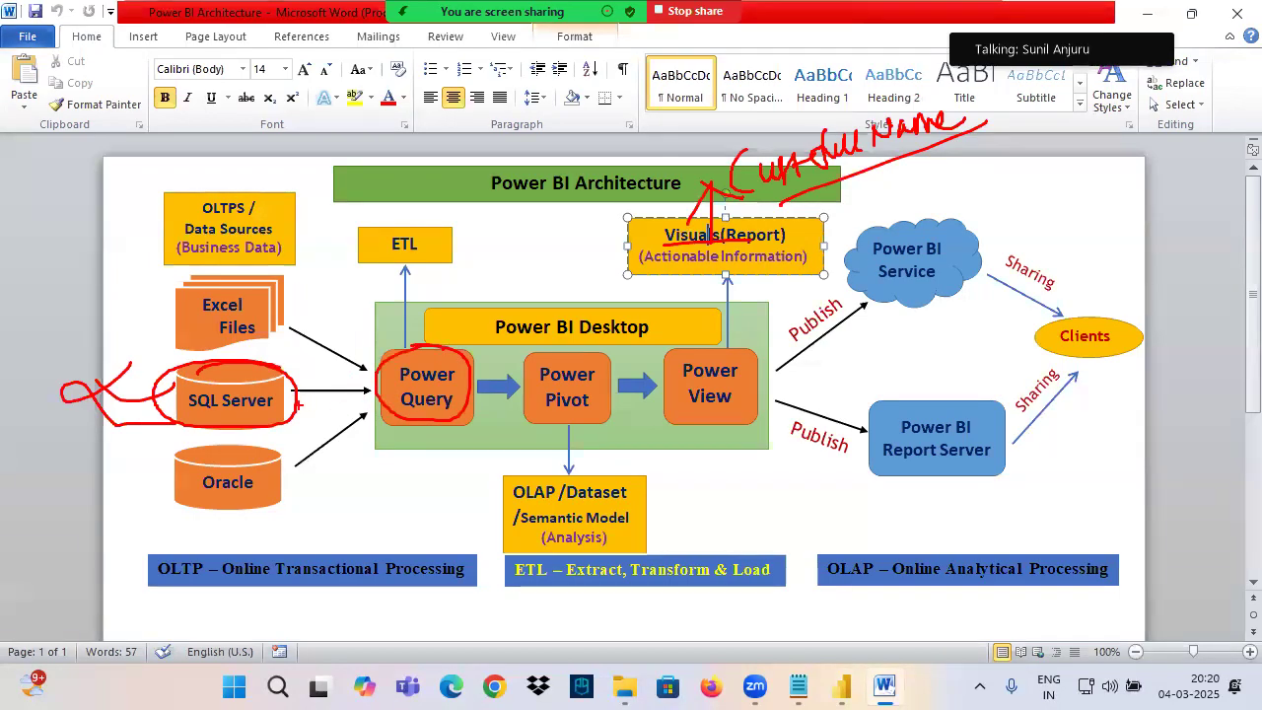
left_click_drag(288, 391, 463, 406)
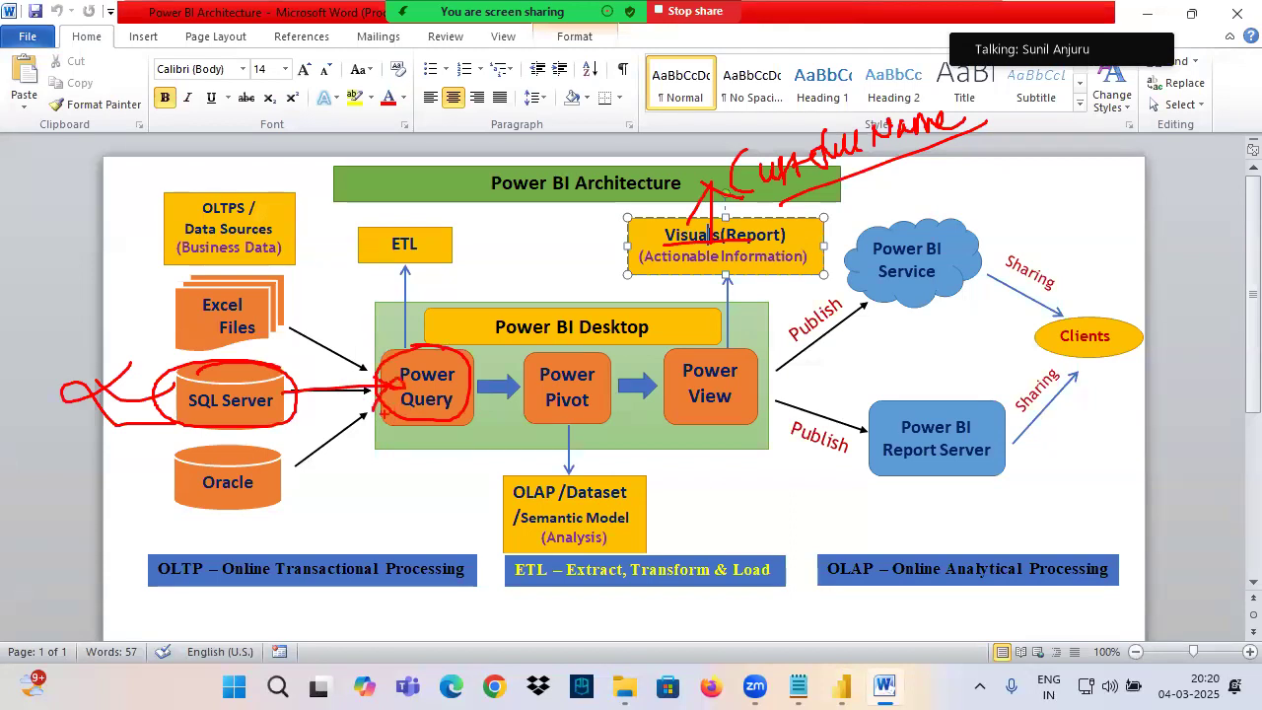
mouse_move(280, 395)
left_mouse_down()
mouse_move(408, 393)
mouse_move(382, 430)
left_mouse_up()
left_click_drag(447, 350, 439, 358)
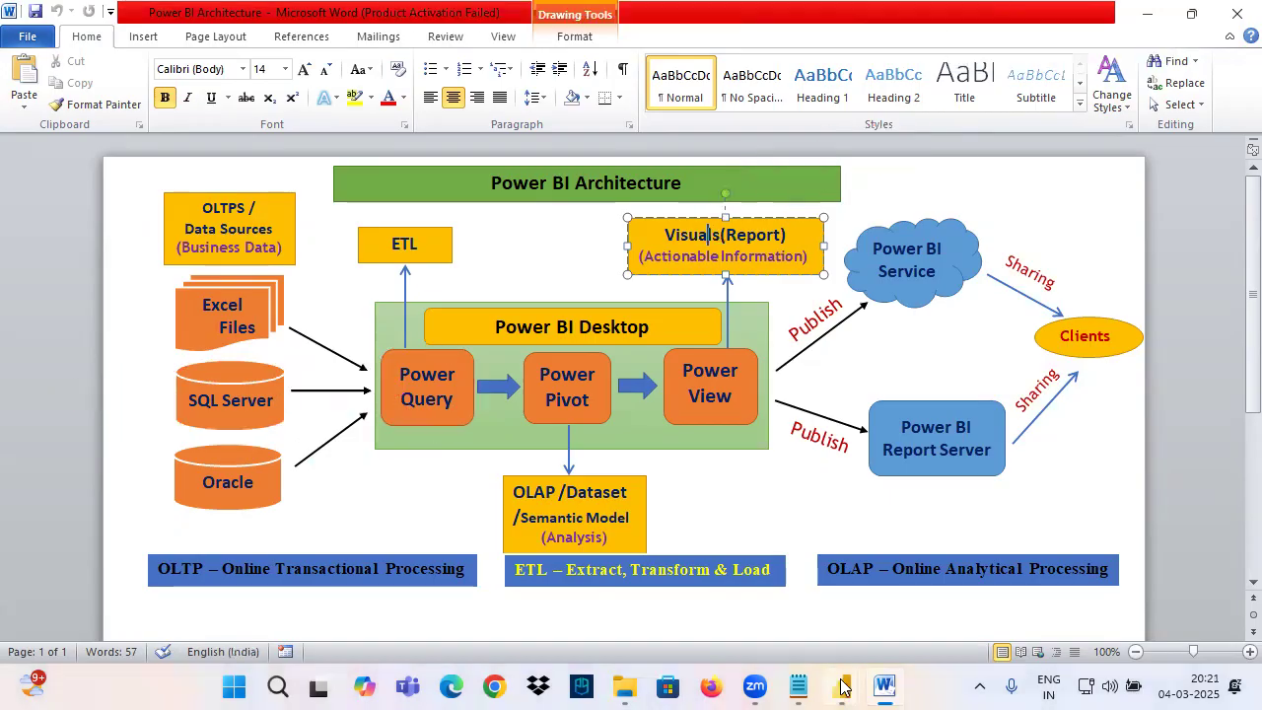
Switch to Power Query Editor, display the CUSTOMERS_DATA query, and mark its data preview with a box.
left_click(842, 687)
left_click(922, 611)
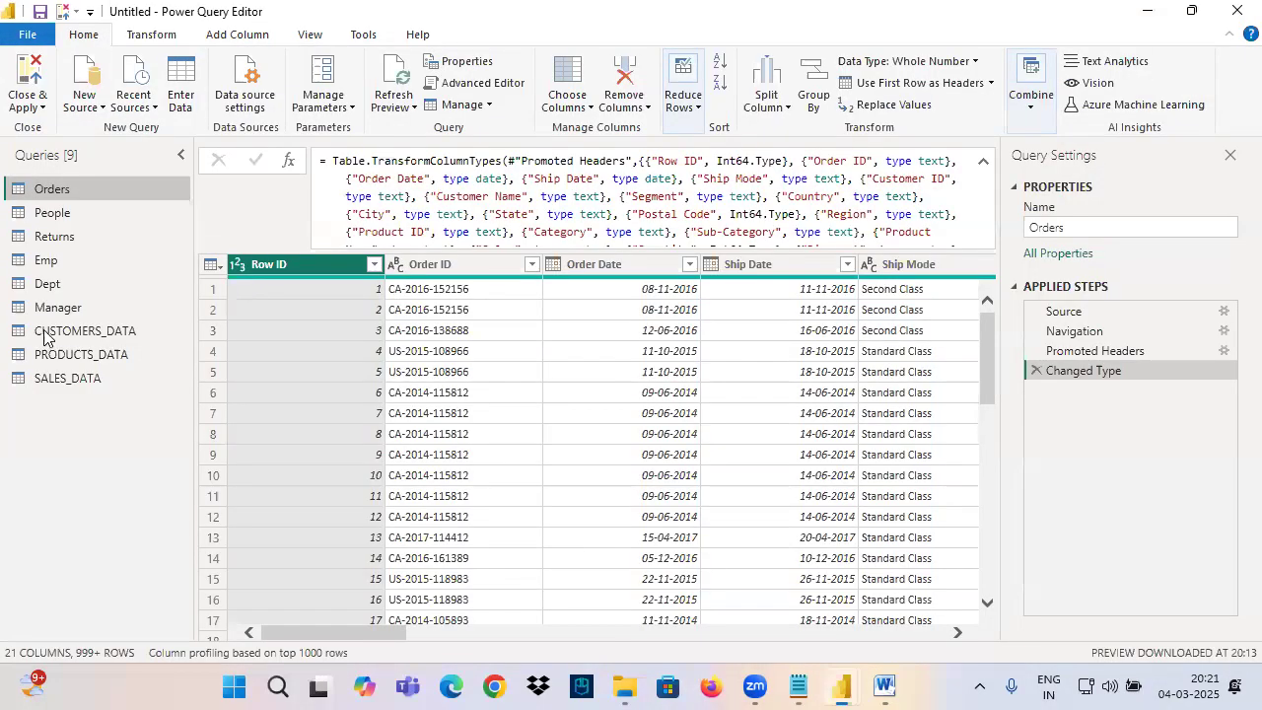
left_click(71, 333)
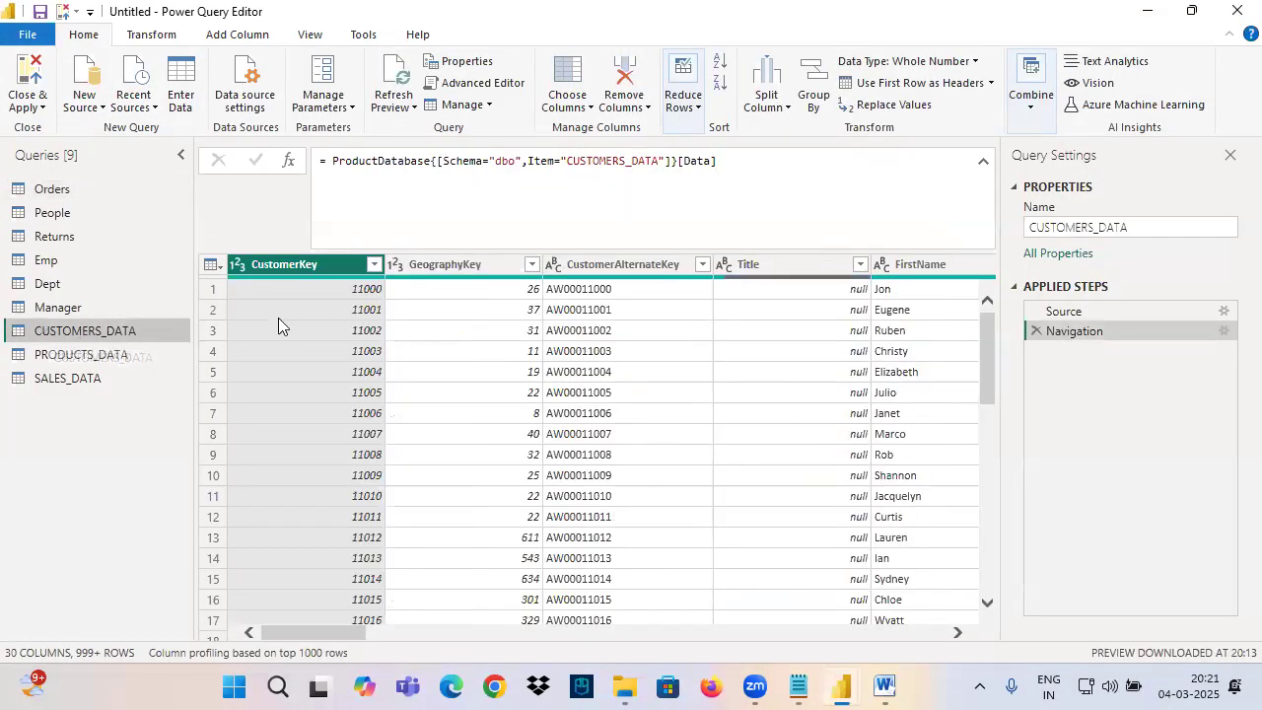
left_click_drag(225, 238, 985, 635)
left_click_drag(588, 105, 617, 249)
left_click_drag(574, 209, 639, 258)
left_click_drag(652, 180, 596, 299)
Examine the MiddleName and LastName columns and the income-related columns further along in CUSTOMERS_DATA.
left_click_drag(327, 631, 414, 632)
left_click(373, 436)
left_click(532, 284)
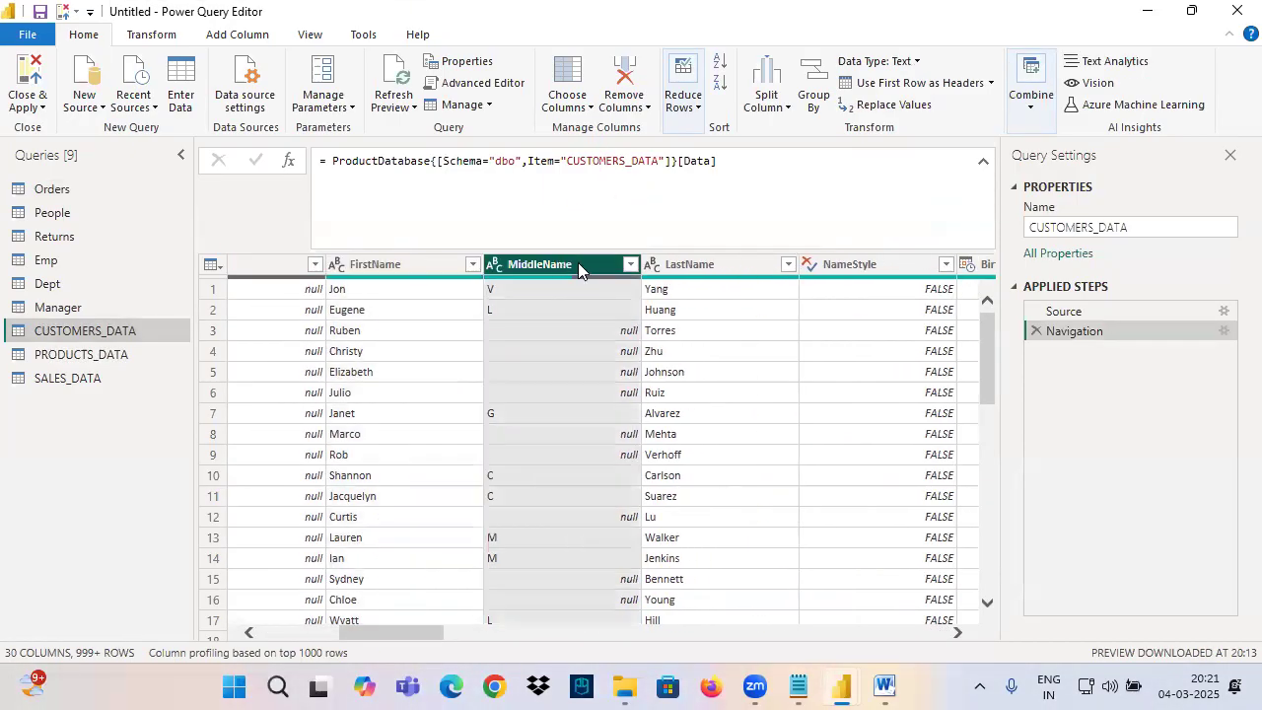
left_click(700, 276)
left_click_drag(422, 636, 601, 637)
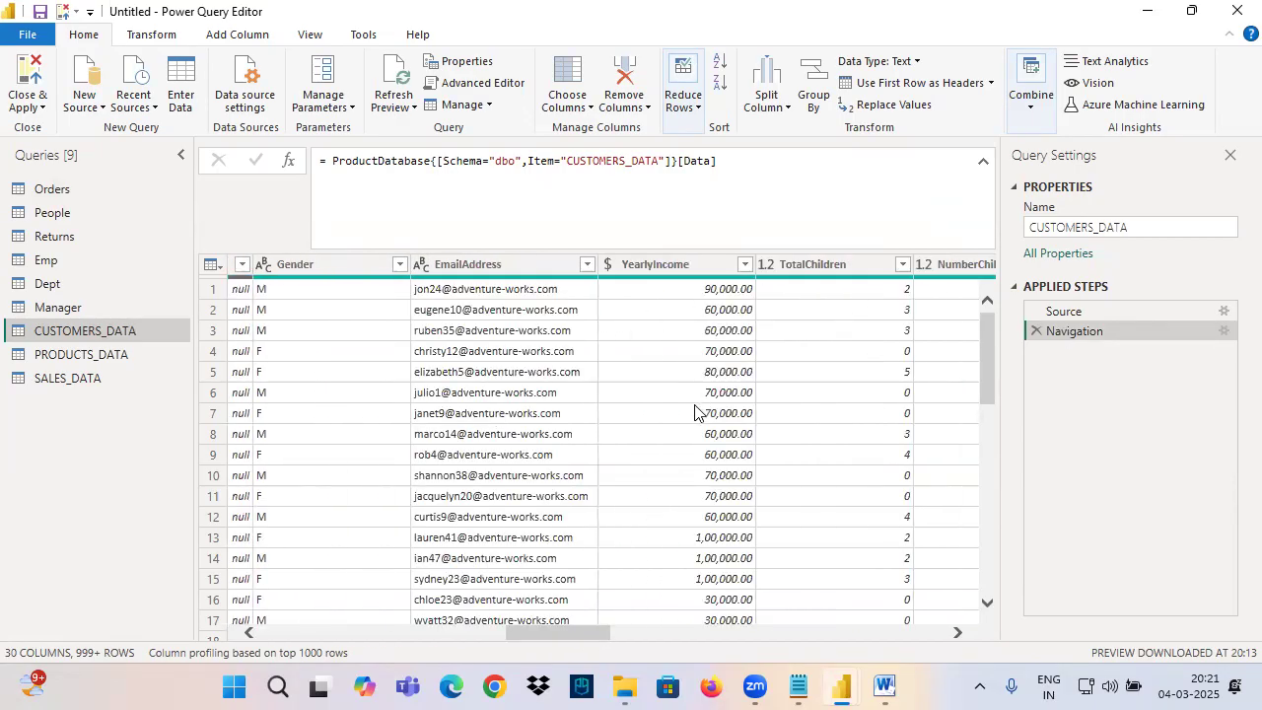
Underline the CUSTOMERS_DATA query, cross through its preview, draw an arrow from the query to the preview, and box the preview.
key("ctrl+2")
left_click_drag(30, 336, 151, 336)
left_click_drag(557, 251, 296, 500)
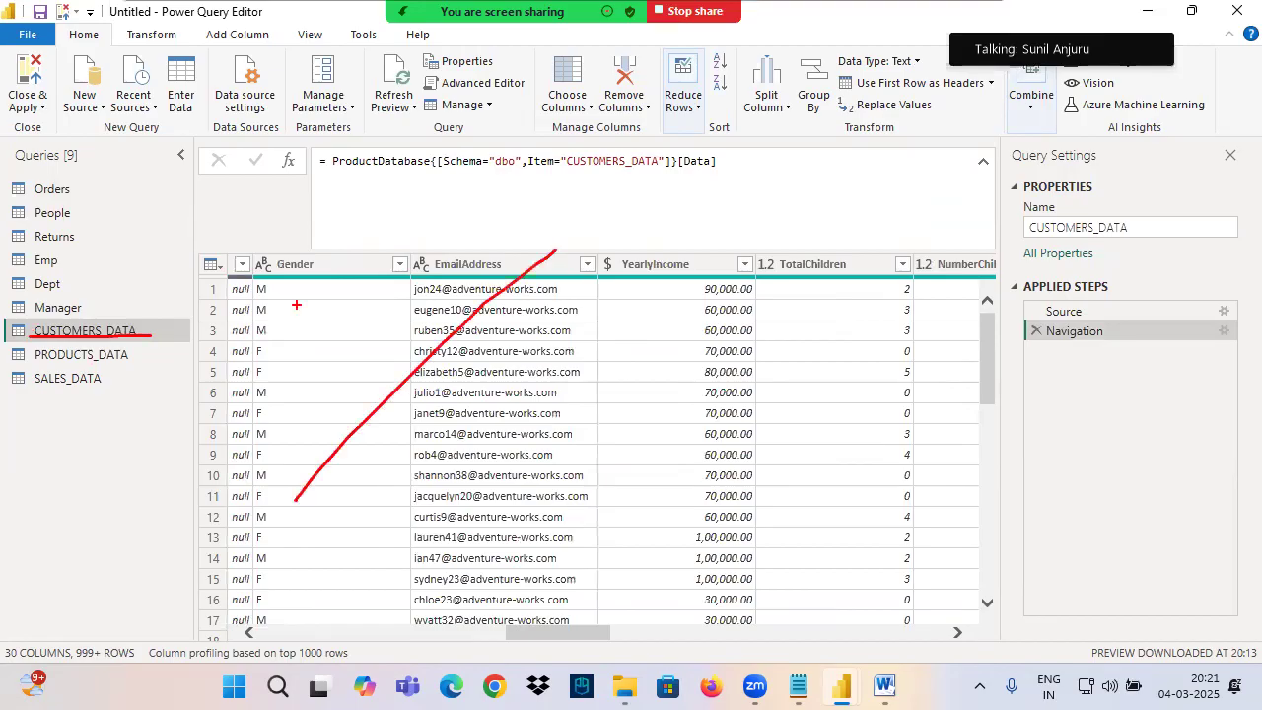
left_click_drag(298, 301, 700, 578)
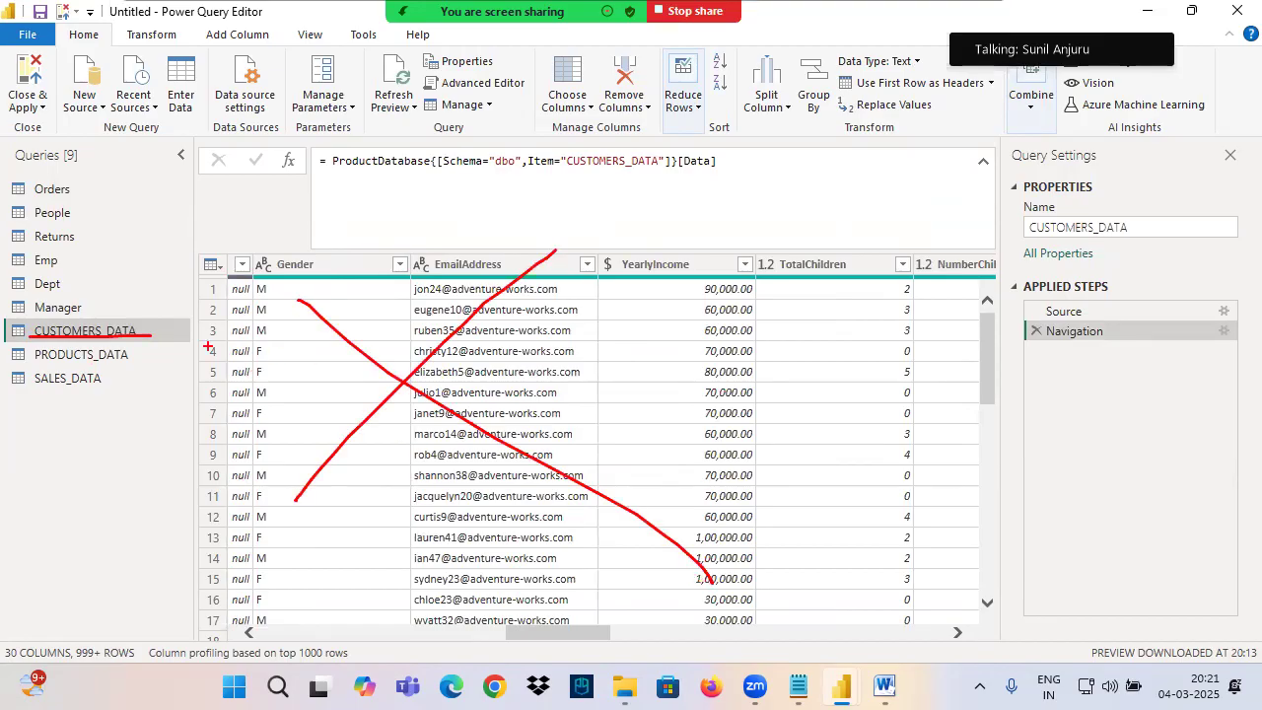
mouse_move(31, 345)
left_mouse_down()
mouse_move(127, 340)
mouse_move(133, 229)
mouse_move(276, 253)
mouse_move(320, 293)
left_mouse_up()
left_click_drag(308, 236, 317, 291)
mouse_move(226, 257)
left_mouse_down()
mouse_move(440, 418)
mouse_move(986, 623)
left_mouse_up()
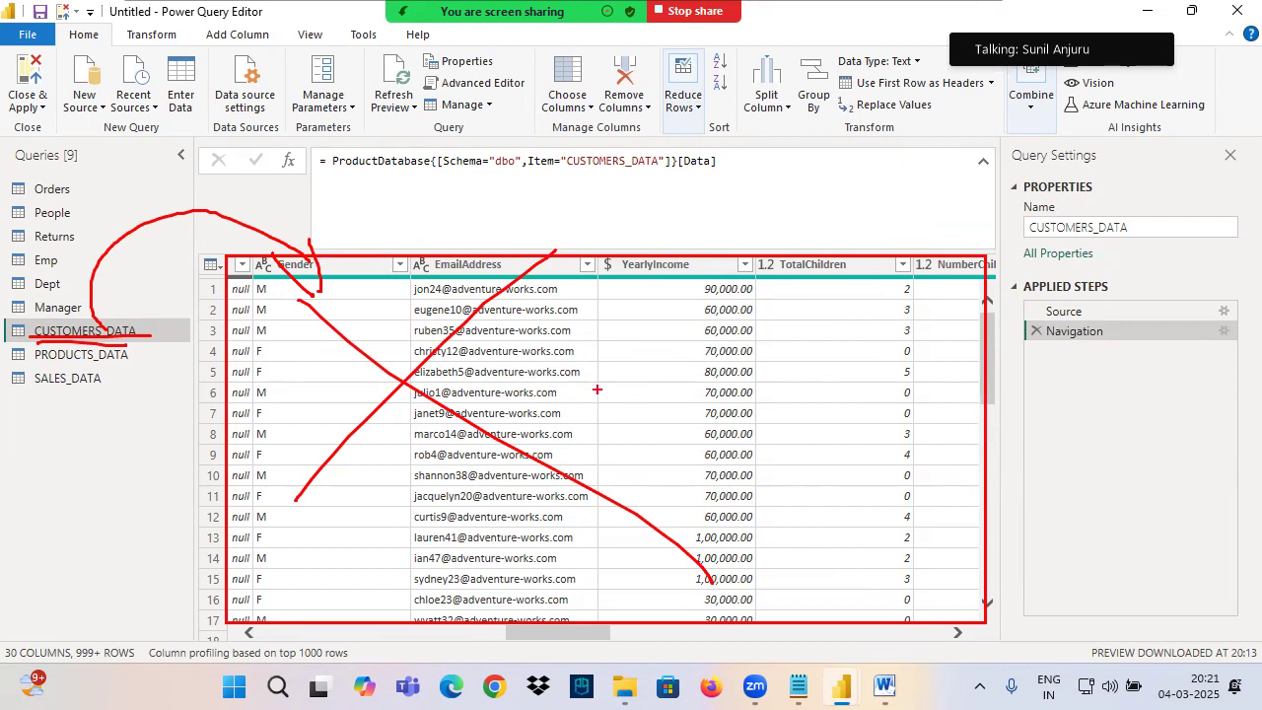
Clear the annotations, switch to Notepad, and append "/ Results Pane" to the "2. Data Pane" heading.
key("Escape")
left_click(798, 687)
double_click(132, 299)
left_click(260, 305)
type("/ Results")
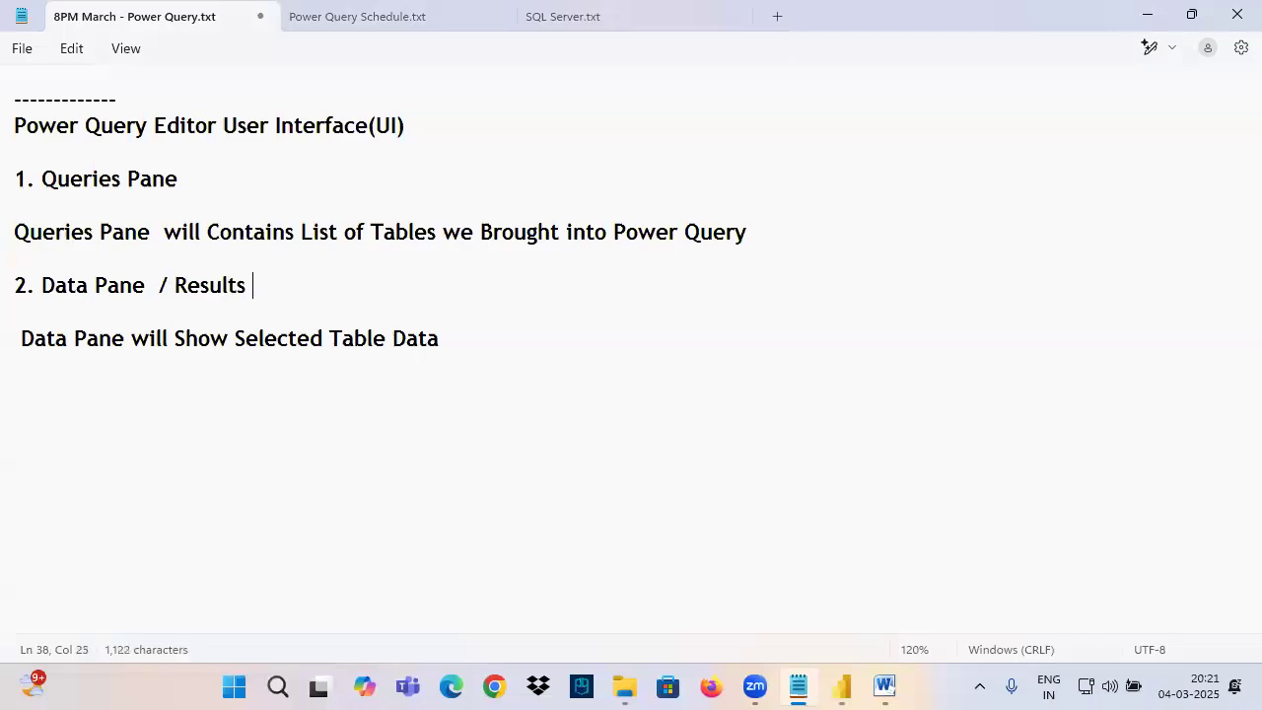
type(" Pane")
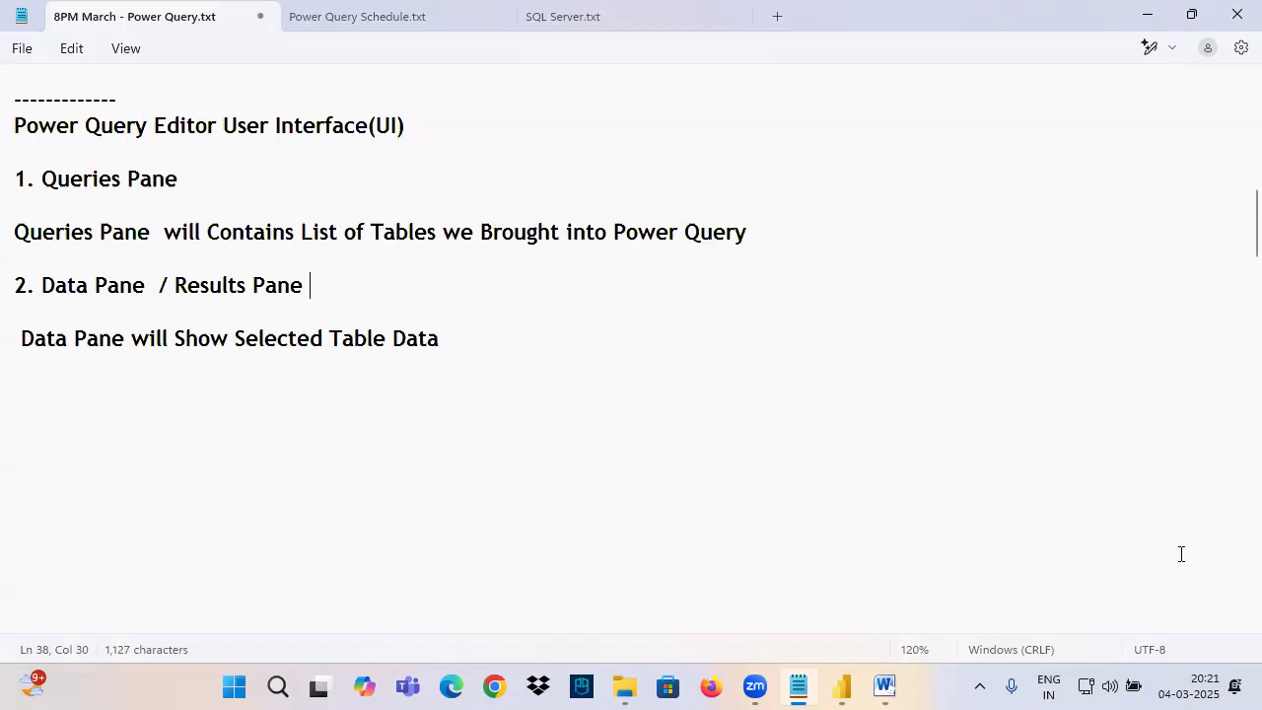
Switch to Power Query Editor and display the PRODUCTS_DATA query's columns around EnglishProductName.
mouse_move(842, 684)
left_click(944, 582)
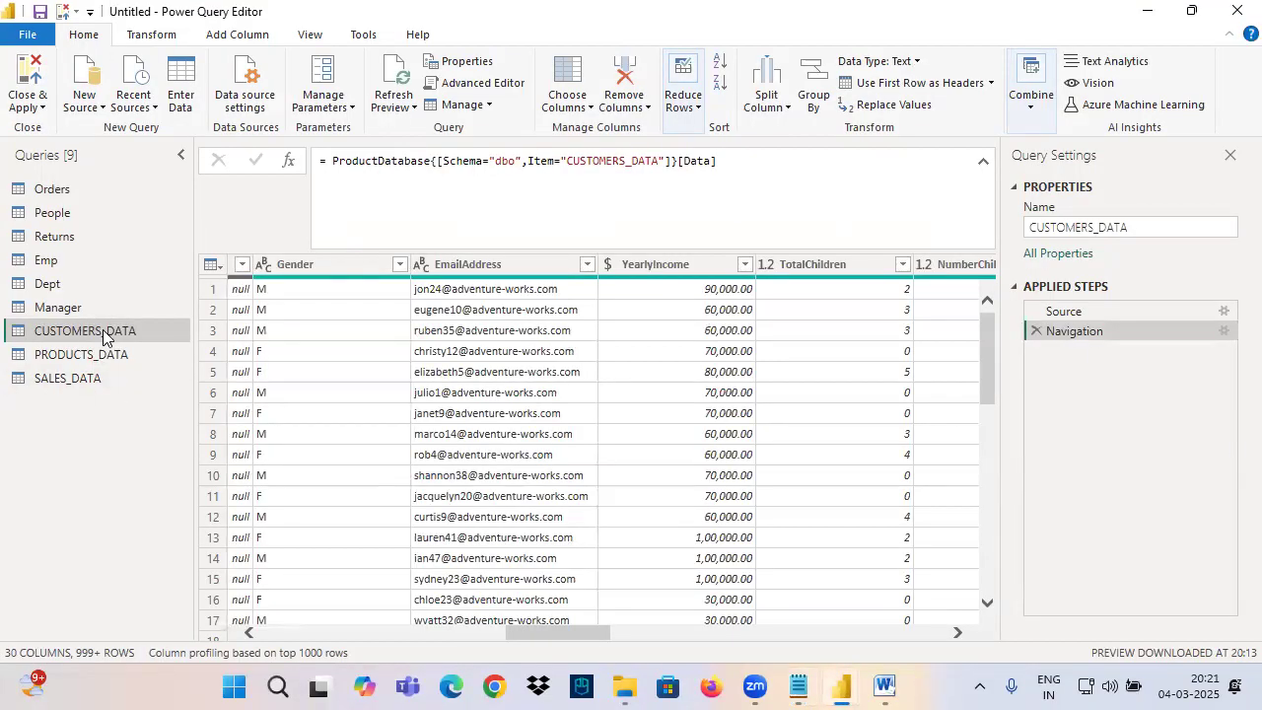
left_click(95, 361)
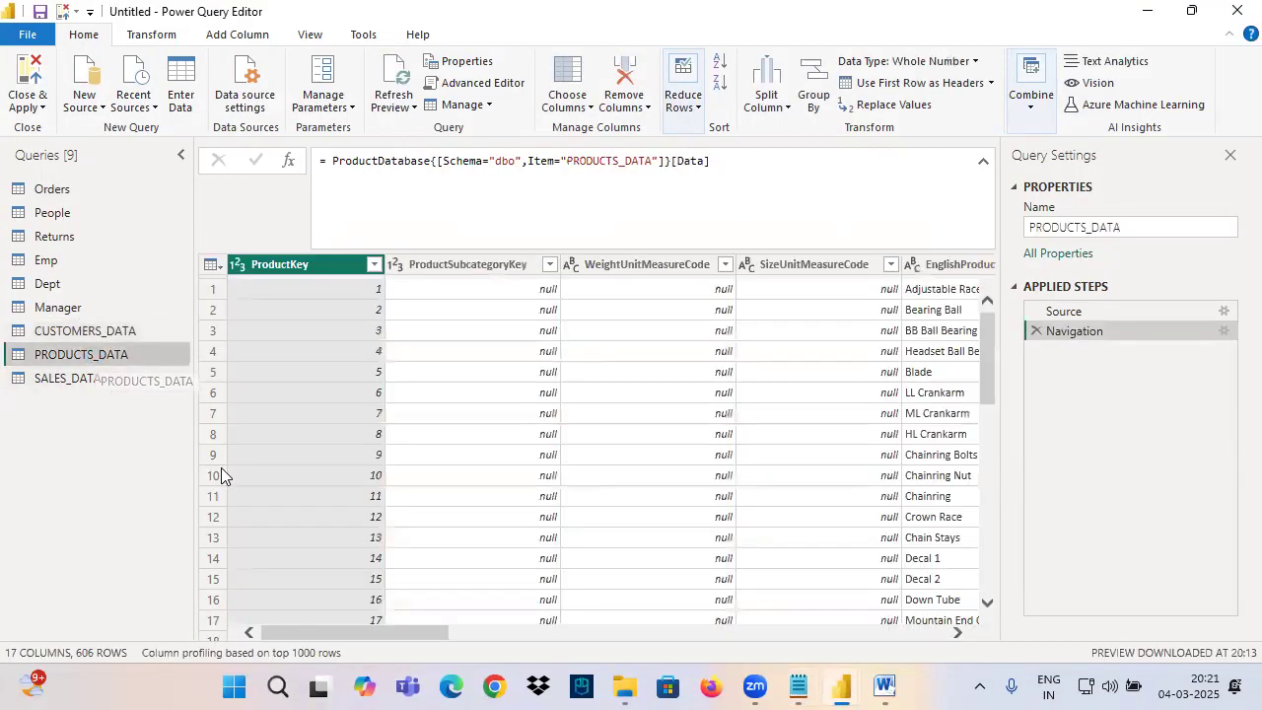
left_click_drag(406, 631, 525, 639)
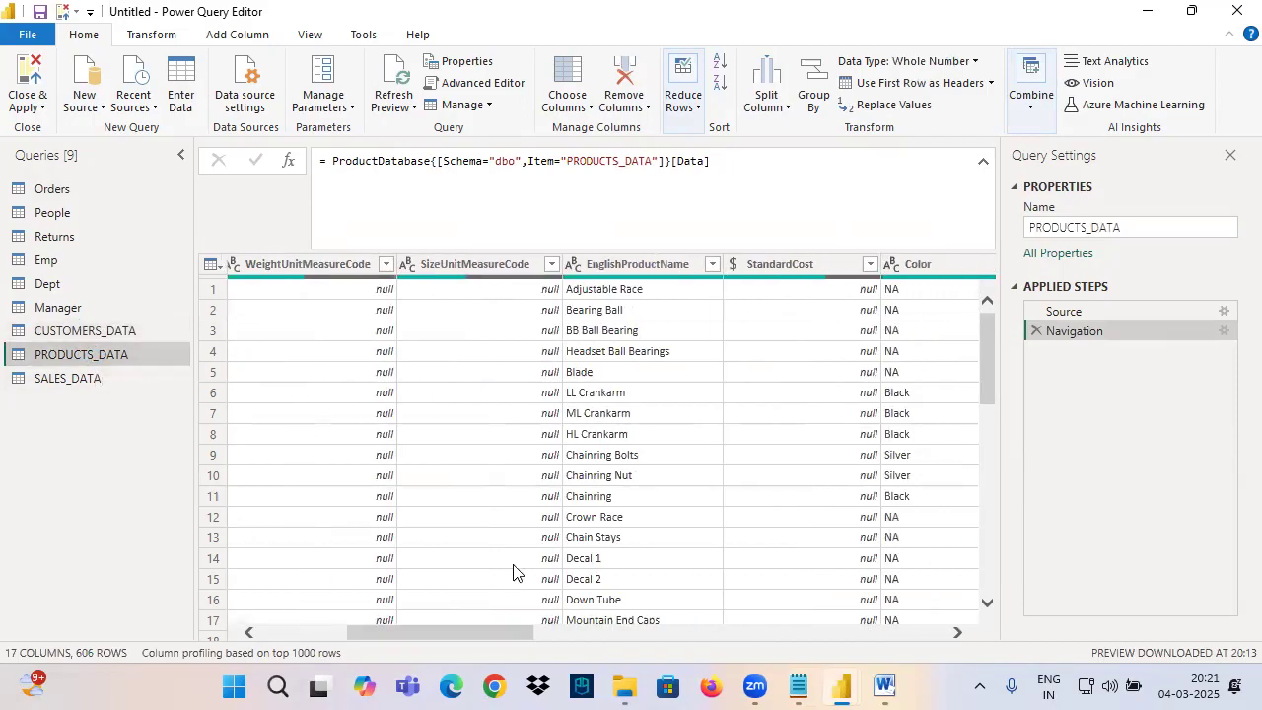
Convert the EnglishProductName column of PRODUCTS_DATA to UPPERCASE.
left_click(637, 264)
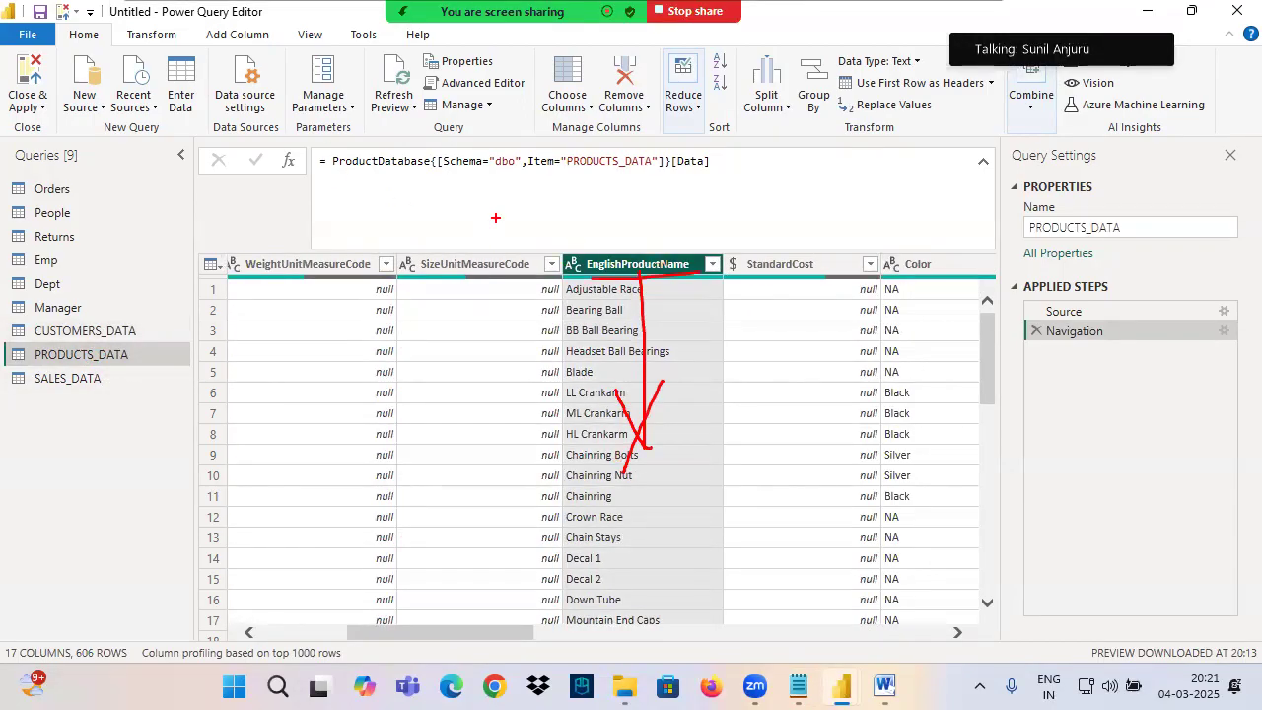
left_click(156, 34)
left_click(652, 105)
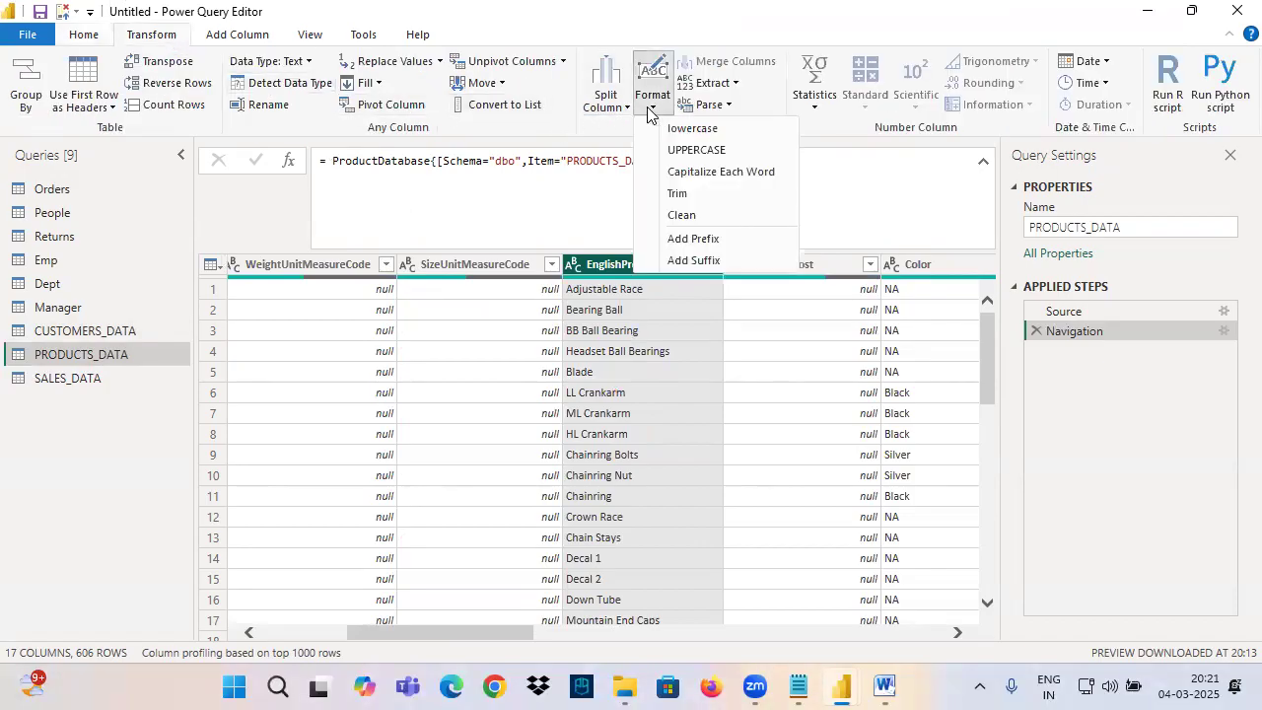
left_click(690, 151)
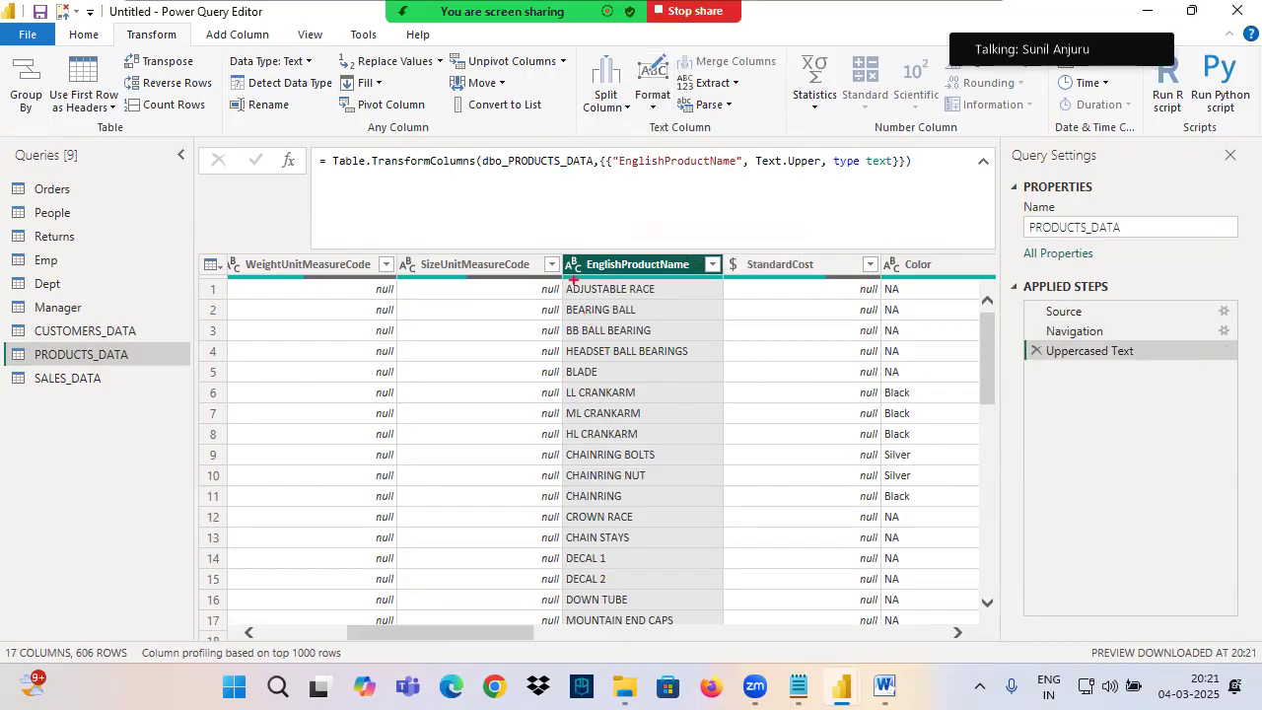
Box the PRODUCTS_DATA preview and mark the transformed EnglishProductName column with circles and arrows.
mouse_move(224, 248)
left_mouse_down()
mouse_move(822, 591)
mouse_move(996, 646)
left_mouse_up()
left_click_drag(621, 279, 650, 439)
left_click_drag(631, 390, 662, 442)
mouse_move(676, 382)
left_mouse_down()
mouse_move(658, 464)
mouse_move(679, 498)
mouse_move(623, 292)
mouse_move(660, 680)
mouse_move(592, 372)
left_mouse_up()
left_click_drag(235, 243, 963, 690)
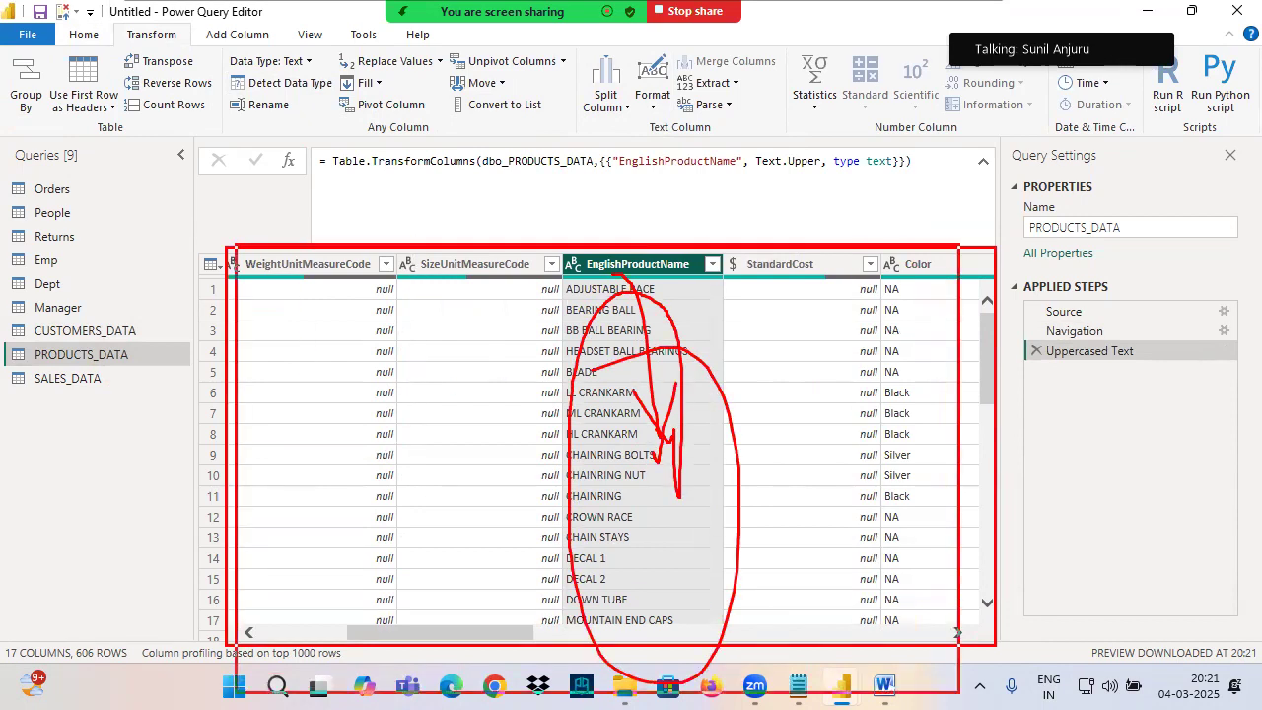
mouse_move(439, 394)
left_mouse_down()
mouse_move(544, 483)
mouse_move(606, 446)
left_mouse_up()
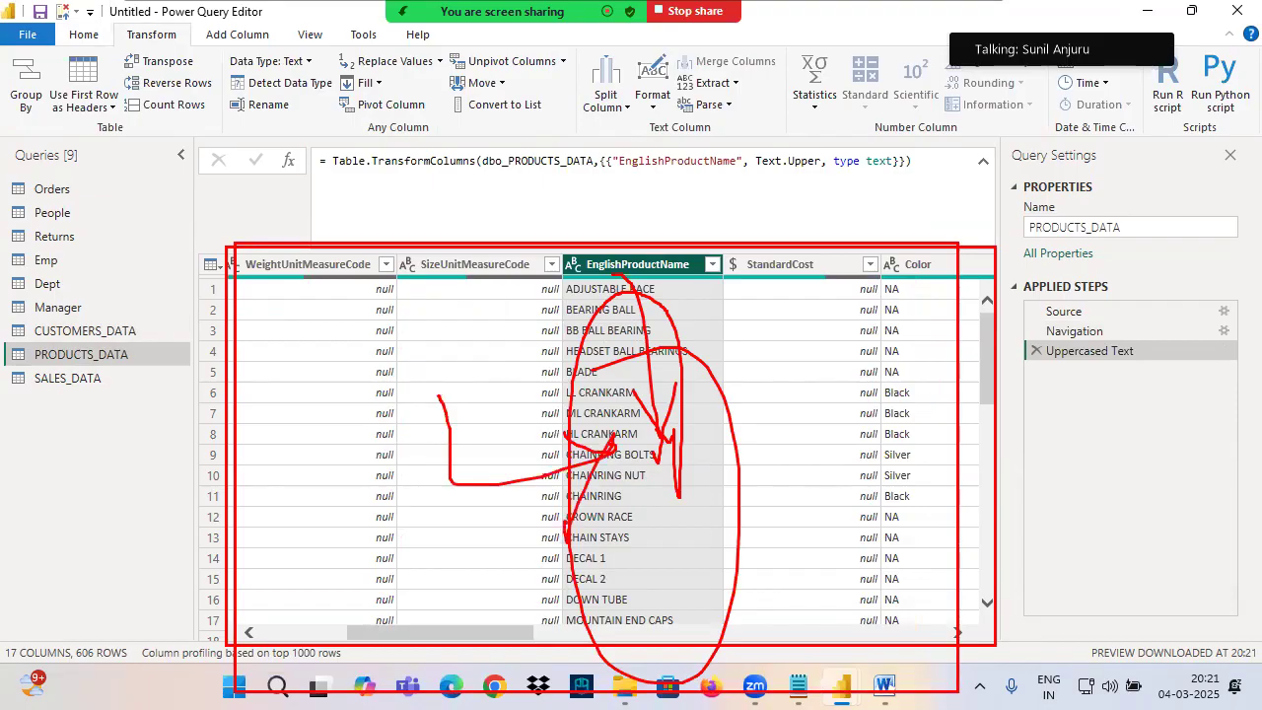
left_click_drag(656, 243, 659, 199)
mouse_move(627, 237)
left_mouse_down()
mouse_move(658, 201)
mouse_move(717, 228)
left_mouse_up()
Switch to Notepad, end the Data Pane description with a period, and leave a blank line below it.
left_click(797, 687)
left_click_drag(53, 342, 451, 342)
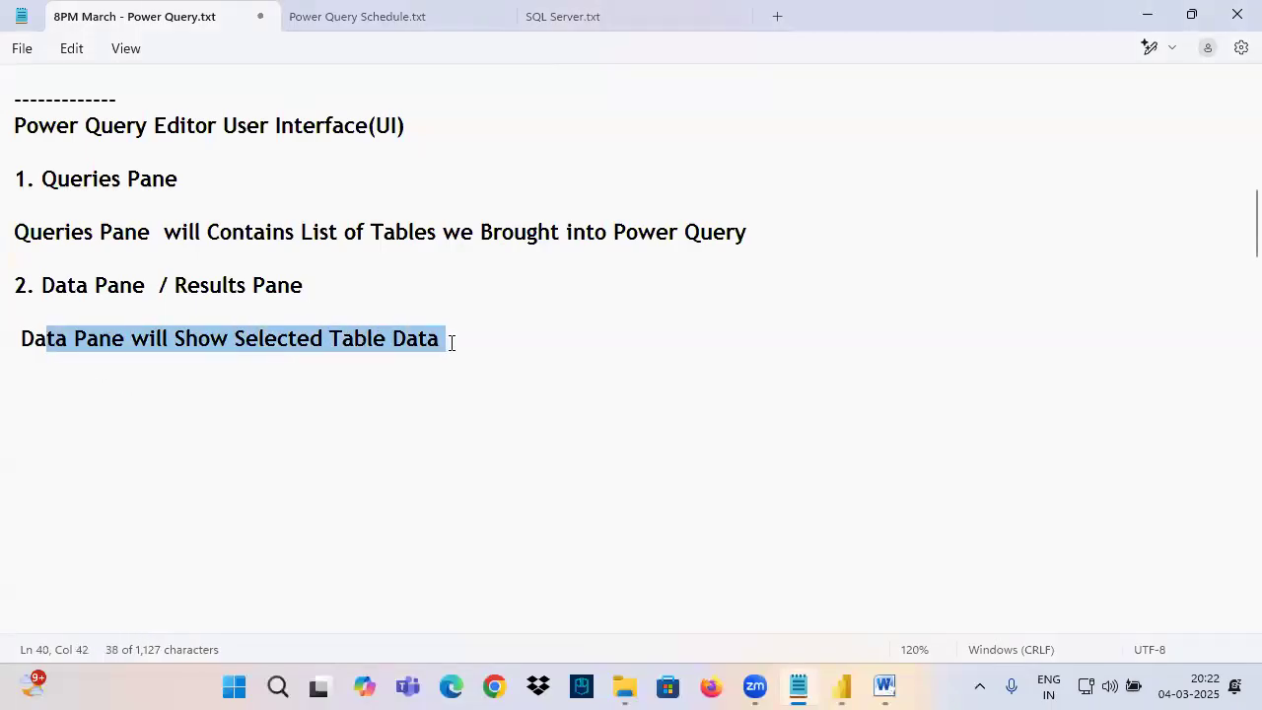
left_click(451, 342)
type(".")
key("Return")
key("Return")
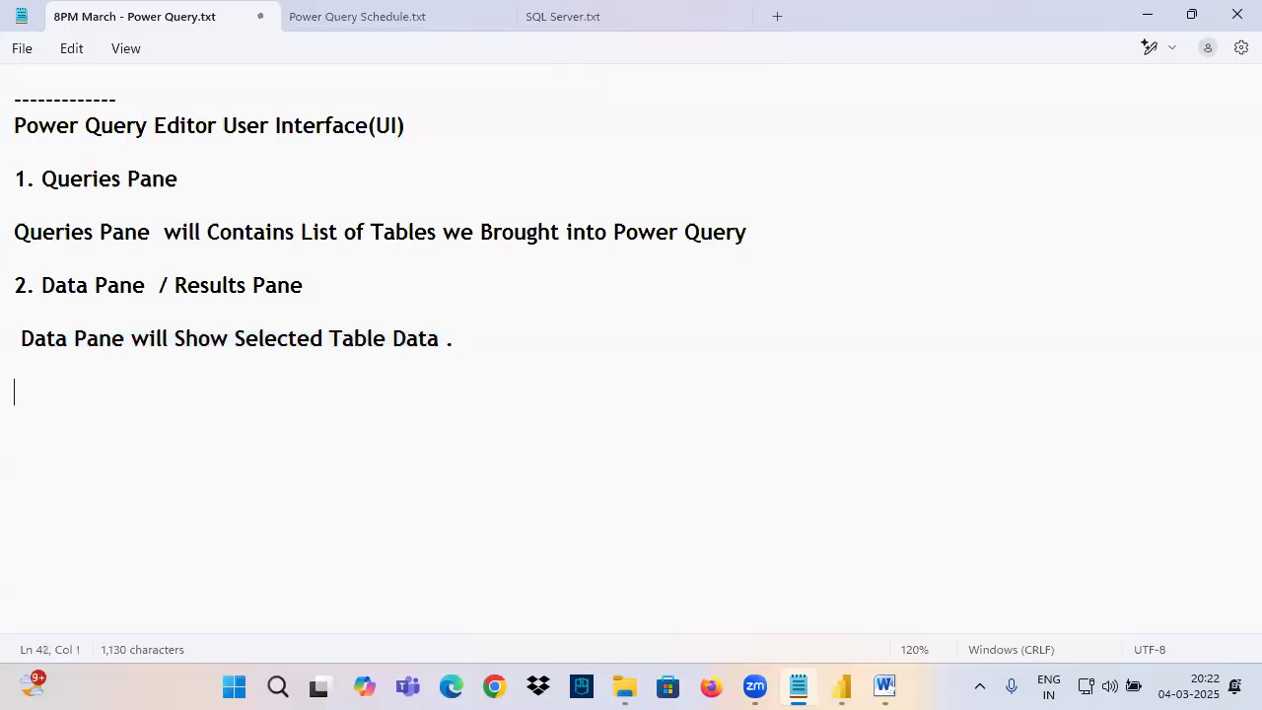
Add "When we Transform the Data we Can See Results in Same Data Pane , hence we call as Results Pane" and start item "3." below.
left_click_drag(175, 286, 306, 291)
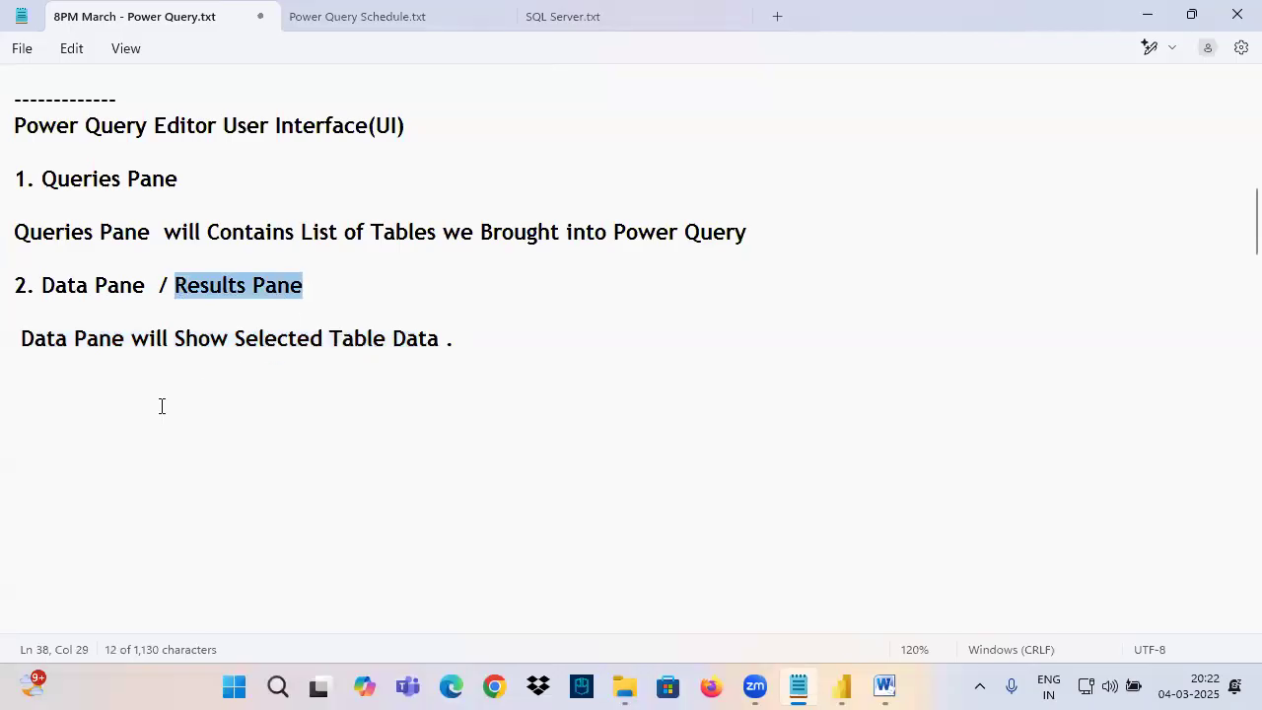
left_click(72, 404)
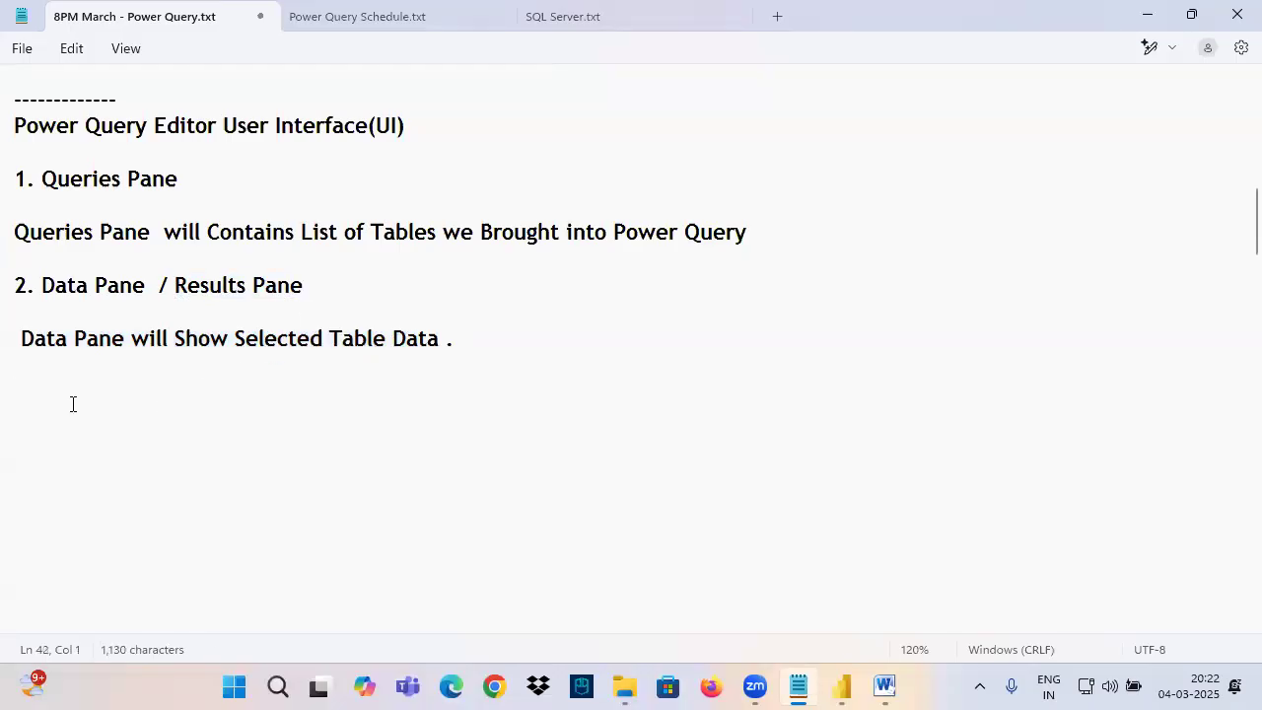
type("When we")
type("T")
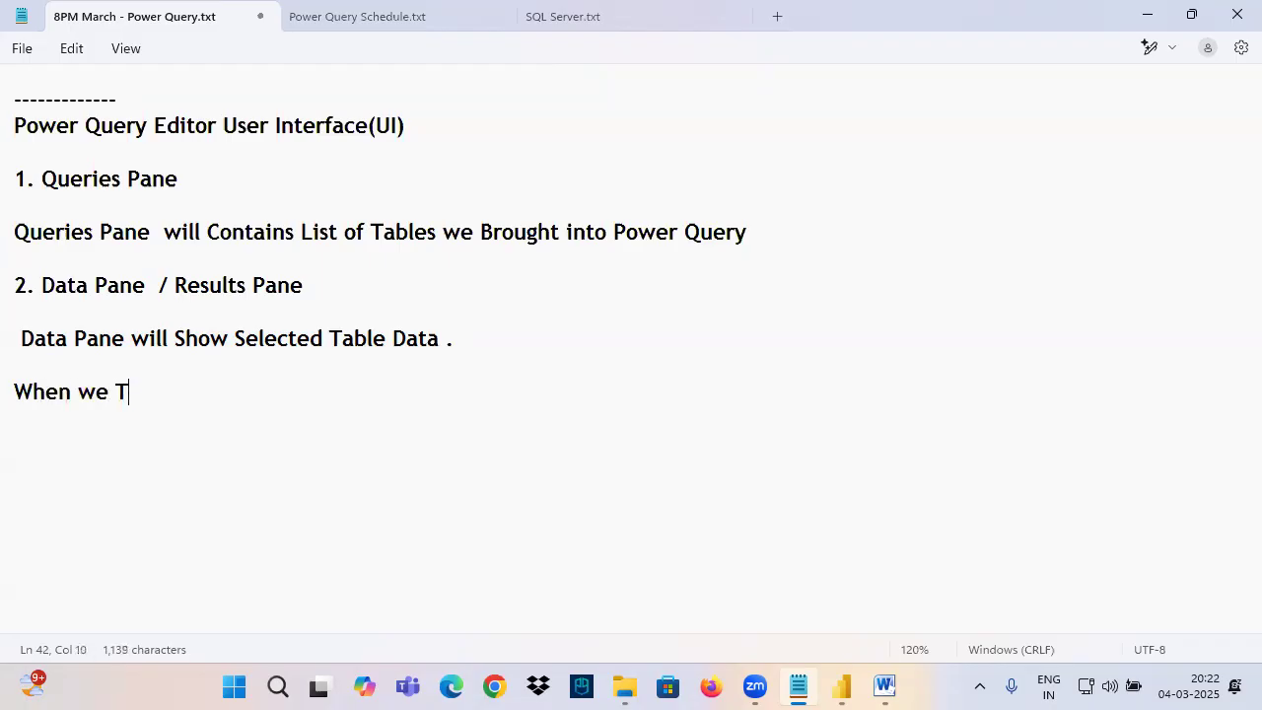
type("ransform the")
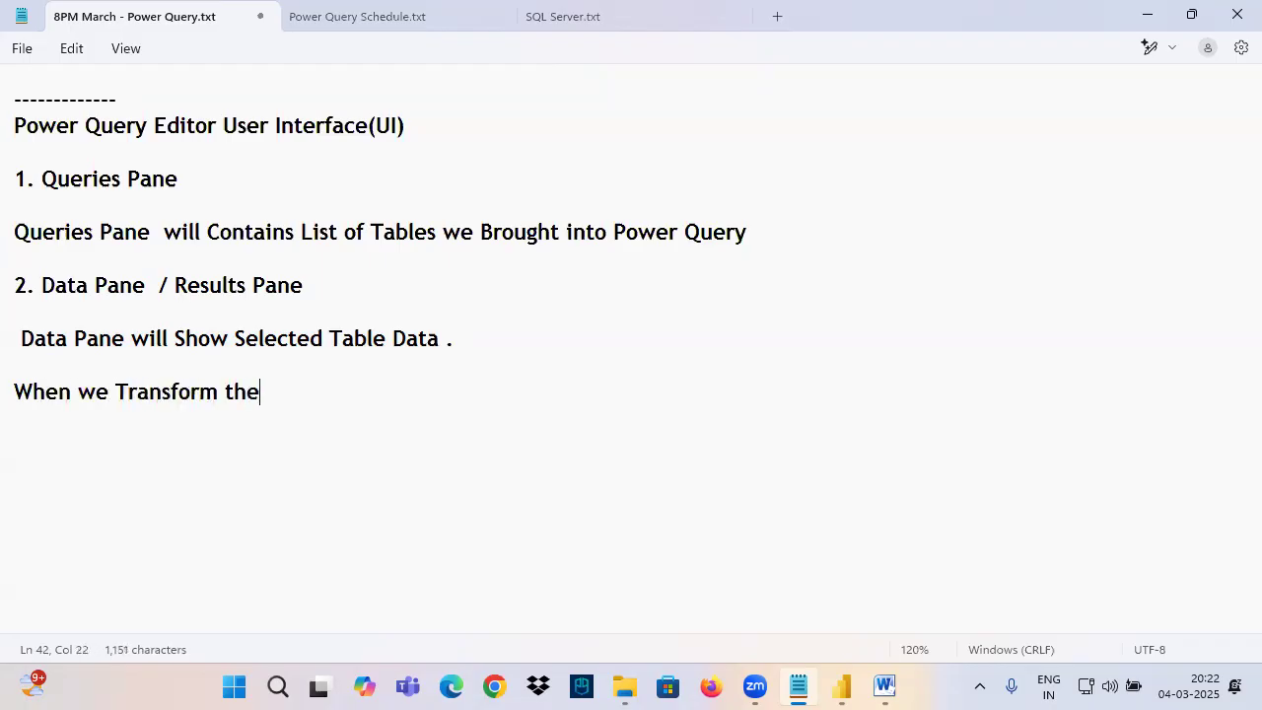
type(" Data we C")
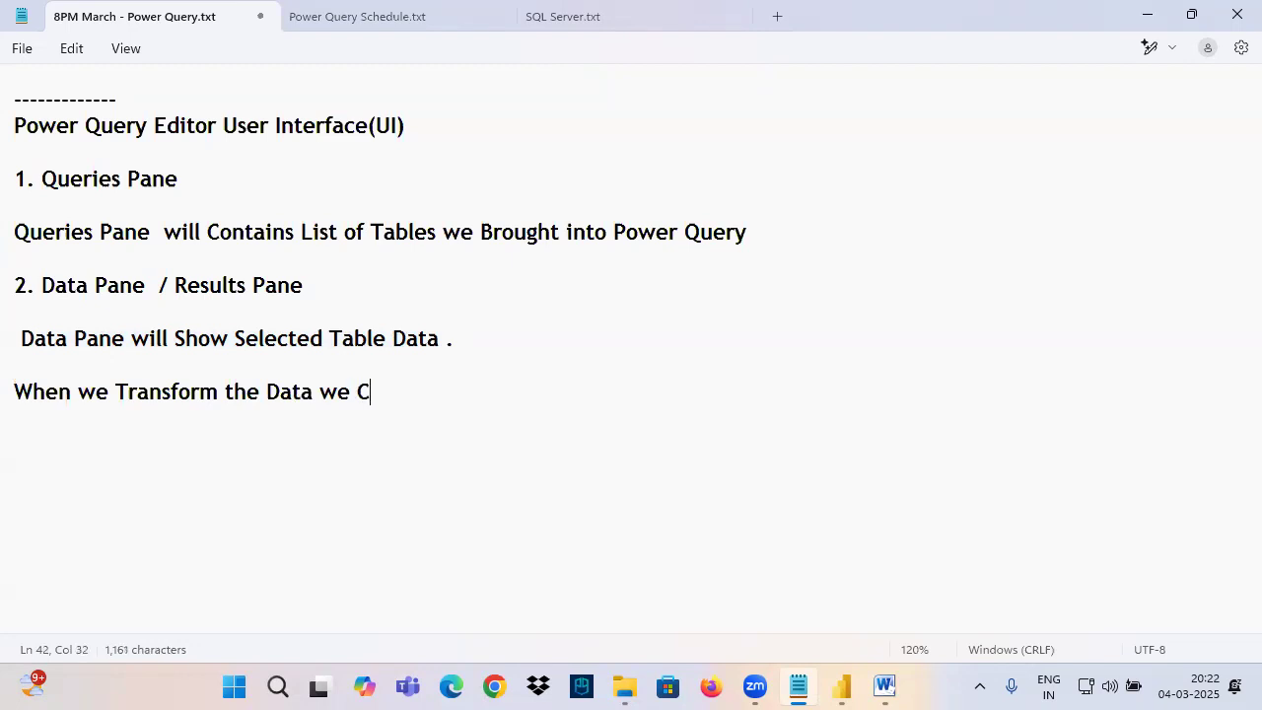
type("an See Resuklts")
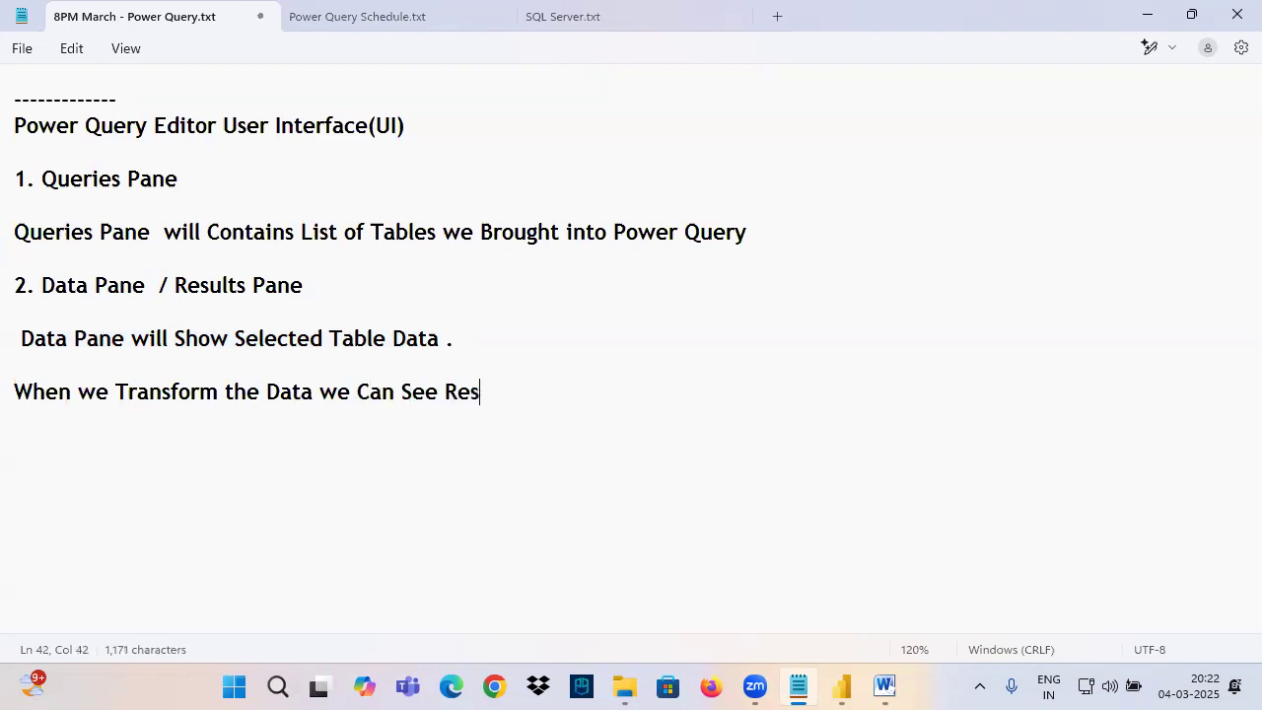
key("BackSpace")
key("BackSpace")
key("BackSpace")
key("BackSpace")
type("lts in Same Data Pane , h")
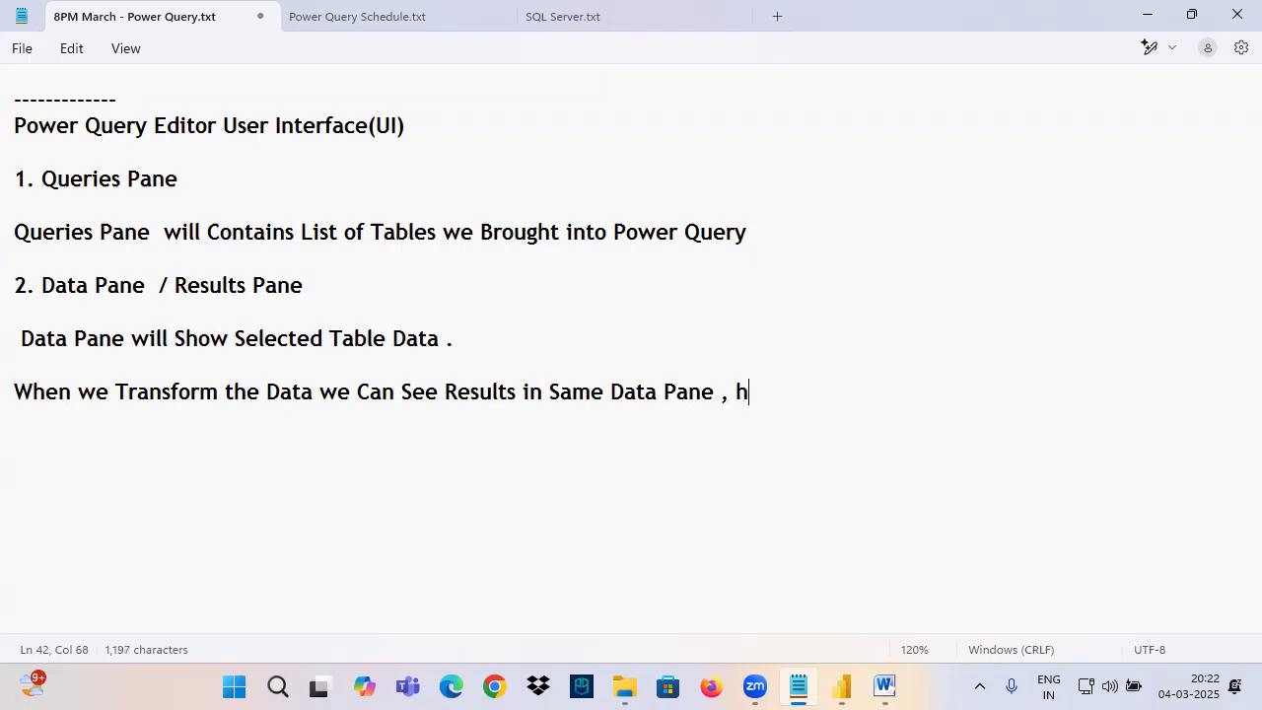
type("ence we call as Results Pane")
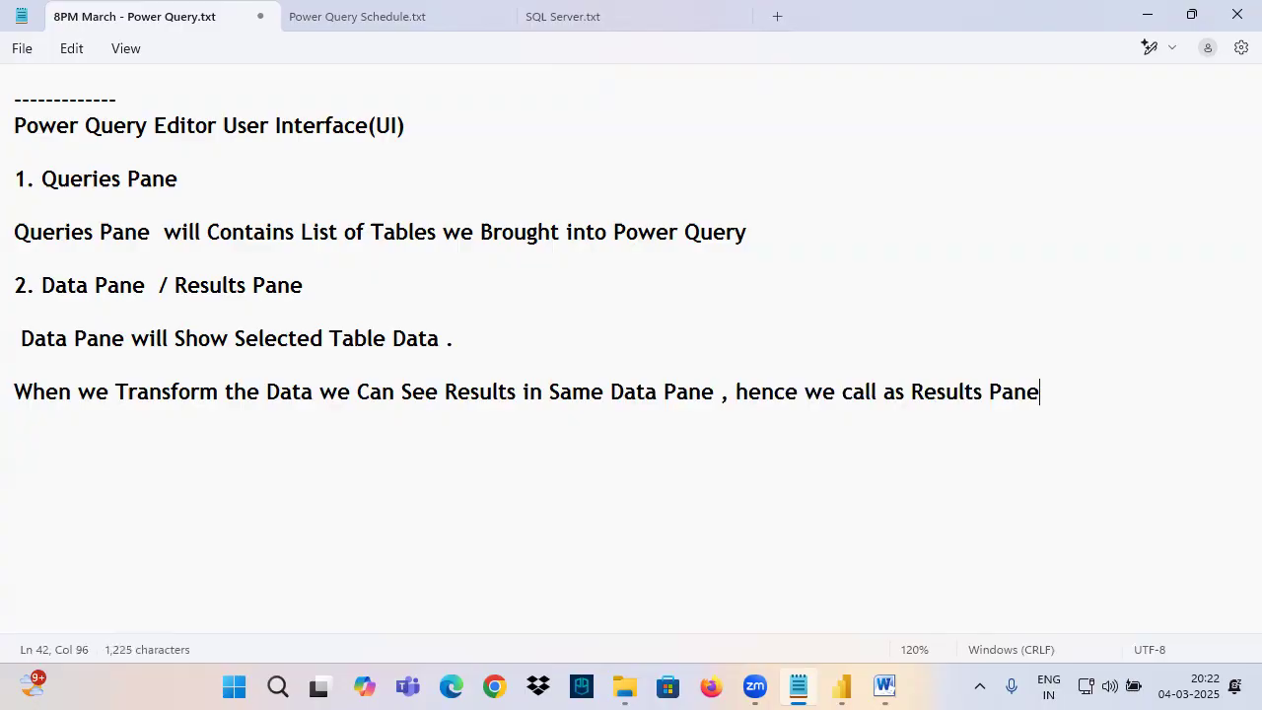
left_click(50, 451)
type("3.")
Switch to Power Query Editor, display the Home ribbon, box it, and clear the annotations.
left_click(846, 687)
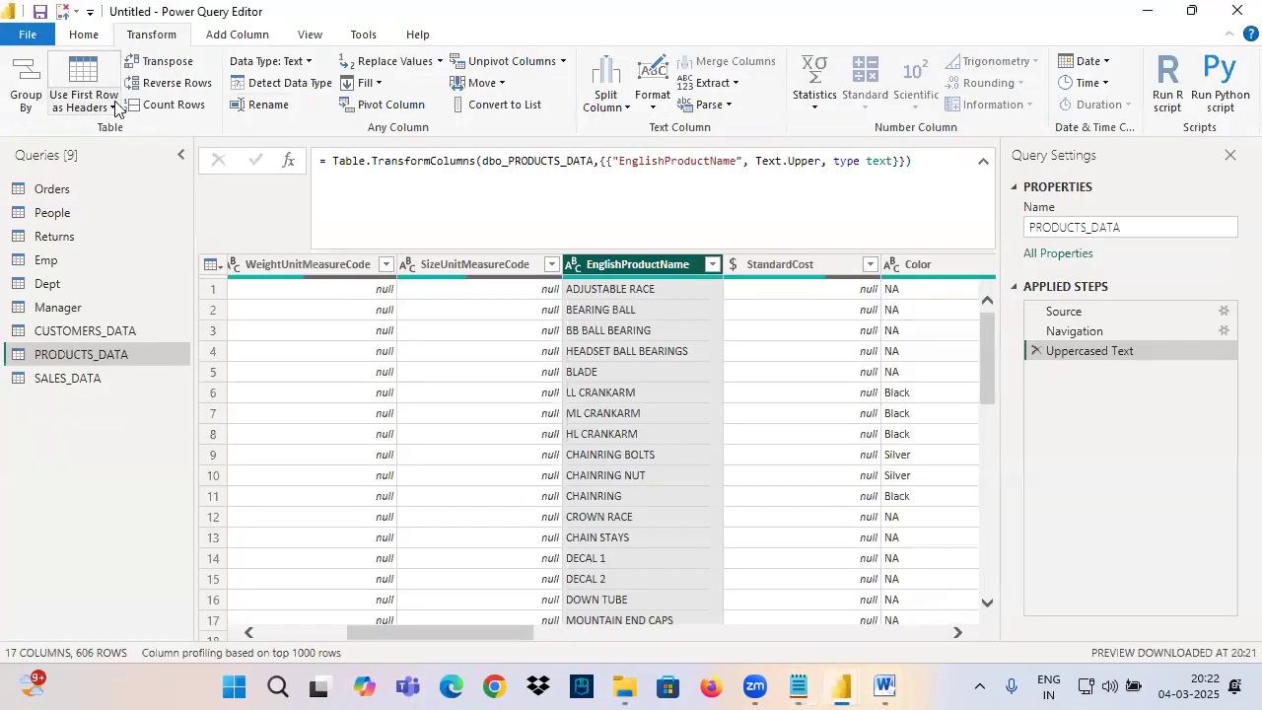
left_click(85, 35)
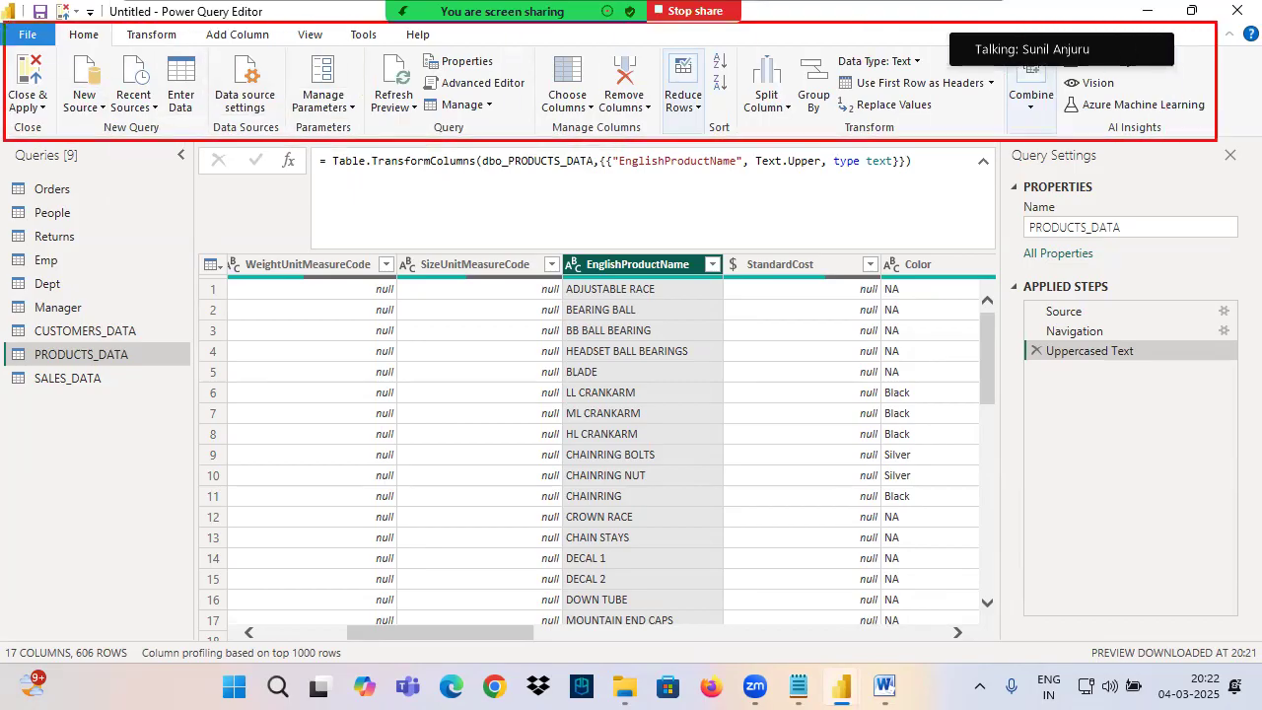
left_click_drag(70, 49, 119, 44)
key("Escape")
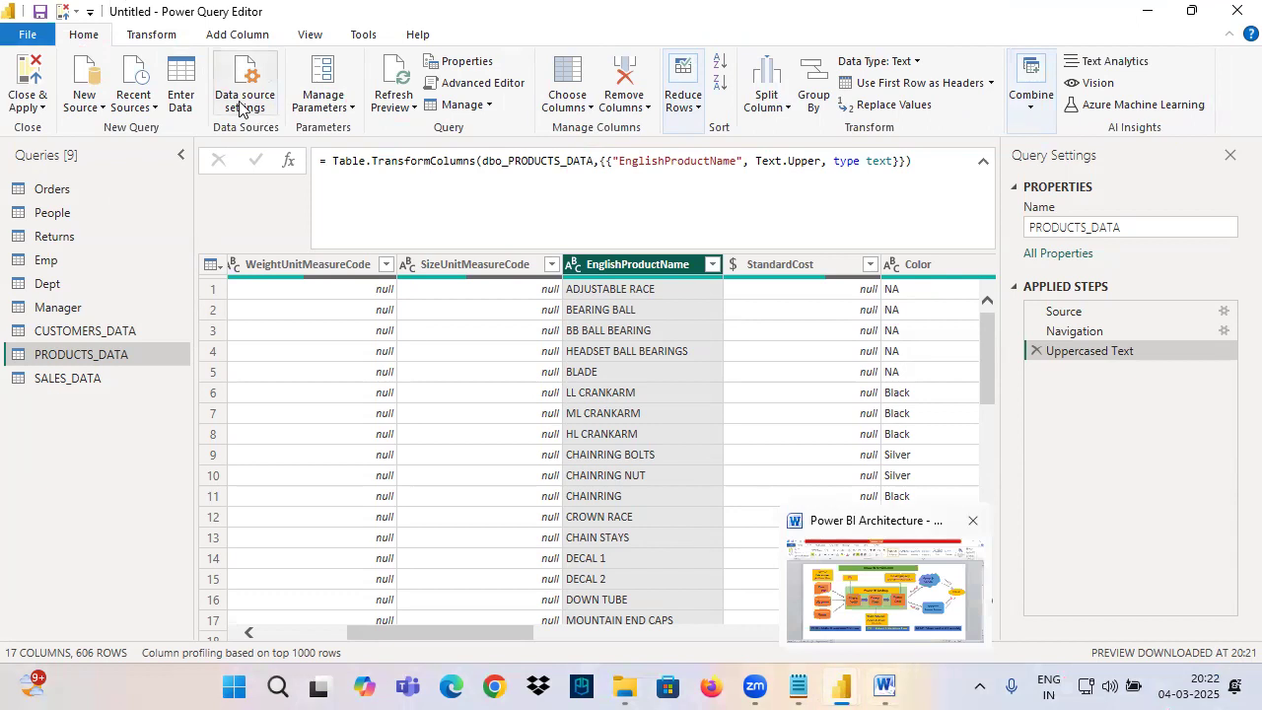
Open the Sample - Superstore workbook from the desktop, examine Excel's ribbon, then close it and return to Power Query Editor.
left_click(885, 687)
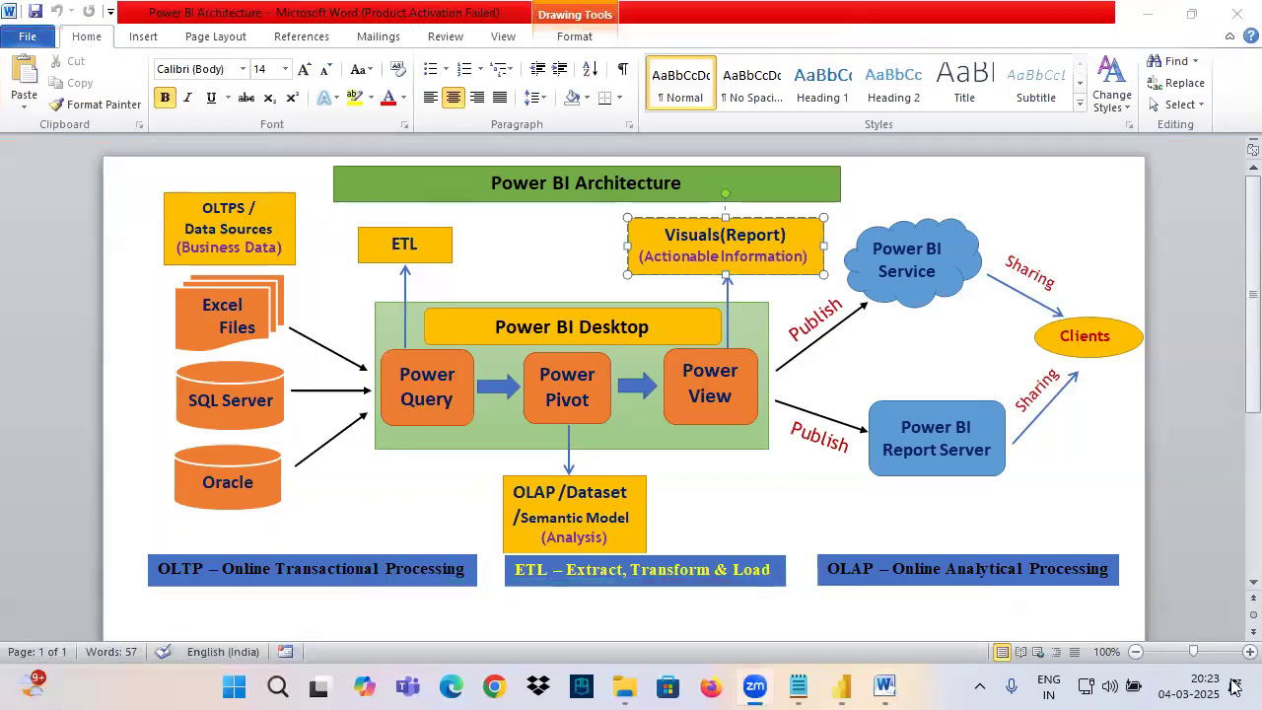
left_click(1234, 687)
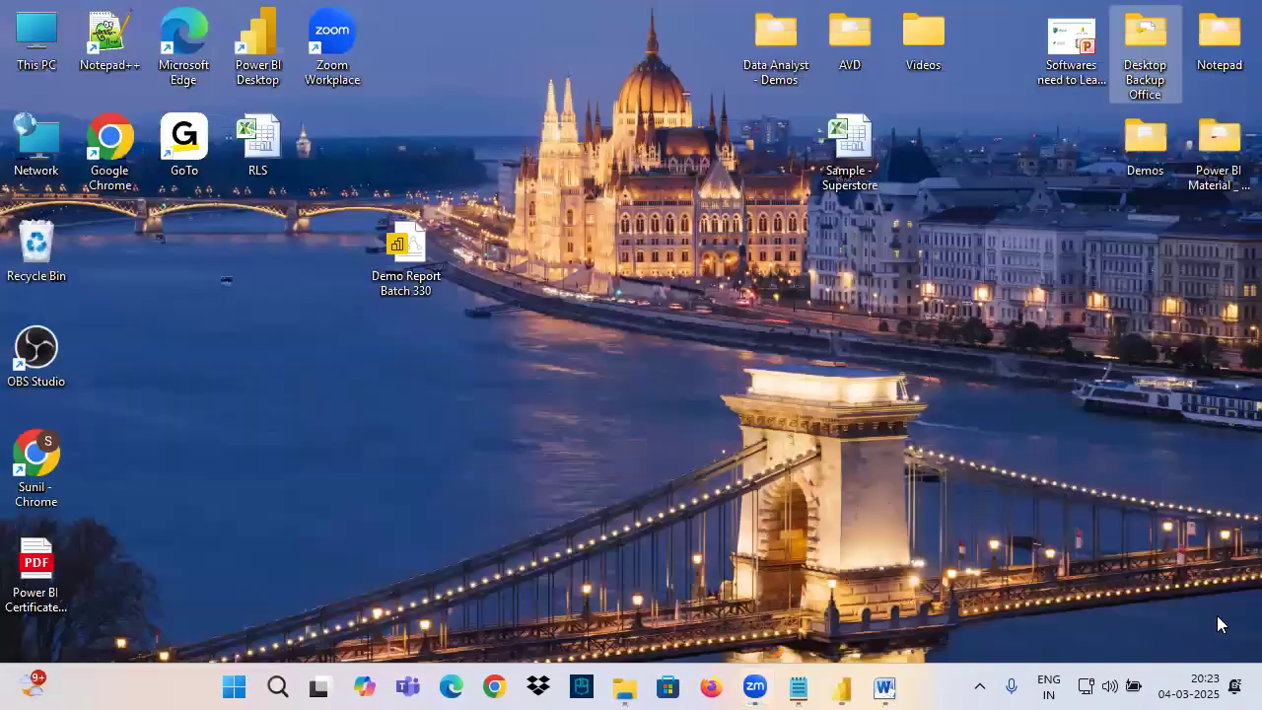
double_click(845, 148)
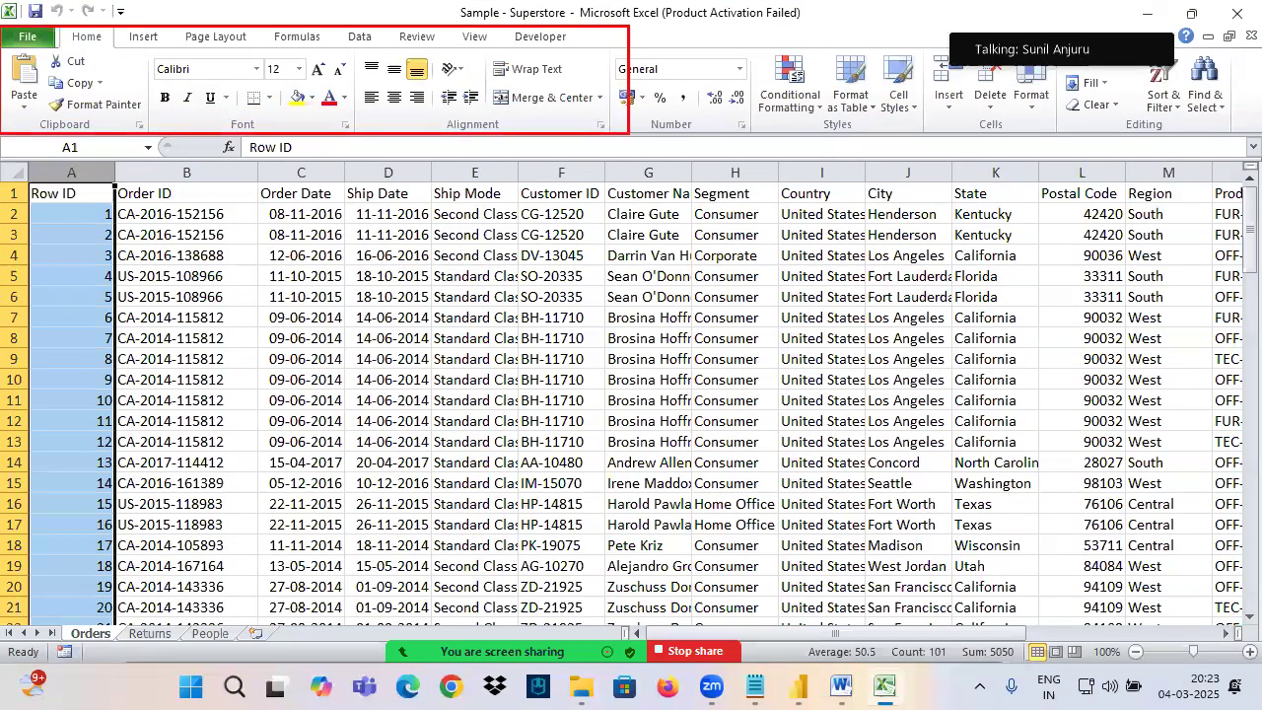
left_click(1239, 12)
left_click(845, 687)
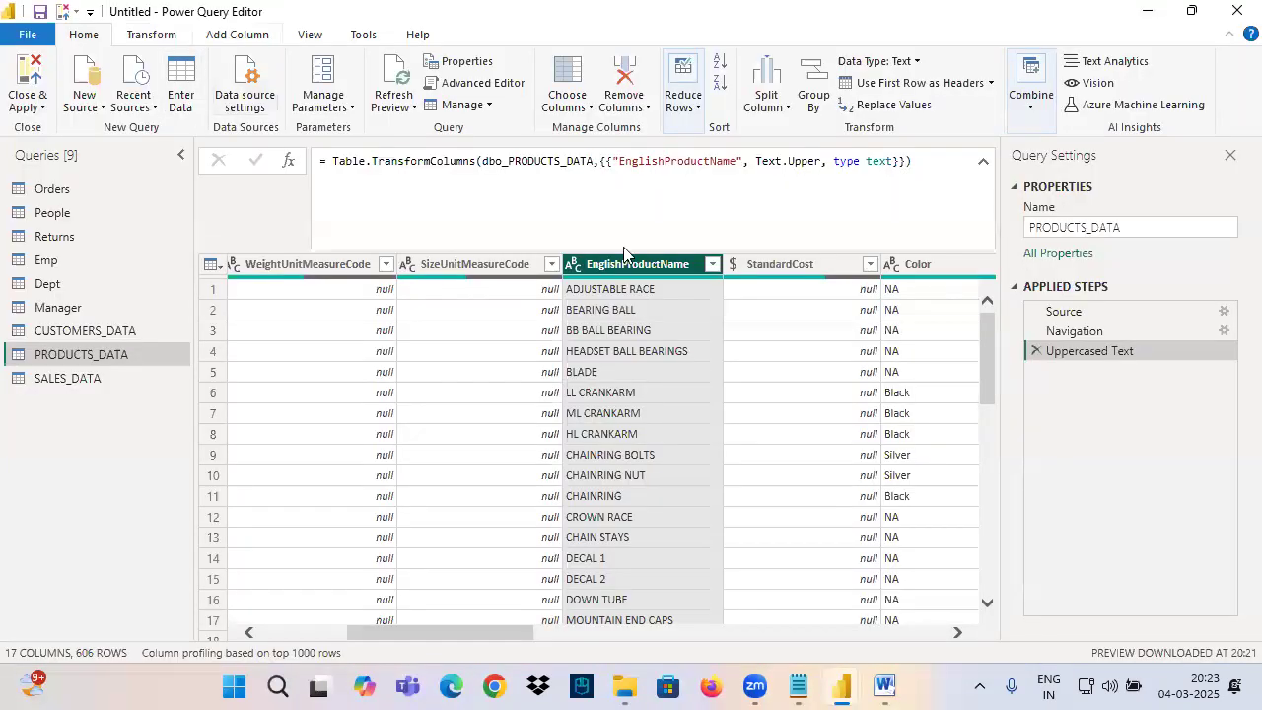
Switch to Notepad and complete item 3 as "3. Ribbon", starting a new line below it.
left_click(799, 687)
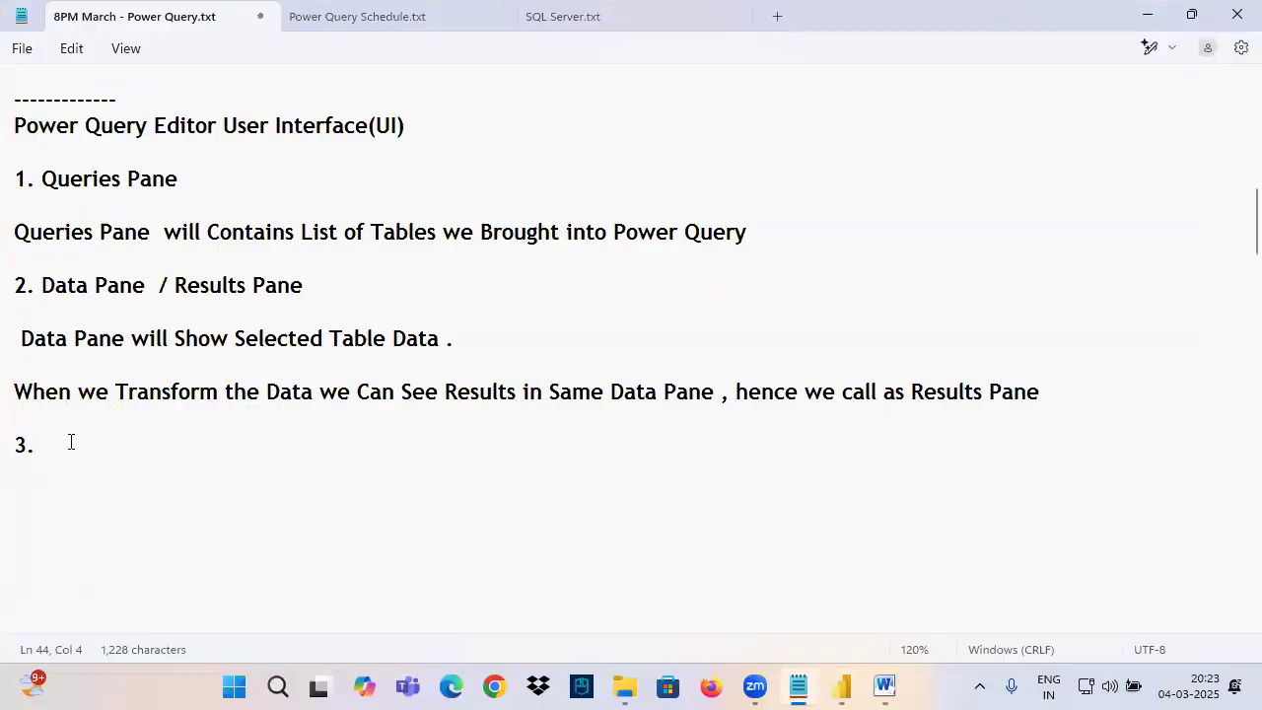
type("Ribbon")
key("Return")
Switch to Power Query Editor, box the Home ribbon, and show the Transform, Add Column, View, Tools and Help ribbons in turn.
key("alt+Tab")
mouse_move(1, 46)
left_mouse_down()
mouse_move(1113, 187)
mouse_move(1224, 138)
left_mouse_up()
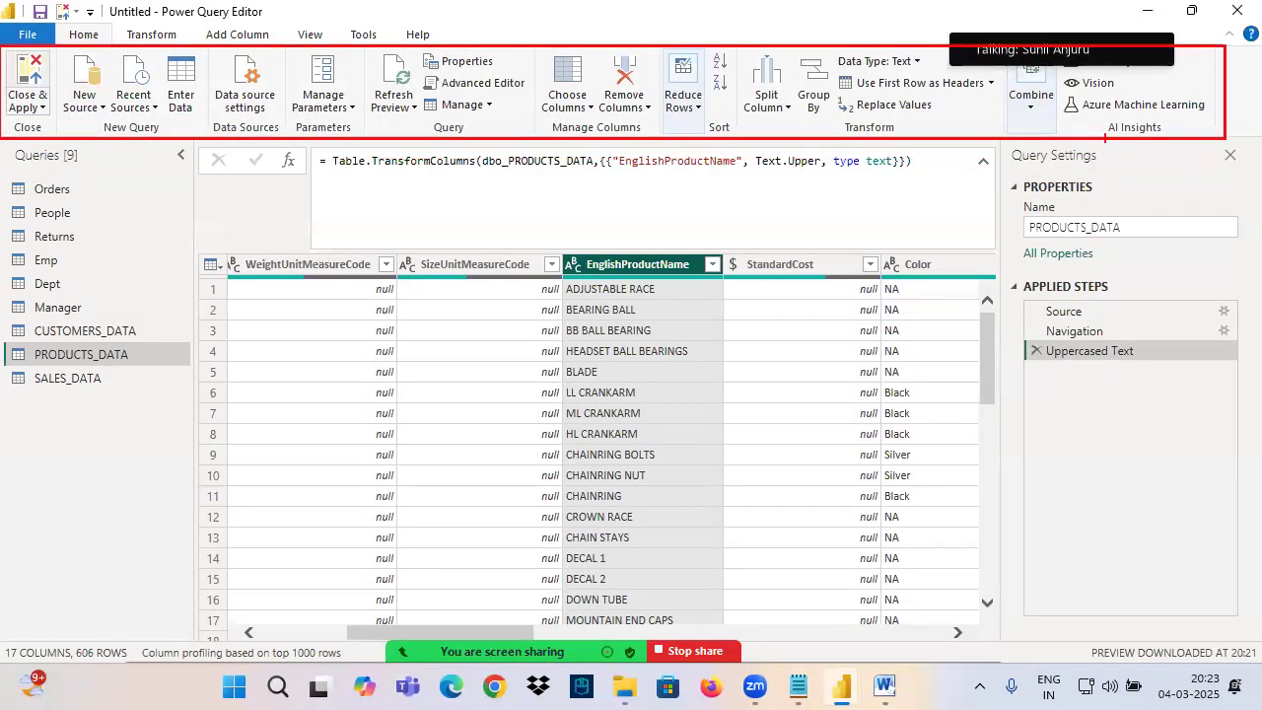
left_click(168, 39)
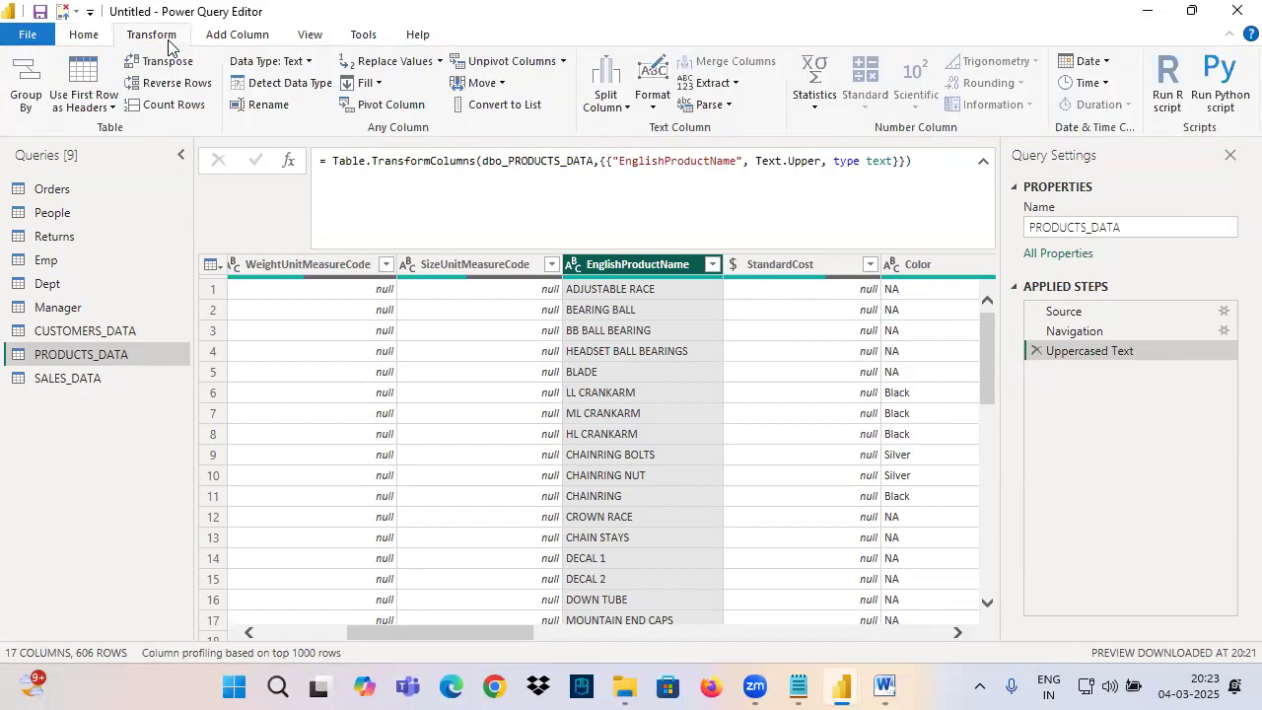
left_click(236, 40)
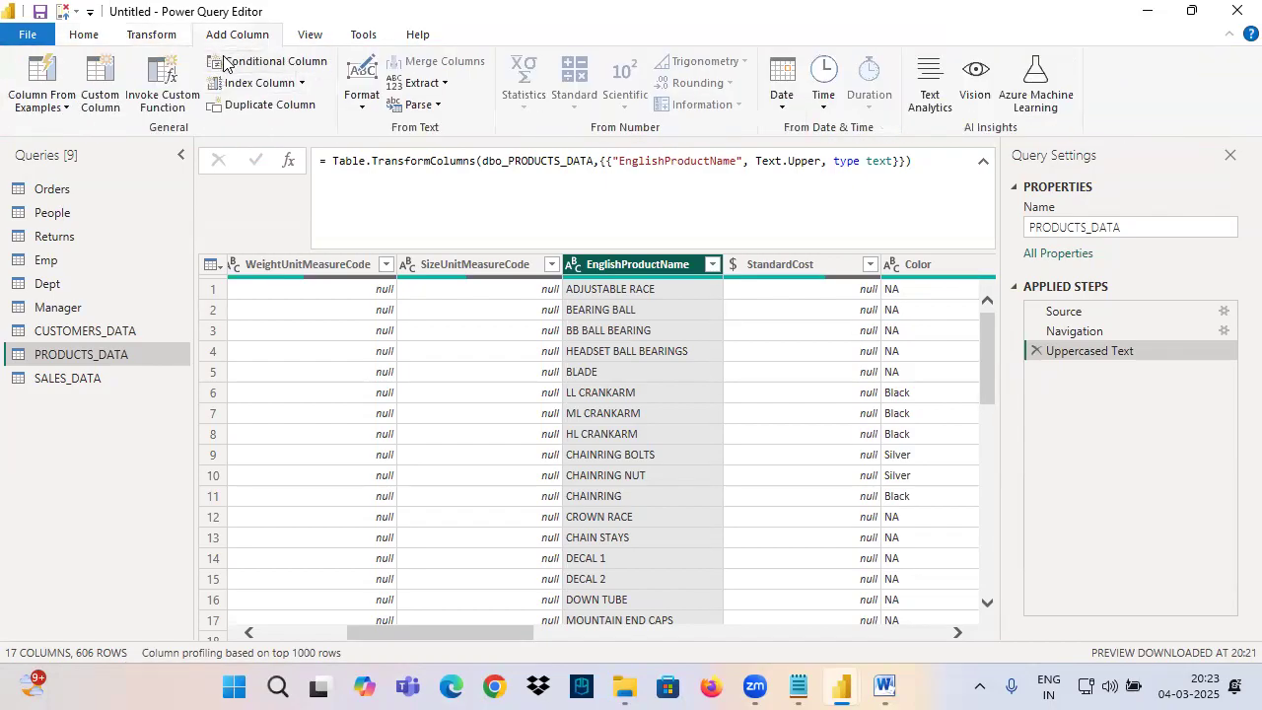
left_click(312, 36)
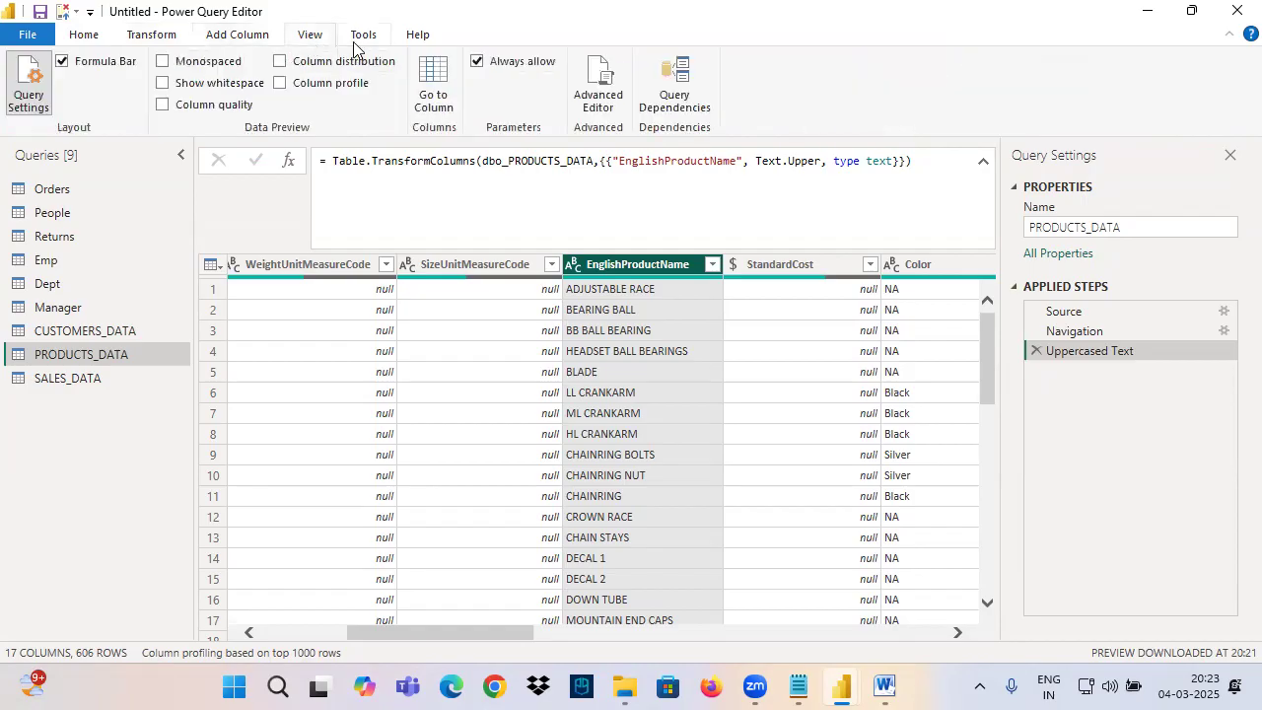
left_click(365, 39)
left_click(414, 40)
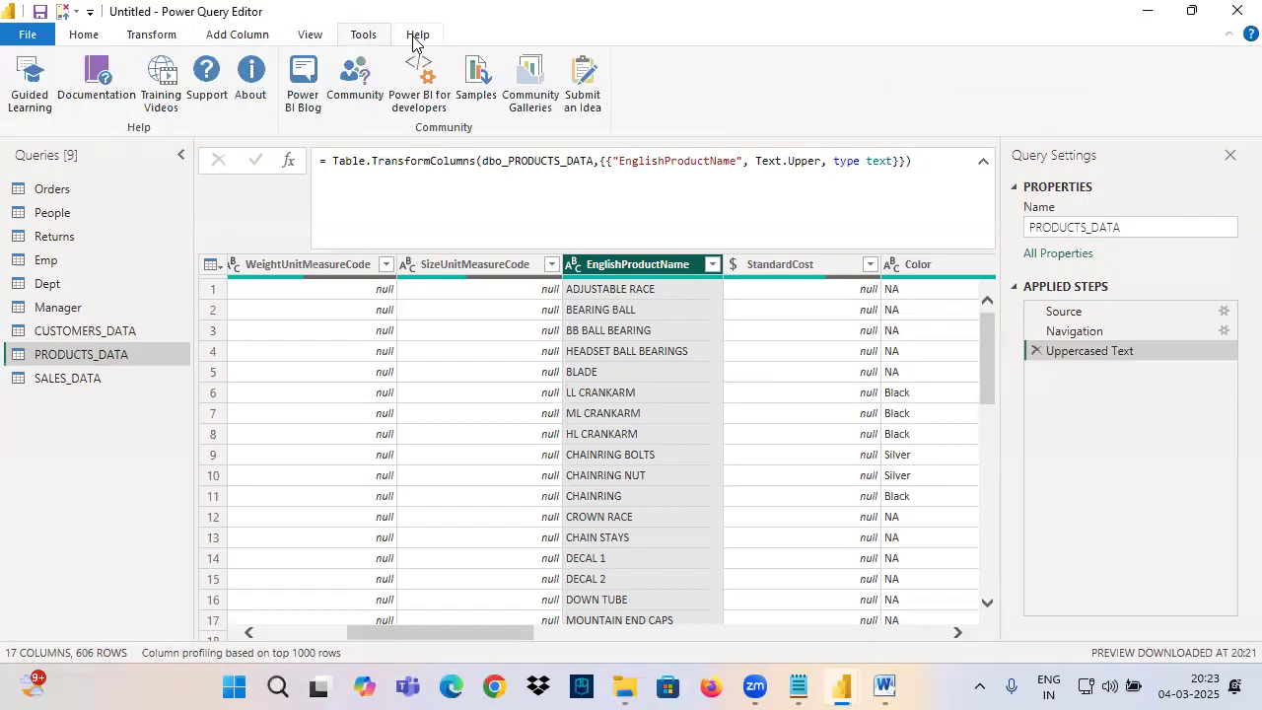
Go back through the ribbons from Tools to Home, and end on the Add Column ribbon.
left_click(361, 40)
left_click(310, 39)
left_click(219, 39)
left_click(169, 39)
left_click(103, 40)
left_click(154, 39)
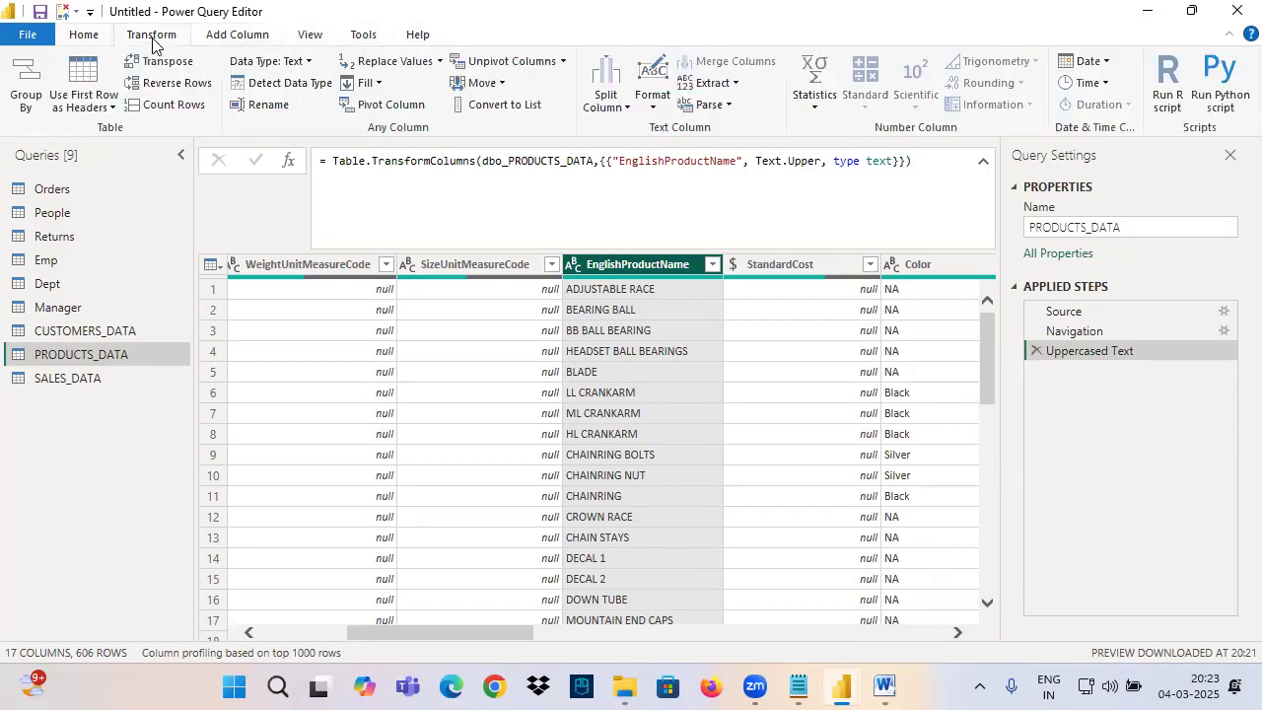
left_click(209, 40)
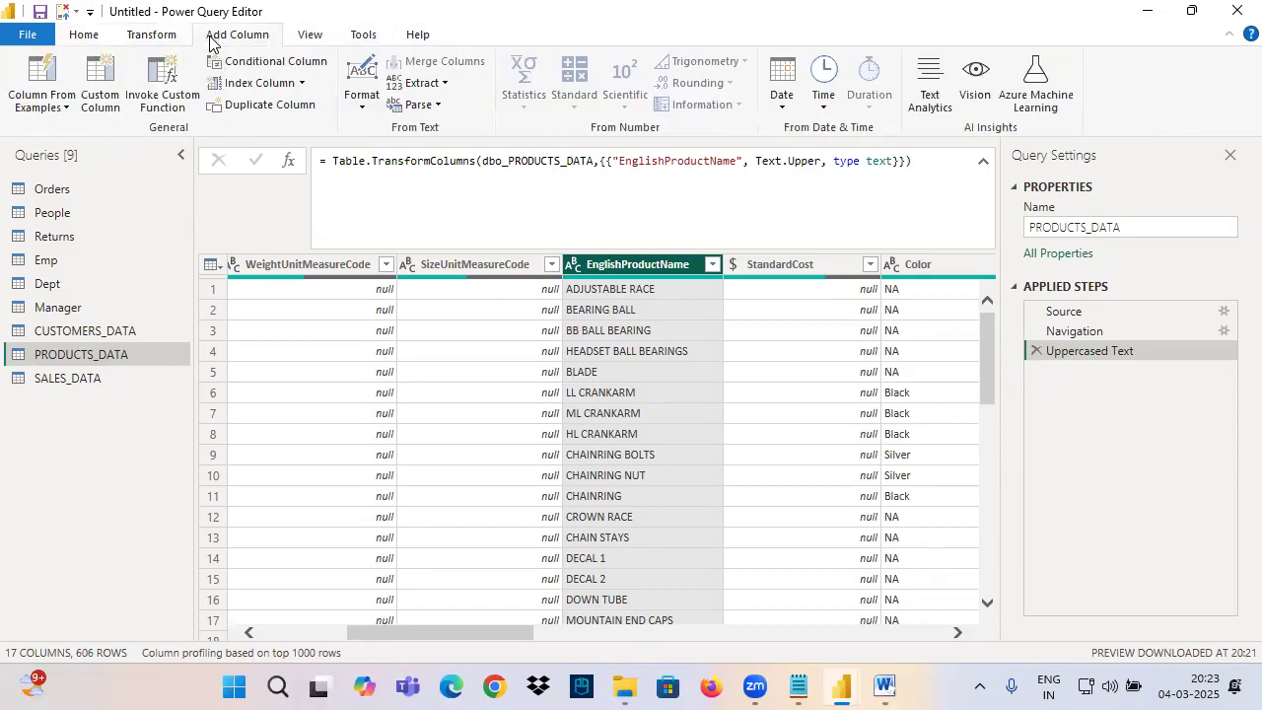
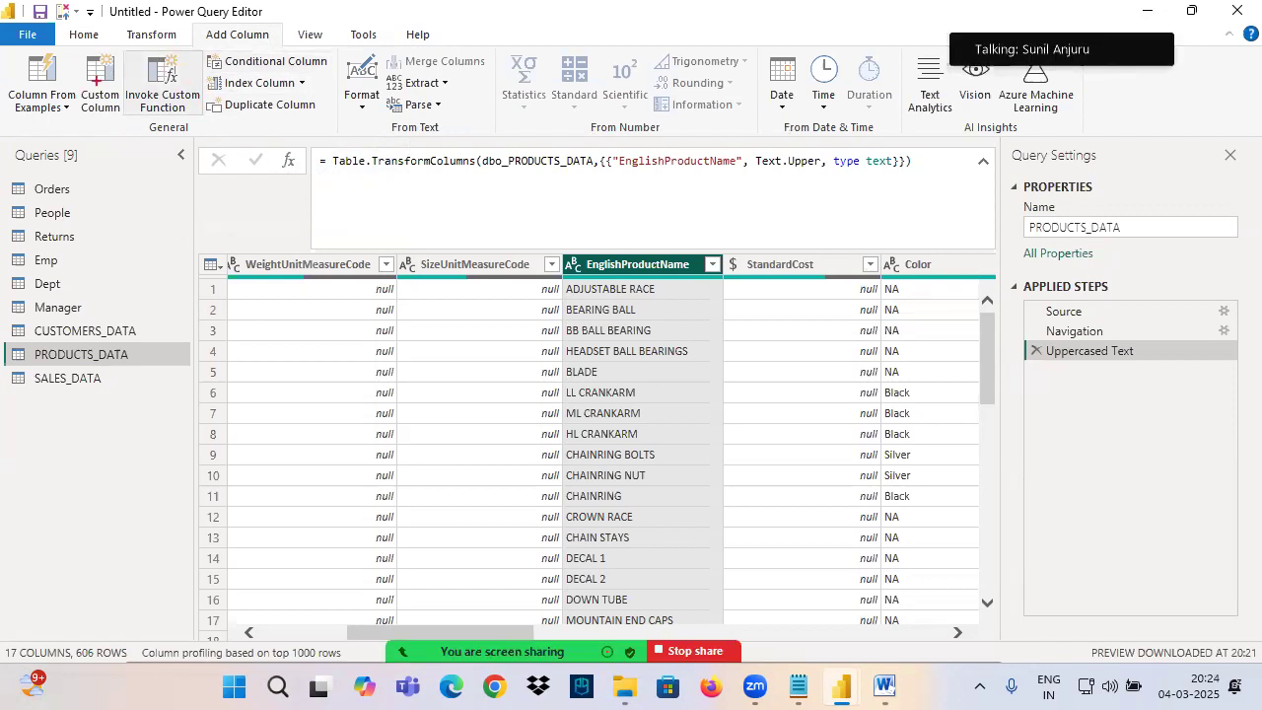
Box the General, From Text, From Number, From Date & Time and AI Insights groups on the Add Column ribbon.
mouse_move(2, 42)
left_mouse_down()
mouse_move(211, 127)
mouse_move(193, 131)
mouse_move(339, 137)
left_mouse_up()
left_click_drag(132, 117, 220, 137)
mouse_move(339, 38)
left_mouse_down()
mouse_move(390, 94)
mouse_move(496, 139)
left_mouse_up()
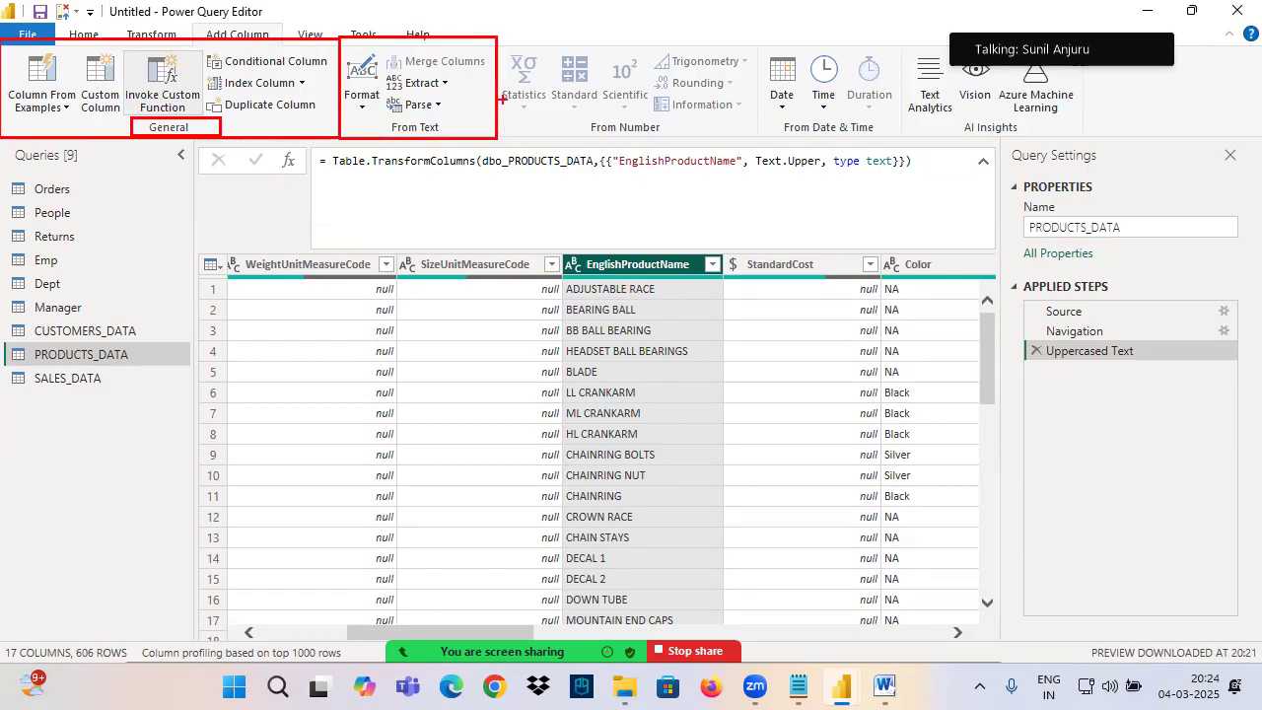
left_click_drag(499, 36, 755, 139)
left_click_drag(753, 35, 895, 134)
mouse_move(897, 36)
left_mouse_down()
mouse_move(944, 85)
mouse_move(1071, 140)
mouse_move(1049, 164)
mouse_move(1099, 158)
mouse_move(1080, 143)
left_mouse_up()
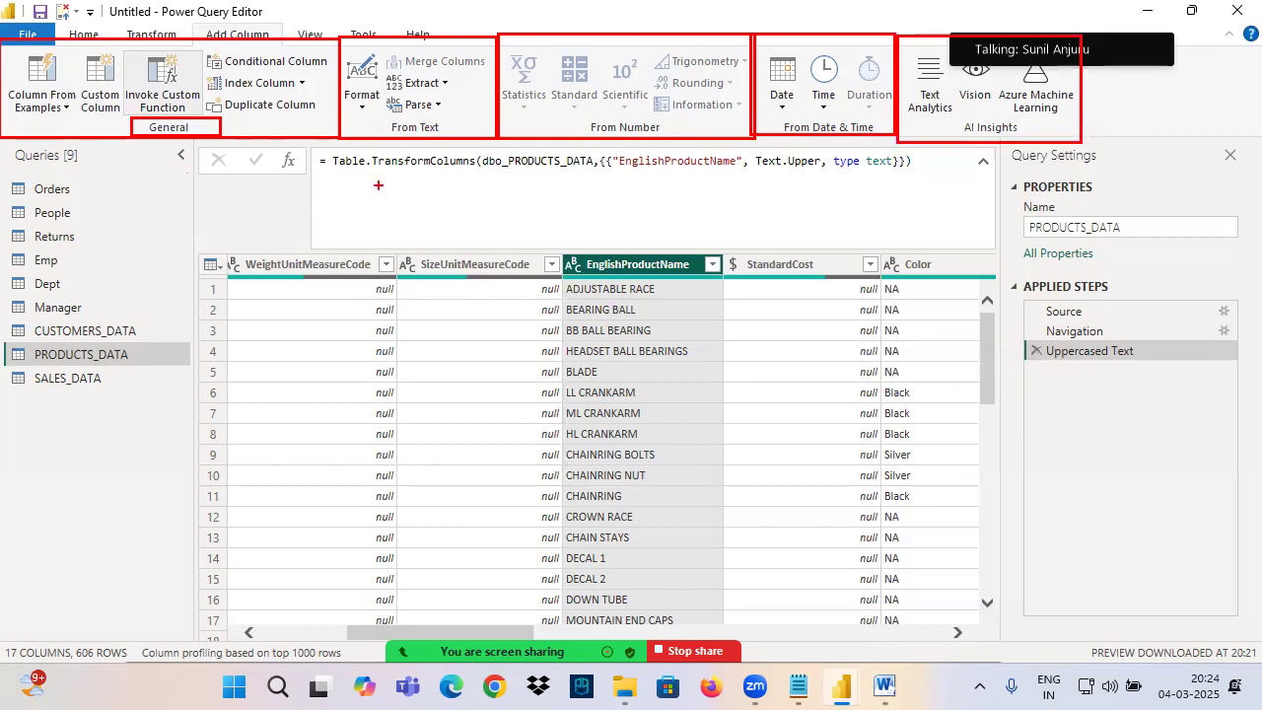
Underline Add Column, and mark Column From Examples, Custom Column and Invoke Custom Function with boxes and arrows.
left_click_drag(237, 42, 297, 44)
left_click_drag(18, 62, 72, 114)
mouse_move(44, 174)
left_mouse_down()
mouse_move(46, 114)
mouse_move(72, 128)
left_mouse_up()
left_click_drag(76, 54, 125, 123)
left_click_drag(100, 188, 100, 140)
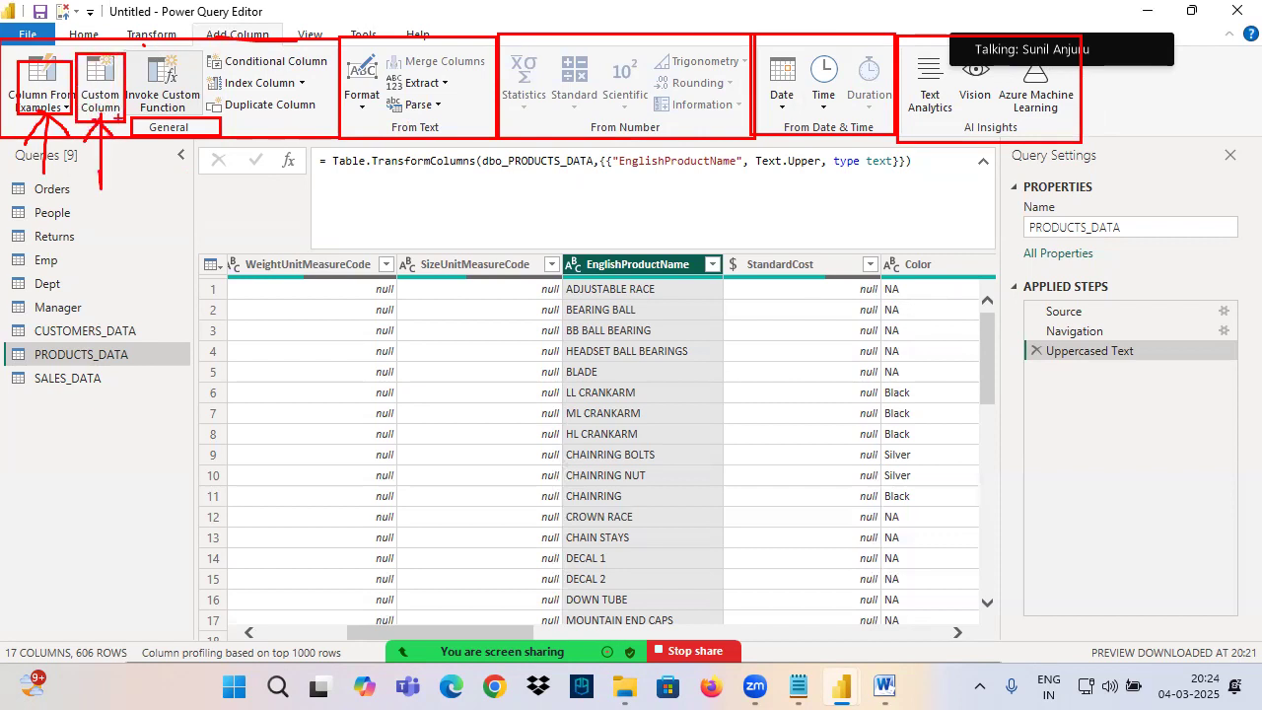
mouse_move(130, 52)
left_mouse_down()
mouse_move(197, 116)
mouse_move(162, 179)
mouse_move(159, 120)
left_mouse_up()
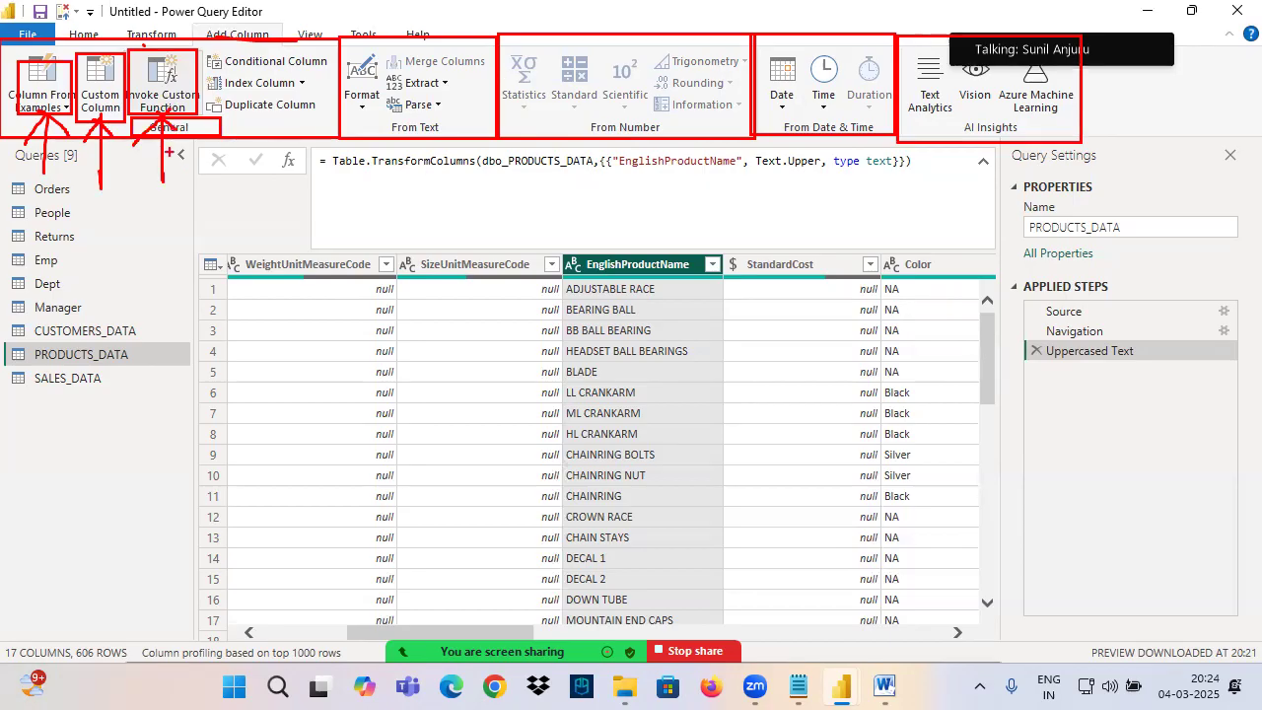
Switch to Notepad and add the lines "Ribbon - Multiple Tabs" and "Tab - Multiple Groups" below the Ribbon heading.
left_click(798, 687)
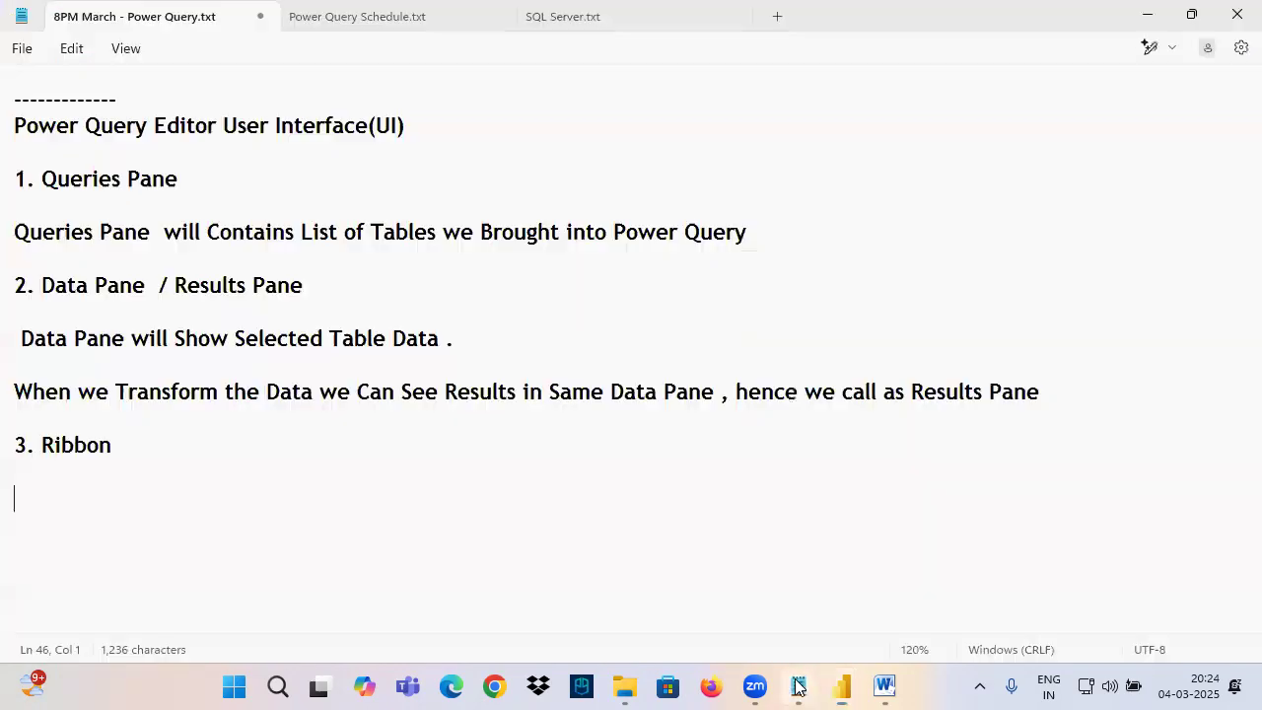
type("Ri")
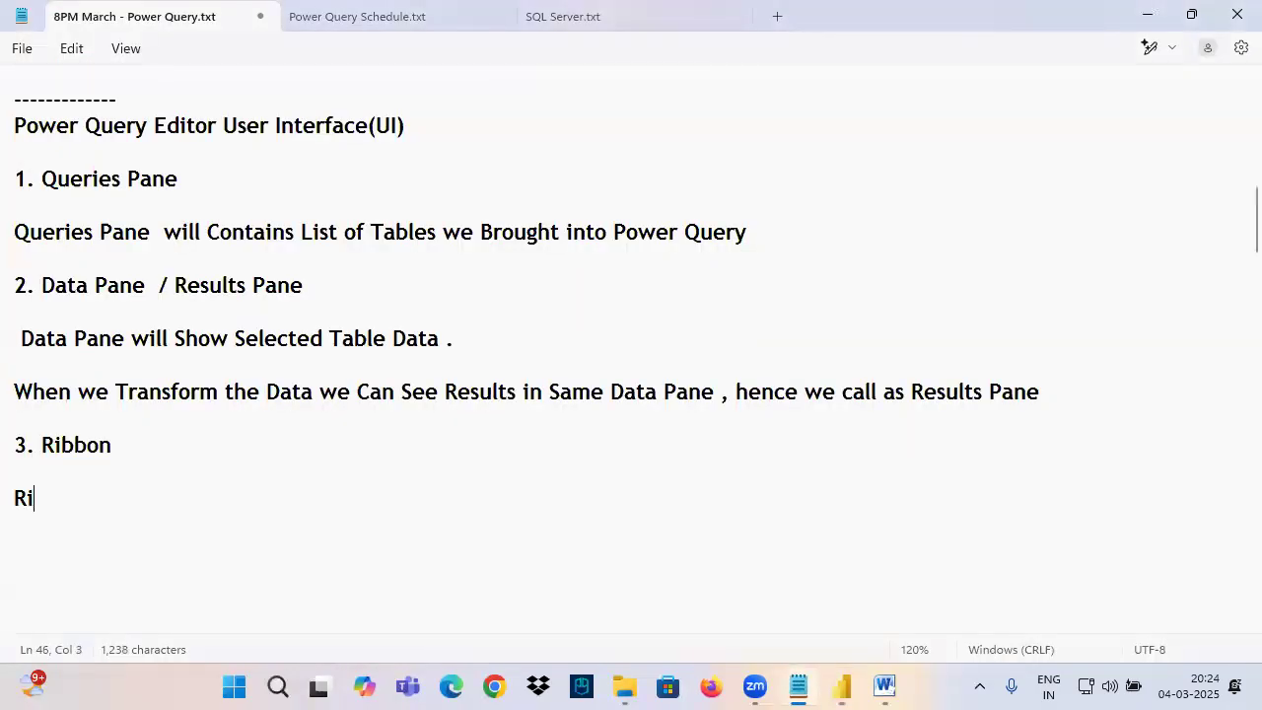
type("bbon - ")
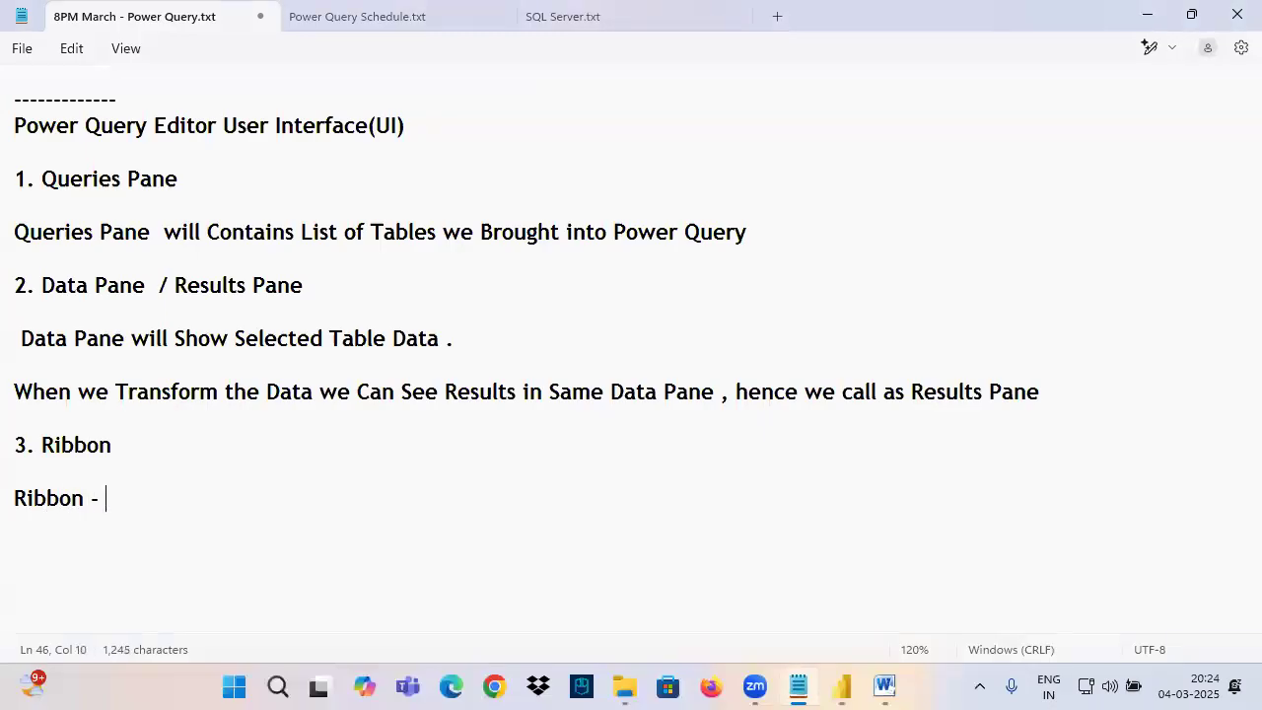
type("Multiple T")
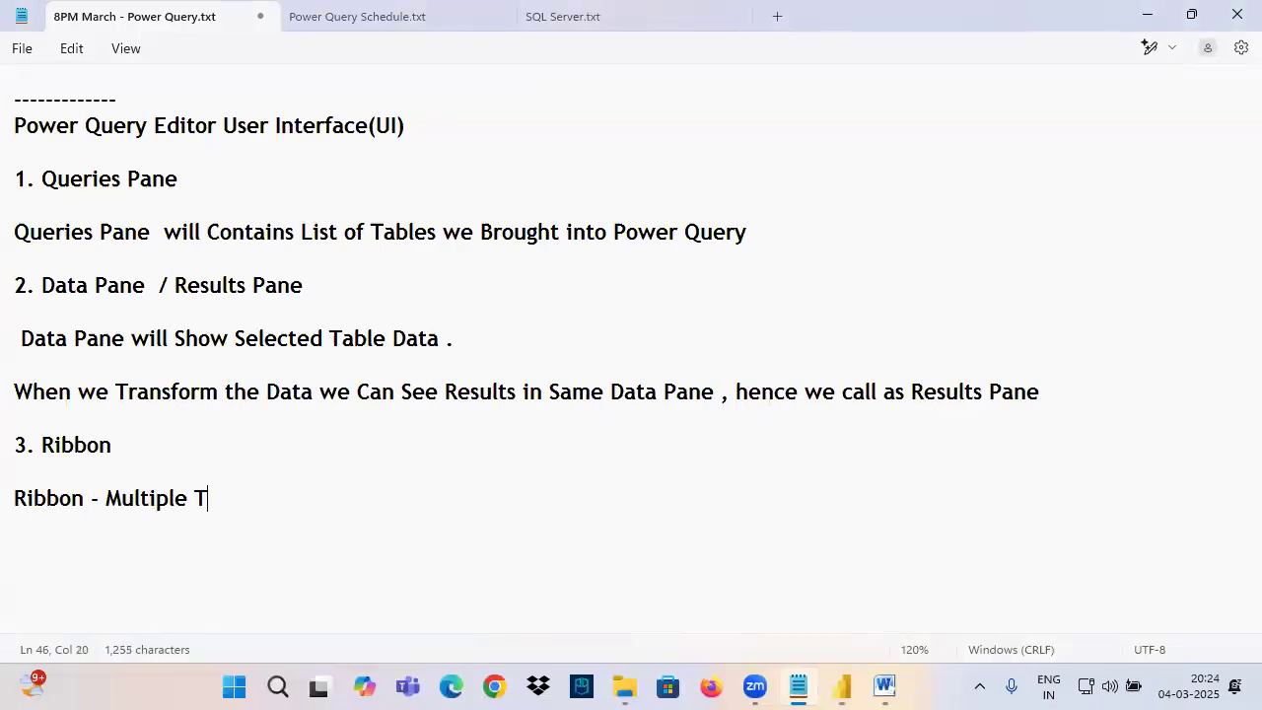
type("abs Tab")
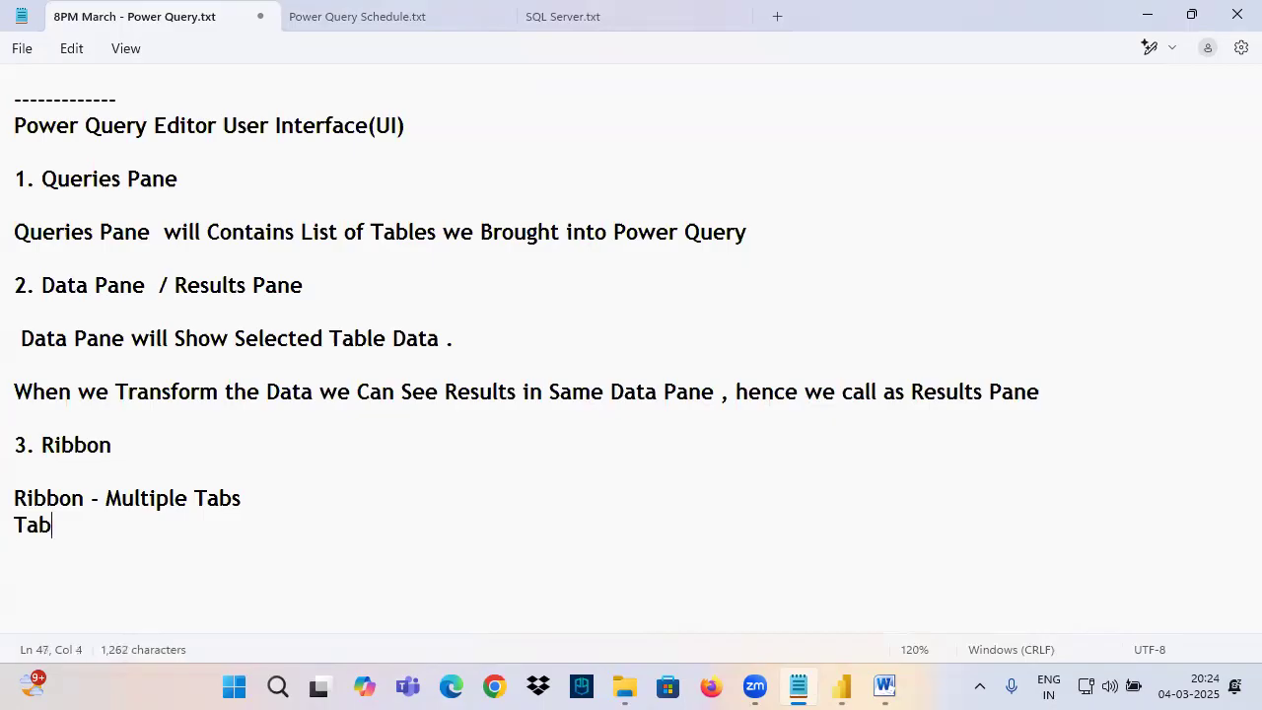
type("   - Mul")
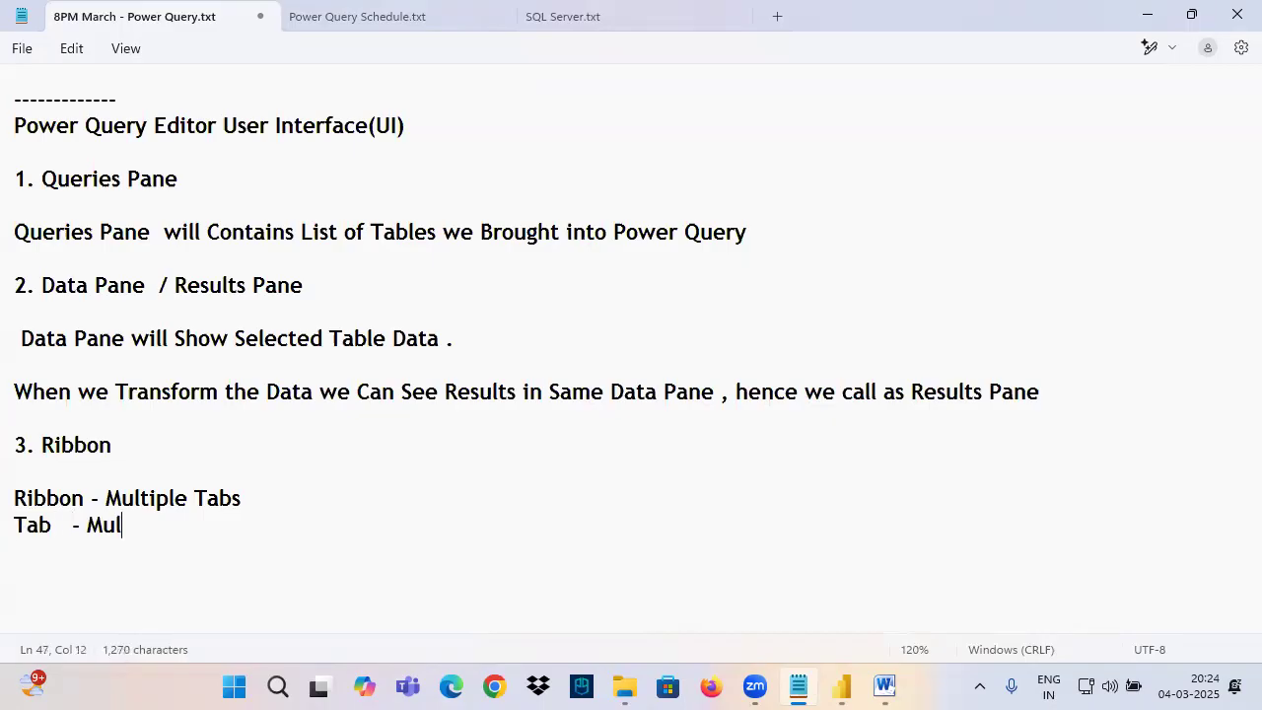
type("tiple Groups")
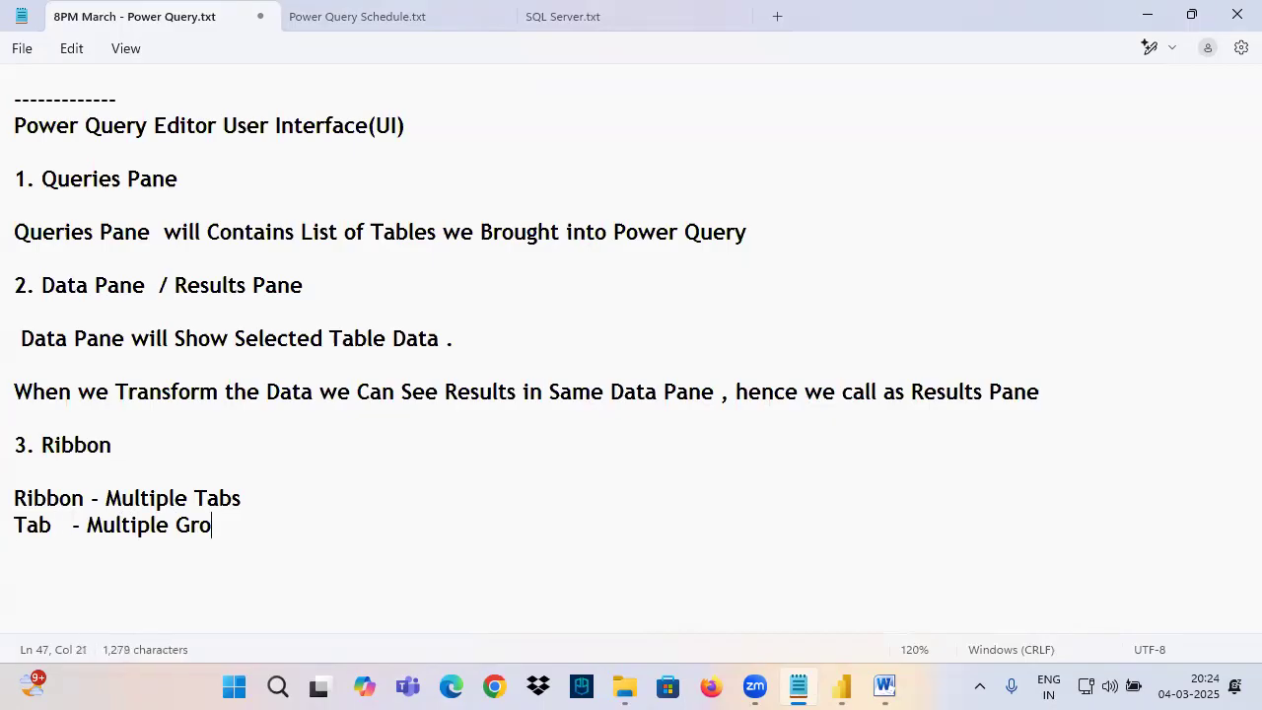
Add the line "Group - Multiple GUI Options" below the Tab line.
key("Return")
type("G")
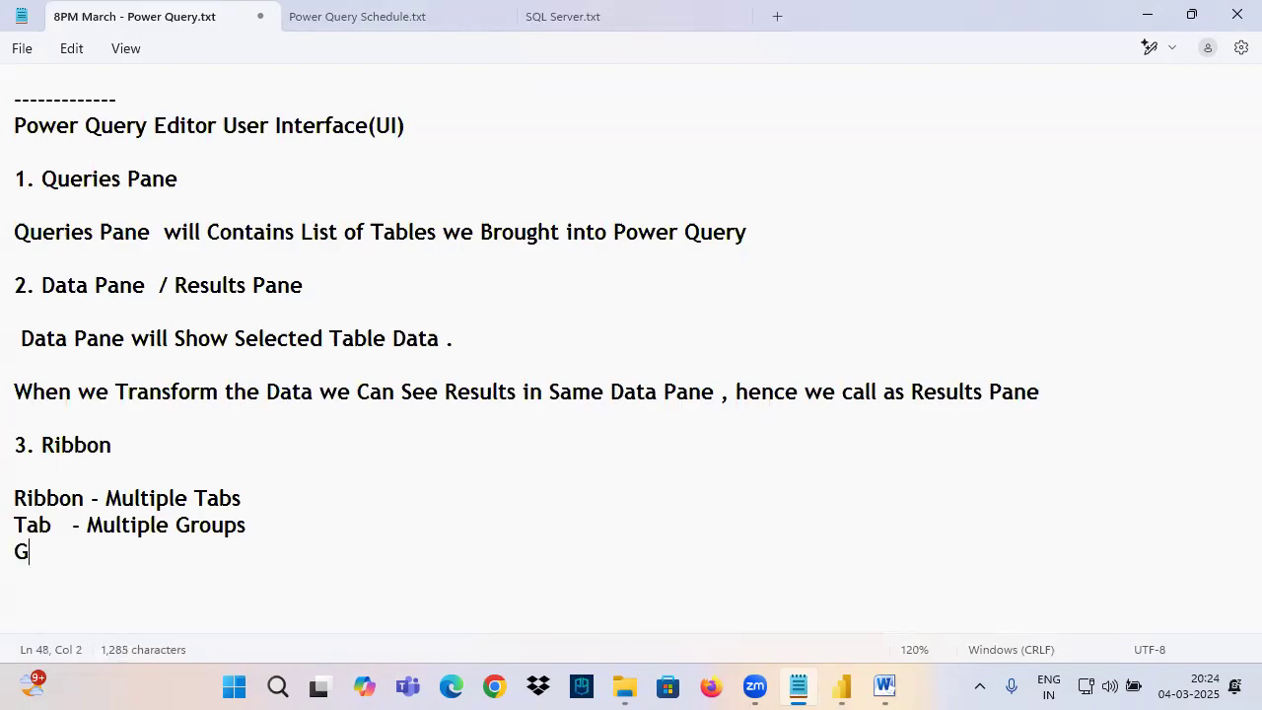
type("roup  - Multiple H")
key("BackSpace")
type("GUI Options")
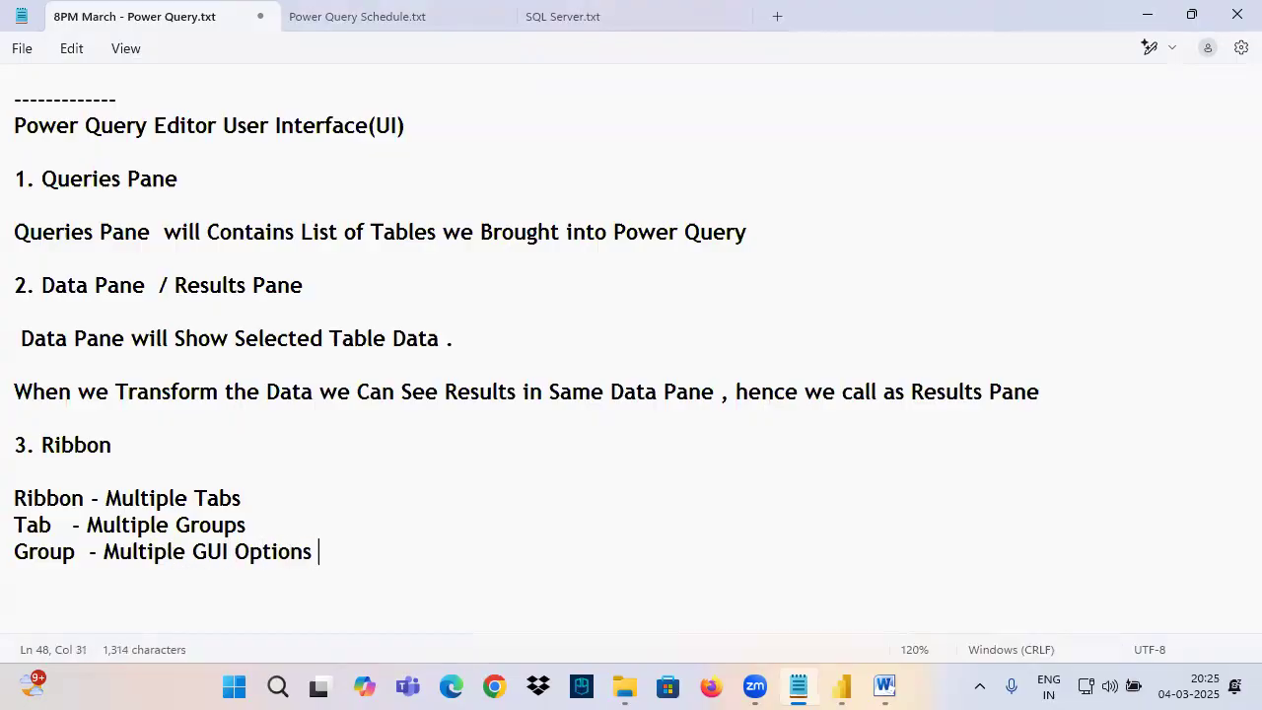
Copy "GUI Options" to a new line below the Ribbon notes and complete it as "GUI Options - ETL Activities".
left_click_drag(193, 552, 315, 549)
key("ctrl+c")
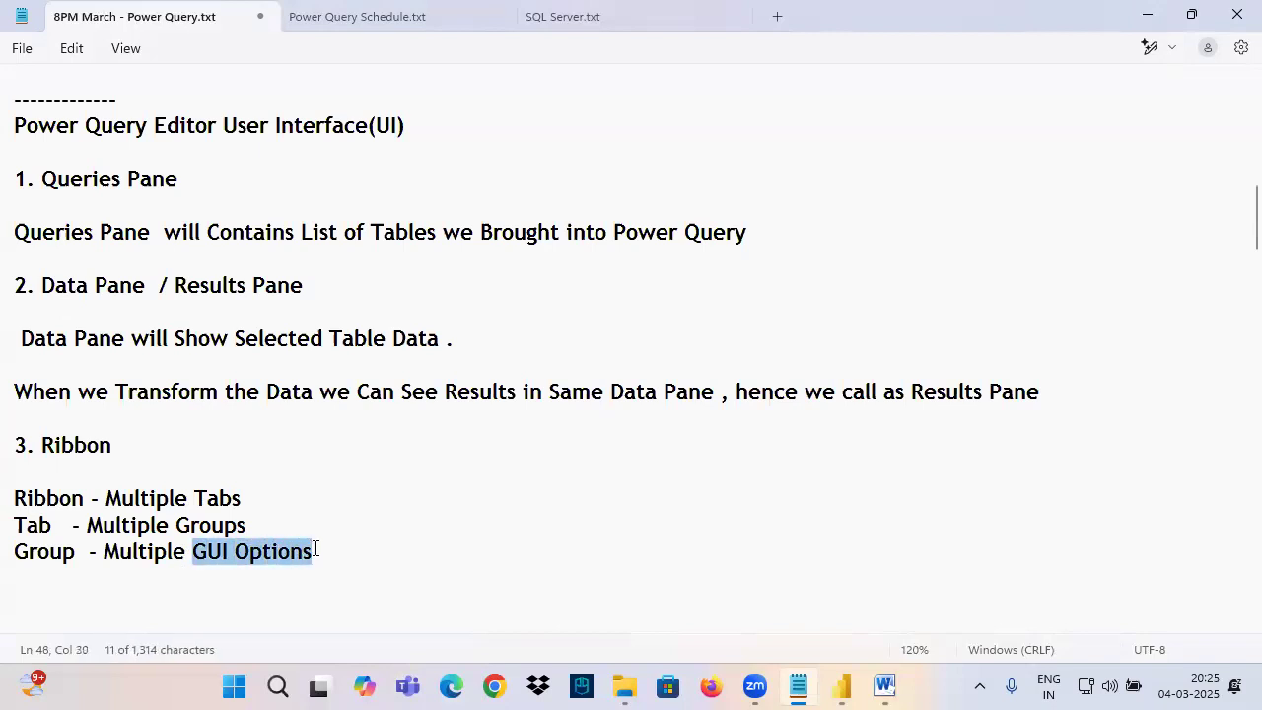
scroll(65, 512, "down", 2)
left_click(35, 455)
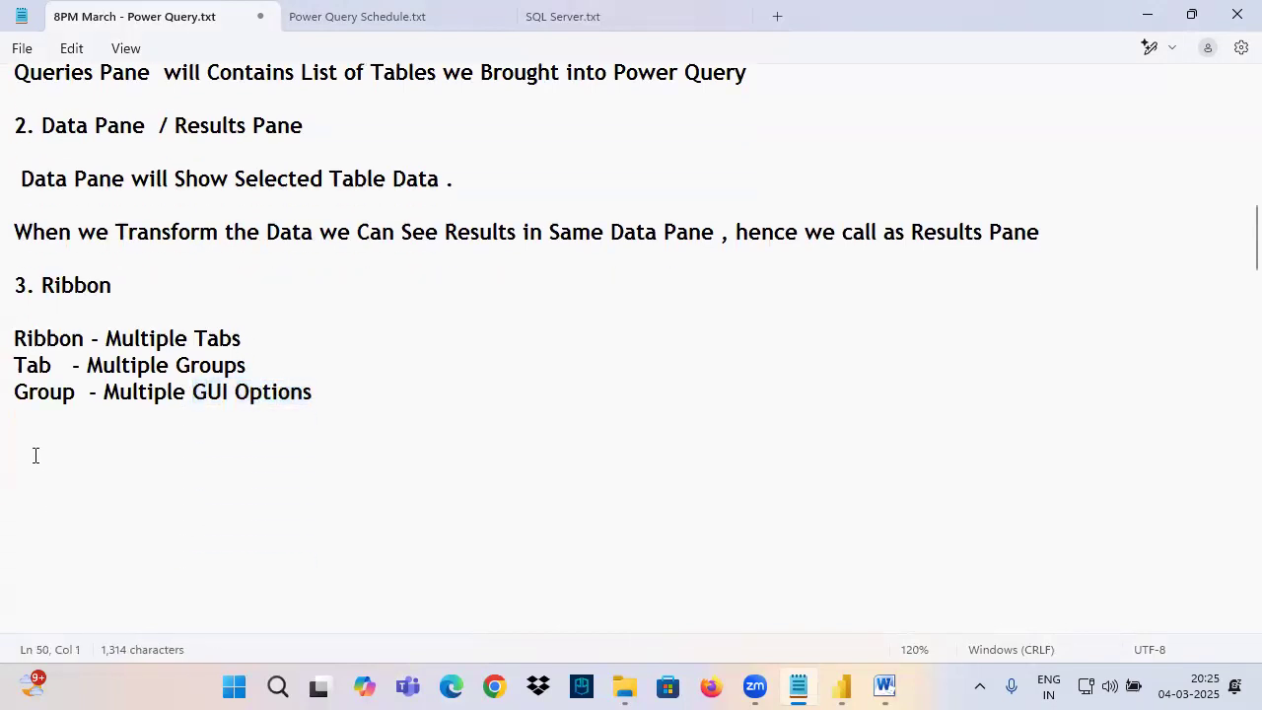
key("ctrl+v")
type("- E")
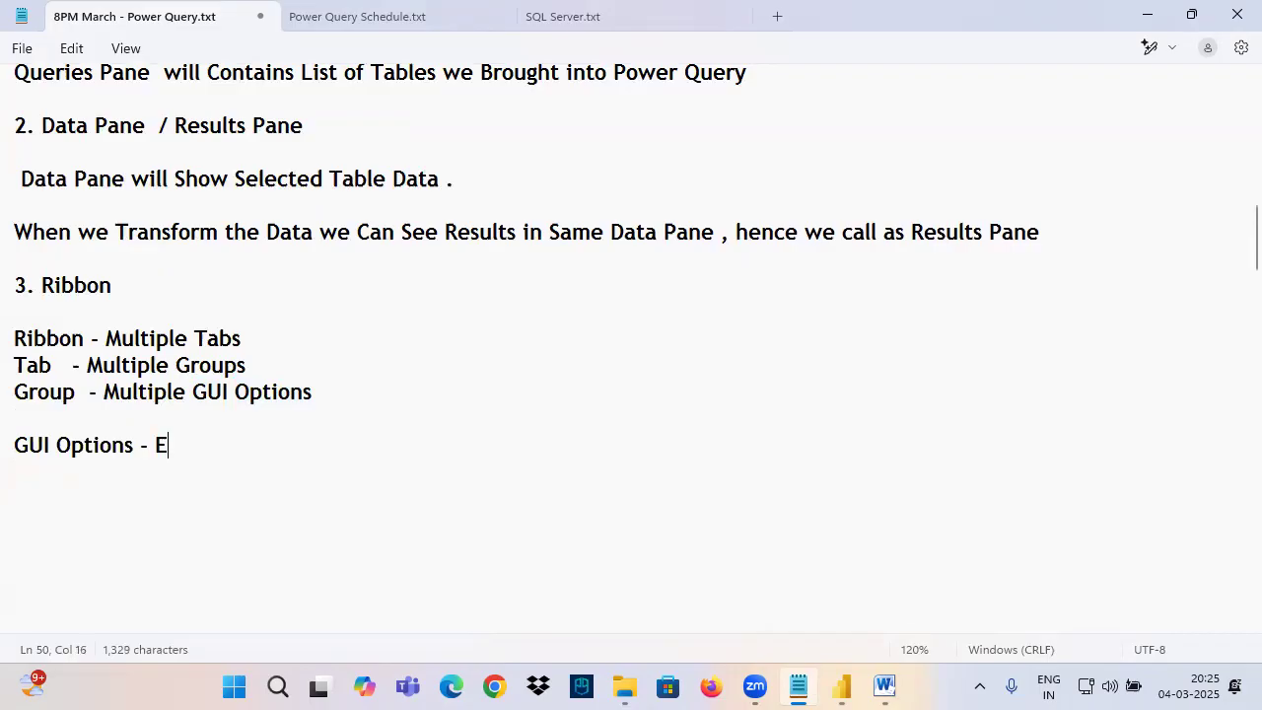
type("TL Activities")
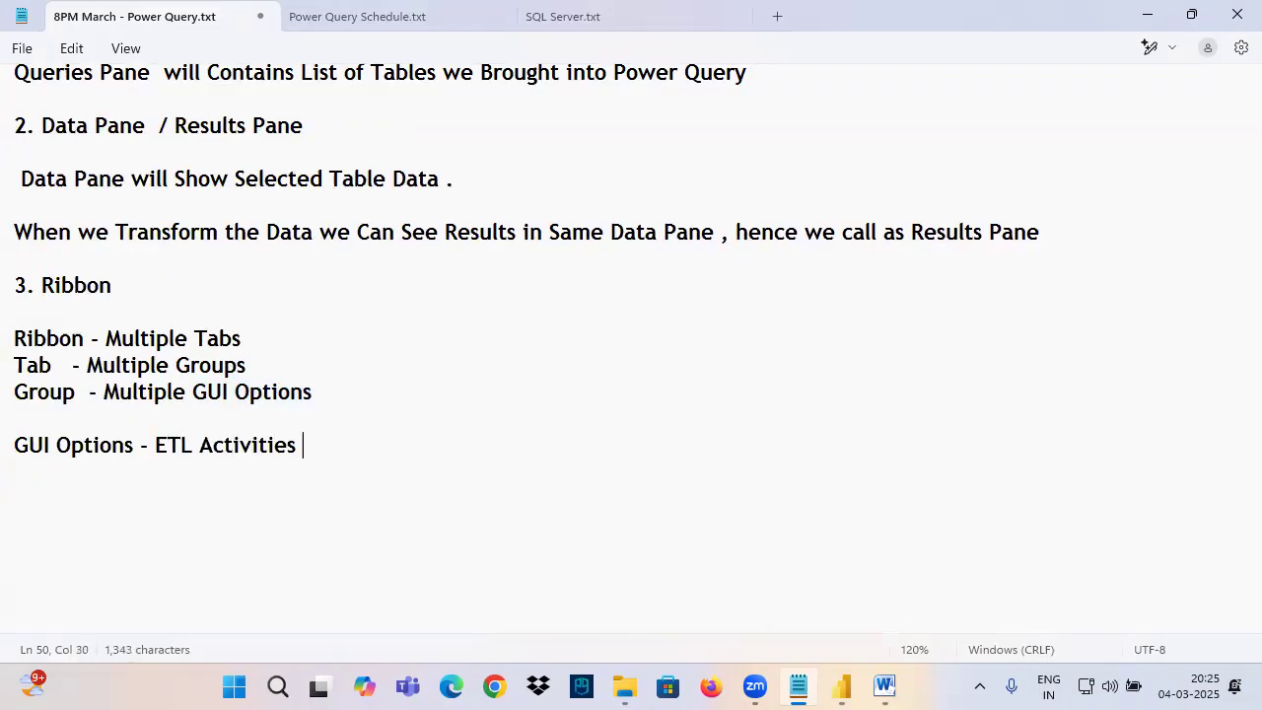
Switch to Power Query Editor, mark Add Column, its General group and Invoke Custom Function, then clear the annotations.
mouse_move(840, 687)
left_click(937, 578)
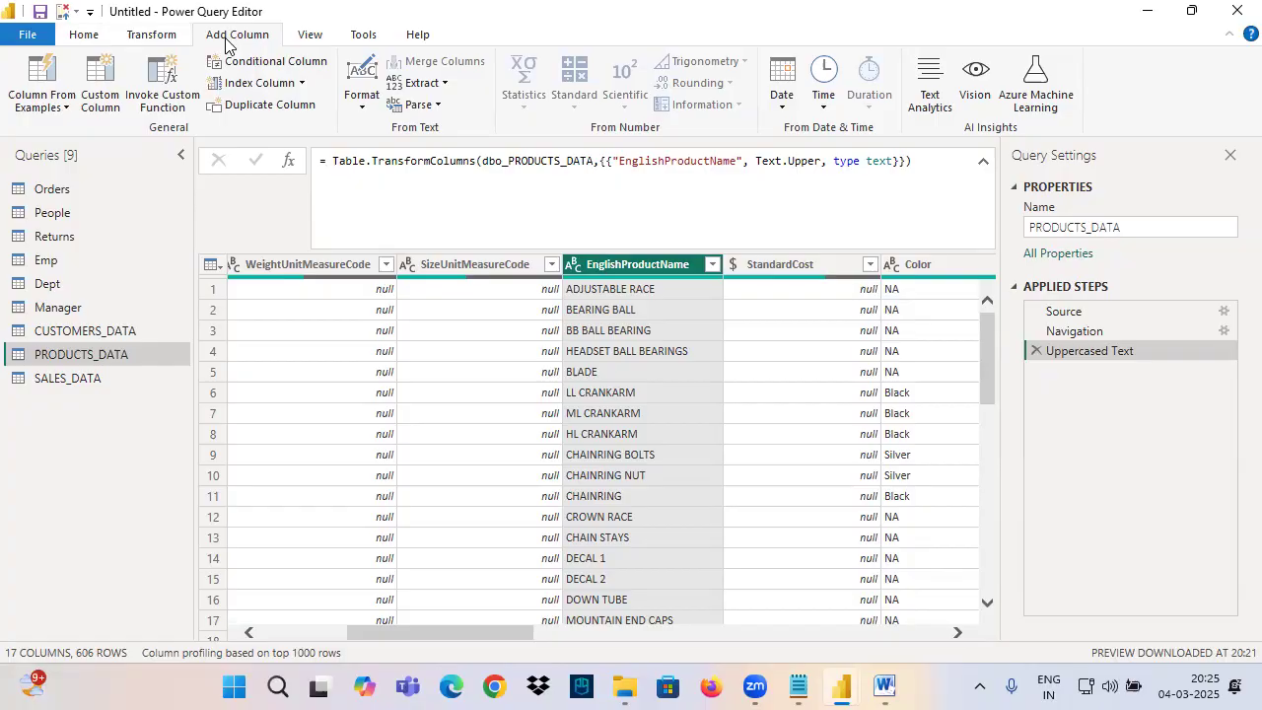
key("ctrl+2")
mouse_move(215, 43)
left_mouse_down()
mouse_move(246, 46)
mouse_move(231, 22)
mouse_move(219, 44)
left_mouse_up()
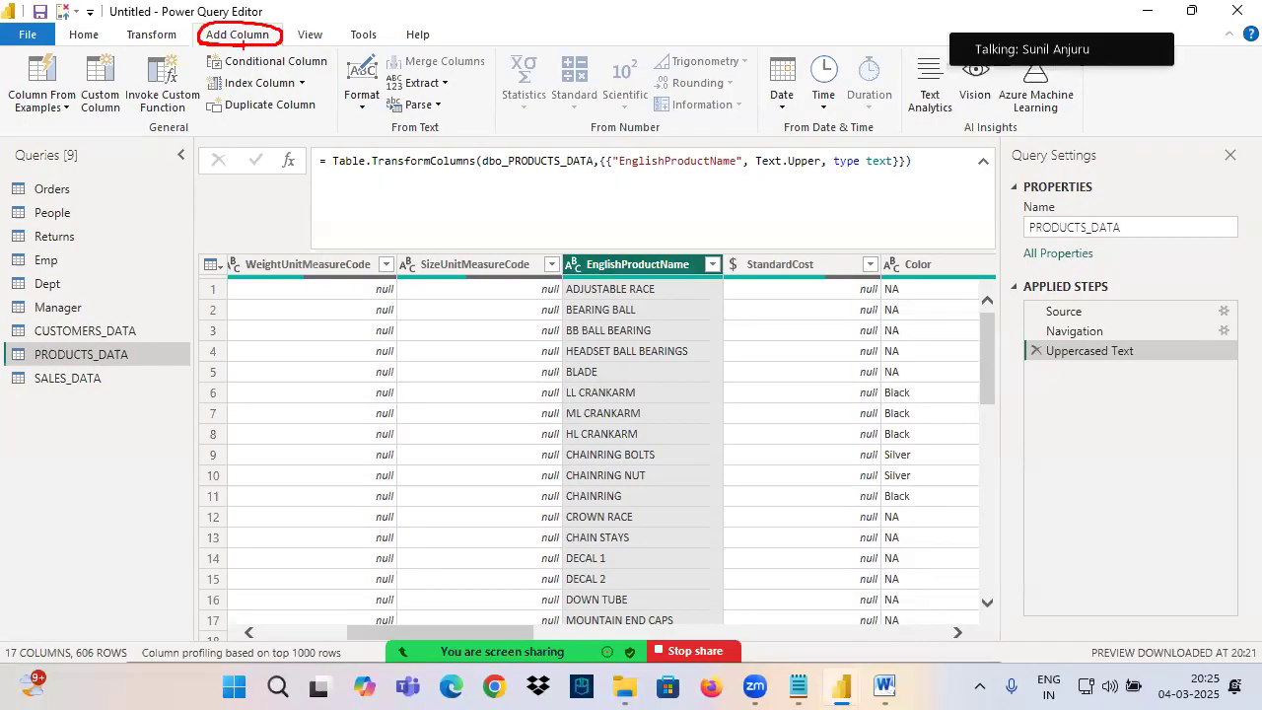
mouse_move(150, 143)
left_mouse_down()
mouse_move(209, 145)
mouse_move(134, 125)
mouse_move(211, 146)
left_mouse_up()
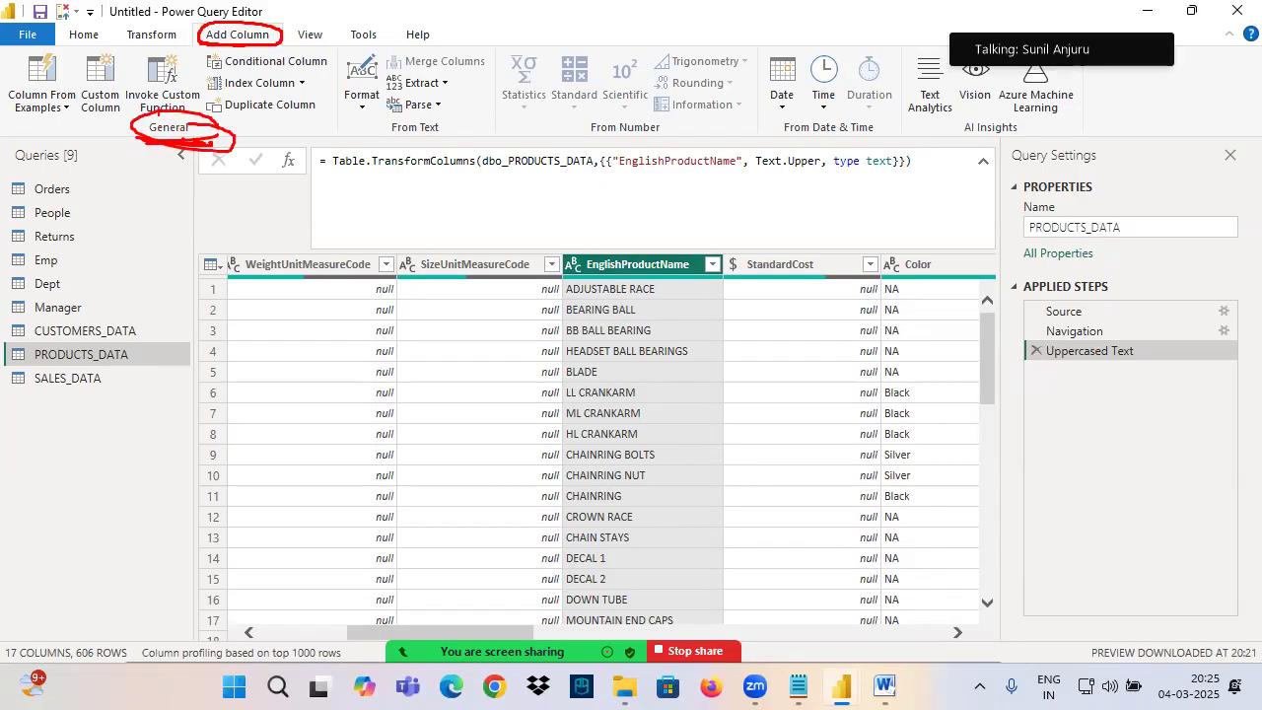
left_click_drag(150, 70, 196, 47)
key("Escape")
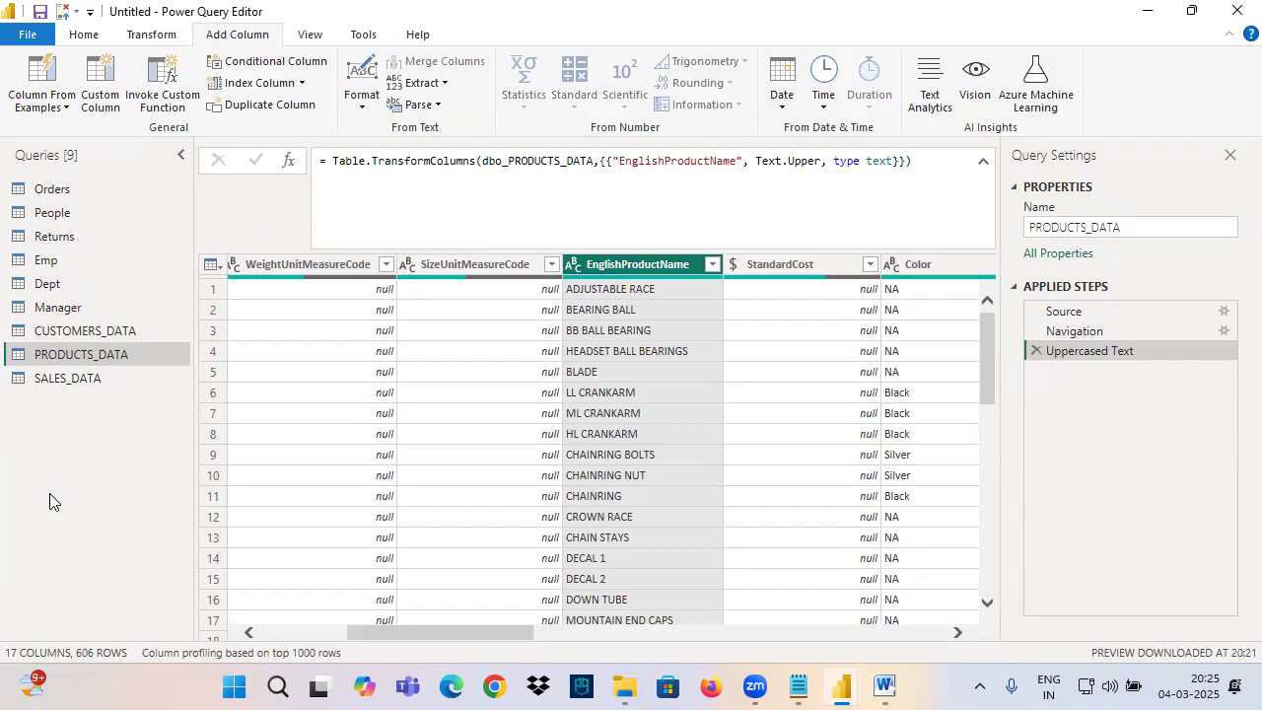
Draw an arrow from the Queries pane toward the data, underline Add Column, circle General and Invoke Custom Function, and clear the marks.
key("ctrl+2")
mouse_move(72, 430)
left_mouse_down()
mouse_move(198, 413)
mouse_move(183, 462)
left_mouse_up()
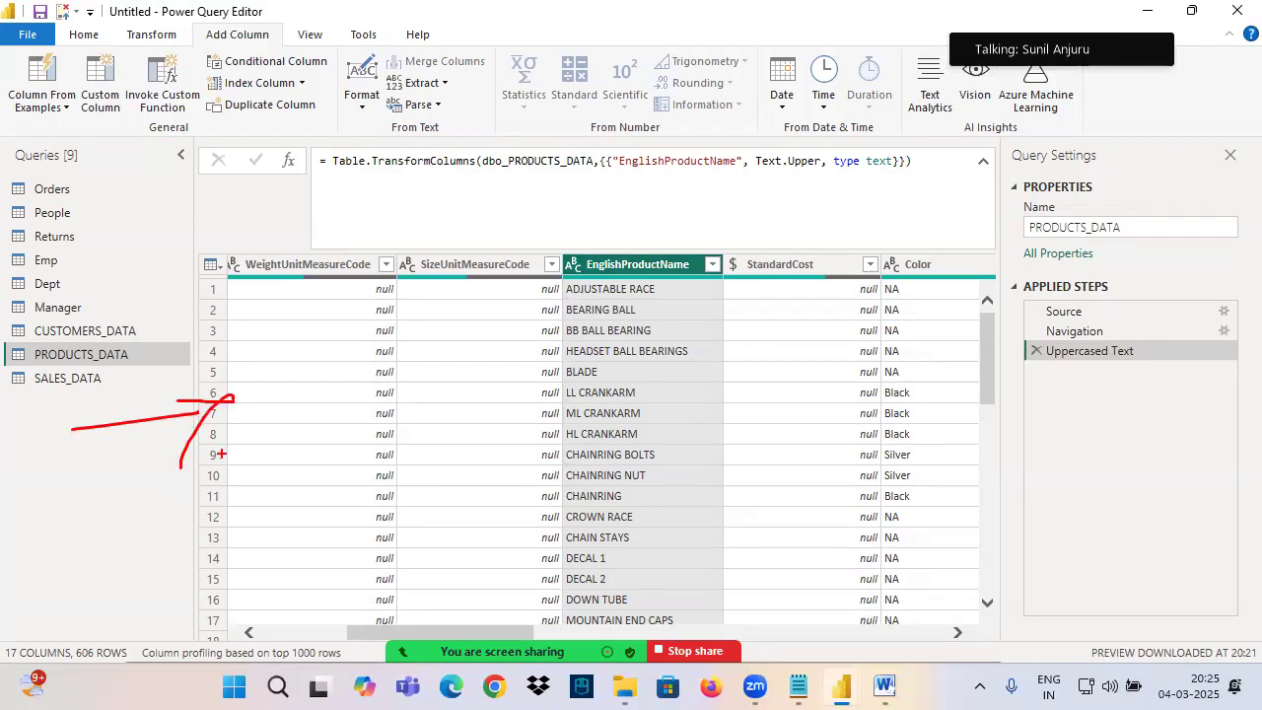
left_click_drag(213, 49, 268, 39)
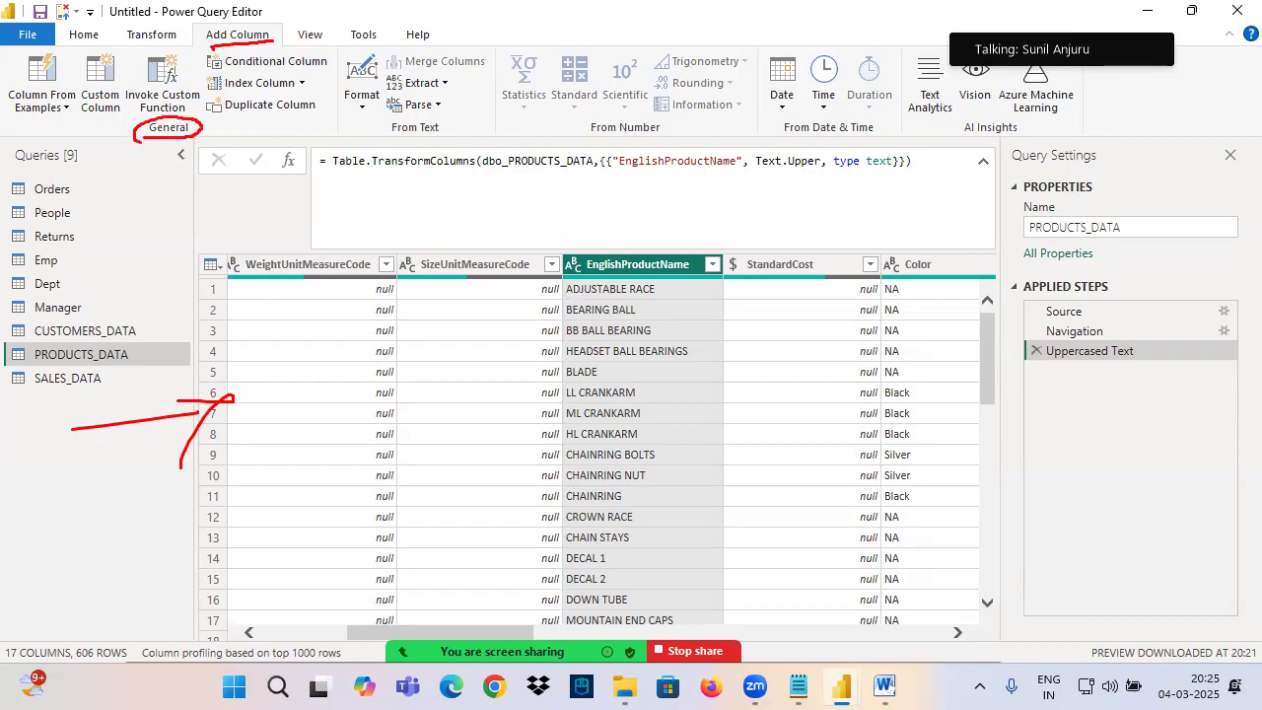
left_click_drag(177, 69, 187, 79)
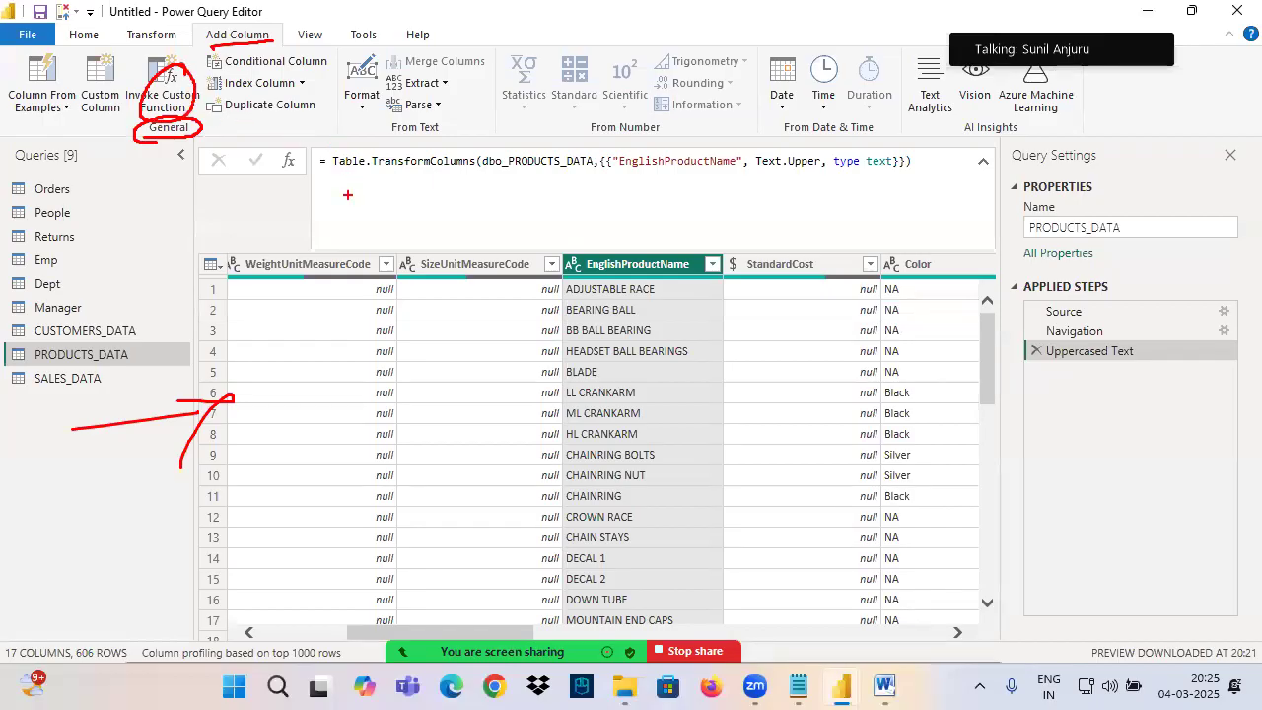
key("Escape")
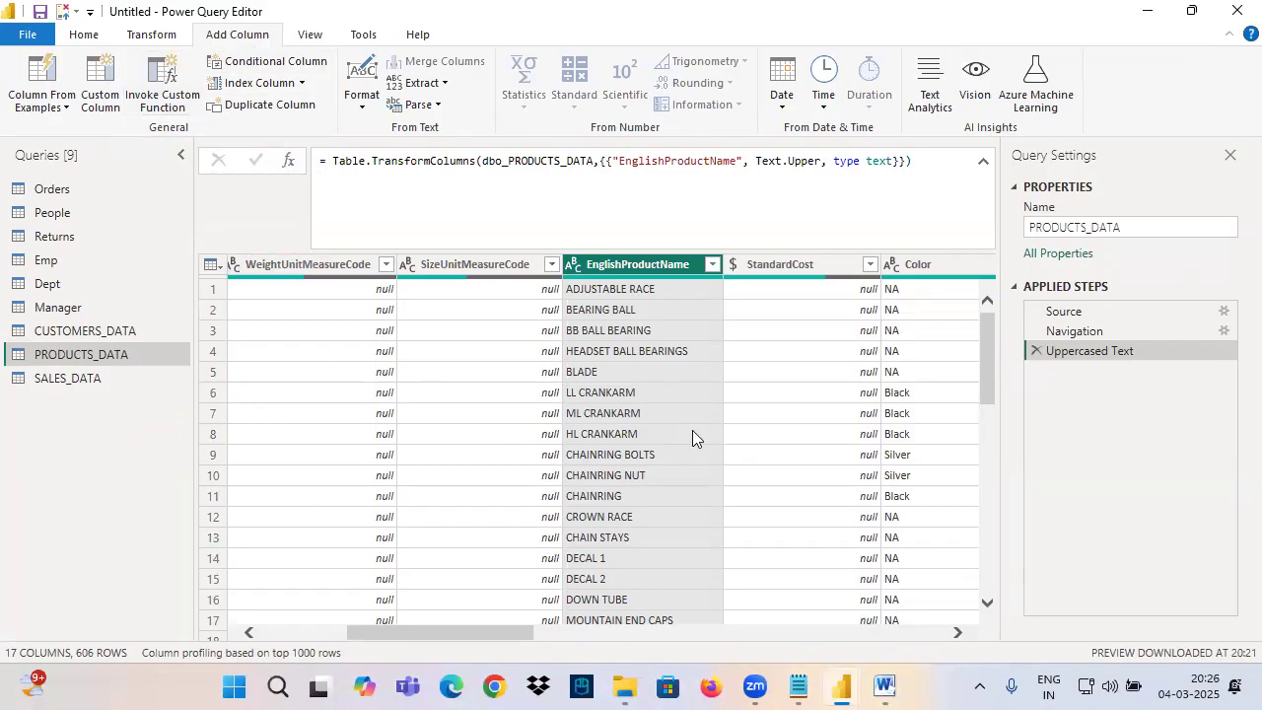
Compare the groups and GUI options offered under Home with those under Add Column.
left_click(86, 37)
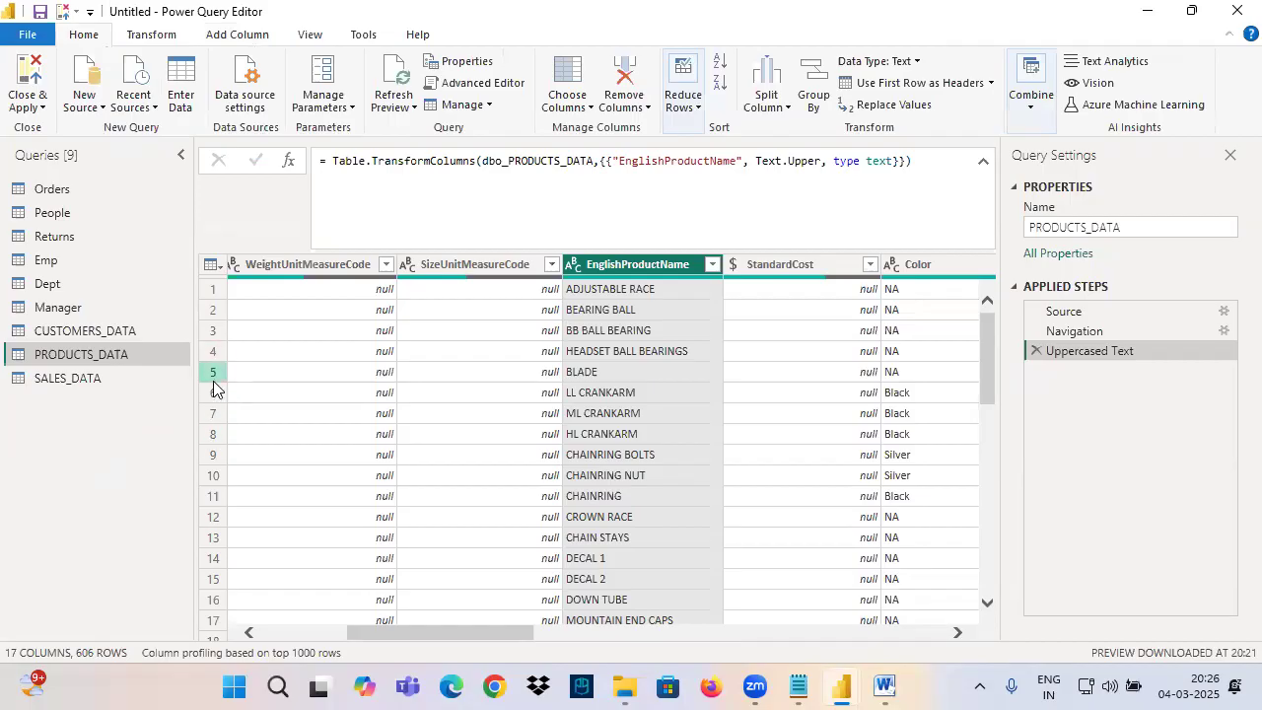
left_click(241, 35)
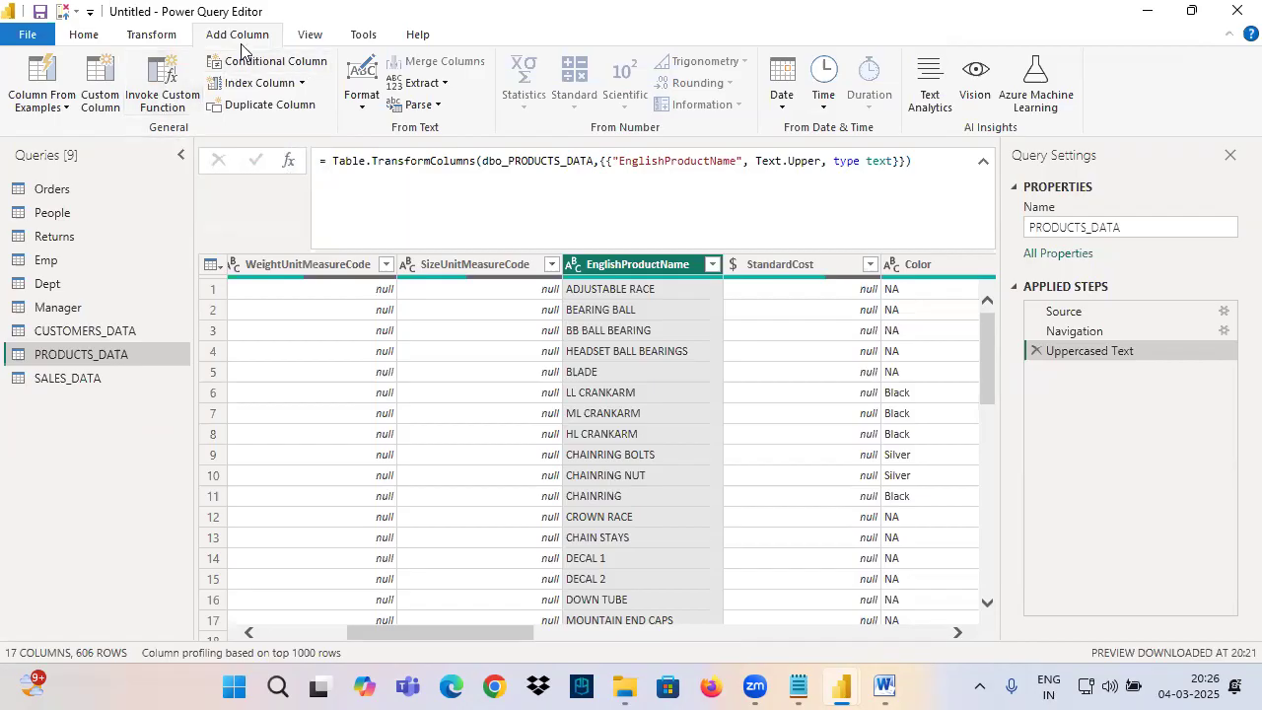
left_click(85, 37)
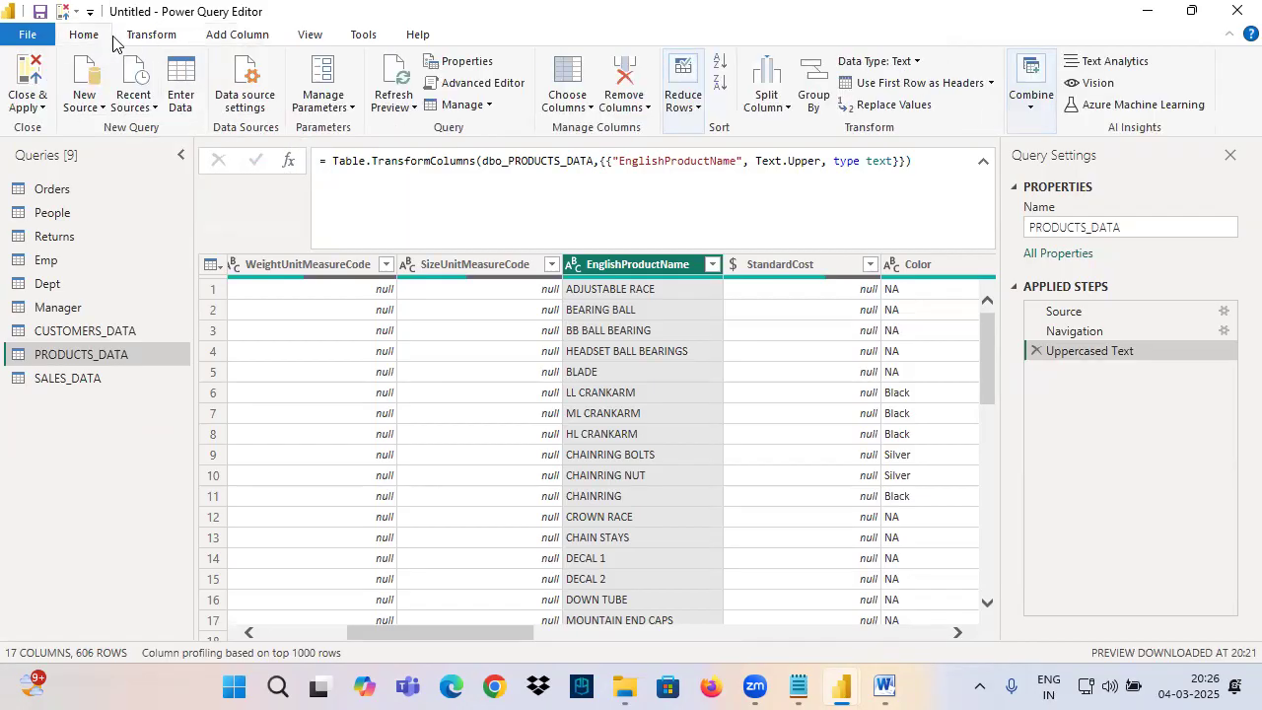
left_click(219, 38)
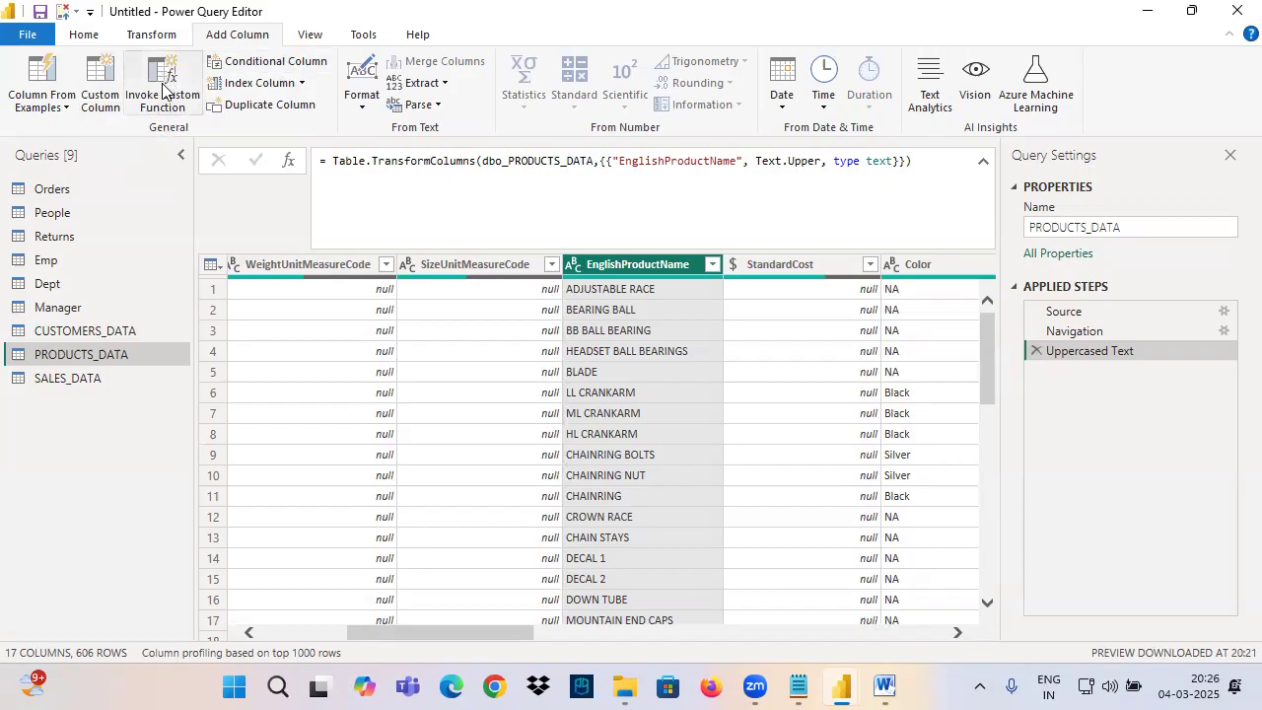
Switch to Notepad and add a dashed separator line below "GUI Options - ETL Activities".
left_click(781, 682)
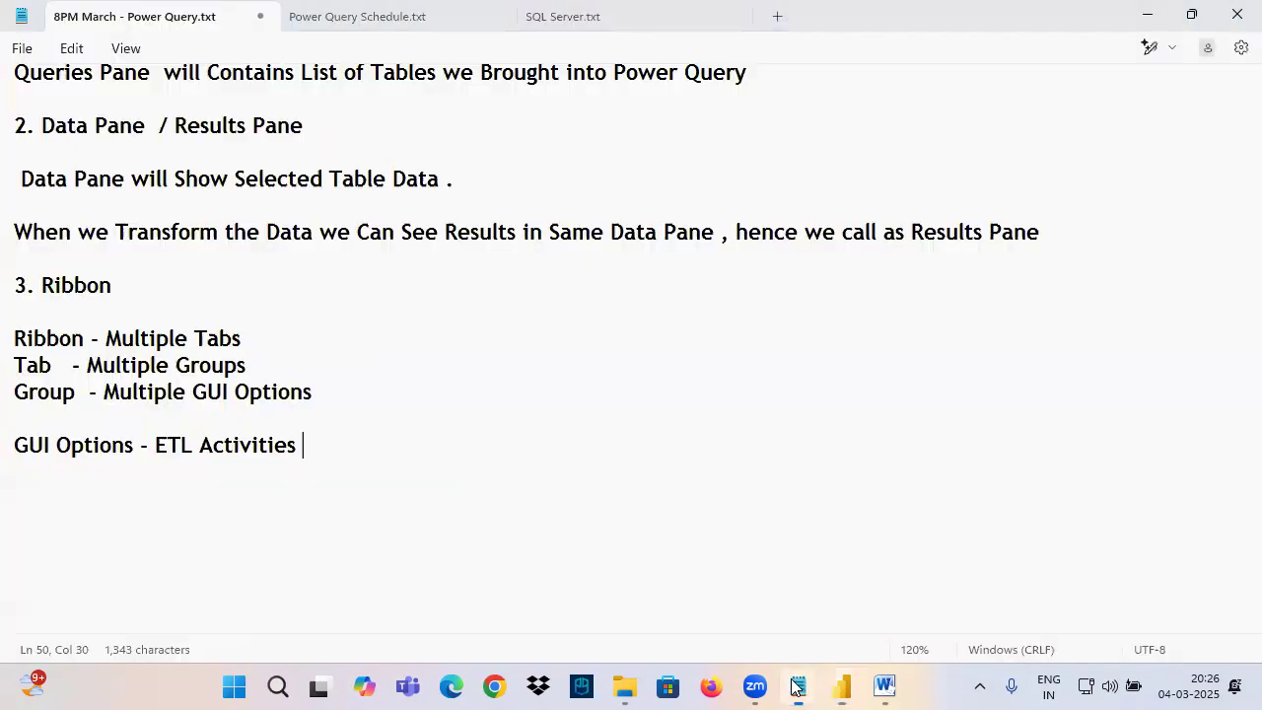
left_click(85, 499)
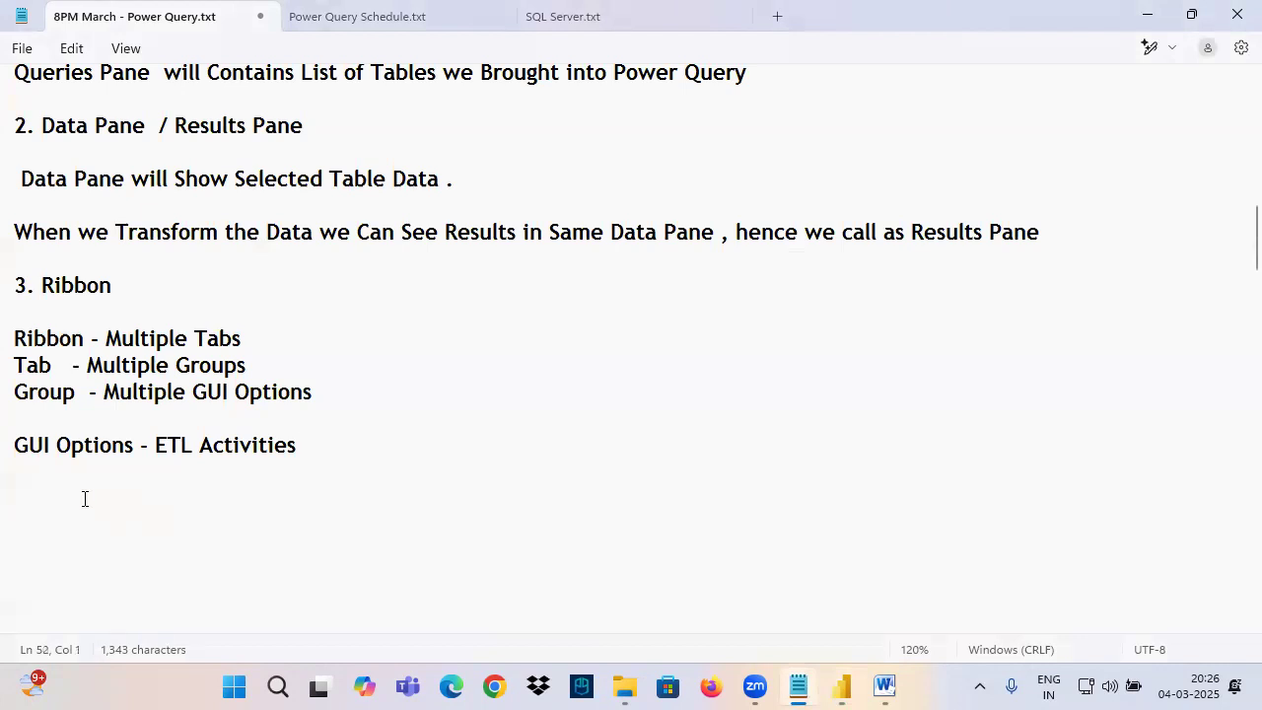
type("------------------------------")
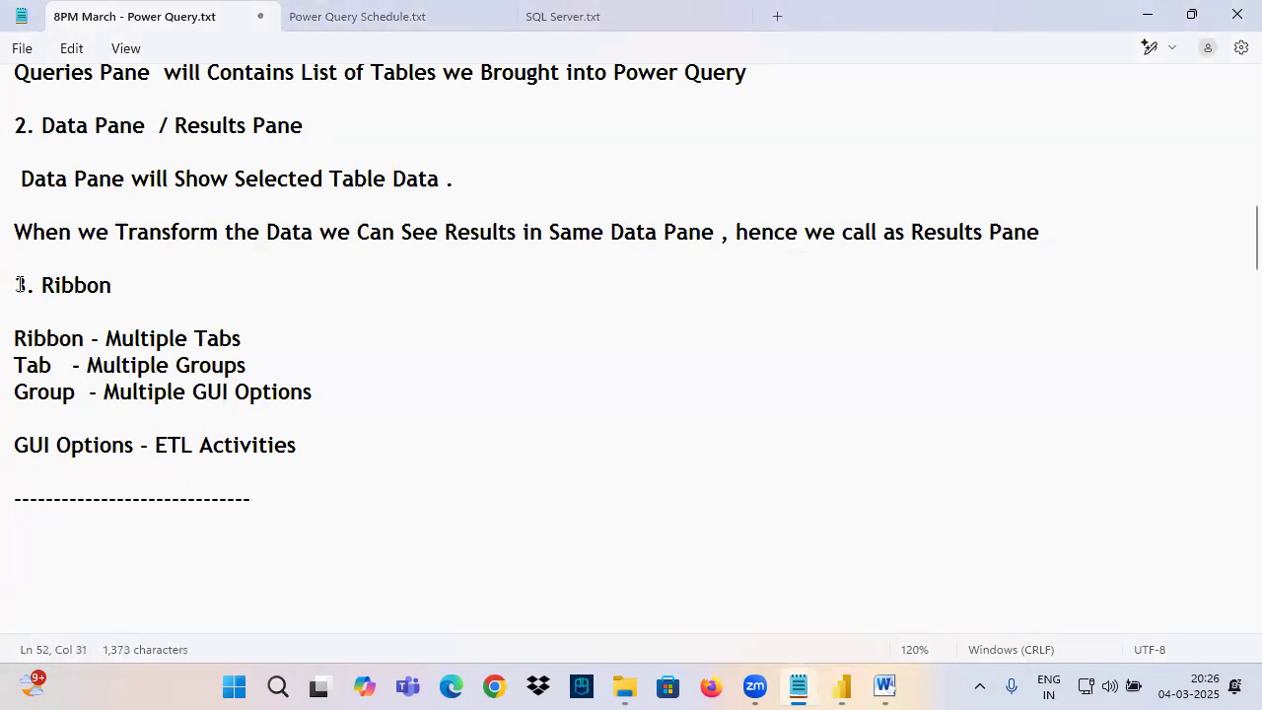
Highlight the whole Ribbon section of the notes, its Ribbon heading, and the words "GUI Options".
left_click_drag(19, 285, 375, 460)
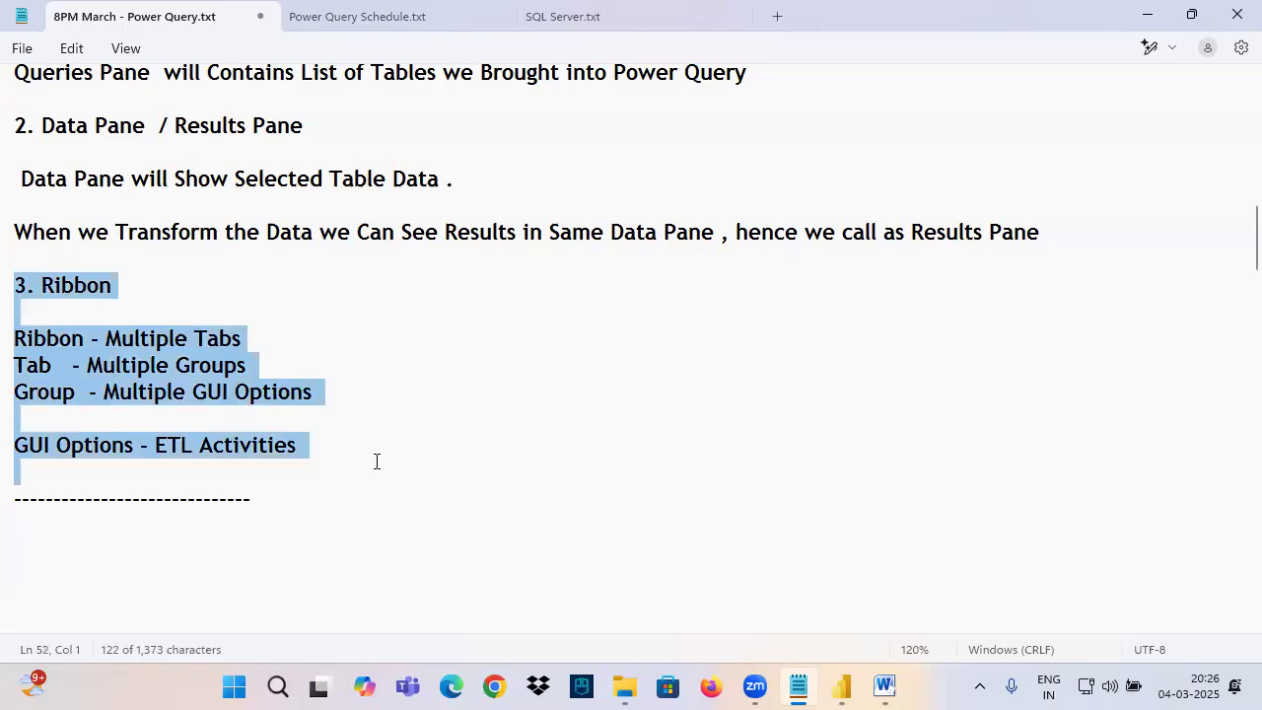
left_click(76, 285)
left_click_drag(42, 285, 178, 293)
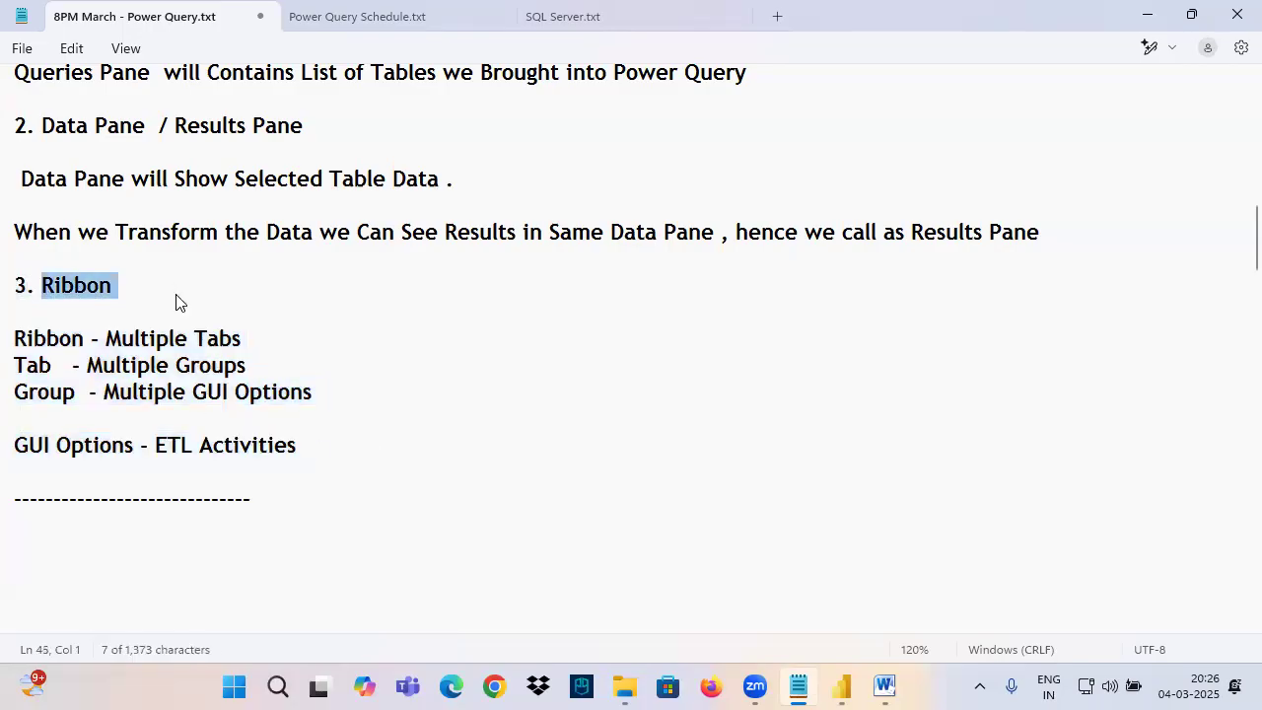
left_click_drag(22, 444, 138, 448)
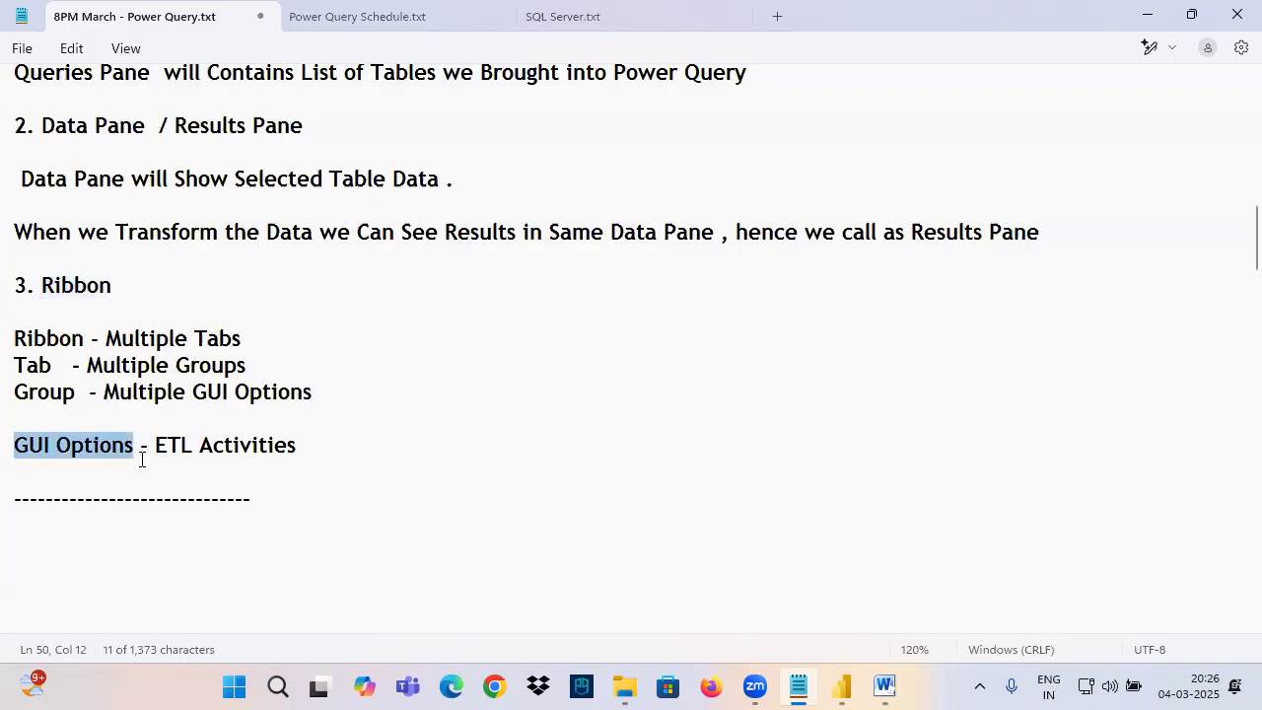
Start a new numbered item "4." in the Notepad notes below the dashed separator.
left_click(841, 687)
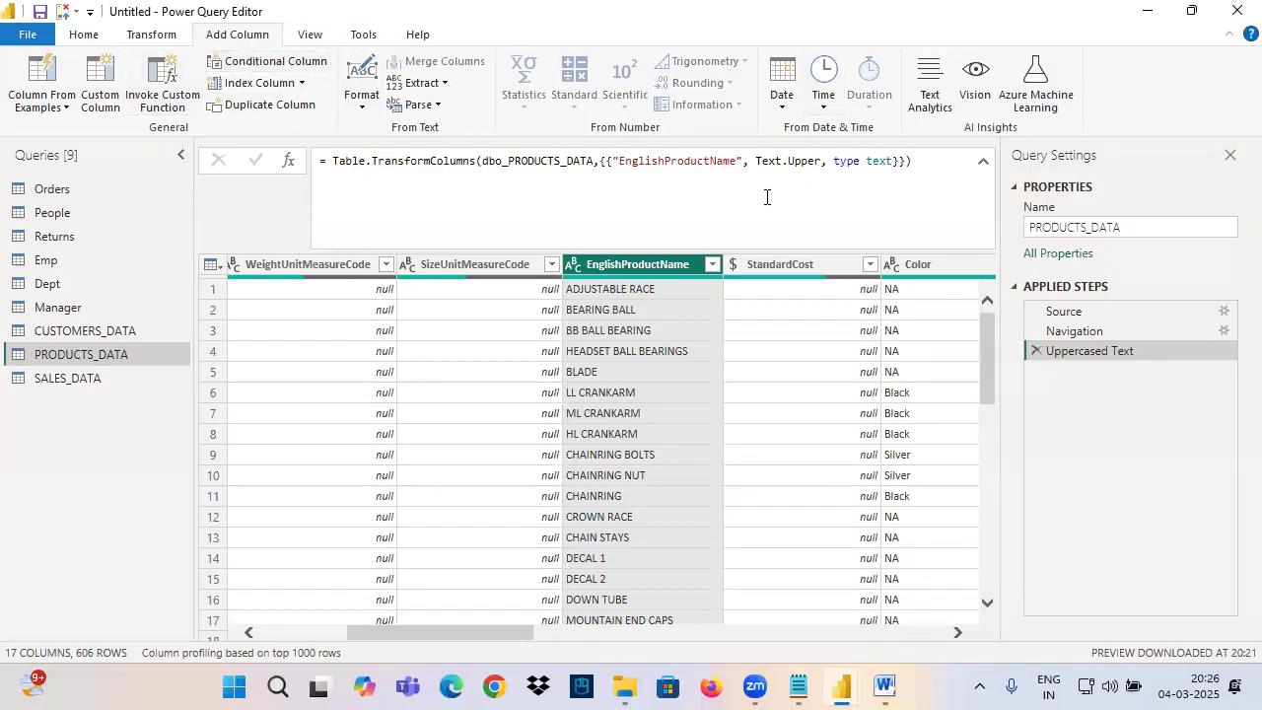
left_click(798, 686)
left_click(60, 524)
type("4.")
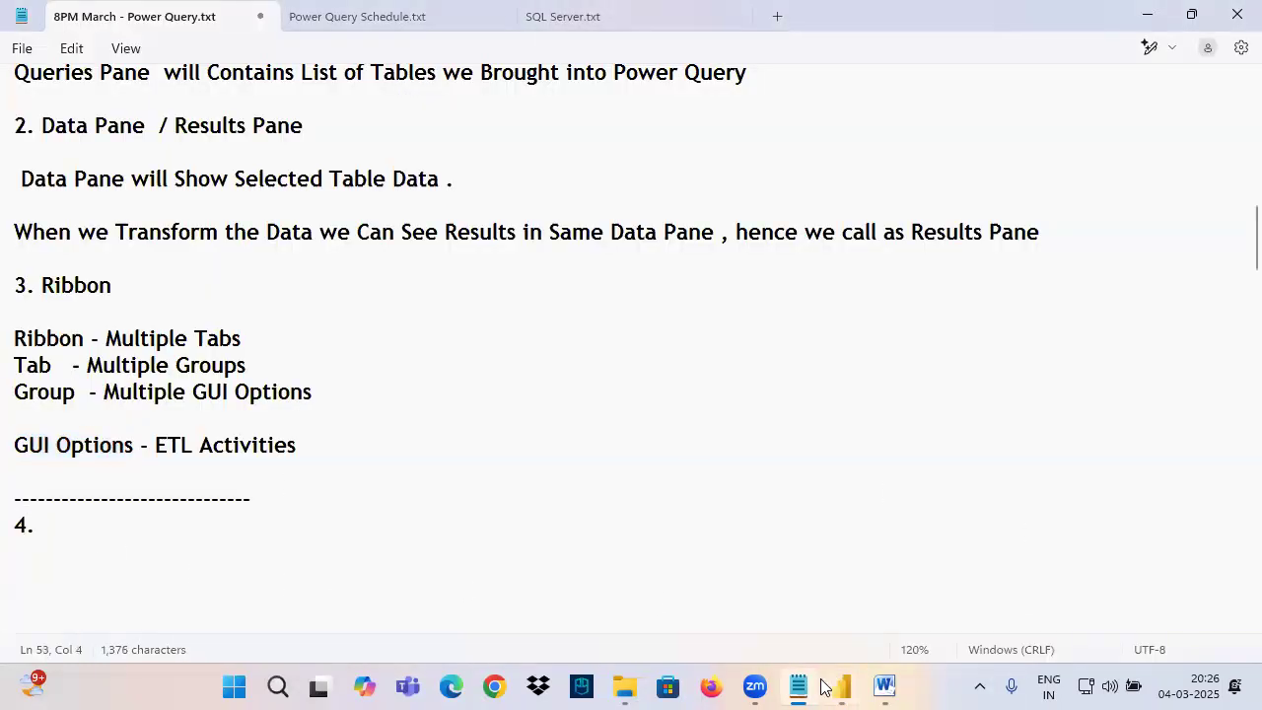
Switch to Power Query Editor, underline the Query Settings title, and collapse its Properties and Applied Steps sections.
left_click(949, 592)
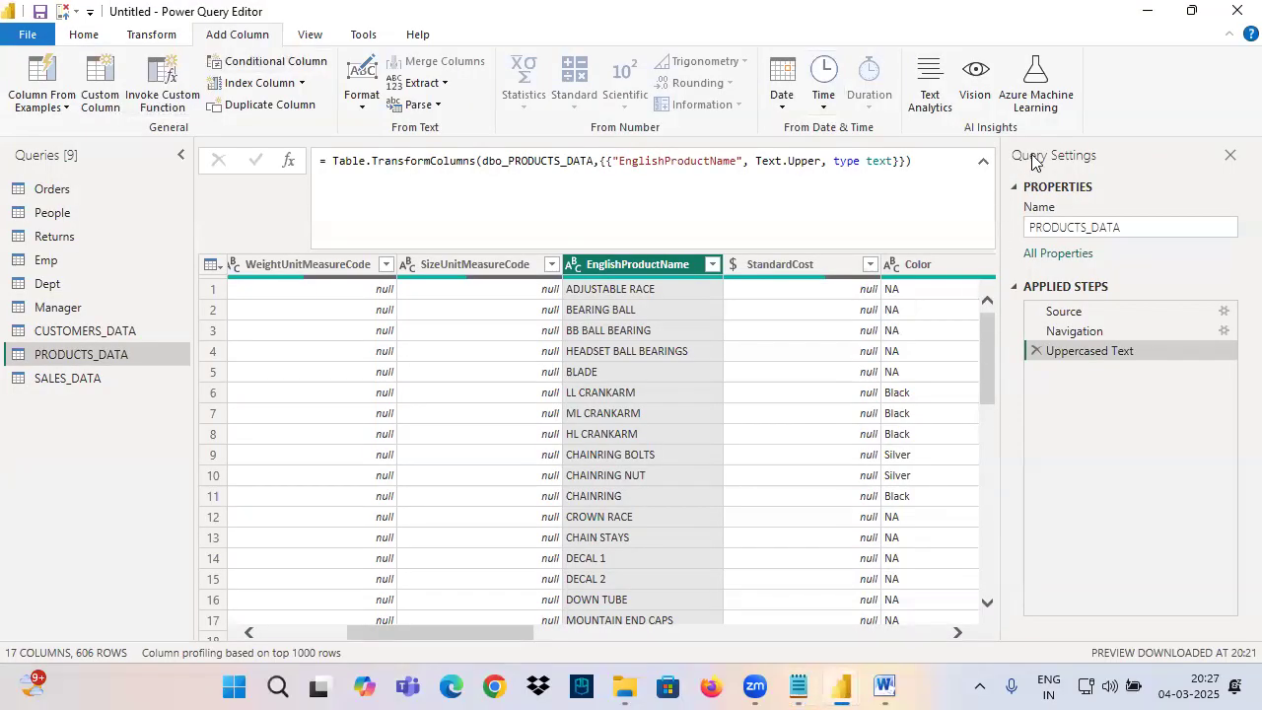
key("ctrl+2")
left_click_drag(1018, 168, 1093, 168)
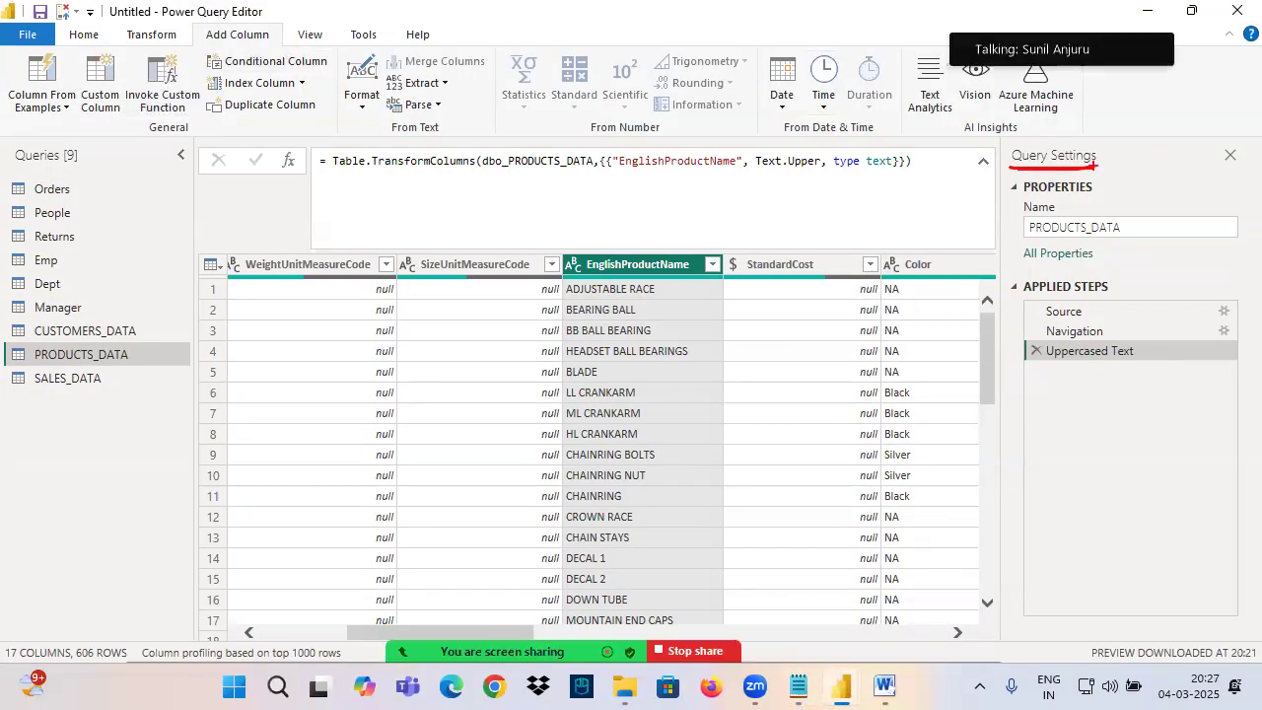
key("Escape")
left_click(1019, 190)
left_click(1021, 217)
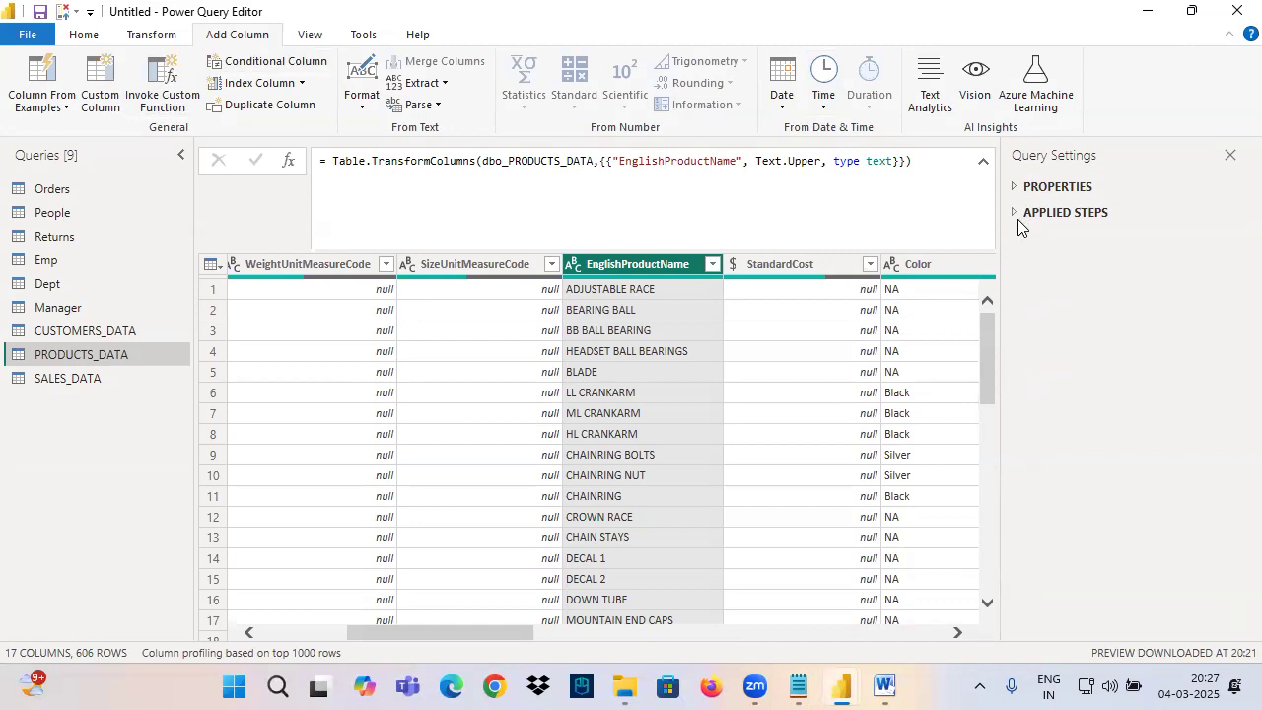
Mark the Properties and Applied Steps headings in Query Settings, then clear the annotations.
key("ctrl+2")
left_click_drag(1023, 194, 1097, 192)
mouse_move(1023, 219)
left_mouse_down()
mouse_move(1108, 218)
mouse_move(1003, 190)
mouse_move(1108, 183)
mouse_move(1061, 178)
left_mouse_up()
key("Escape")
Switch to Notepad and complete the item 4 heading as "Query Settings Pane".
left_click(799, 686)
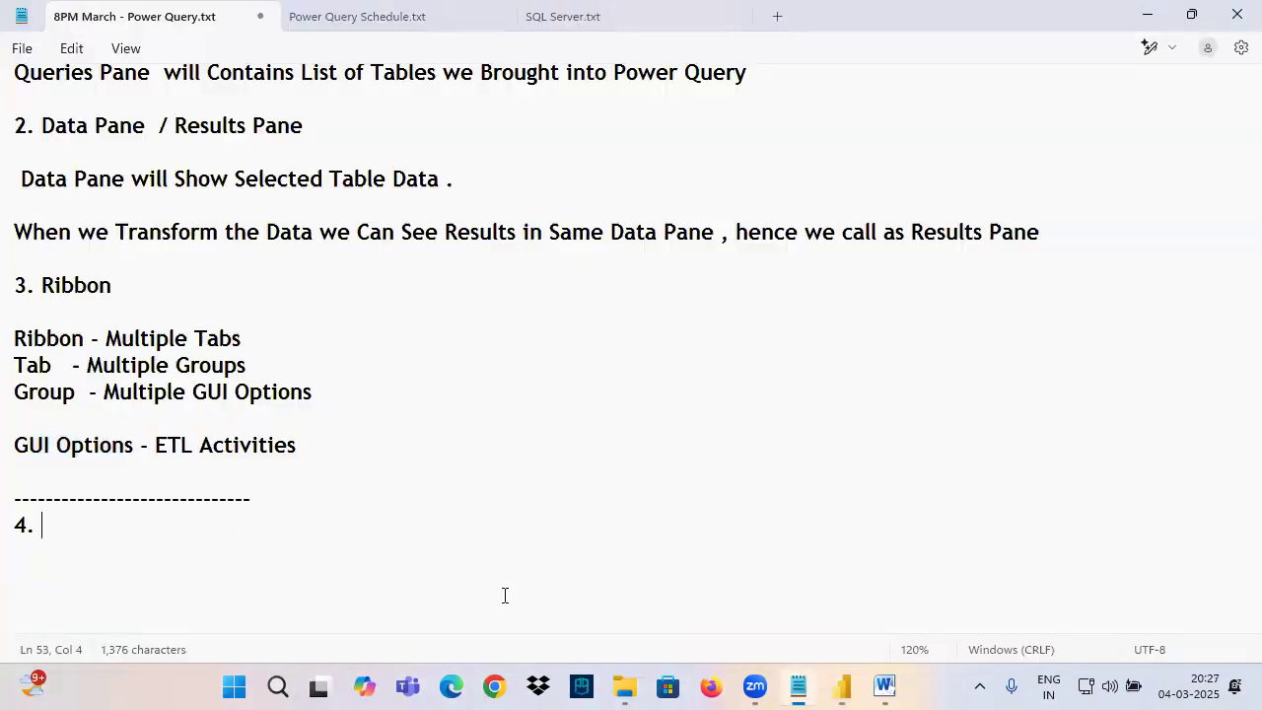
type("Quer")
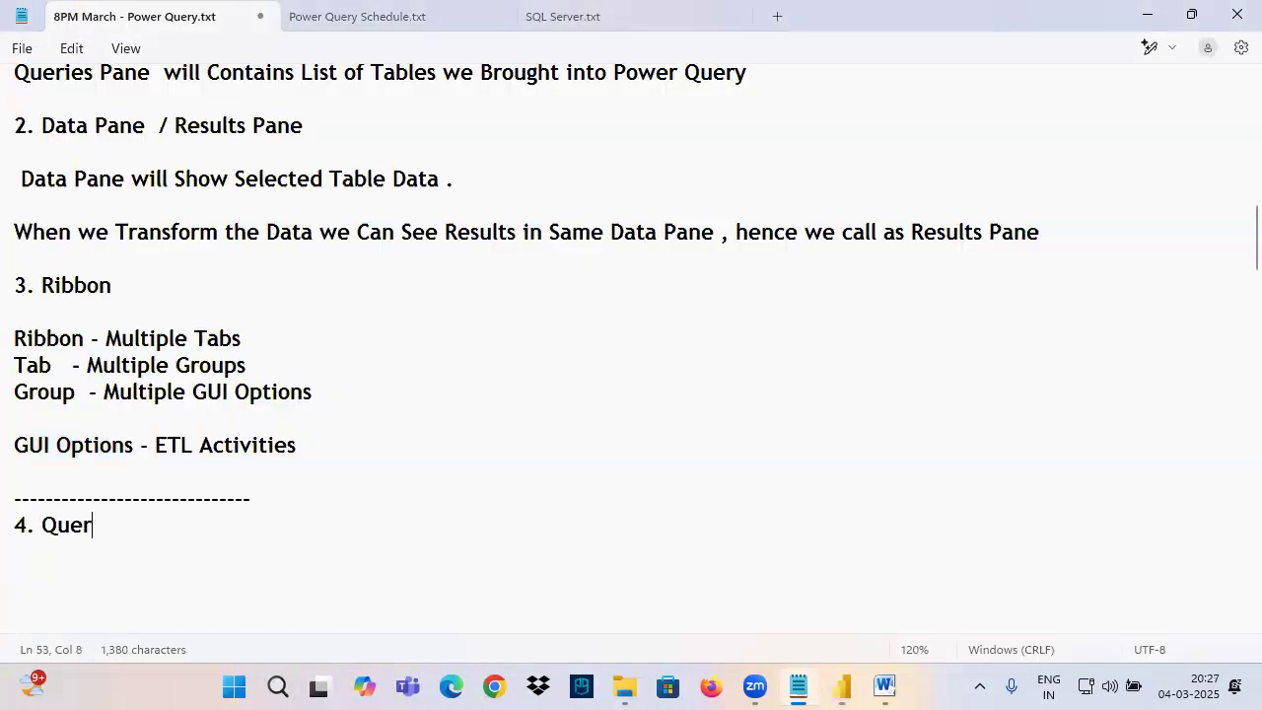
type("y Settin")
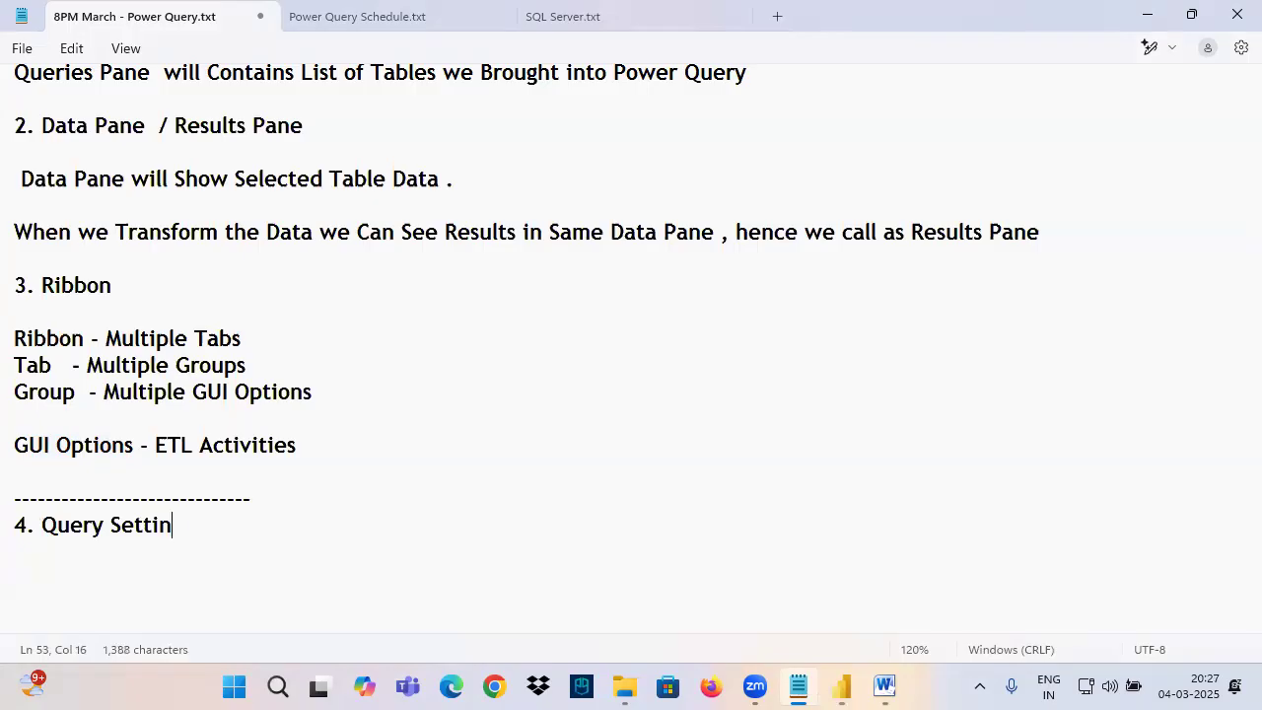
type("gs Pane")
key("Return")
key("ctrl+a")
type(",")
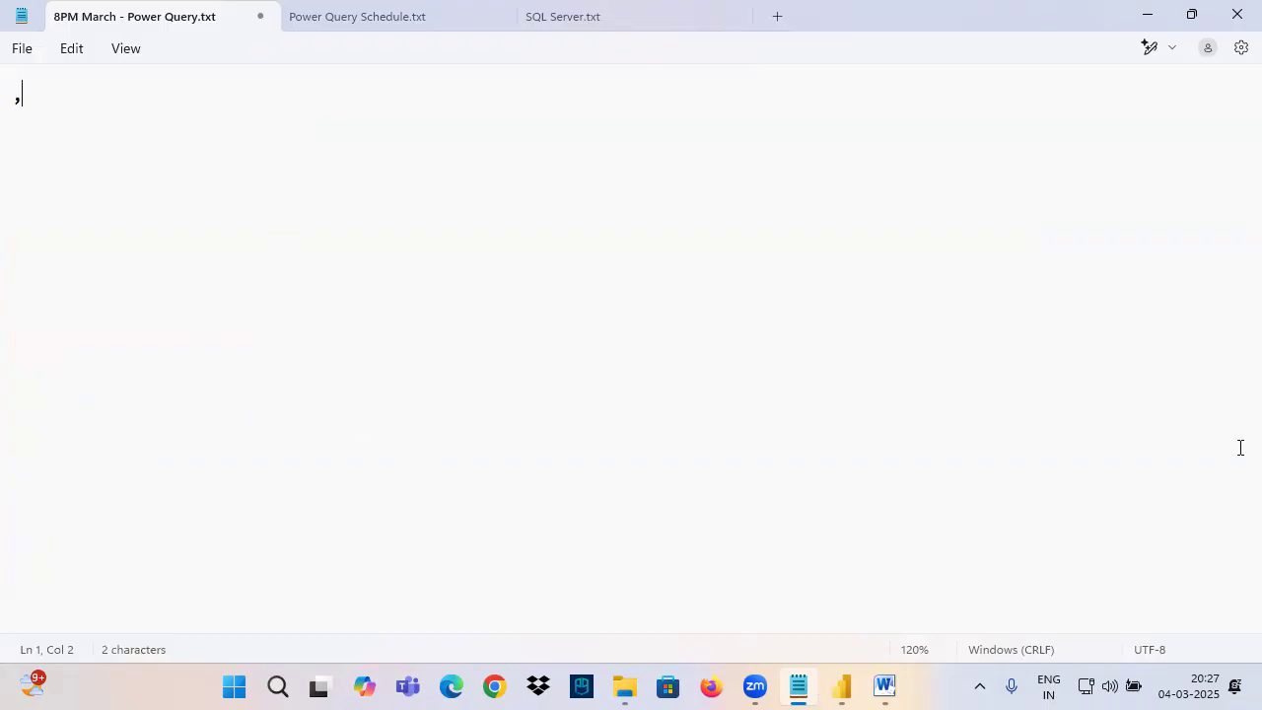
key("Return")
key("ctrl+z")
scroll(192, 236, "up", 15)
scroll(193, 219, "up", 10)
scroll(197, 247, "down", 11)
scroll(169, 315, "down", 2)
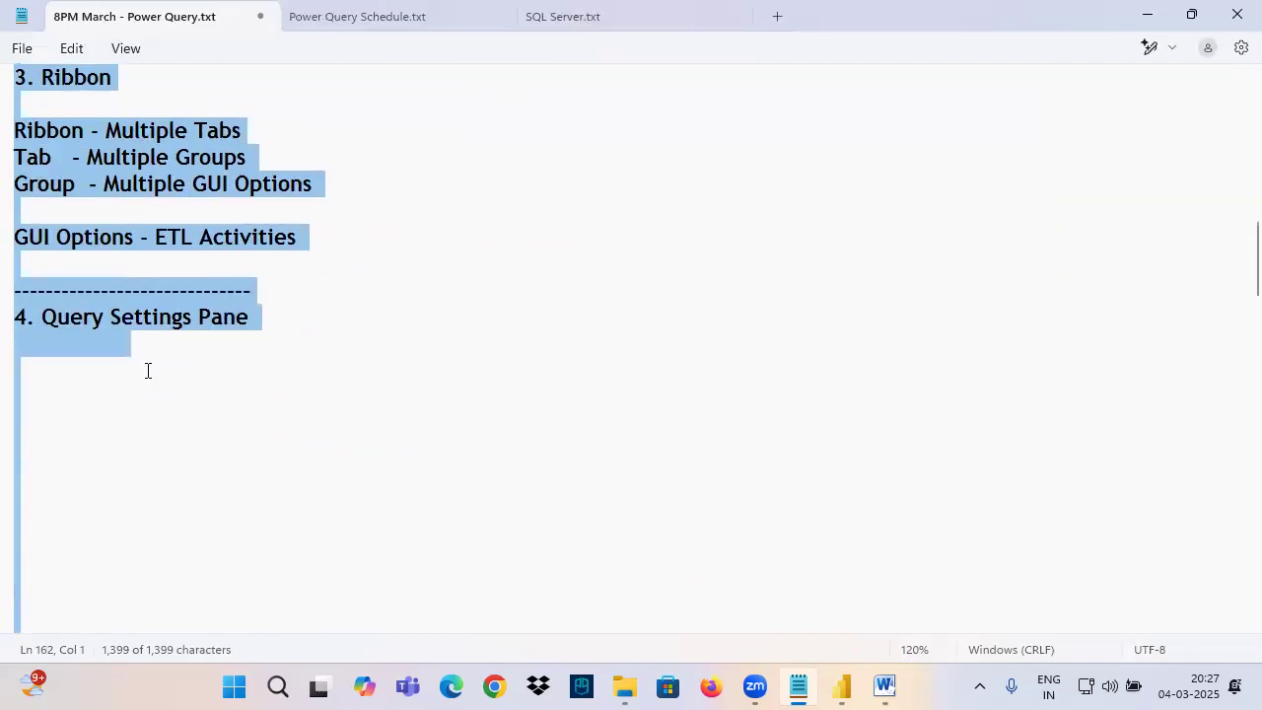
Add the indented sub-items "A. Properties" and "B. Applied Steps" below the Query Settings Pane heading.
left_click(147, 369)
key("Tab")
type("A")
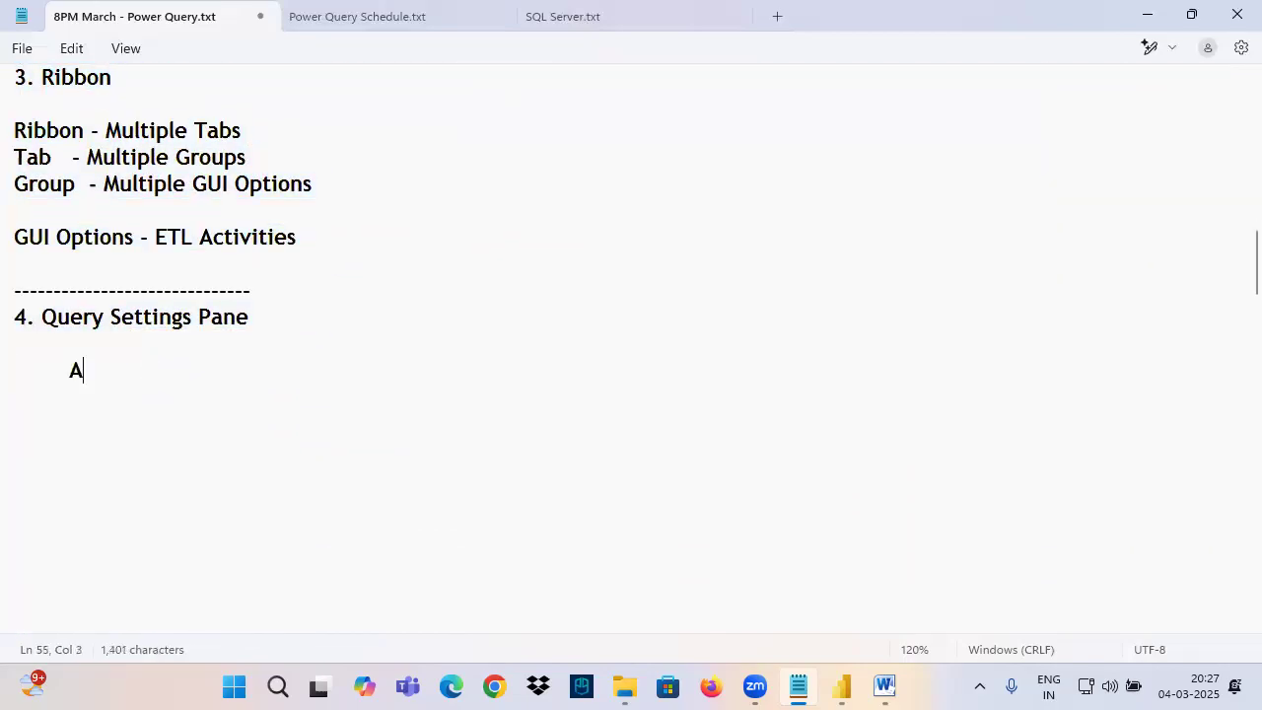
type(". Proper")
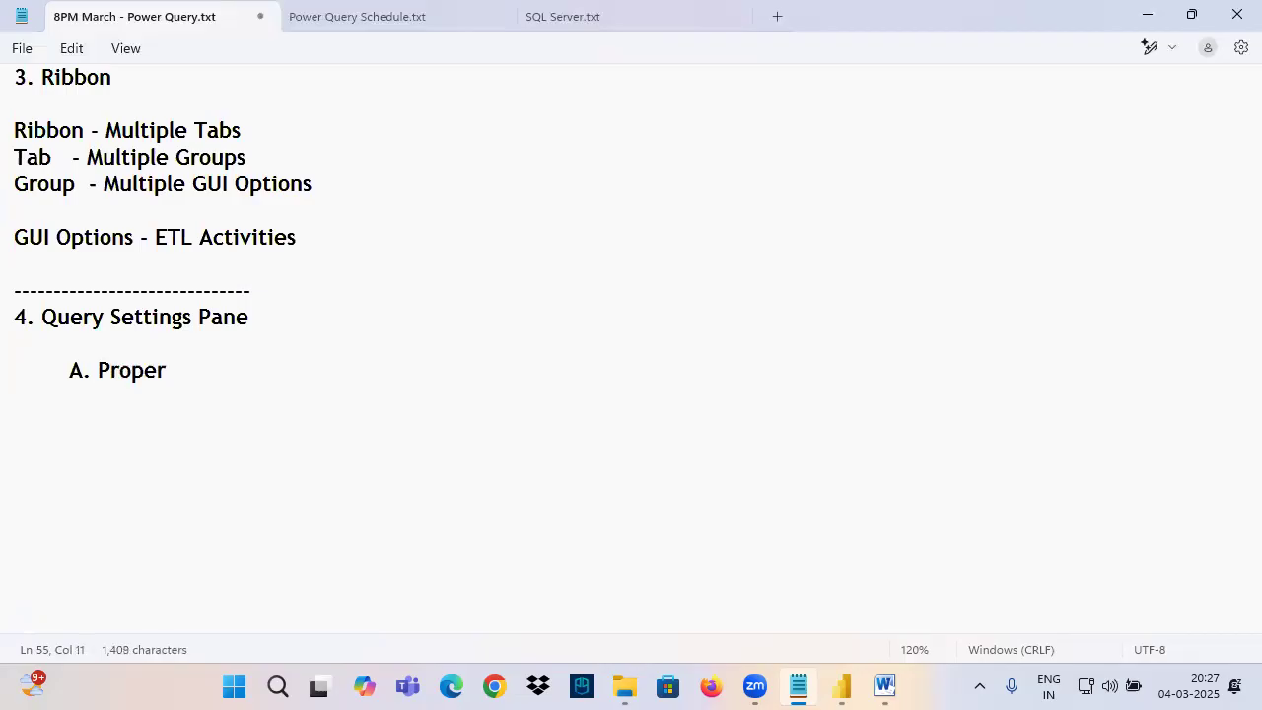
type("ties")
key("Return")
key("Tab")
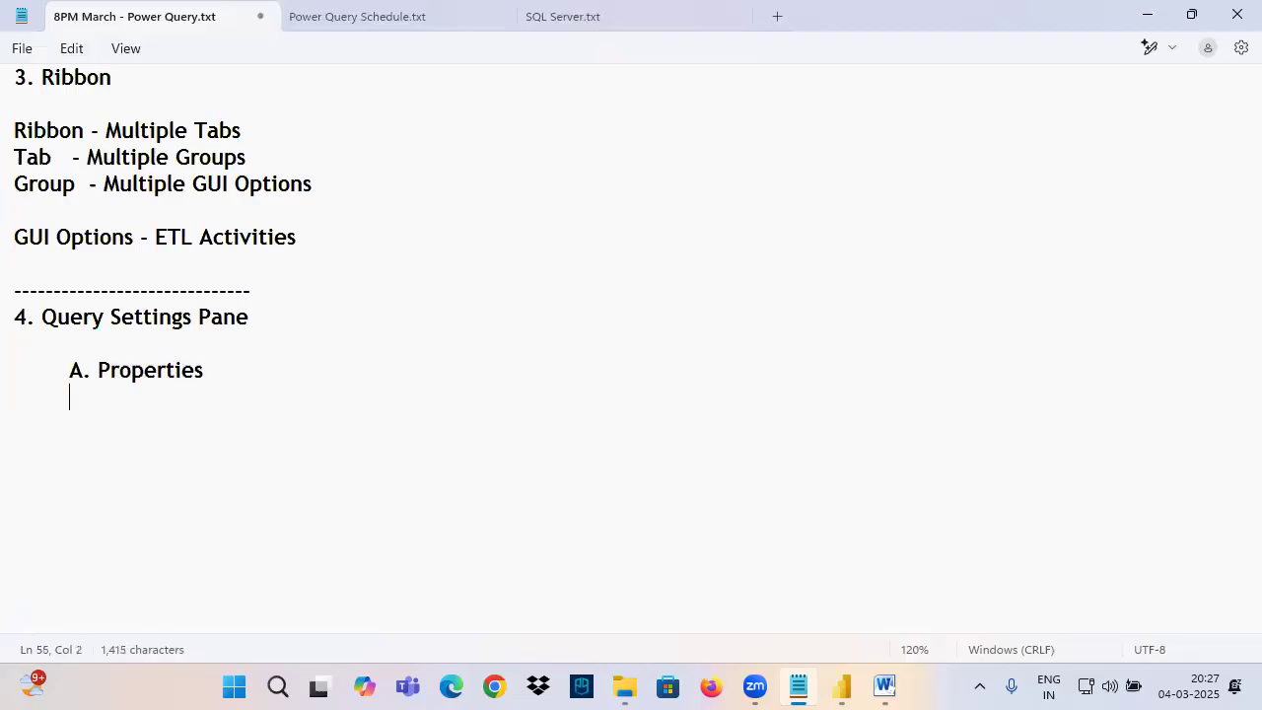
type("B. Applied Steps")
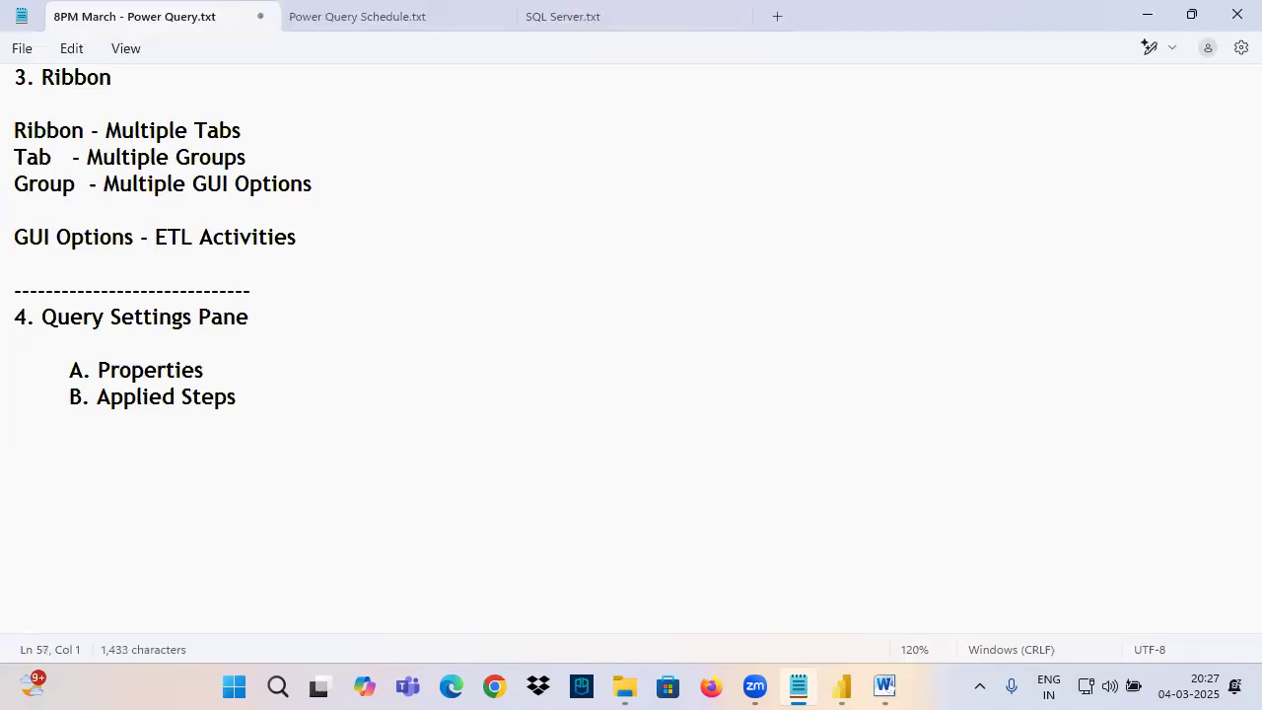
Append the tabbed note "- Later Classes" to the Properties sub-item.
scroll(295, 493, "down", 1)
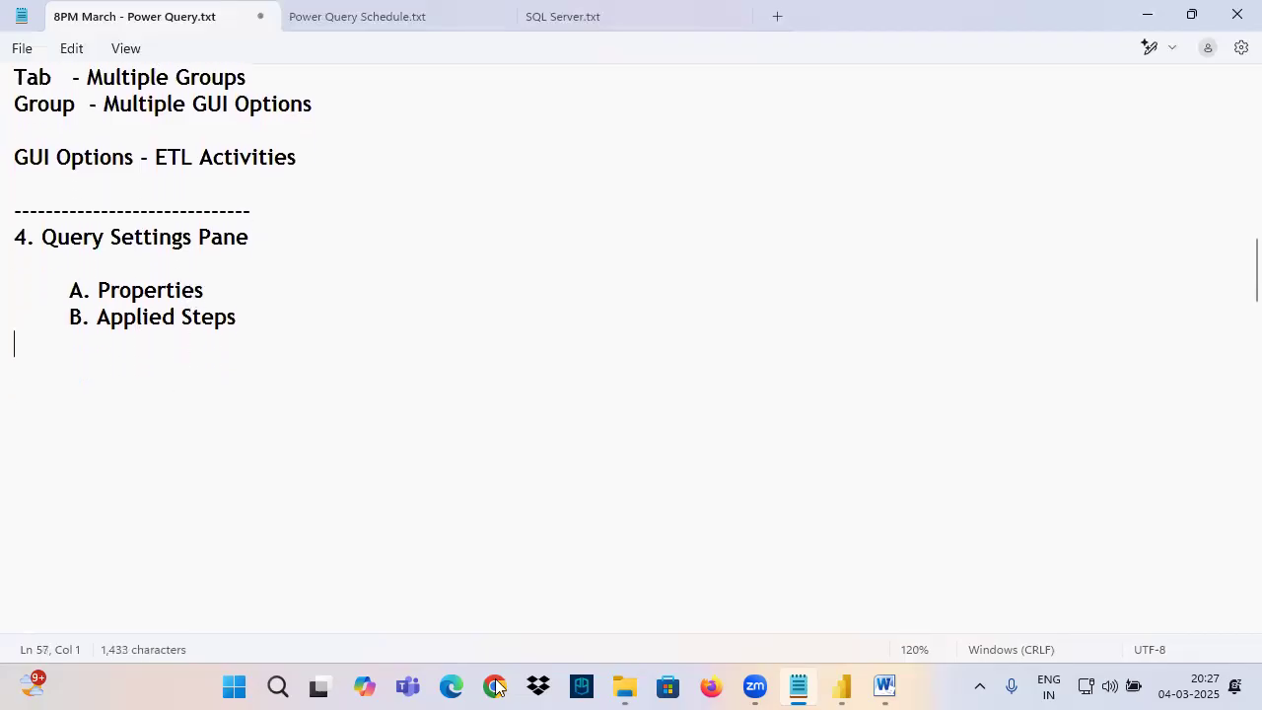
left_click(270, 299)
key("Tab")
key("Tab")
type("- Later ")
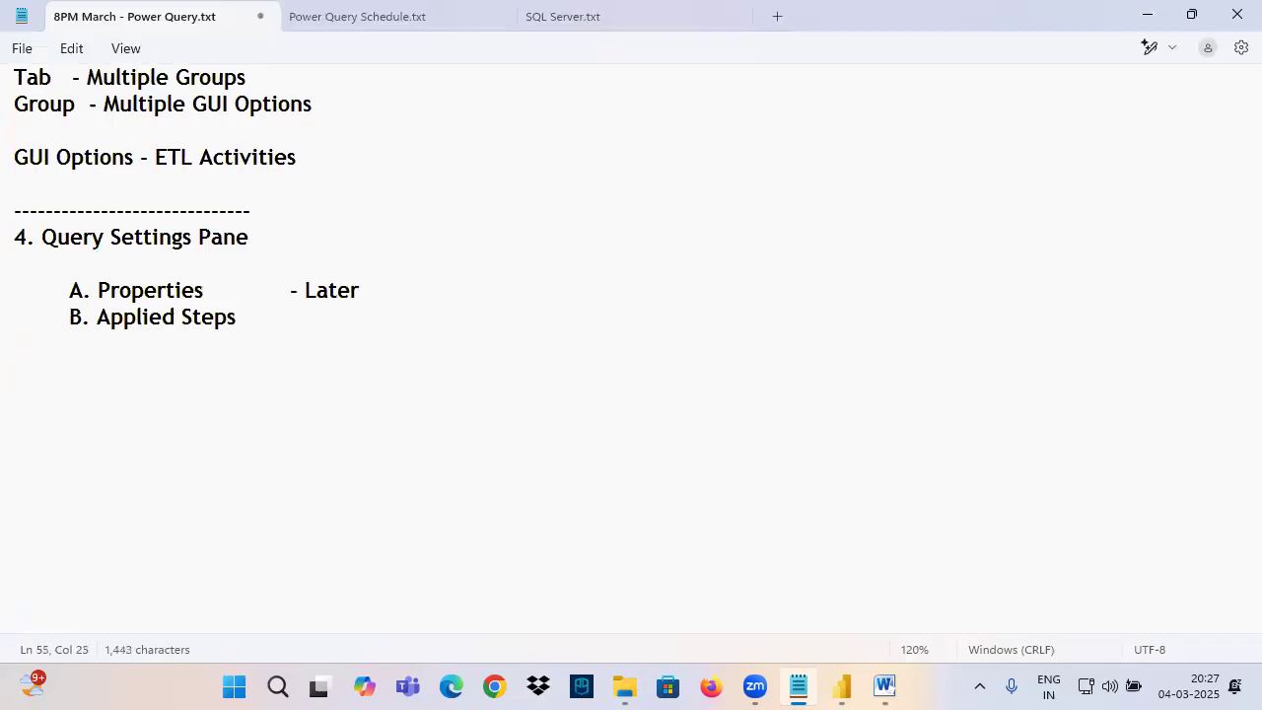
type("Classes")
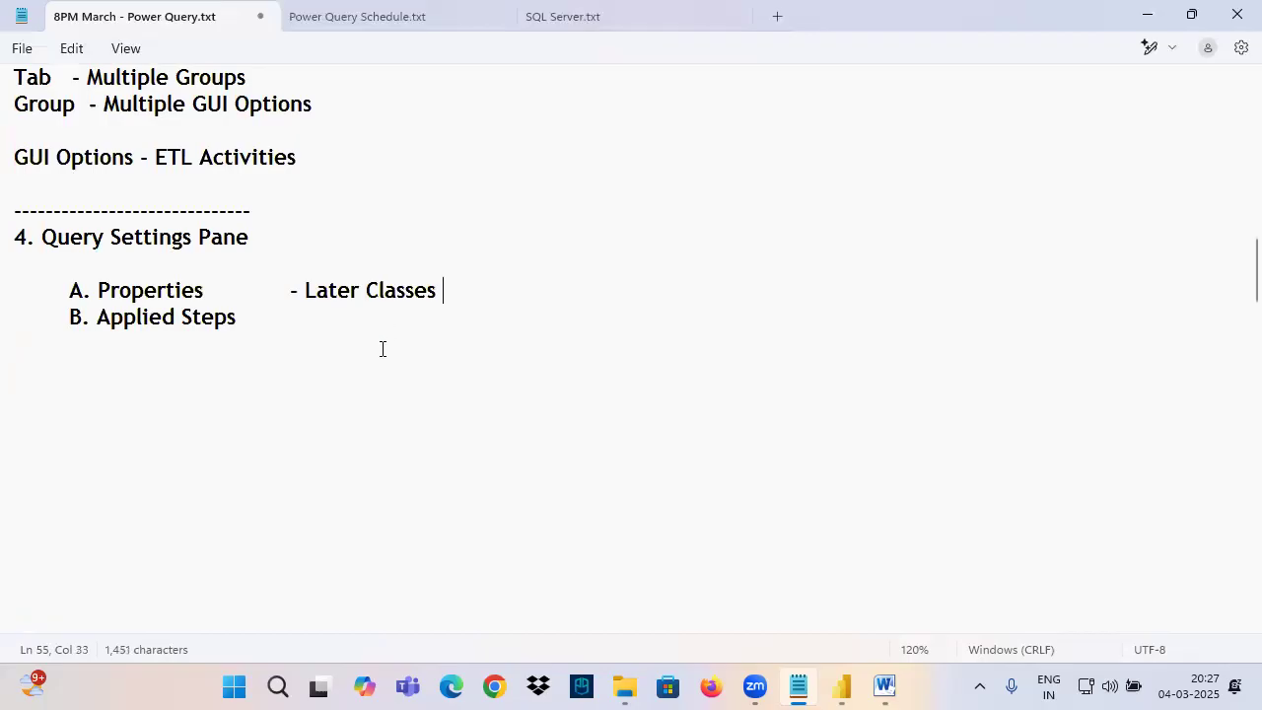
Highlight "Applied Steps" in the notes, then switch to Power Query Editor and expand the Applied Steps section.
left_click_drag(100, 319, 237, 315)
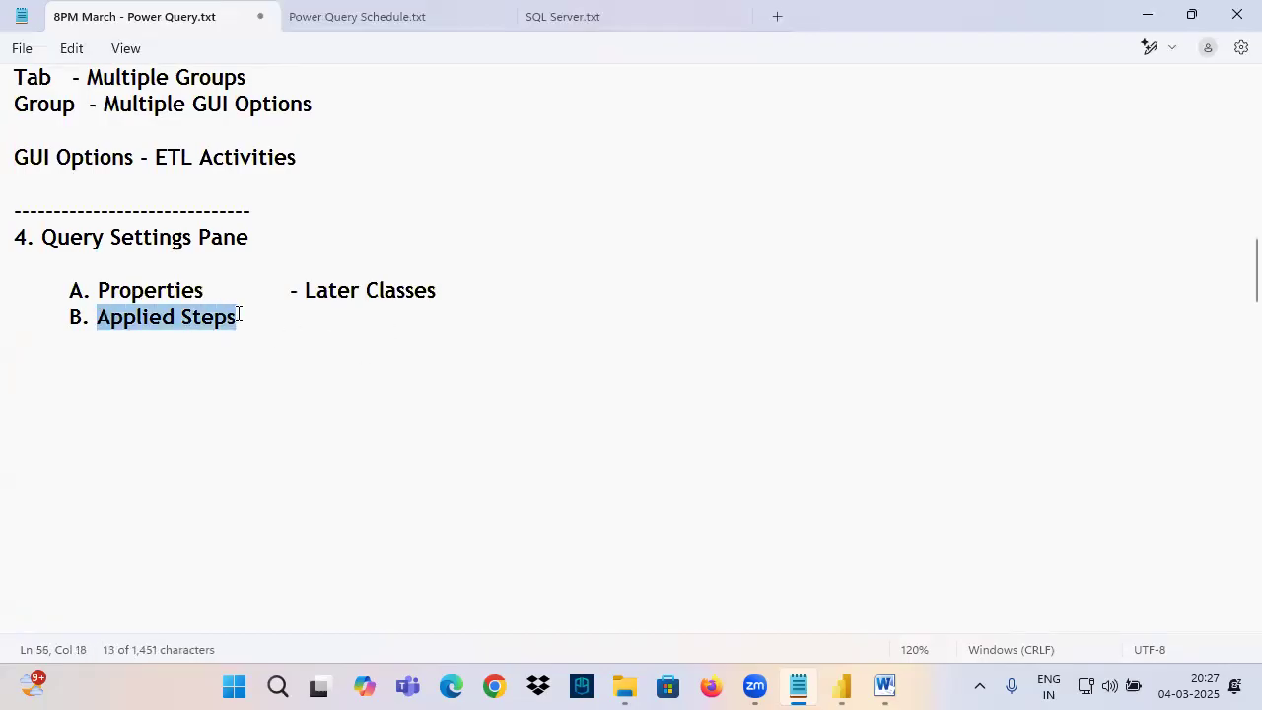
mouse_move(843, 685)
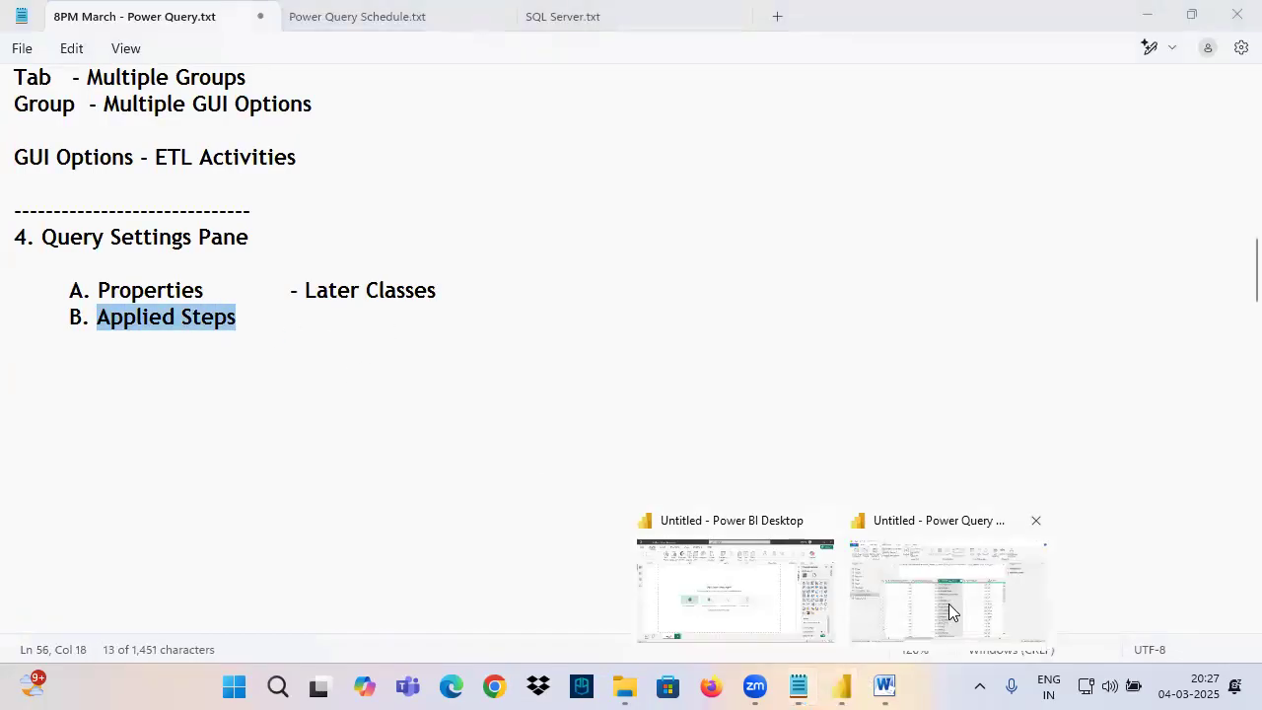
left_click(947, 609)
left_click(1021, 214)
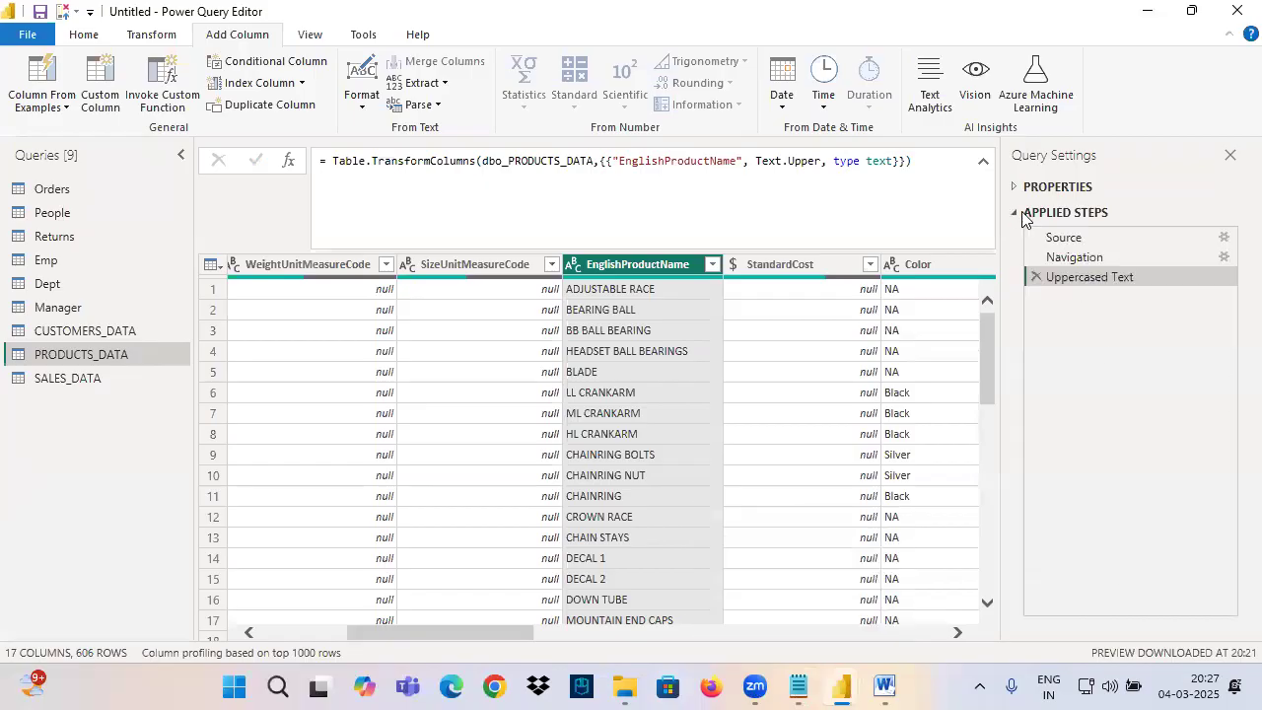
Delete the Uppercased Text step from the PRODUCTS_DATA query and show the Orders query.
left_click(1036, 277)
left_click(54, 188)
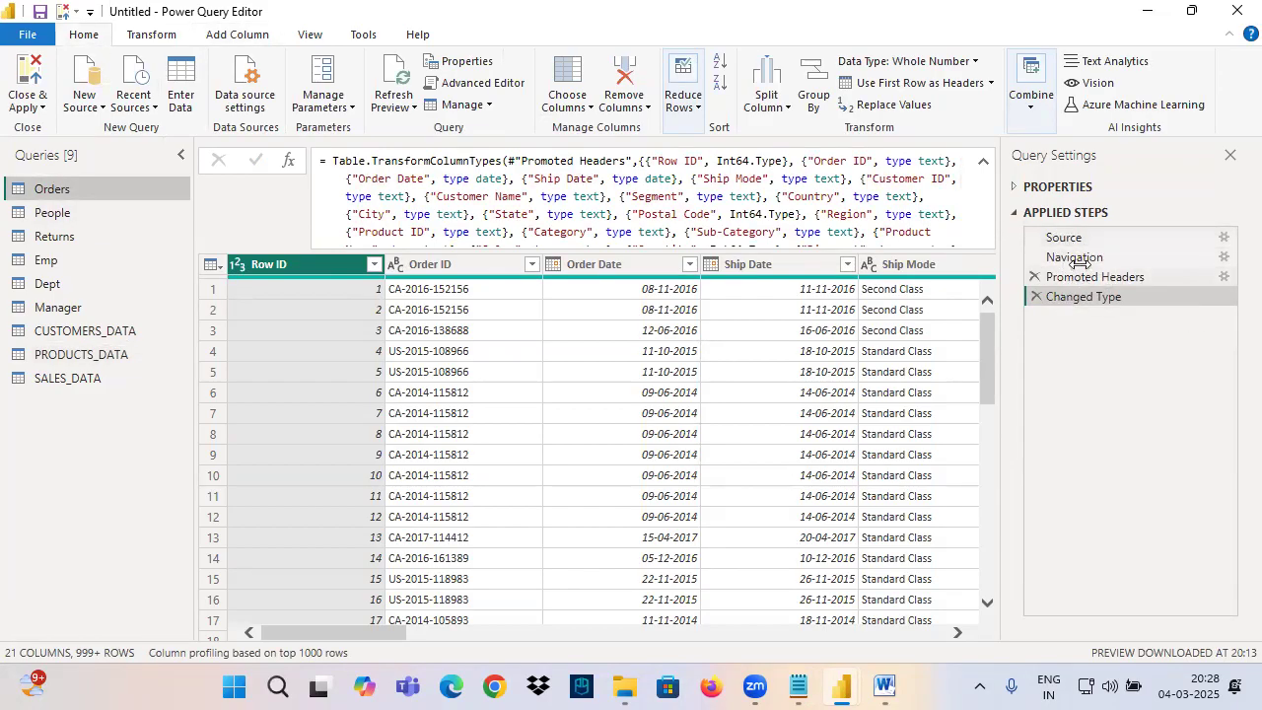
Underline the Applied Steps heading and each listed step of the Orders query with the screen annotation pen, and clear the marks.
key("ctrl+2")
left_click_drag(1025, 224, 1085, 223)
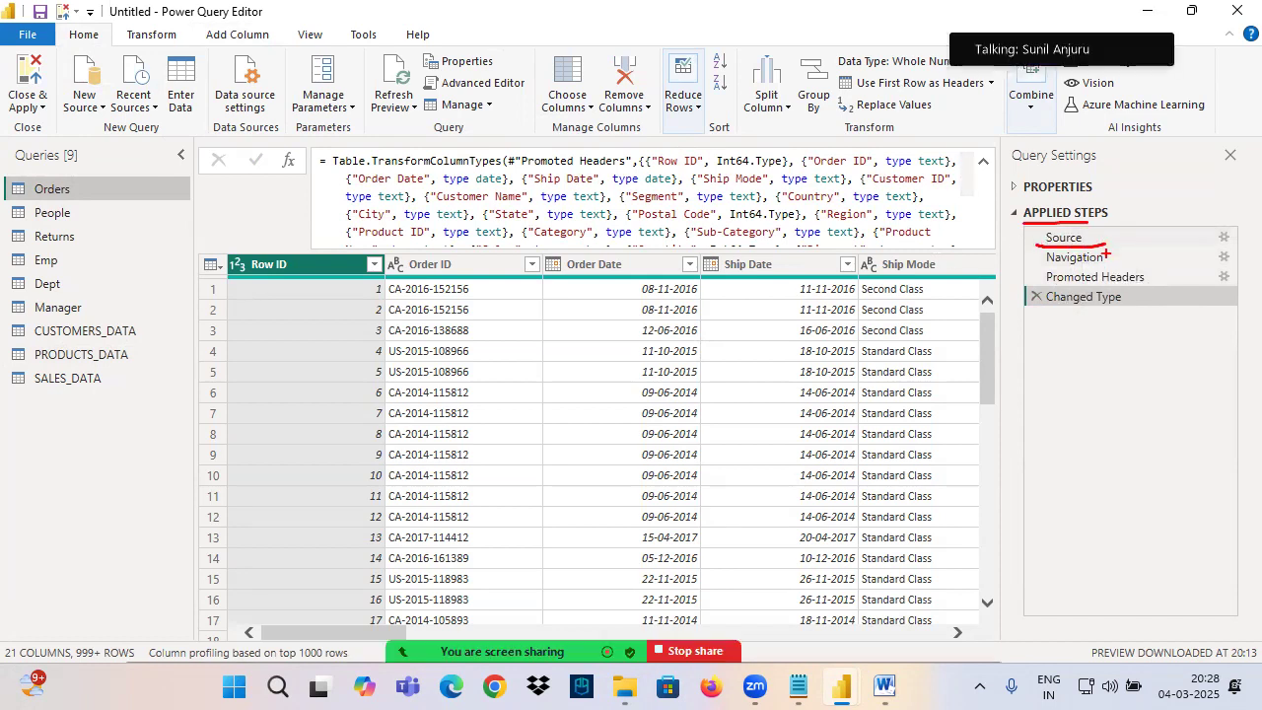
left_click_drag(1046, 265, 1132, 269)
left_click_drag(1052, 286, 1141, 279)
left_click_drag(1046, 310, 1147, 307)
mouse_move(1142, 260)
left_mouse_down()
mouse_move(1100, 224)
mouse_move(1161, 296)
mouse_move(1070, 235)
left_mouse_up()
key("Escape")
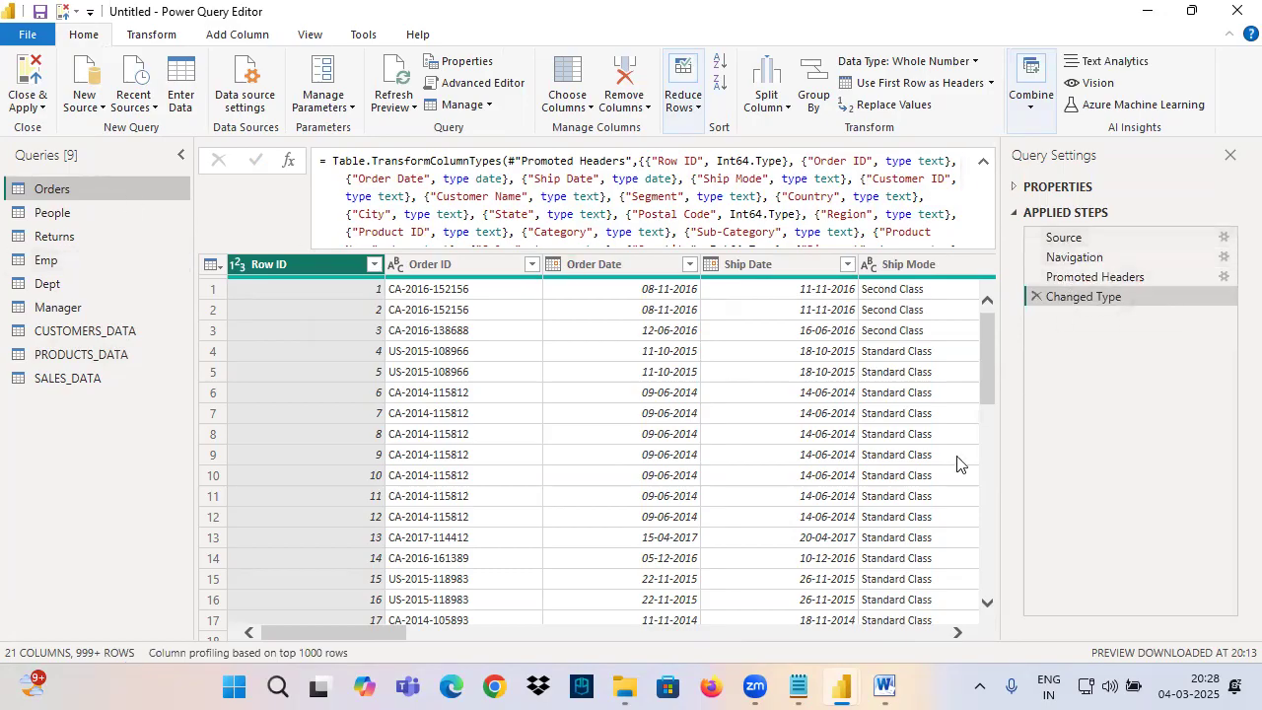
In the Notepad notes, add the line "Applied Steps will Contains List of ETL Activites we Performed on Selected Table" below the sub-items.
left_click(797, 685)
left_click(268, 318)
left_click_drag(268, 318, 100, 320)
key("ctrl+c")
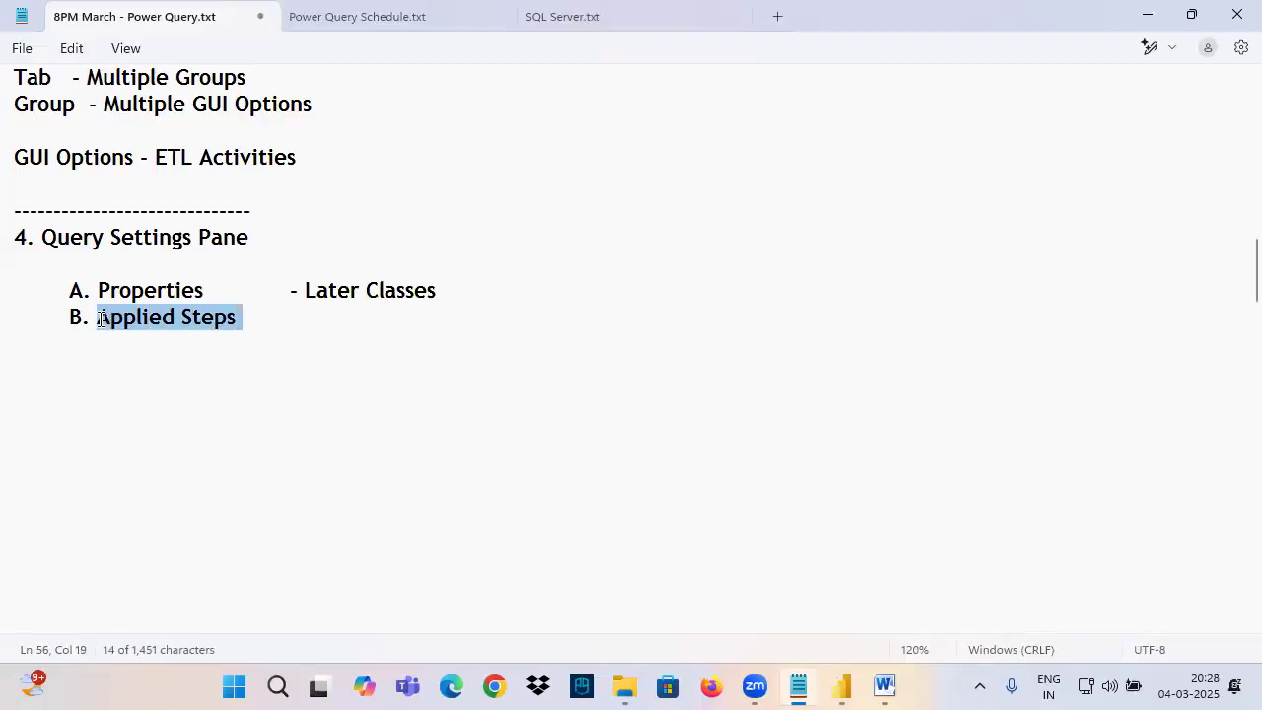
left_click(88, 370)
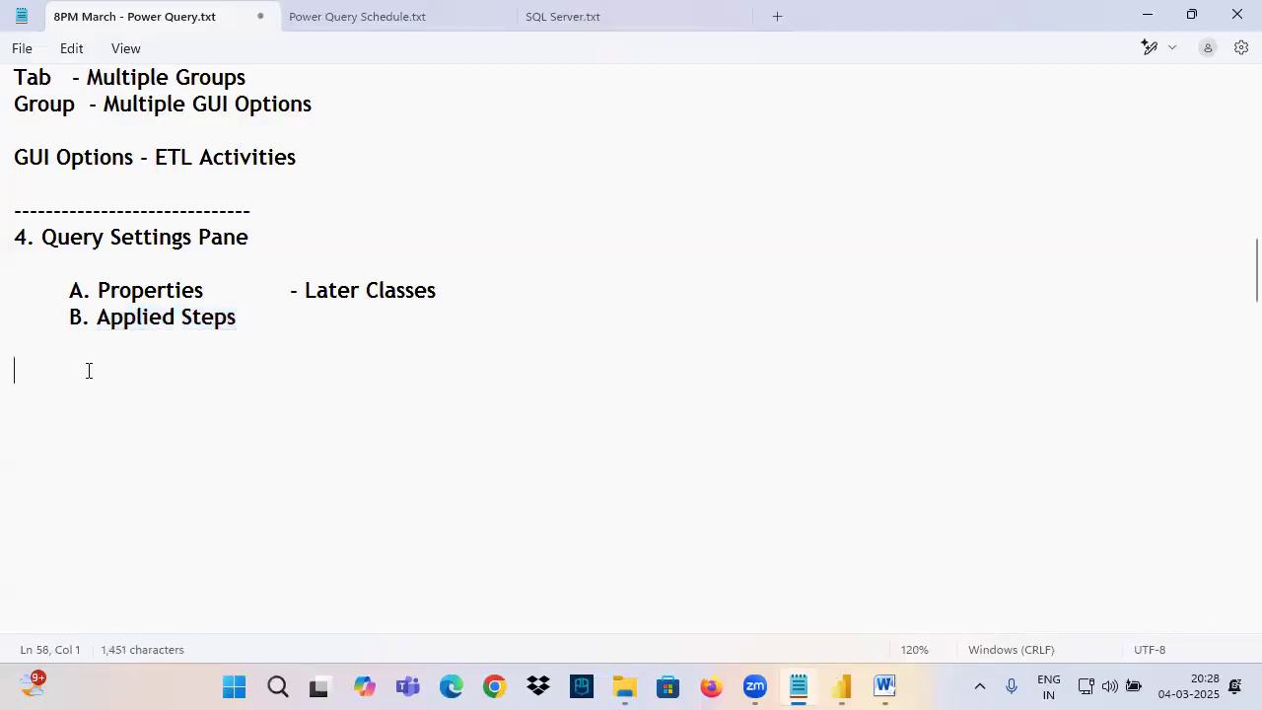
key("ctrl+v")
type("wi")
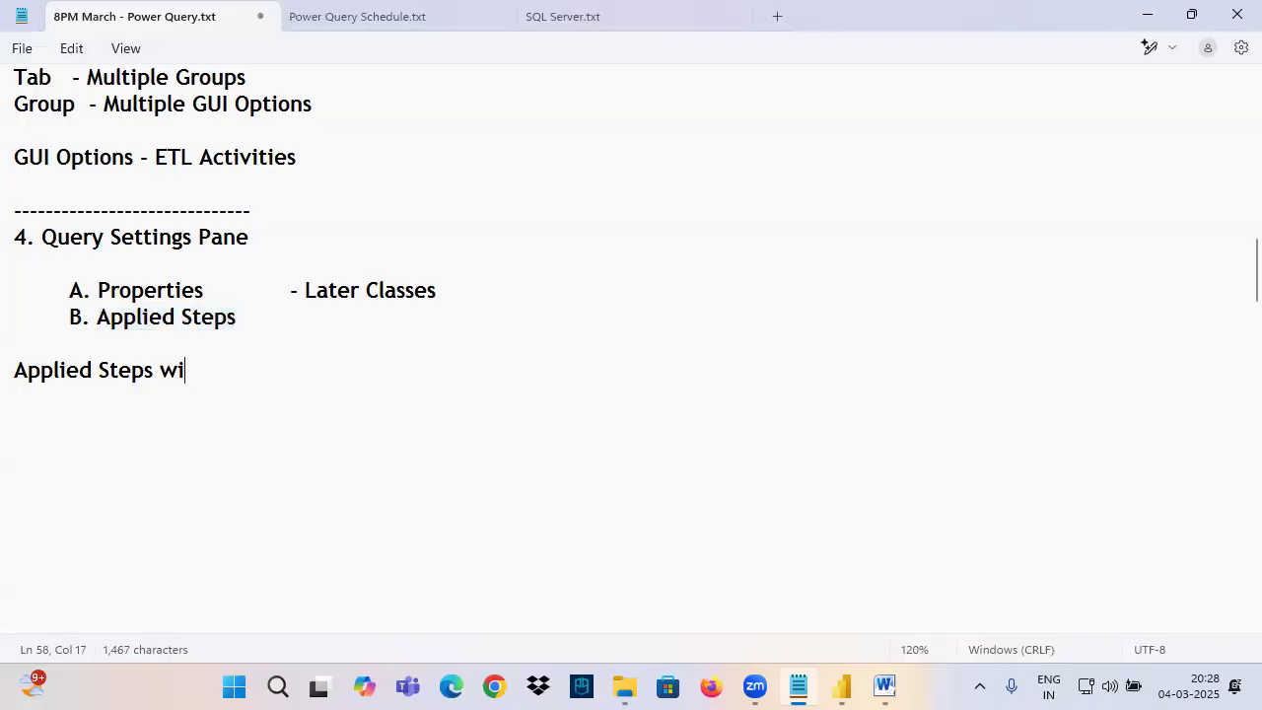
type("ll Contain")
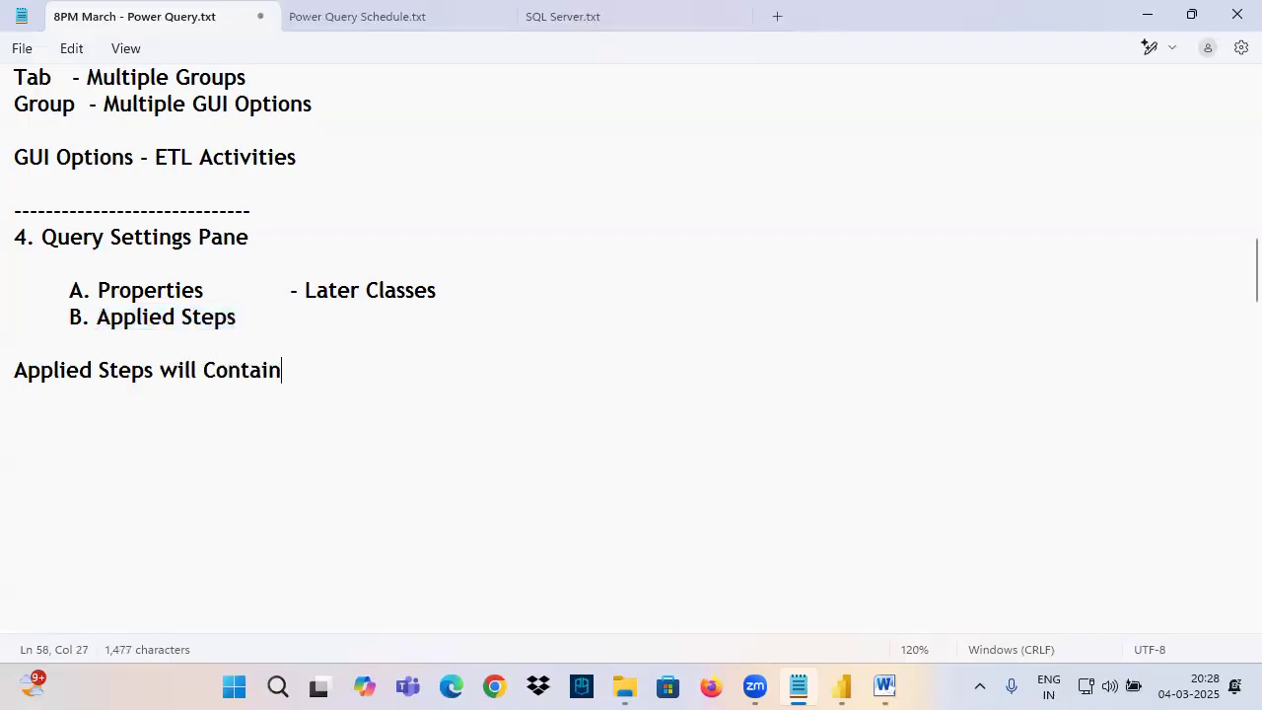
type("s List of ETL ")
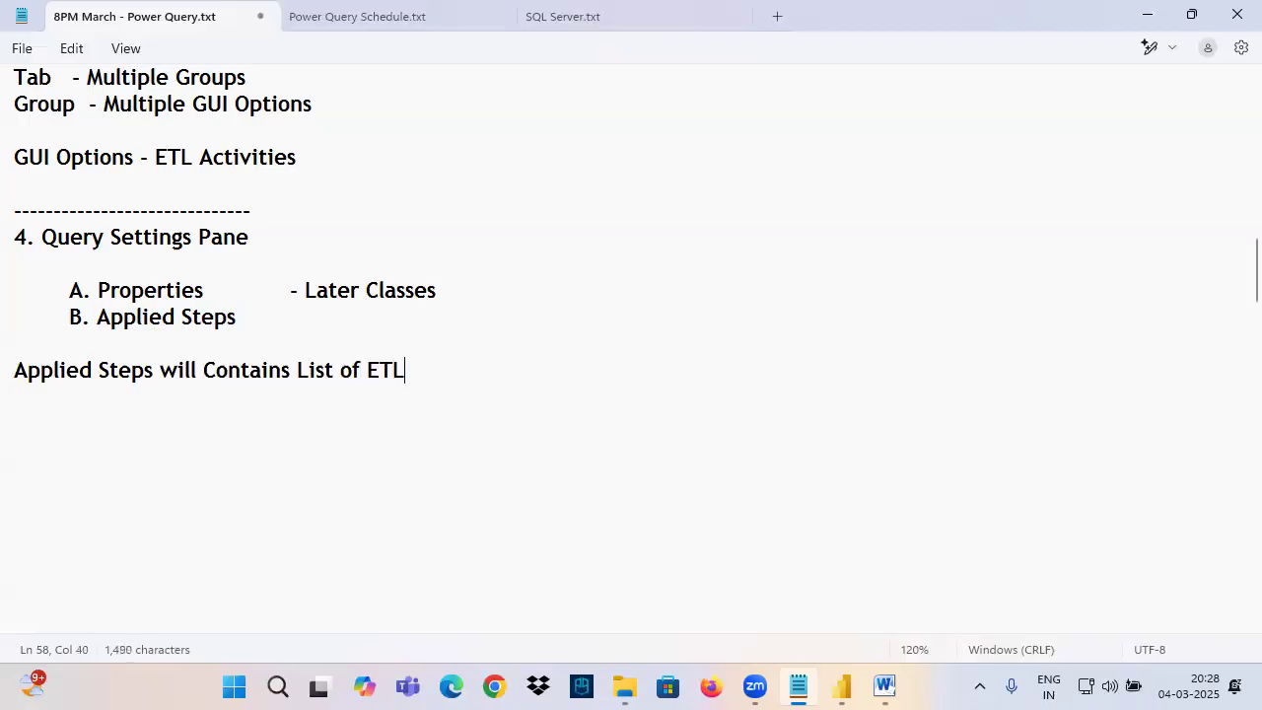
type("Activites ")
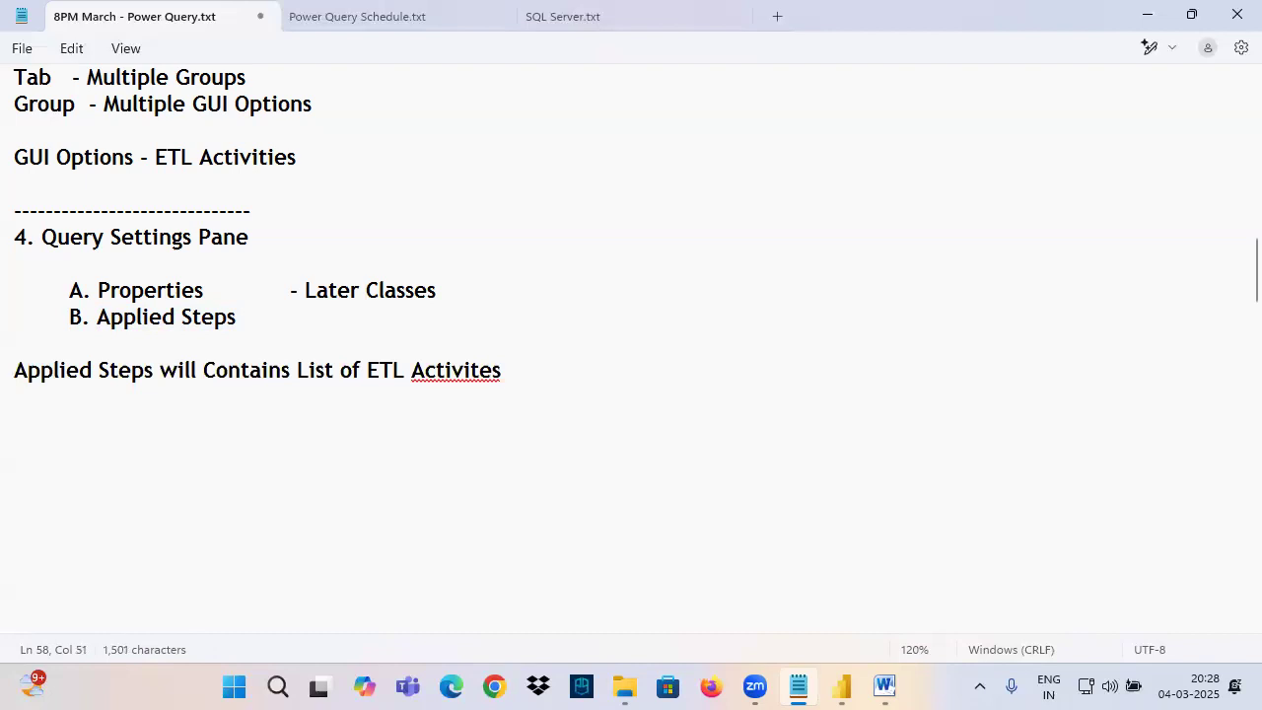
type("we Pe")
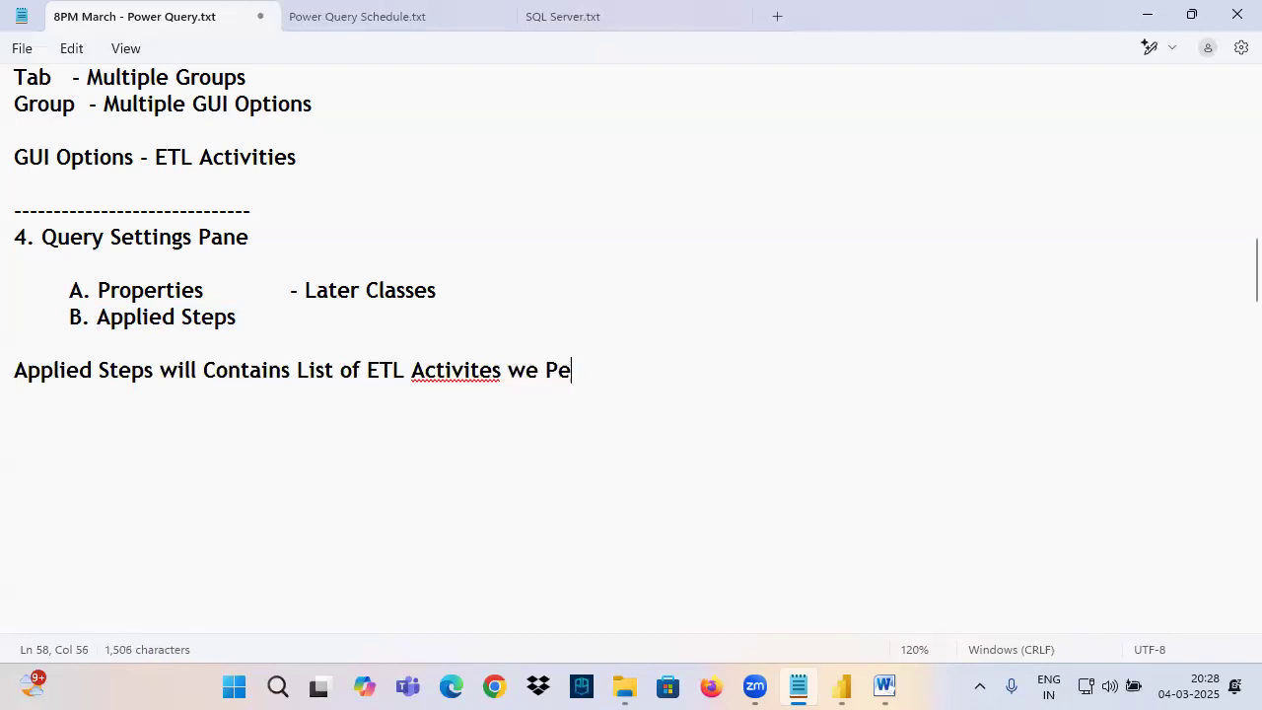
type("rformed on S")
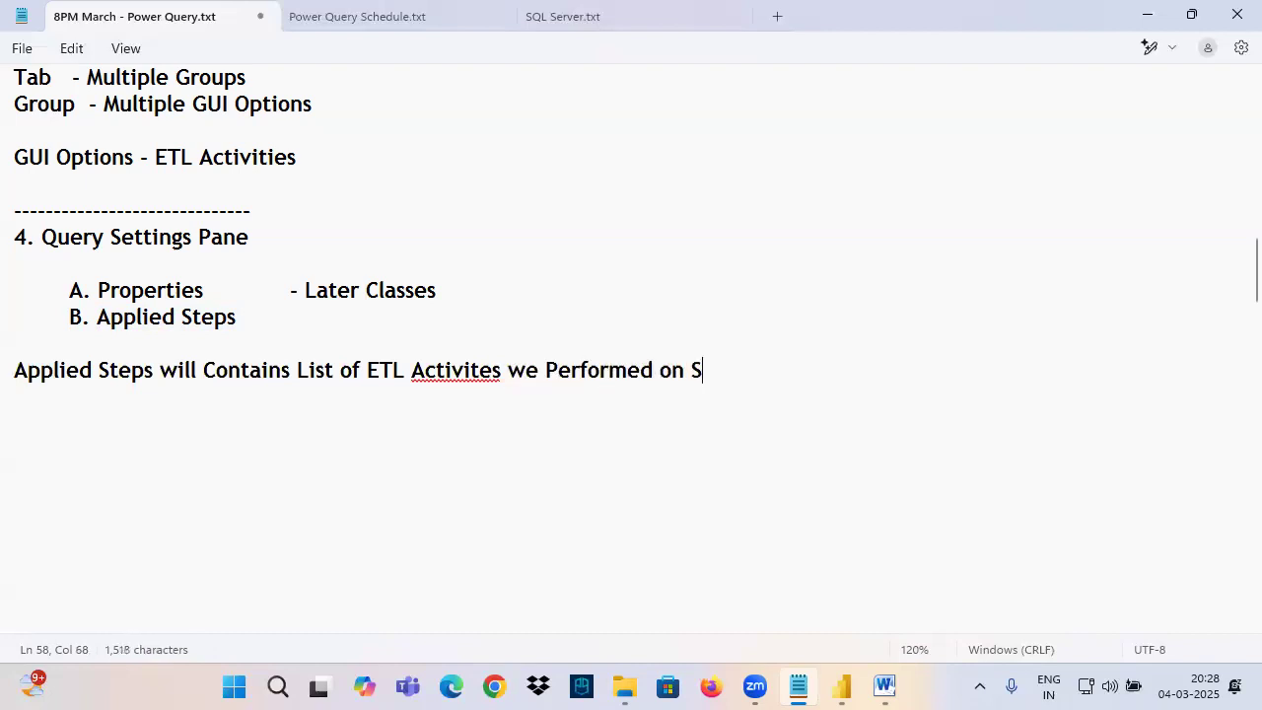
type("elected Table")
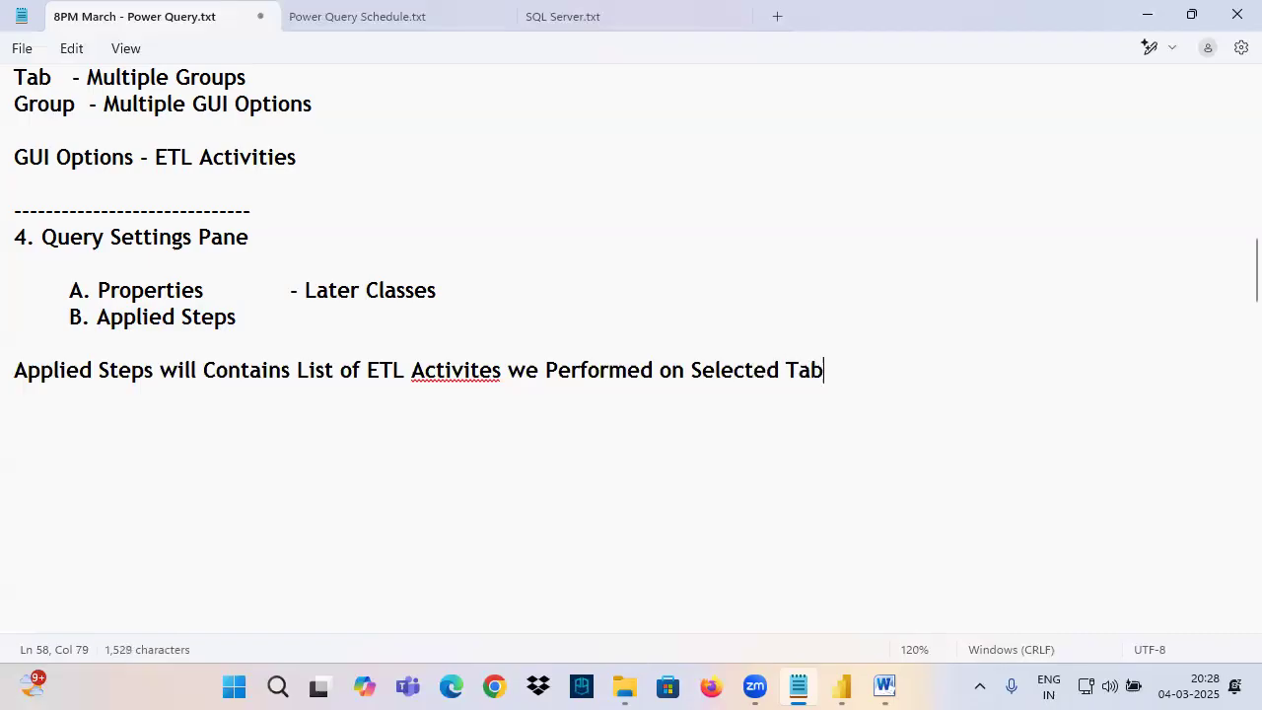
right_click(472, 374)
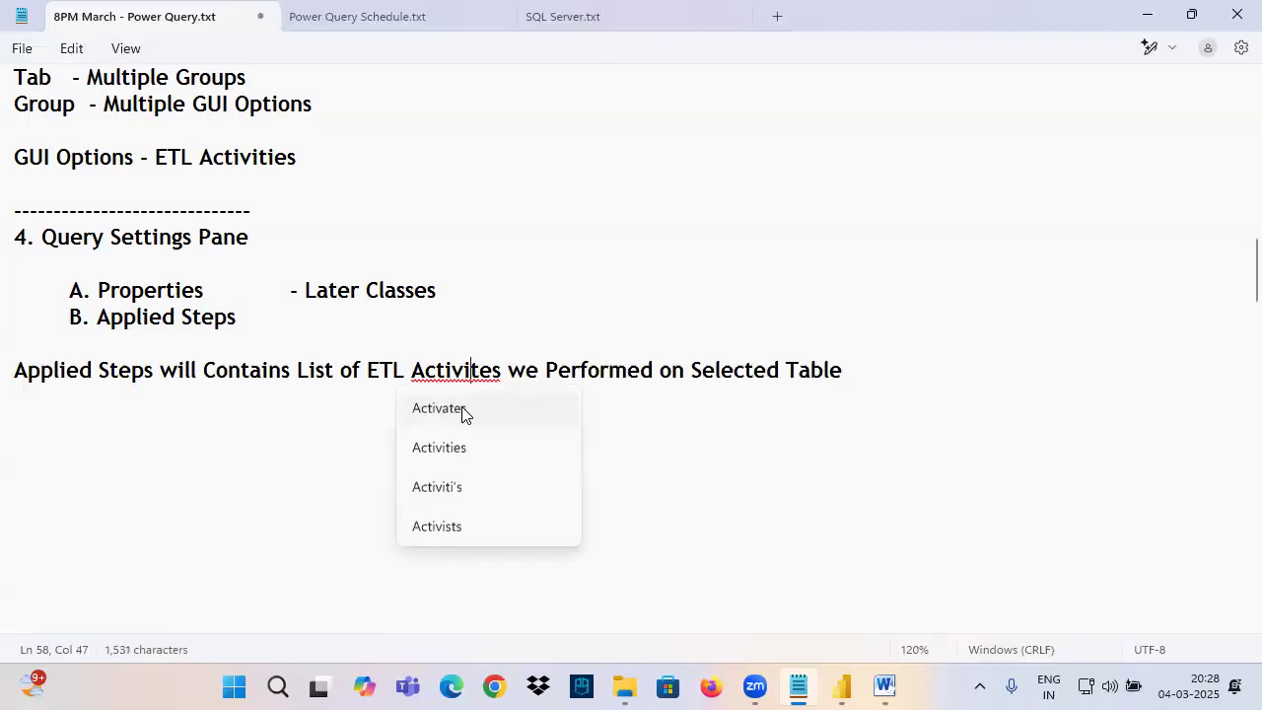
left_click(460, 405)
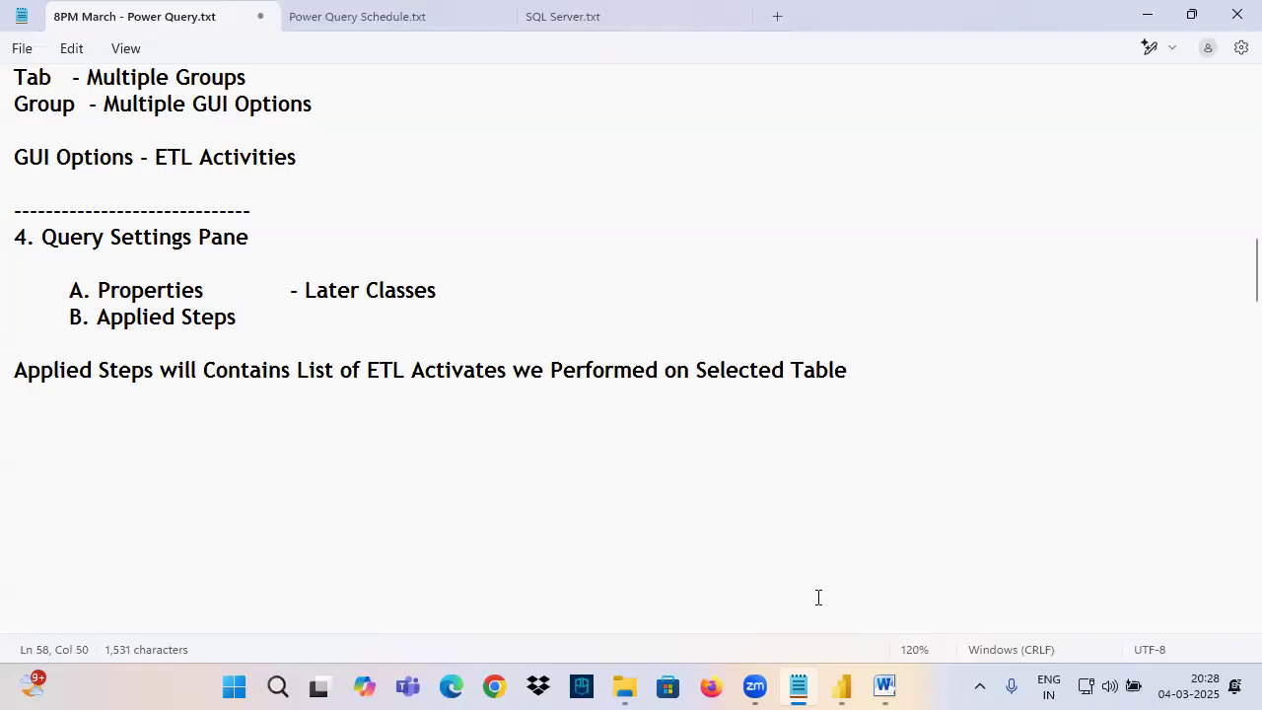
key("ctrl+z")
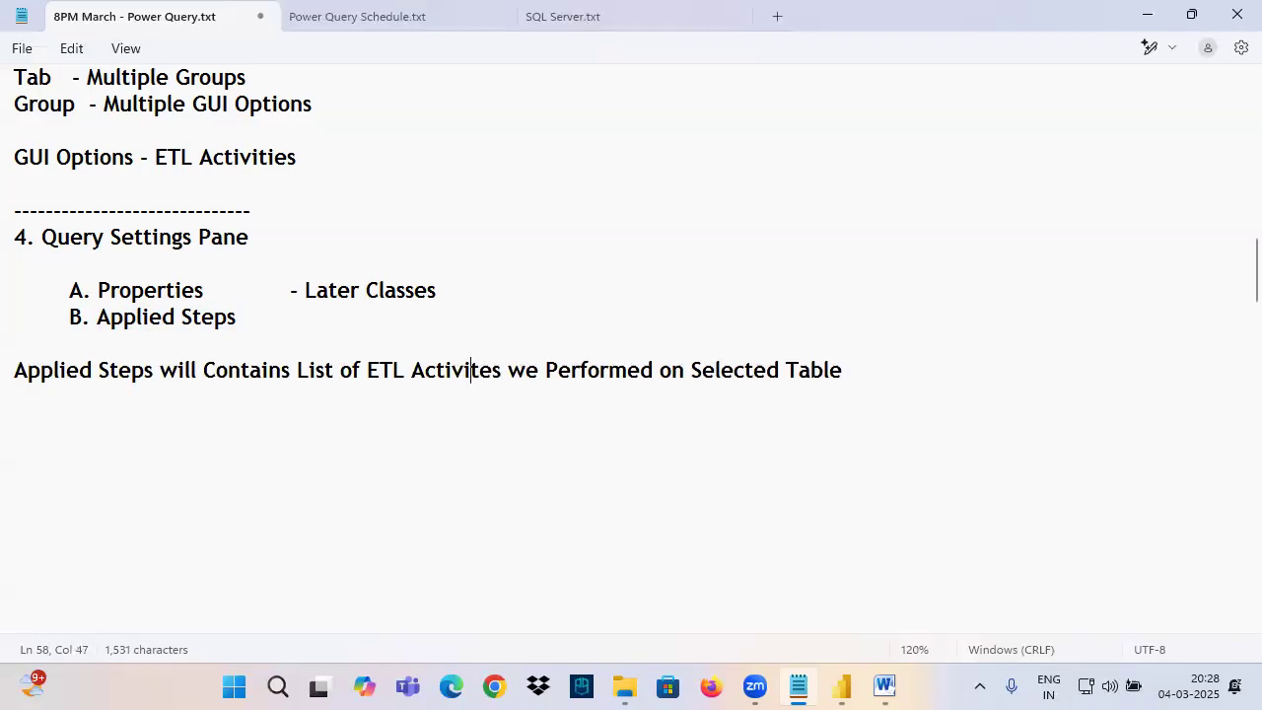
Correct the misspelled word "Activites" to "Activities" in the Applied Steps sentence.
left_click(482, 371)
left_click(504, 373, "shift")
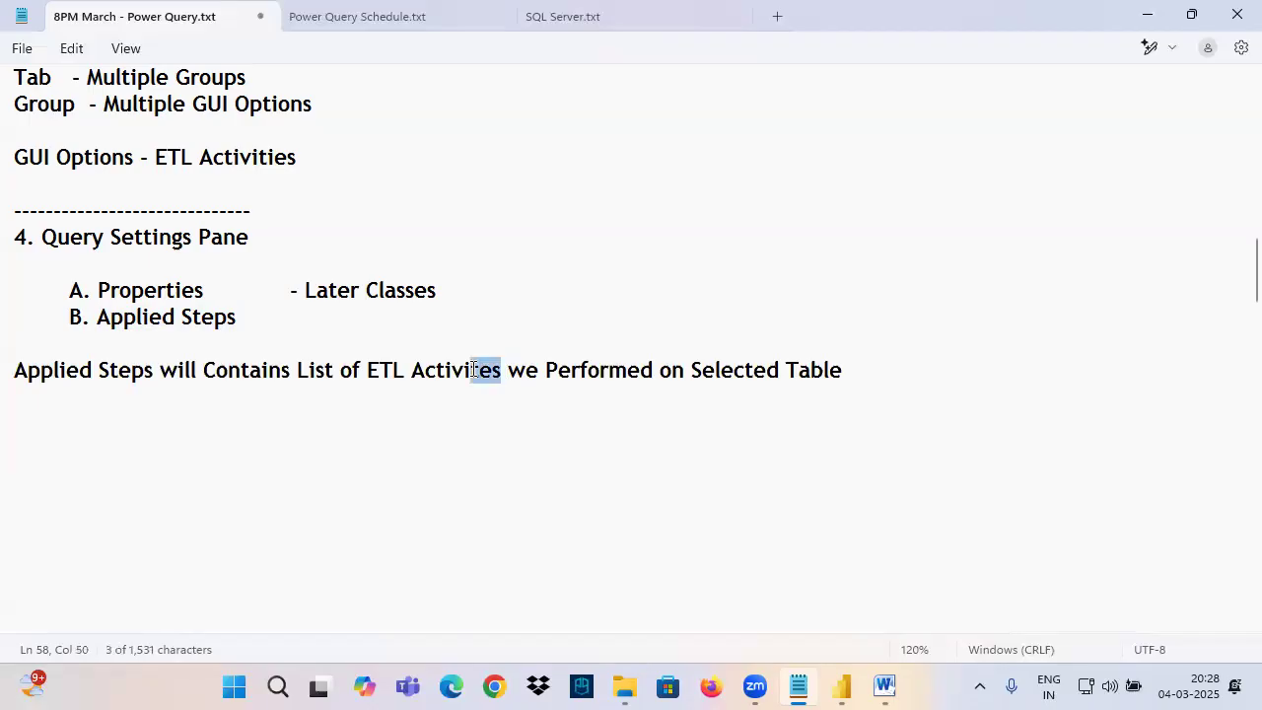
type("ies")
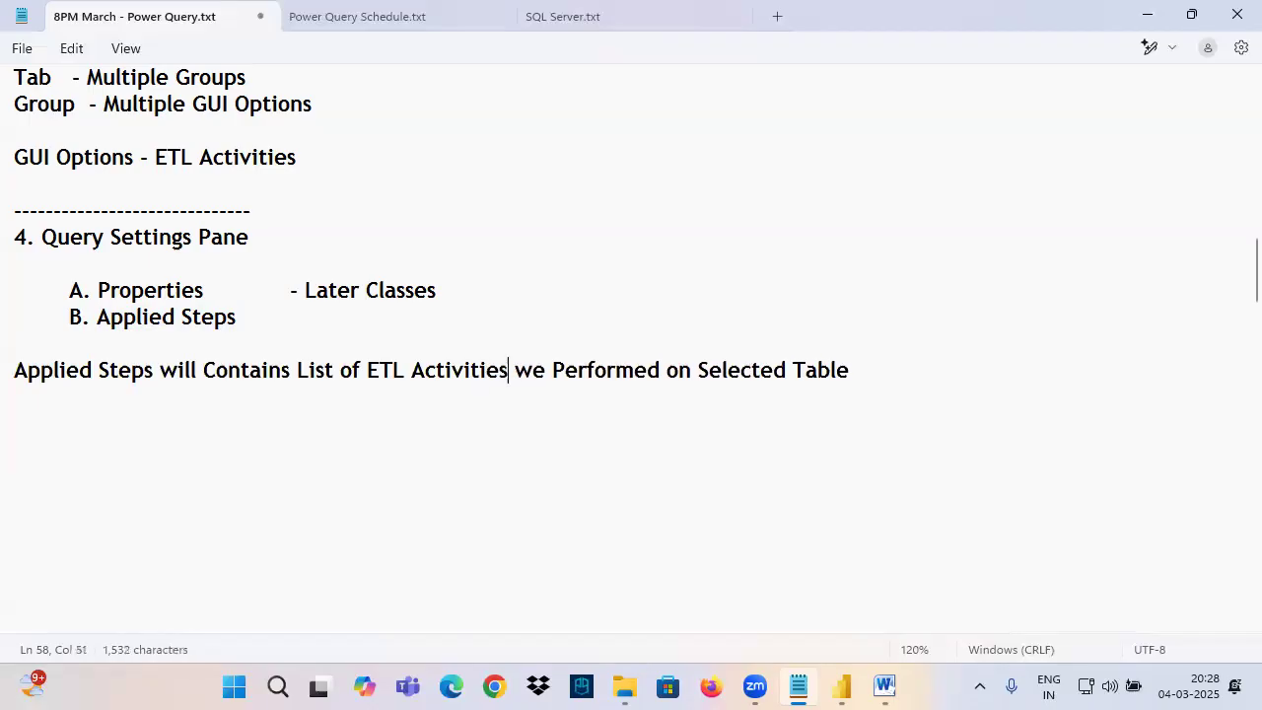
left_click(701, 355)
Switch to Power Query Editor and mark the Orders query and its data preview with freehand arrows, an underline and a circle.
mouse_move(843, 685)
left_click(901, 591)
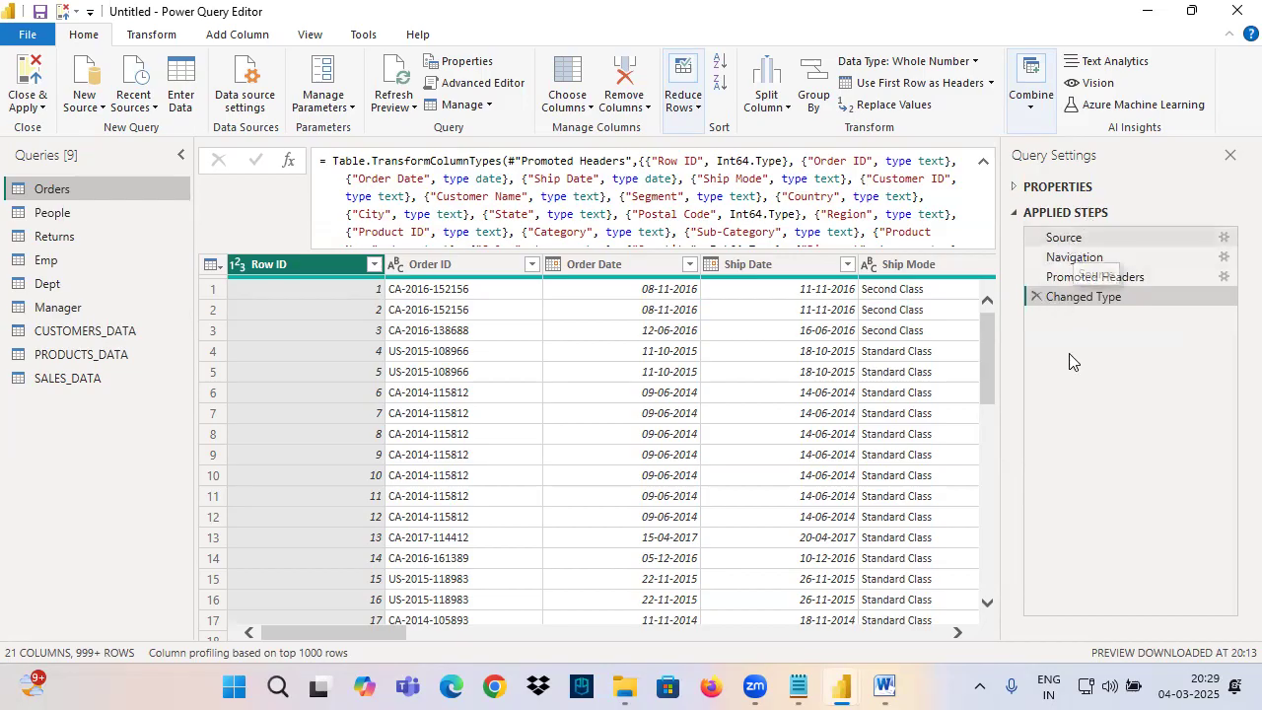
key("ctrl+2")
mouse_move(83, 119)
left_mouse_down()
mouse_move(66, 188)
mouse_move(124, 148)
left_mouse_up()
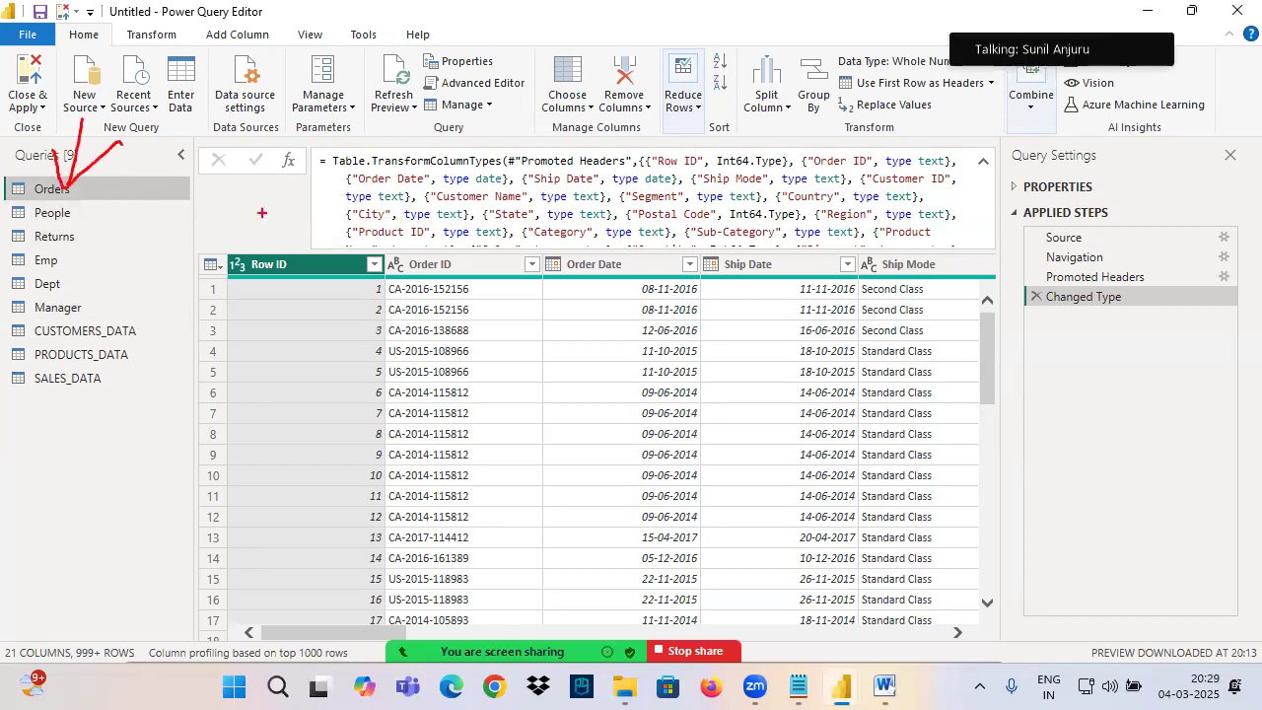
left_click_drag(12, 196, 169, 204)
mouse_move(840, 289)
left_mouse_down()
mouse_move(334, 297)
mouse_move(391, 497)
mouse_move(848, 306)
mouse_move(678, 260)
left_mouse_up()
left_click_drag(617, 178, 657, 252)
left_click_drag(696, 195, 650, 265)
Underline and circle the Orders query's applied steps, label them "Default" by hand, and draw a line linking them to the data.
left_click_drag(1024, 313, 1108, 310)
mouse_move(1021, 283)
left_mouse_down()
mouse_move(1130, 278)
mouse_move(1110, 258)
left_mouse_up()
mouse_move(1013, 241)
left_mouse_down()
mouse_move(1136, 239)
mouse_move(1094, 321)
mouse_move(1063, 209)
left_mouse_up()
mouse_move(1000, 326)
left_mouse_down()
mouse_move(1048, 340)
mouse_move(1106, 329)
mouse_move(1112, 372)
mouse_move(1163, 335)
mouse_move(1185, 339)
mouse_move(622, 376)
left_mouse_up()
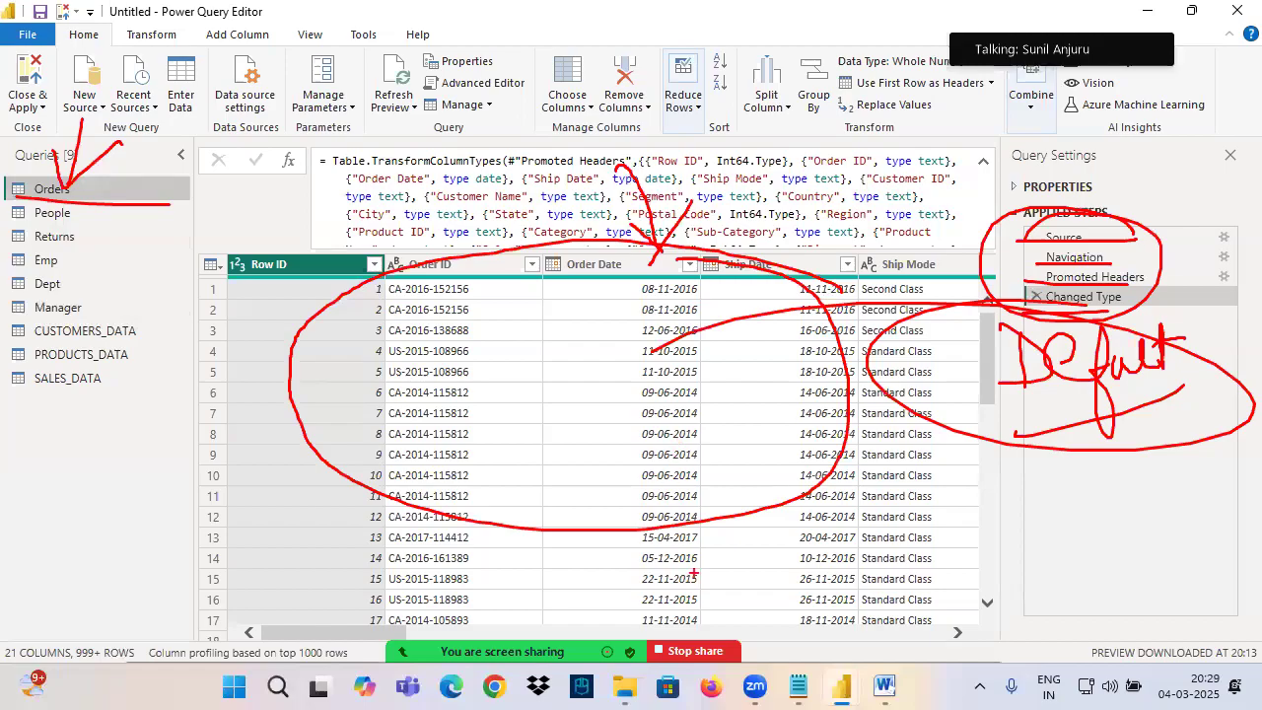
Return to the Notepad notes and highlight the sentence about the ETL activities performed on the selected table.
left_click(799, 687)
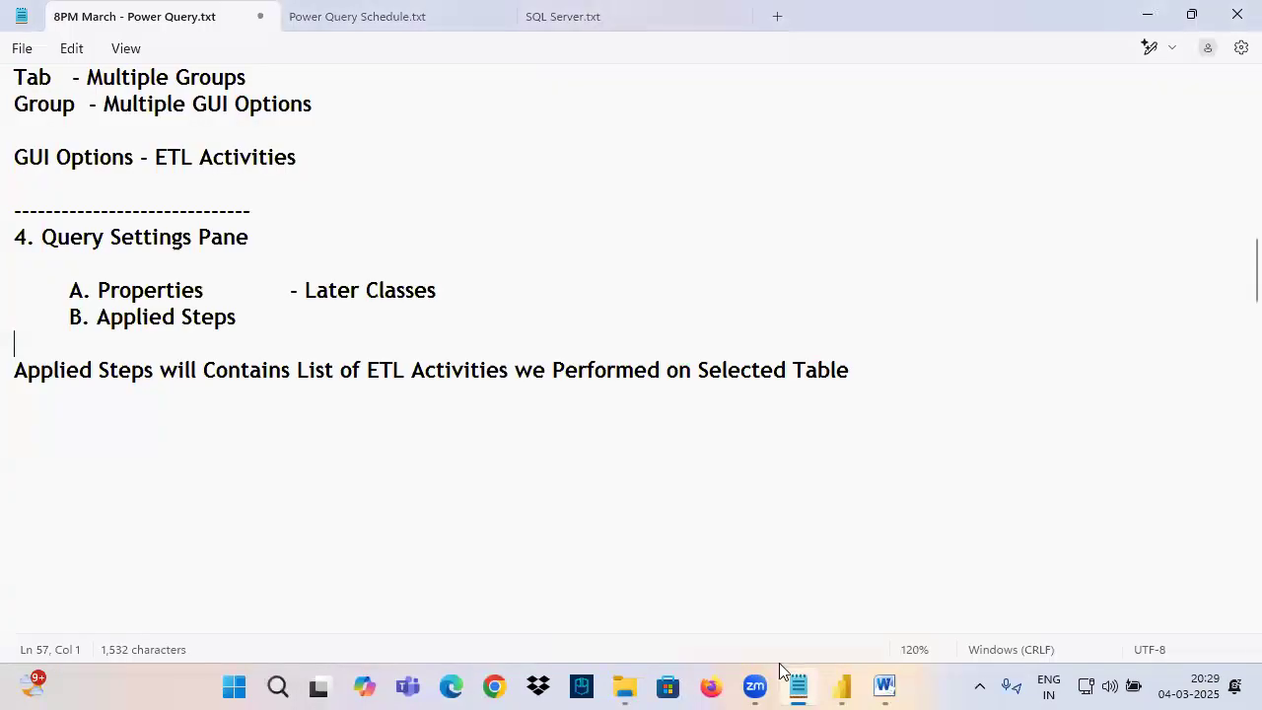
left_click_drag(52, 370, 179, 371)
left_click(263, 373)
left_click_drag(262, 373, 858, 374)
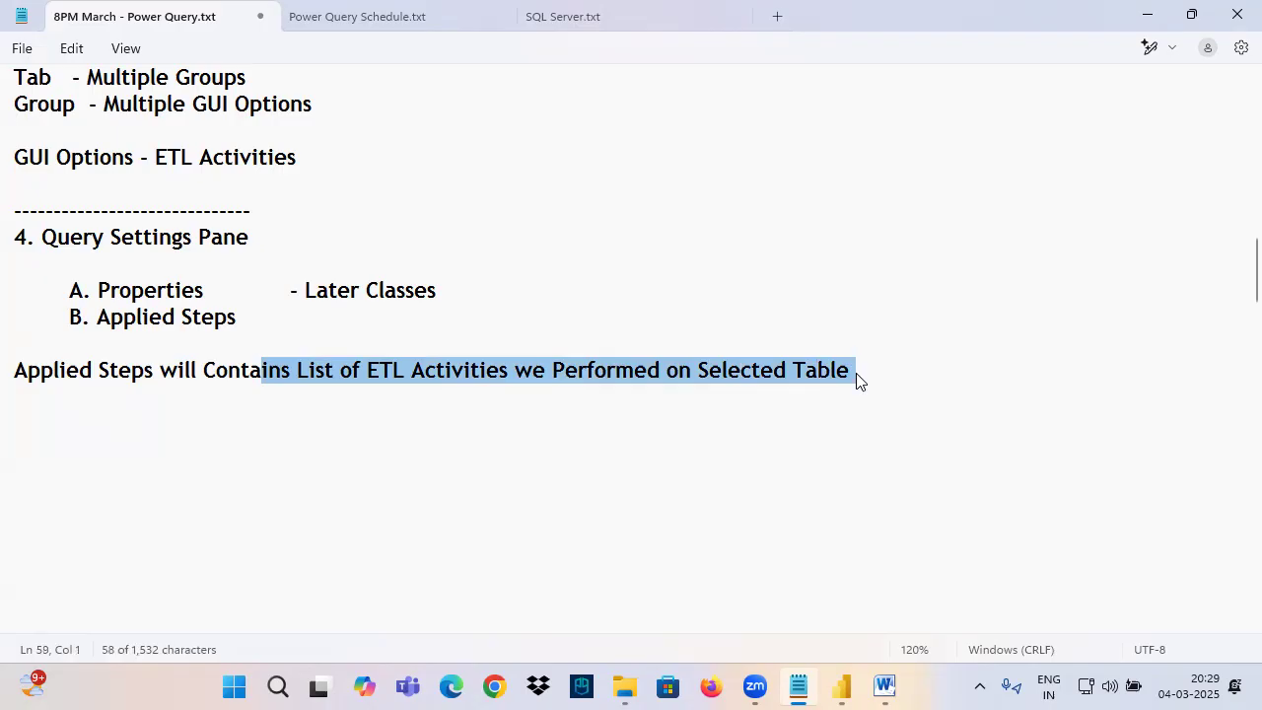
Switch to Power Query Editor, show the Emp query, frame and mark its applied steps in red, and clear the marks.
mouse_move(841, 687)
left_click(884, 528)
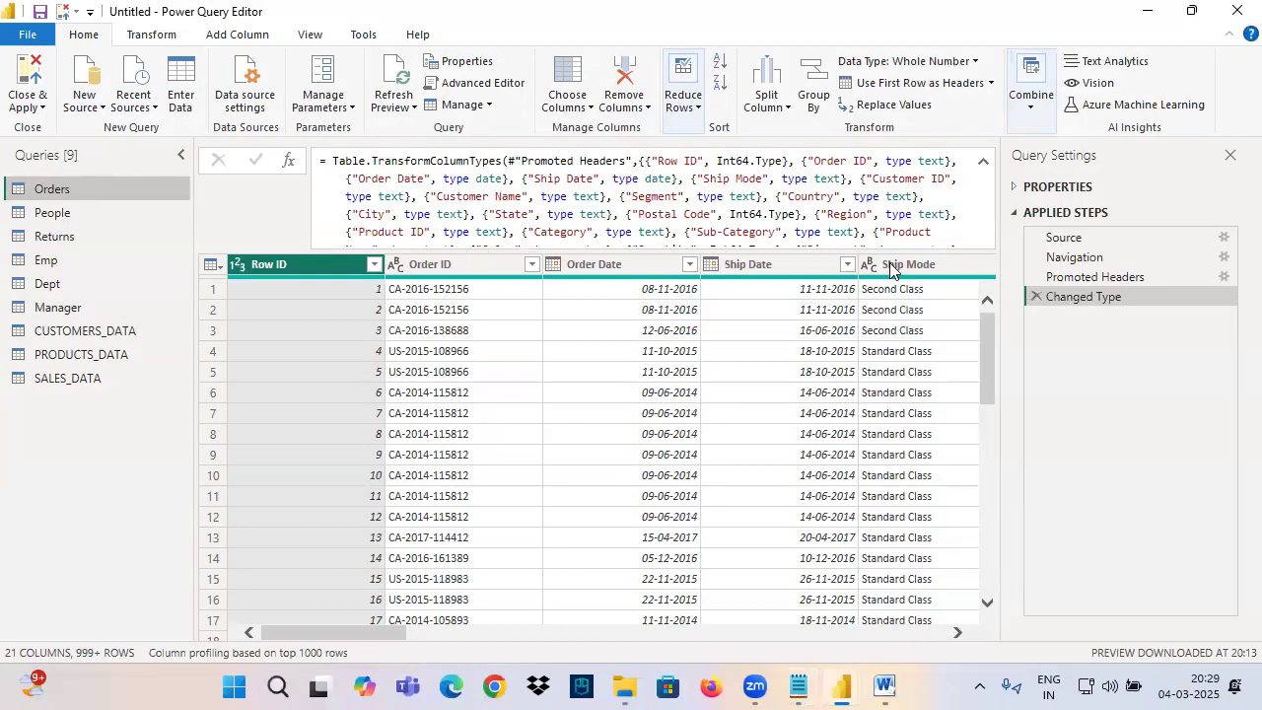
key("ctrl+2")
mouse_move(1021, 307)
left_mouse_down()
mouse_move(1155, 237)
mouse_move(1077, 239)
mouse_move(1241, 225)
left_mouse_up()
left_click(69, 269)
left_click_drag(1010, 222, 1183, 319)
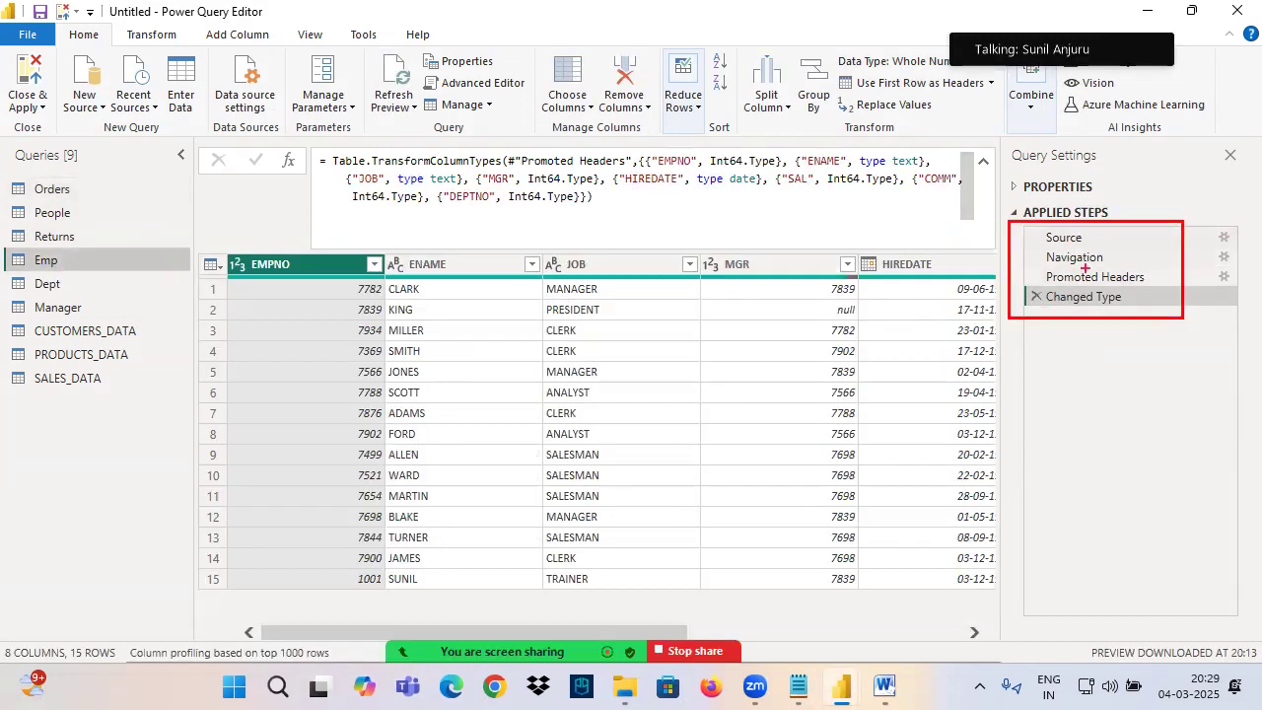
left_click_drag(1059, 243, 1144, 280)
left_click_drag(1139, 238, 1053, 315)
key("Escape")
Show the CUSTOMERS_DATA query, frame and underline its Source and Navigation steps, and mark the query name with an arrow and circle.
left_click(48, 329)
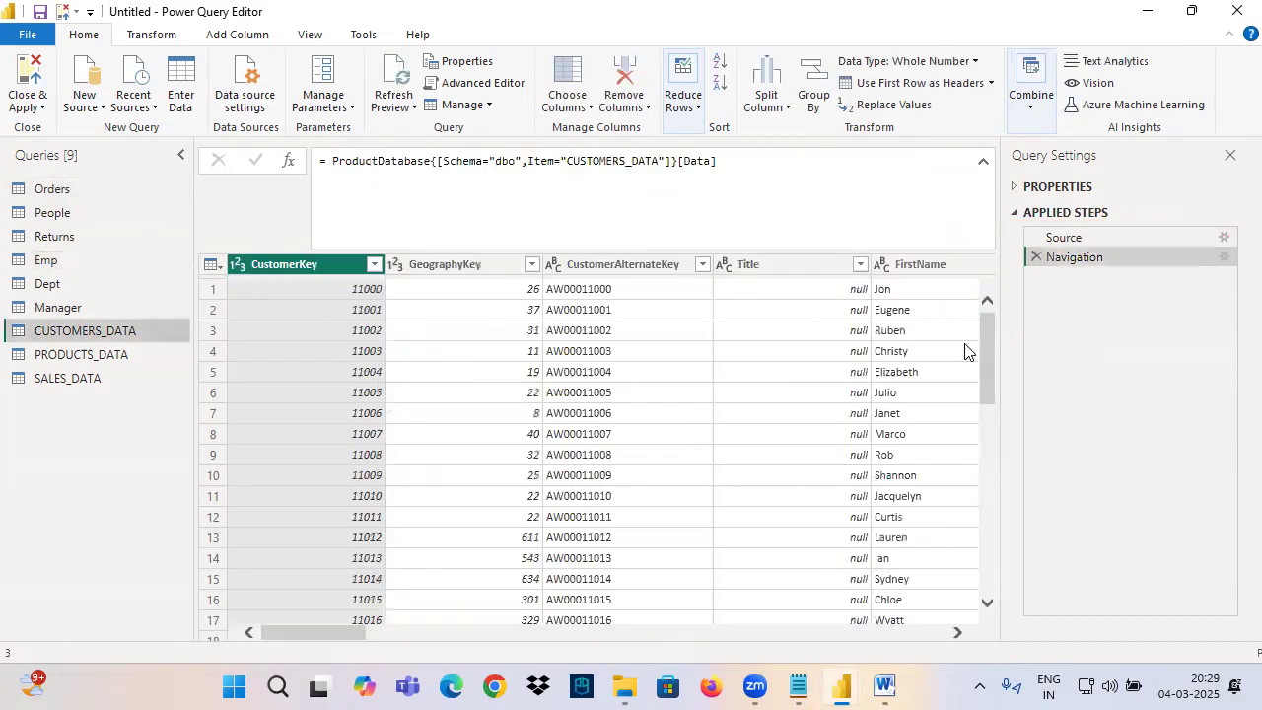
left_click_drag(1009, 213, 1176, 285)
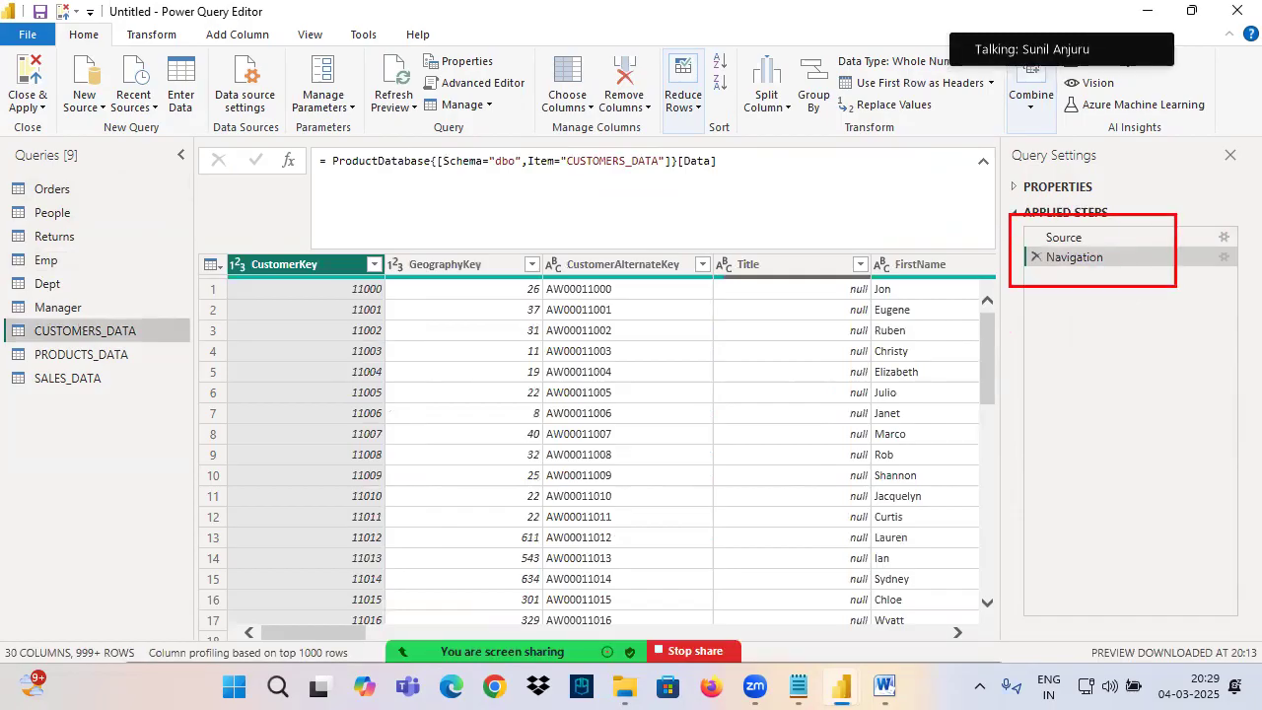
left_click_drag(38, 337, 159, 335)
mouse_move(1028, 248)
left_mouse_down()
mouse_move(1106, 246)
mouse_move(1127, 264)
left_mouse_up()
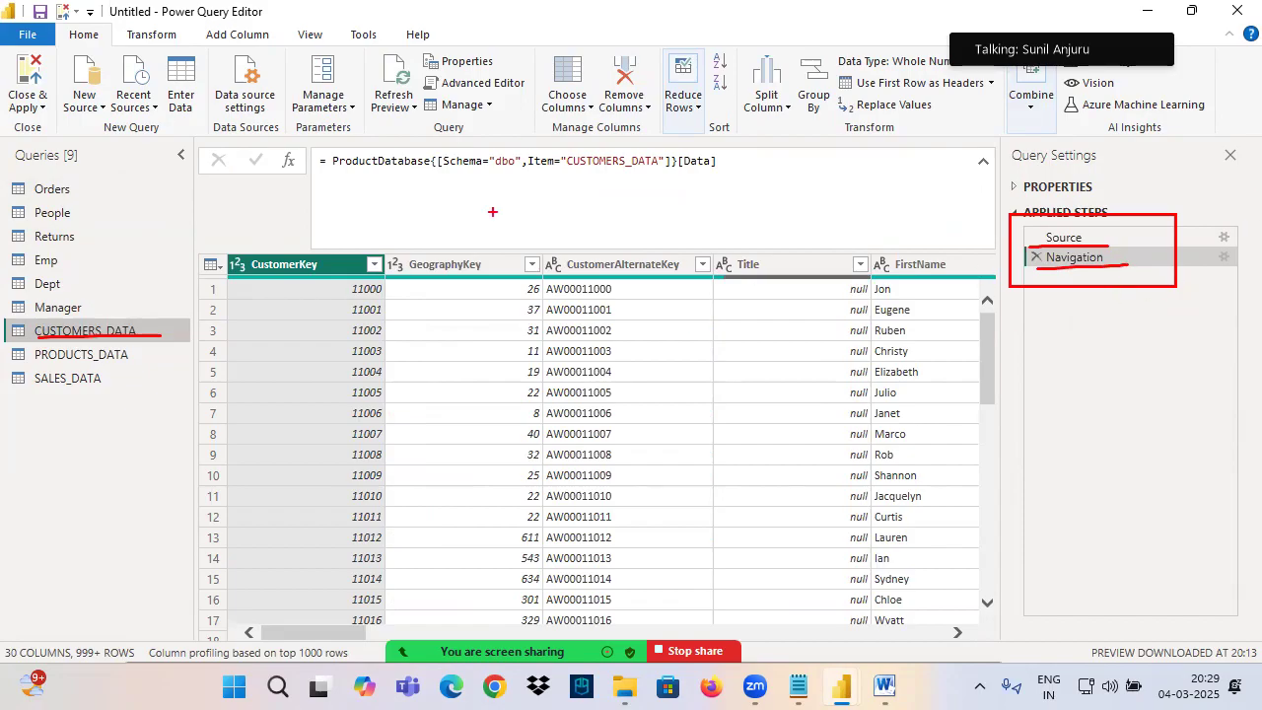
mouse_move(139, 314)
left_mouse_down()
mouse_move(136, 338)
mouse_move(136, 314)
left_mouse_up()
mouse_move(139, 252)
left_mouse_down()
mouse_move(141, 313)
mouse_move(155, 321)
left_mouse_up()
left_click_drag(164, 281, 129, 331)
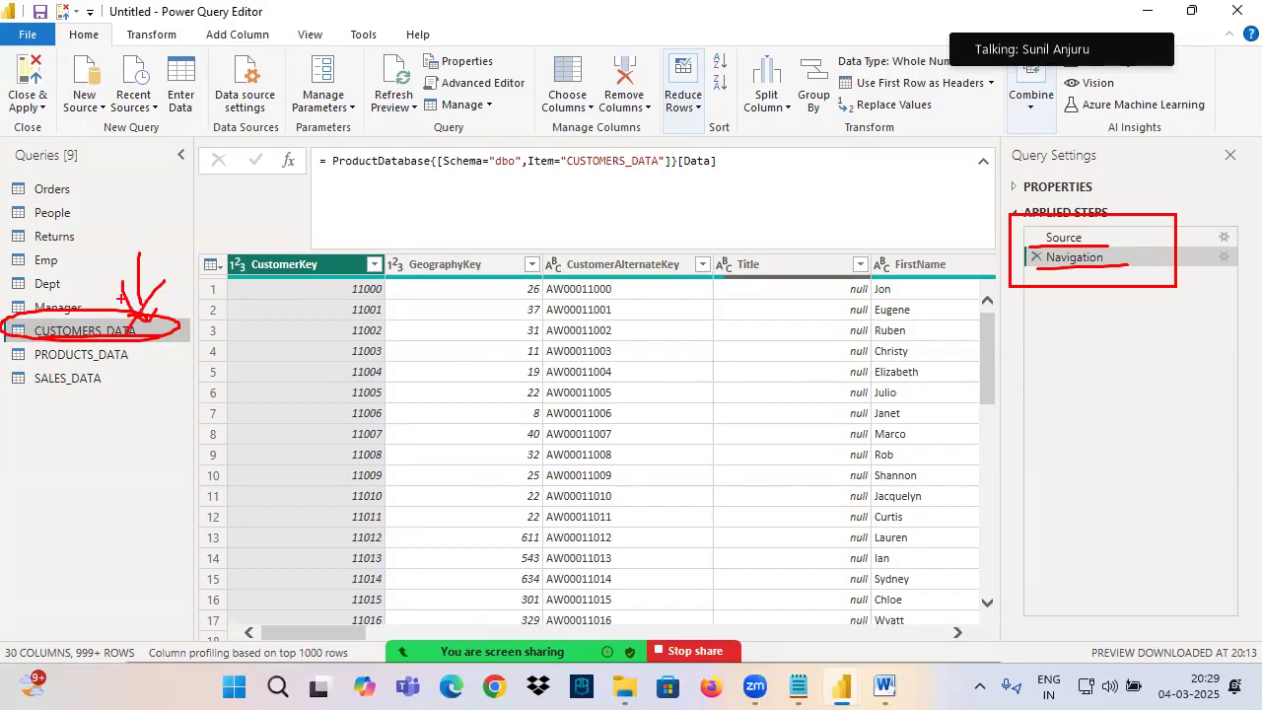
Handwrite "Def" beneath the applied steps of CUSTOMERS_DATA, and clear all the annotations.
mouse_move(1031, 281)
left_mouse_down()
mouse_move(1110, 276)
mouse_move(1069, 357)
left_mouse_up()
left_click_drag(1043, 306, 1034, 360)
mouse_move(1106, 337)
left_mouse_down()
mouse_move(1132, 325)
mouse_move(1144, 350)
left_mouse_up()
left_click_drag(1179, 321, 1165, 382)
left_click_drag(1144, 340, 1181, 330)
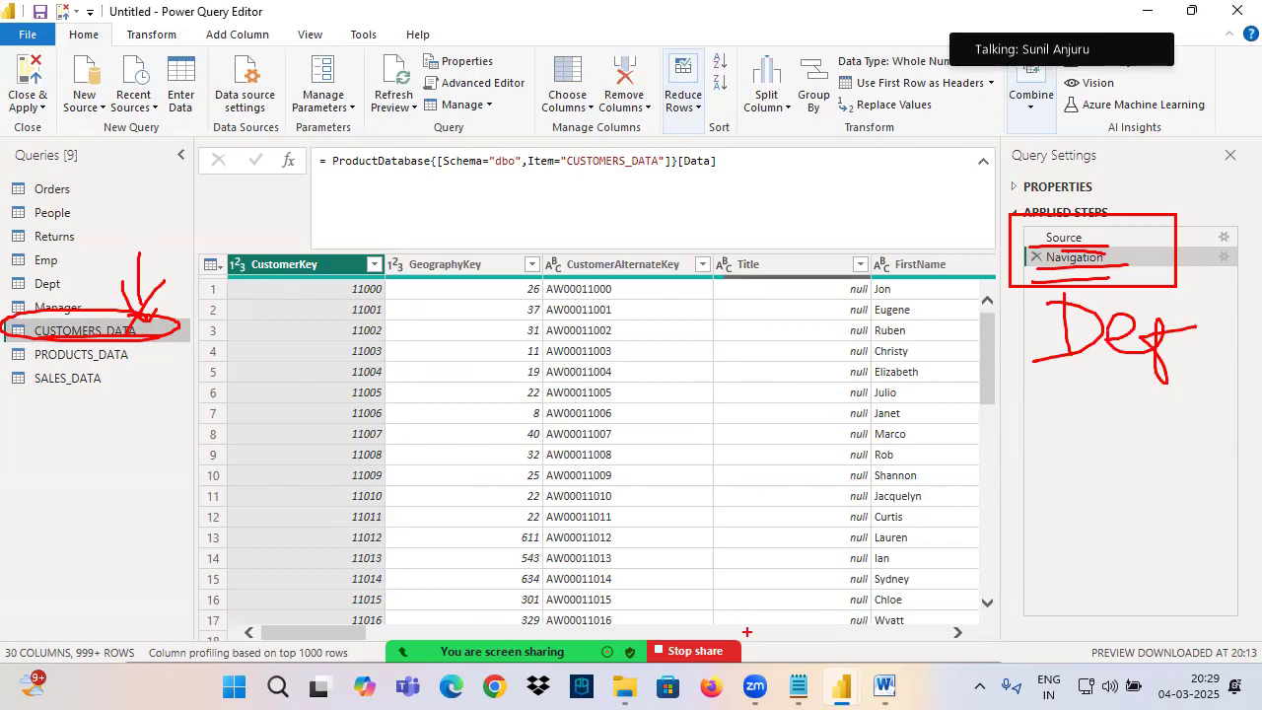
key("Escape")
In the Notepad notes, add the line "Default Steps" below the Applied Steps sentence.
left_click(797, 687)
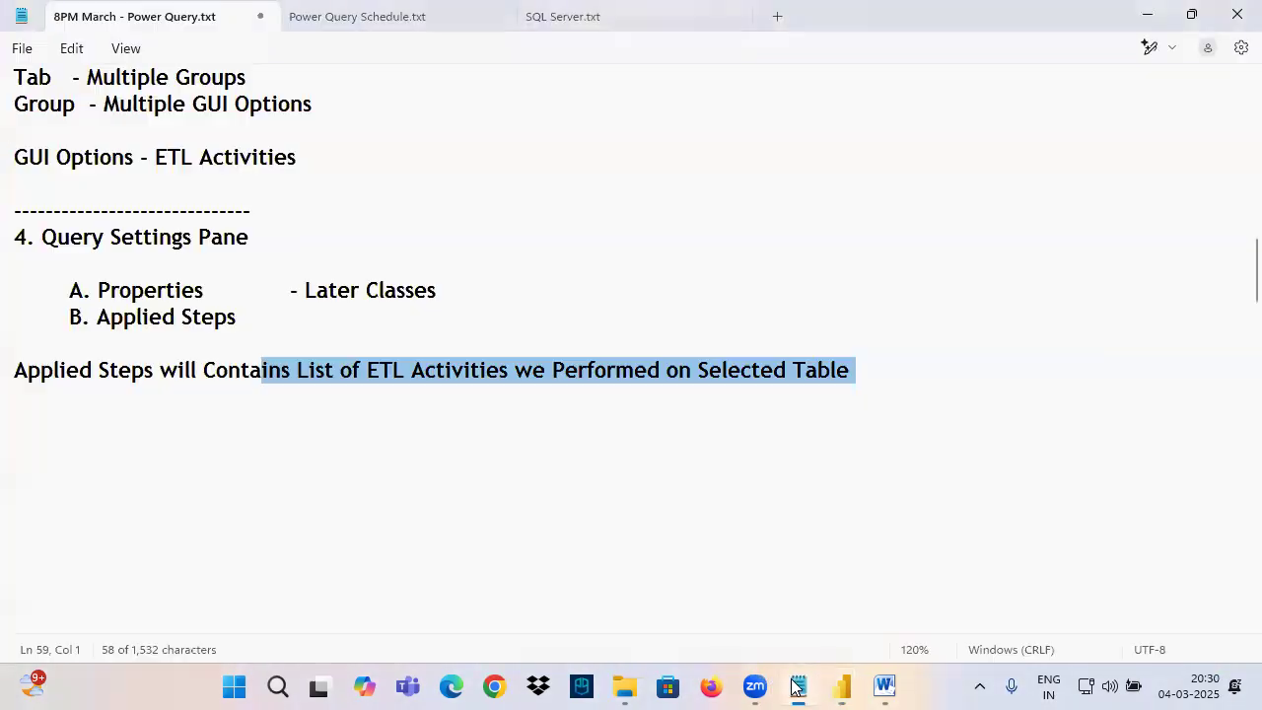
left_click(138, 426)
type("Defaul")
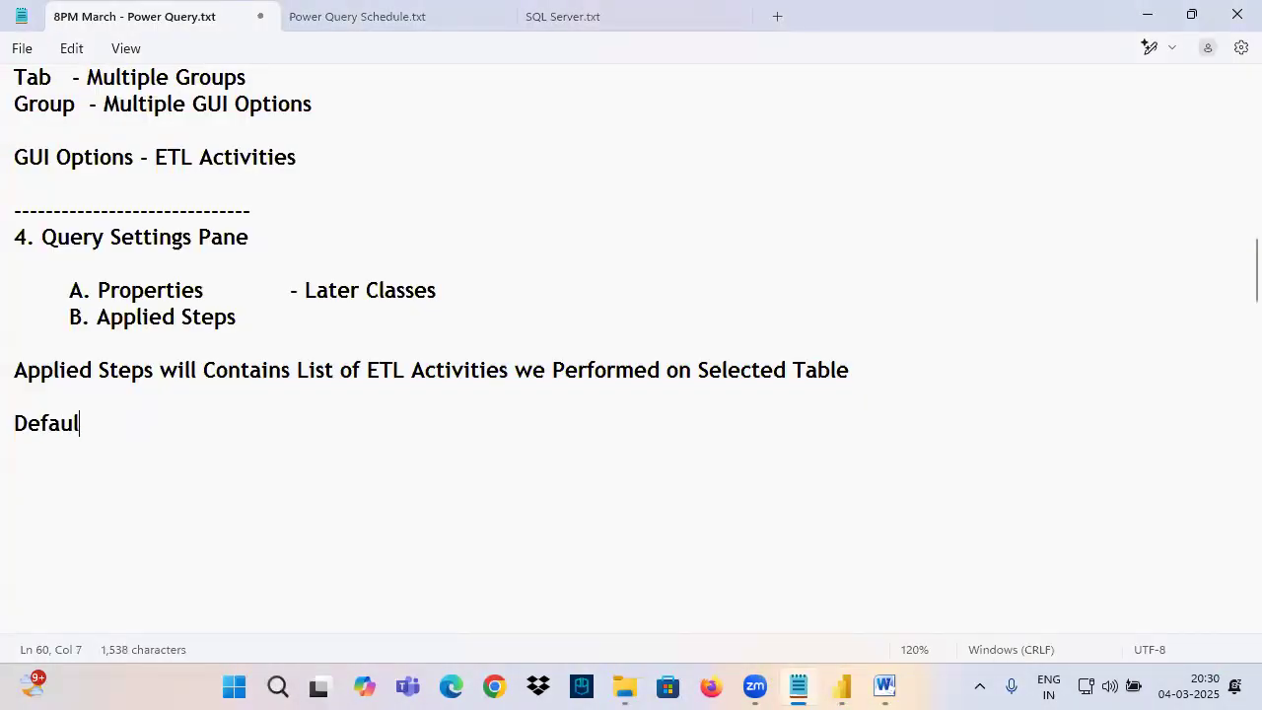
type("t Step")
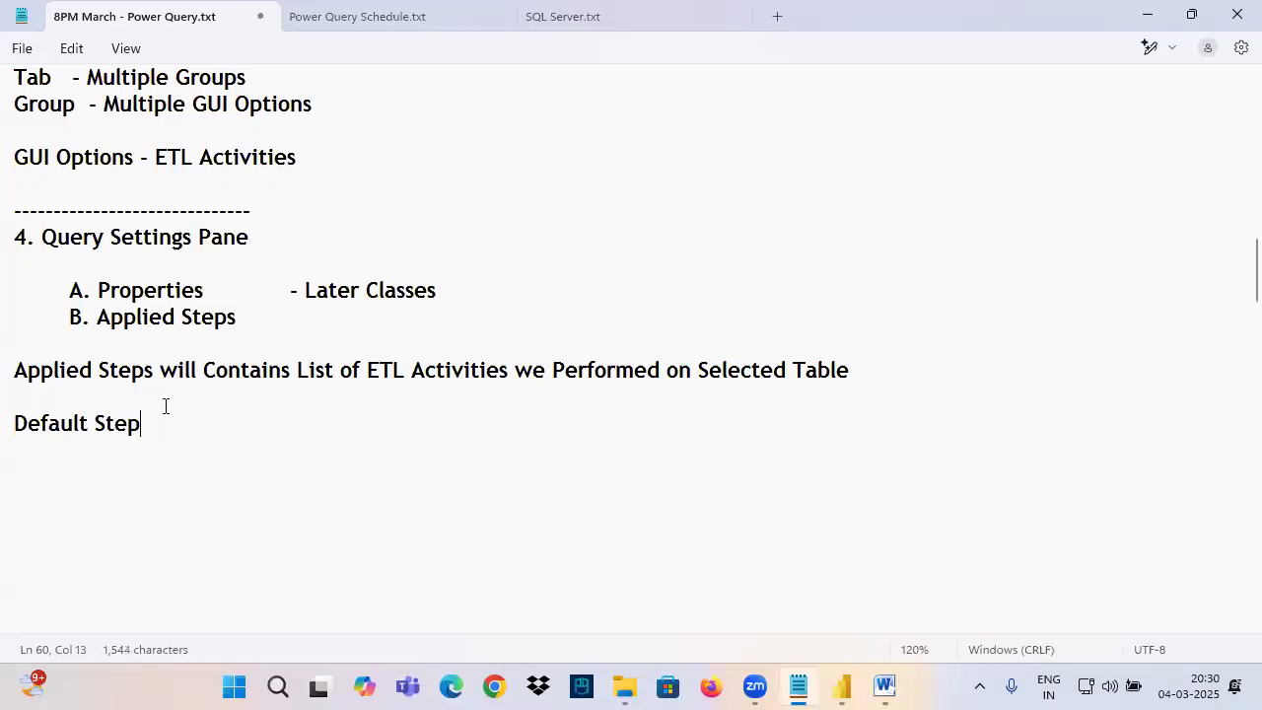
type("s")
left_click_drag(39, 371, 15, 420)
left_click(132, 429)
In Power Query Editor, show the Orders query's Source step, mark the queries list and Orders in red, and clear the marks.
mouse_move(841, 687)
left_click(910, 608)
left_click(42, 191)
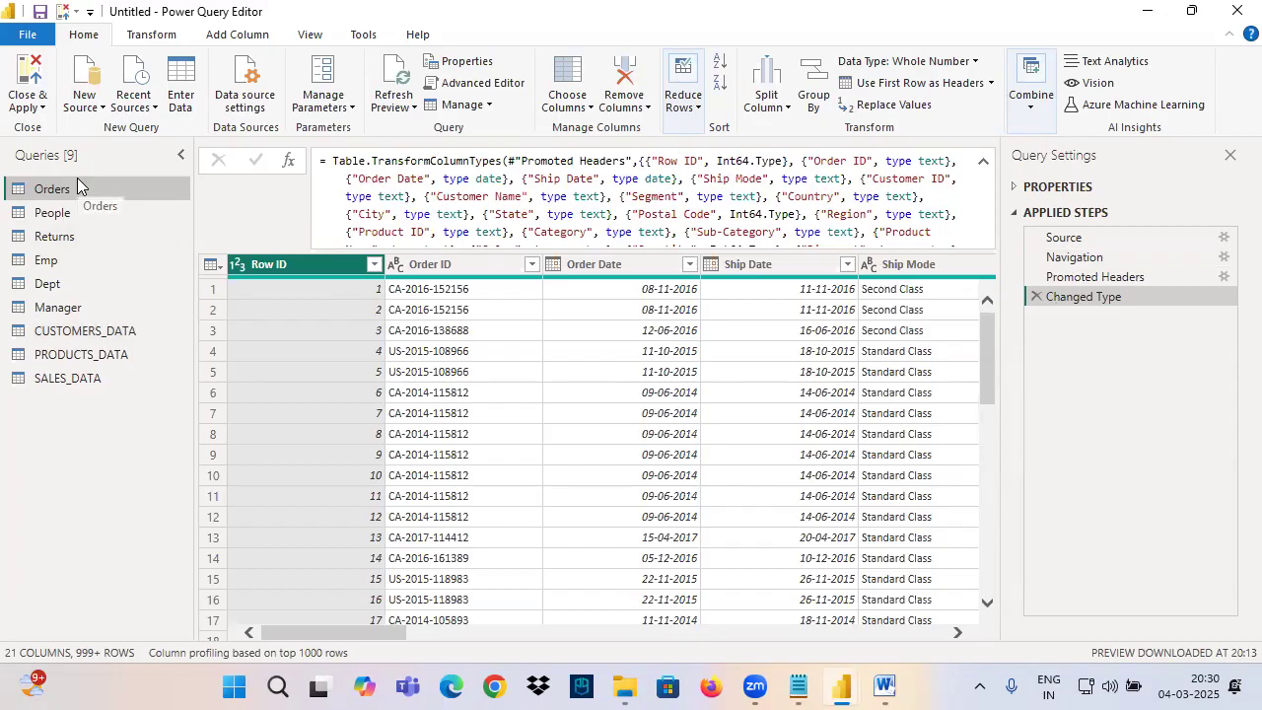
left_click(1063, 238)
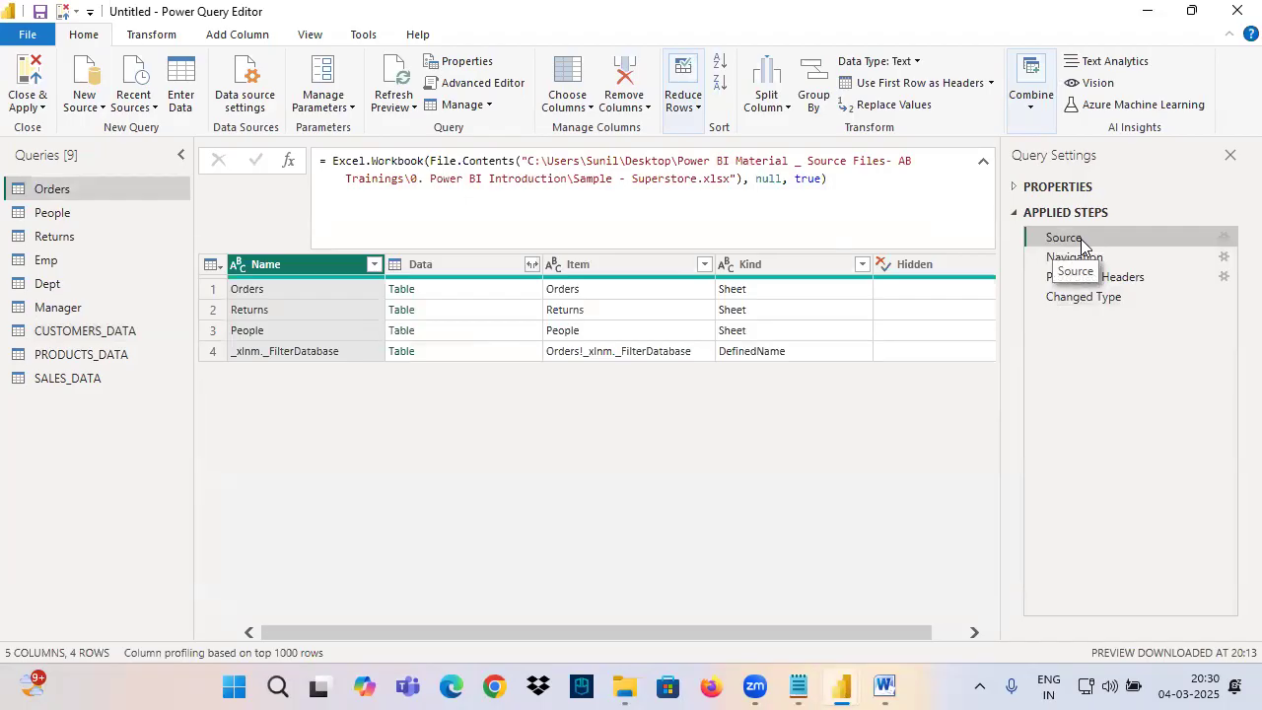
key("ctrl+2")
left_click_drag(2, 176, 186, 428)
mouse_move(48, 103)
left_mouse_down()
mouse_move(54, 176)
mouse_move(70, 152)
left_mouse_up()
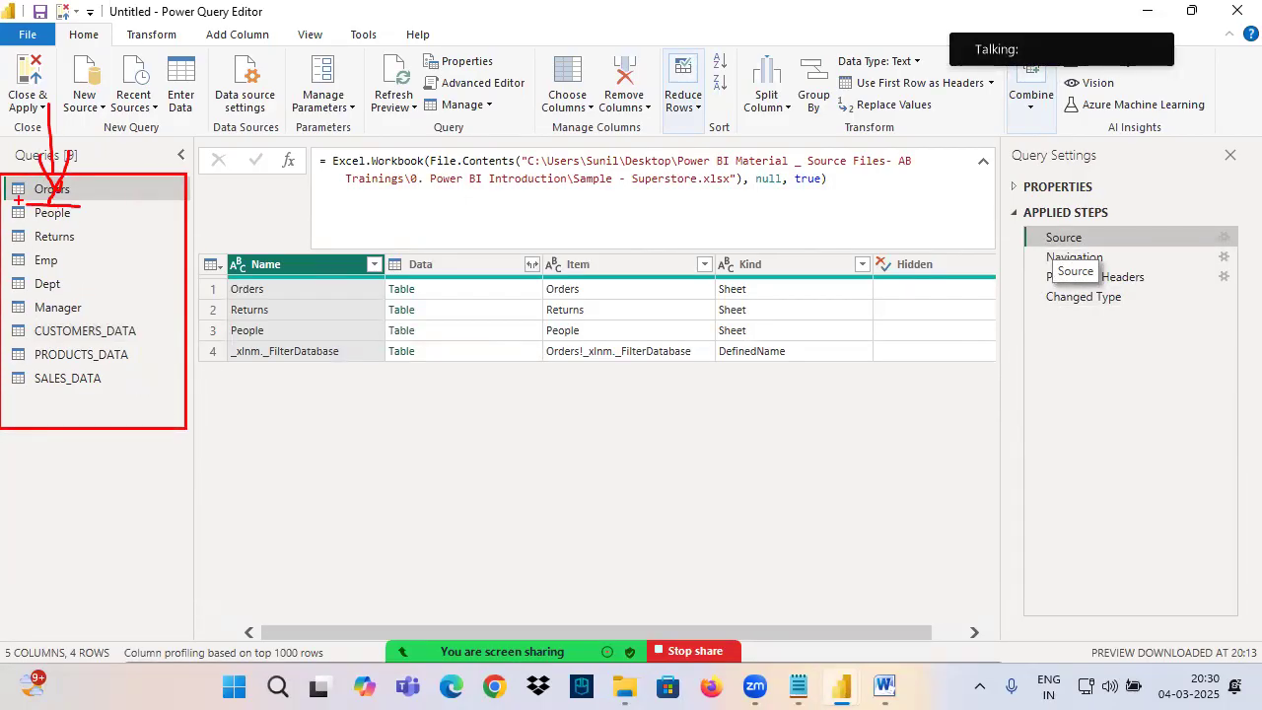
key("Escape")
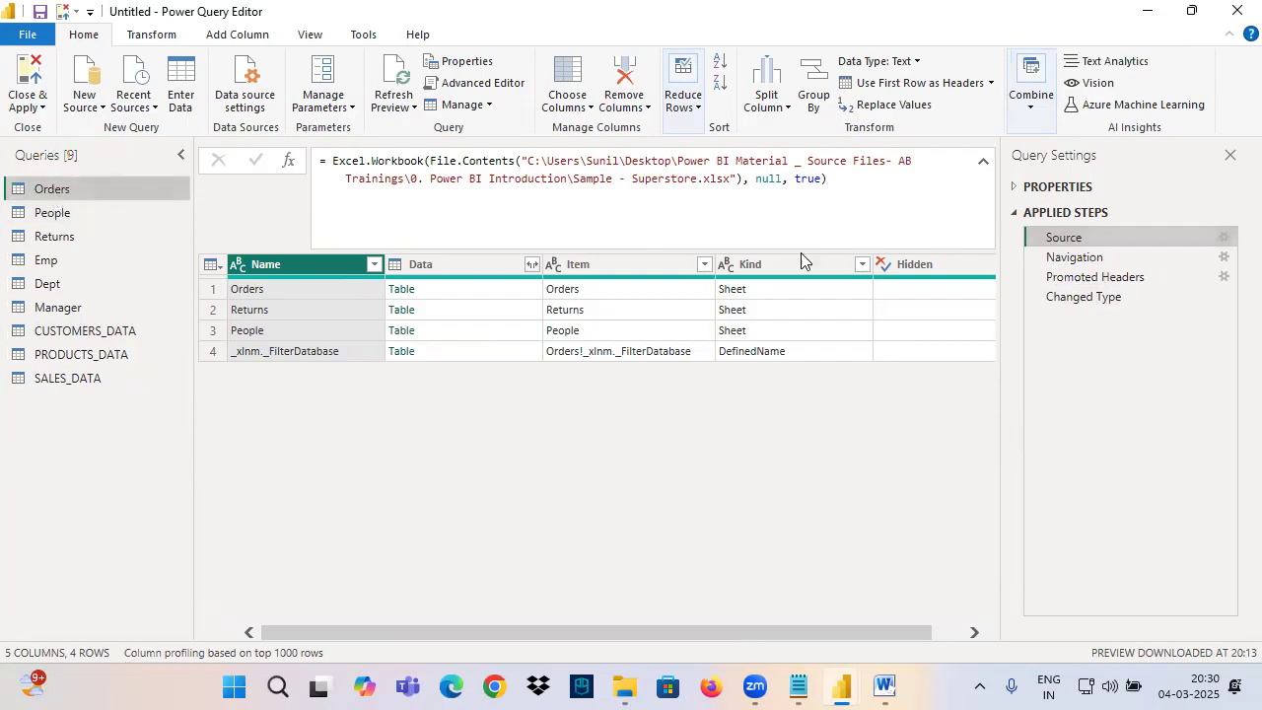
Show the applied steps of the People, CUSTOMERS_DATA and Orders queries for comparison.
left_click(57, 214)
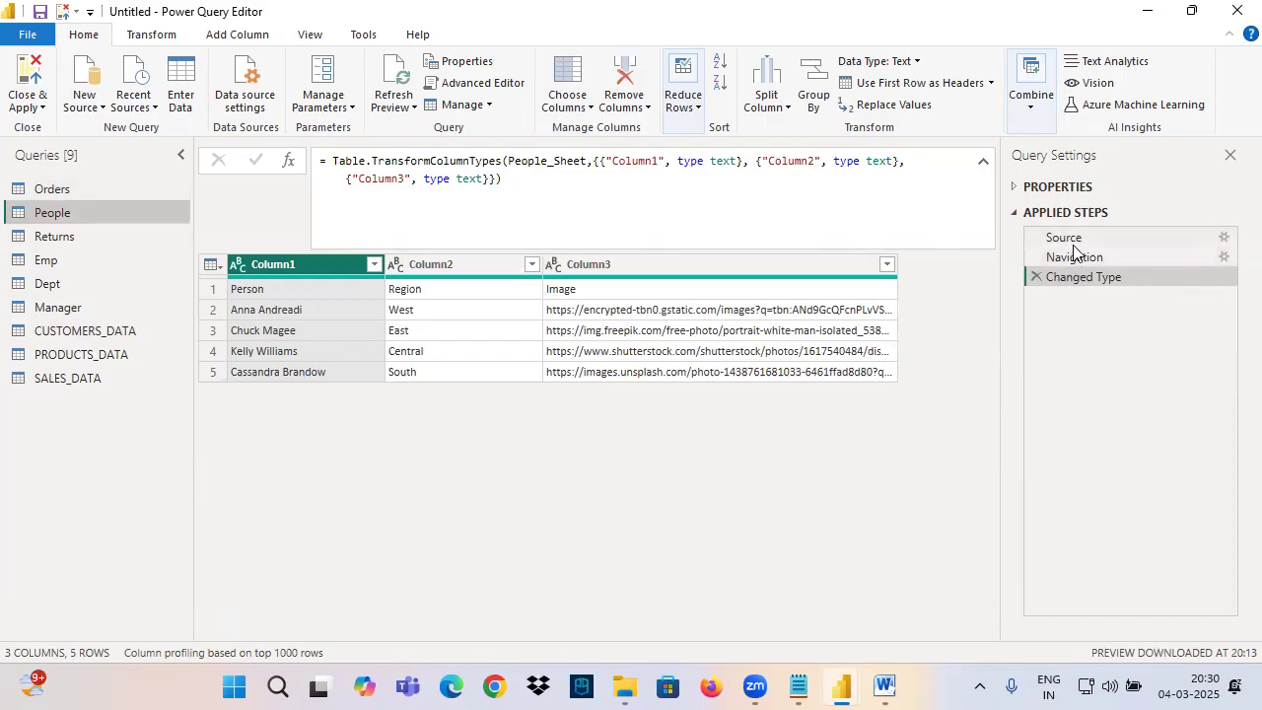
left_click(90, 333)
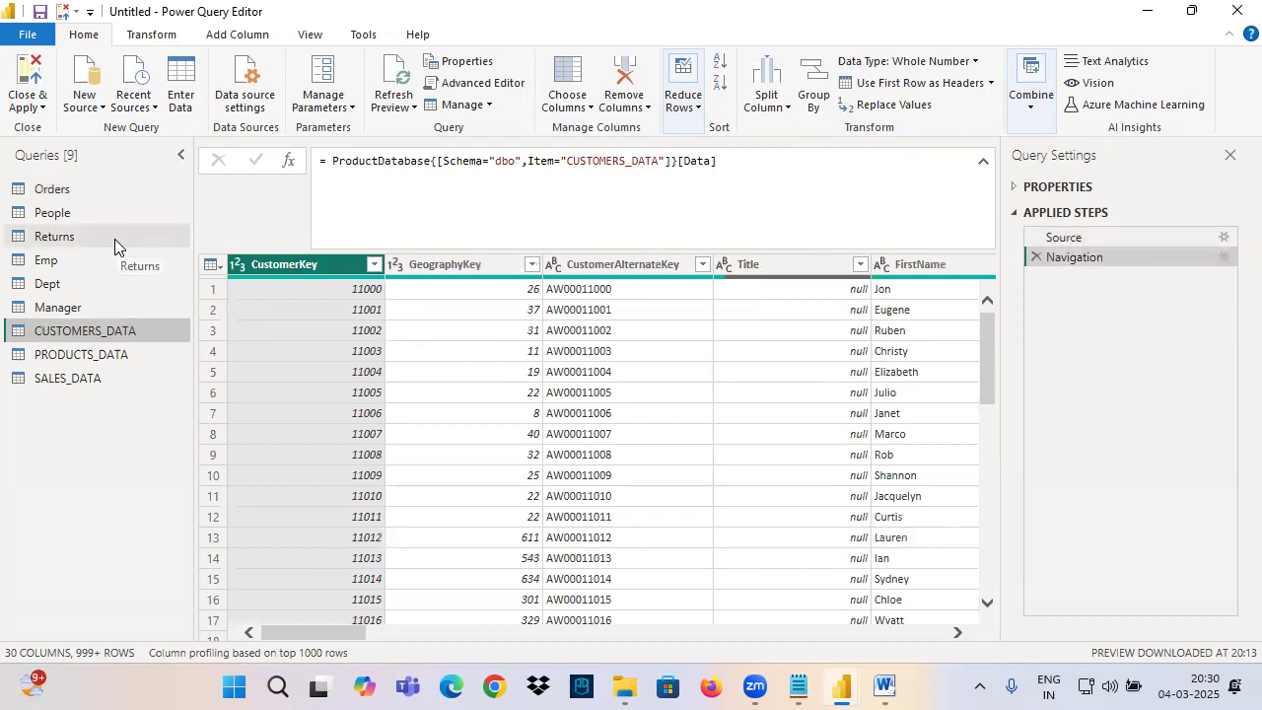
left_click(77, 192)
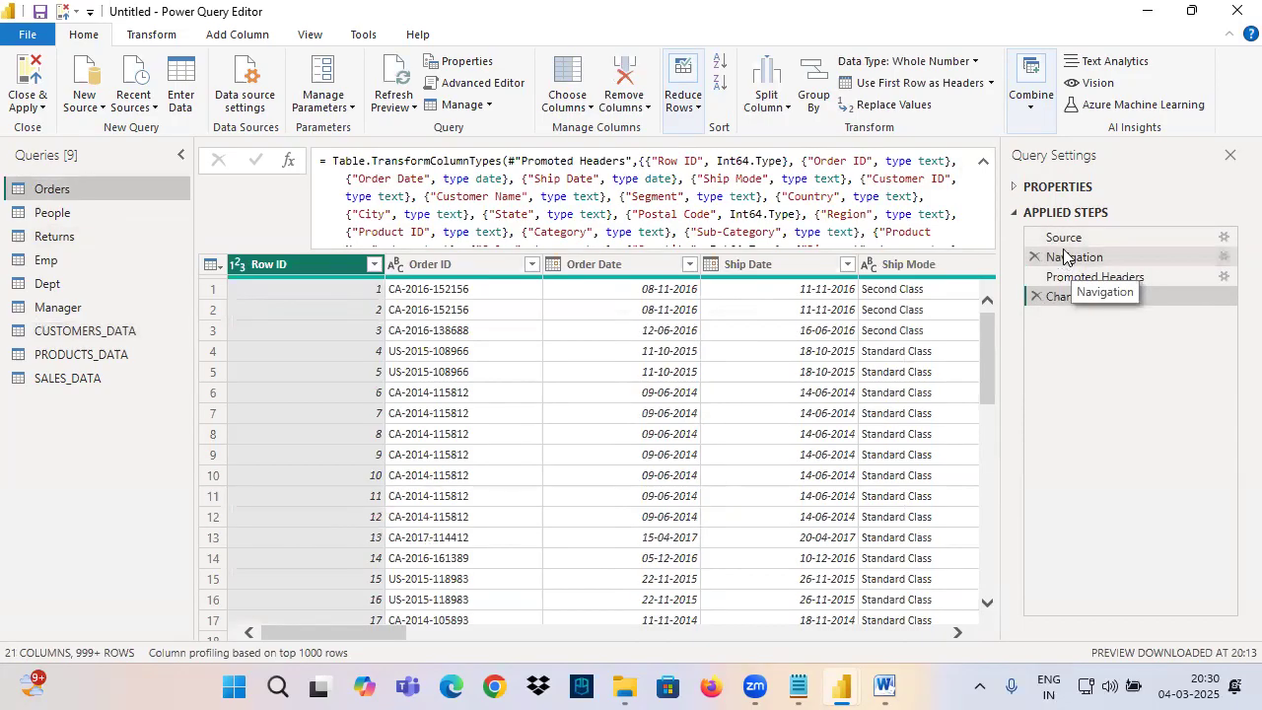
Frame the queries list, point to and underline Orders, underline CUSTOMERS_DATA, outline the query icons, and clear the marks.
mouse_move(9, 174)
left_mouse_down()
mouse_move(122, 417)
mouse_move(148, 430)
left_mouse_up()
mouse_move(40, 101)
left_mouse_down()
mouse_move(57, 164)
mouse_move(118, 196)
left_mouse_up()
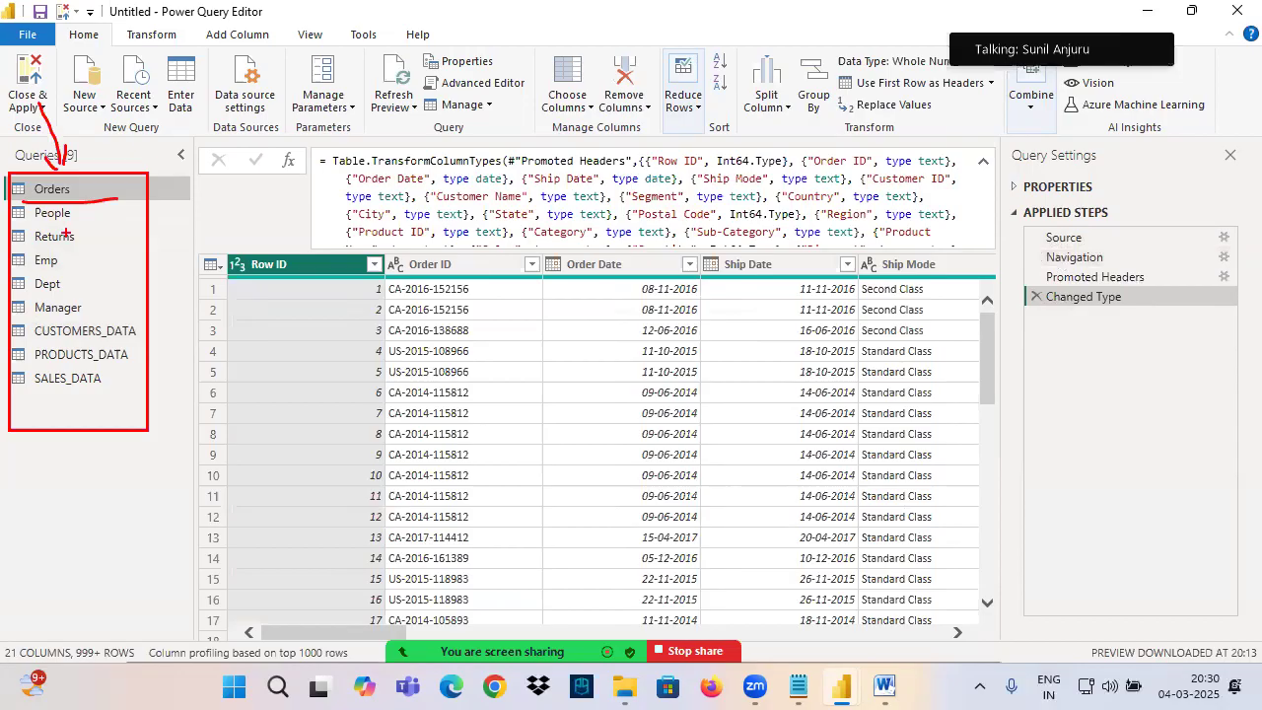
left_click_drag(118, 196, 144, 193)
left_click_drag(39, 345, 193, 332)
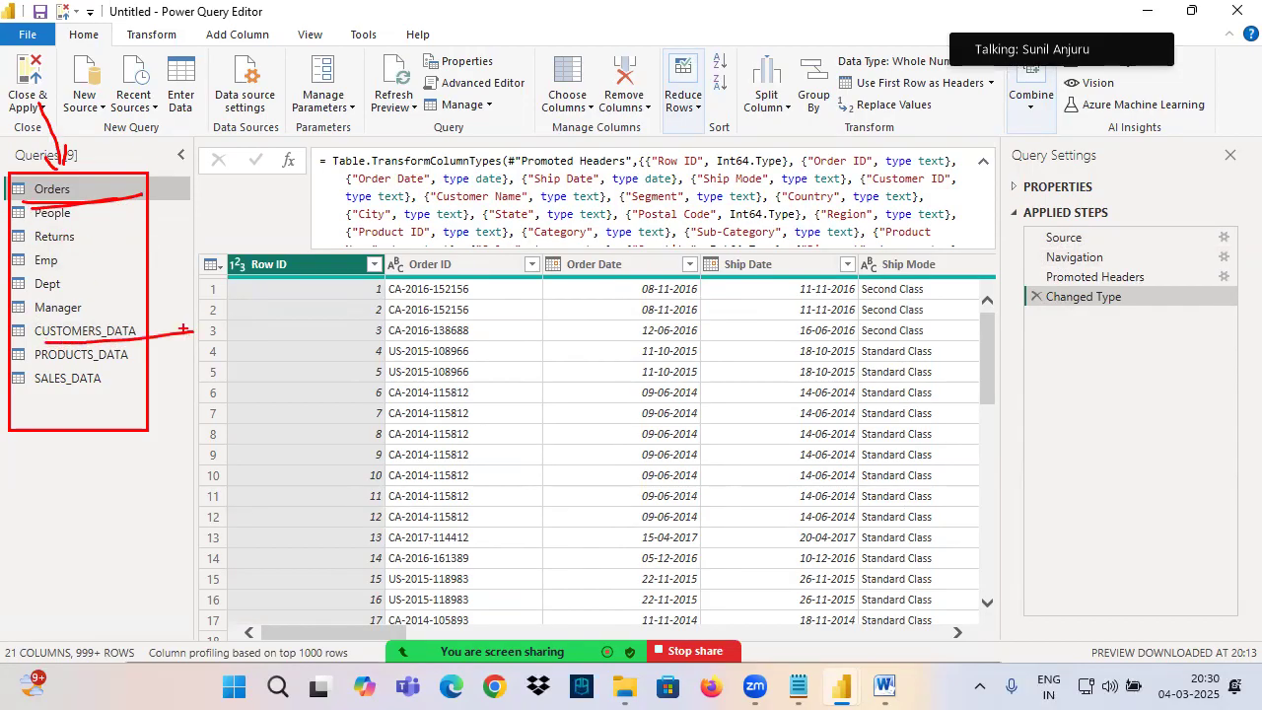
mouse_move(34, 293)
left_mouse_down()
mouse_move(33, 175)
mouse_move(2, 345)
left_mouse_up()
left_click_drag(39, 408, 31, 203)
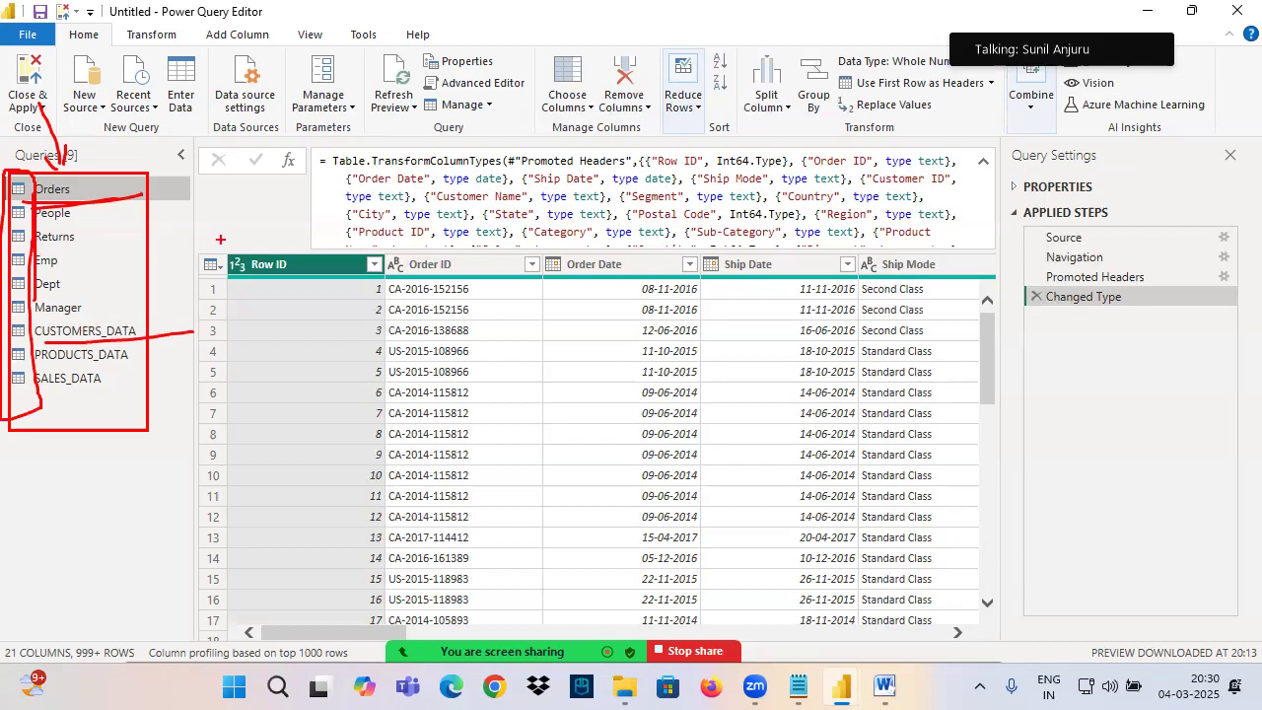
left_click_drag(1037, 226, 1108, 221)
key("Escape")
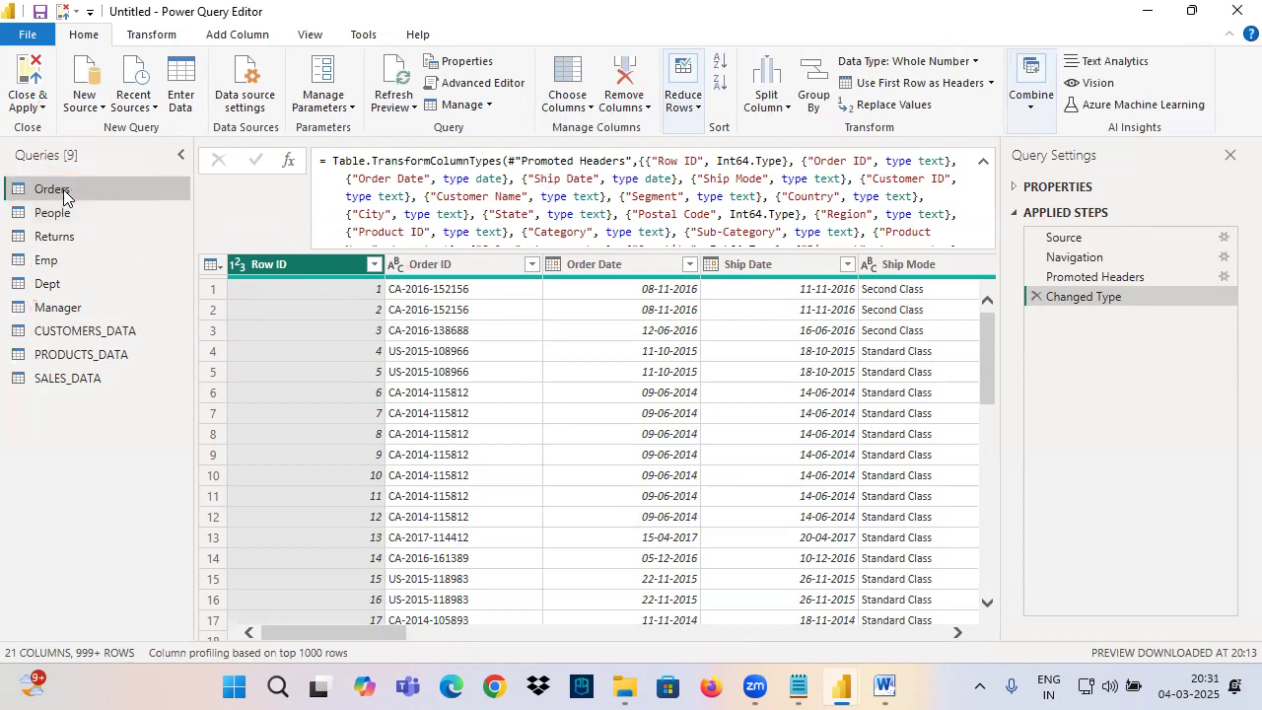
Circle Orders and point an arrow at its Source step, clear the marks, and show the Source step's formula.
mouse_move(13, 201)
left_mouse_down()
mouse_move(120, 185)
mouse_move(40, 200)
mouse_move(116, 196)
left_mouse_up()
mouse_move(998, 230)
left_mouse_down()
mouse_move(1048, 233)
mouse_move(1006, 251)
mouse_move(1112, 240)
left_mouse_up()
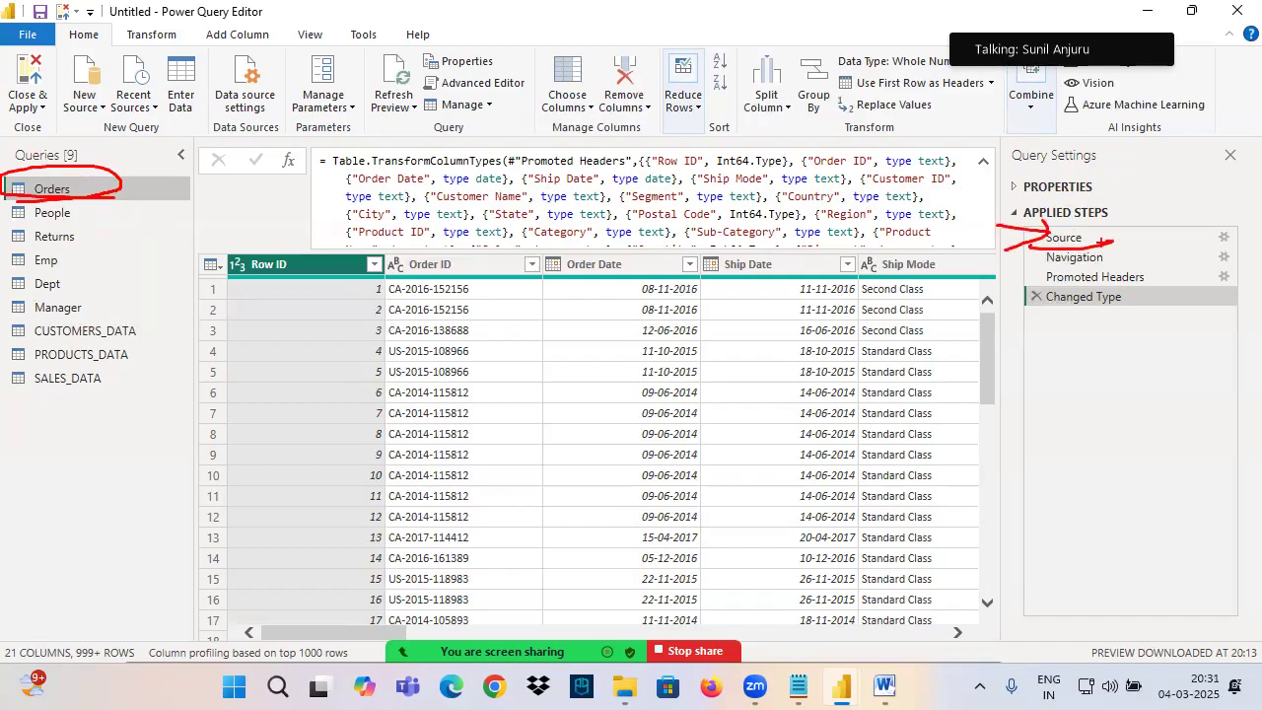
key("Escape")
left_click(1065, 237)
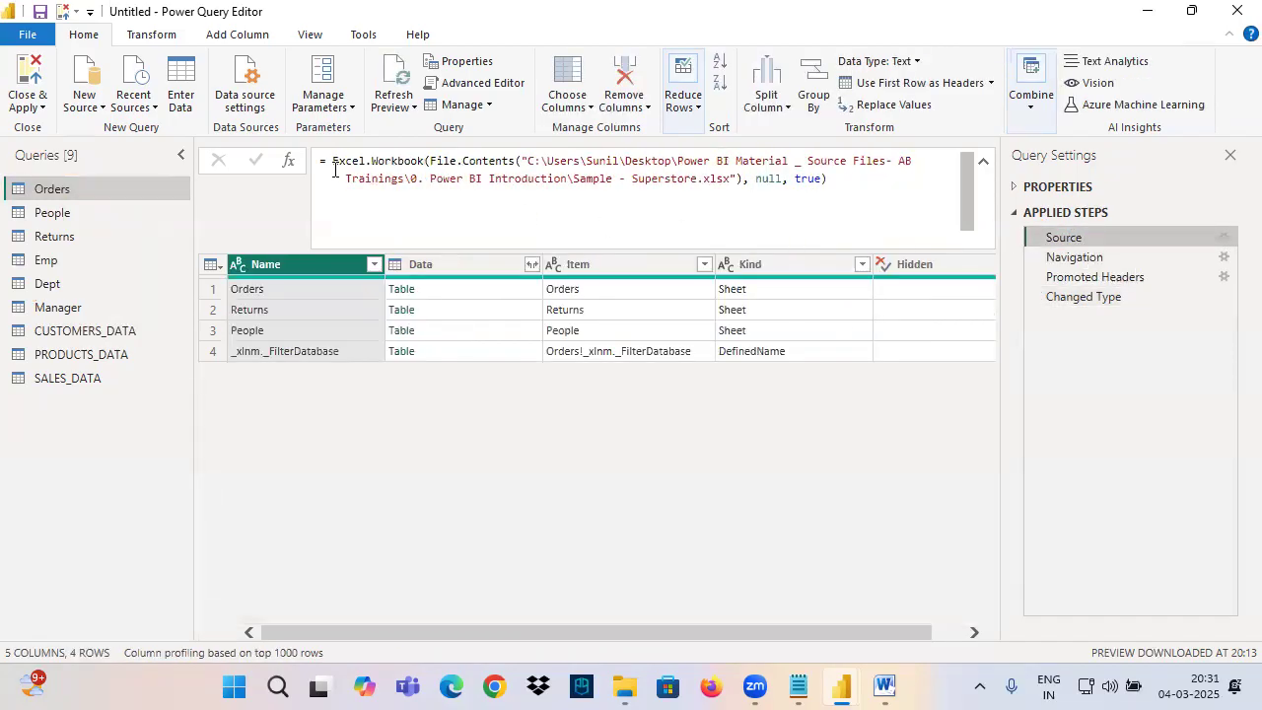
In the Source formula, underline and circle Excel.Workbook, select the folder path, and underline Sample - Superstore.xlsx.
left_click_drag(334, 169, 425, 162)
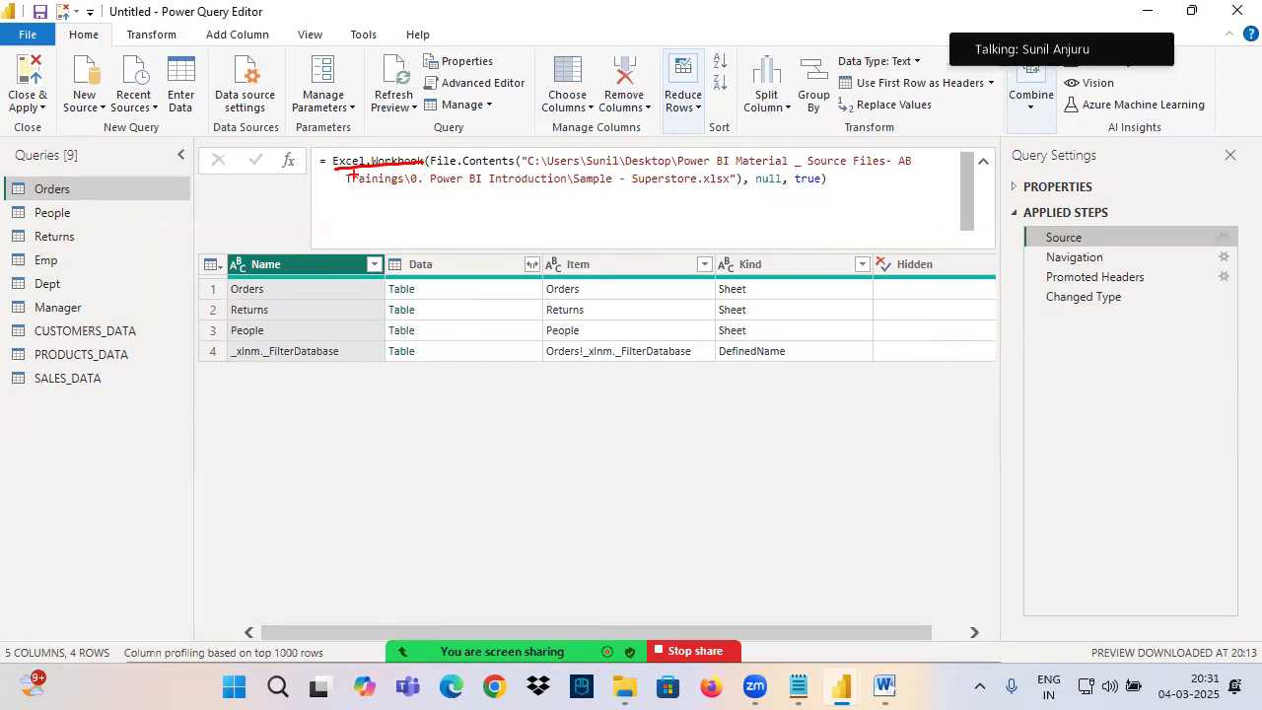
mouse_move(422, 147)
left_mouse_down()
mouse_move(306, 170)
mouse_move(340, 146)
left_mouse_up()
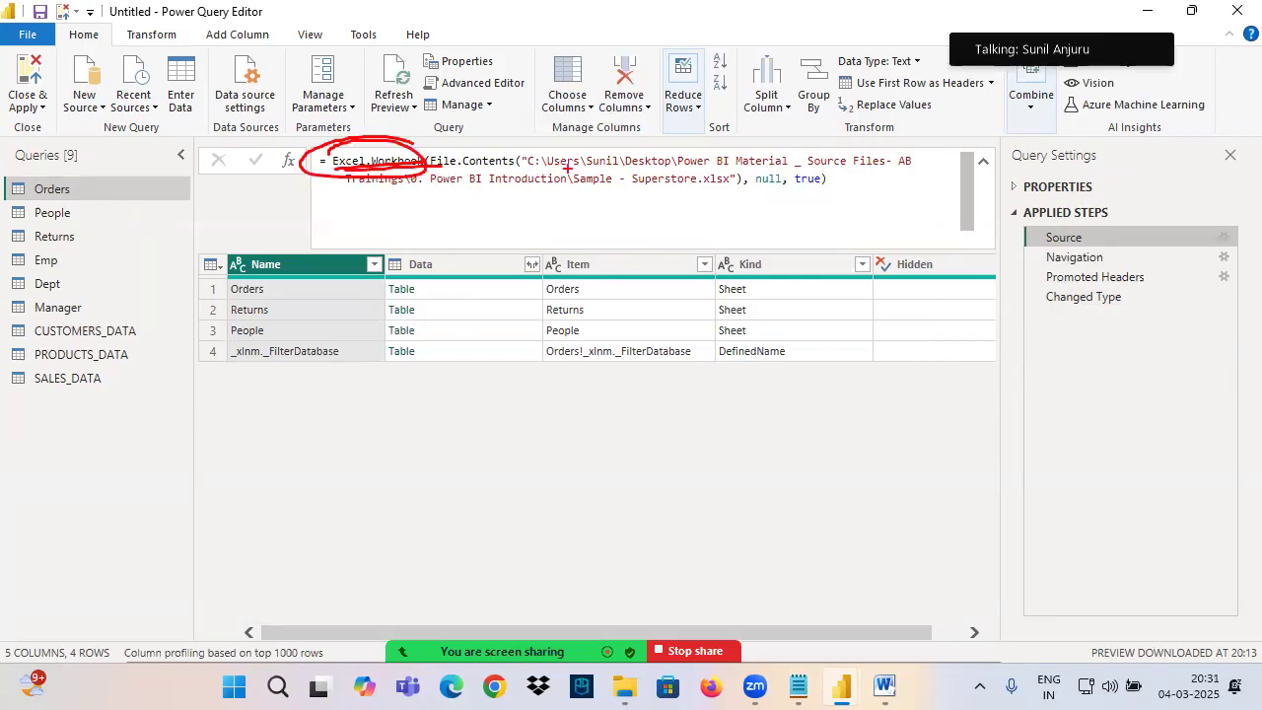
left_click_drag(560, 168, 621, 169)
left_click(531, 162)
left_click_drag(530, 160, 573, 178)
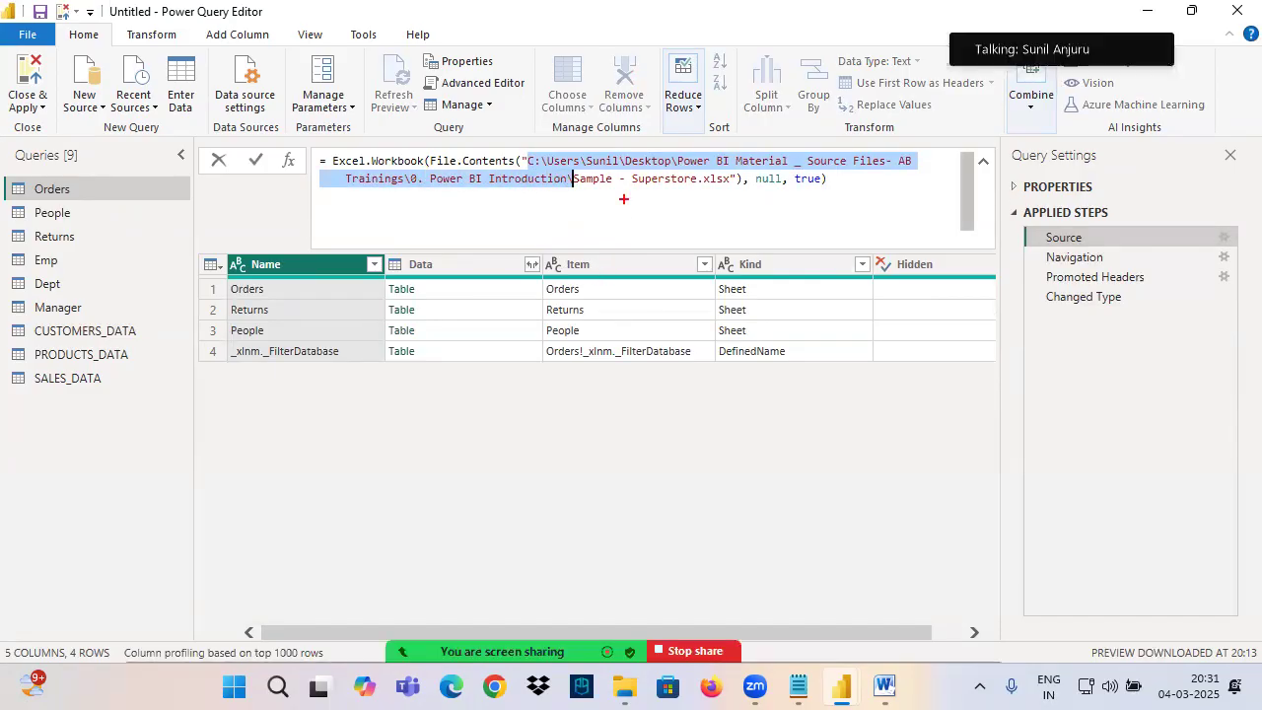
left_click_drag(586, 188, 722, 187)
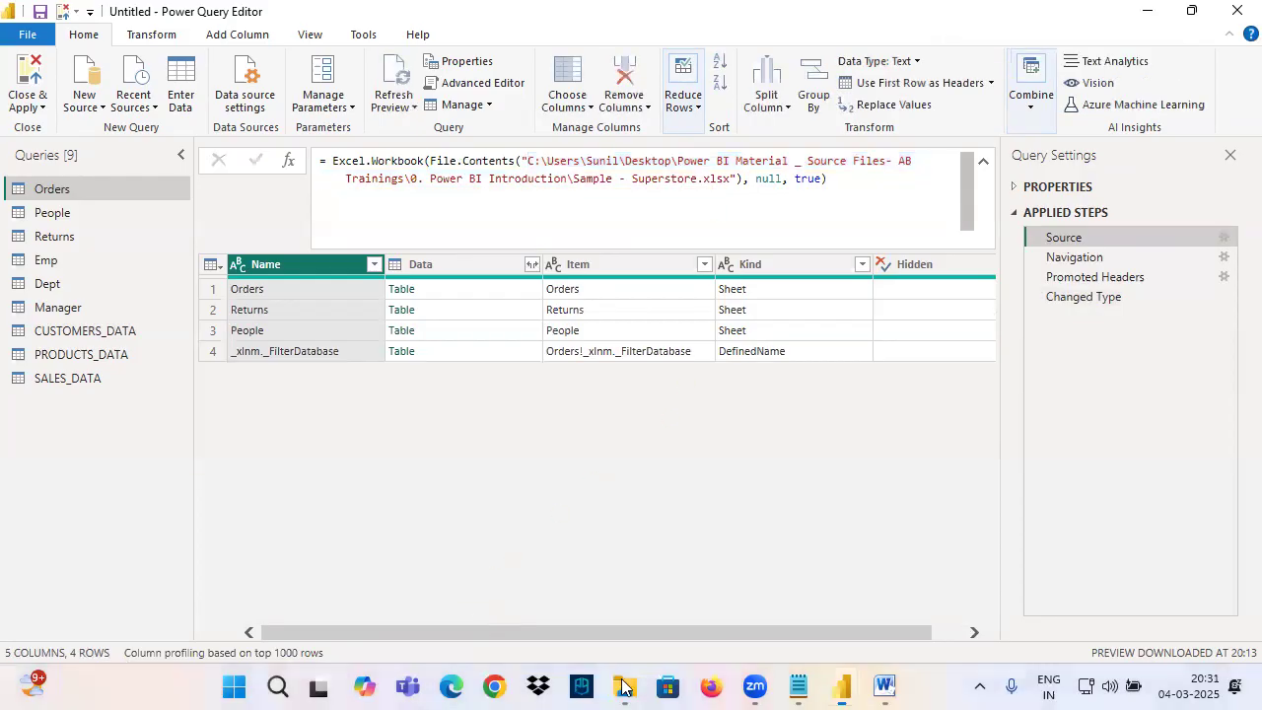
Switch to File Explorer and open the 0. Power BI Introduction folder by its path.
left_click(891, 67)
left_click(891, 67)
type("\\")
key("Return")
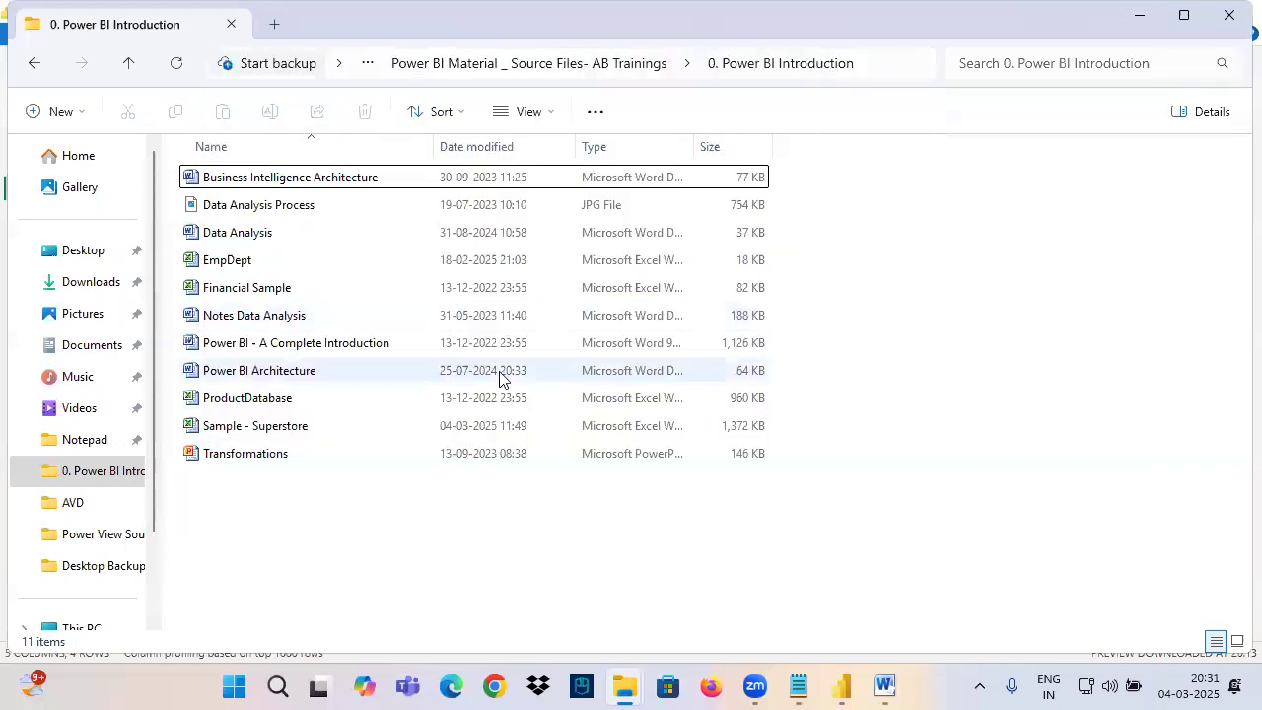
Frame the folder path in red, circle the list of files, and underline Sample - Superstore.
key("ctrl+2")
left_click_drag(237, 52, 885, 75)
mouse_move(631, 207)
left_mouse_down()
mouse_move(169, 258)
mouse_move(915, 445)
mouse_move(203, 229)
left_mouse_up()
left_click_drag(202, 441, 337, 434)
left_click_drag(235, 445, 339, 436)
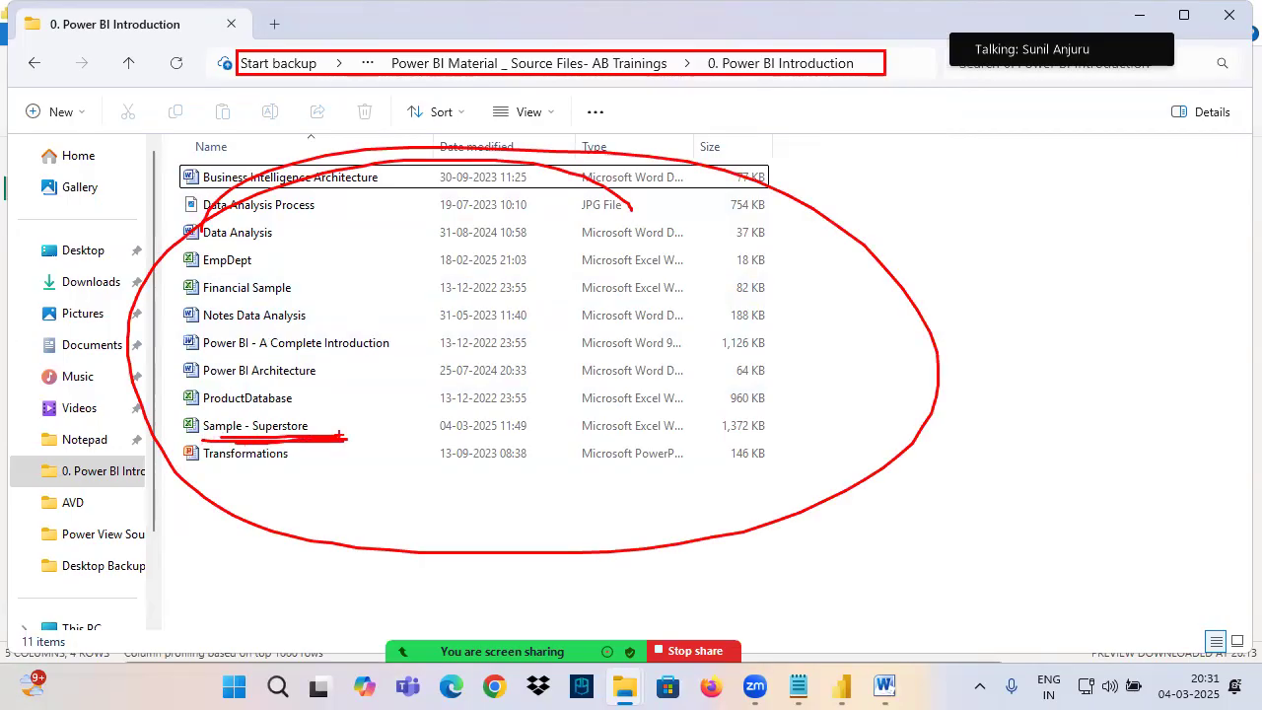
Open the Sample - Superstore workbook in Excel and view its Orders, Returns and People sheets.
left_click(272, 440)
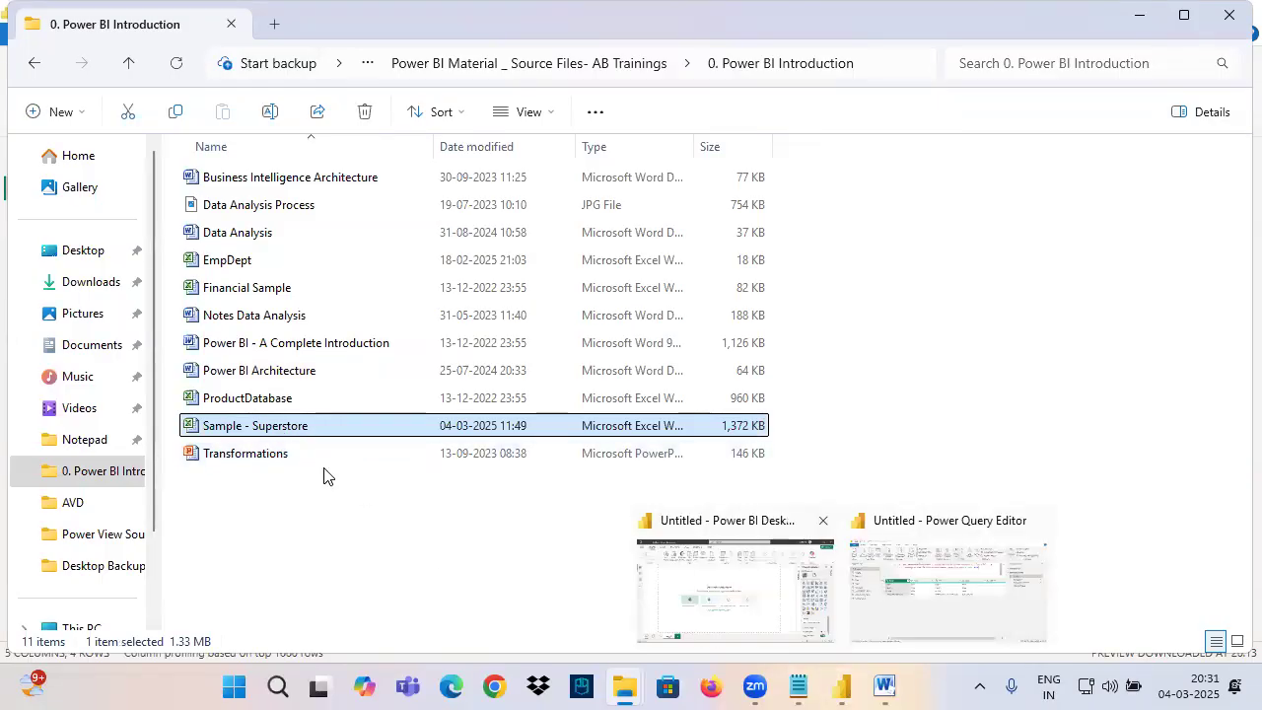
double_click(296, 430)
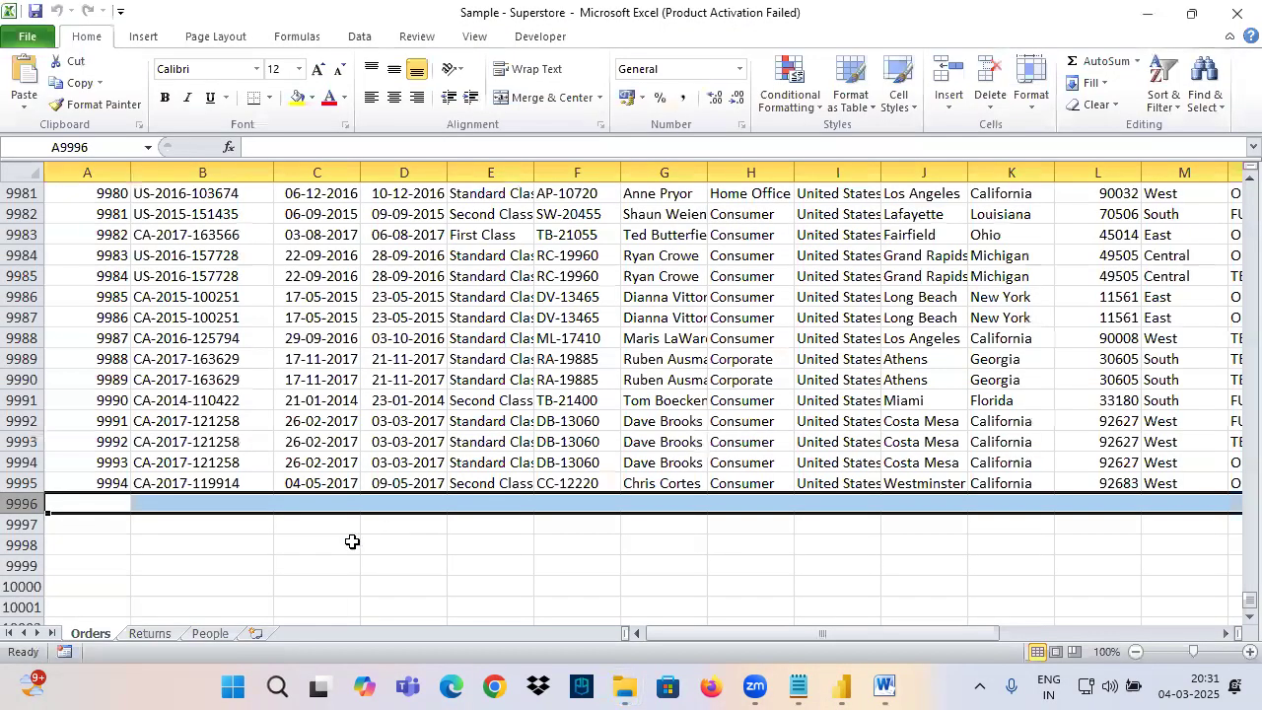
key("ctrl+Page_Down")
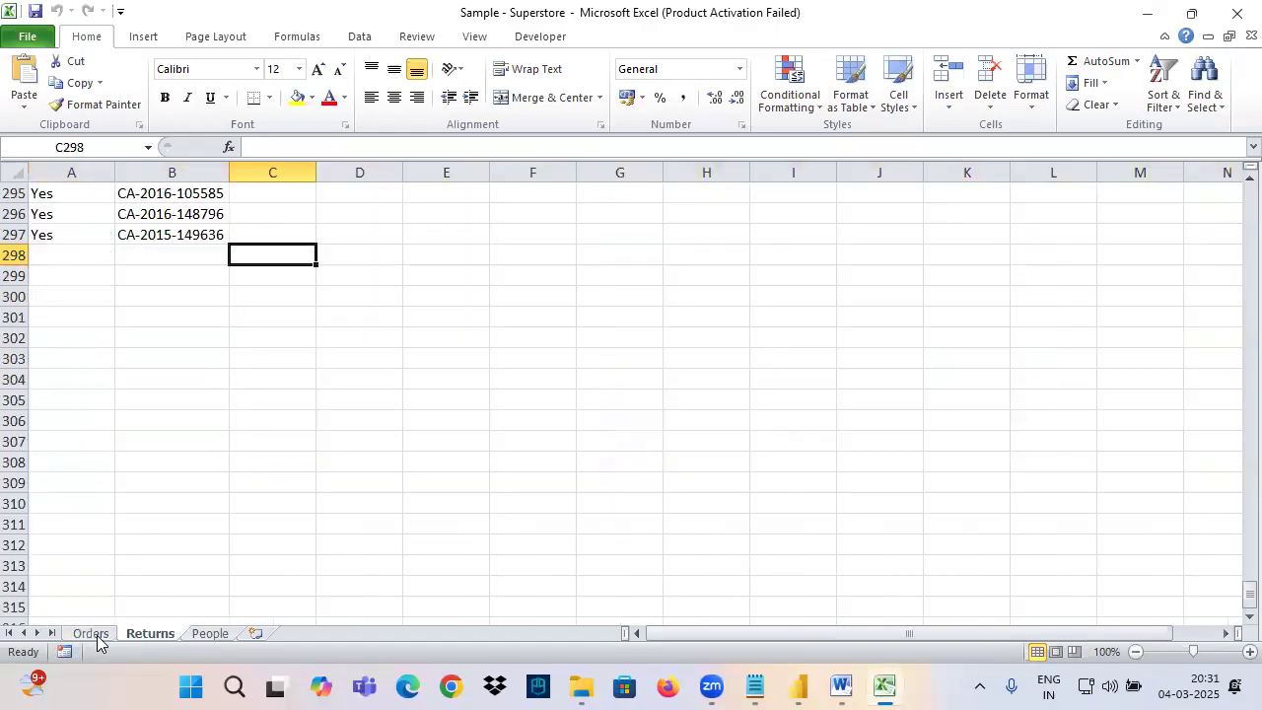
left_click(213, 636)
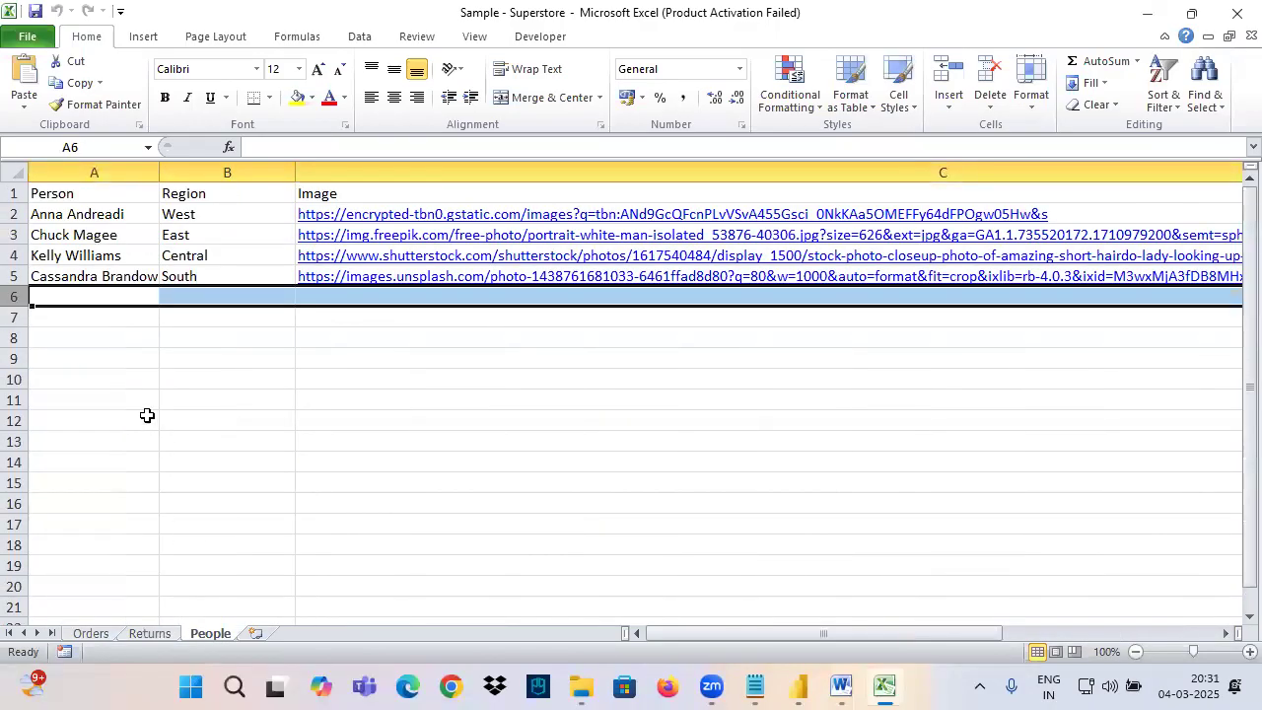
left_click(100, 634)
left_click(154, 636)
left_click(209, 635)
left_click(102, 629)
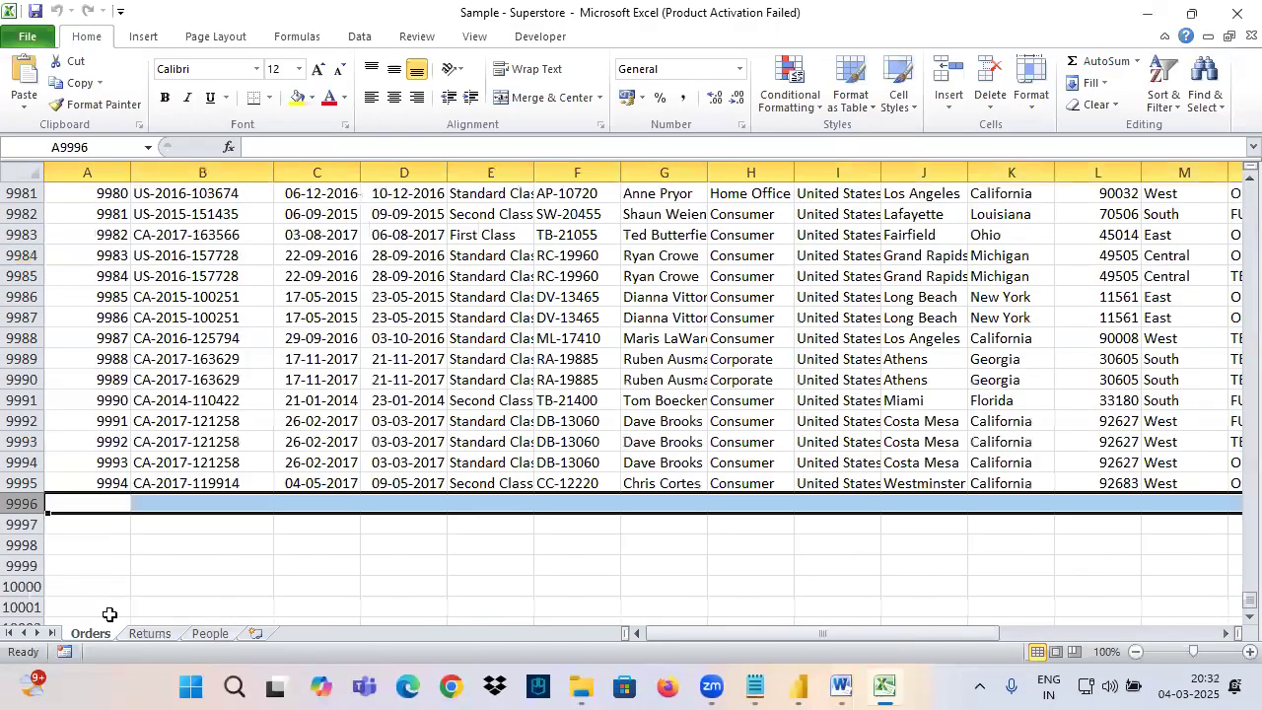
Mark the Orders, Returns and People sheet tabs and draw freehand strokes above them to explain the workbook's sheets.
key("ctrl+2")
mouse_move(110, 619)
left_mouse_down()
mouse_move(105, 641)
mouse_move(88, 616)
left_mouse_up()
left_click_drag(137, 618, 129, 625)
mouse_move(202, 618)
left_mouse_down()
mouse_move(240, 634)
mouse_move(176, 623)
left_mouse_up()
left_click_drag(88, 616, 152, 559)
mouse_move(152, 616)
left_mouse_down()
mouse_move(151, 551)
mouse_move(199, 603)
left_mouse_up()
mouse_move(137, 537)
left_mouse_down()
mouse_move(151, 554)
mouse_move(172, 523)
left_mouse_up()
mouse_move(144, 525)
left_mouse_down()
mouse_move(187, 519)
mouse_move(203, 548)
mouse_move(264, 562)
mouse_move(306, 537)
mouse_move(375, 552)
left_mouse_up()
mouse_move(371, 544)
left_mouse_down()
mouse_move(408, 532)
mouse_move(406, 520)
left_mouse_up()
mouse_move(404, 552)
left_mouse_down()
mouse_move(438, 523)
mouse_move(425, 554)
left_mouse_up()
left_click_drag(211, 572, 465, 560)
Switch back to Power Query Editor, discard the path selection, and underline Sample - Superstore.xlsx in the Source formula.
mouse_move(796, 685)
left_click(893, 588)
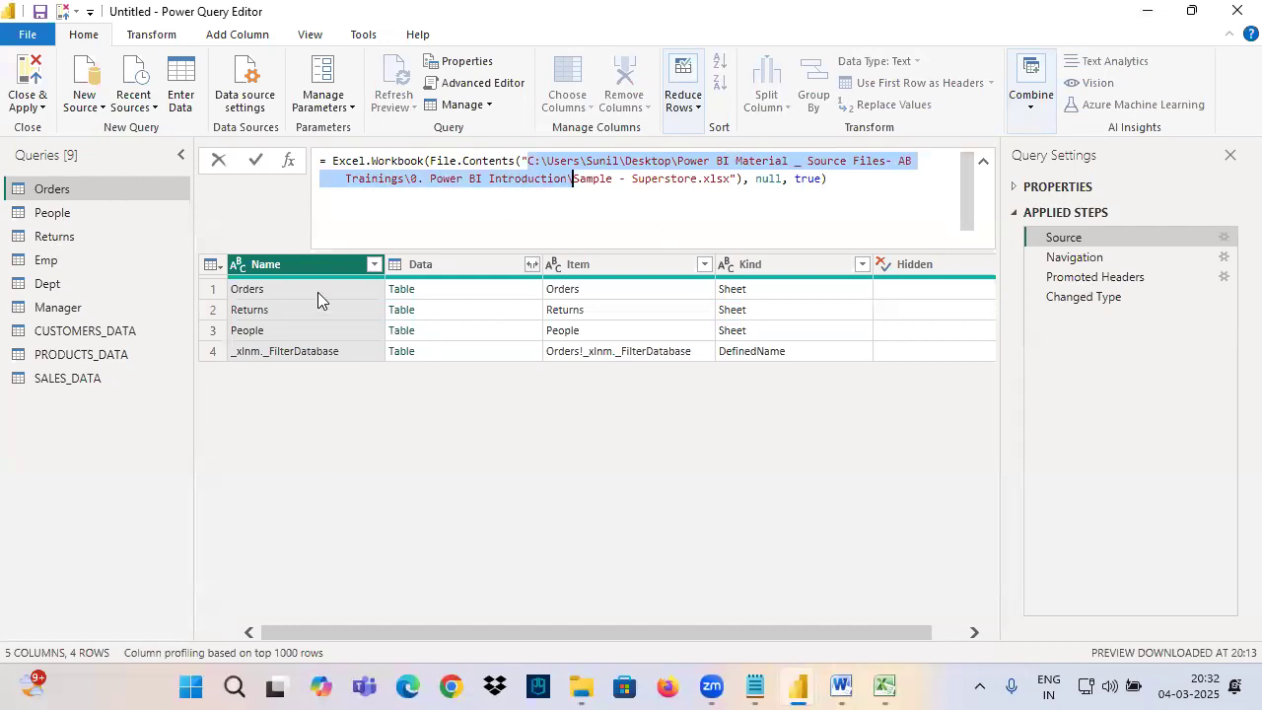
left_click(398, 456)
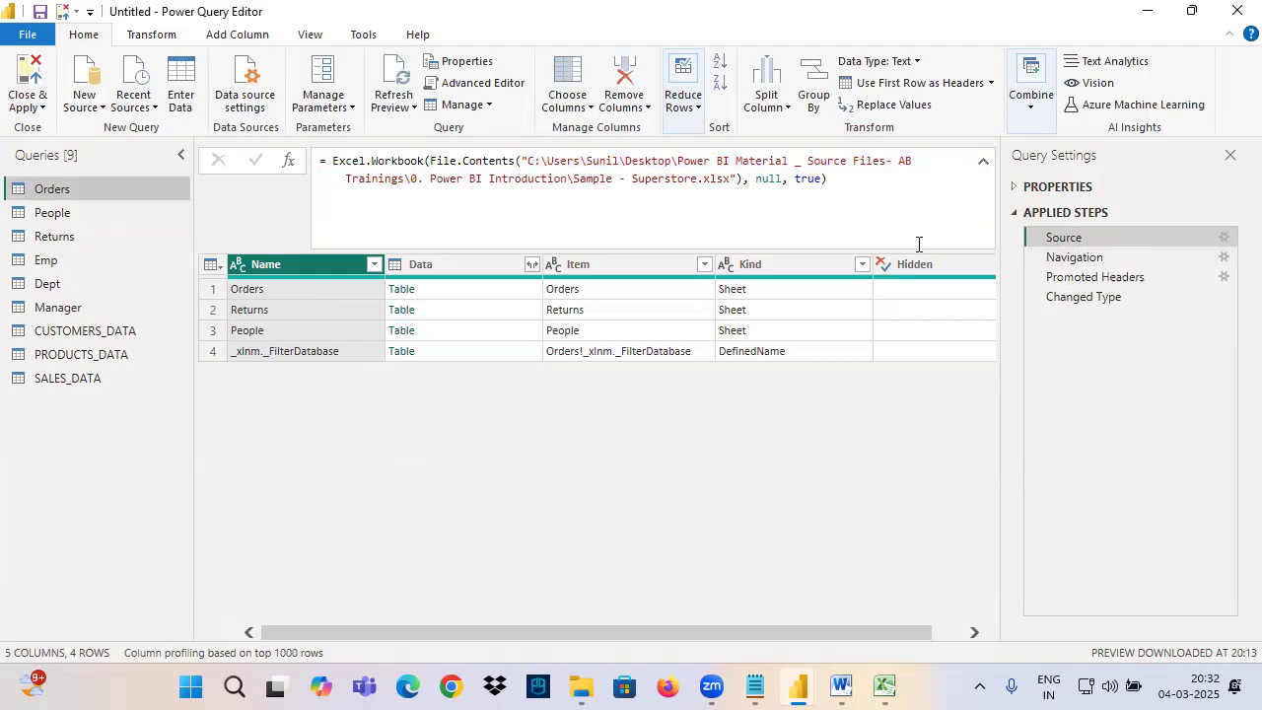
left_click_drag(580, 184, 729, 185)
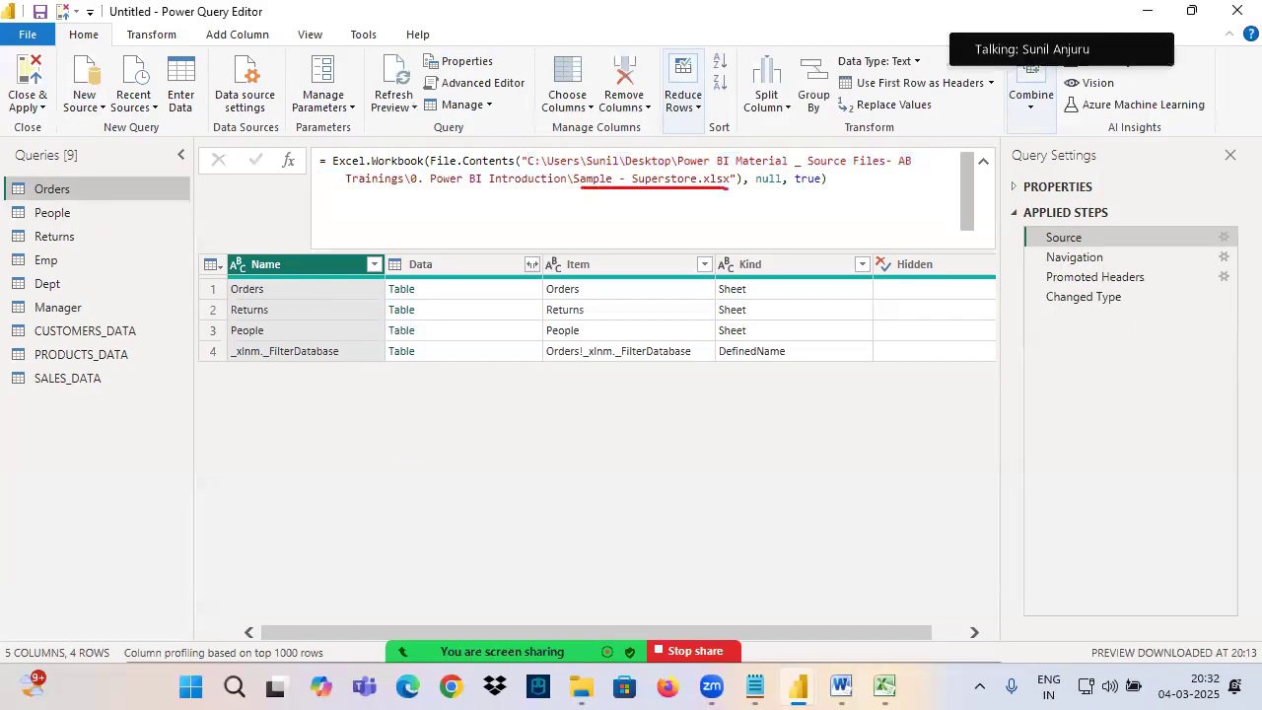
Examine the Source step's formula of the Orders query, highlighting the Sample - Superstore.xlsx file name.
left_click_drag(6, 182, 100, 206)
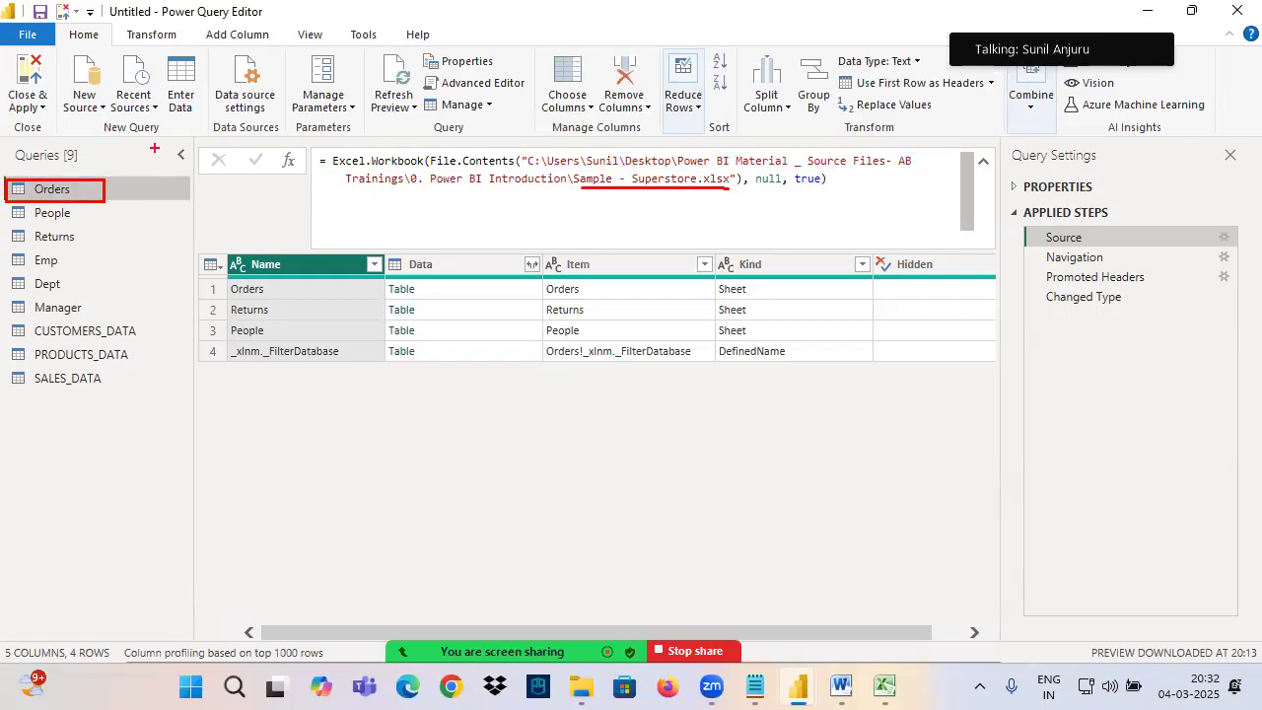
left_click_drag(571, 169, 758, 191)
left_click_drag(91, 108, 80, 179)
mouse_move(73, 154)
left_mouse_down()
mouse_move(69, 197)
mouse_move(140, 168)
left_mouse_up()
mouse_move(1049, 268)
left_mouse_down()
mouse_move(1118, 262)
mouse_move(1037, 252)
mouse_move(1061, 260)
left_mouse_up()
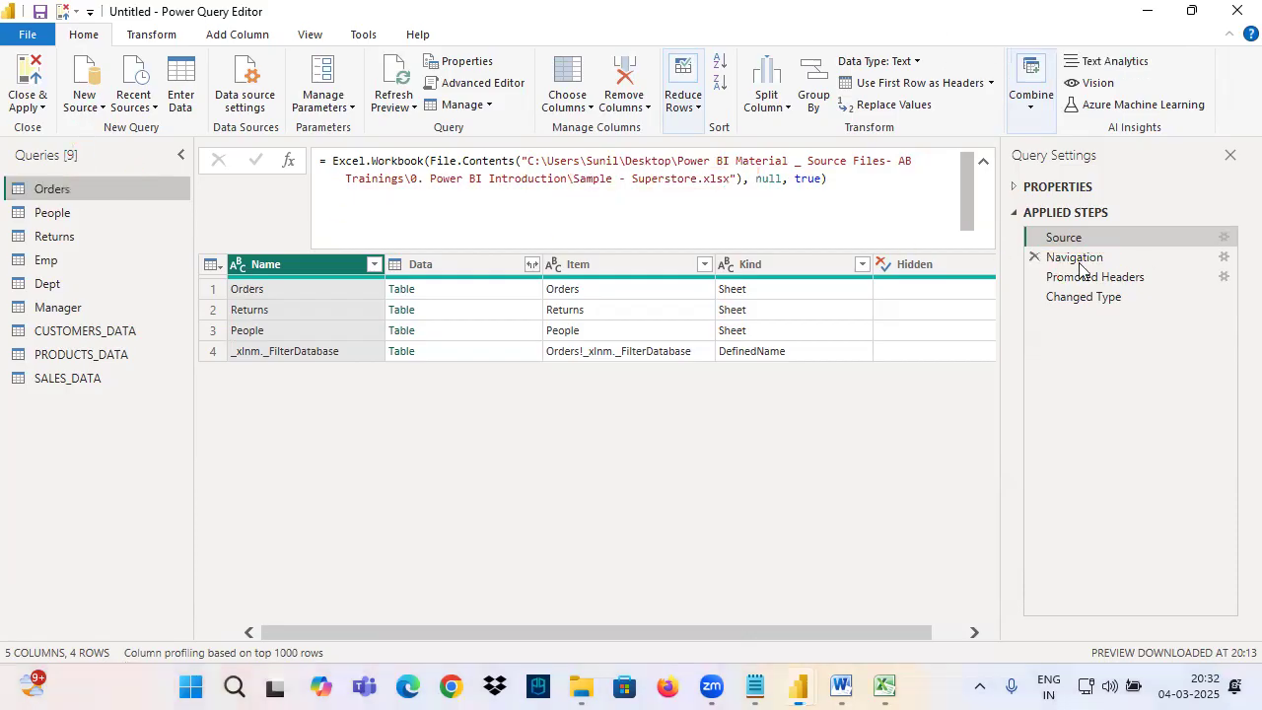
left_click(611, 178)
left_click_drag(752, 179, 580, 180)
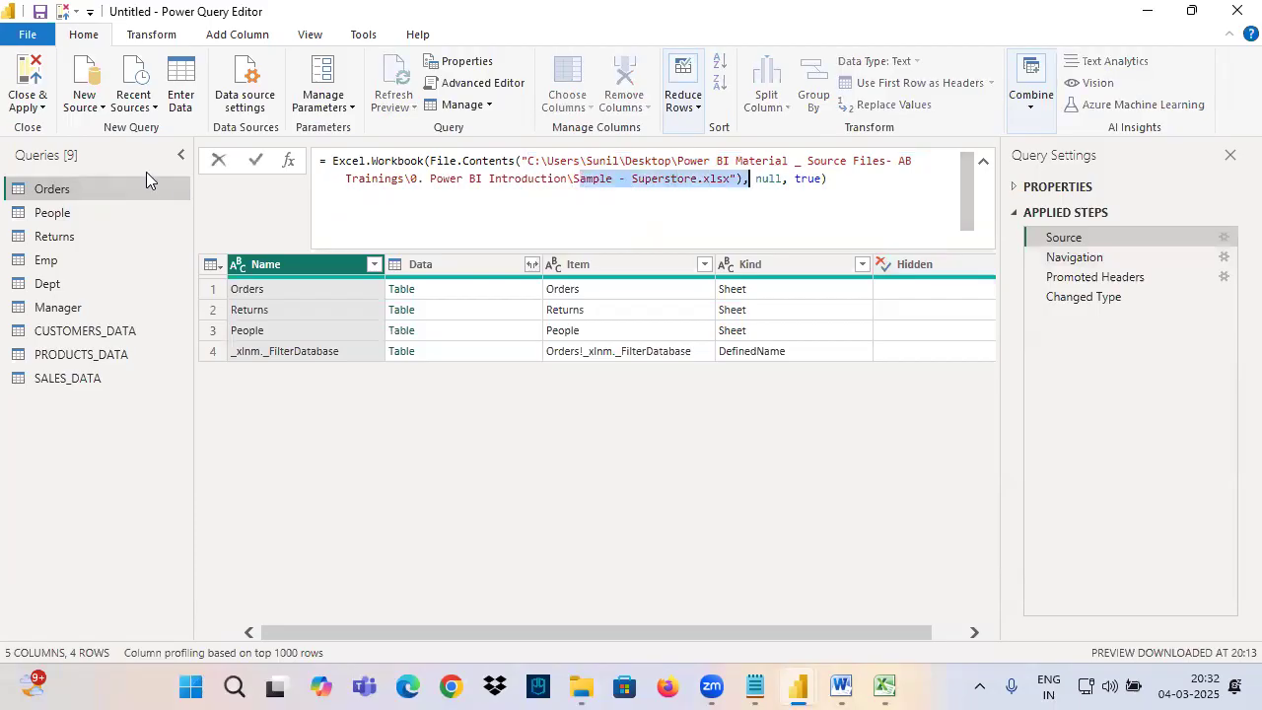
left_click(63, 188)
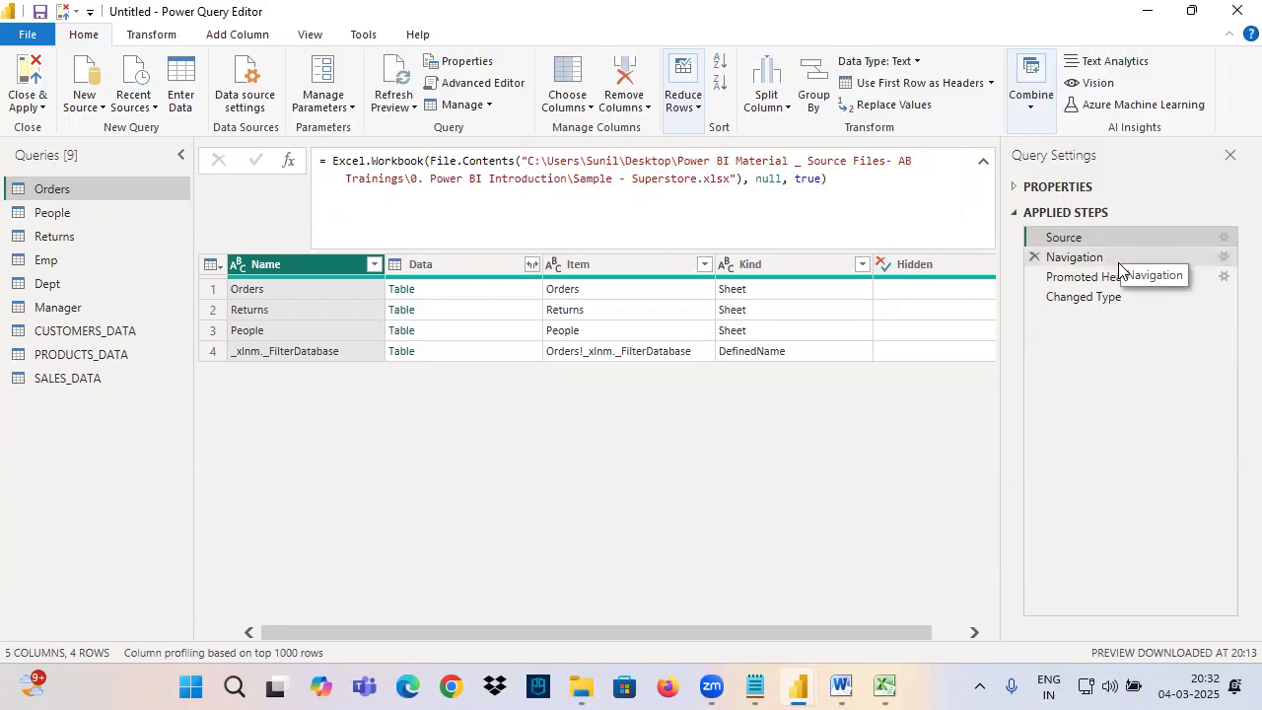
Check the sheet names in the Sample - Superstore workbook in Excel, and return to Power Query Editor.
left_click(884, 687)
left_click(831, 530)
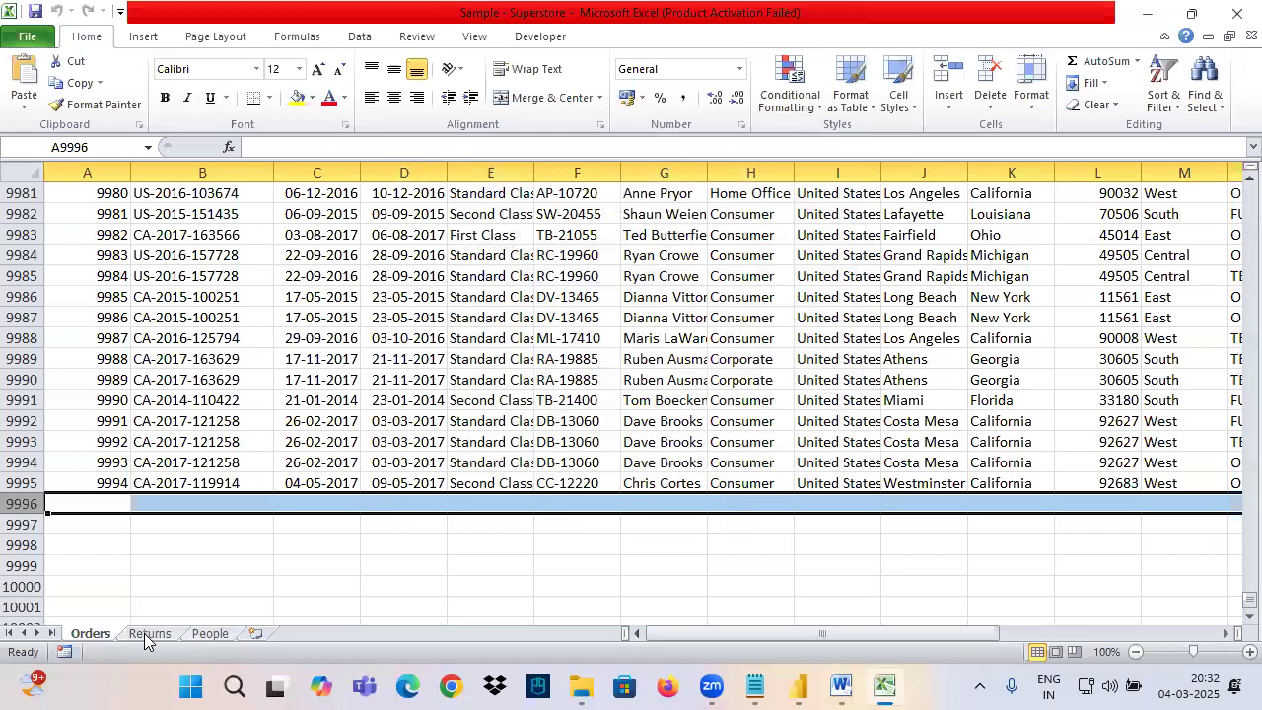
mouse_move(799, 687)
left_click(926, 577)
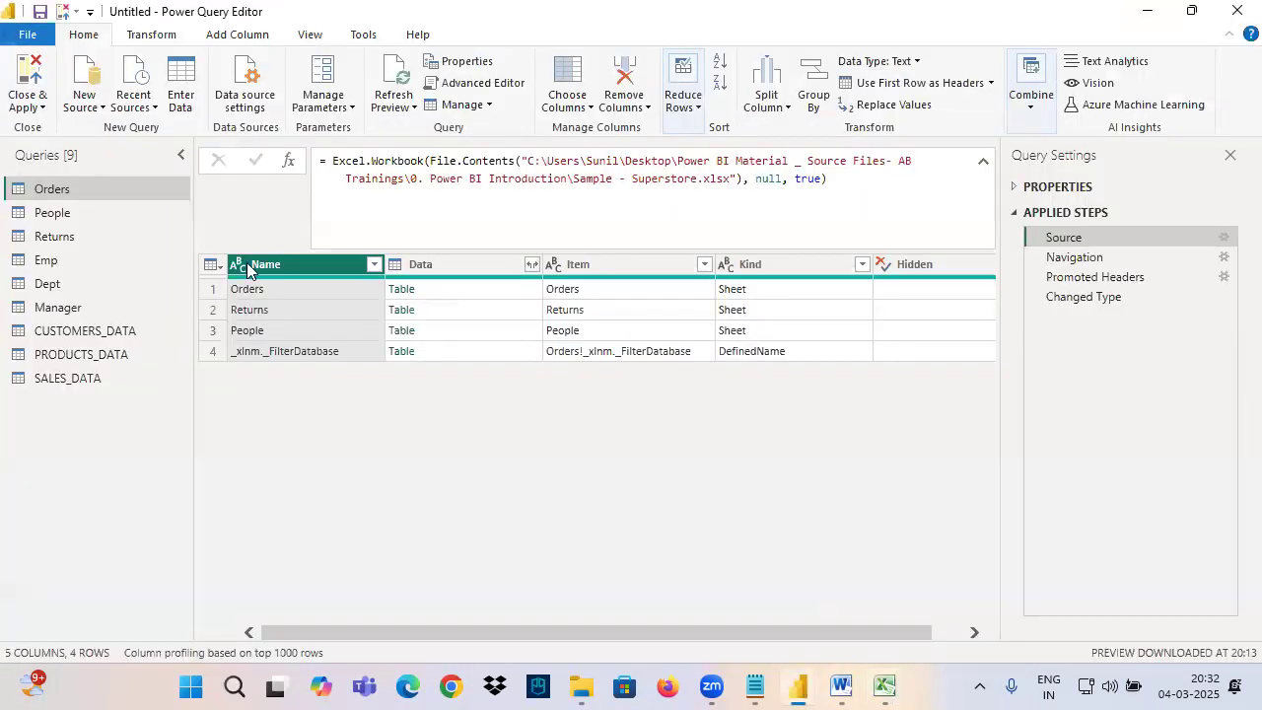
View the Navigation step of the Orders query and mark the Orders item and Sheet kind in its formula.
left_click(1088, 260)
key("ctrl+2")
left_click_drag(424, 172, 498, 178)
mouse_move(442, 142)
left_mouse_down()
mouse_move(412, 136)
mouse_move(544, 128)
mouse_move(540, 165)
mouse_move(568, 167)
left_mouse_up()
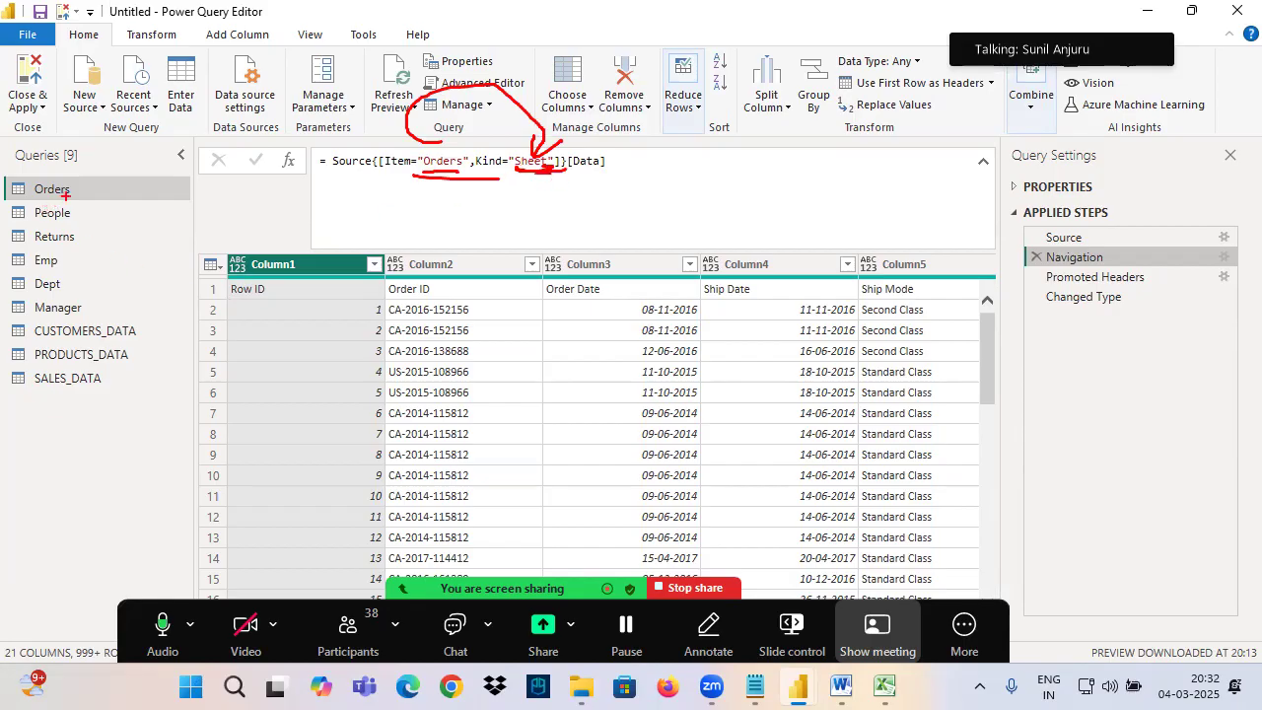
key("Escape")
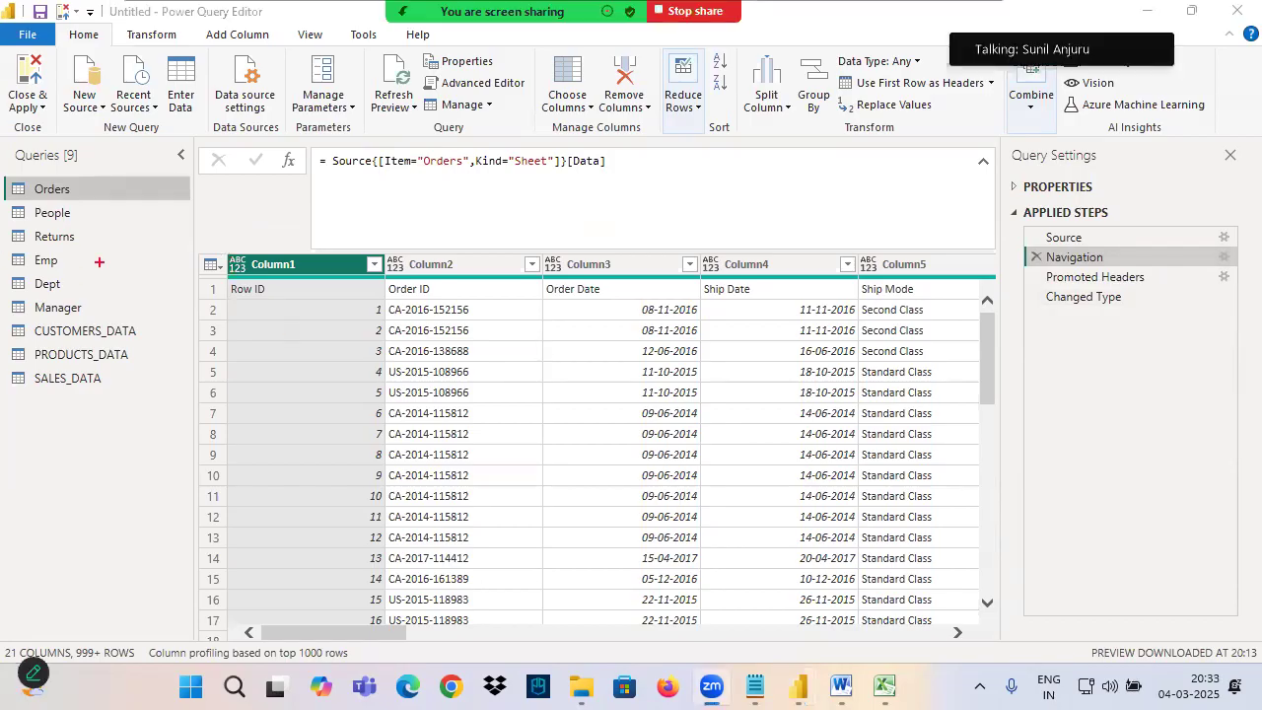
Mark the data preview's generic column headings and the Promoted Headers step in the applied steps list.
mouse_move(222, 243)
left_mouse_down()
mouse_move(766, 408)
mouse_move(1016, 641)
left_mouse_up()
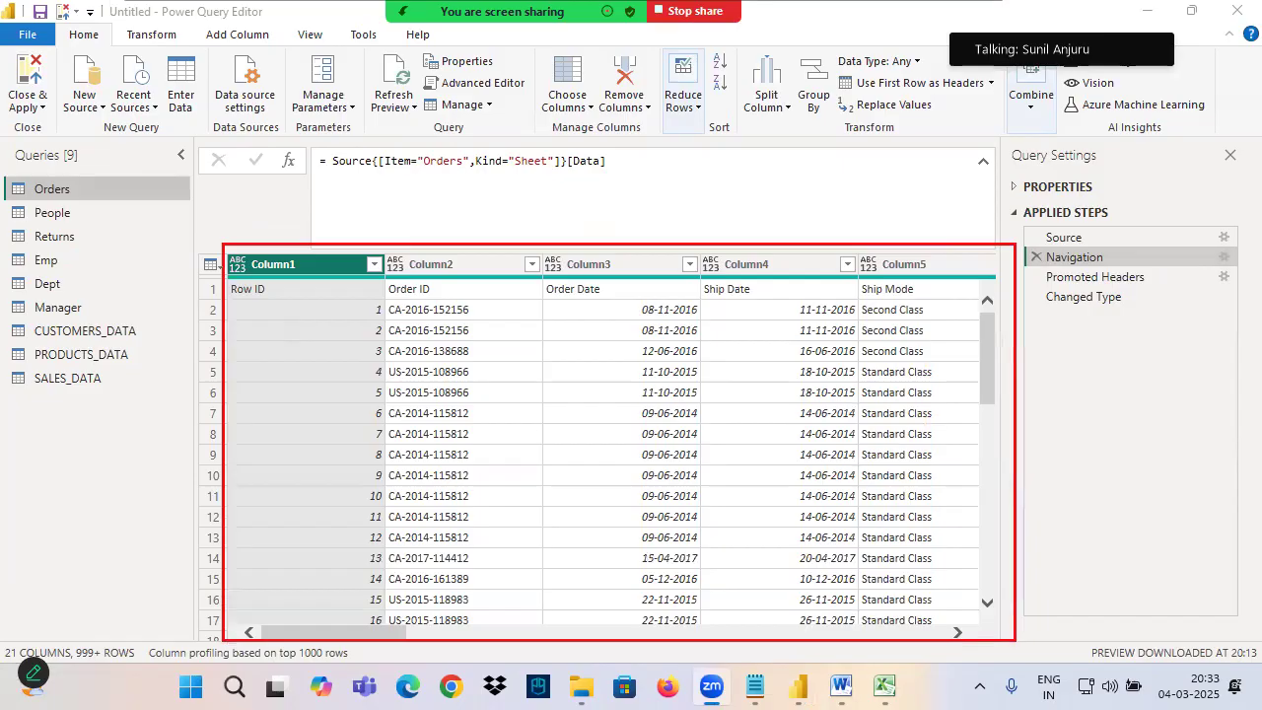
left_click_drag(398, 276, 478, 274)
left_click_drag(557, 278, 636, 276)
left_click_drag(717, 276, 927, 273)
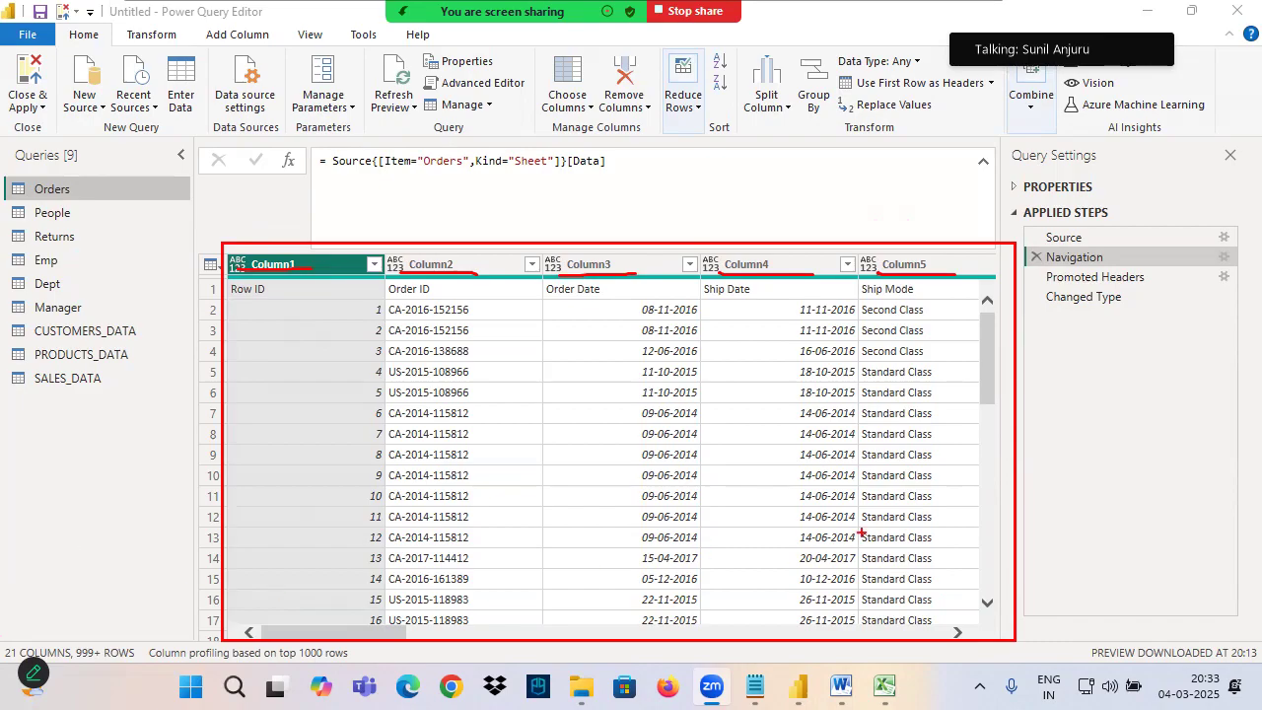
left_click_drag(293, 113, 268, 128)
mouse_move(301, 78)
left_mouse_down()
mouse_move(311, 138)
mouse_move(372, 96)
left_mouse_up()
left_click_drag(364, 82, 371, 138)
left_click_drag(336, 125, 398, 149)
mouse_move(339, 101)
left_mouse_down()
mouse_move(393, 111)
mouse_move(406, 158)
mouse_move(377, 87)
mouse_move(570, 120)
mouse_move(513, 182)
left_mouse_up()
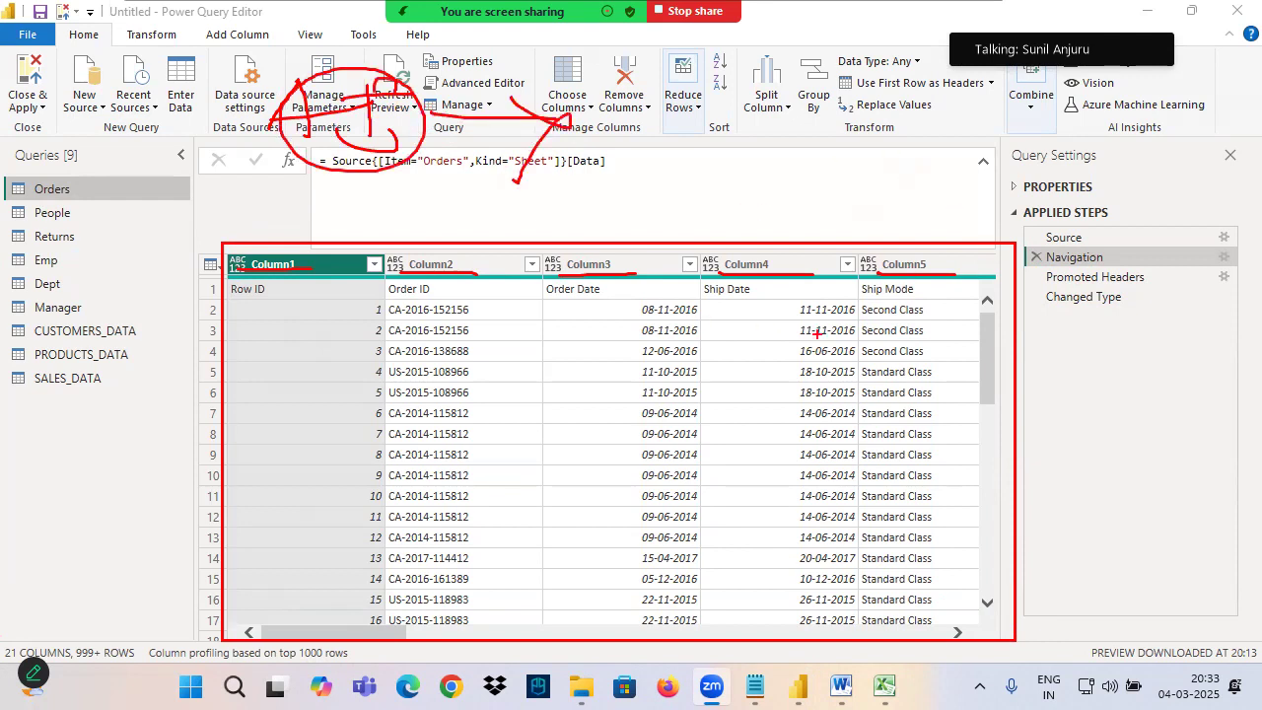
left_click_drag(1057, 288, 1151, 285)
left_click_drag(161, 22, 225, 24)
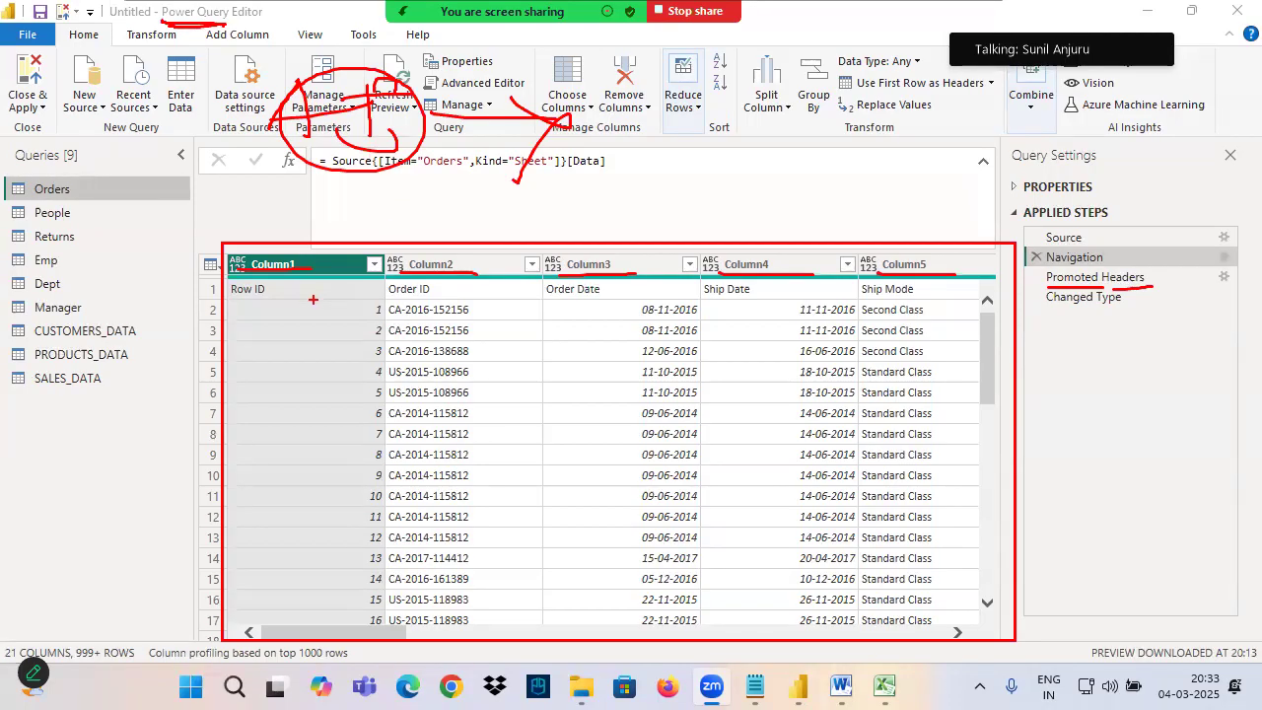
key("Escape")
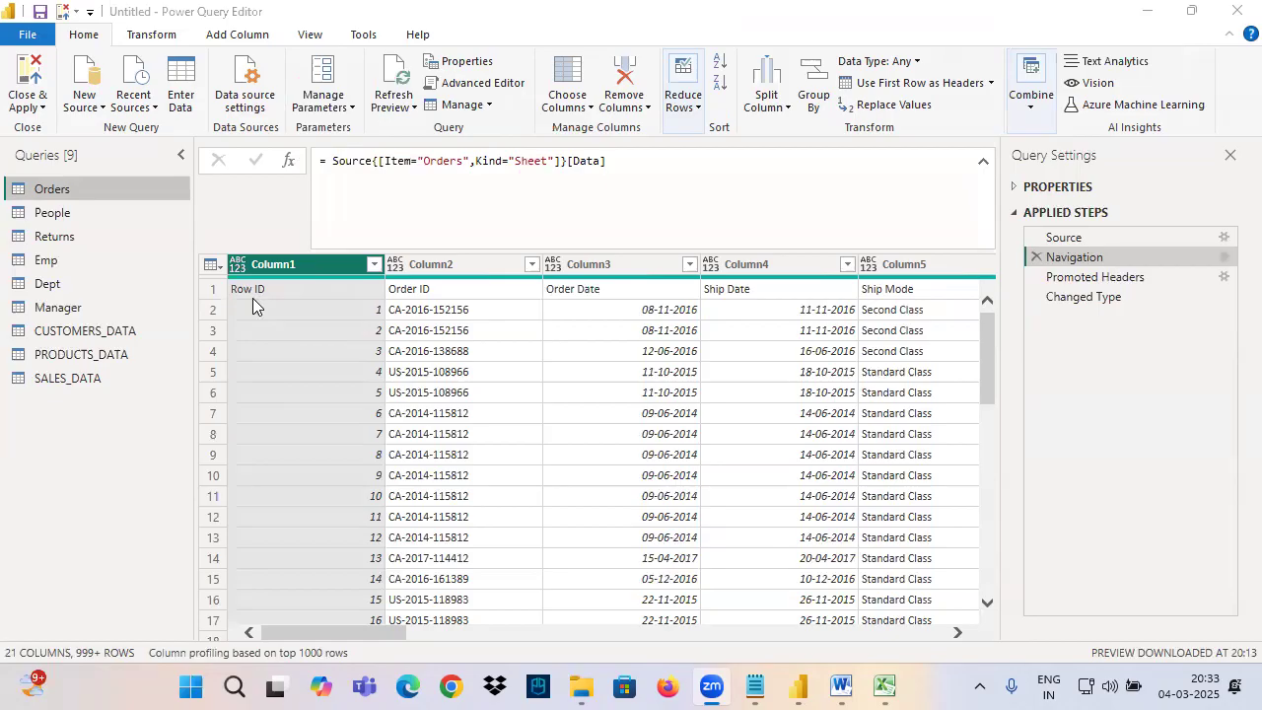
Annotate the first column to contrast the Row ID cell, labelled as text, with the numbers below it.
key("ctrl+2")
left_click_drag(226, 280, 299, 297)
mouse_move(288, 232)
left_mouse_down()
mouse_move(286, 273)
mouse_move(333, 229)
mouse_move(361, 254)
left_mouse_up()
left_click_drag(363, 239, 430, 224)
mouse_move(346, 309)
left_mouse_down()
mouse_move(384, 361)
mouse_move(386, 639)
left_mouse_up()
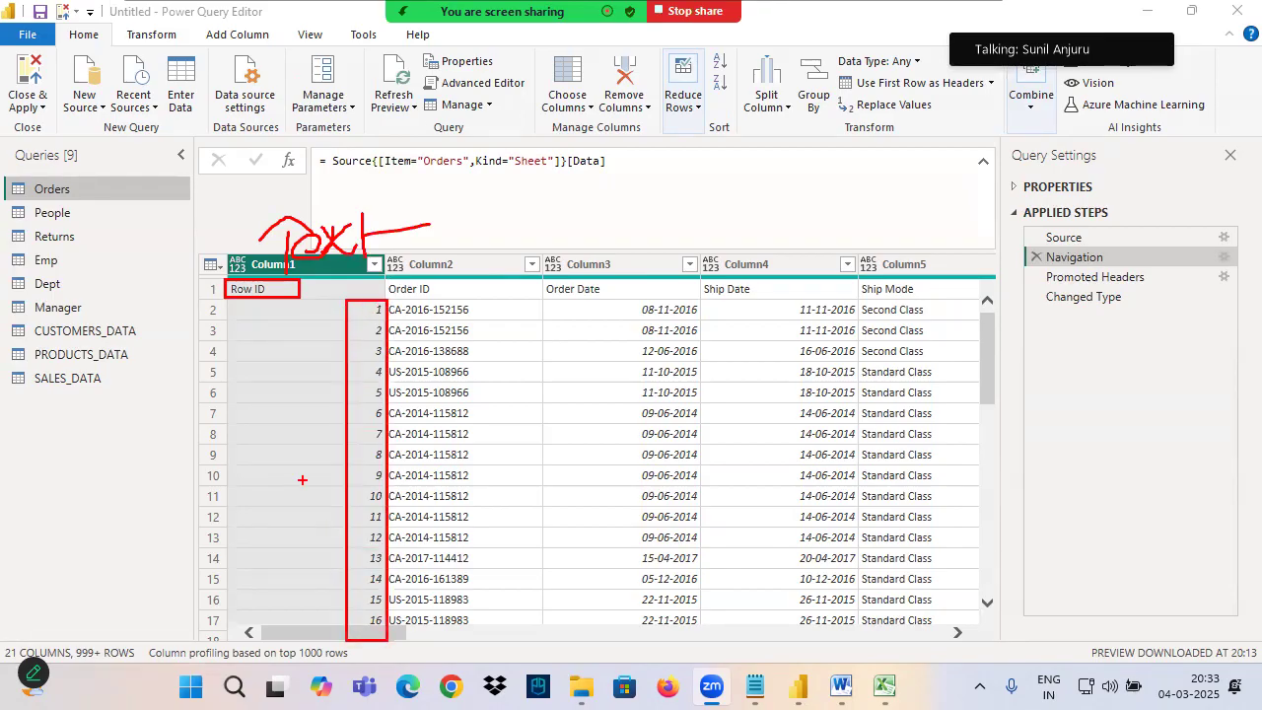
mouse_move(241, 316)
left_mouse_down()
mouse_move(187, 294)
mouse_move(268, 261)
left_mouse_up()
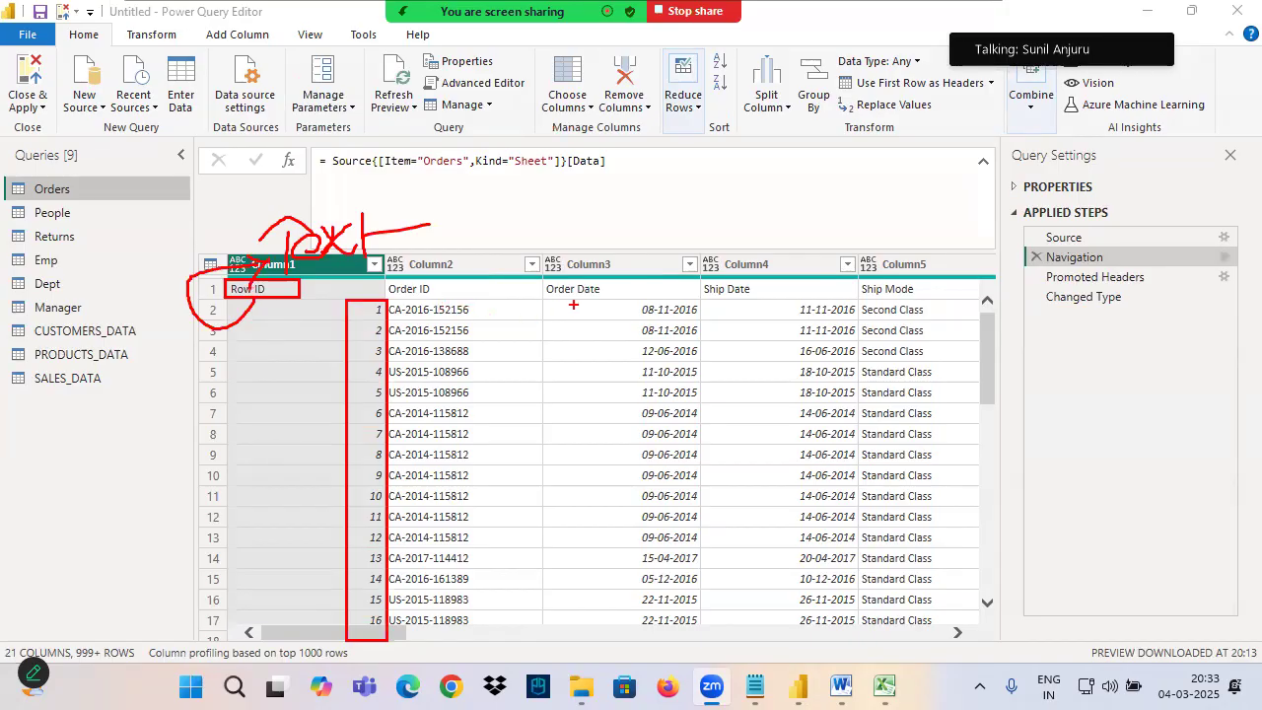
Annotate the third column to contrast the Order Date cell with the values below it, labelled as dates.
mouse_move(539, 279)
left_mouse_down()
mouse_move(663, 295)
mouse_move(702, 649)
left_mouse_up()
left_click_drag(592, 408, 590, 460)
left_click_drag(631, 418, 632, 446)
mouse_move(651, 387)
left_mouse_down()
mouse_move(653, 434)
mouse_move(690, 436)
mouse_move(696, 392)
left_mouse_up()
left_click_drag(562, 496, 694, 460)
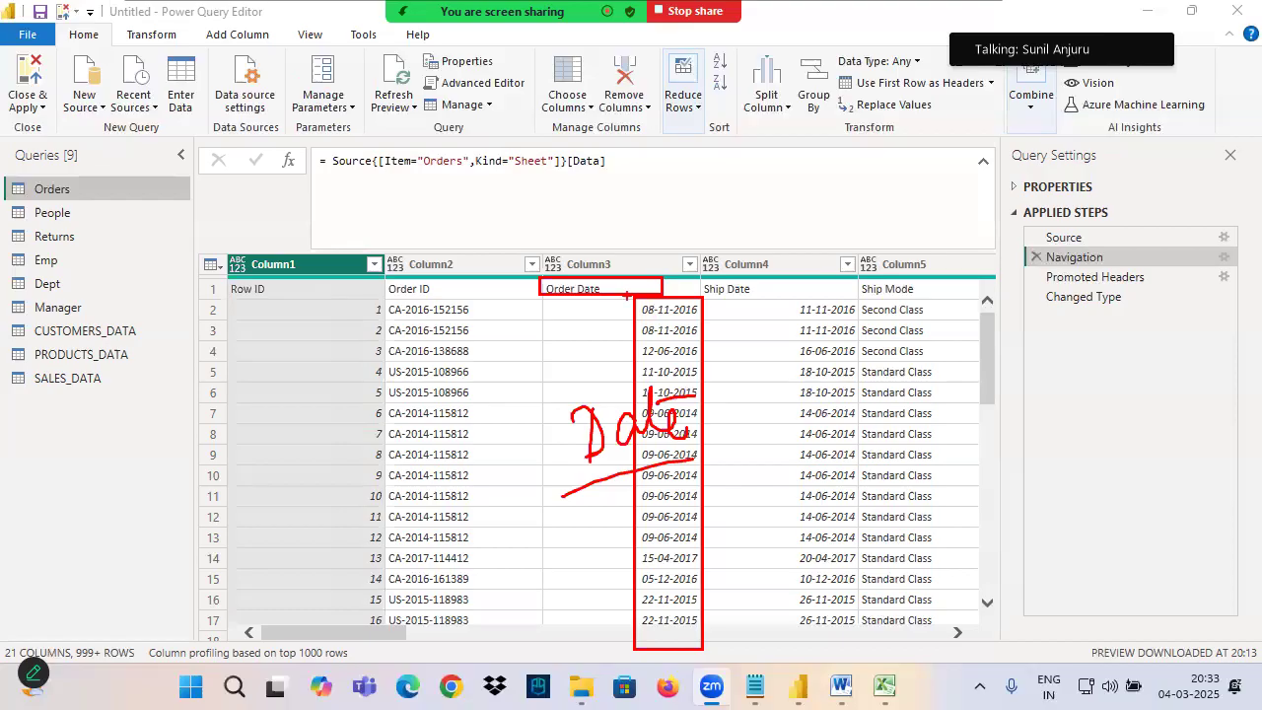
left_click_drag(538, 280, 662, 303)
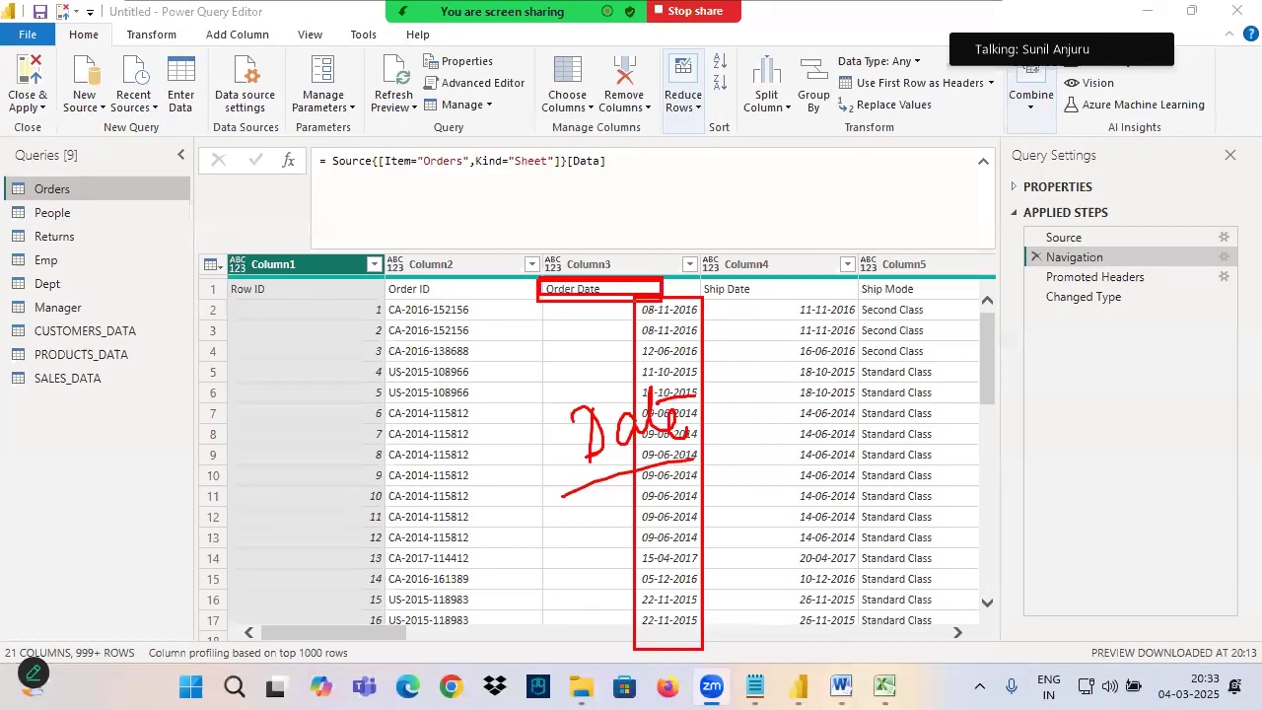
Mark the Row ID and Order Date header cells above their data, and point out the Use First Row as Headers command.
left_click_drag(306, 202, 422, 258)
left_click_drag(406, 200, 396, 252)
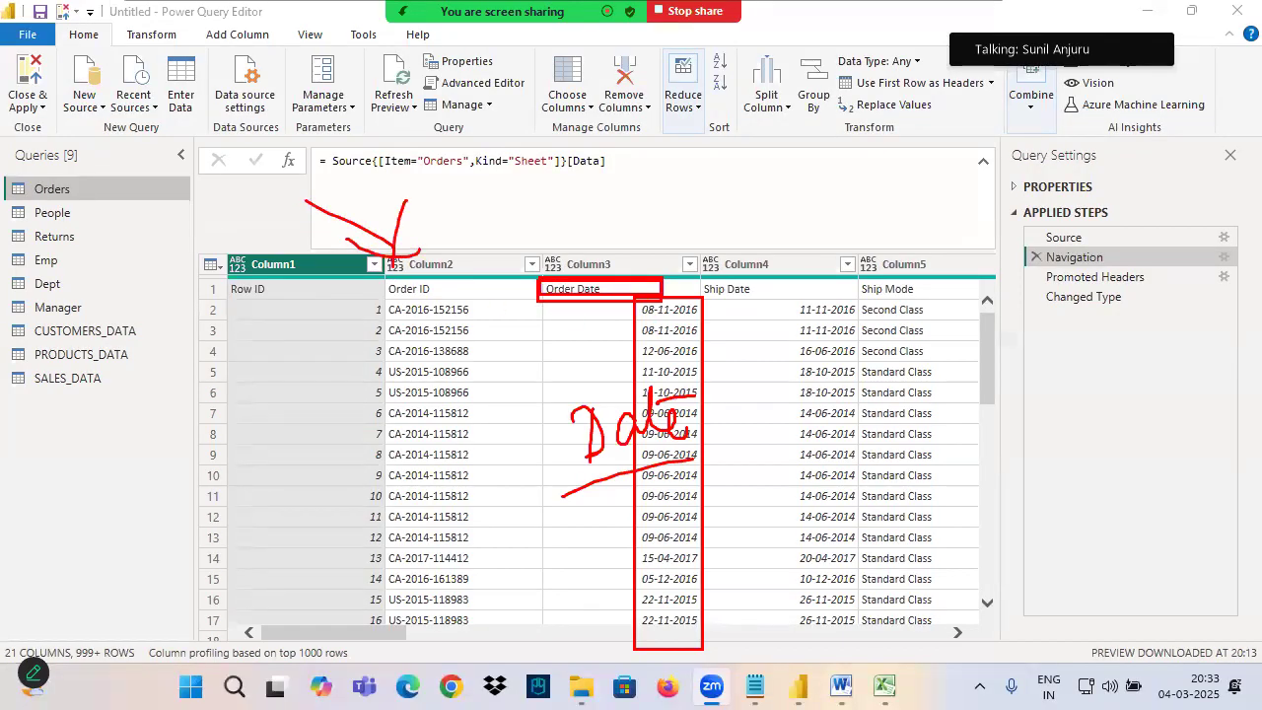
mouse_move(540, 274)
left_mouse_down()
mouse_move(617, 287)
mouse_move(570, 294)
left_mouse_up()
mouse_move(229, 276)
left_mouse_down()
mouse_move(219, 297)
mouse_move(207, 280)
left_mouse_up()
mouse_move(301, 381)
left_mouse_down()
mouse_move(384, 301)
mouse_move(382, 588)
mouse_move(349, 314)
left_mouse_up()
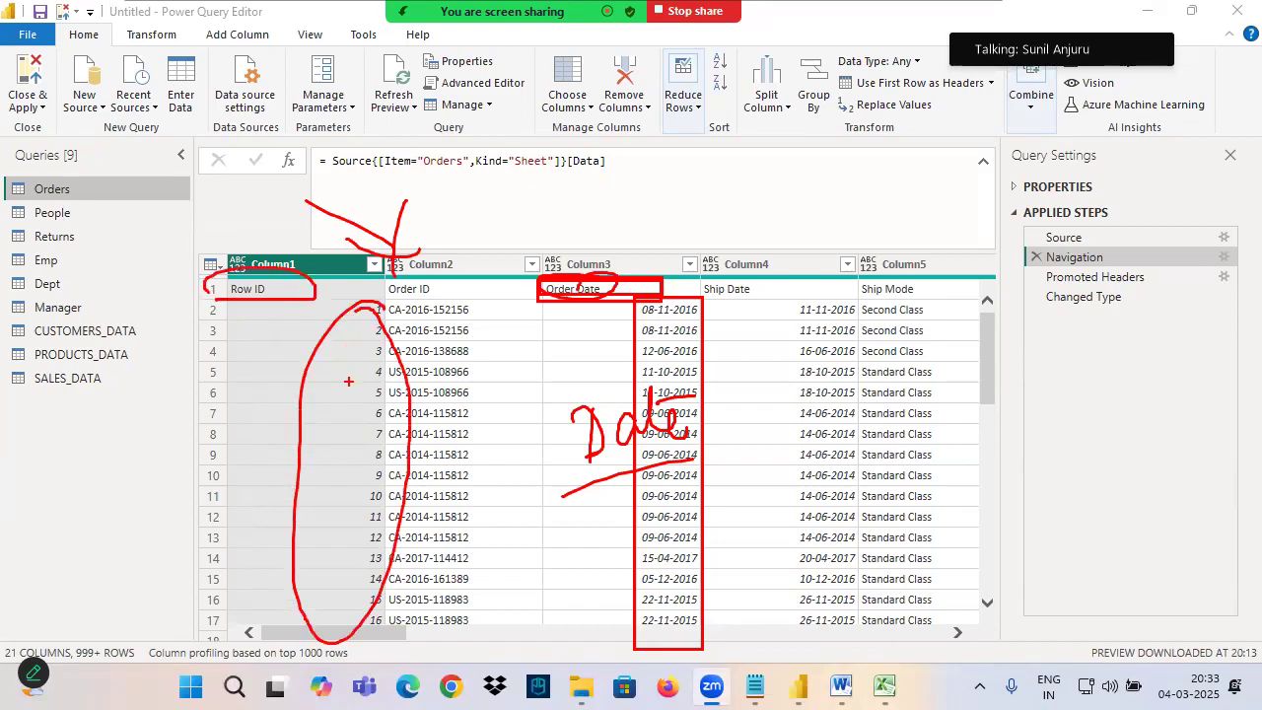
left_click_drag(164, 20, 227, 18)
mouse_move(226, 300)
left_mouse_down()
mouse_move(207, 255)
mouse_move(272, 259)
mouse_move(301, 276)
left_mouse_up()
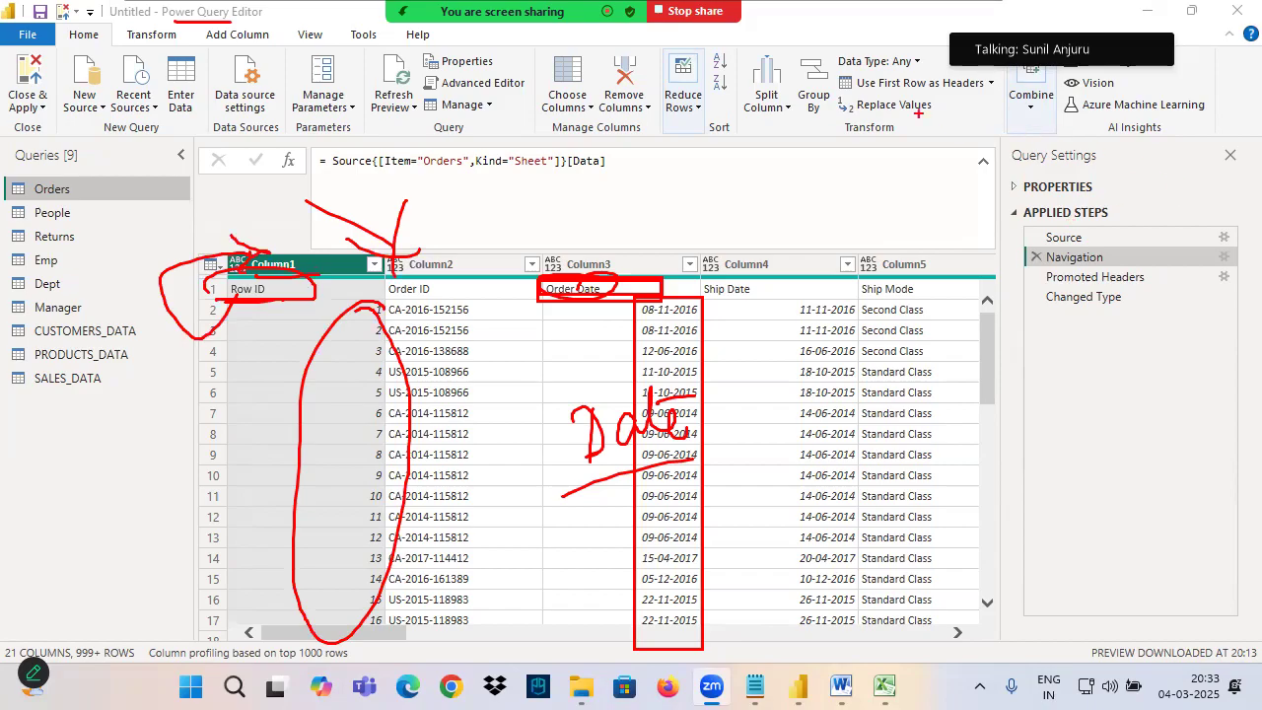
left_click_drag(853, 89, 991, 84)
key("Escape")
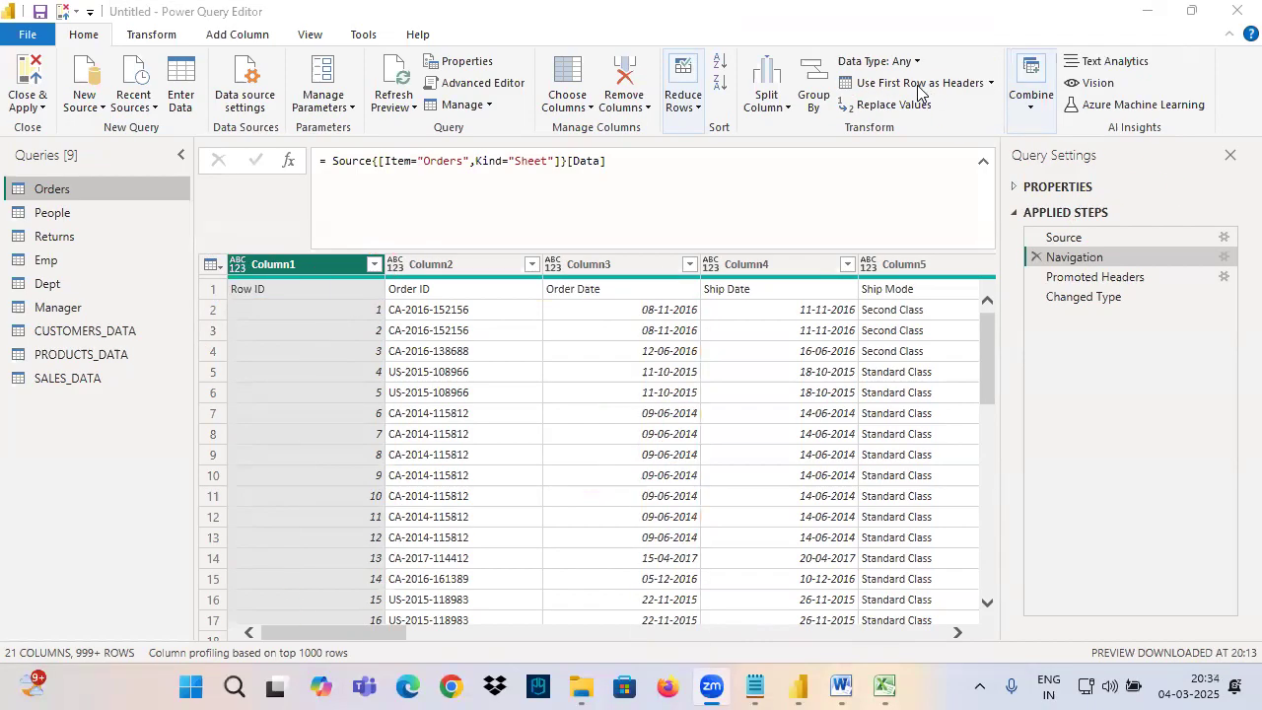
View the Promoted Headers step and mark the header row, circling Row ID.
left_click(1073, 282)
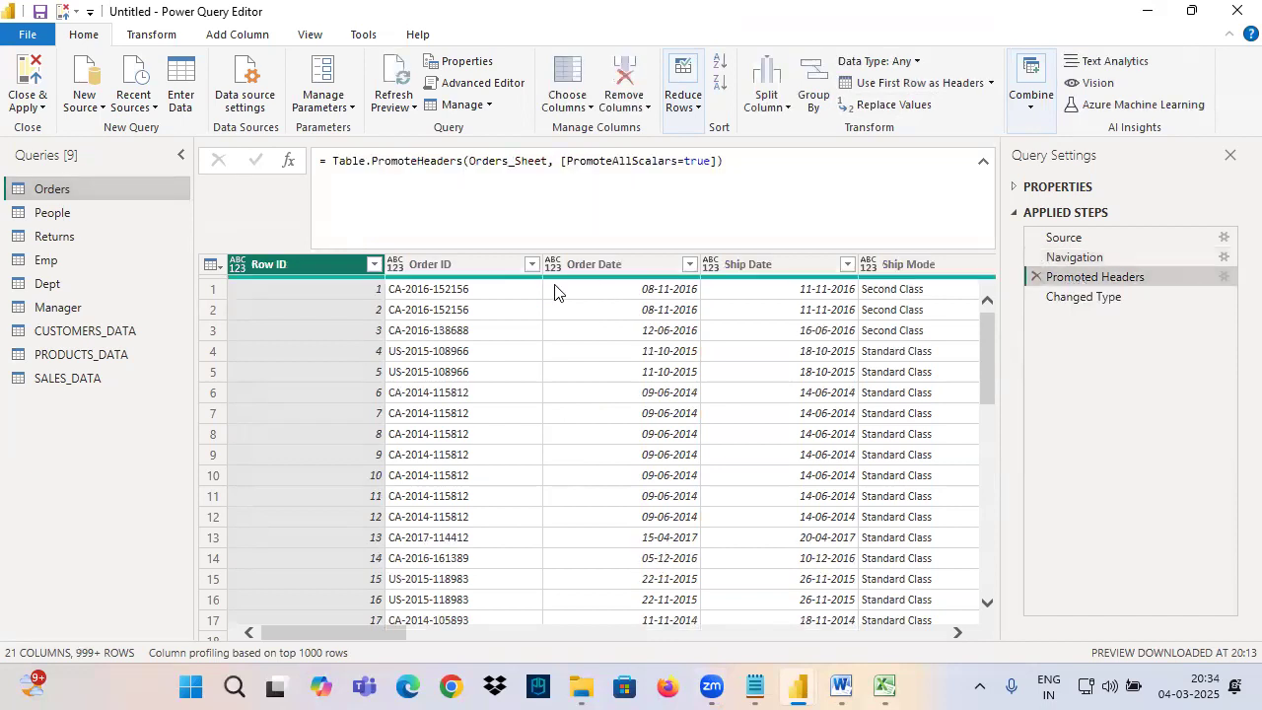
key("ctrl+2")
left_click_drag(207, 251, 1024, 273)
mouse_move(240, 282)
left_mouse_down()
mouse_move(267, 244)
mouse_move(305, 277)
left_mouse_up()
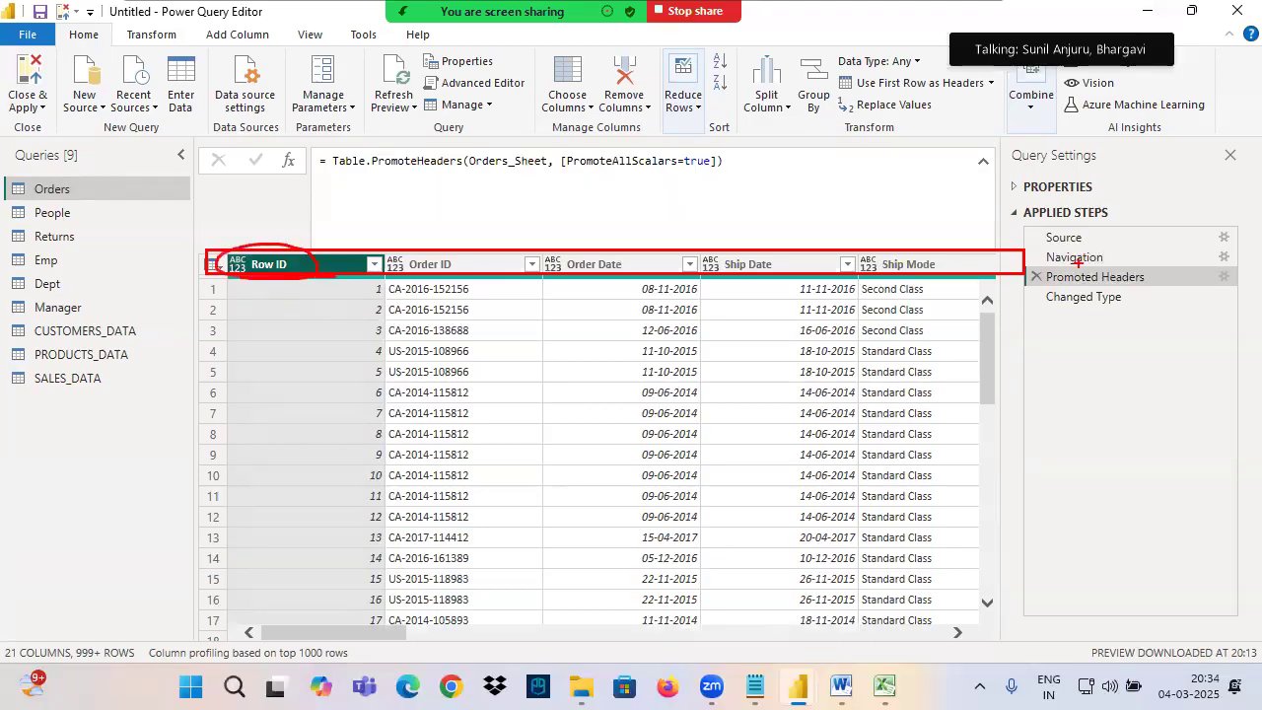
key("Escape")
Return to the Navigation step and mark the generic column headings and the first data row for comparison.
left_click(1075, 259)
key("ctrl+2")
mouse_move(242, 253)
left_mouse_down()
mouse_move(365, 274)
mouse_move(838, 267)
left_mouse_up()
left_click_drag(1047, 289, 1181, 279)
mouse_move(219, 278)
left_mouse_down()
mouse_move(1009, 295)
mouse_move(170, 268)
mouse_move(249, 255)
mouse_move(438, 288)
left_mouse_up()
left_click_drag(150, 21, 274, 17)
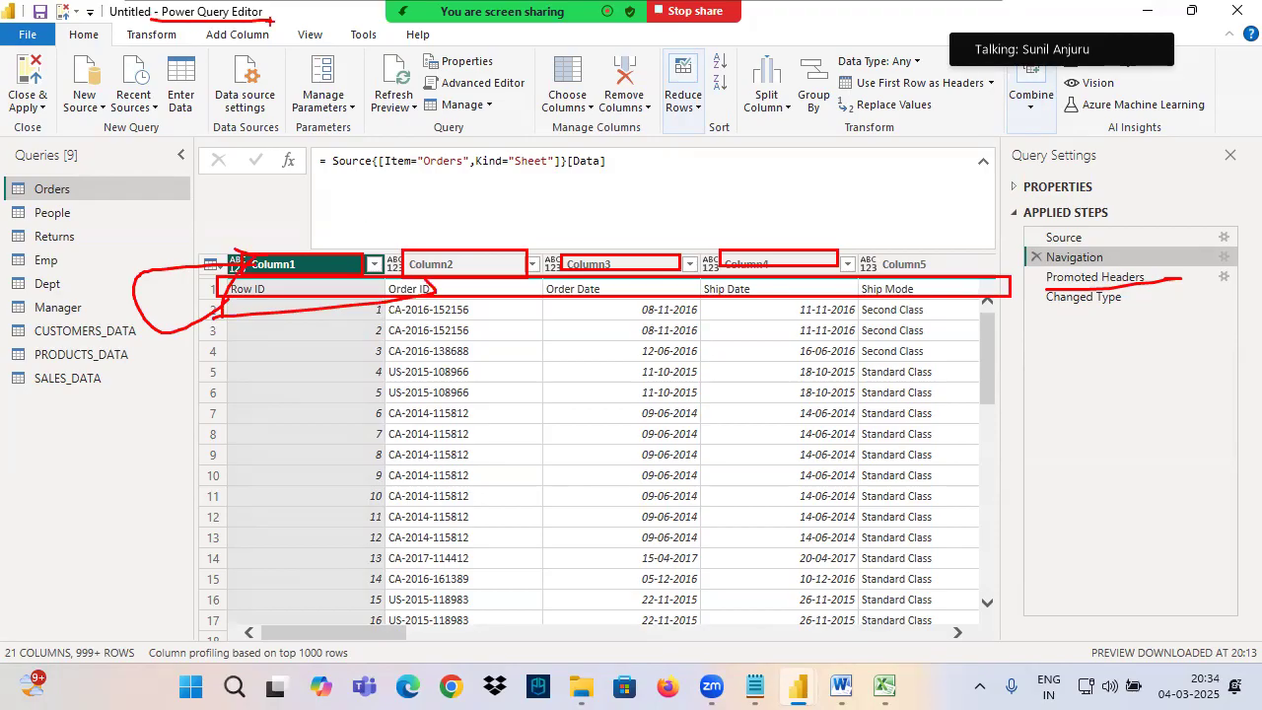
key("Escape")
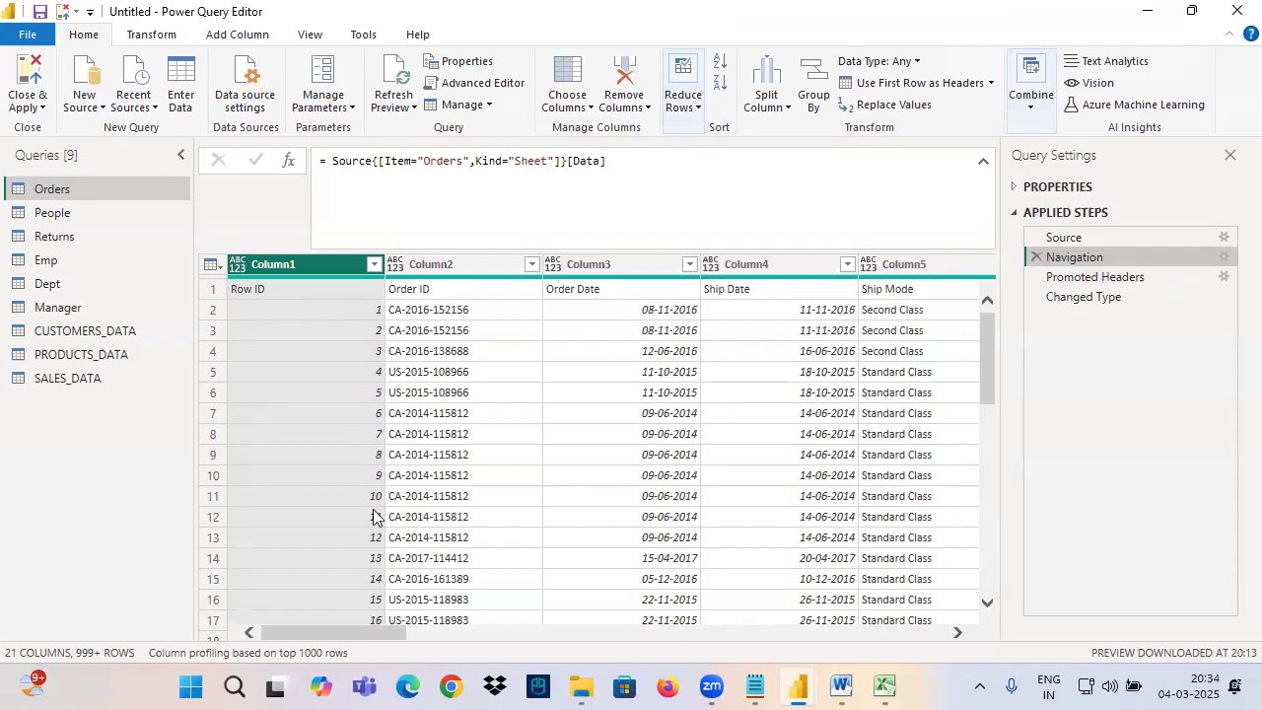
View the Promoted Headers step and check the data types of the Order Date, Ship Date and Row ID columns.
left_click(1134, 279)
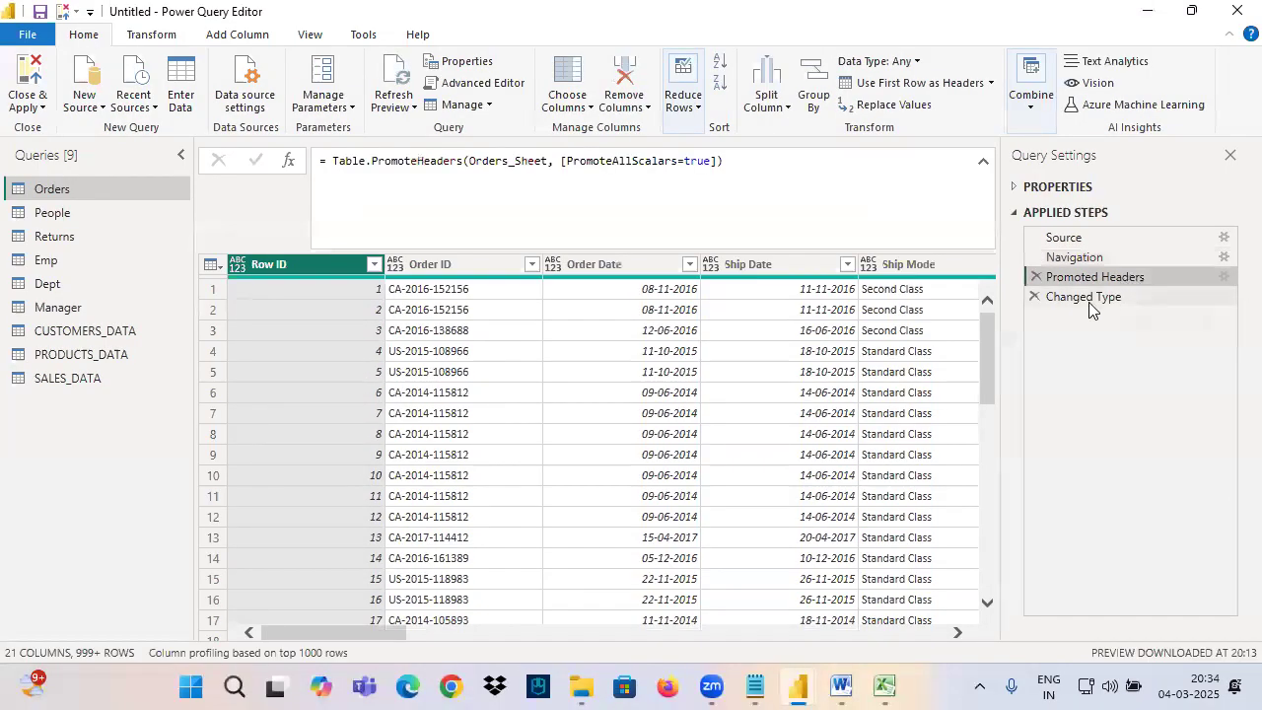
left_click(611, 274)
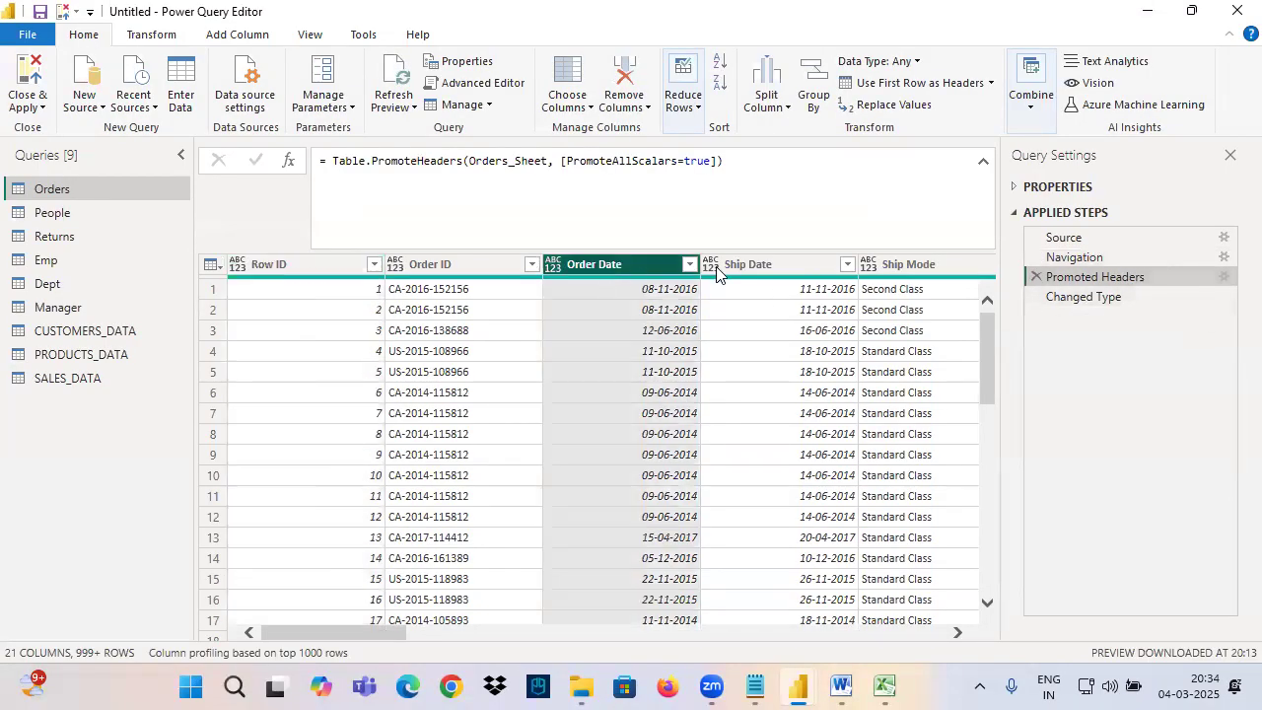
left_click(734, 274)
left_click(578, 280)
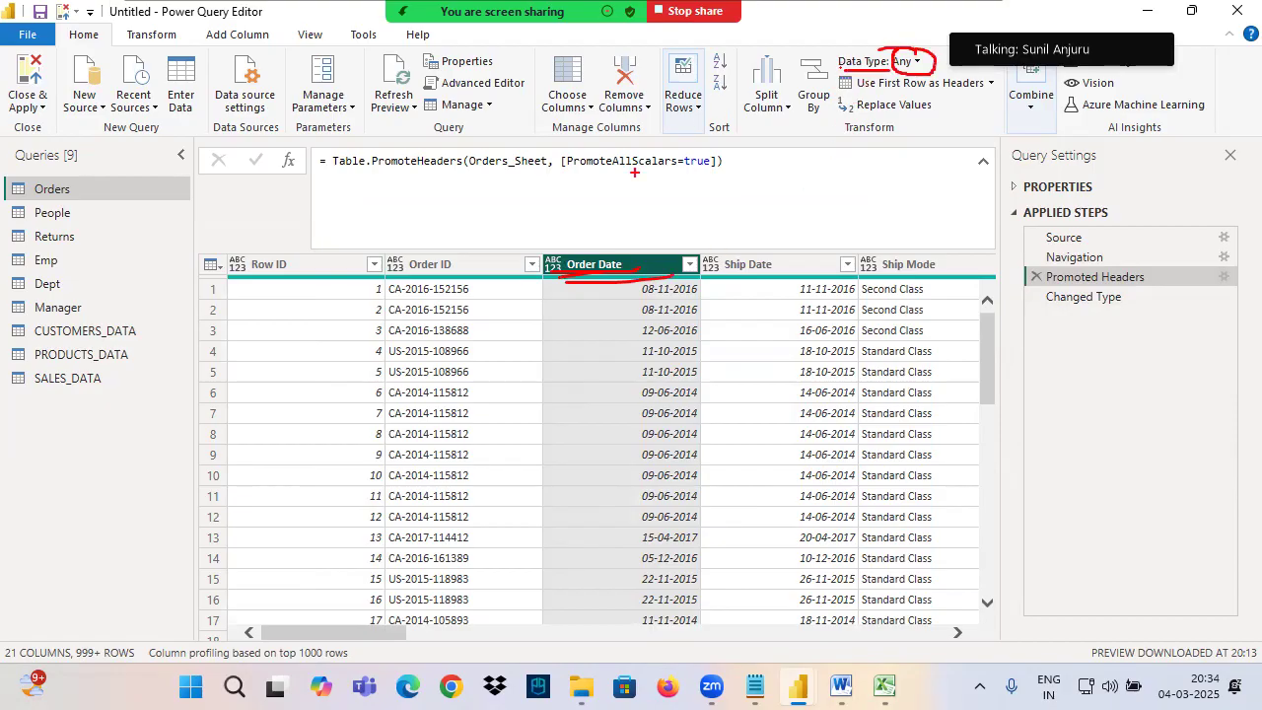
left_click(276, 266)
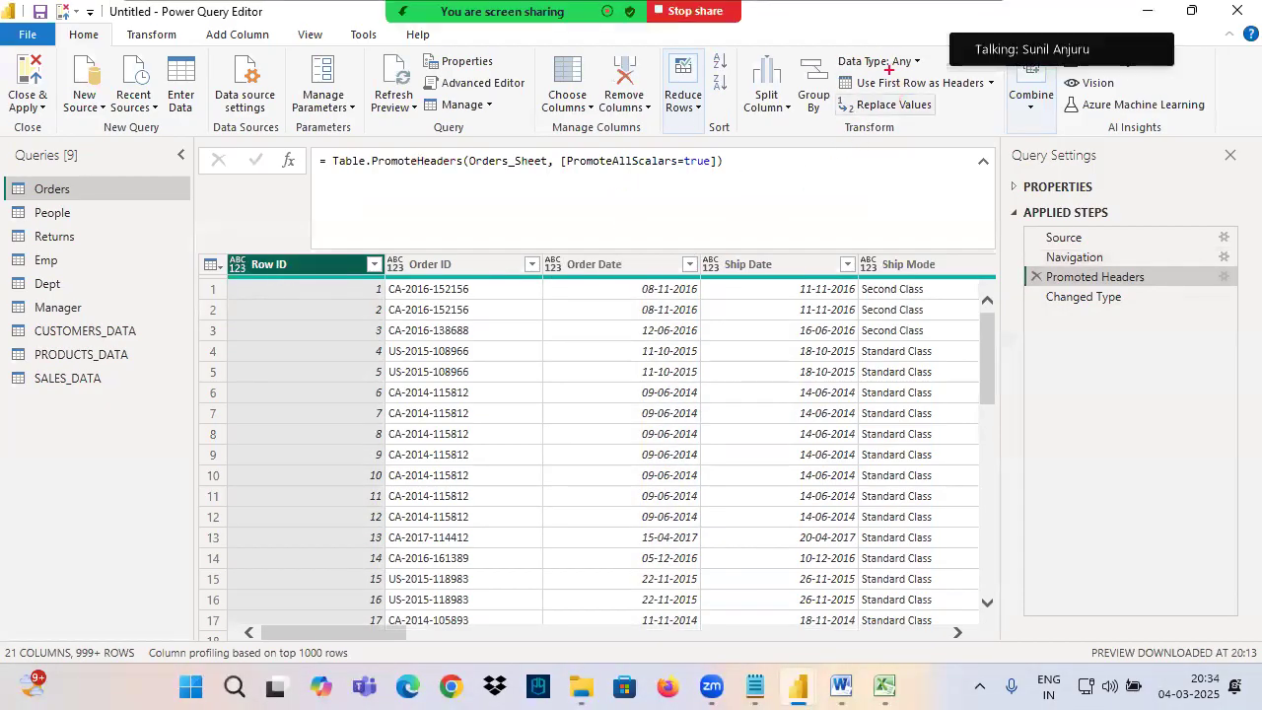
Examine the Customer Name column's values and available data type options, marking the Changed Type step.
left_click_drag(370, 632, 507, 634)
left_click(563, 264)
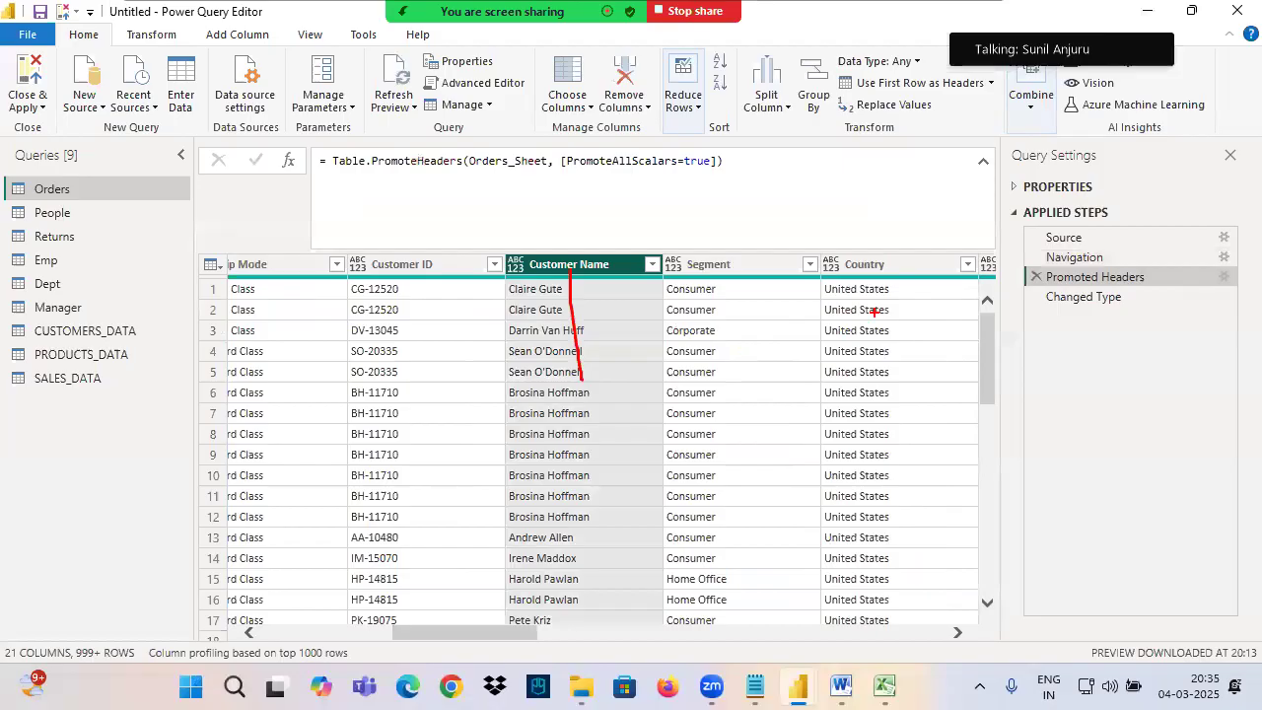
left_click_drag(1034, 286, 1212, 319)
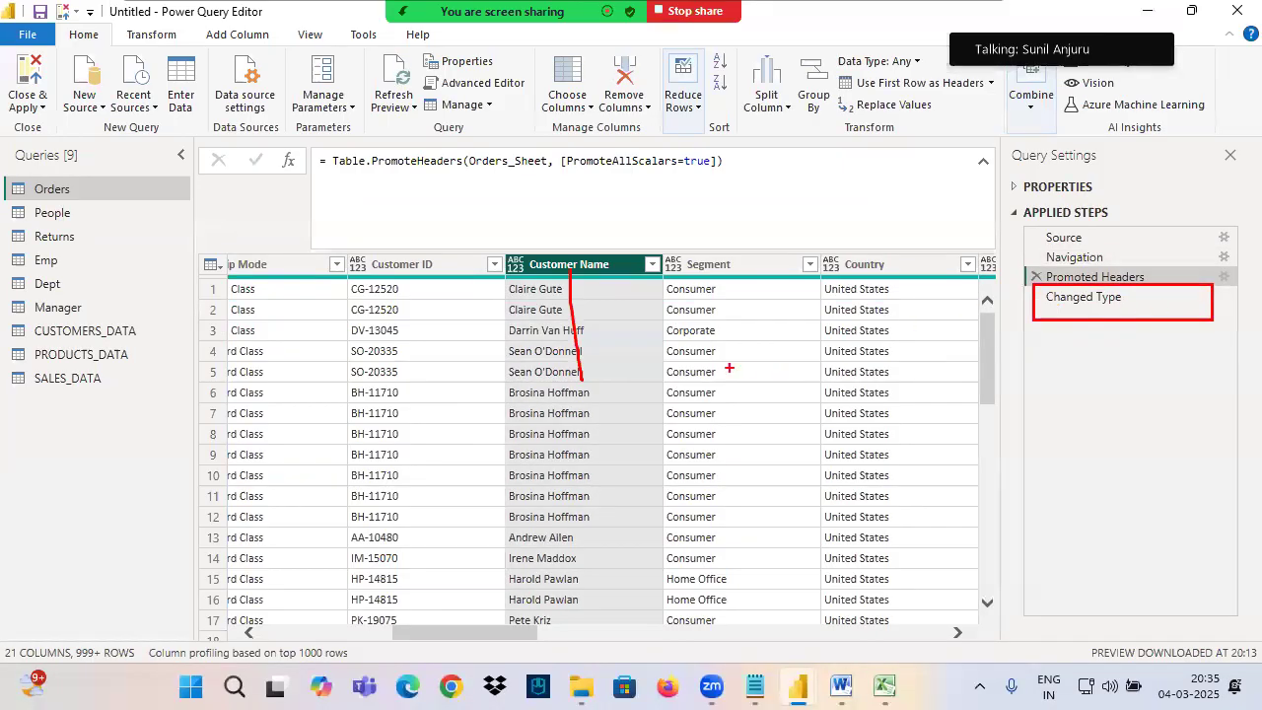
left_click_drag(563, 271, 574, 469)
left_click_drag(538, 396, 597, 479)
left_click_drag(645, 390, 543, 546)
left_click_drag(568, 291, 583, 561)
left_click_drag(564, 287, 567, 491)
mouse_move(537, 414)
left_mouse_down()
mouse_move(538, 440)
mouse_move(612, 478)
left_mouse_up()
left_click_drag(624, 406, 564, 518)
mouse_move(500, 264)
left_mouse_down()
mouse_move(520, 246)
mouse_move(506, 264)
left_mouse_up()
left_click(515, 264)
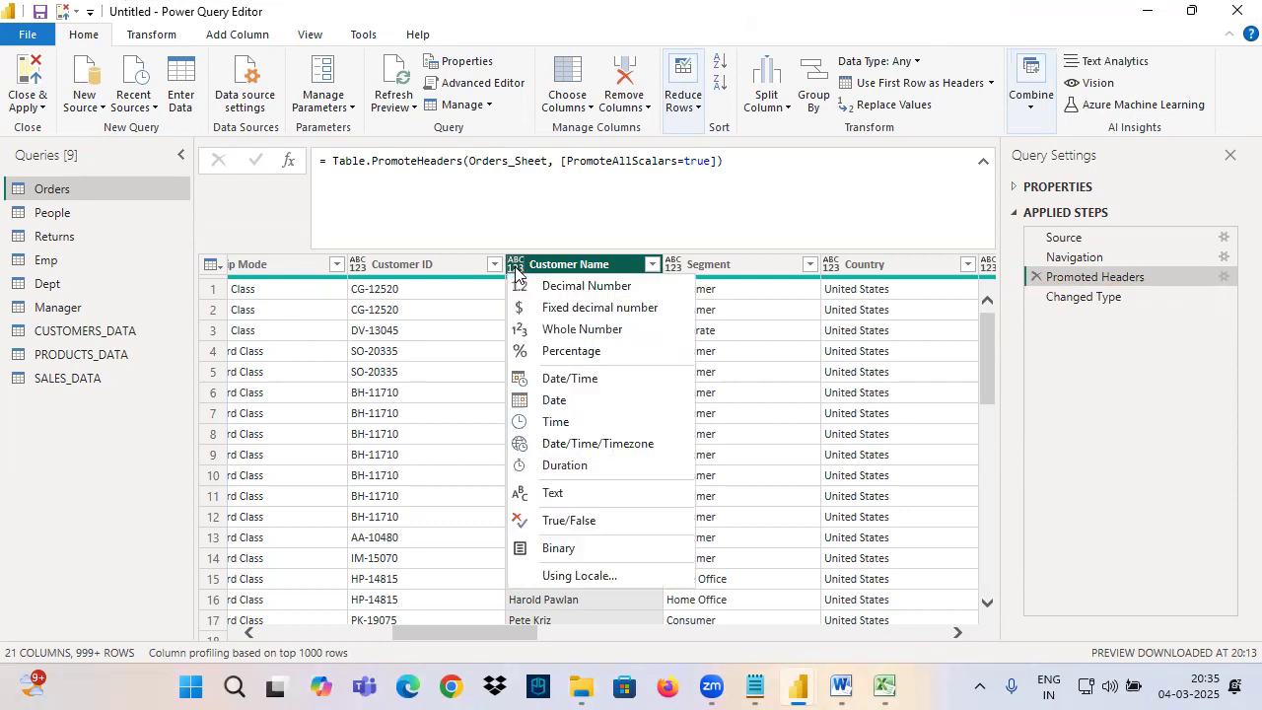
left_click(874, 55)
Cross out the Any data type and annotate the Customer Name column as text.
key("ctrl+2")
mouse_move(845, 67)
left_mouse_down()
mouse_move(944, 70)
mouse_move(856, 77)
mouse_move(933, 68)
left_mouse_up()
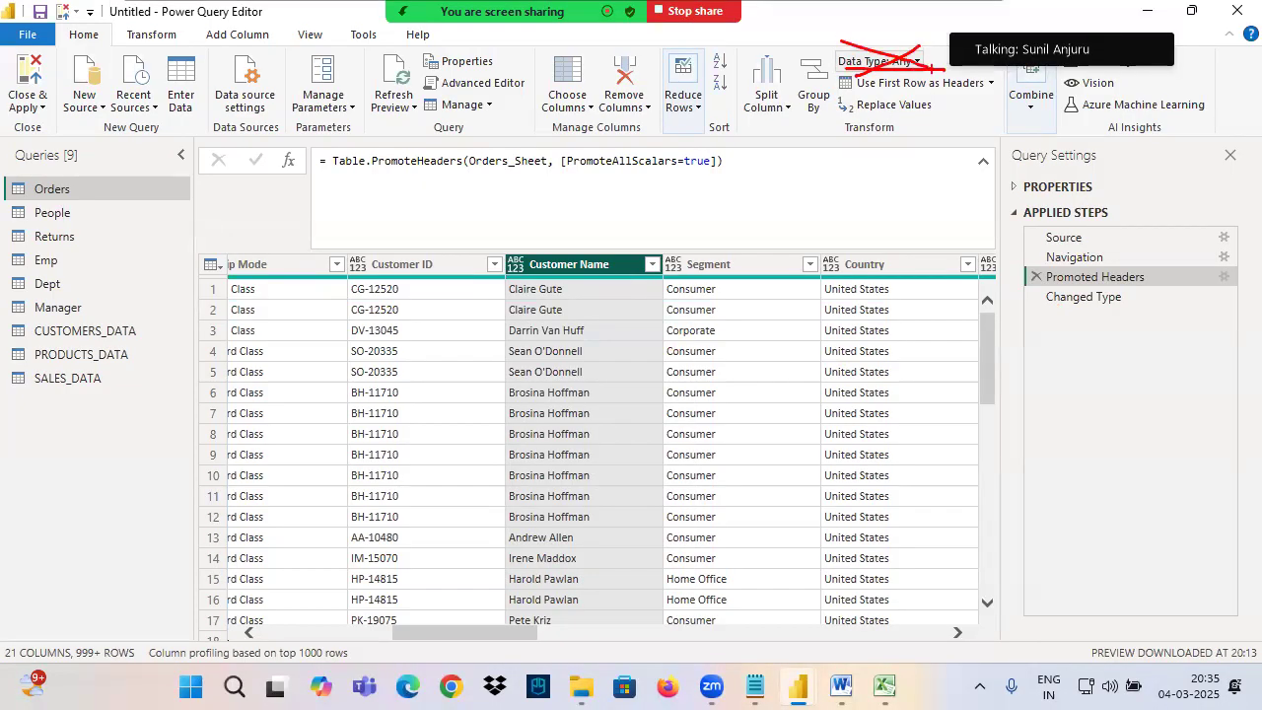
left_click_drag(559, 270, 559, 355)
left_click_drag(532, 325, 565, 356)
left_click_drag(548, 210, 552, 266)
left_click_drag(523, 227, 563, 215)
left_click_drag(560, 240, 583, 255)
left_click_drag(581, 231, 609, 255)
left_click_drag(599, 244, 657, 239)
key("Escape")
Select the Order Date column and mark its values with a downward arrow.
left_click_drag(504, 632, 45, 632)
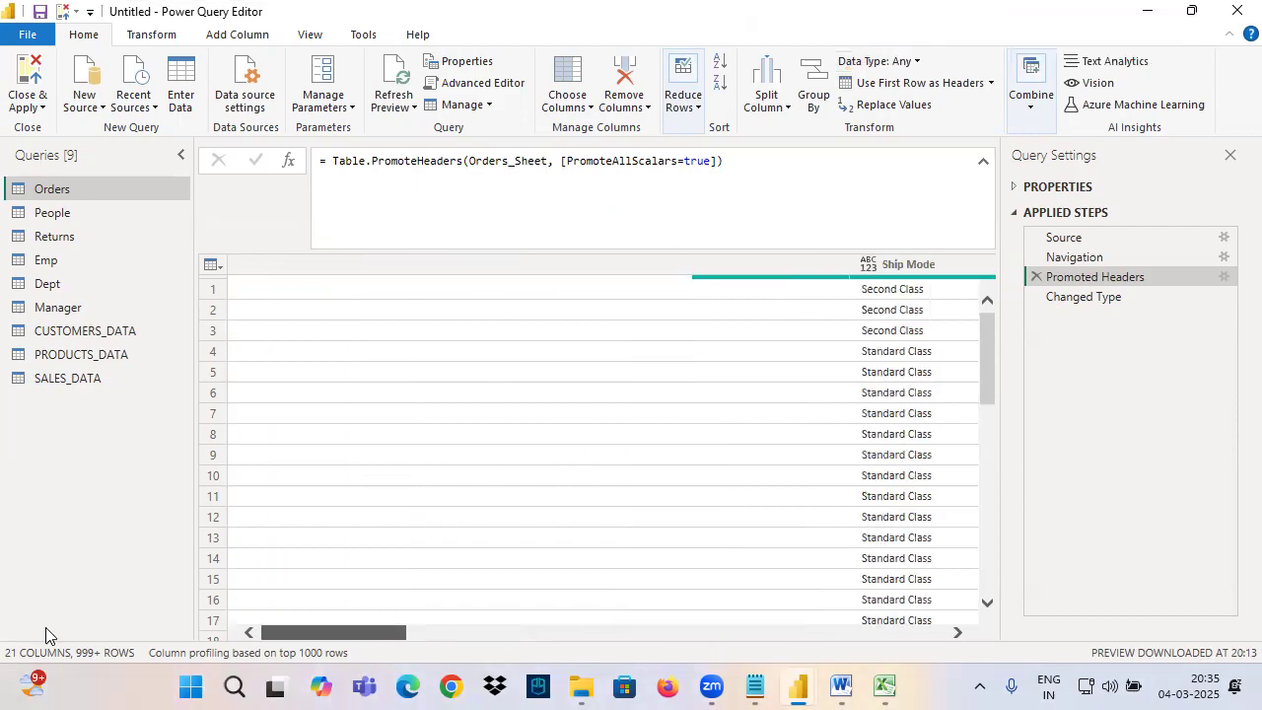
left_click(581, 267)
left_click_drag(620, 276, 628, 434)
left_click_drag(606, 382, 627, 419)
left_click_drag(664, 371, 629, 421)
mouse_move(631, 449)
left_mouse_down()
mouse_move(631, 514)
mouse_move(598, 549)
left_mouse_up()
key("Escape")
Select the Row ID column and mark its values with a downward arrow.
left_click(315, 267)
key("ctrl+2")
left_click_drag(266, 276, 276, 424)
left_click_drag(249, 359, 274, 421)
left_click_drag(314, 343, 252, 445)
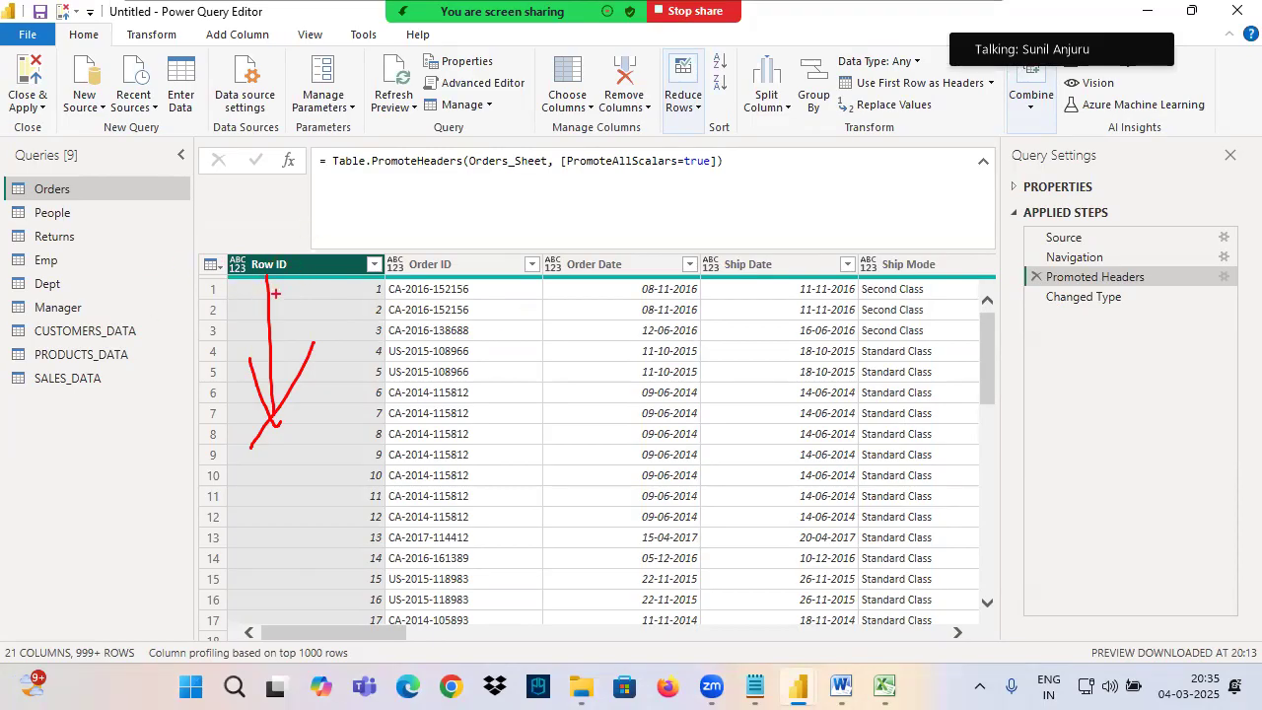
Mark the Changed Type step and the Power Query title, circle the Row ID values and type icon, and clear the annotations.
mouse_move(1052, 308)
left_mouse_down()
mouse_move(1133, 311)
mouse_move(1041, 312)
mouse_move(1090, 308)
left_mouse_up()
left_click_drag(159, 24, 231, 22)
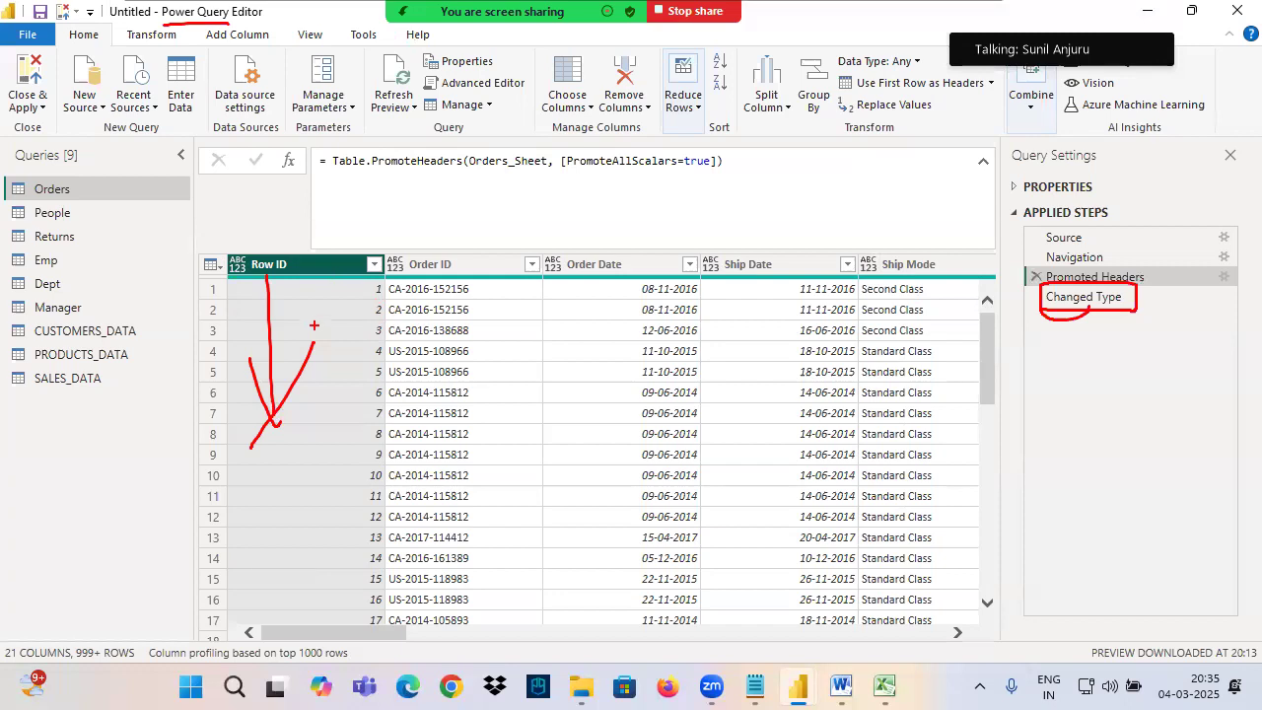
mouse_move(387, 291)
left_mouse_down()
mouse_move(340, 646)
mouse_move(335, 284)
mouse_move(237, 281)
left_mouse_up()
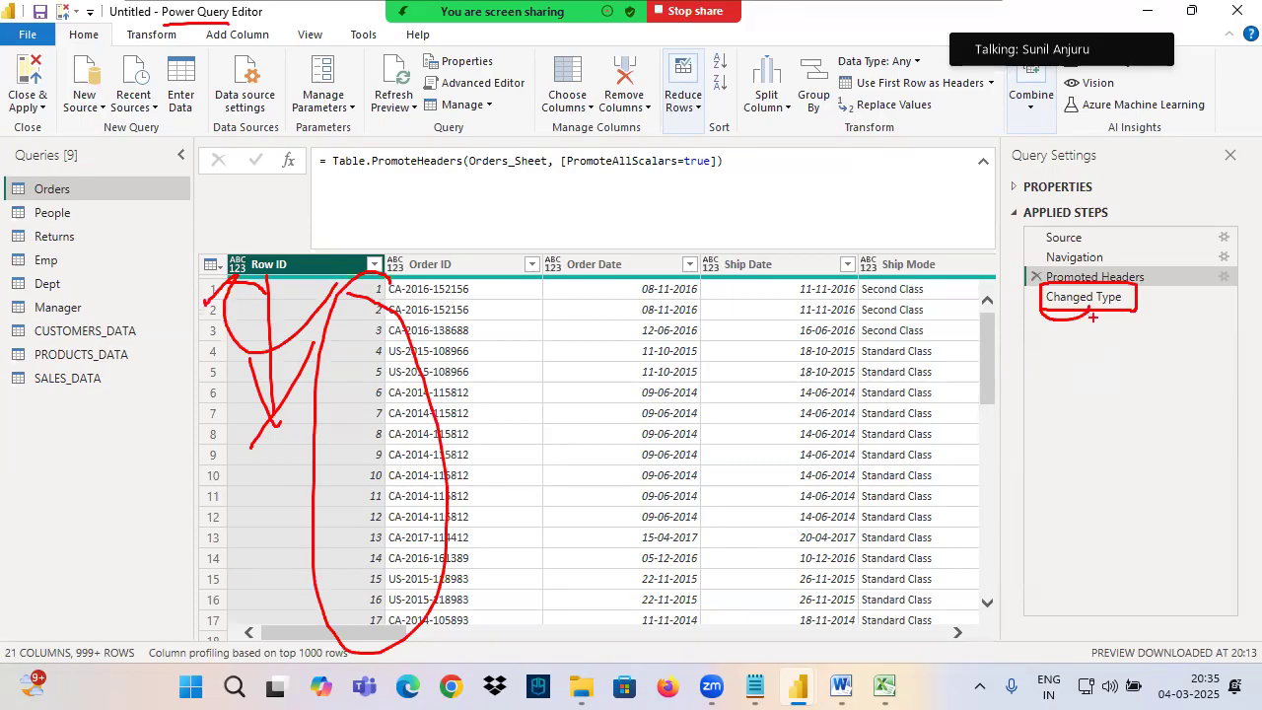
key("Escape")
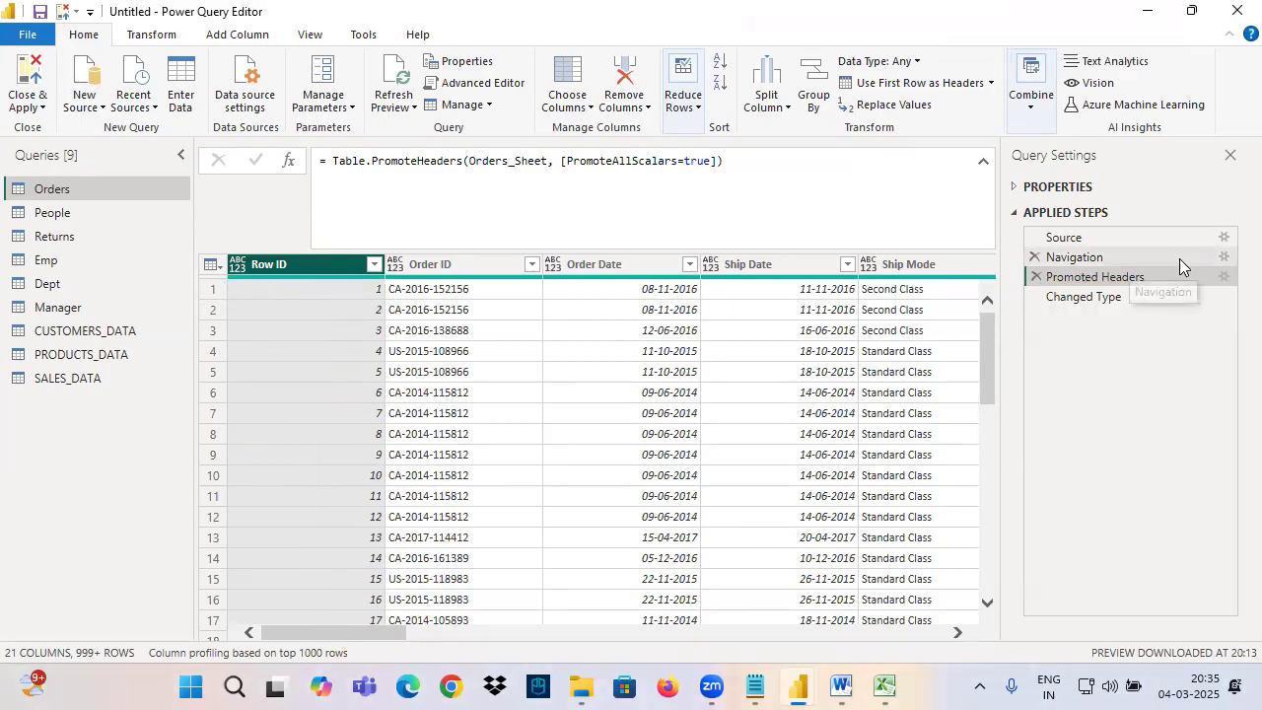
View the Orders query's Changed Type step and check the data types of the Row ID, Order Date and Ship Date columns.
left_click(1078, 297)
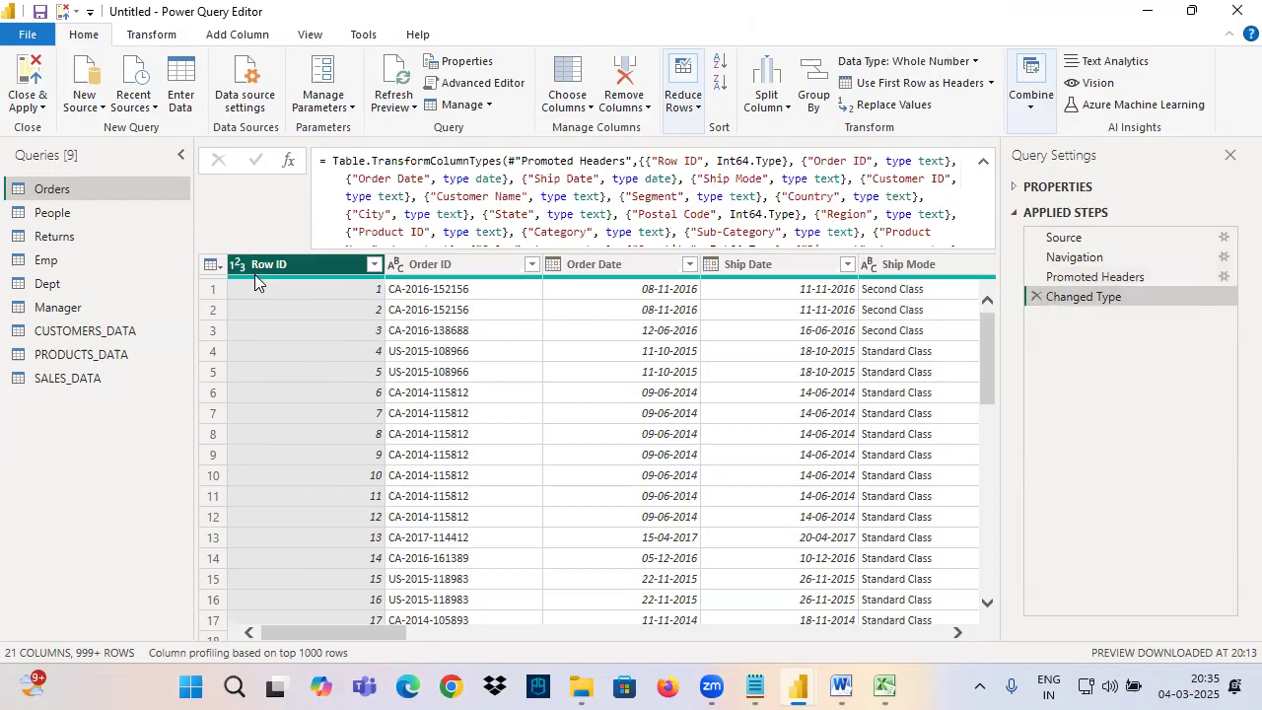
left_click_drag(232, 280, 327, 277)
key("Escape")
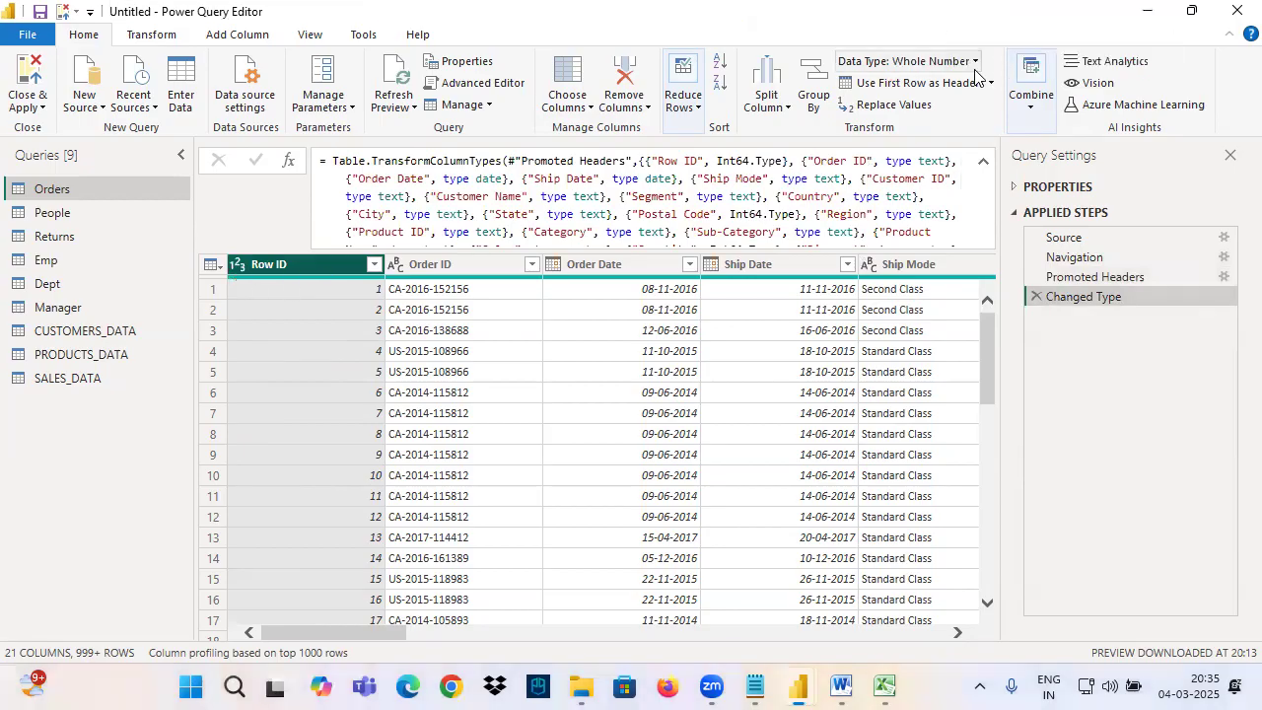
left_click(592, 266)
left_click_drag(865, 71, 954, 71)
left_click(749, 264)
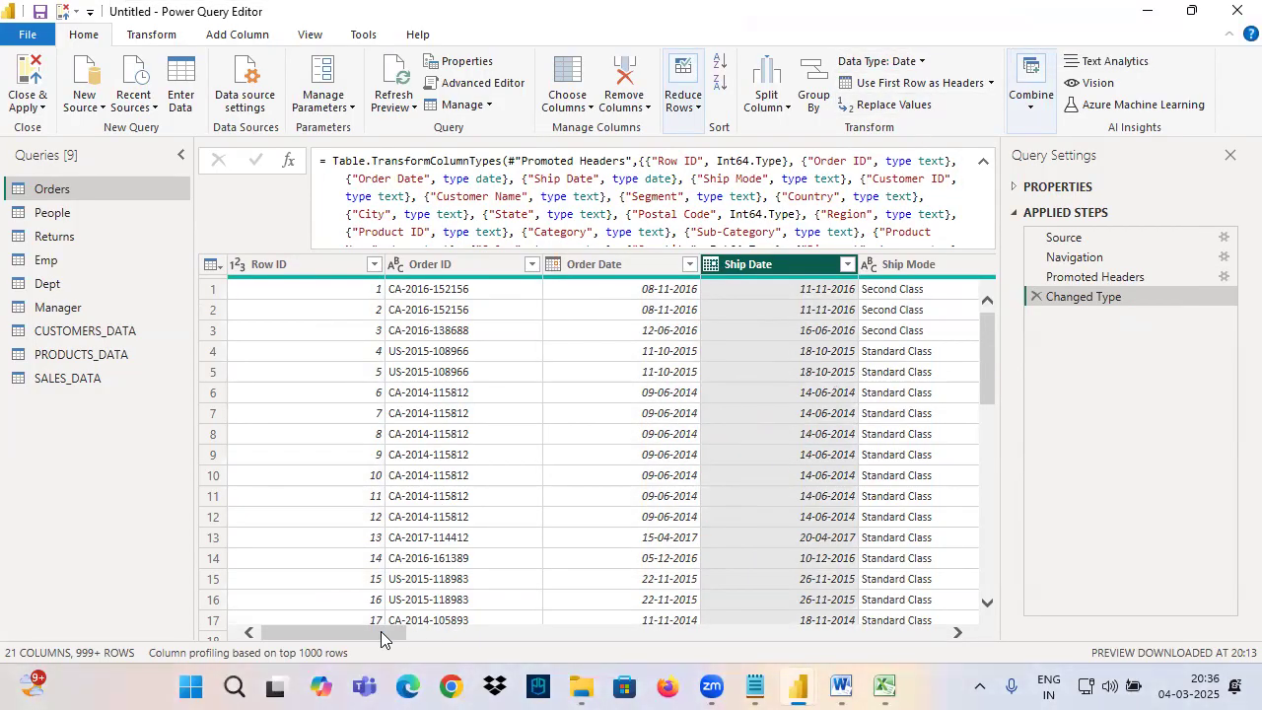
Select the Customer Name column, underline its data type and the Power Query title, and mark its values with a downward arrow.
left_click_drag(386, 633, 570, 633)
left_click(296, 264)
left_click_drag(867, 71, 932, 70)
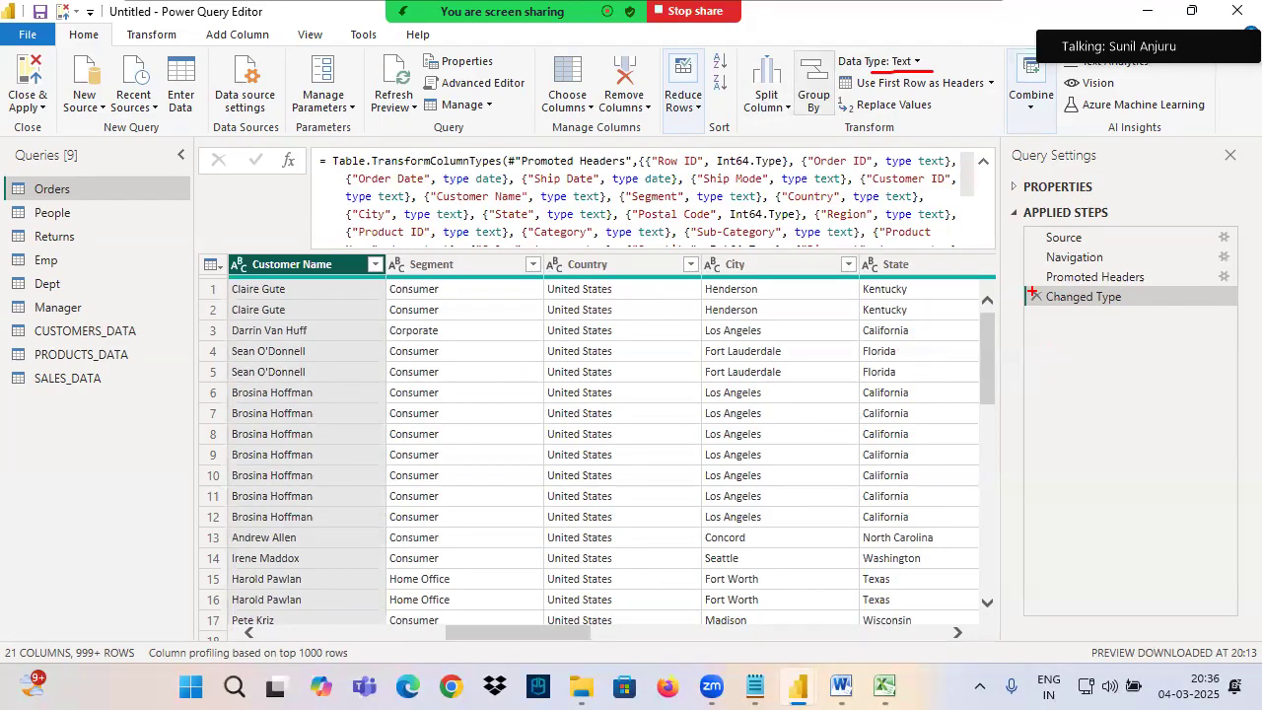
left_click_drag(163, 19, 263, 19)
left_click_drag(317, 276, 347, 647)
left_click_drag(294, 580, 335, 631)
left_click_drag(351, 552, 300, 650)
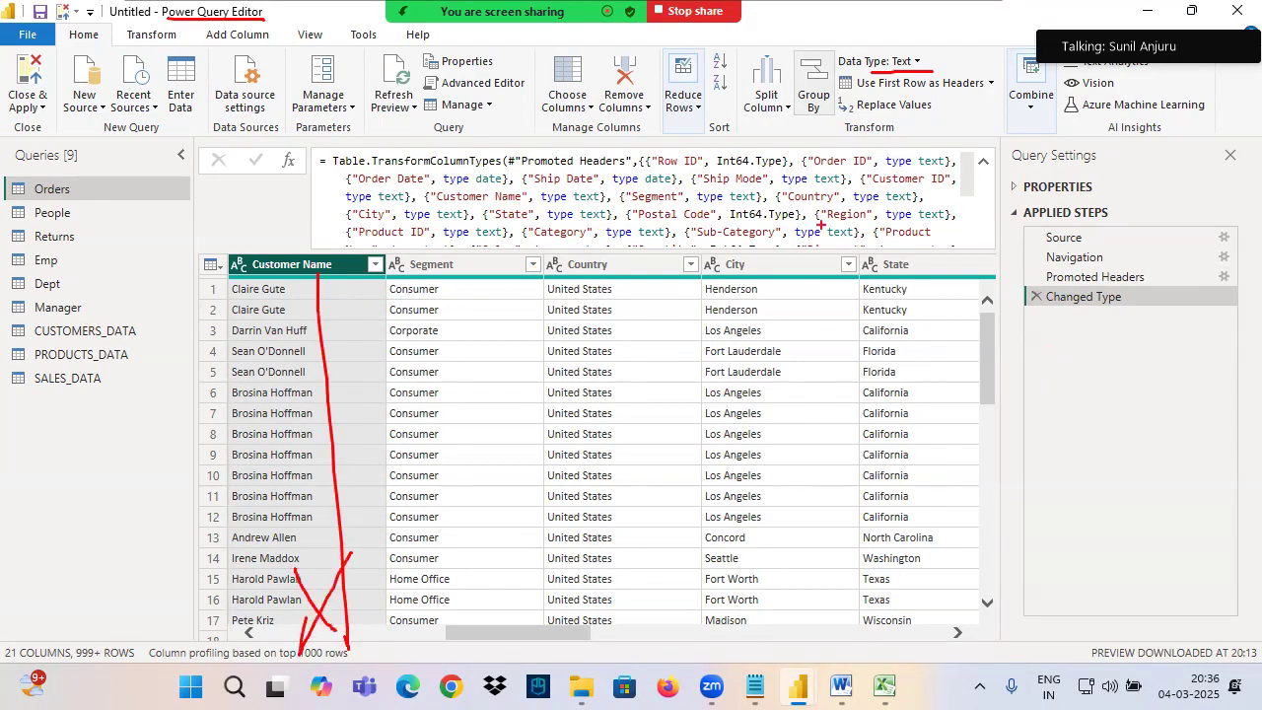
Circle the Text data type, box the Orders query's applied steps with a downward arrow, and write the number 4 below them.
mouse_move(882, 69)
left_mouse_down()
mouse_move(926, 45)
mouse_move(877, 71)
left_mouse_up()
left_click_drag(1024, 222, 1203, 309)
left_click_drag(1103, 223, 1118, 304)
left_click_drag(1136, 252, 1118, 302)
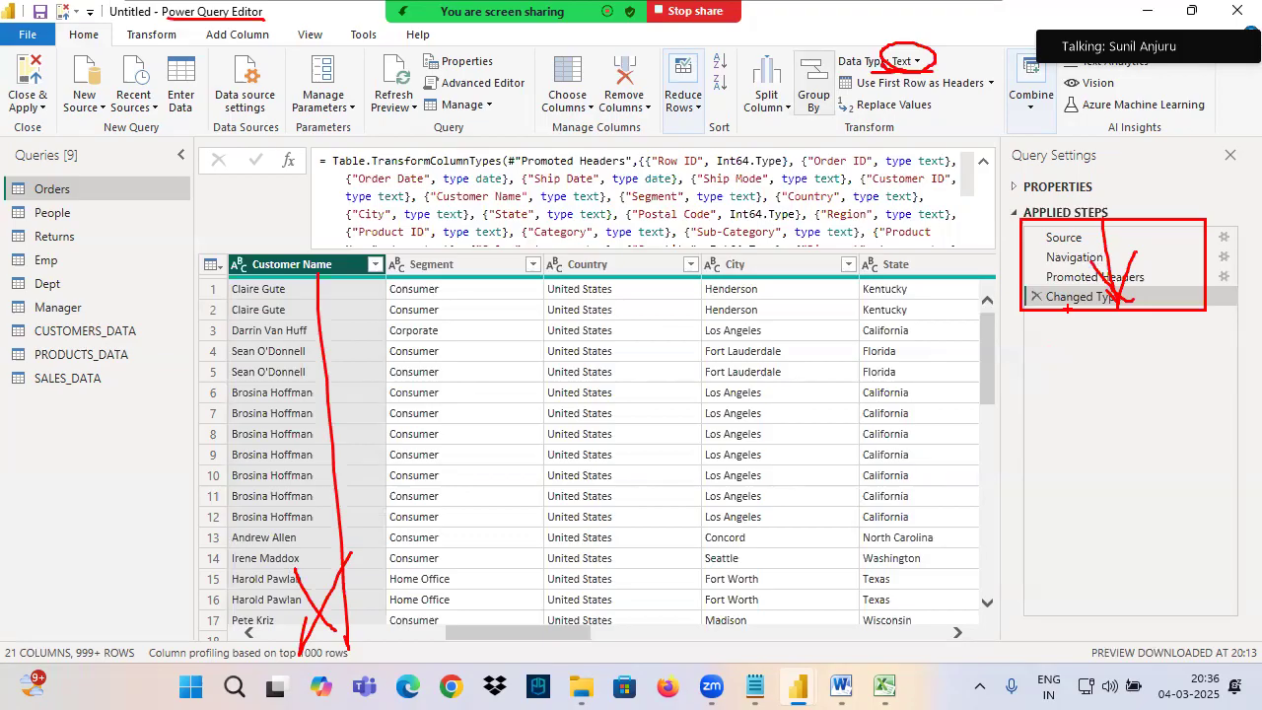
left_click_drag(1080, 315, 1084, 388)
left_click_drag(1071, 353, 1077, 436)
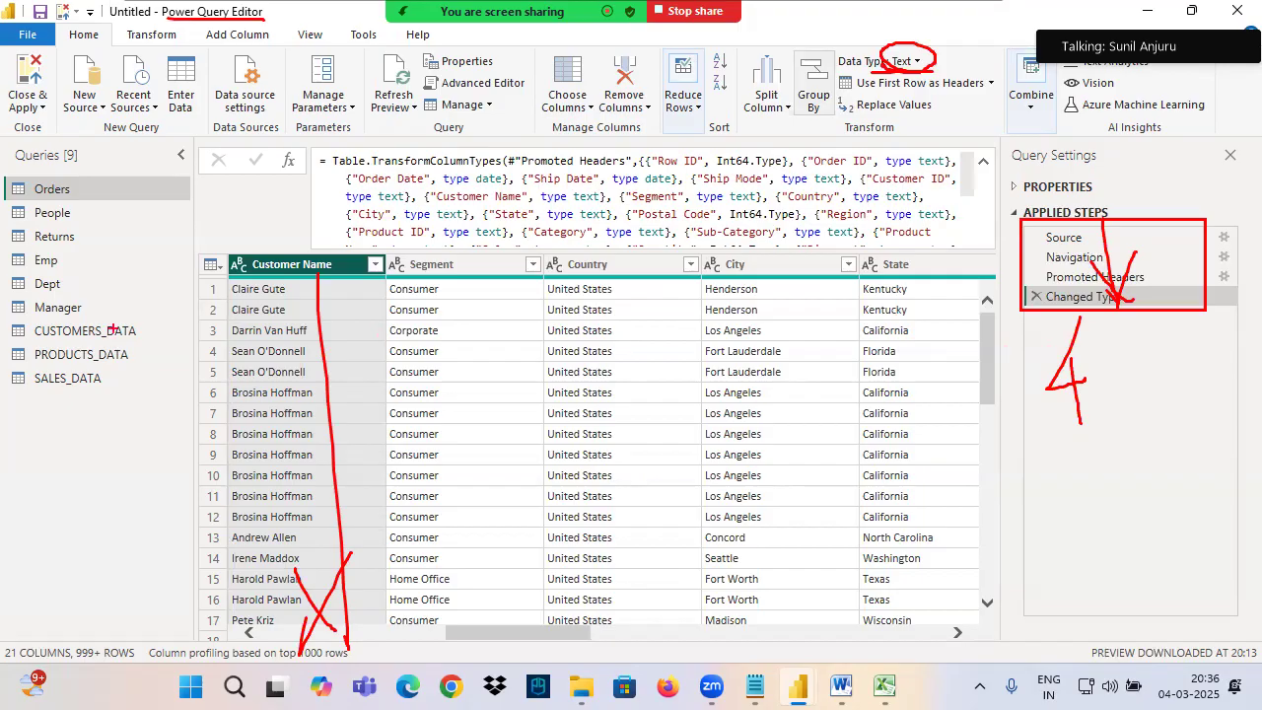
View the Emp query's Source step and underline the query name, Excel.Workbook and EmpDept.xlsx in its formula.
left_click(47, 259)
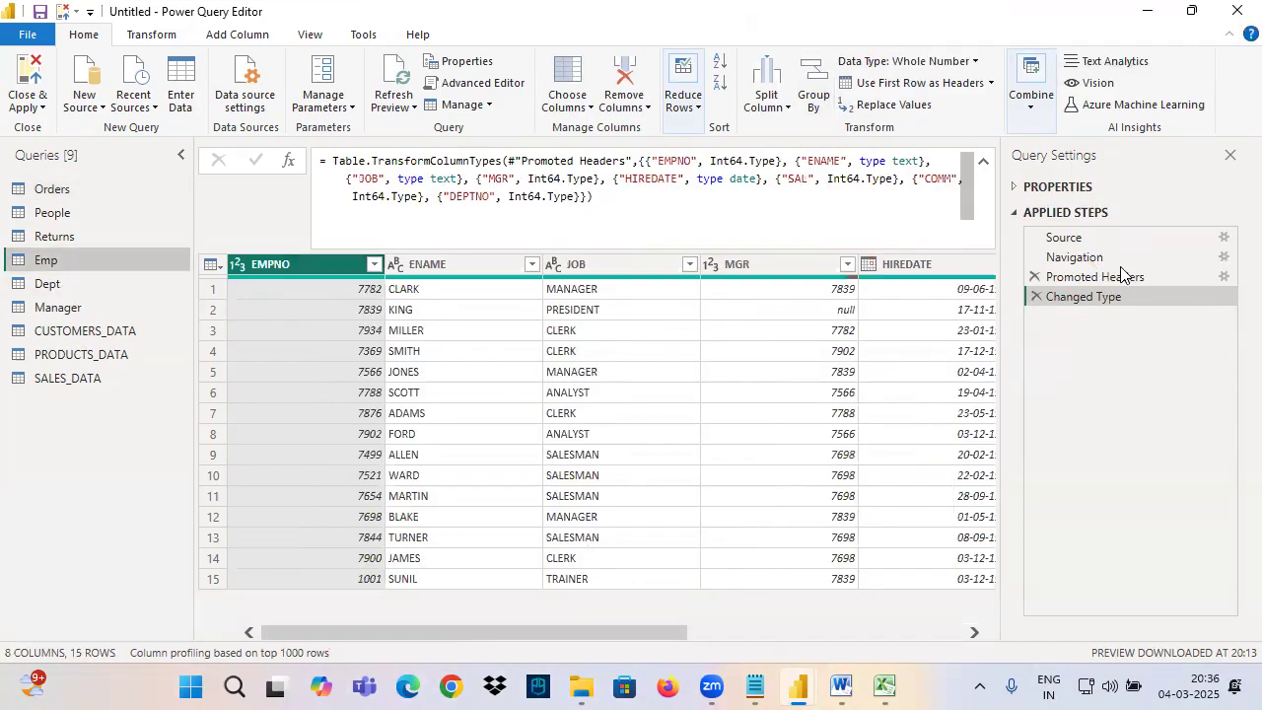
left_click(1060, 238)
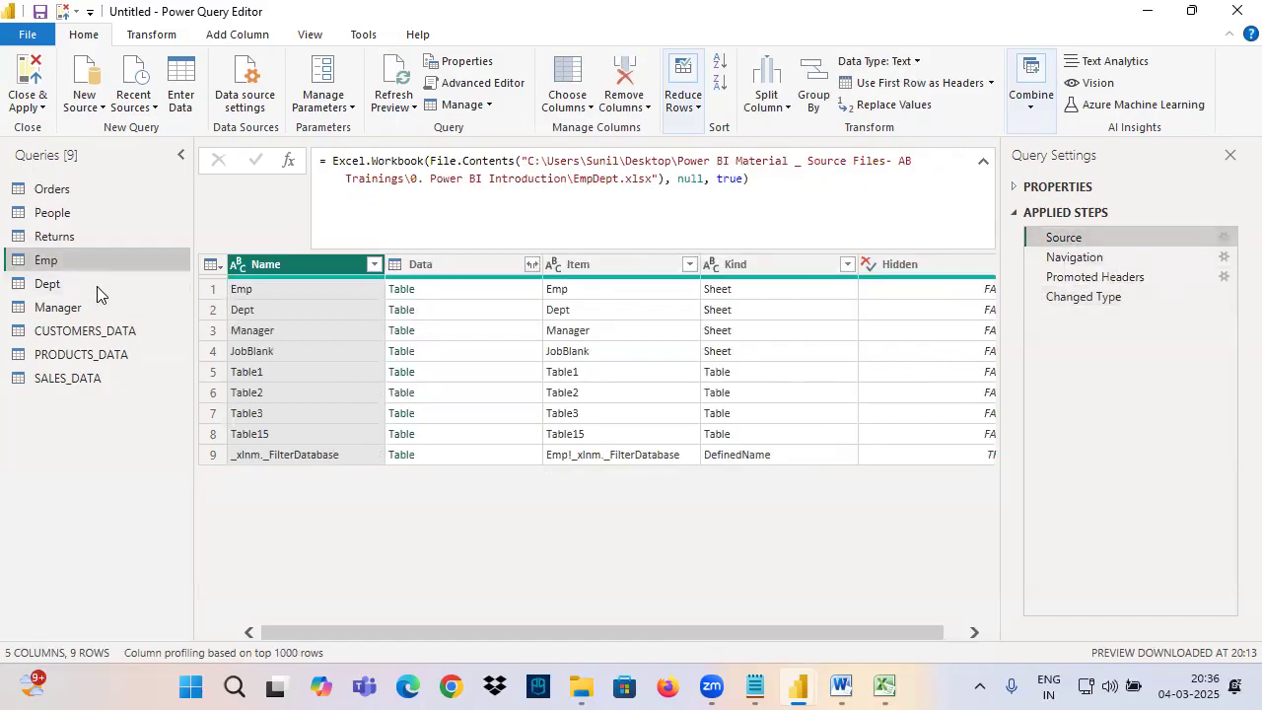
left_click_drag(5, 268, 131, 264)
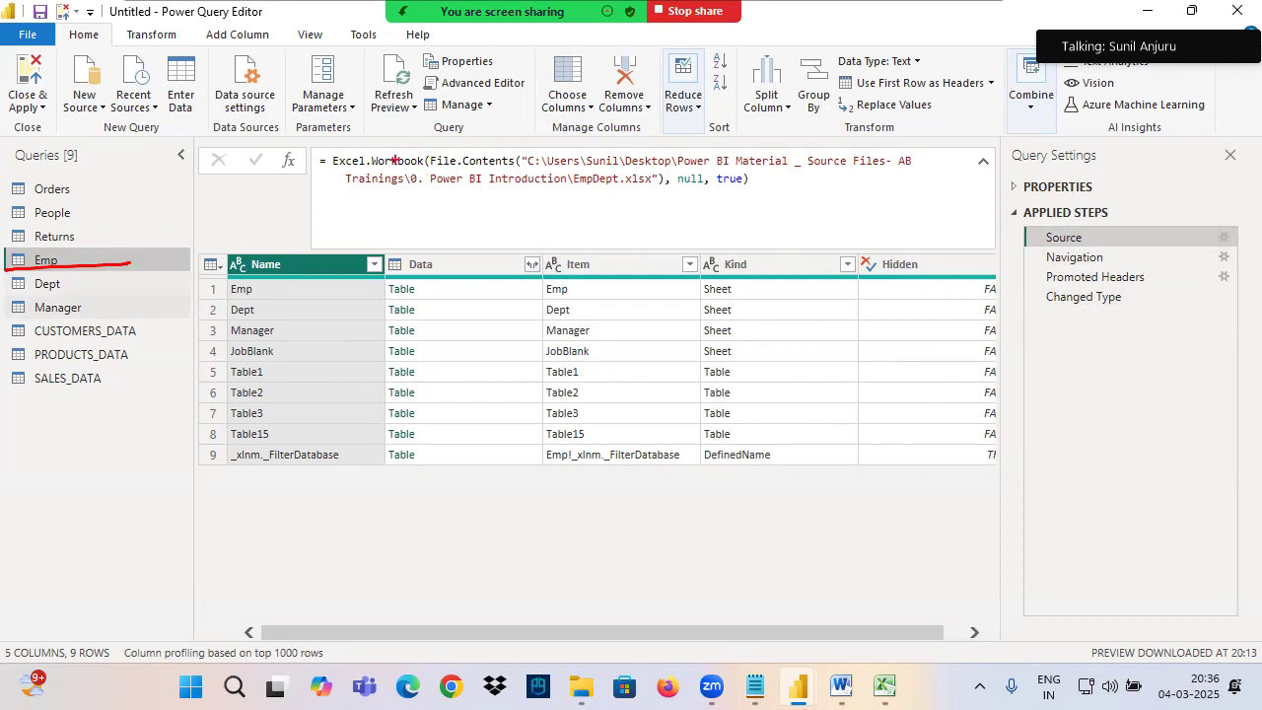
left_click_drag(341, 169, 424, 169)
left_click_drag(588, 183, 655, 180)
View the Emp query's Navigation step, marking Emp and Sheet in its formula and boxing the loaded table.
mouse_move(998, 239)
left_mouse_down()
mouse_move(1032, 254)
mouse_move(956, 283)
left_mouse_up()
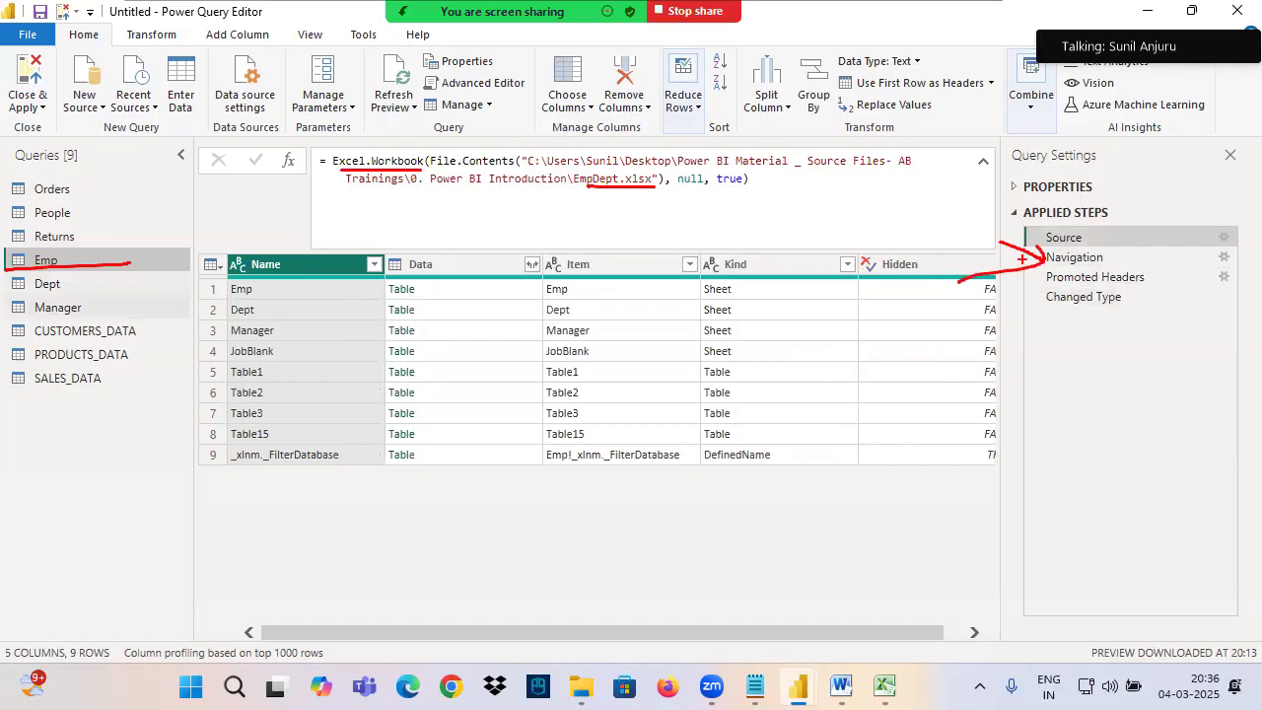
left_click(1073, 259)
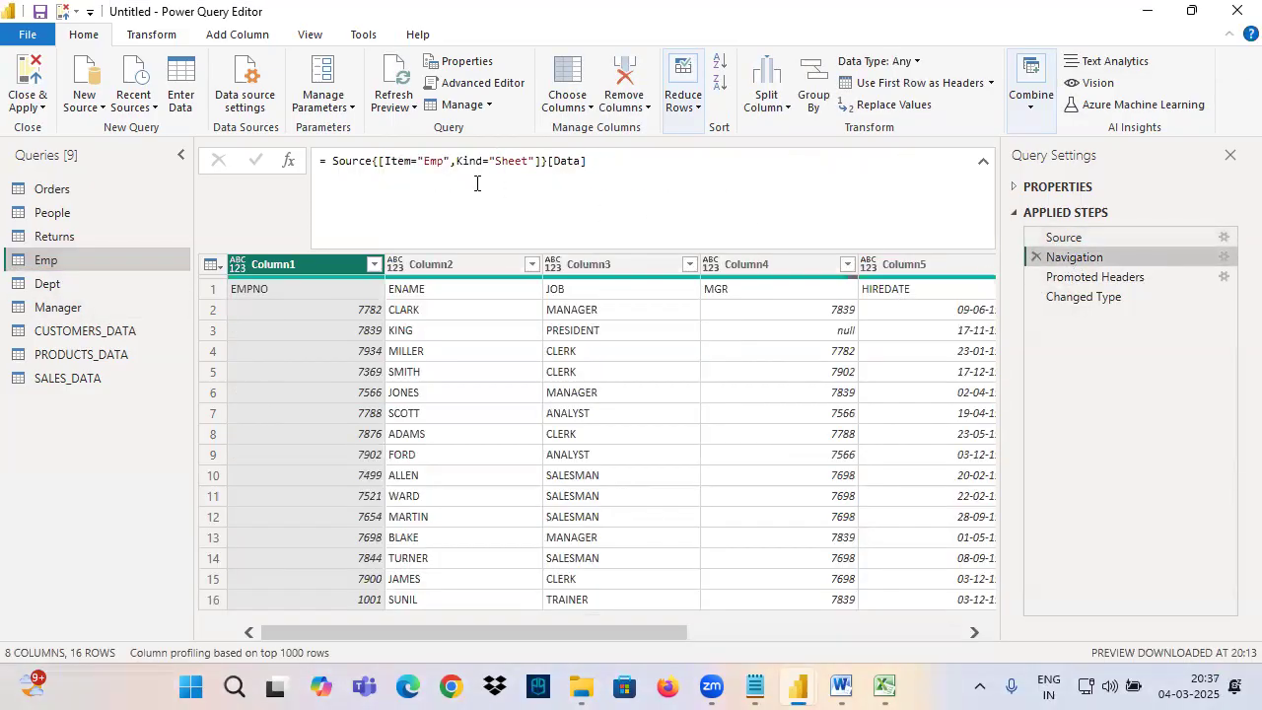
left_click_drag(451, 169, 414, 175)
mouse_move(497, 112)
left_mouse_down()
mouse_move(510, 147)
mouse_move(523, 126)
left_mouse_up()
left_click_drag(493, 175, 534, 177)
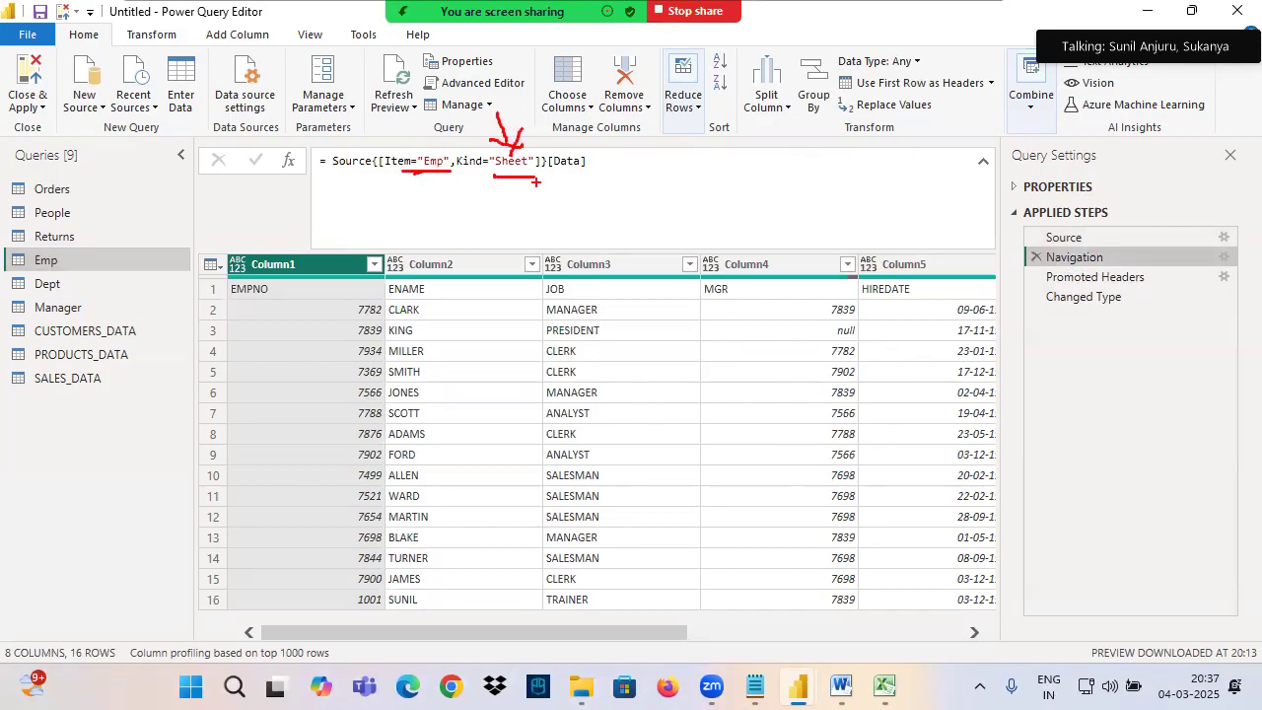
left_click_drag(412, 150, 450, 172)
mouse_move(218, 251)
left_mouse_down()
mouse_move(850, 560)
mouse_move(1025, 617)
left_mouse_up()
left_click_drag(418, 195, 435, 241)
Underline the Promoted Headers step, circle EMPNO in the first row with an arrow to the header, and box the values below.
left_click_drag(1051, 291, 1169, 288)
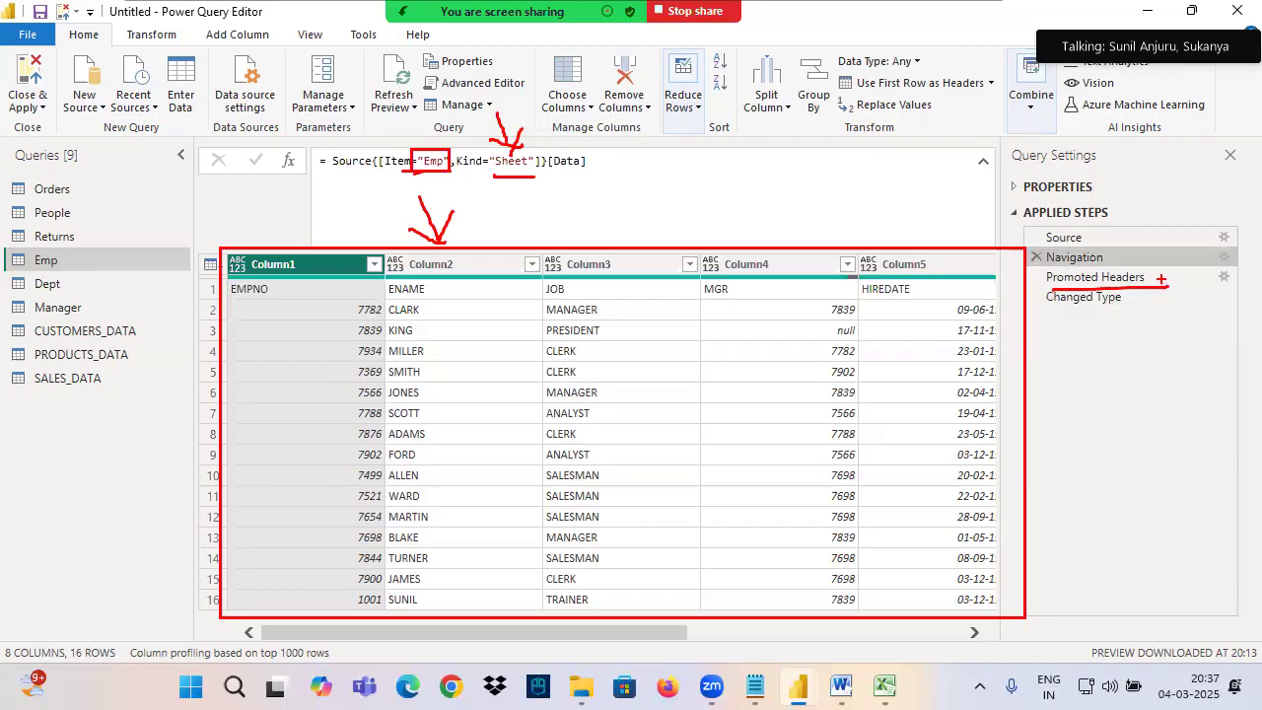
mouse_move(222, 297)
left_mouse_down()
mouse_move(278, 298)
mouse_move(220, 280)
mouse_move(253, 301)
left_mouse_up()
mouse_move(384, 293)
left_mouse_down()
mouse_move(385, 615)
mouse_move(385, 295)
left_mouse_up()
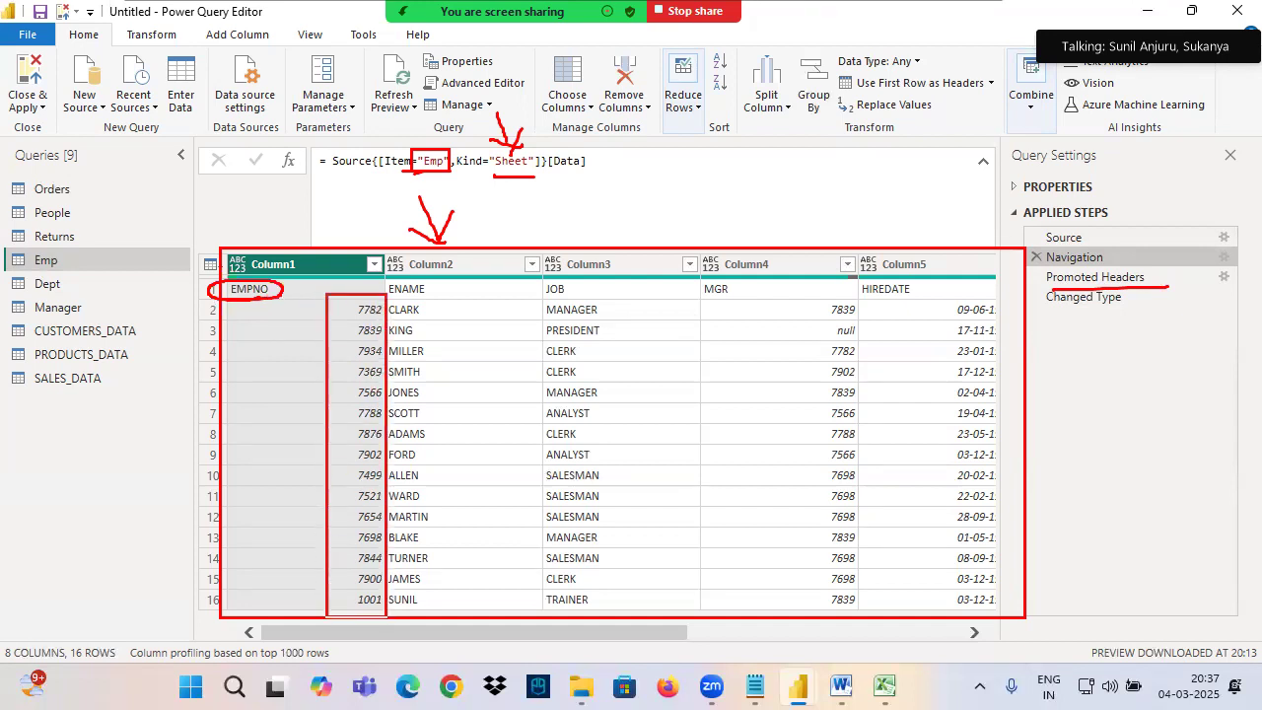
mouse_move(276, 290)
left_mouse_down()
mouse_move(180, 293)
mouse_move(255, 279)
mouse_move(200, 320)
left_mouse_up()
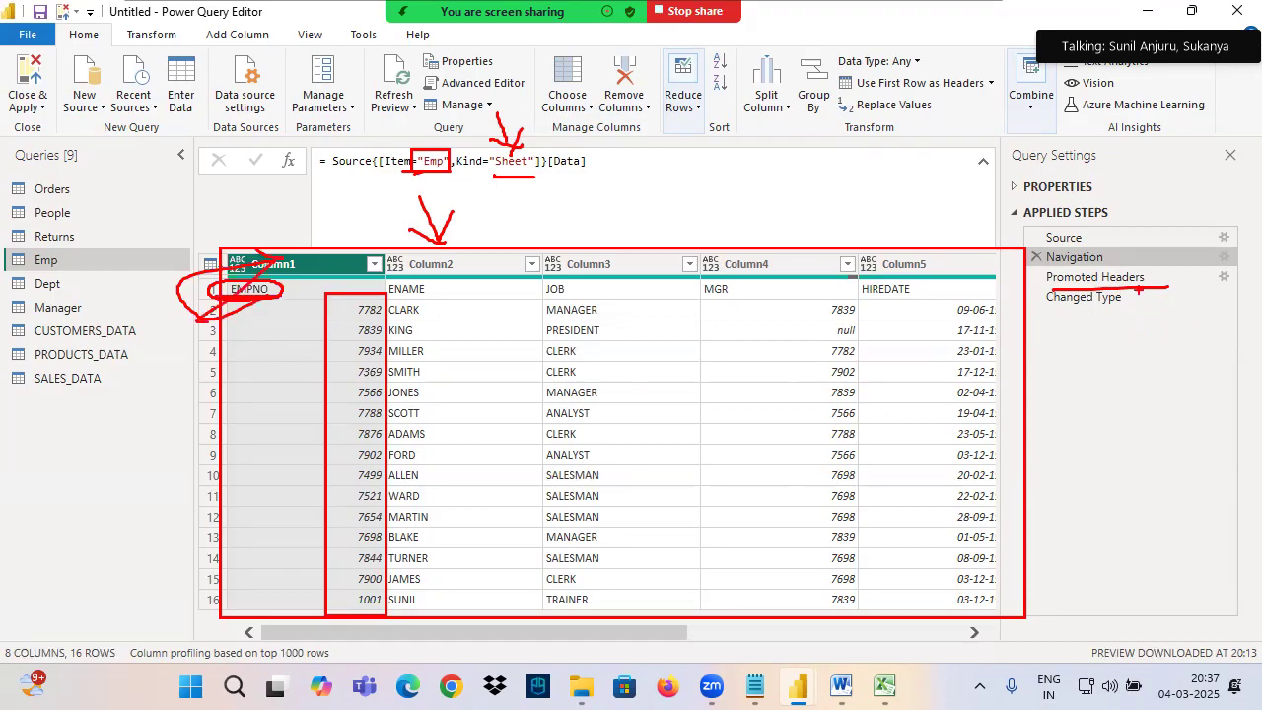
View Emp's Promoted Headers step, underline the Any data type, point to Changed Type, and draw a downward arrow over EMPNO's values.
left_click(1123, 278)
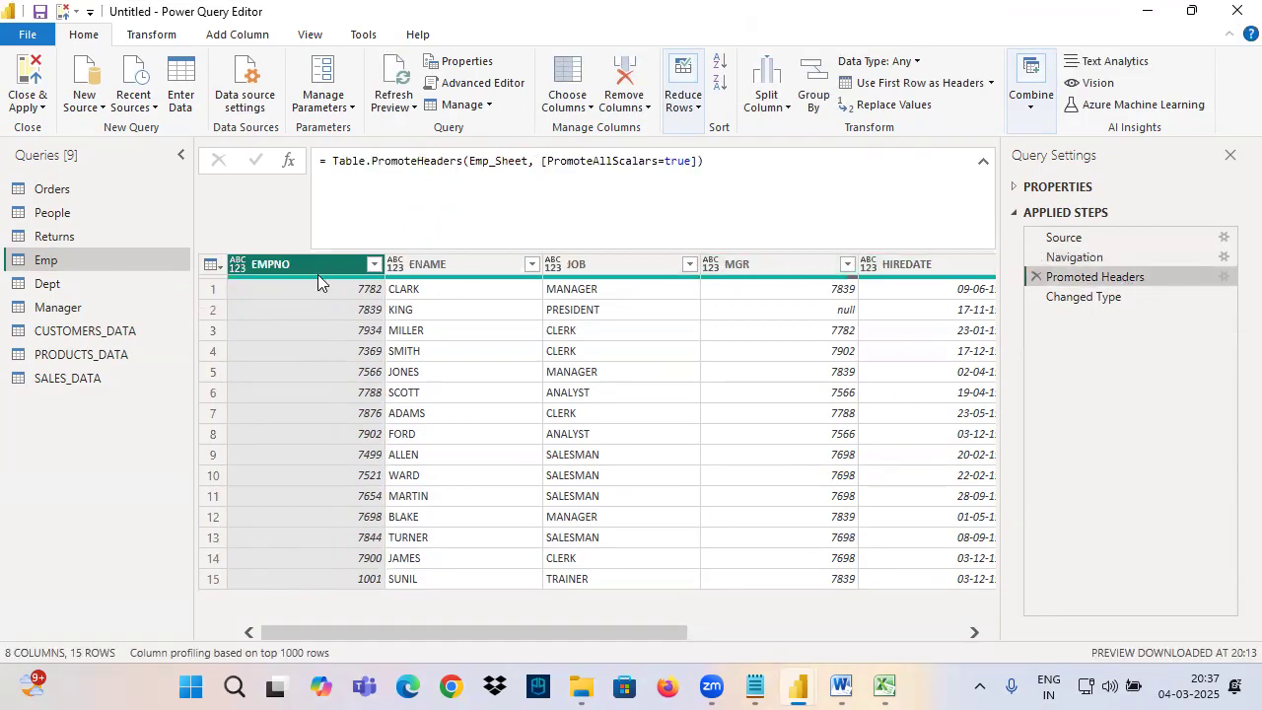
left_click_drag(836, 72, 909, 70)
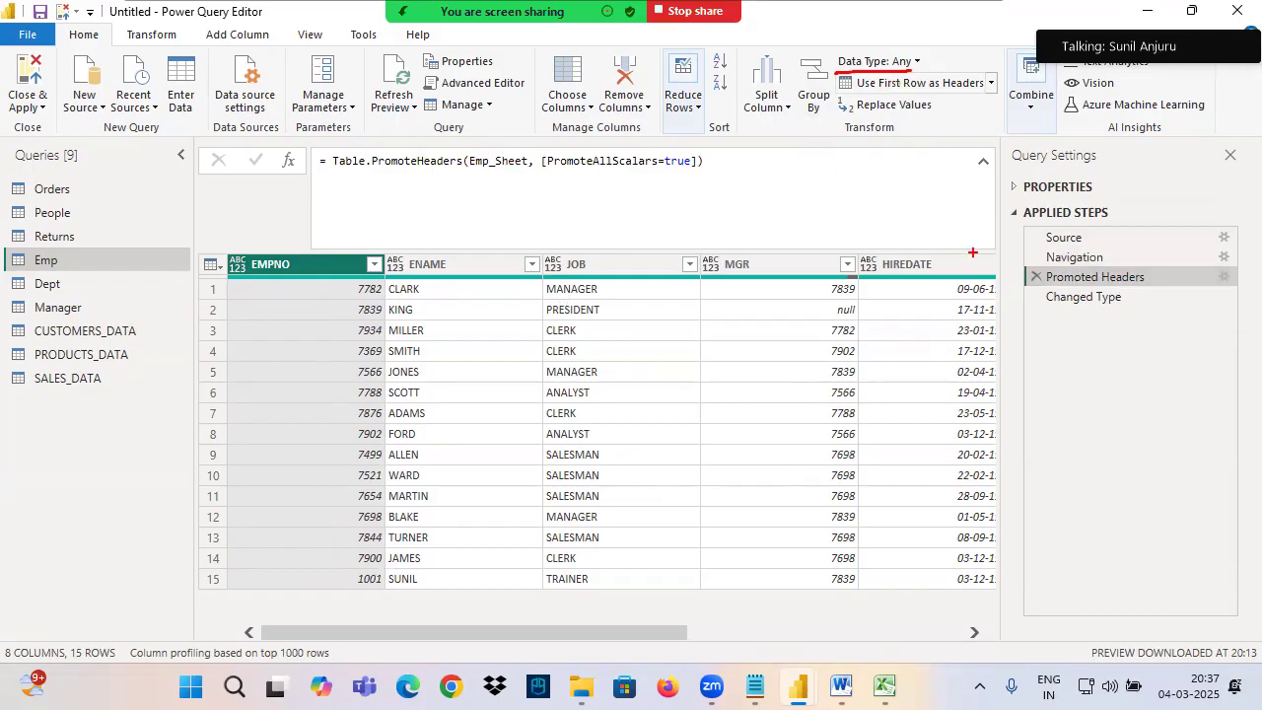
mouse_move(981, 284)
left_mouse_down()
mouse_move(1035, 294)
mouse_move(1007, 321)
mouse_move(1131, 309)
left_mouse_up()
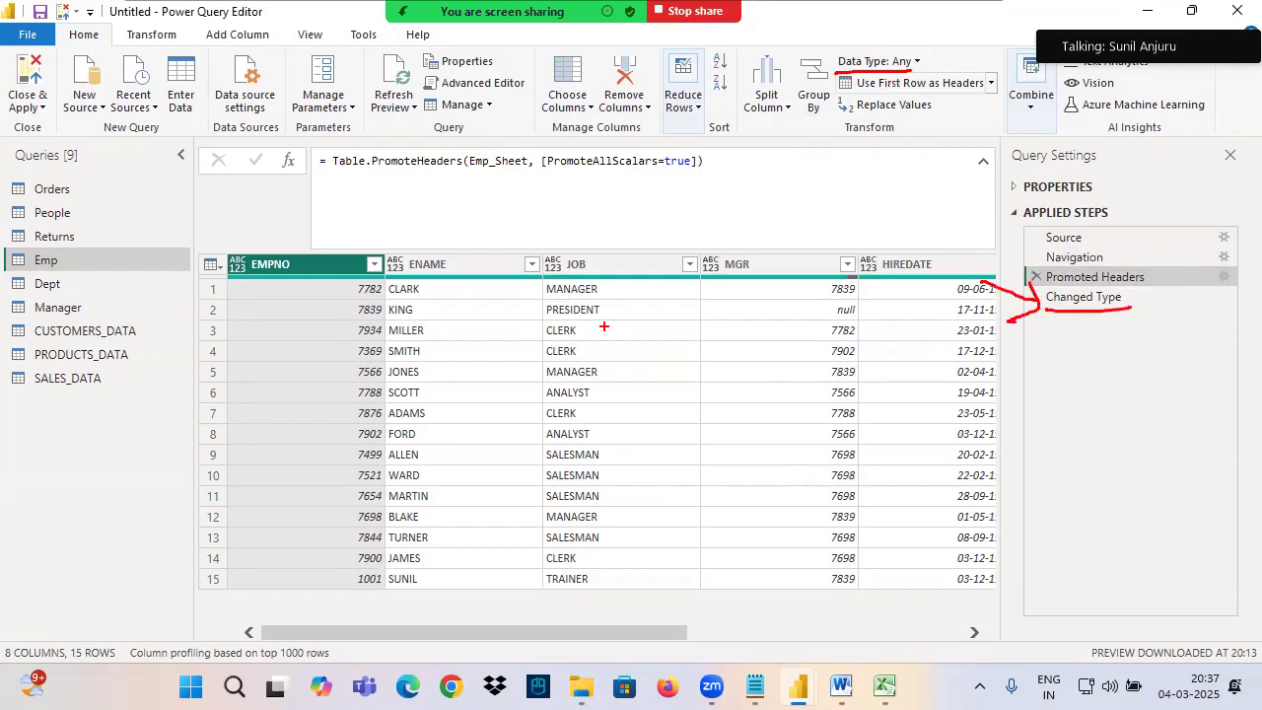
left_click_drag(269, 266, 265, 493)
left_click_drag(250, 403, 283, 477)
left_click_drag(323, 391, 271, 499)
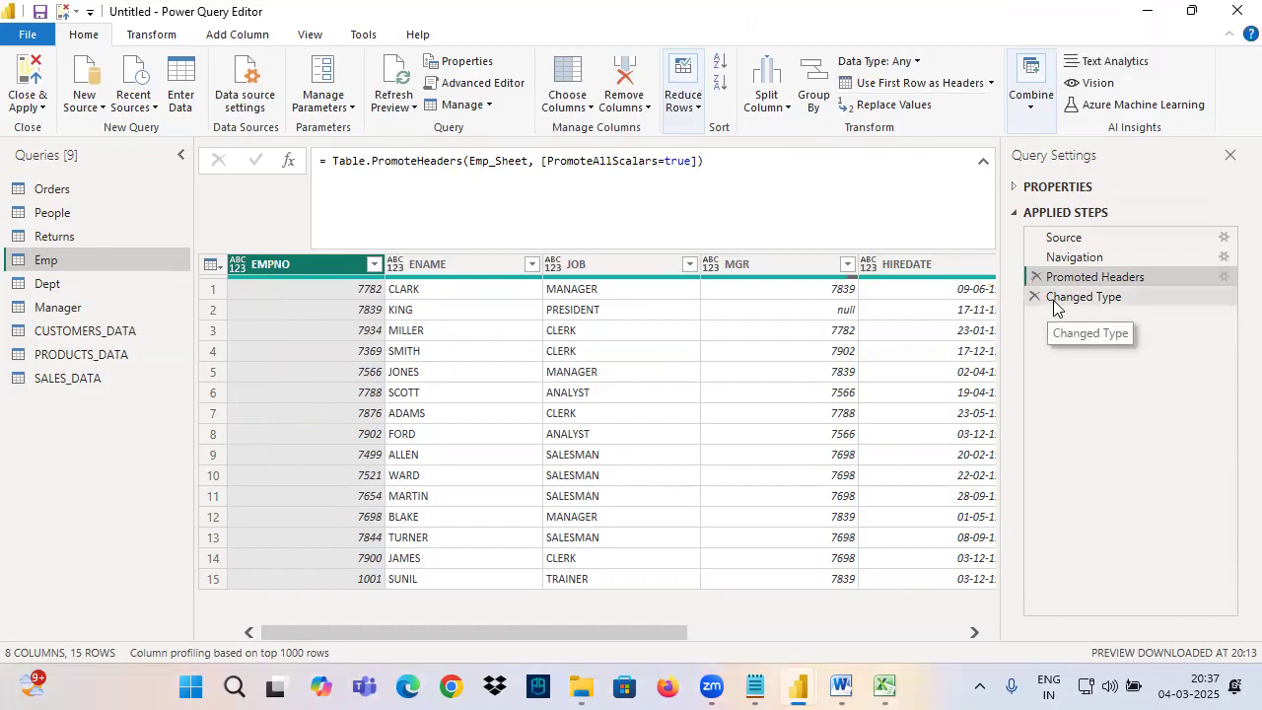
View the Emp query's Changed Type step and mark the data types of the EMPNO and ENAME columns.
left_click(1065, 296)
left_click_drag(237, 277, 317, 276)
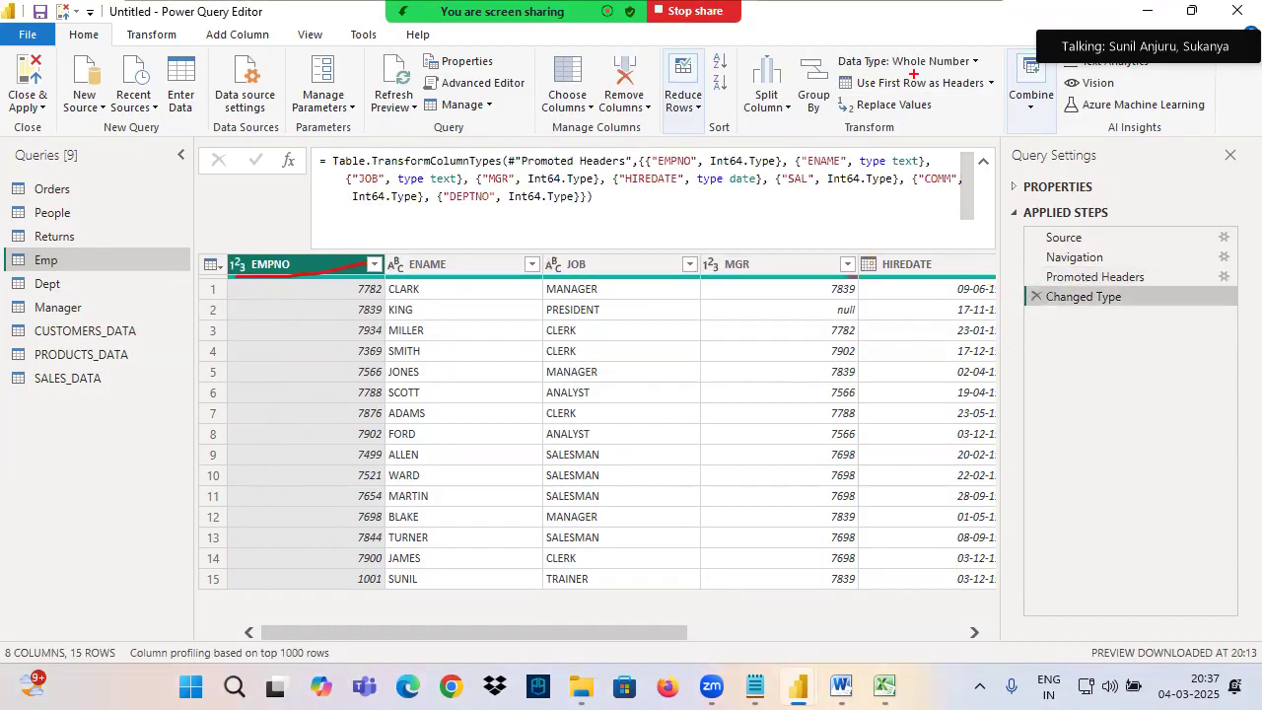
left_click(466, 268)
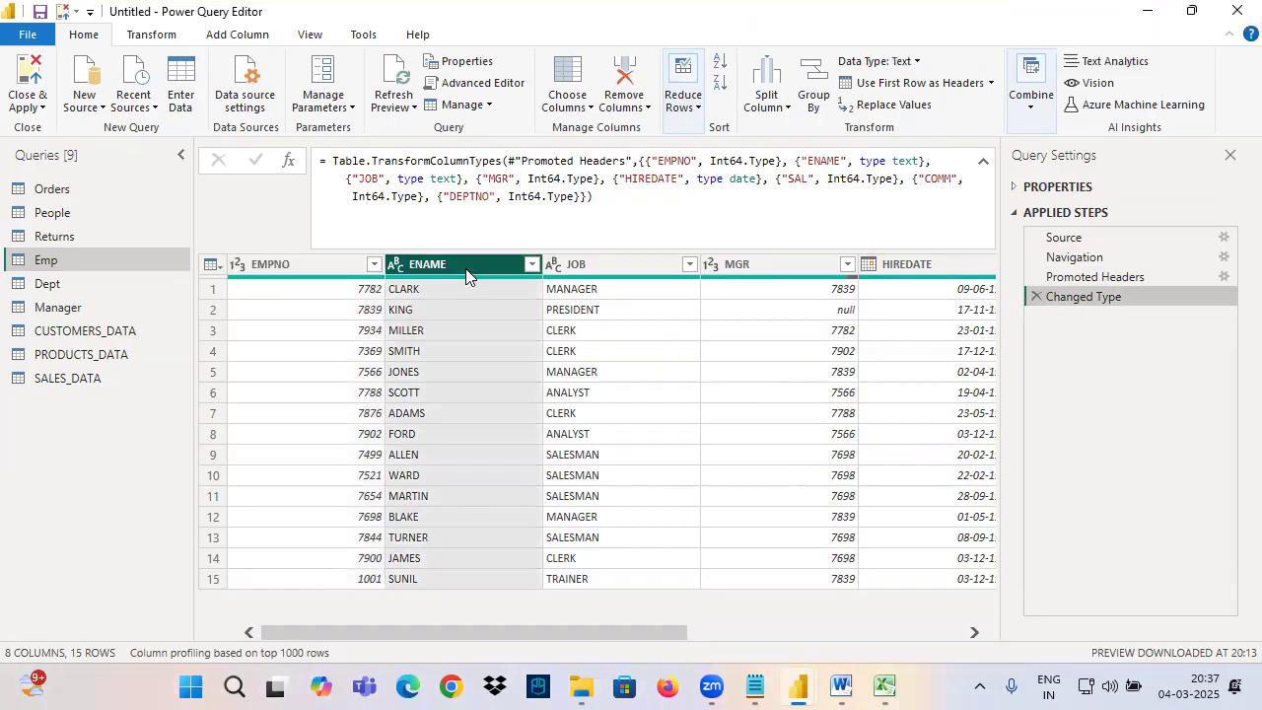
left_click_drag(874, 73, 953, 71)
left_click_drag(454, 282, 460, 554)
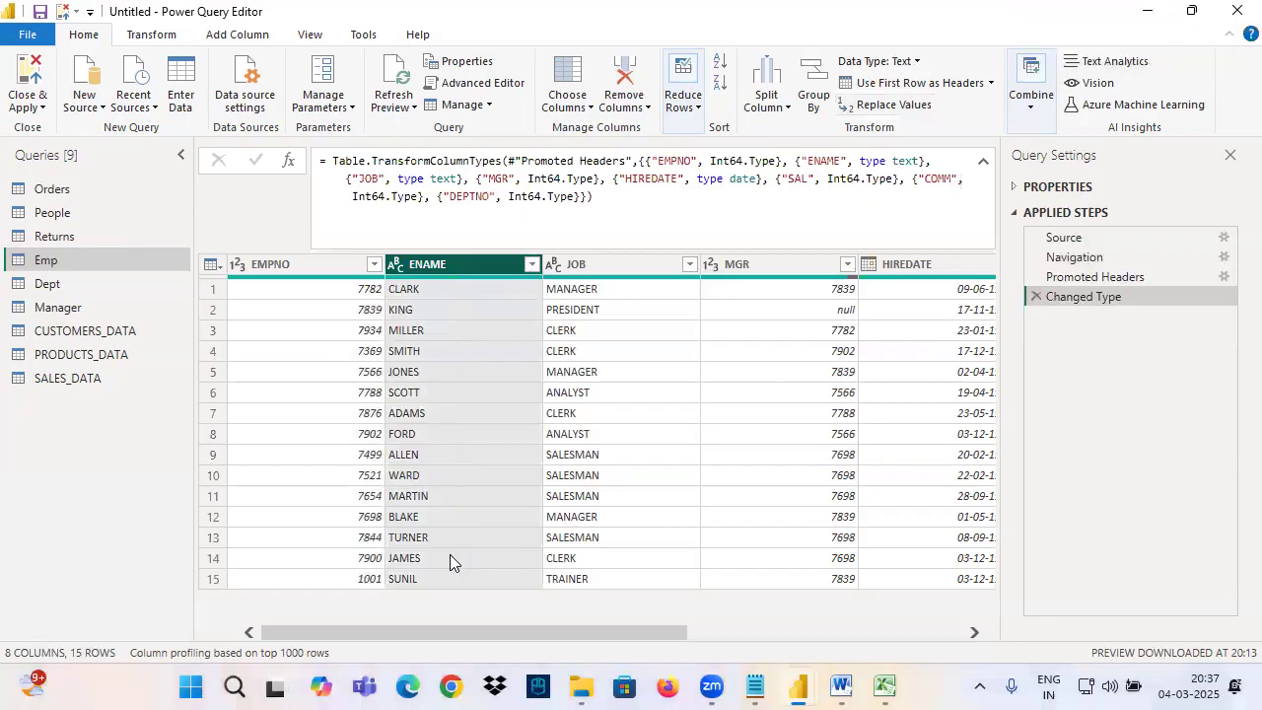
Open the People query, point an arrow at it in the query list, and clear the annotation.
left_click(75, 213)
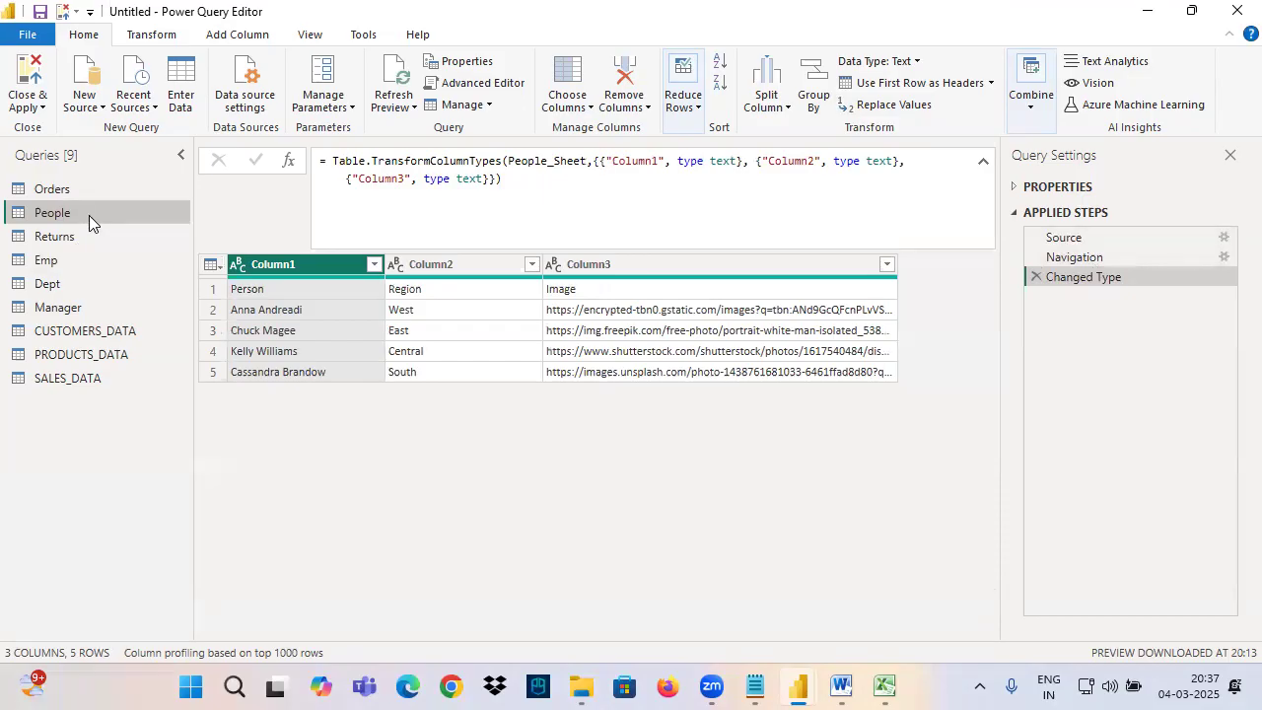
key("ctrl+2")
left_click_drag(78, 113, 95, 222)
mouse_move(101, 198)
left_mouse_down()
mouse_move(92, 227)
mouse_move(145, 215)
left_mouse_up()
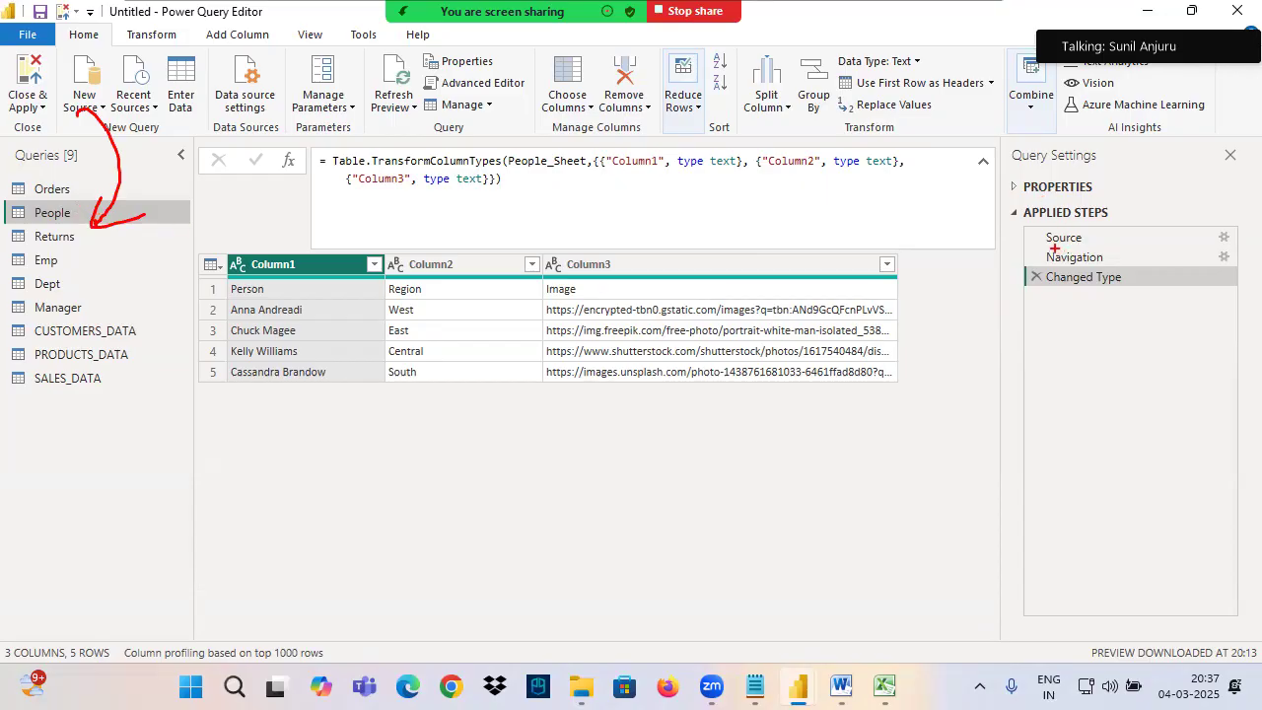
key("Escape")
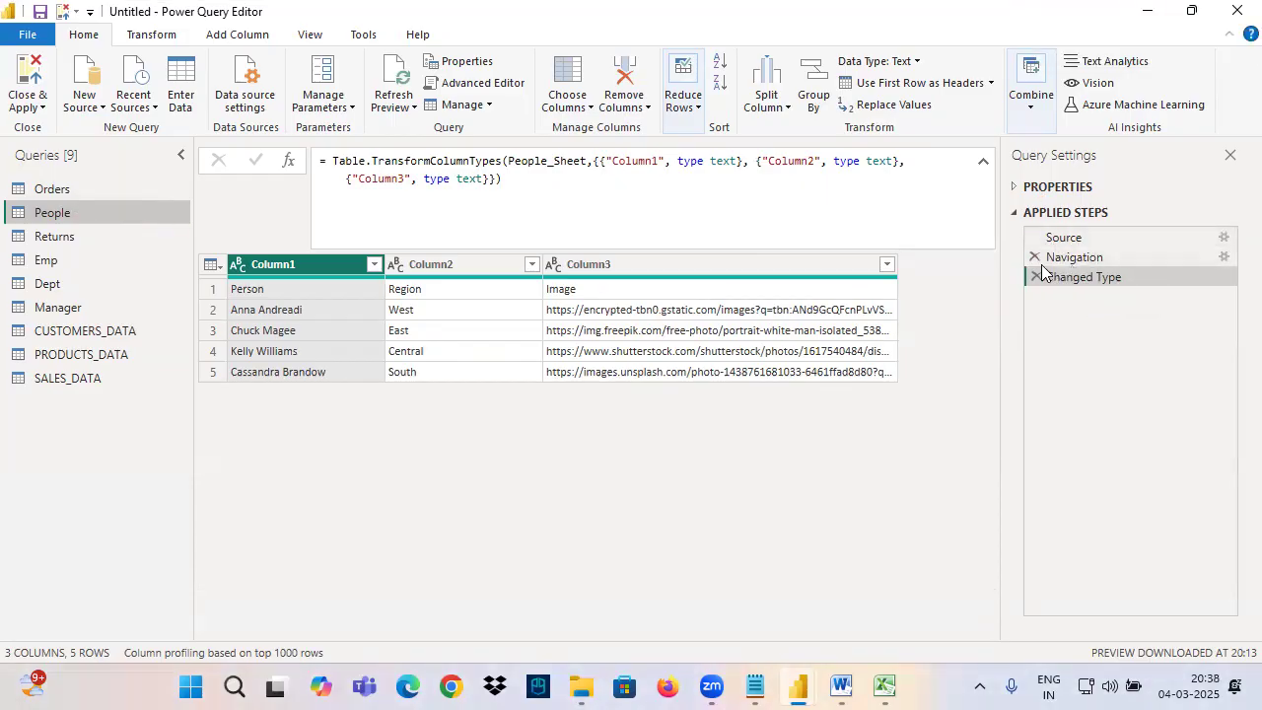
Mark the gap between Navigation and Changed Type in the People query's applied steps, and clear the annotation.
key("ctrl+2")
mouse_move(1015, 269)
left_mouse_down()
mouse_move(1134, 262)
mouse_move(1119, 281)
mouse_move(1141, 290)
mouse_move(1141, 272)
mouse_move(1171, 273)
left_mouse_up()
left_click_drag(1184, 246, 1187, 280)
left_click_drag(1166, 264, 1211, 263)
key("Escape")
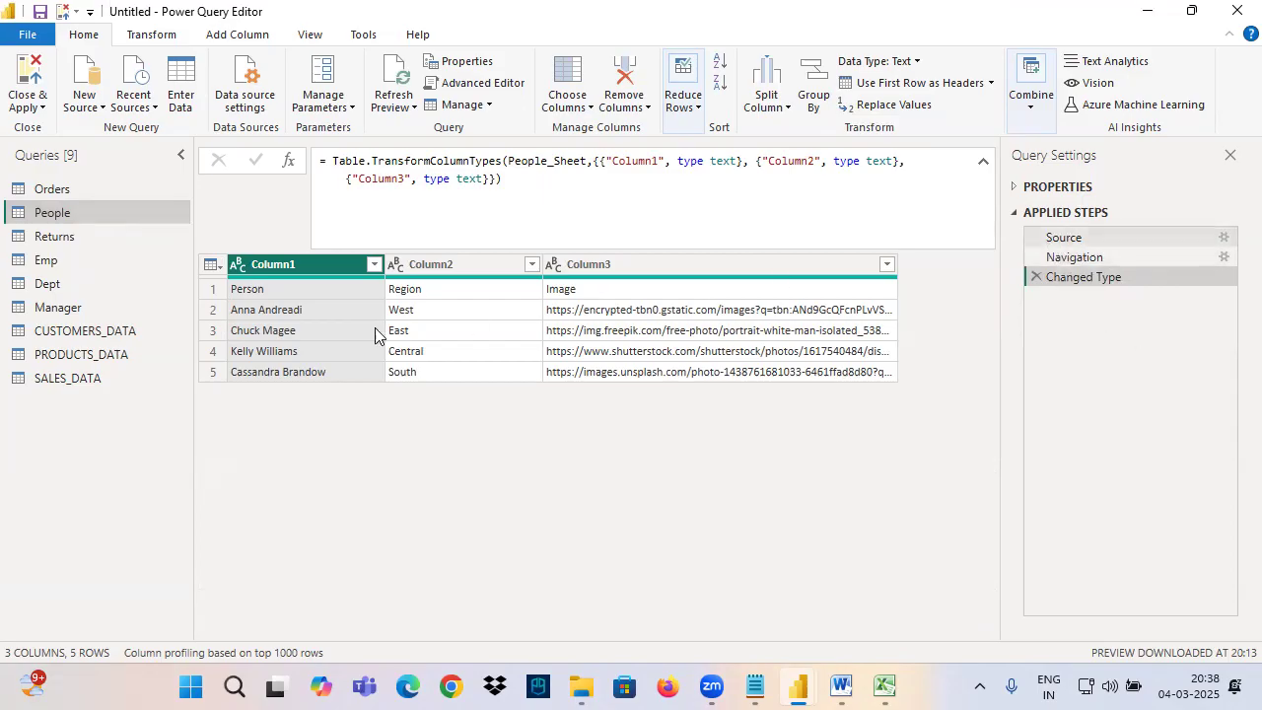
View the People query's Source step, underlining the query name and Excel.Workbook and boxing Sample - Superstore.xlsx in its formula.
left_click(1062, 238)
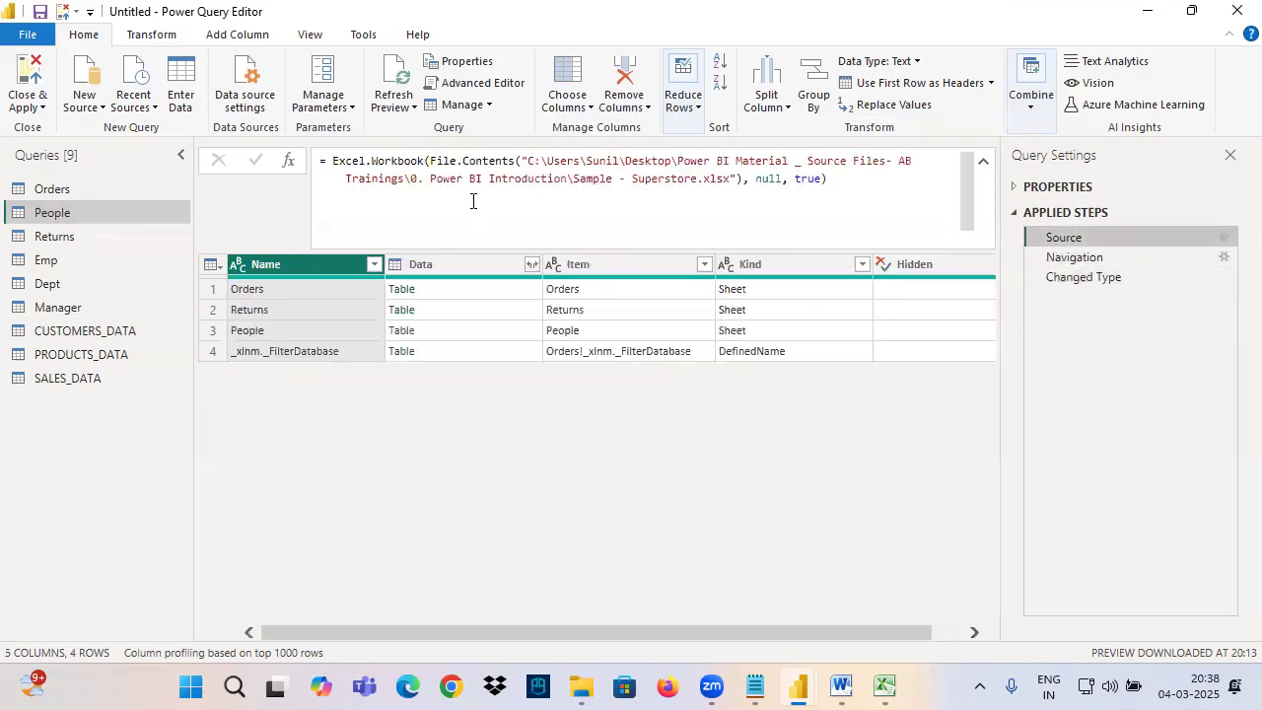
left_click_drag(17, 222, 106, 222)
left_click_drag(320, 169, 396, 170)
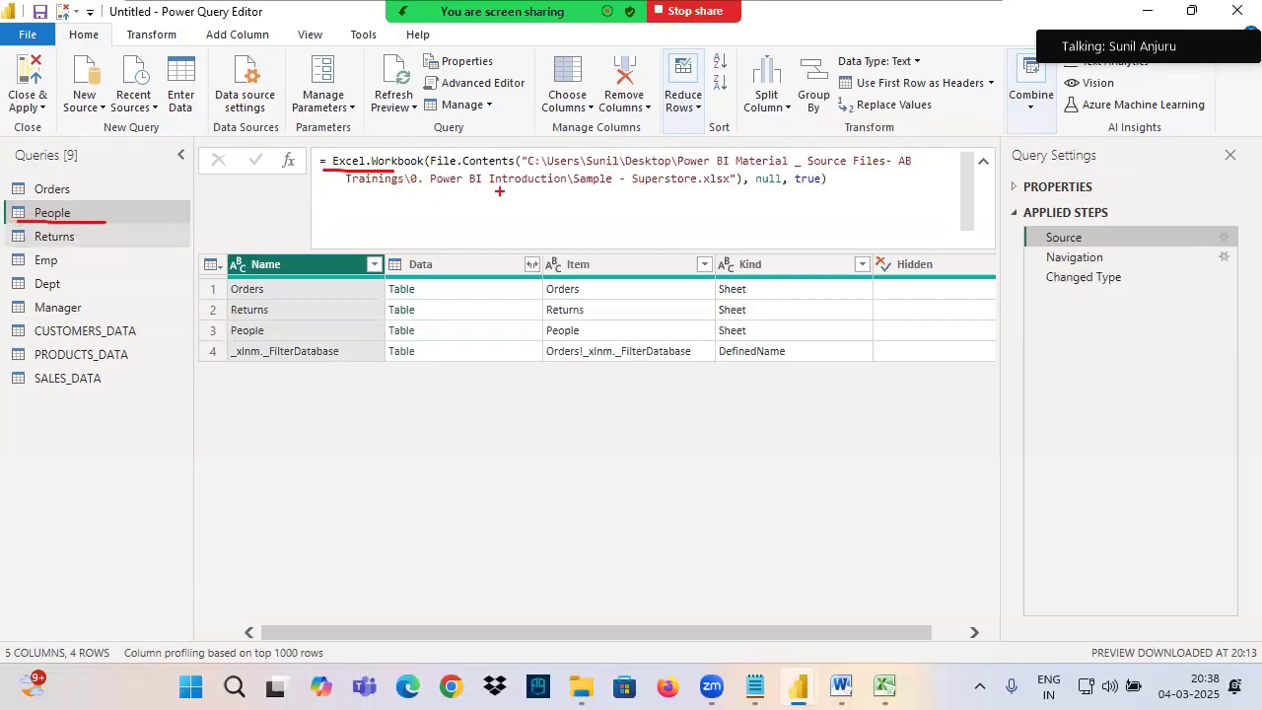
left_click_drag(584, 193, 773, 194)
left_click_drag(572, 169, 749, 187)
Underline Navigation in the People query's applied steps, view that step, underline "People" in its formula, and clear the annotation.
left_click_drag(1047, 266, 1120, 257)
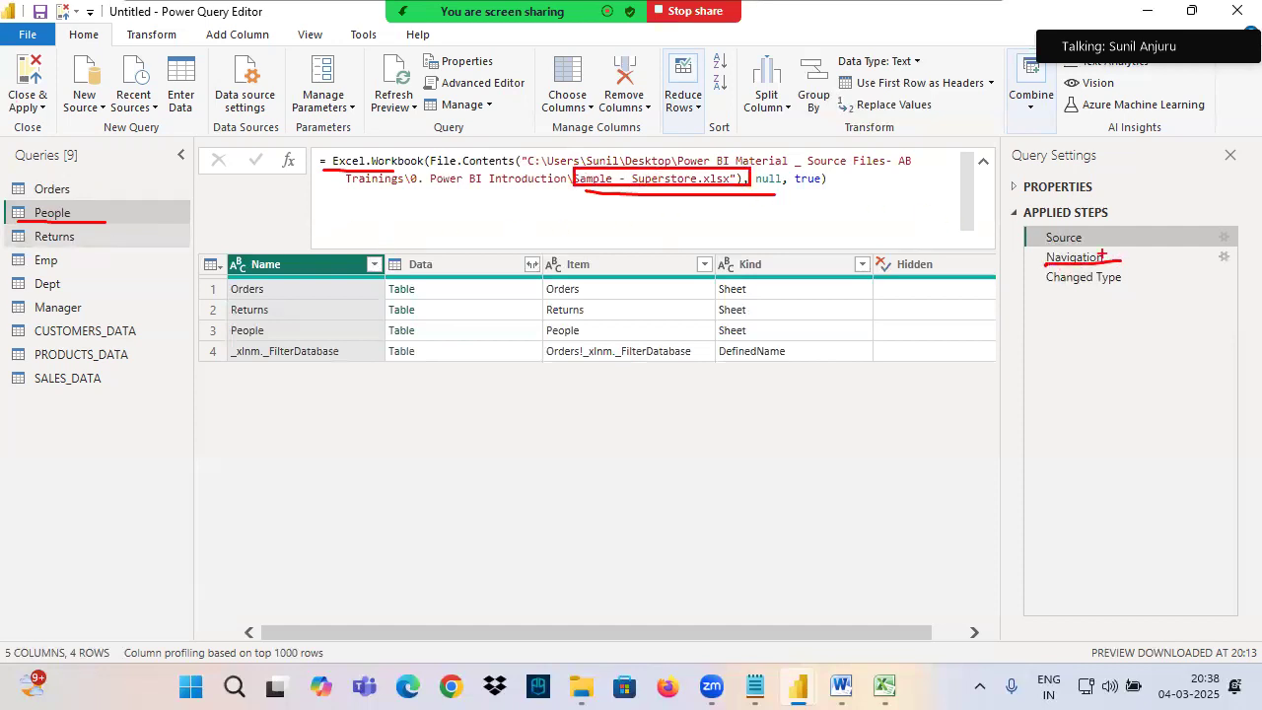
left_click(1074, 258)
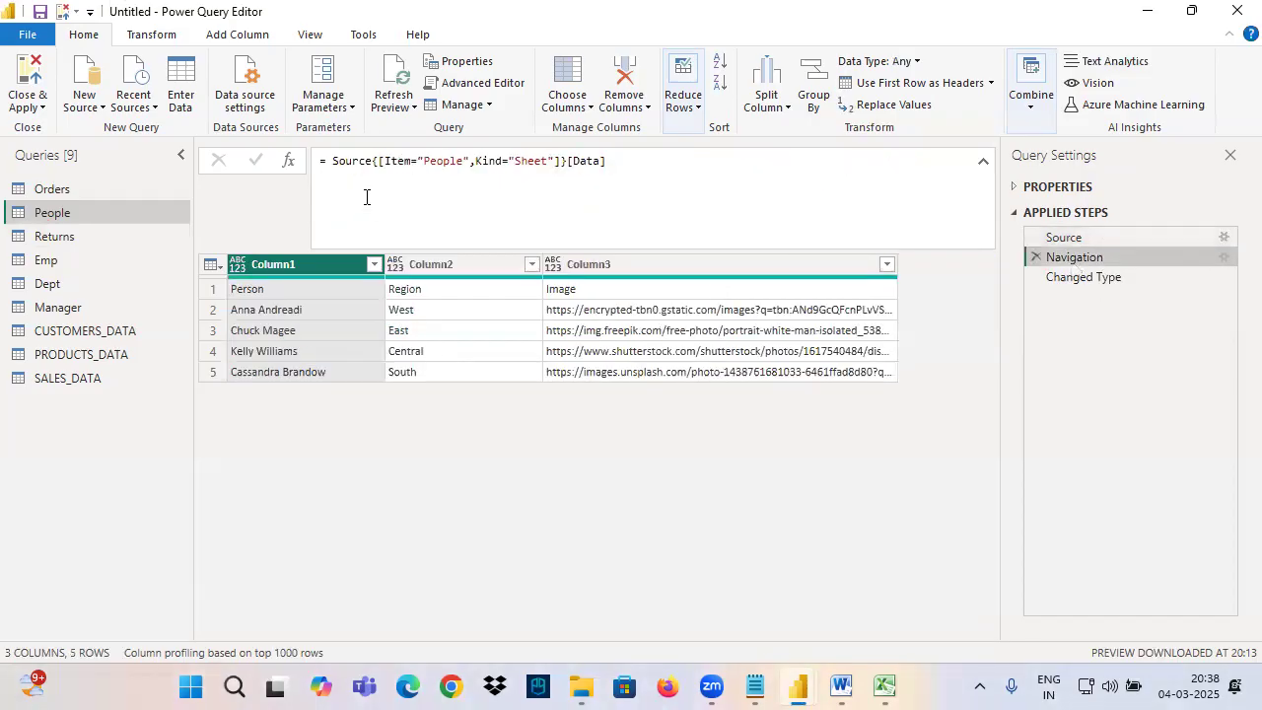
left_click_drag(425, 176, 477, 175)
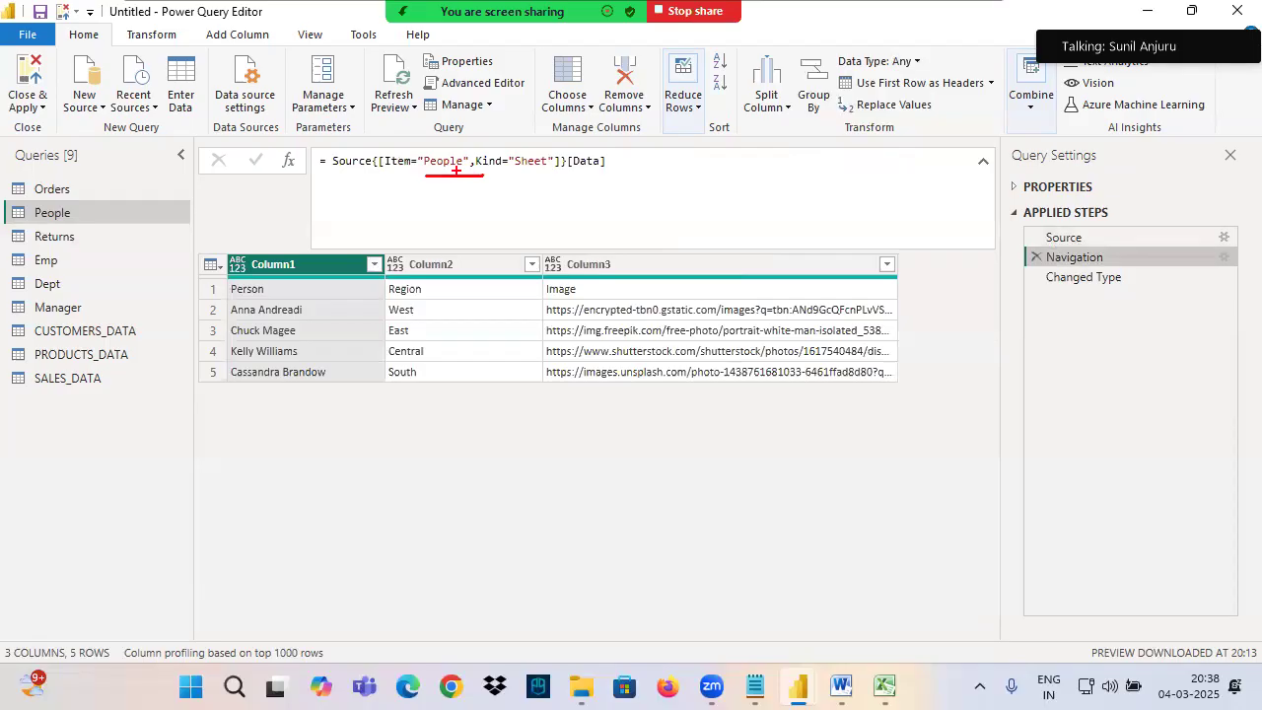
left_click(581, 59)
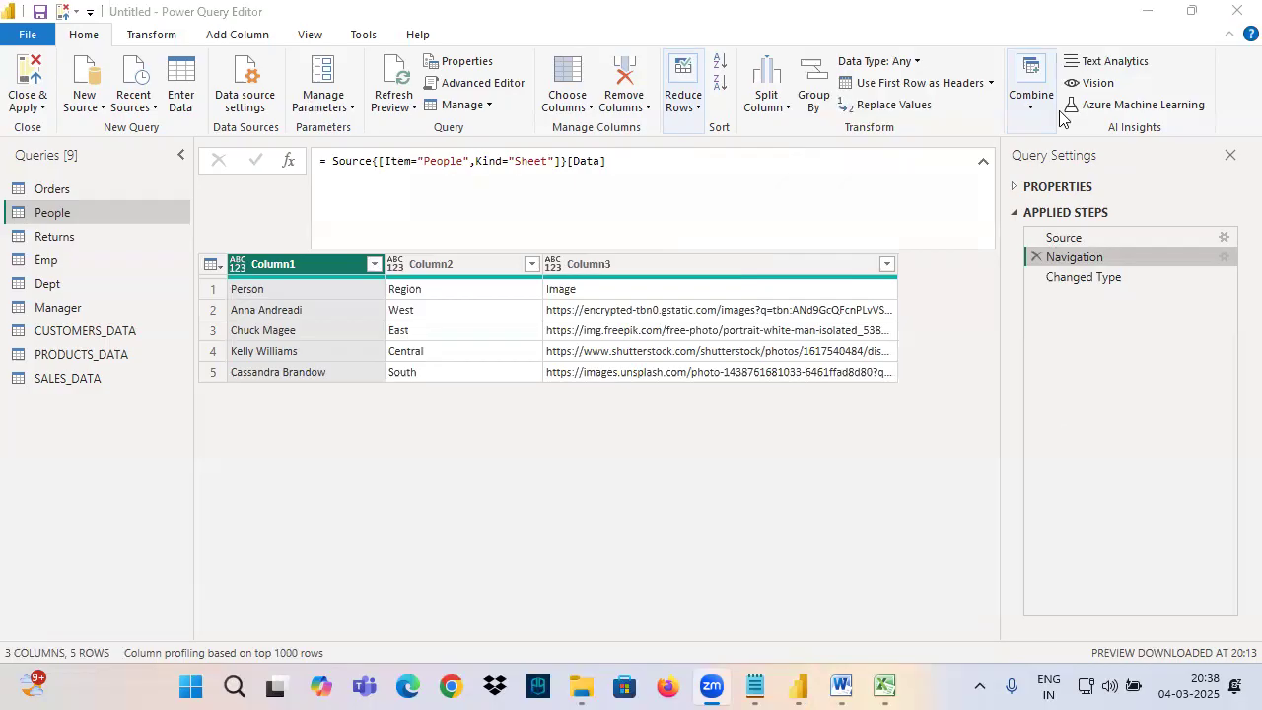
left_click(1062, 252)
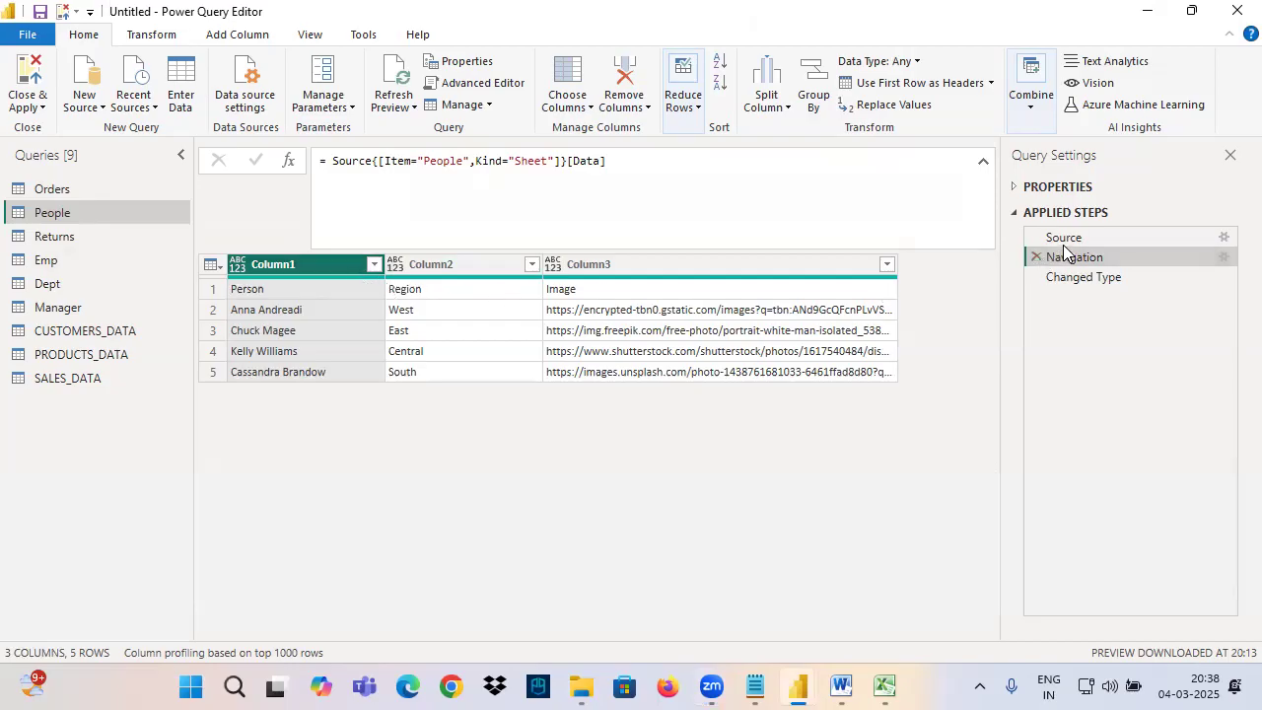
Draw an arrow from "People" to "Sheet" in the Navigation formula and underline the part from "Sheet" to [Data].
key("ctrl+2")
mouse_move(421, 175)
left_mouse_down()
mouse_move(449, 175)
mouse_move(443, 235)
mouse_move(540, 172)
left_mouse_up()
mouse_move(542, 174)
left_mouse_down()
mouse_move(511, 174)
mouse_move(532, 212)
left_mouse_up()
left_click_drag(515, 182, 592, 177)
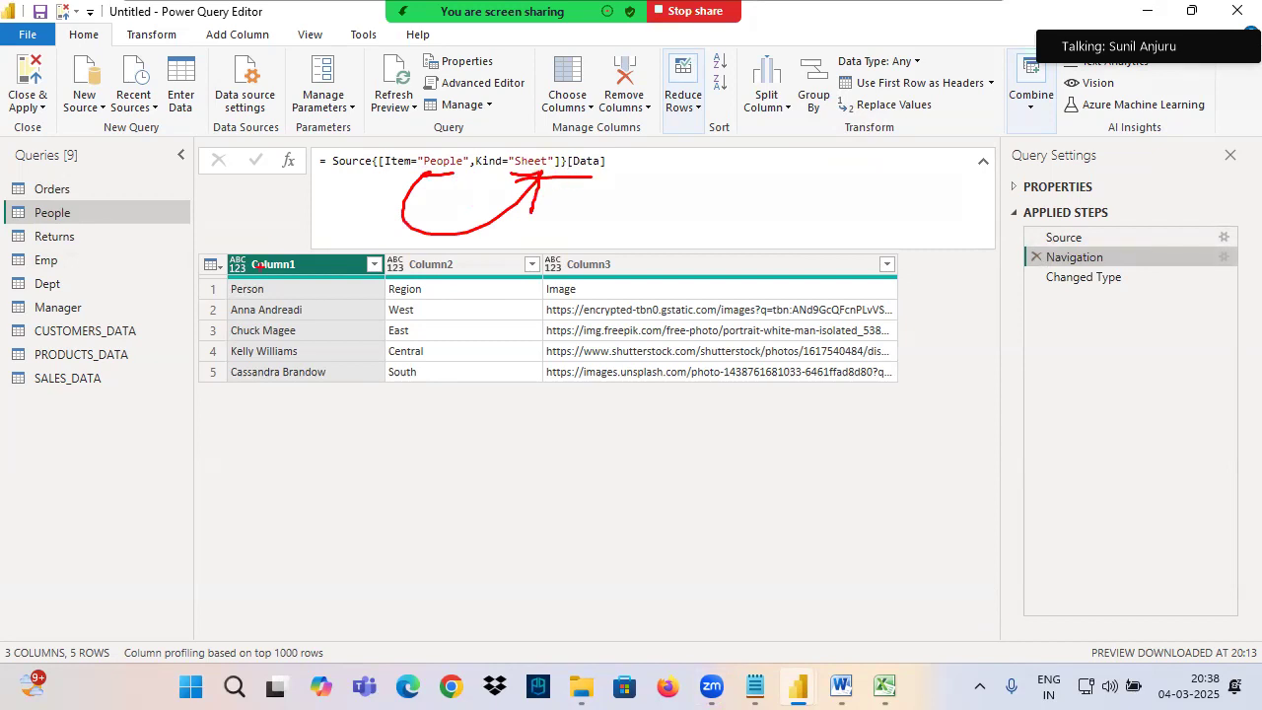
Point an arrow at Navigation and box the generic column headers, the Person, Region and Image cells, and the values beneath them.
left_click_drag(224, 256, 901, 274)
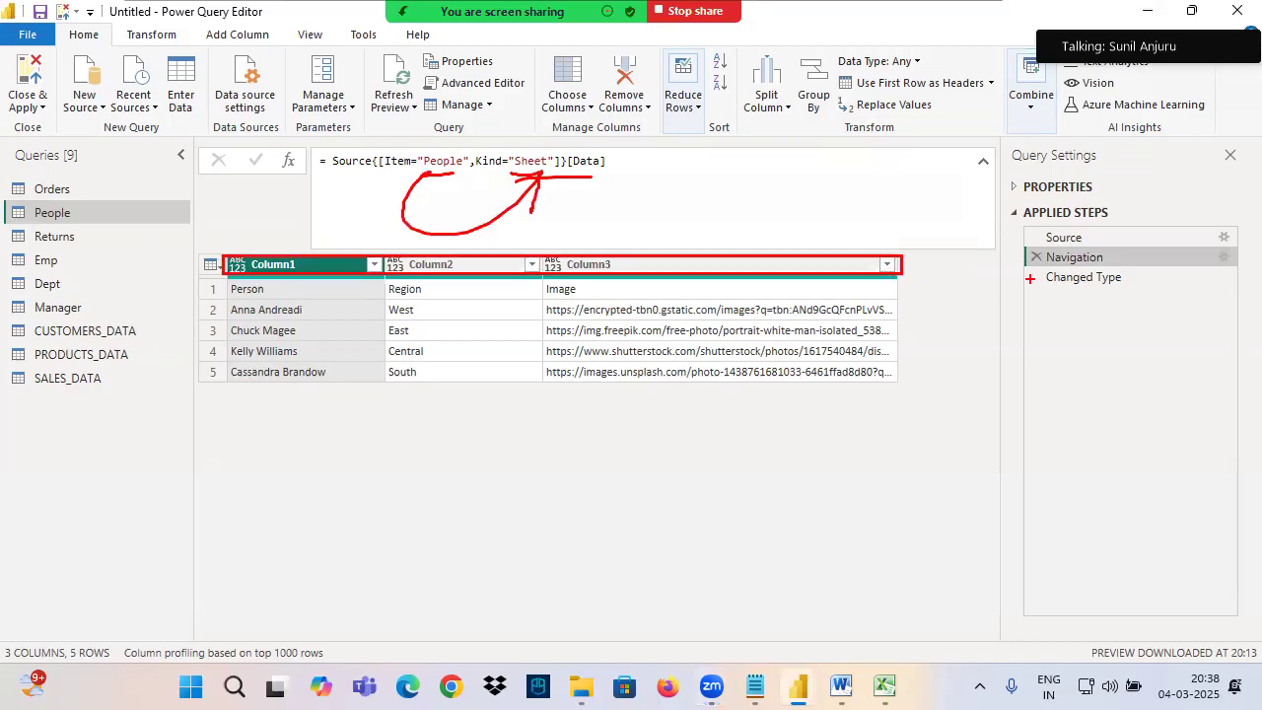
mouse_move(993, 270)
left_mouse_down()
mouse_move(1069, 267)
mouse_move(1040, 304)
left_mouse_up()
left_click_drag(213, 281, 308, 295)
mouse_move(230, 300)
left_mouse_down()
mouse_move(268, 353)
mouse_move(362, 391)
left_mouse_up()
mouse_move(383, 277)
left_mouse_down()
mouse_move(445, 302)
mouse_move(425, 335)
mouse_move(493, 413)
left_mouse_up()
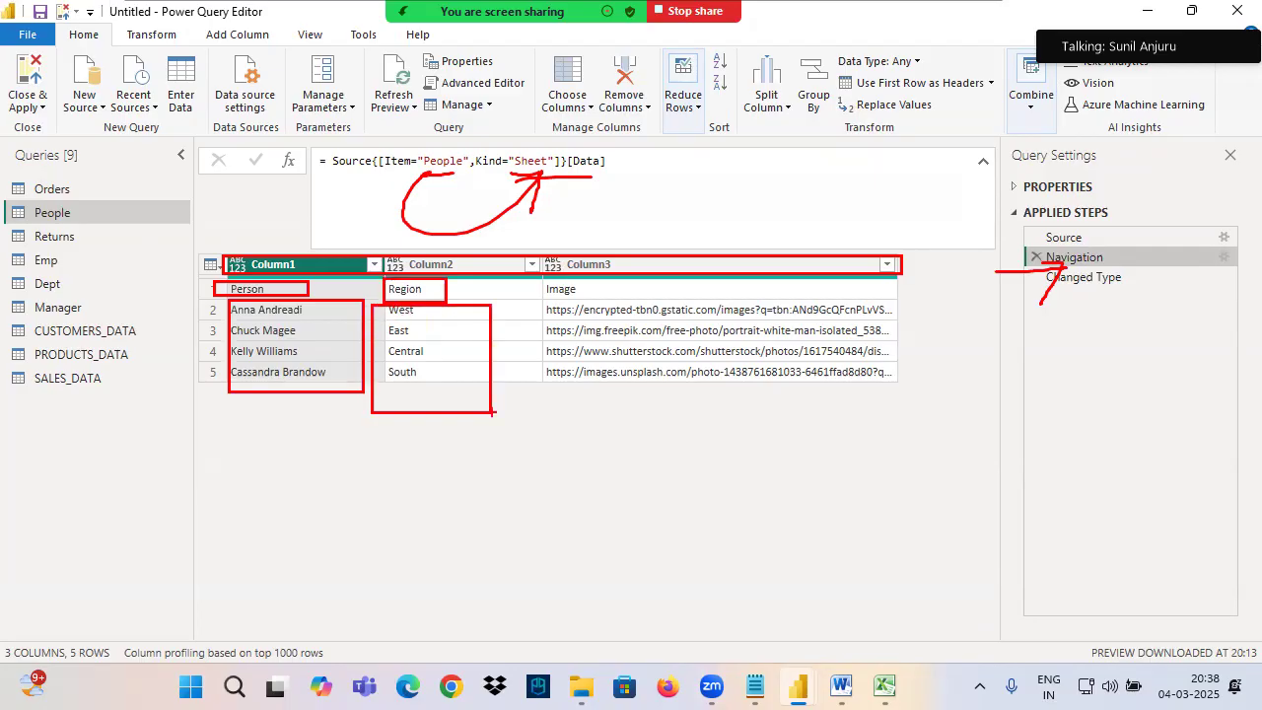
left_click_drag(533, 279, 636, 301)
mouse_move(538, 305)
left_mouse_down()
mouse_move(828, 382)
mouse_move(901, 385)
left_mouse_up()
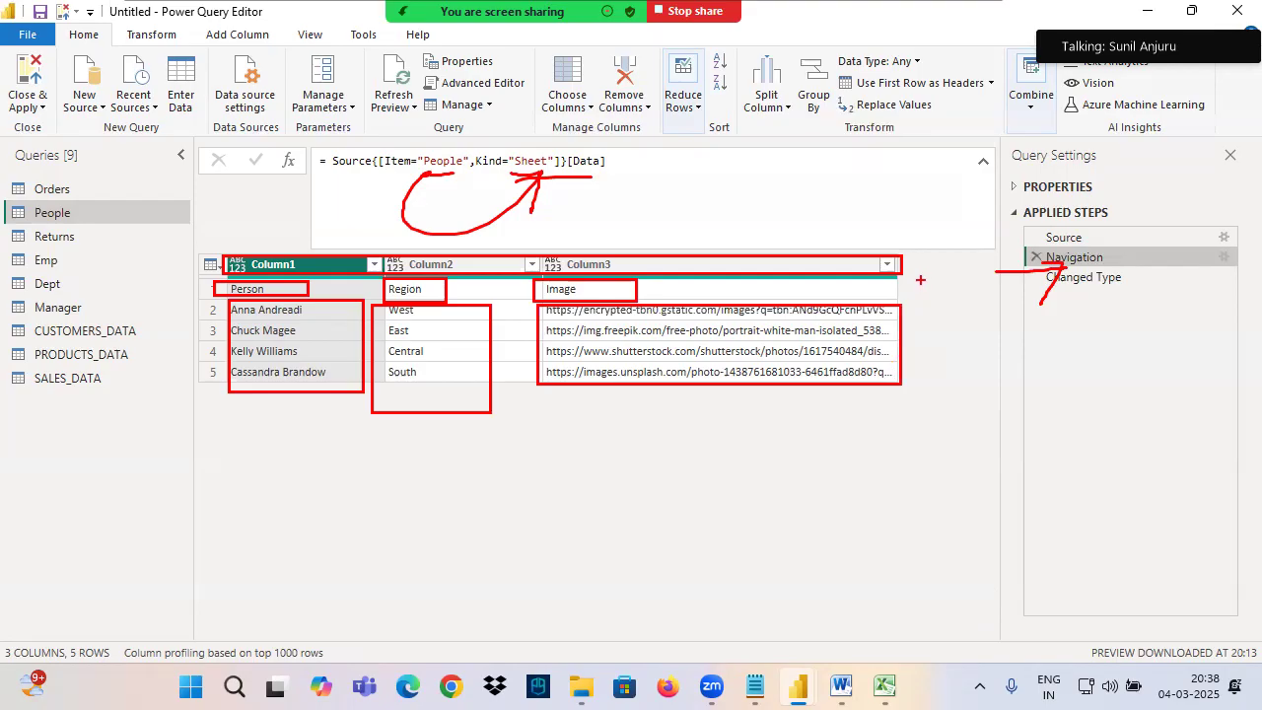
Handwrite ABC above 1, 2, 3, 4 beside the table, circle ABC, underline the first row, and clear the annotations.
left_click_drag(914, 283, 940, 294)
mouse_move(940, 275)
left_mouse_down()
mouse_move(955, 284)
mouse_move(944, 293)
left_mouse_up()
mouse_move(988, 276)
left_mouse_down()
mouse_move(976, 286)
mouse_move(1003, 301)
left_mouse_up()
mouse_move(918, 336)
left_mouse_down()
mouse_move(938, 347)
mouse_move(919, 380)
mouse_move(949, 404)
left_mouse_up()
left_click_drag(950, 396, 941, 462)
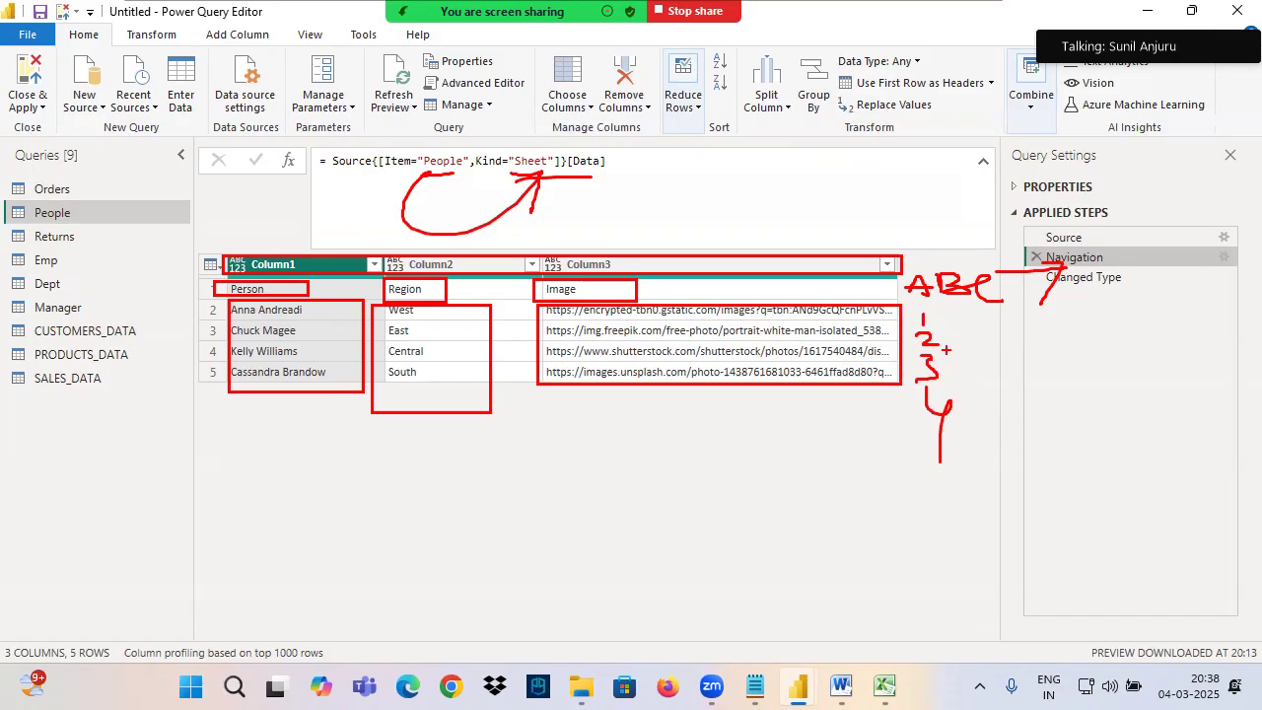
mouse_move(902, 295)
left_mouse_down()
mouse_move(975, 296)
mouse_move(870, 275)
mouse_move(980, 269)
left_mouse_up()
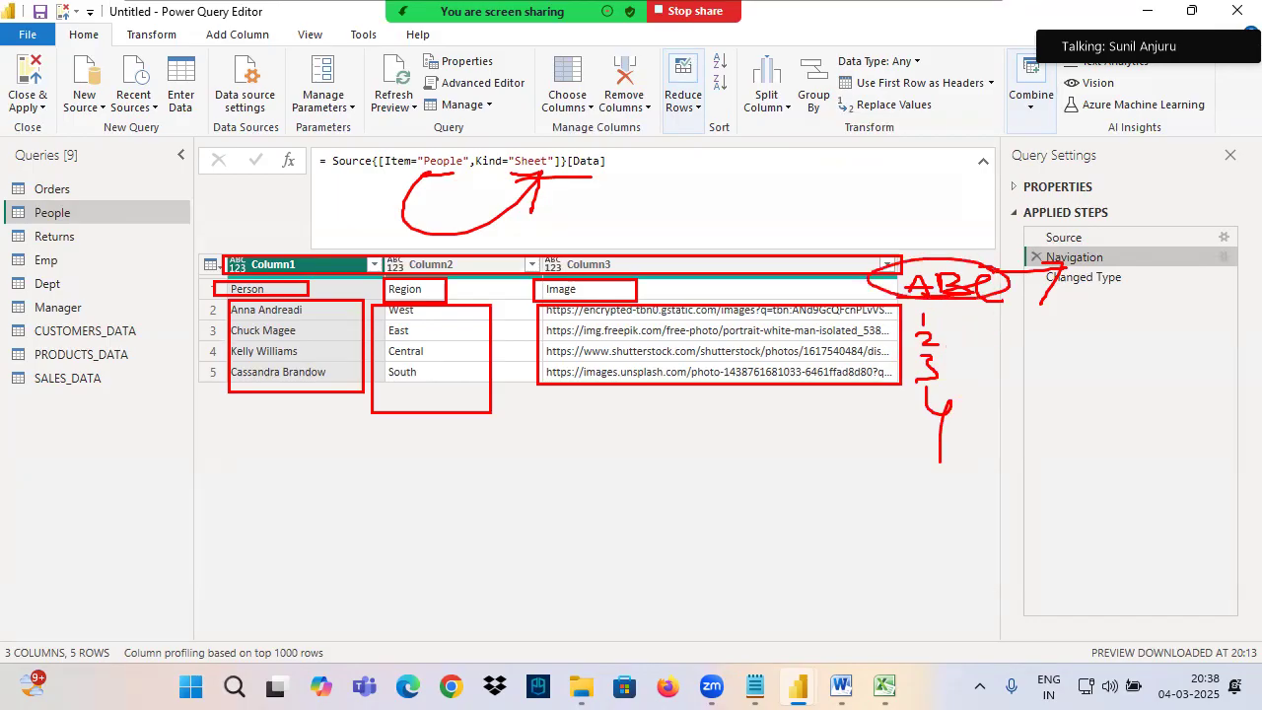
left_click_drag(242, 298, 966, 300)
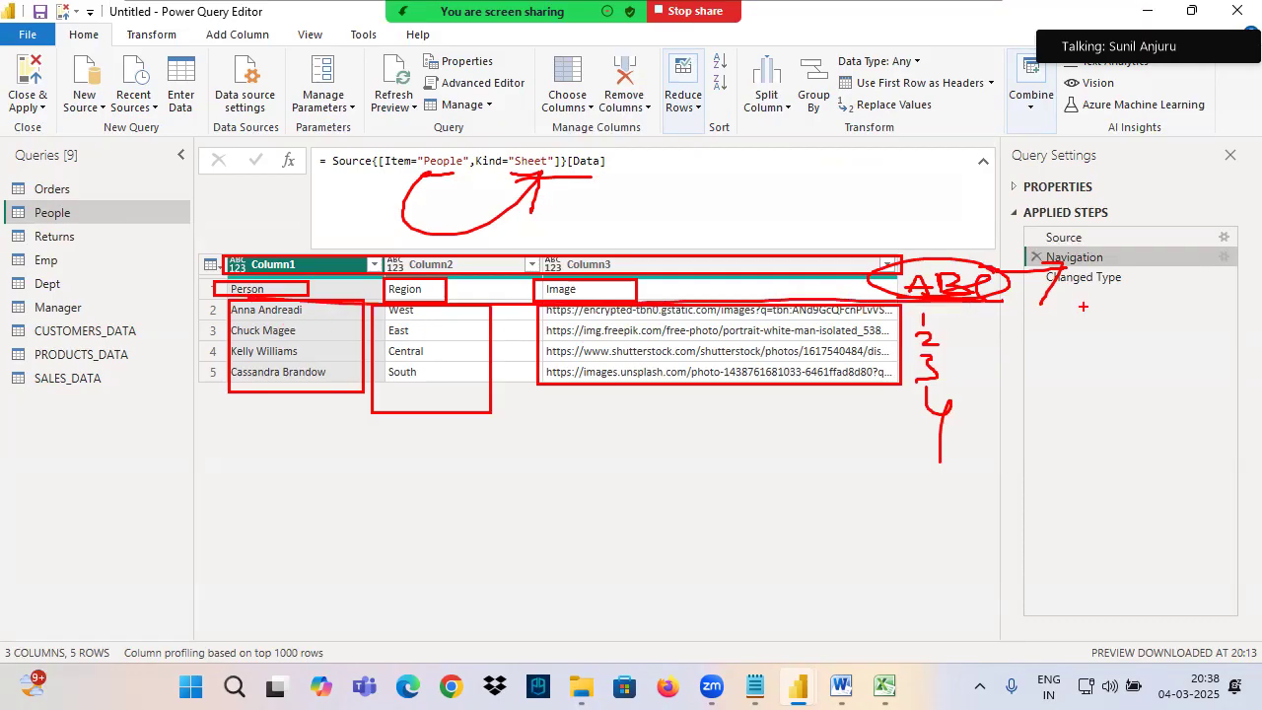
key("Escape")
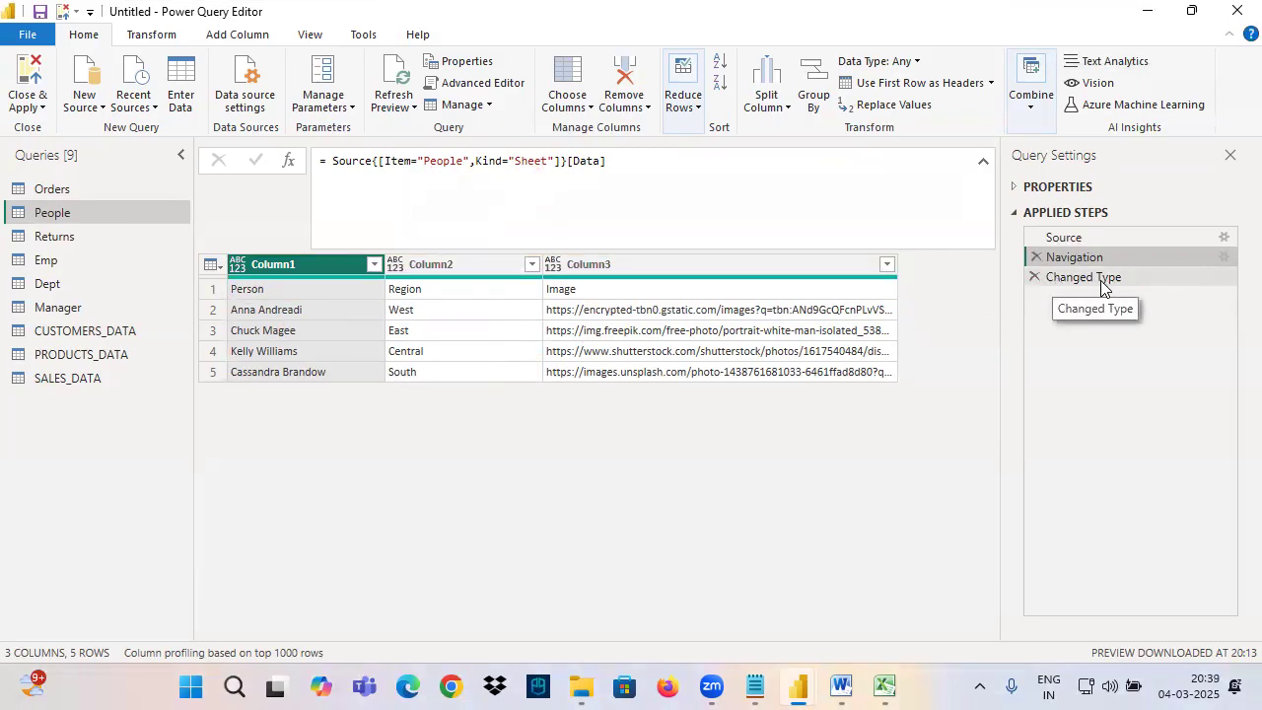
Delete the Changed Type step from the People query.
left_click(1029, 281)
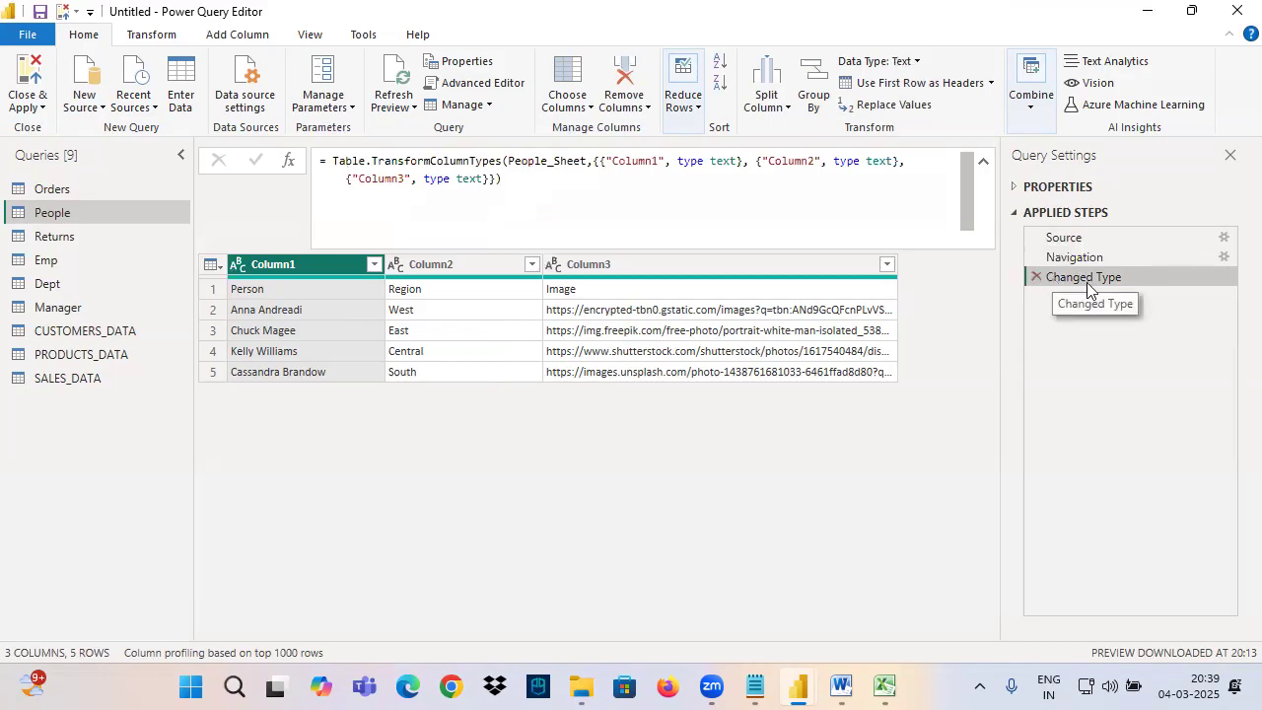
left_click(1037, 279)
Box and underline Person, Region and Image in the first row, link them by arrow to the column headers, and clear the annotations.
key("ctrl+2")
mouse_move(227, 280)
left_mouse_down()
mouse_move(676, 318)
mouse_move(641, 258)
mouse_move(681, 278)
left_mouse_up()
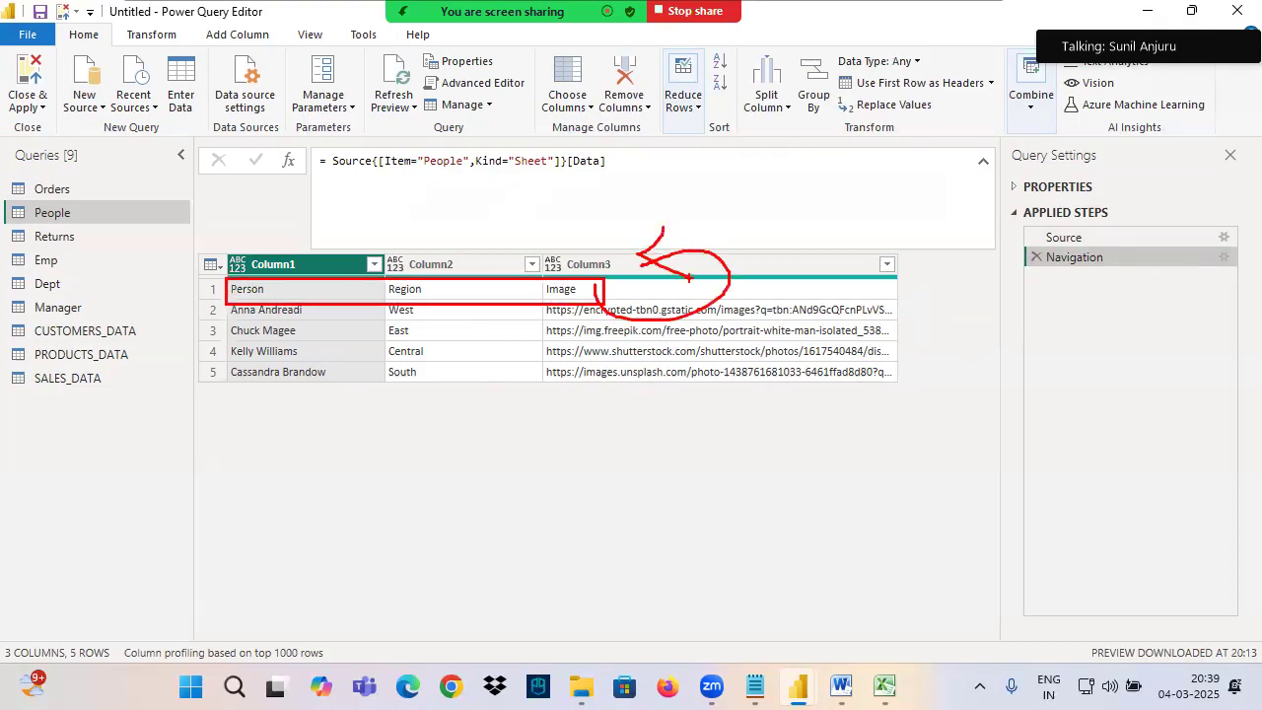
left_click_drag(230, 298, 329, 298)
left_click_drag(371, 299, 657, 302)
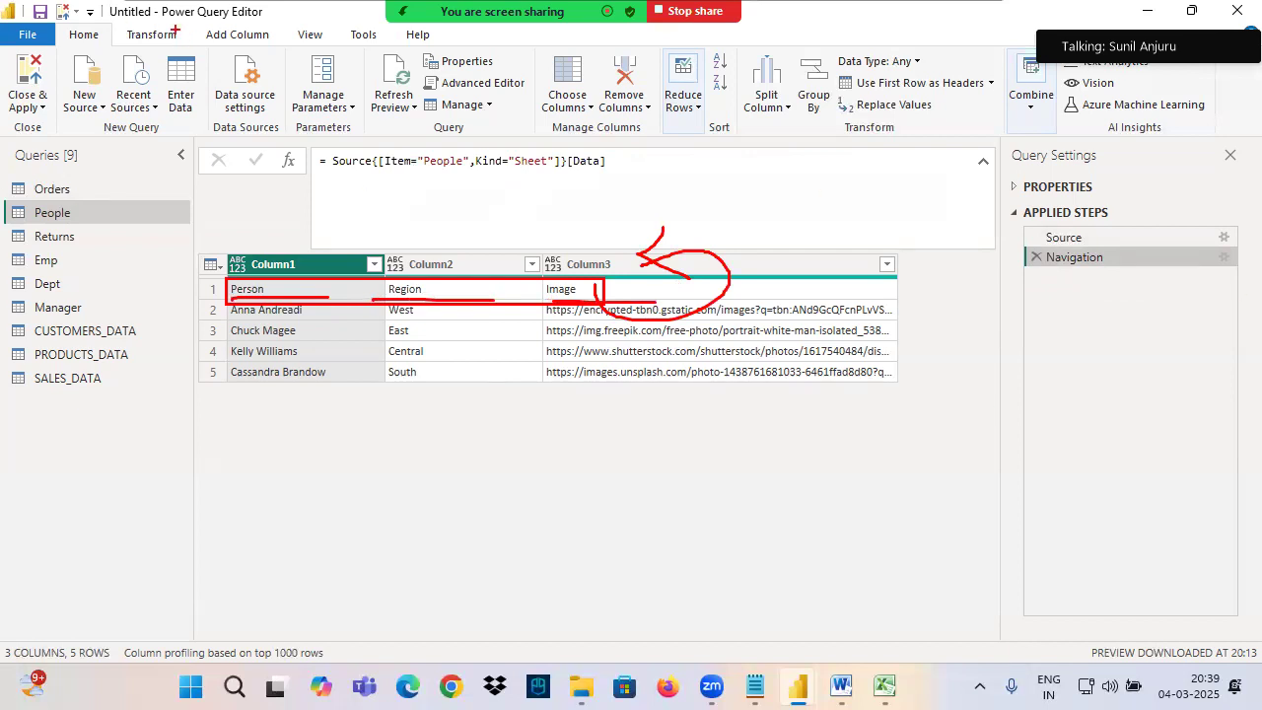
key("Escape")
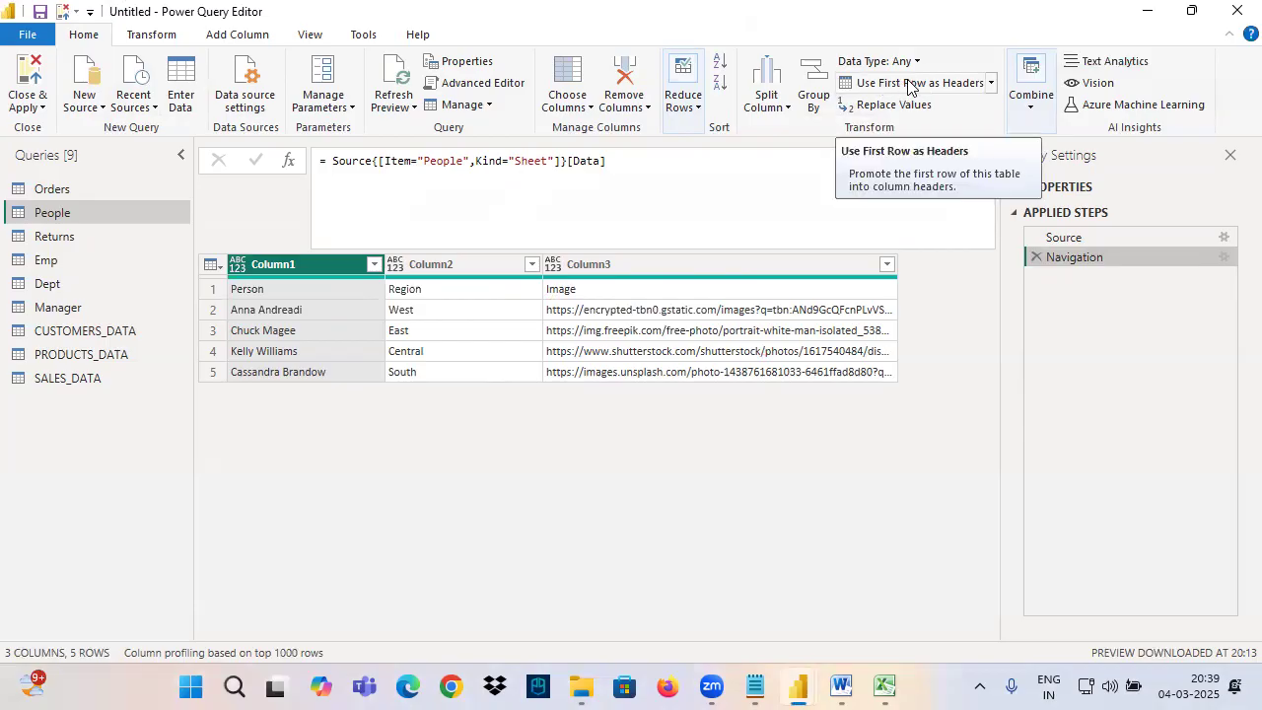
Mark Use First Row as Headers, promote the People query's first row to column headers, and view the Promoted Headers step.
key("ctrl+2")
left_click_drag(838, 74, 999, 90)
left_click_drag(419, 289, 480, 248)
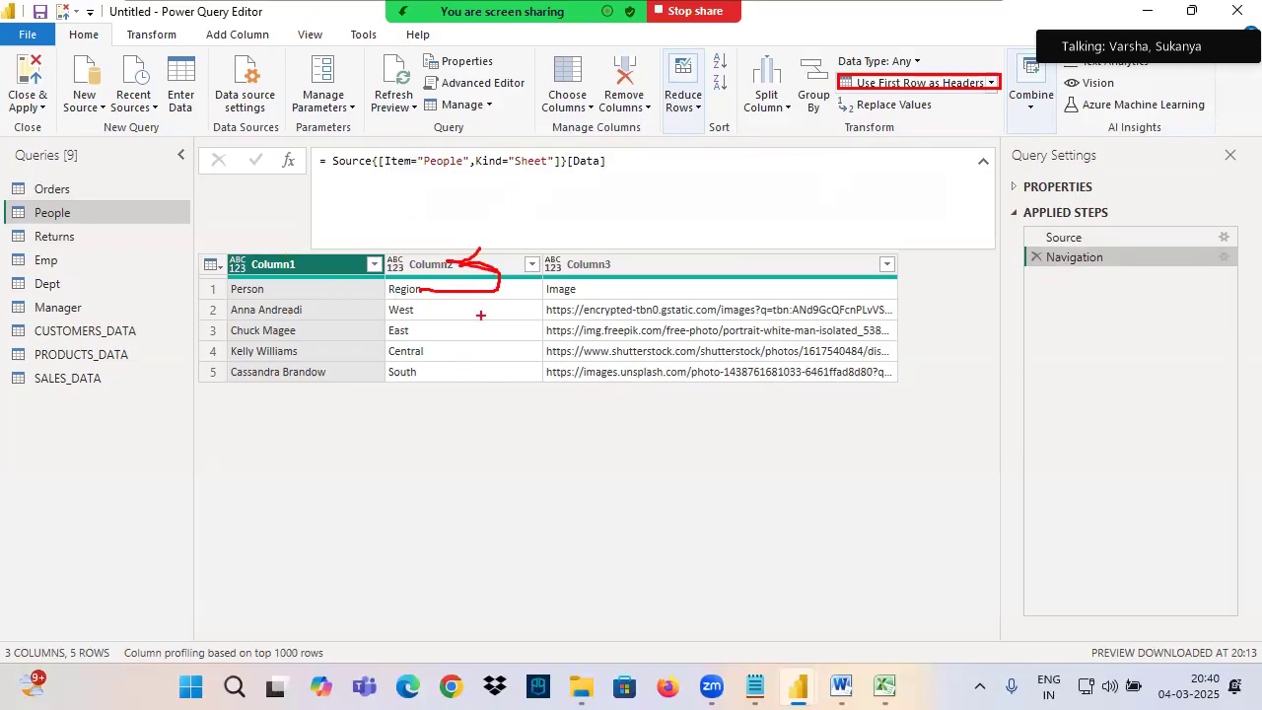
left_click(907, 83)
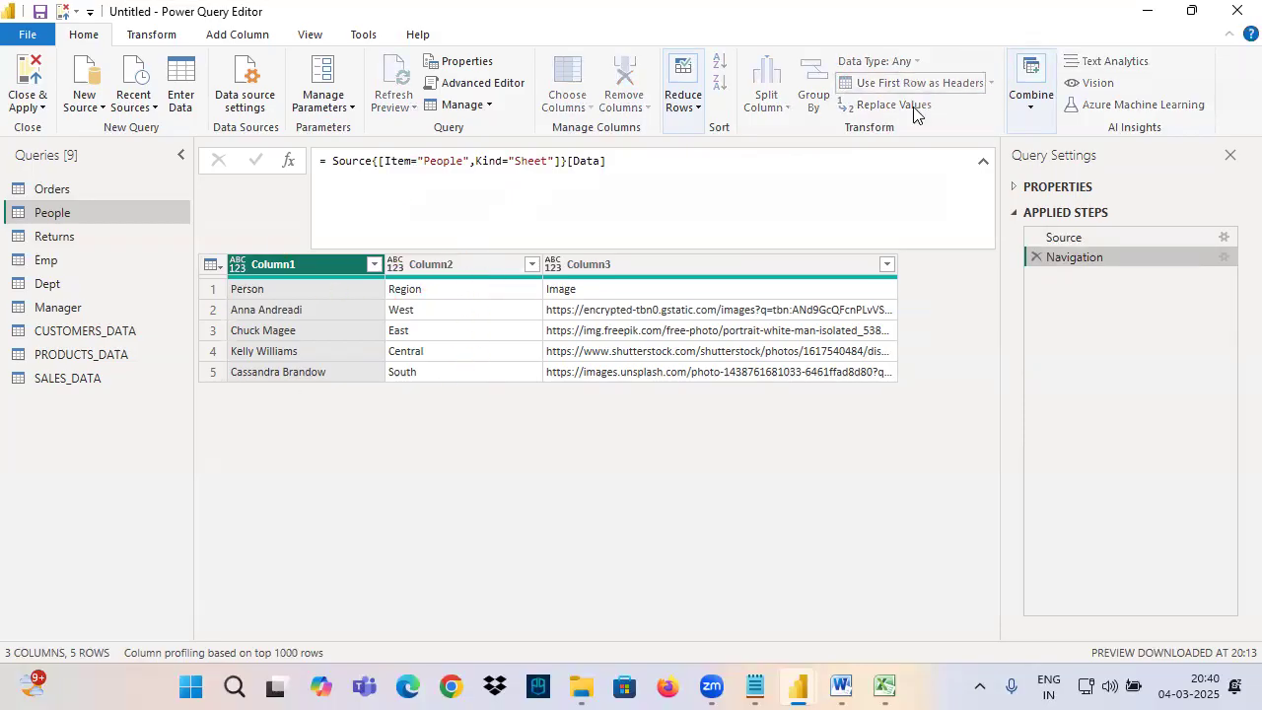
left_click(1079, 278)
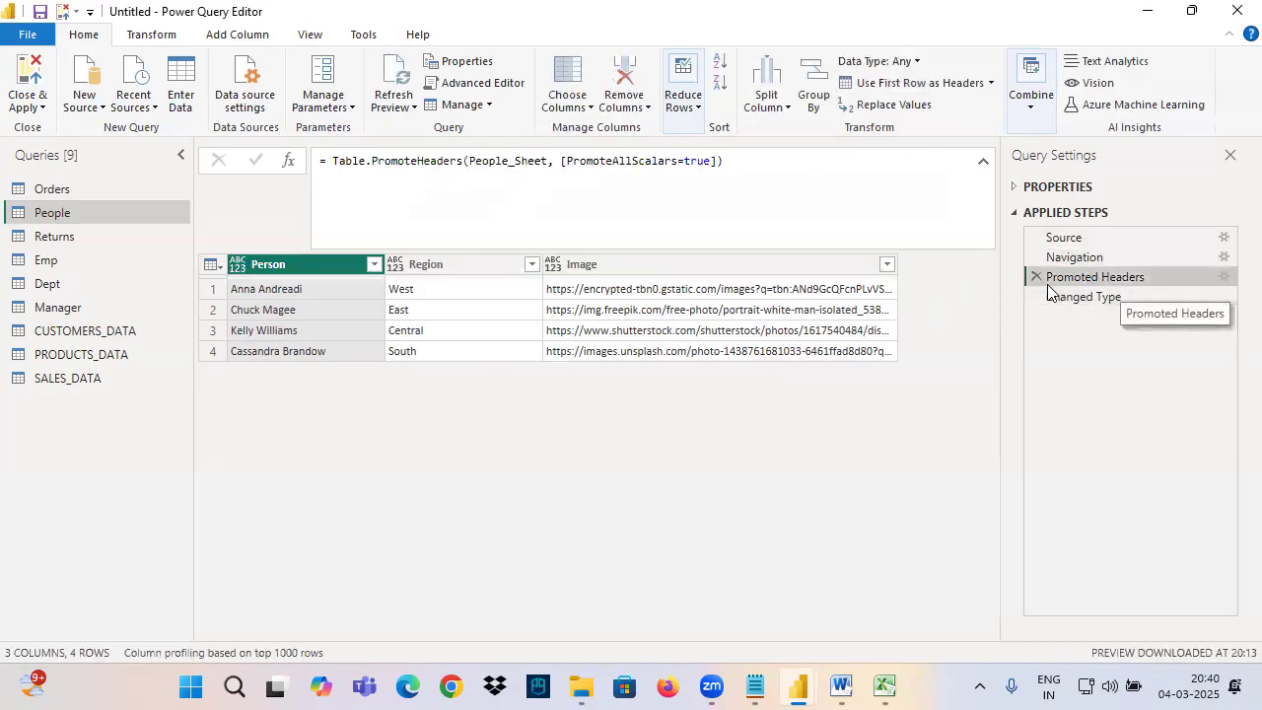
Mark the Promoted Headers and Changed Type steps of the People query with boxes, arrows and underlines, and clear the annotations.
left_click_drag(1024, 270, 1184, 287)
left_click_drag(1148, 206, 1147, 262)
mouse_move(1047, 315)
left_mouse_down()
mouse_move(1134, 315)
mouse_move(1138, 285)
mouse_move(1045, 316)
mouse_move(1170, 312)
left_mouse_up()
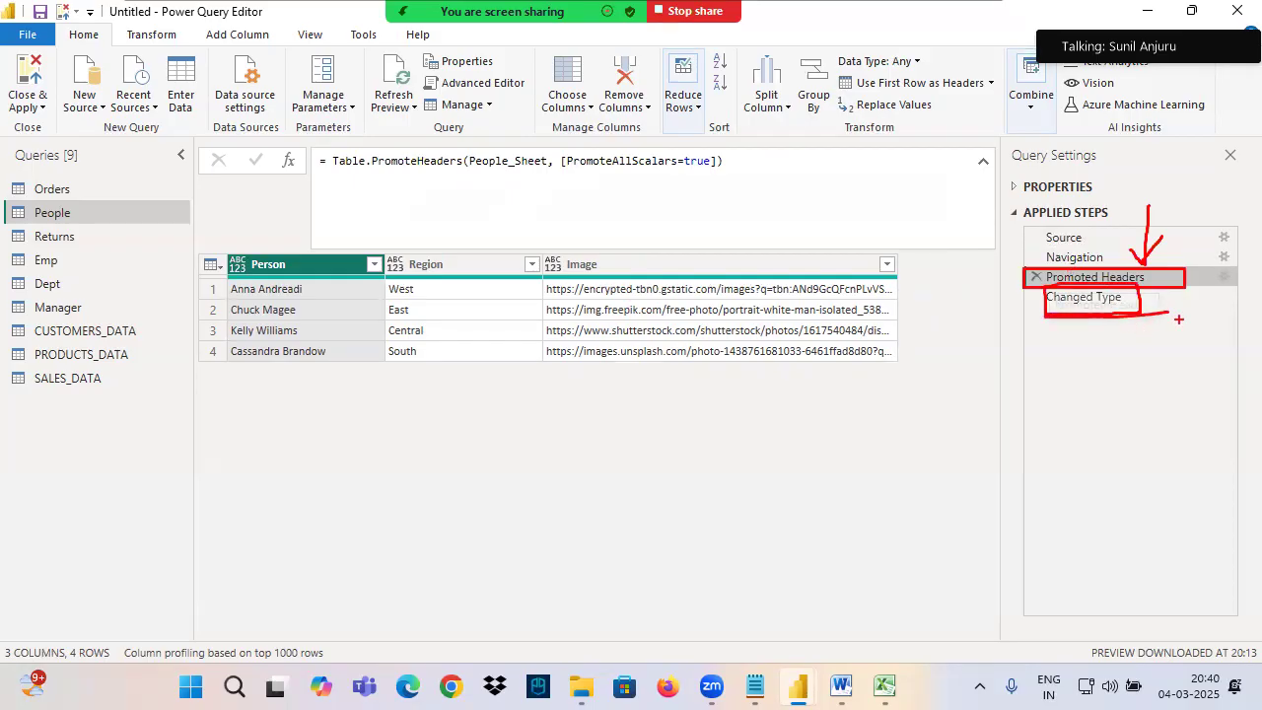
key("Escape")
key("ctrl+2")
mouse_move(977, 258)
left_mouse_down()
mouse_move(1019, 283)
mouse_move(994, 307)
mouse_move(1037, 307)
mouse_move(1018, 314)
left_mouse_up()
left_click_drag(1053, 307, 1144, 307)
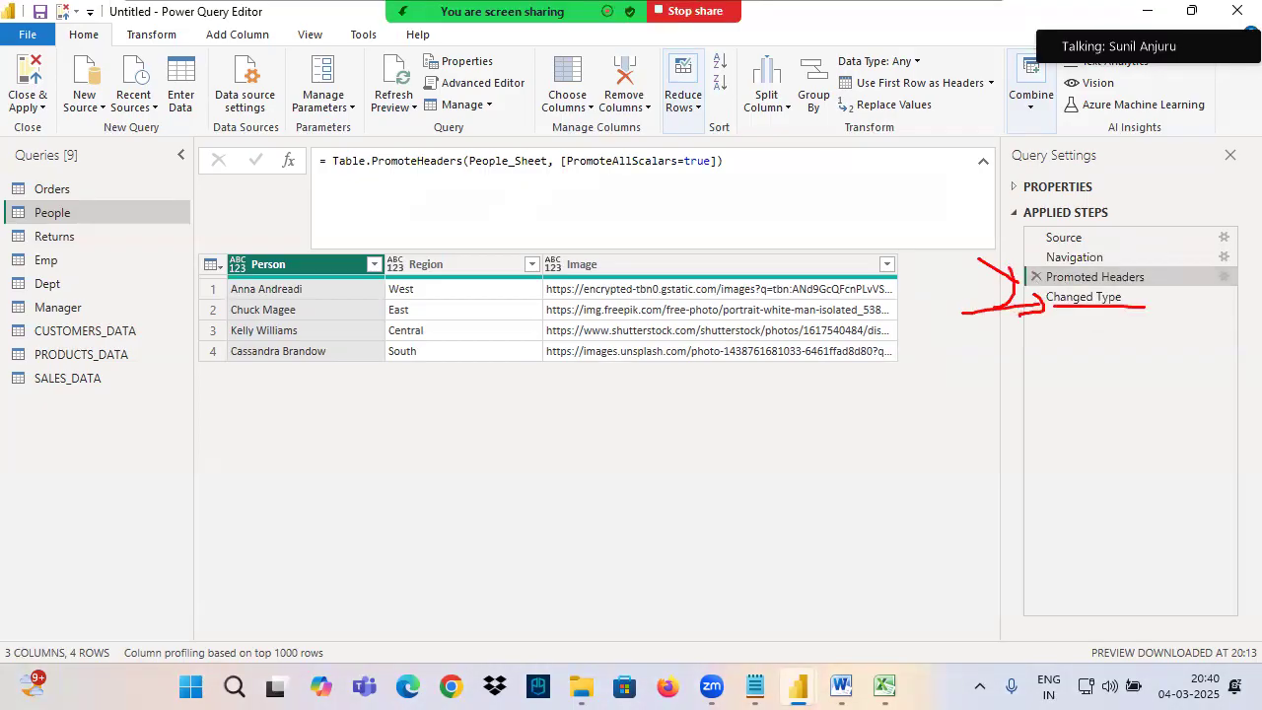
key("Escape")
View the Region column in the People query's Promoted Headers step and cross out its data type.
left_click(1076, 305)
left_click(1088, 281)
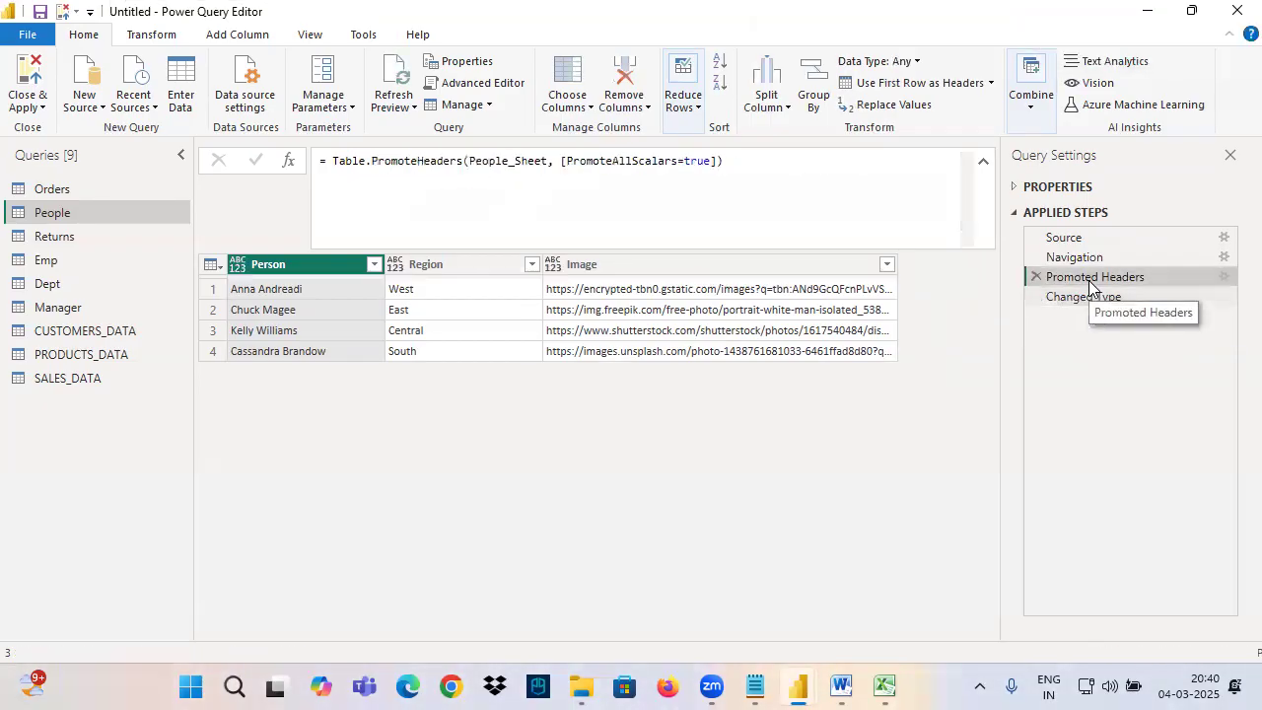
left_click(467, 265)
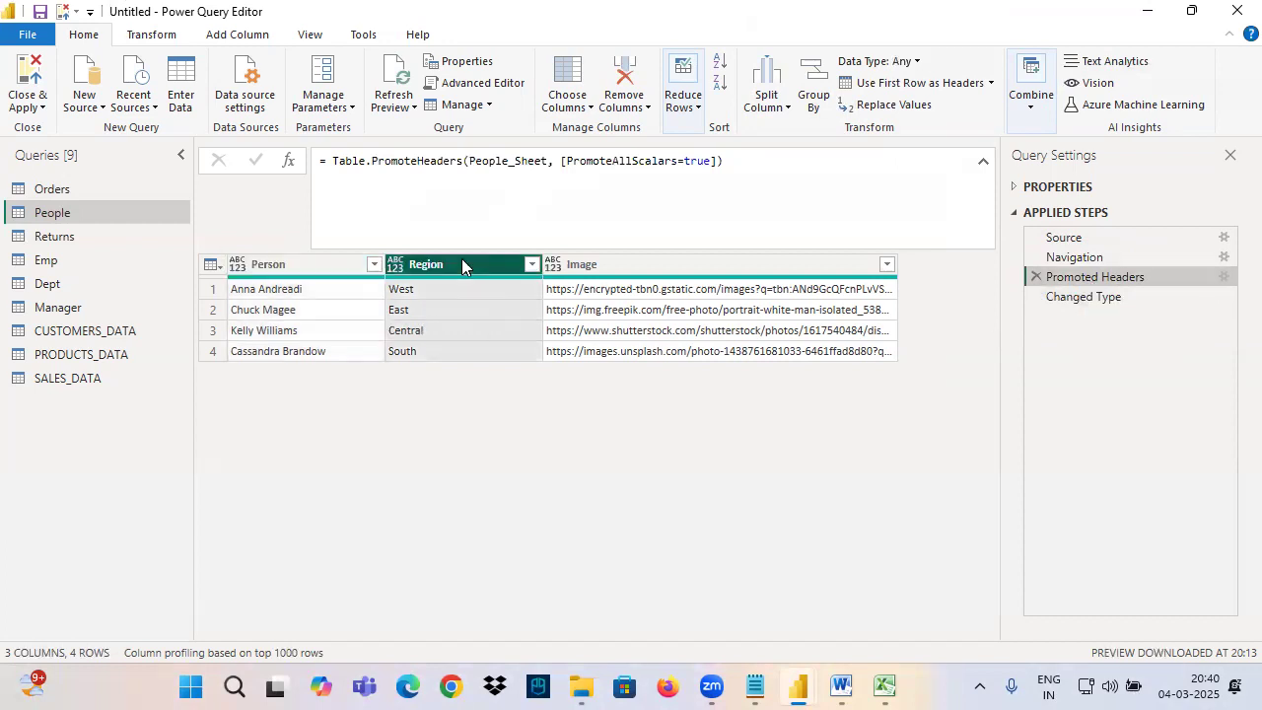
mouse_move(862, 65)
left_mouse_down()
mouse_move(934, 61)
mouse_move(936, 42)
mouse_move(936, 65)
mouse_move(899, 65)
left_mouse_up()
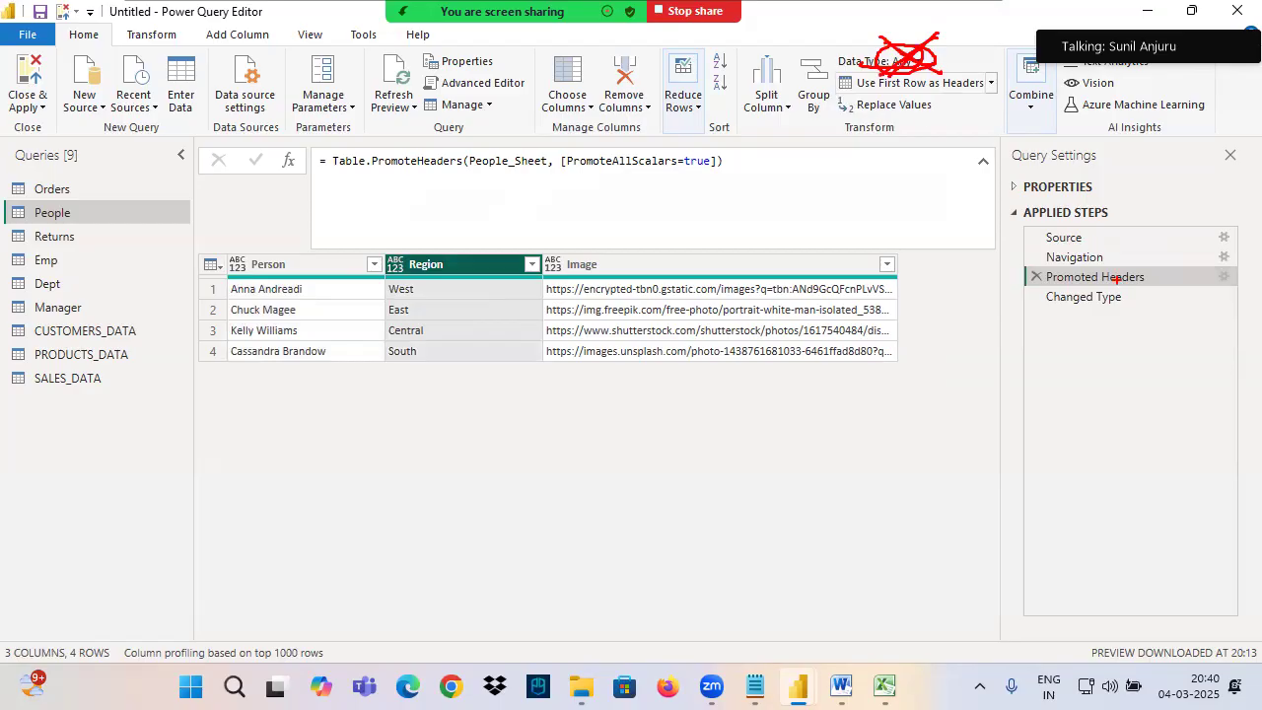
View the People query's Changed Type step, point arrows at the Region column, underline its data type, and clear the annotations.
left_click(1064, 298)
left_click_drag(1046, 312, 1178, 303)
left_click_drag(384, 219, 416, 284)
left_click_drag(435, 213, 415, 288)
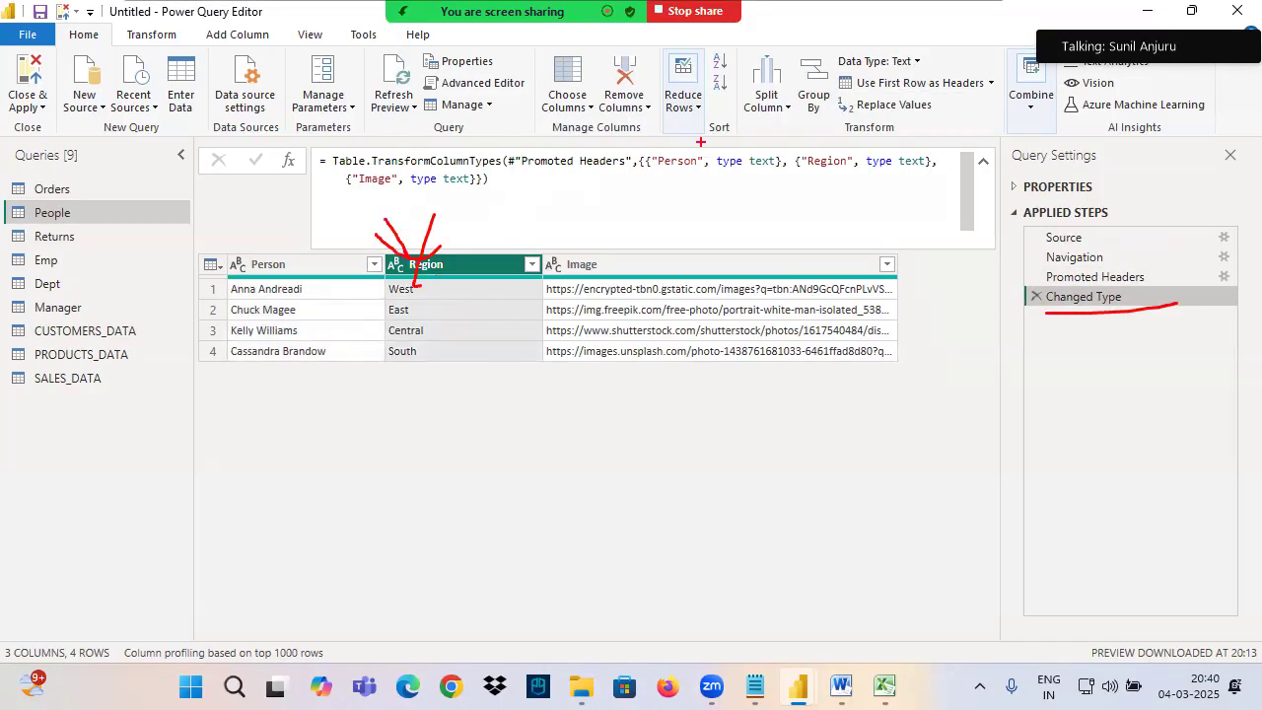
left_click_drag(870, 71, 924, 71)
key("Escape")
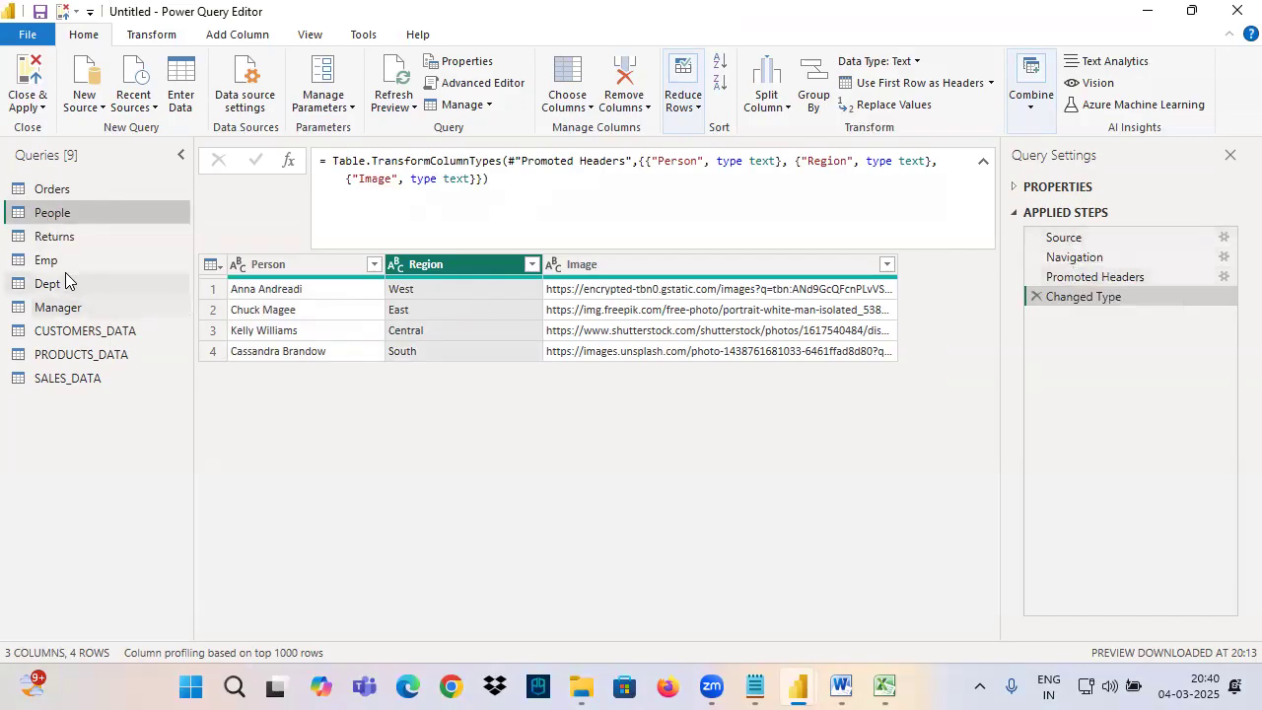
View the Returns query's Navigation step, mark its applied steps and both data columns, and clear the annotations.
left_click(51, 235)
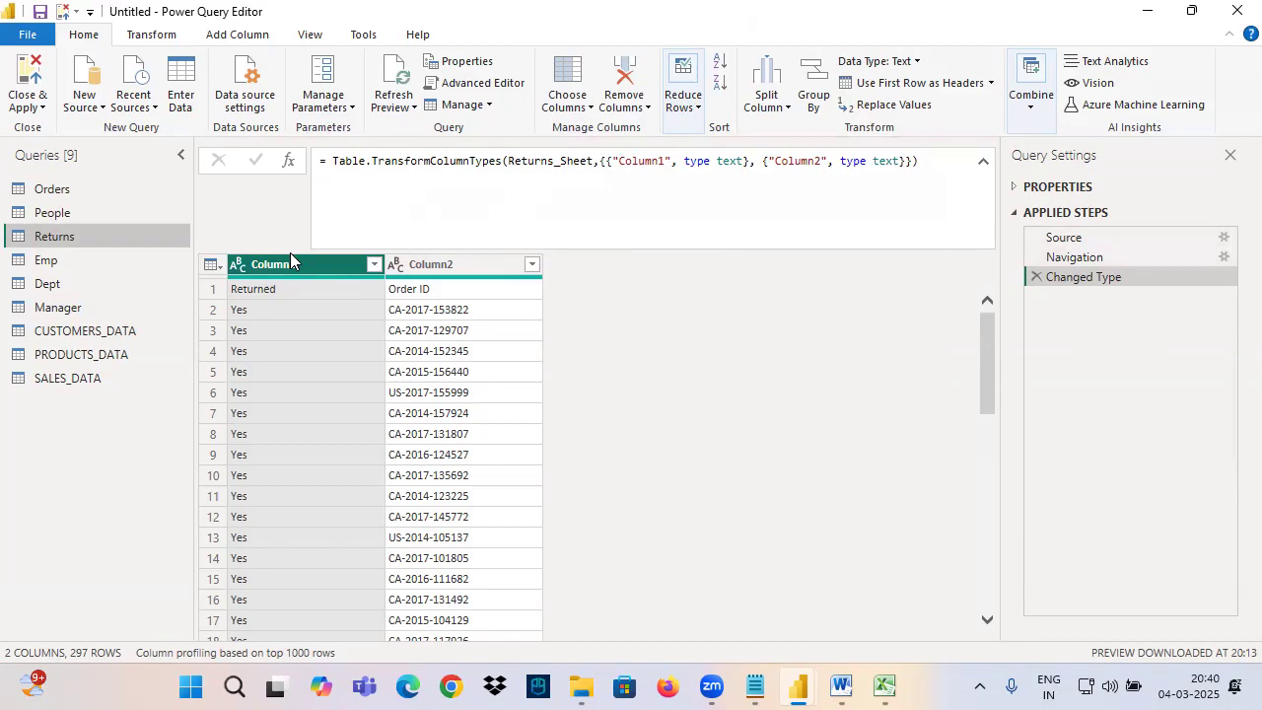
left_click(1051, 255)
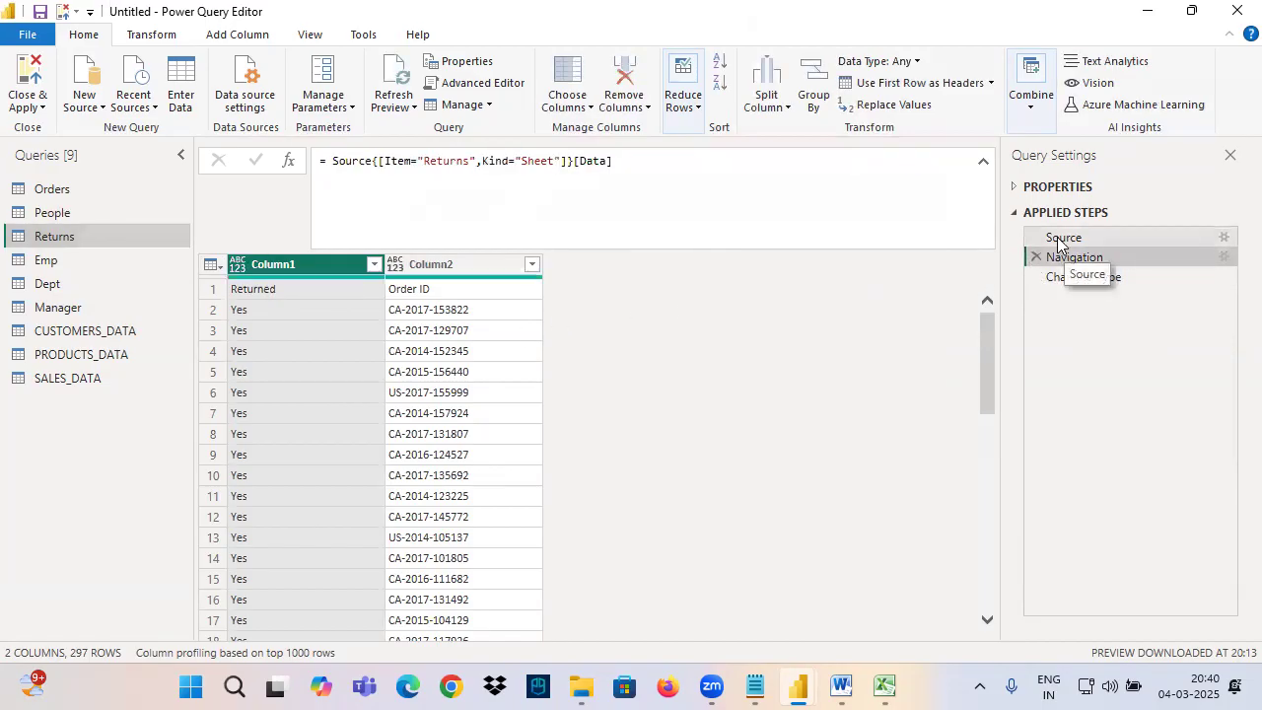
key("ctrl+2")
mouse_move(1039, 245)
left_mouse_down()
mouse_move(1106, 244)
mouse_move(1121, 263)
left_mouse_up()
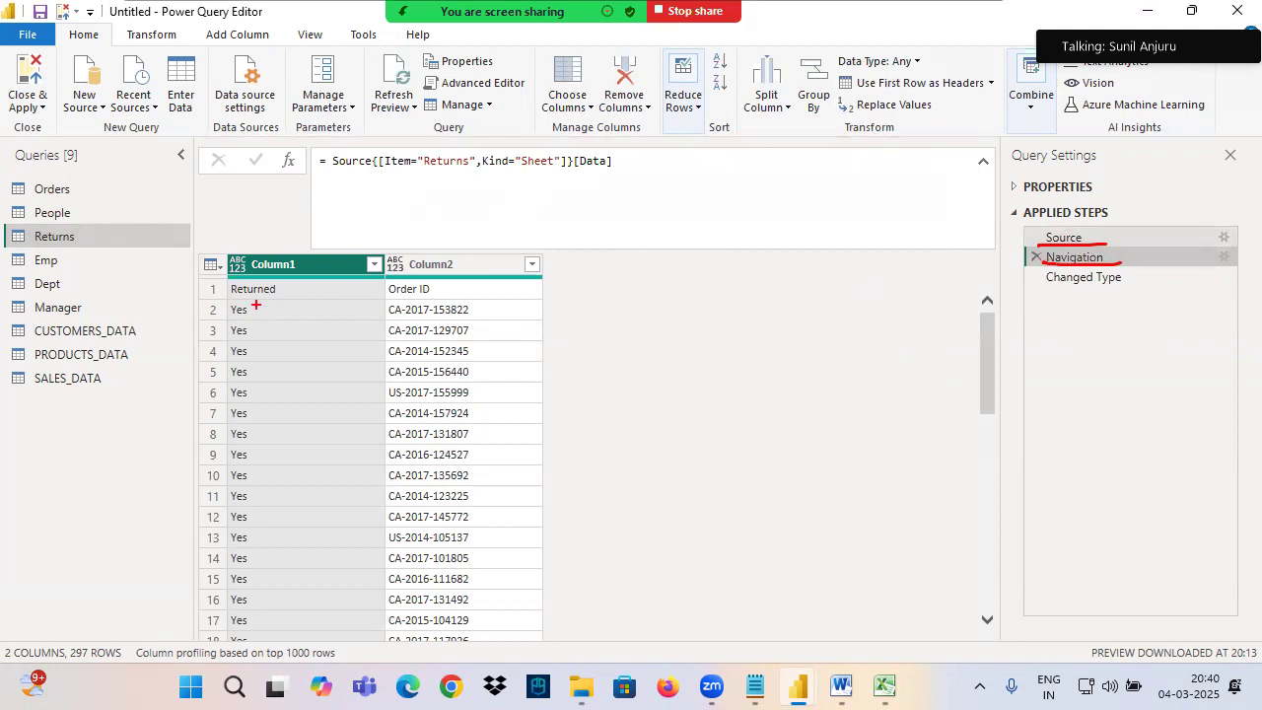
left_click_drag(226, 286, 346, 565)
left_click_drag(383, 282, 556, 620)
key("Escape")
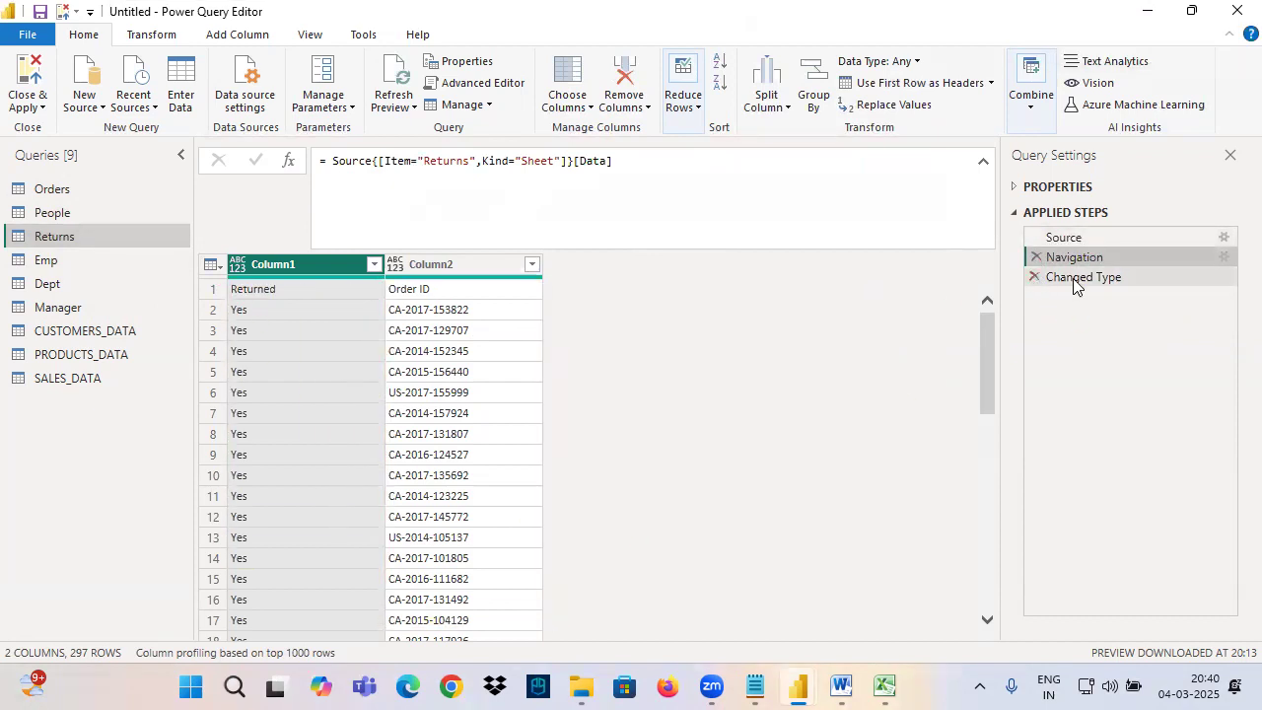
mouse_move(1040, 286)
left_mouse_down()
mouse_move(1021, 288)
mouse_move(1132, 291)
mouse_move(1015, 272)
left_mouse_up()
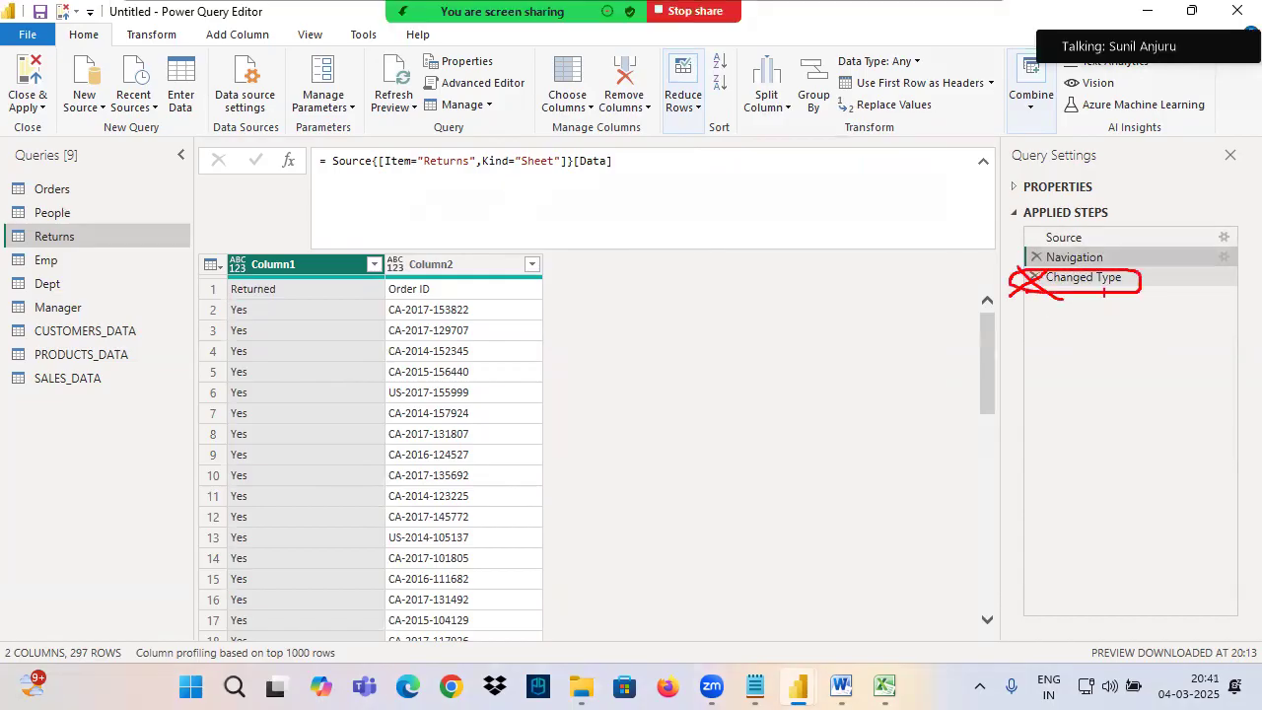
key("Escape")
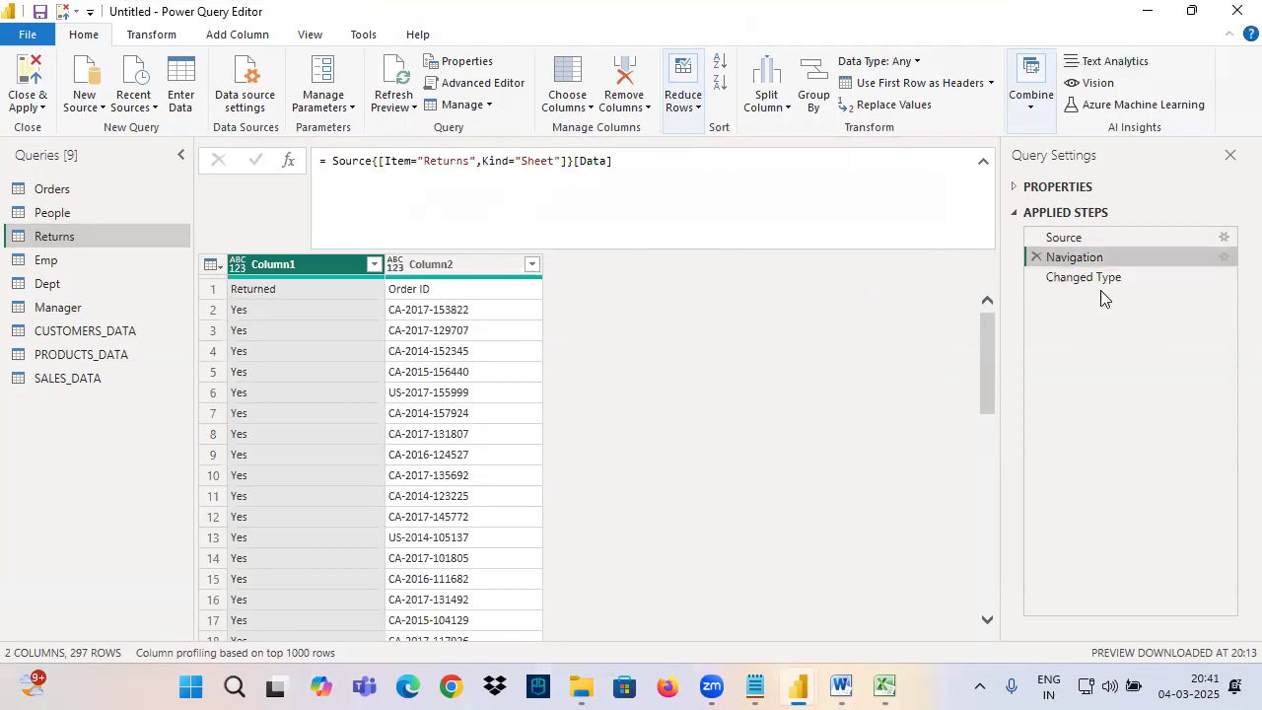
Promote the Returns query's first row to column headers, starting from its existing Changed Type step.
left_click(1089, 277)
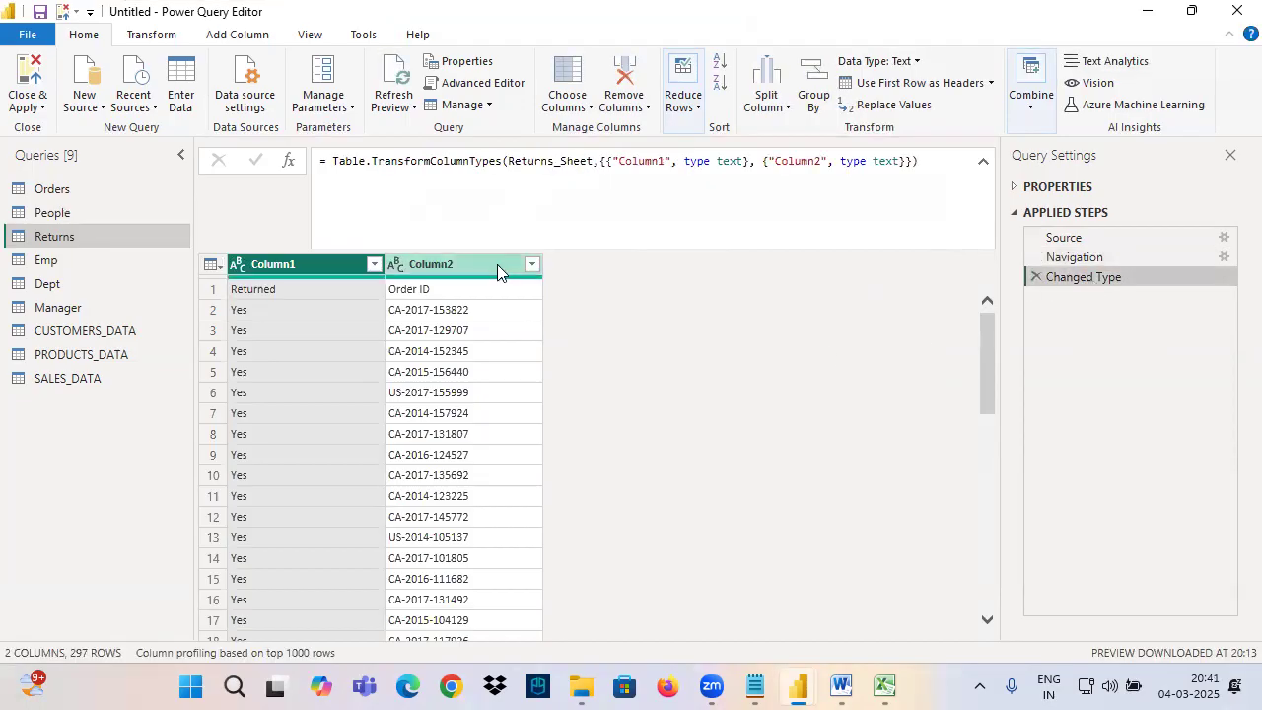
left_click(902, 82)
key("ctrl+2")
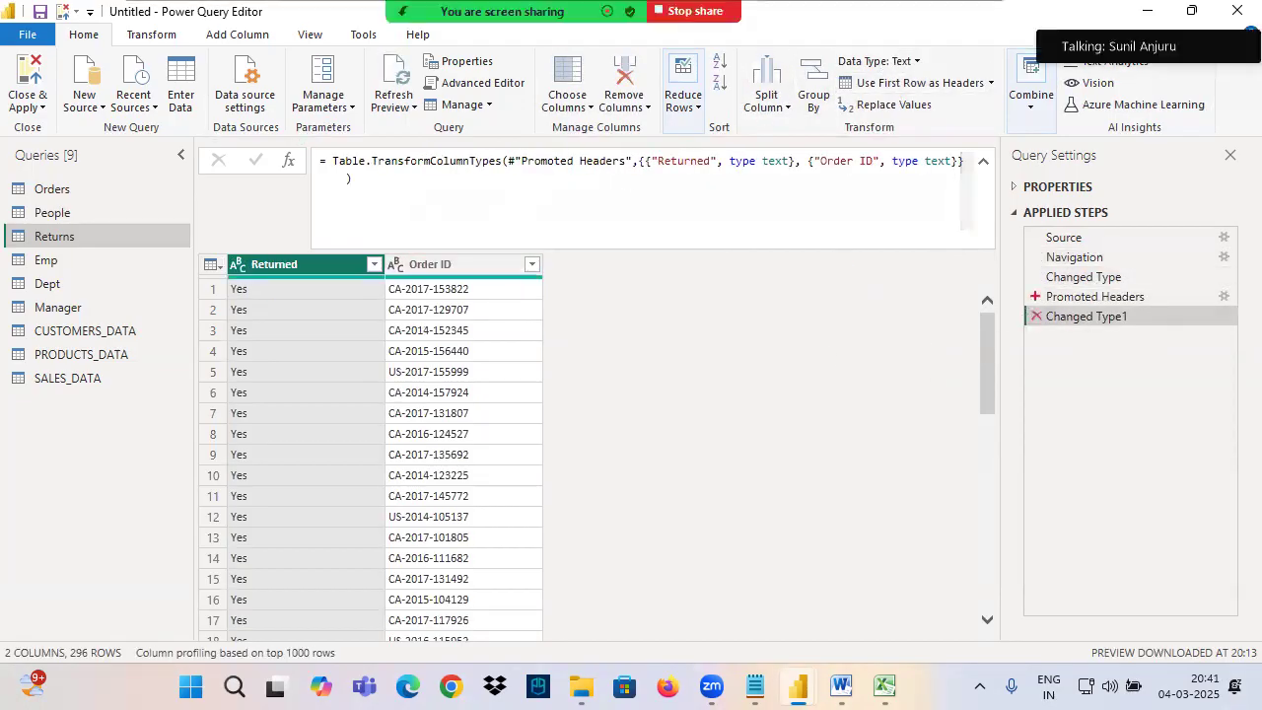
Box and underline the Returns query's Promoted Headers step, point to Changed Type1, cross out the first Changed Type, and clear the annotations.
left_click_drag(1034, 292, 1158, 306)
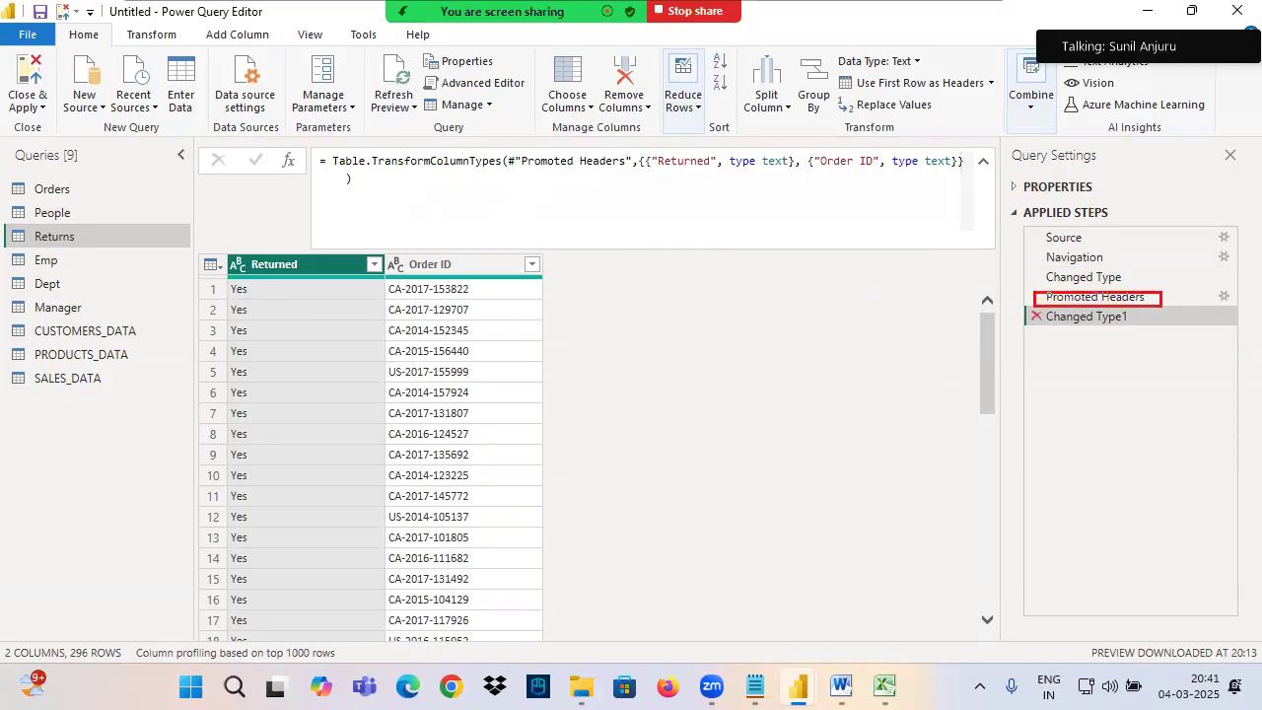
mouse_move(1033, 286)
left_mouse_down()
mouse_move(1016, 314)
mouse_move(1043, 318)
mouse_move(1001, 366)
left_mouse_up()
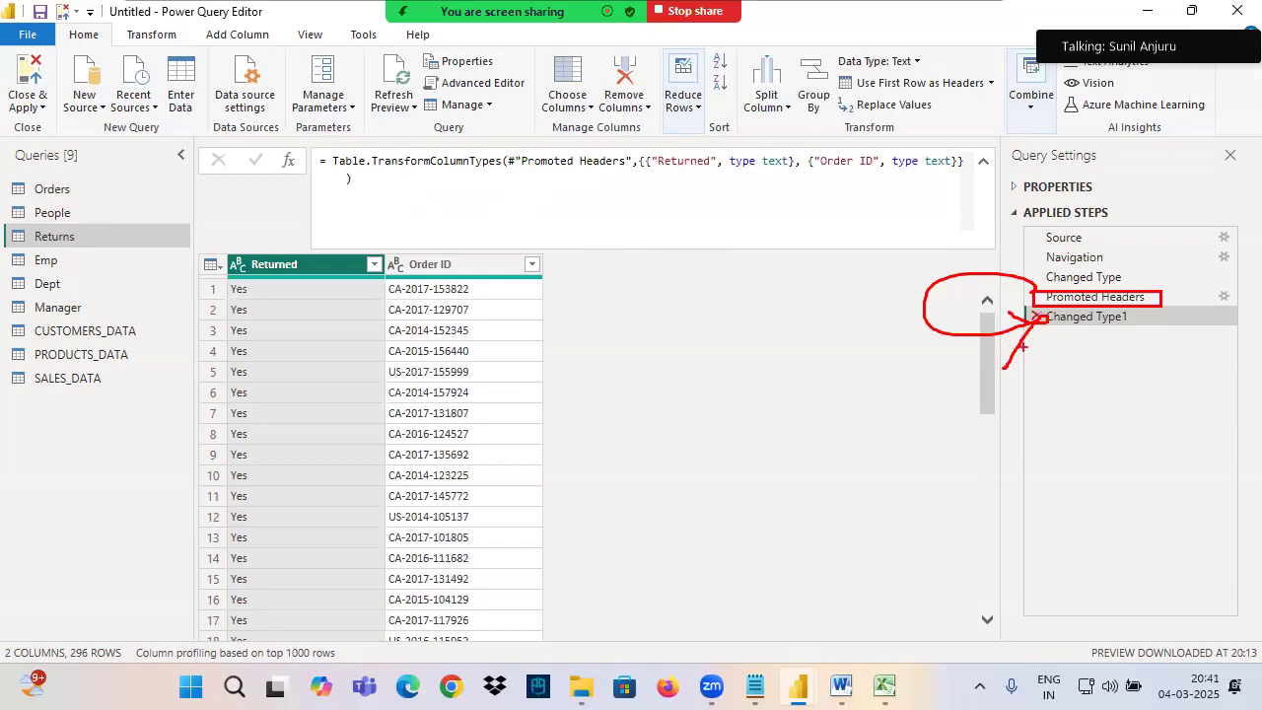
key("Escape")
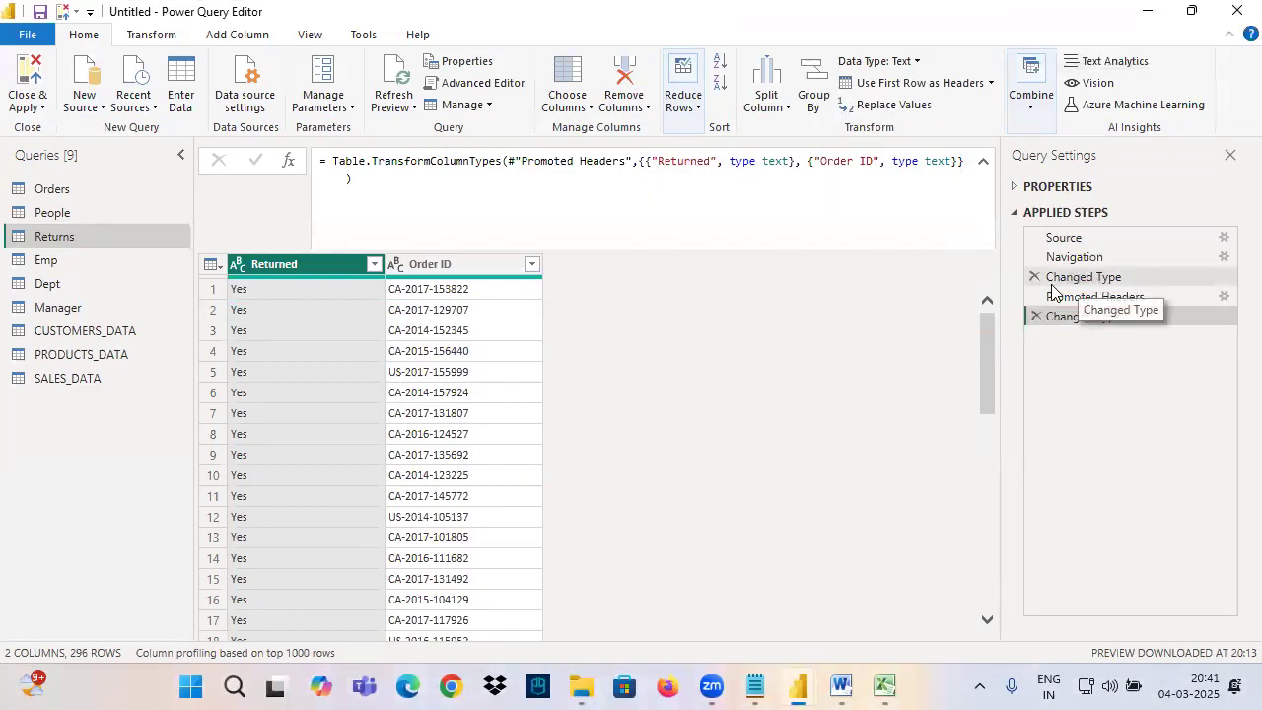
key("ctrl+2")
mouse_move(1115, 267)
left_mouse_down()
mouse_move(1066, 288)
mouse_move(1130, 280)
left_mouse_up()
left_click_drag(1065, 306, 1156, 305)
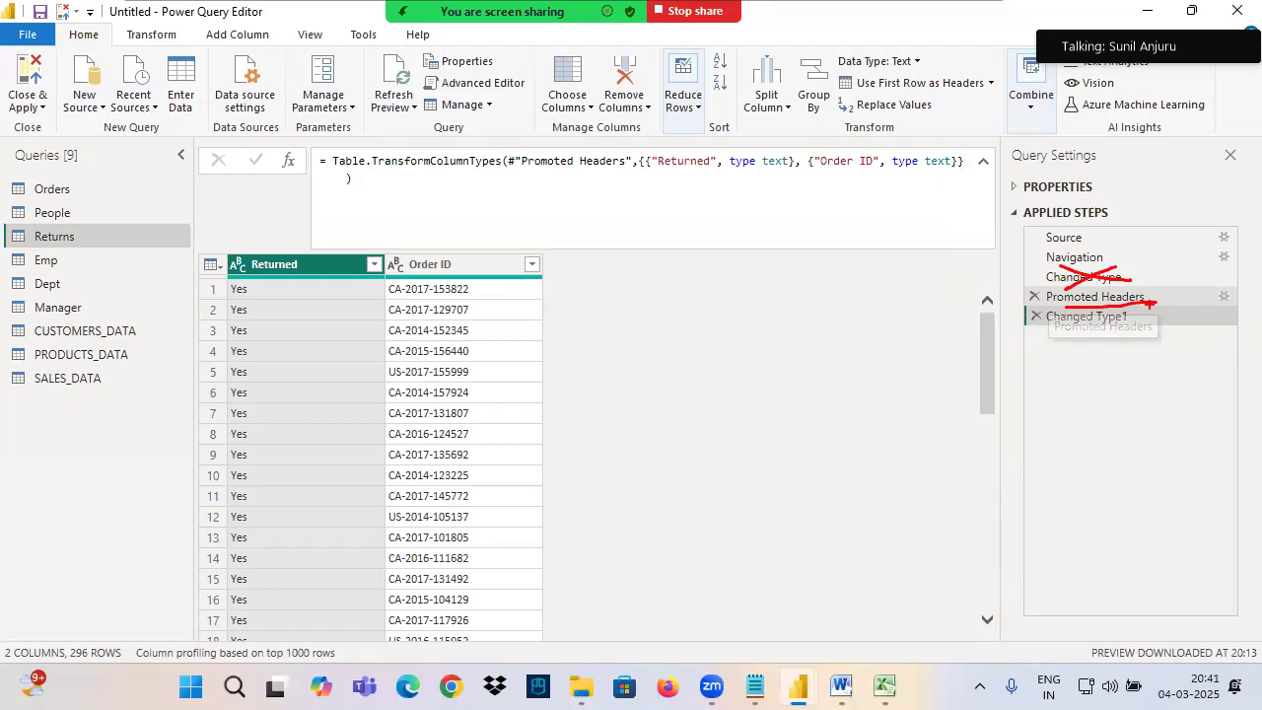
key("Escape")
Delete the Returns query's steps after Navigation, and promote its first row to column headers directly from Navigation.
left_click(1035, 316)
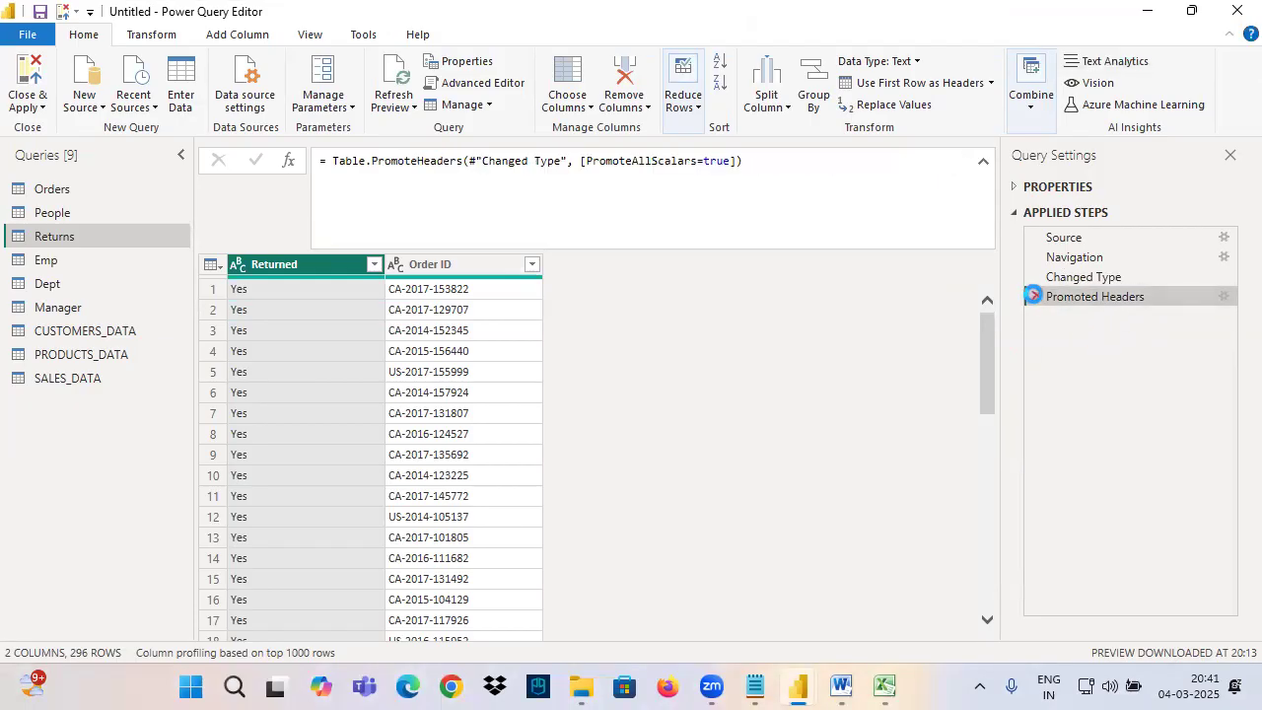
left_click(1035, 296)
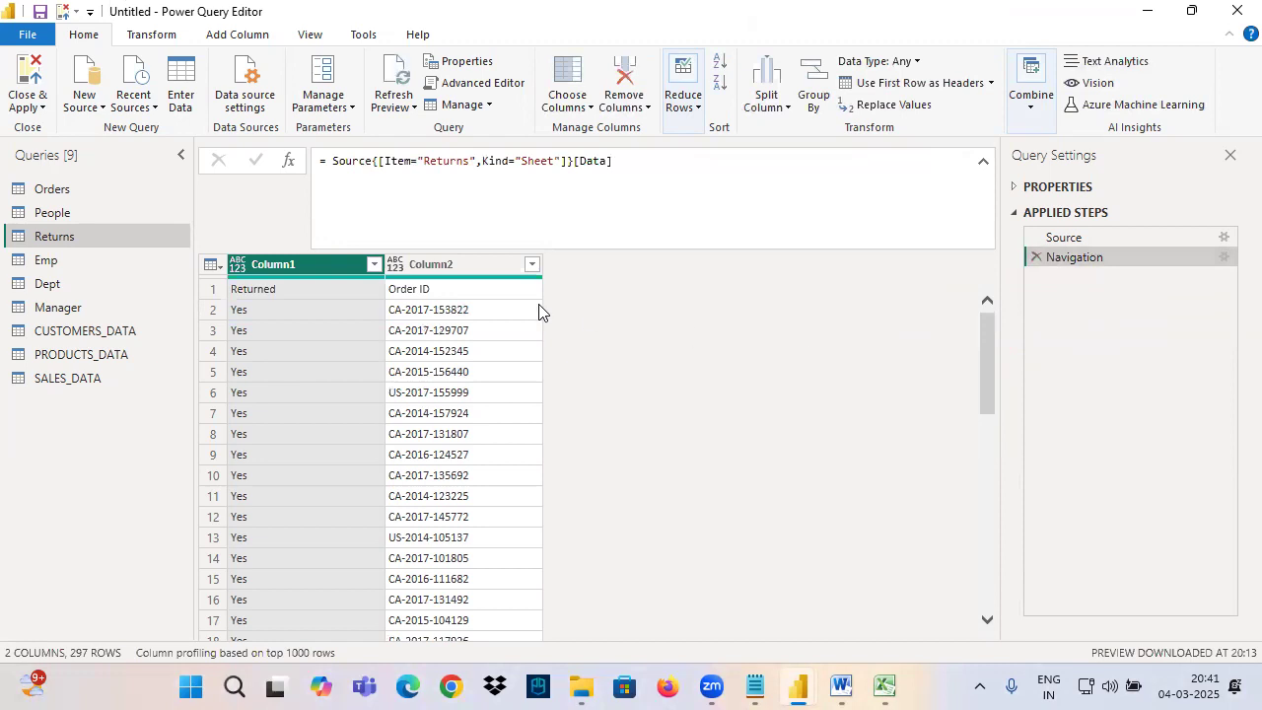
left_click(892, 84)
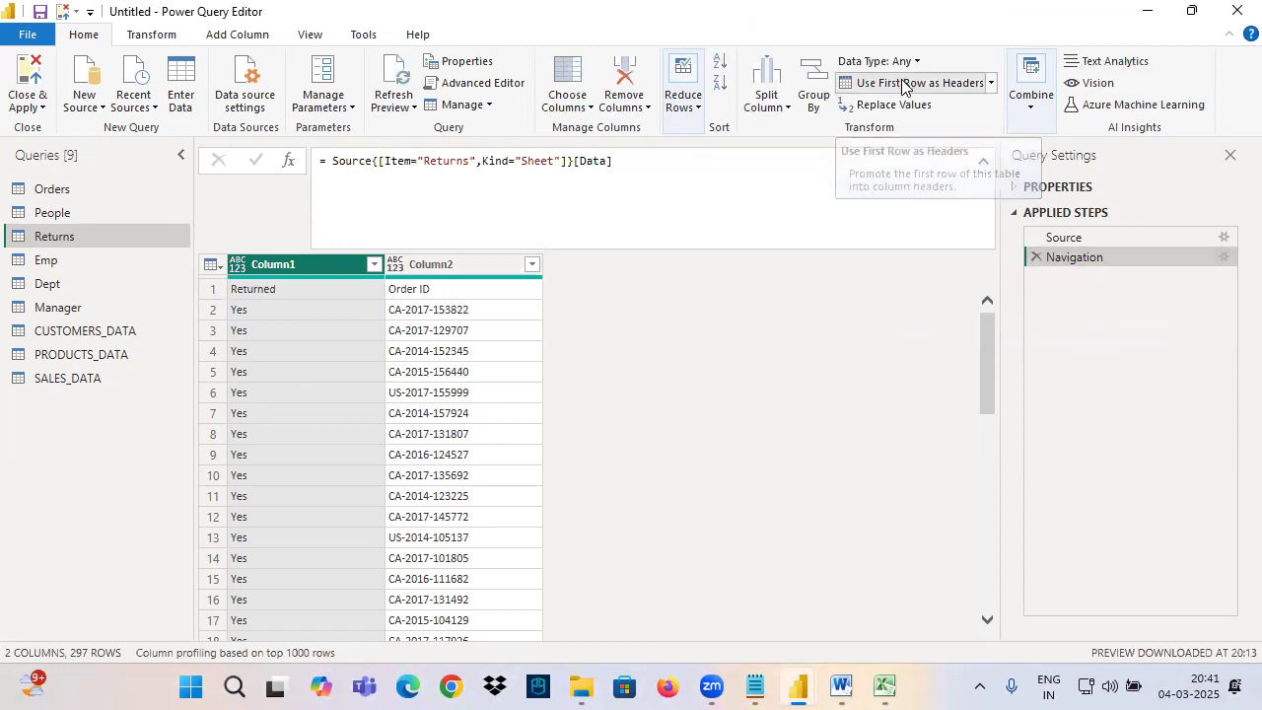
left_click(1060, 296)
left_click(1077, 279)
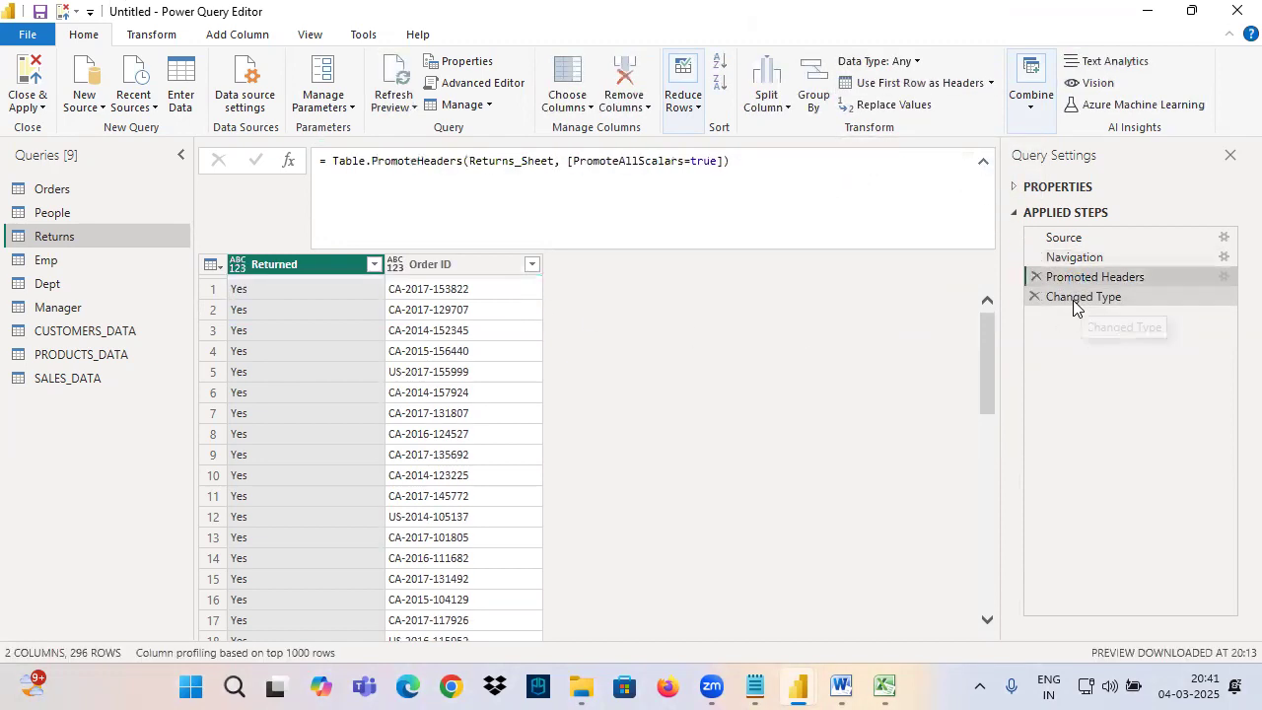
left_click(1065, 298)
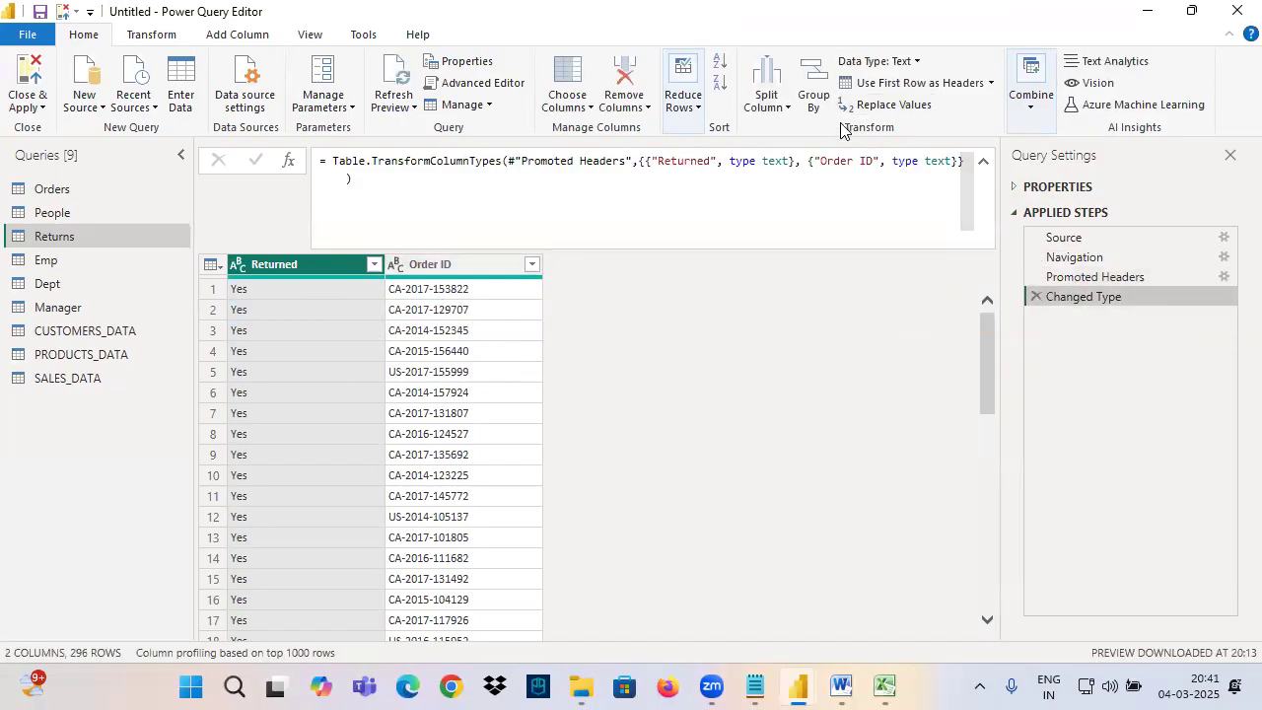
View the applied steps of the Emp, Dept and Manager queries.
left_click(61, 267)
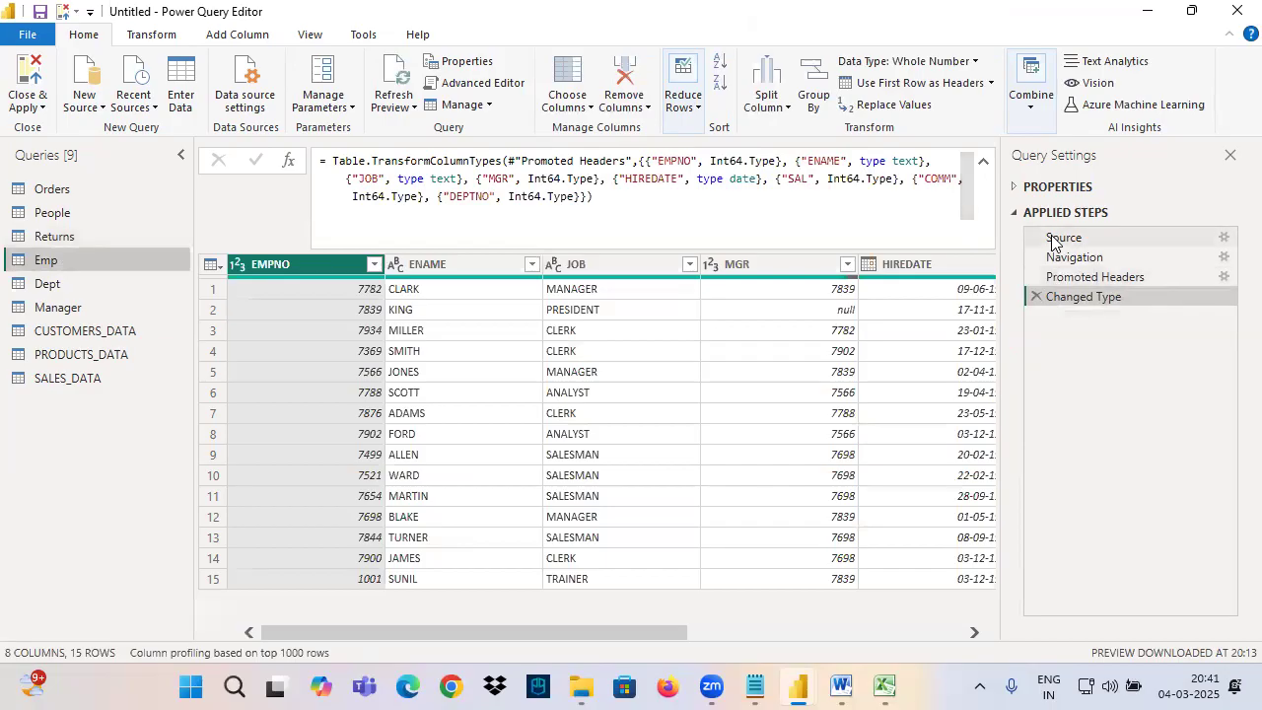
left_click(59, 284)
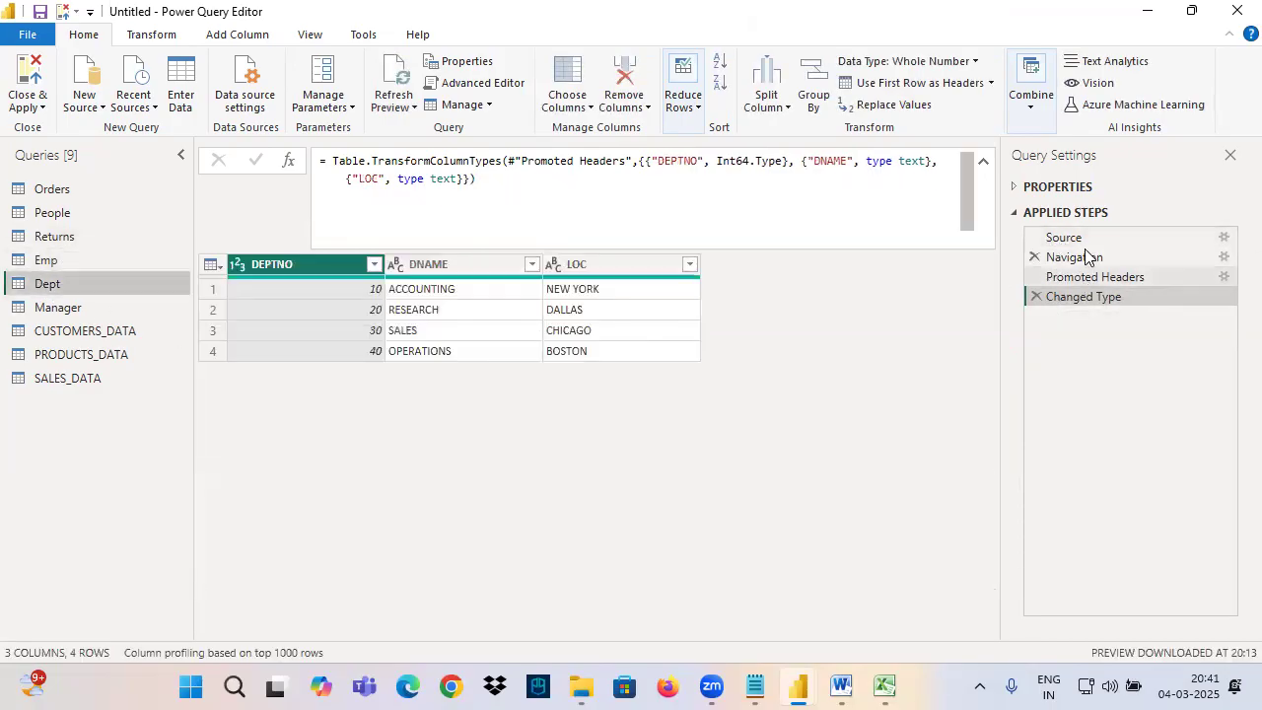
left_click(61, 308)
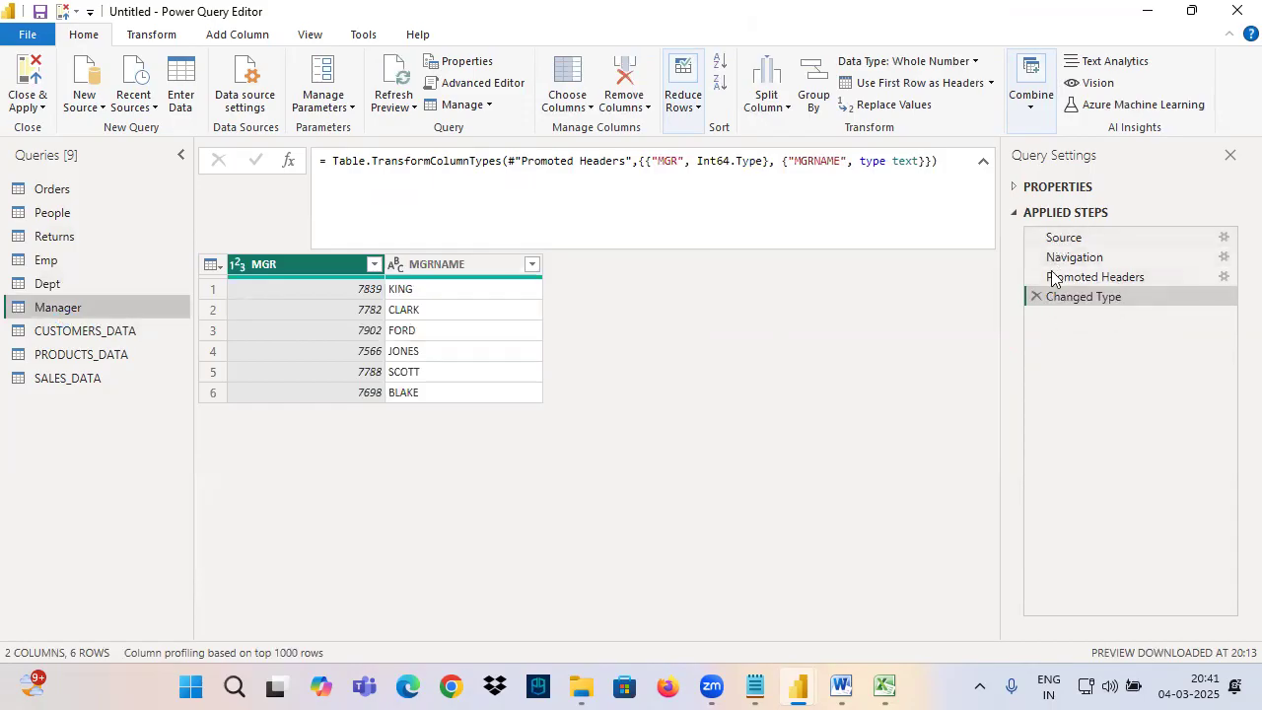
View the CUSTOMERS_DATA query, underline its Source and Navigation steps, and clear the annotations.
left_click(103, 333)
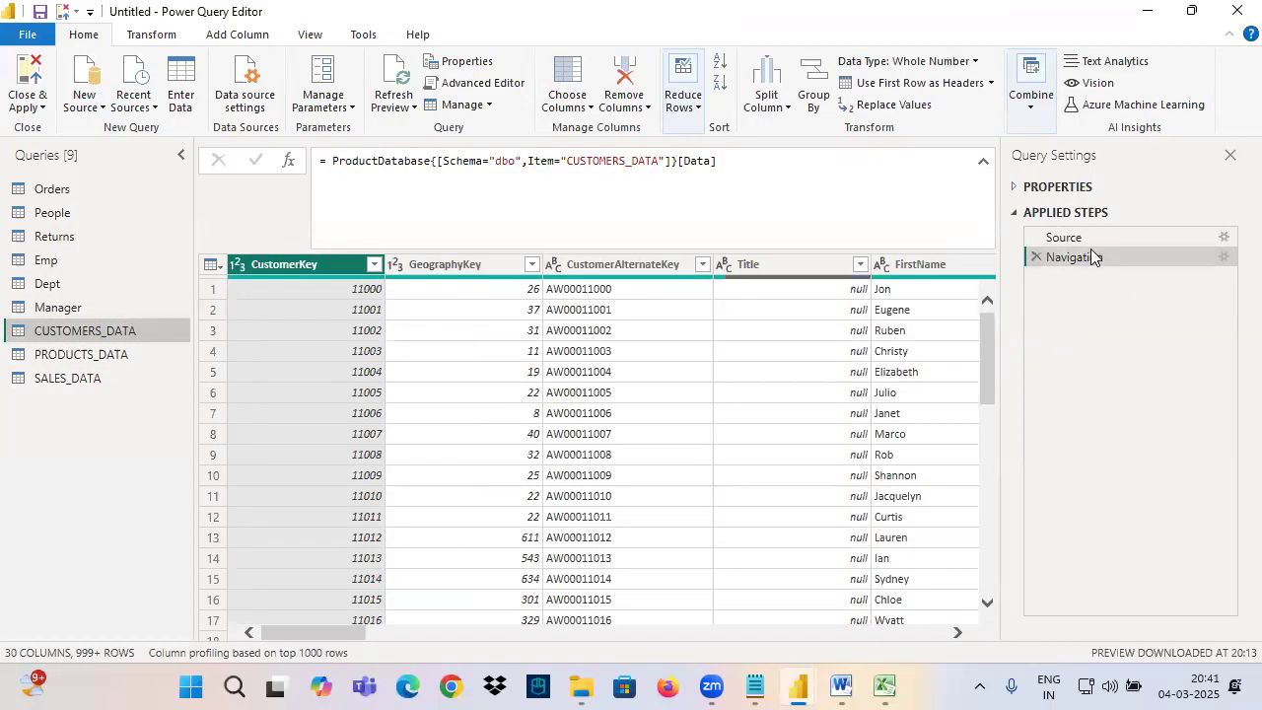
left_click_drag(1031, 241, 1091, 238)
left_click_drag(1030, 267, 1160, 265)
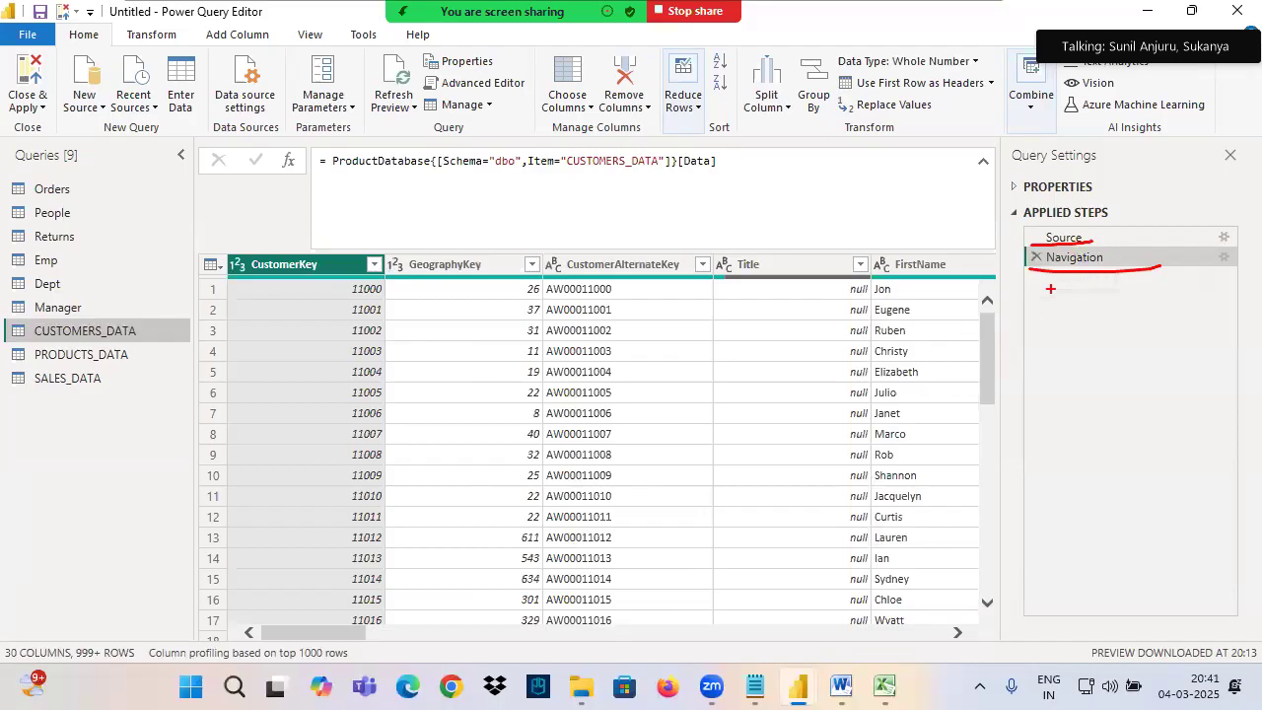
mouse_move(1026, 256)
left_mouse_down()
mouse_move(1177, 235)
mouse_move(1236, 259)
left_mouse_up()
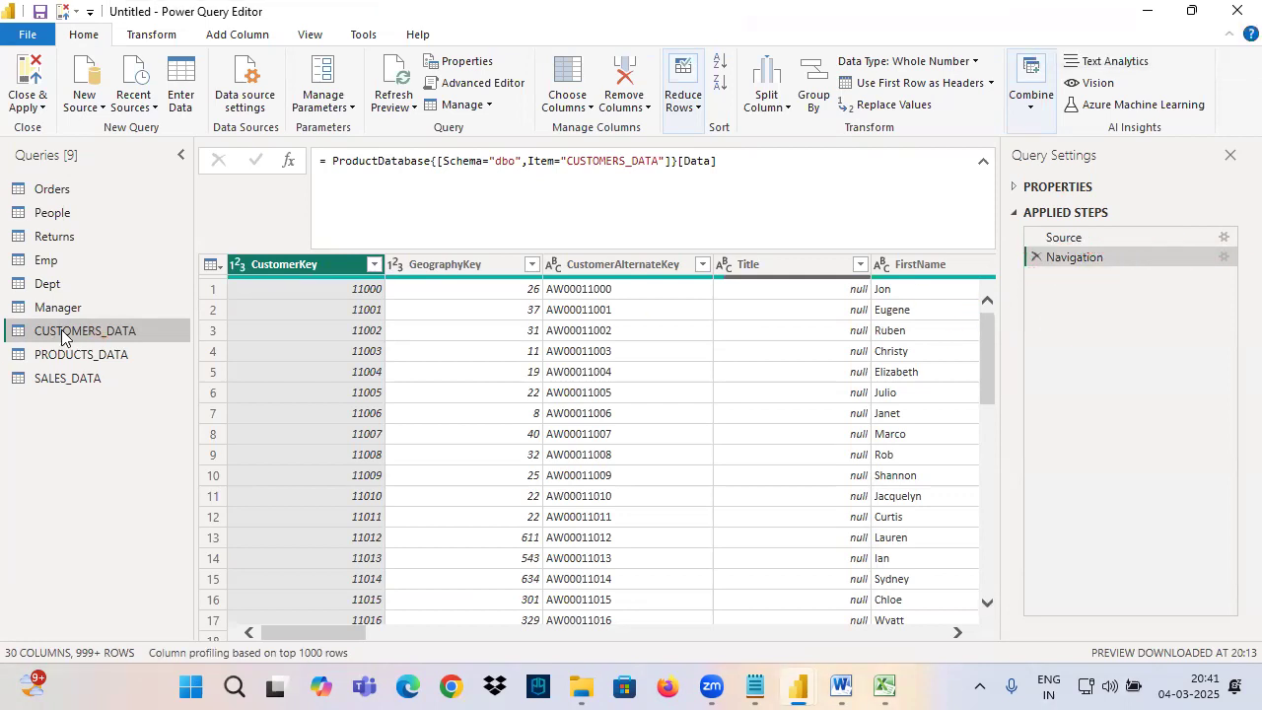
View the CUSTOMERS_DATA query's Source step, underline the query name and Sql.Databases in the formula, and point an arrow at the function.
left_click(1071, 239)
left_click_drag(22, 336, 258, 329)
left_click_drag(315, 164, 410, 156)
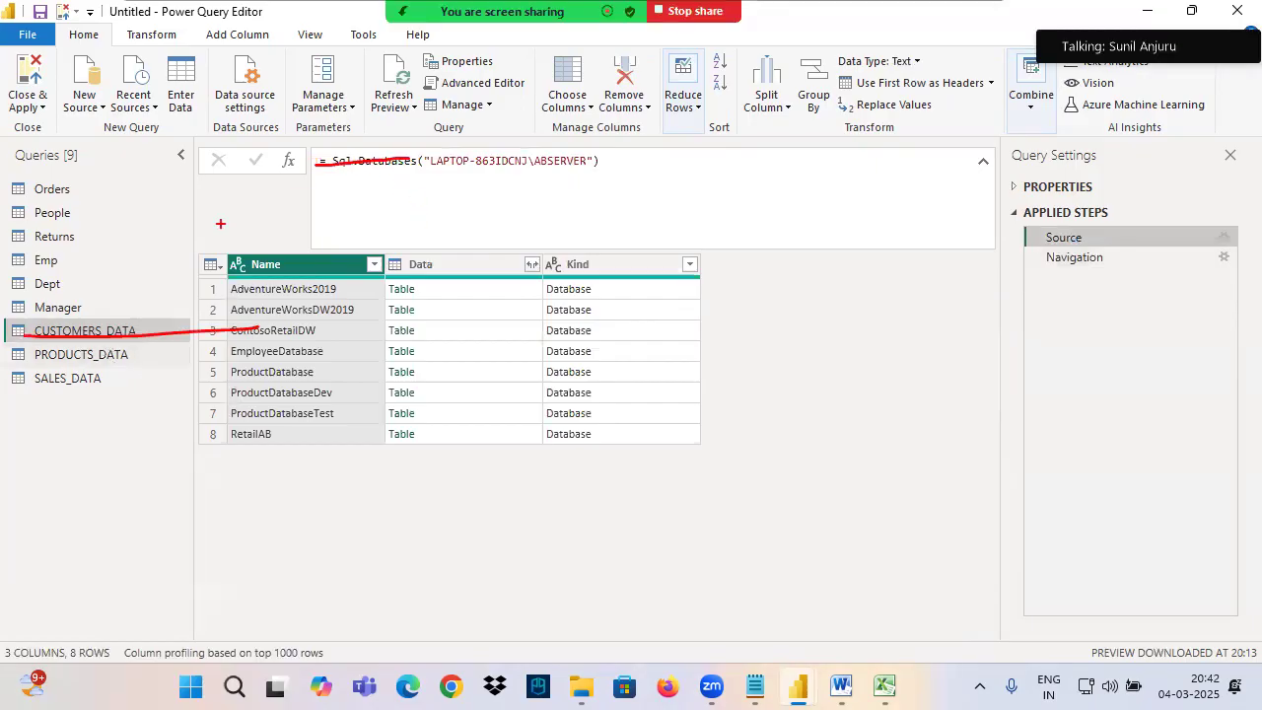
left_click_drag(45, 340, 202, 332)
left_click_drag(327, 174, 431, 173)
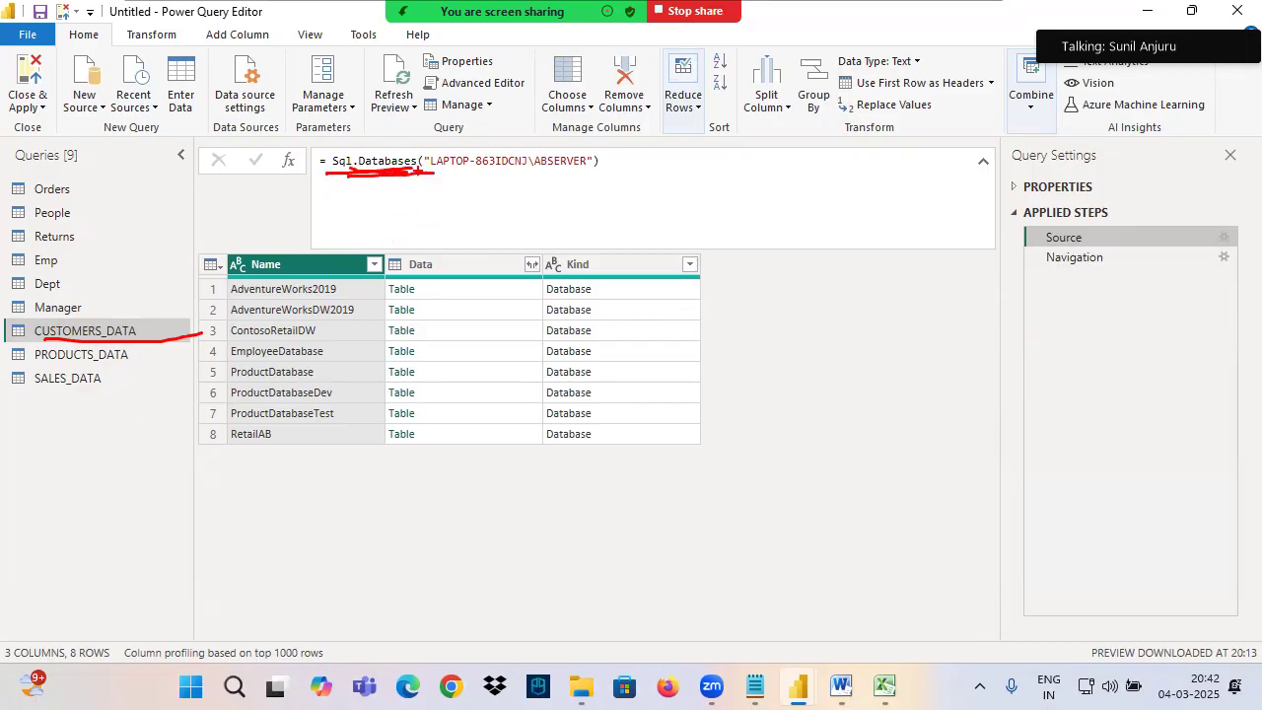
left_click_drag(373, 115, 376, 156)
left_click_drag(362, 142, 377, 155)
Circle the database names with arrows pointing at them, box the CUSTOMERS_DATA query, and underline its Navigation step.
mouse_move(346, 286)
left_mouse_down()
mouse_move(229, 444)
mouse_move(347, 280)
left_mouse_up()
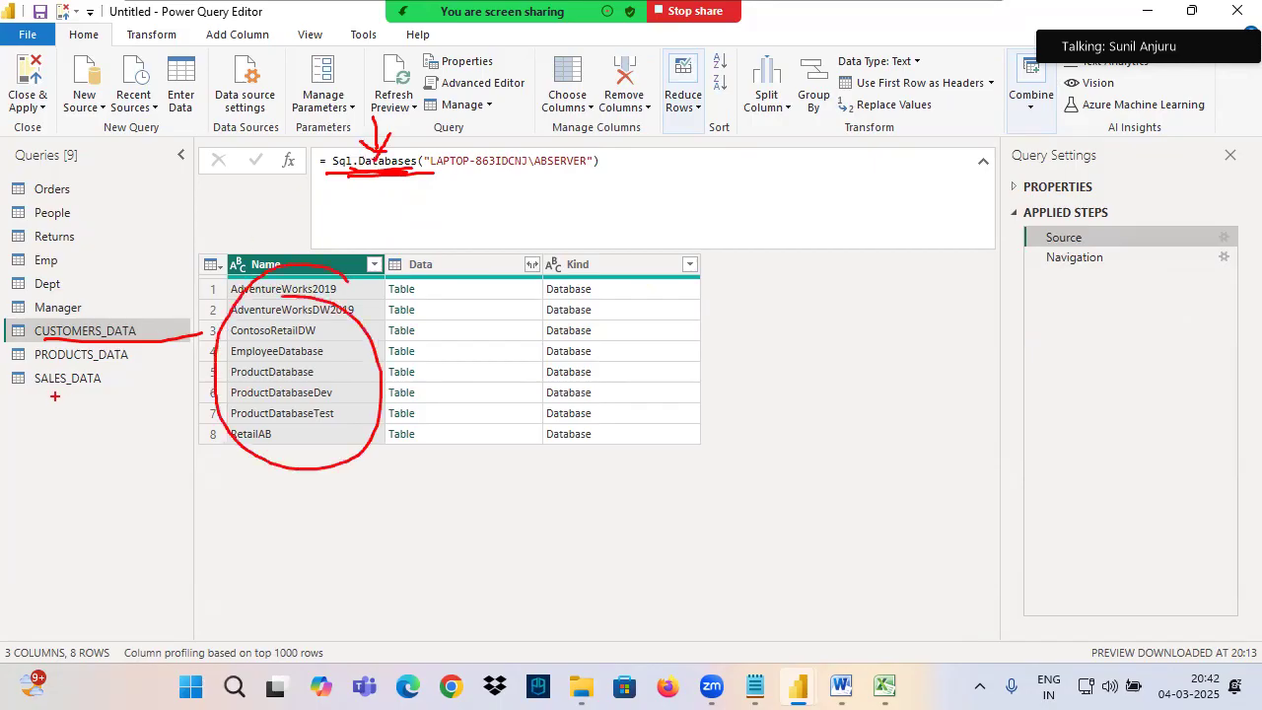
left_click_drag(366, 218, 336, 294)
left_click_drag(317, 276, 333, 303)
left_click_drag(473, 253, 318, 307)
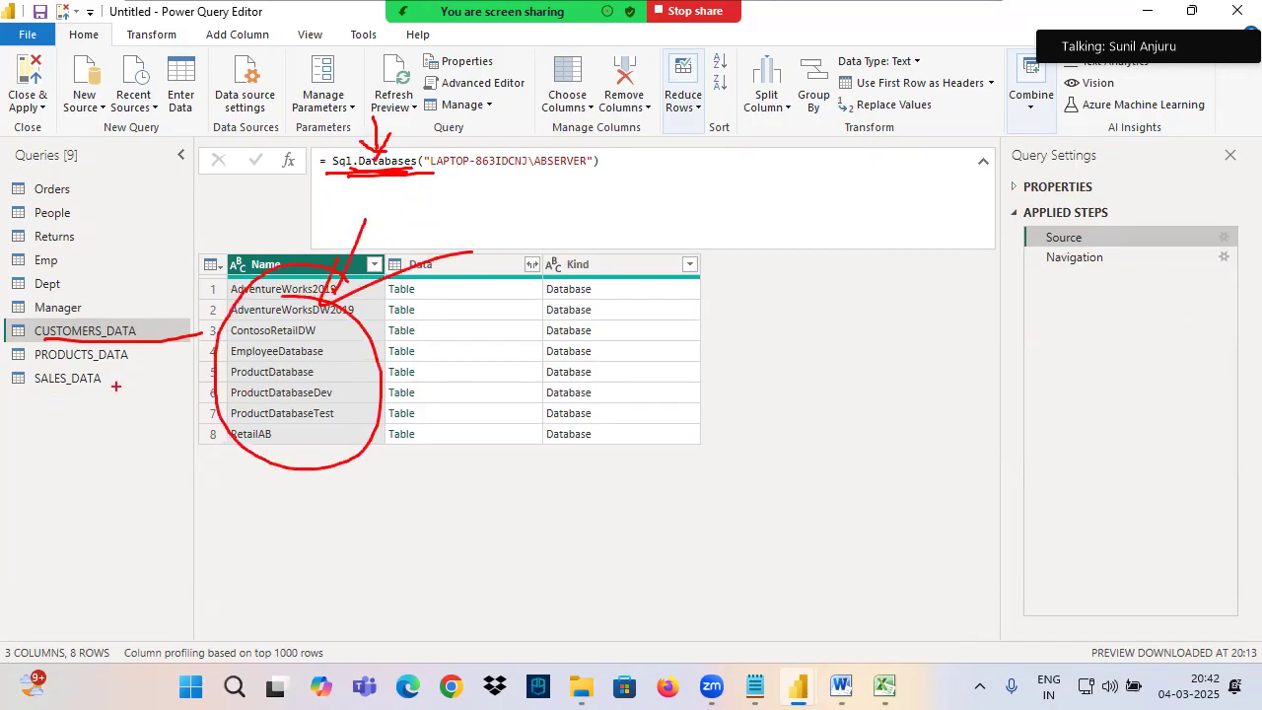
left_click_drag(9, 319, 183, 349)
left_click_drag(1025, 277, 1122, 265)
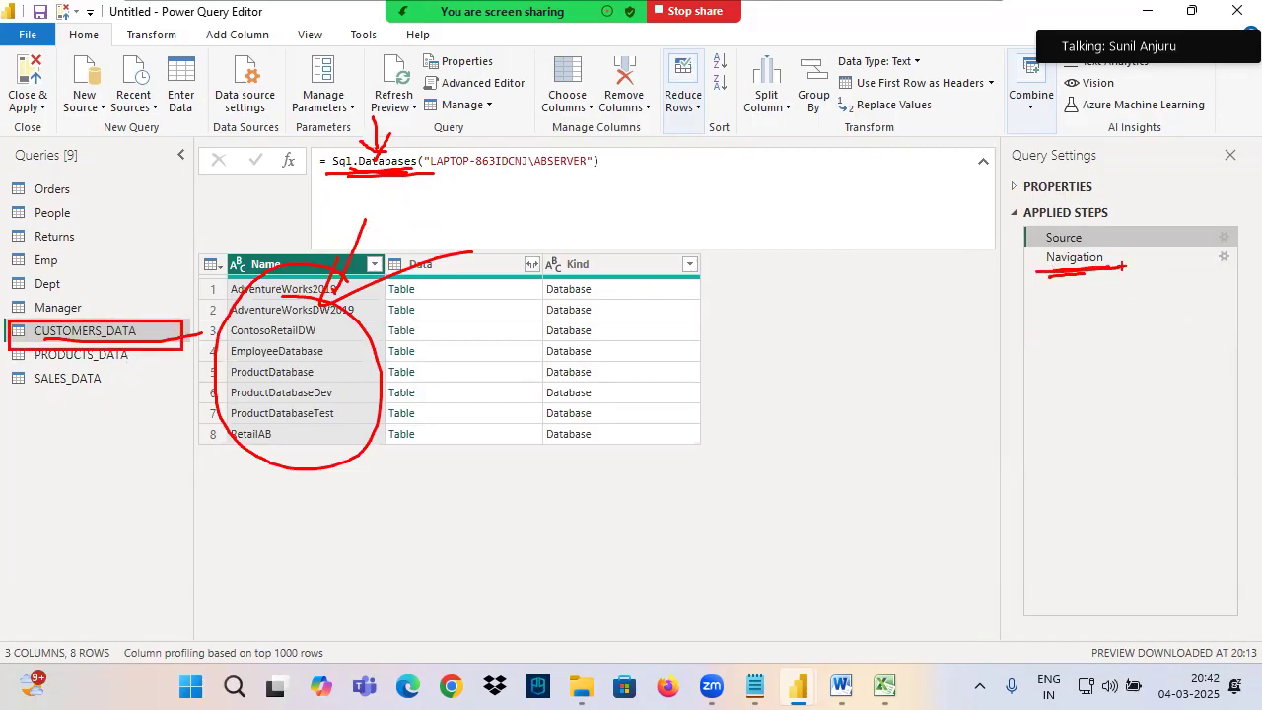
View the CUSTOMERS_DATA query's Navigation step, mark ProductDatabase and link it to CUSTOMERS_DATA in the formula, and clear the annotations.
left_click(1108, 258)
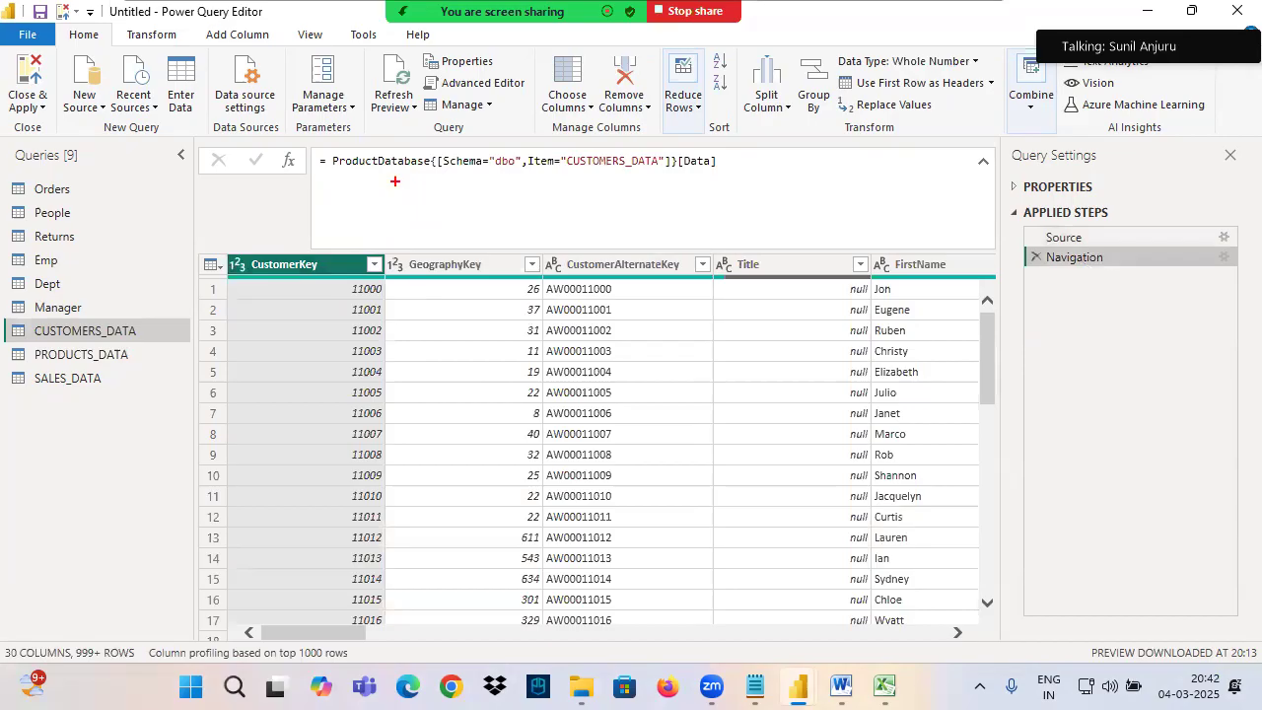
left_click_drag(330, 148, 432, 172)
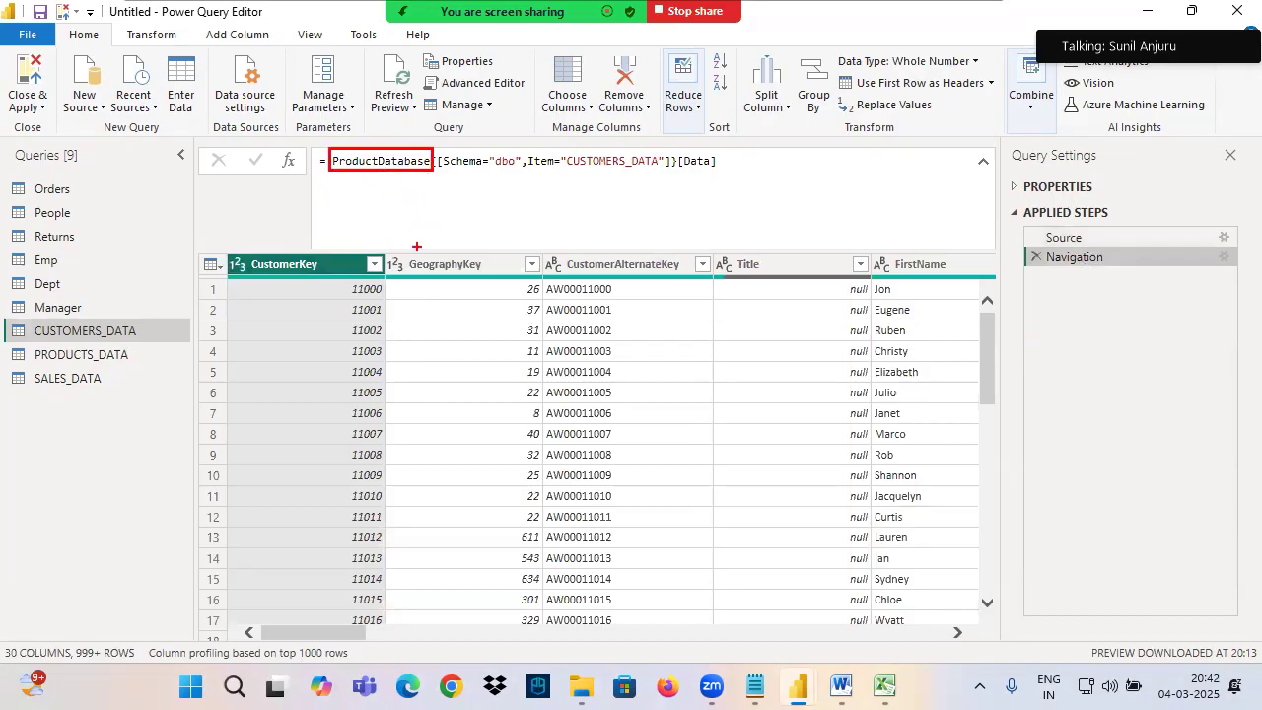
mouse_move(404, 173)
left_mouse_down()
mouse_move(387, 183)
mouse_move(597, 162)
mouse_move(564, 156)
left_mouse_up()
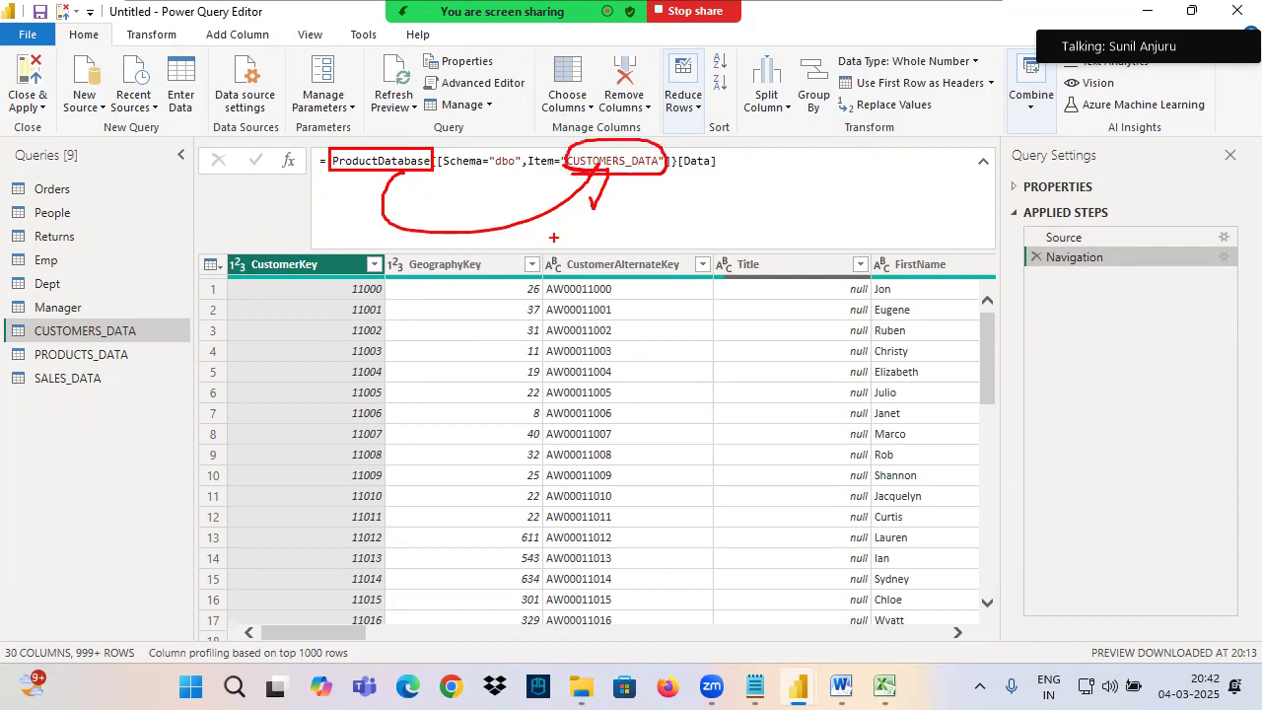
left_click_drag(1029, 266, 1117, 265)
key("Escape")
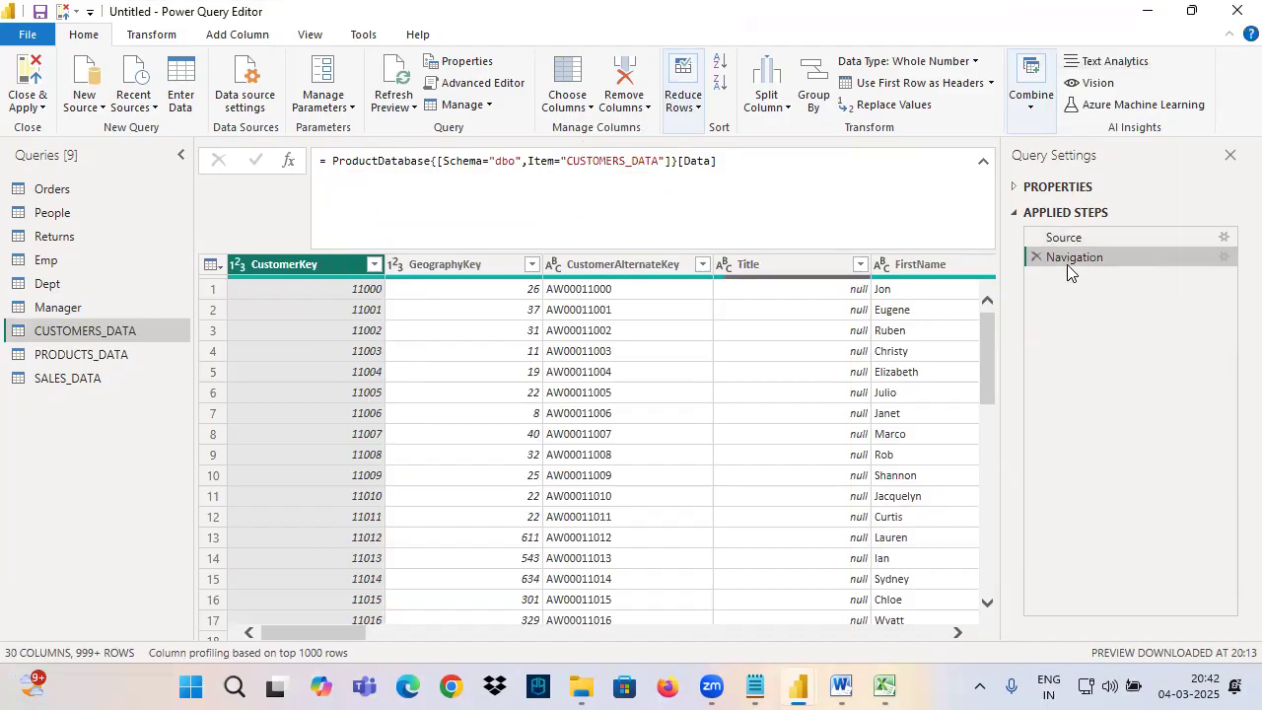
View the Orders query's Navigation step and box its generic column headers.
left_click(54, 189)
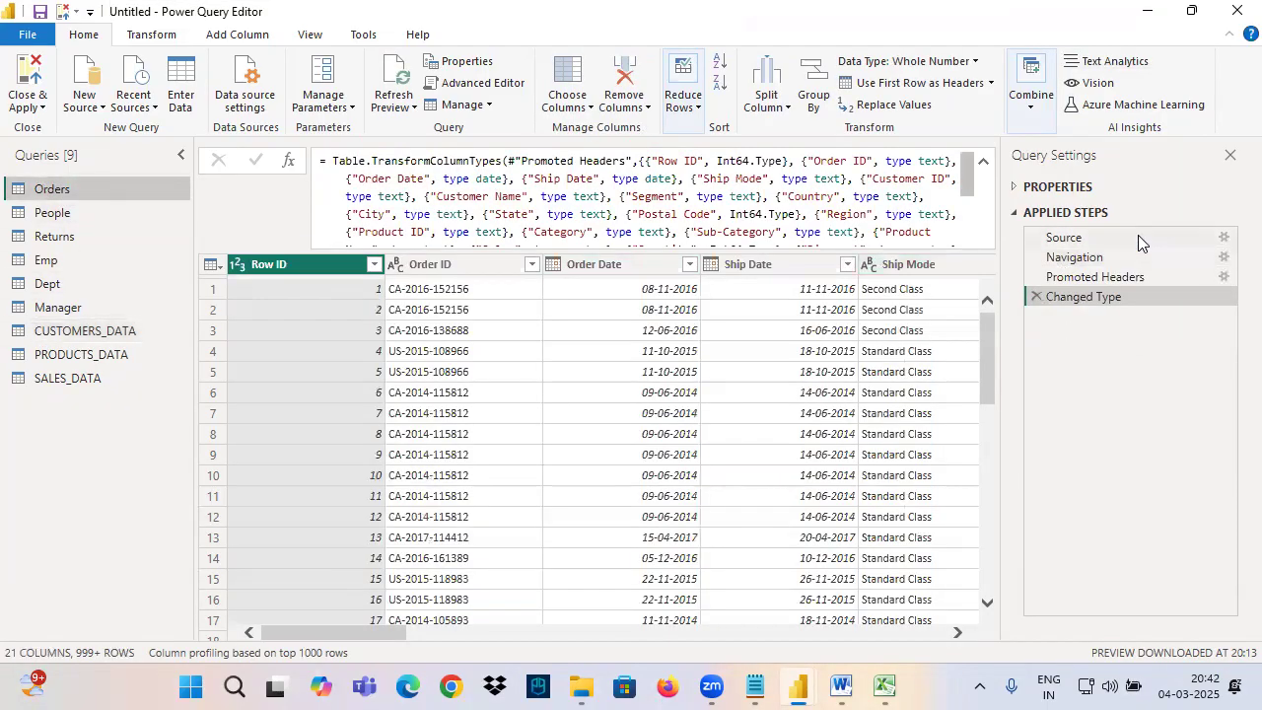
left_click(1070, 257)
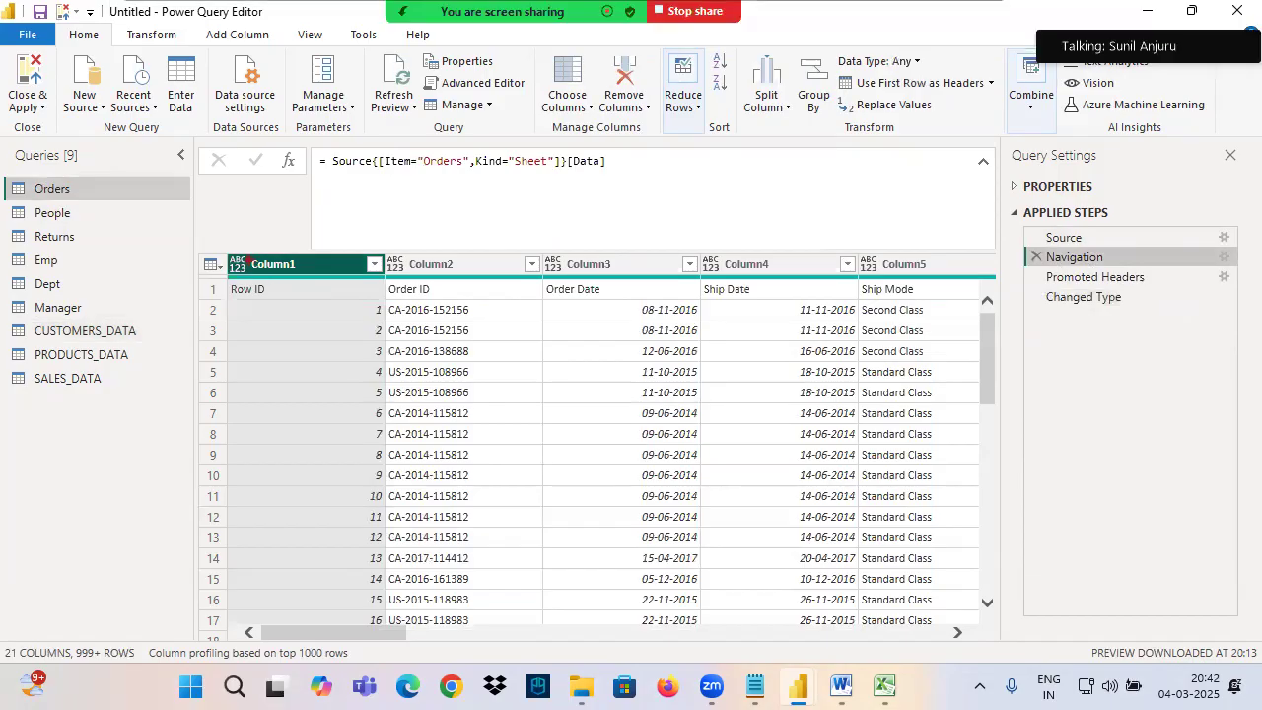
left_click_drag(239, 251, 1035, 273)
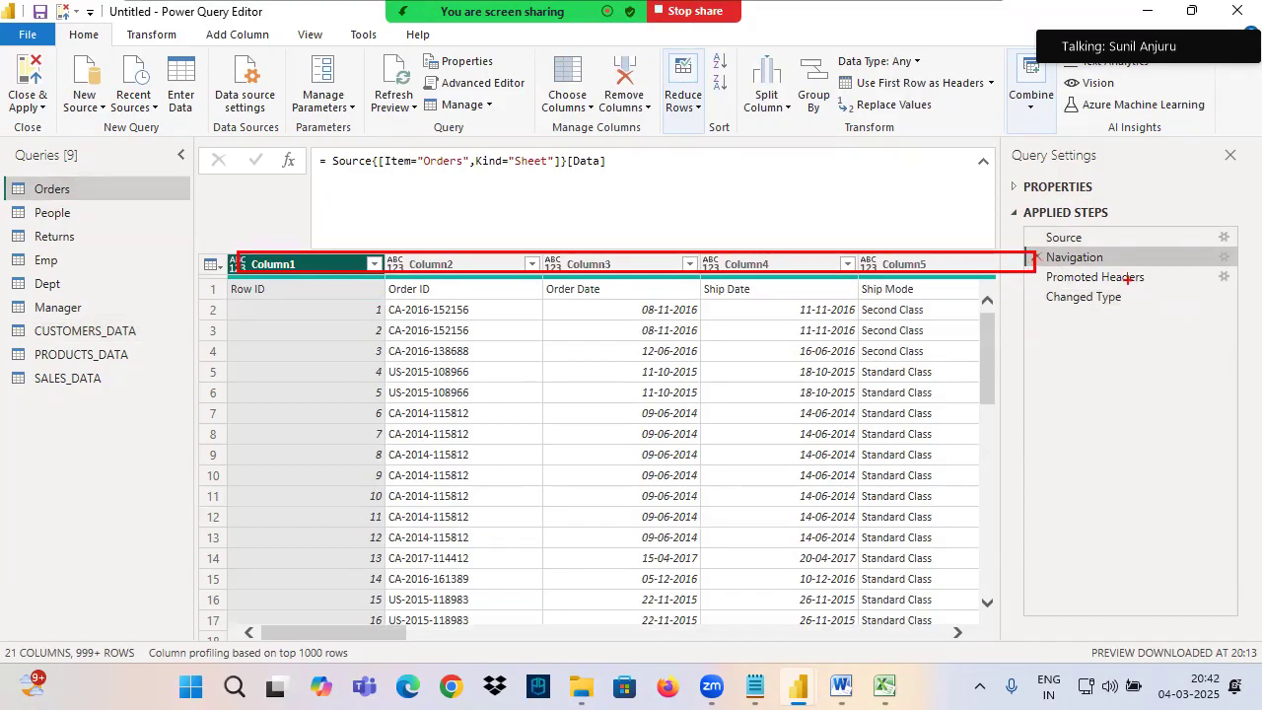
Return to the CUSTOMERS_DATA query, underline its Navigation step, and box its column headers for comparison.
left_click(68, 330)
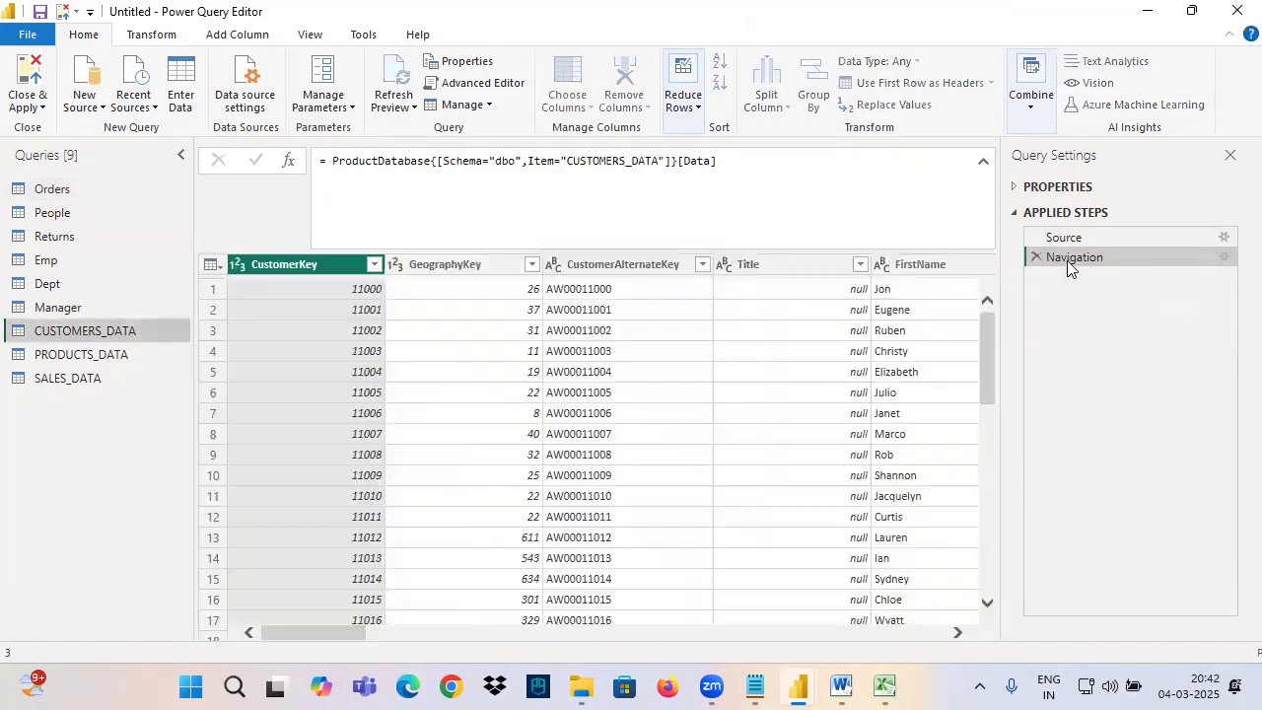
left_click_drag(1018, 277, 1154, 263)
mouse_move(221, 251)
left_mouse_down()
mouse_move(506, 272)
mouse_move(991, 270)
left_mouse_up()
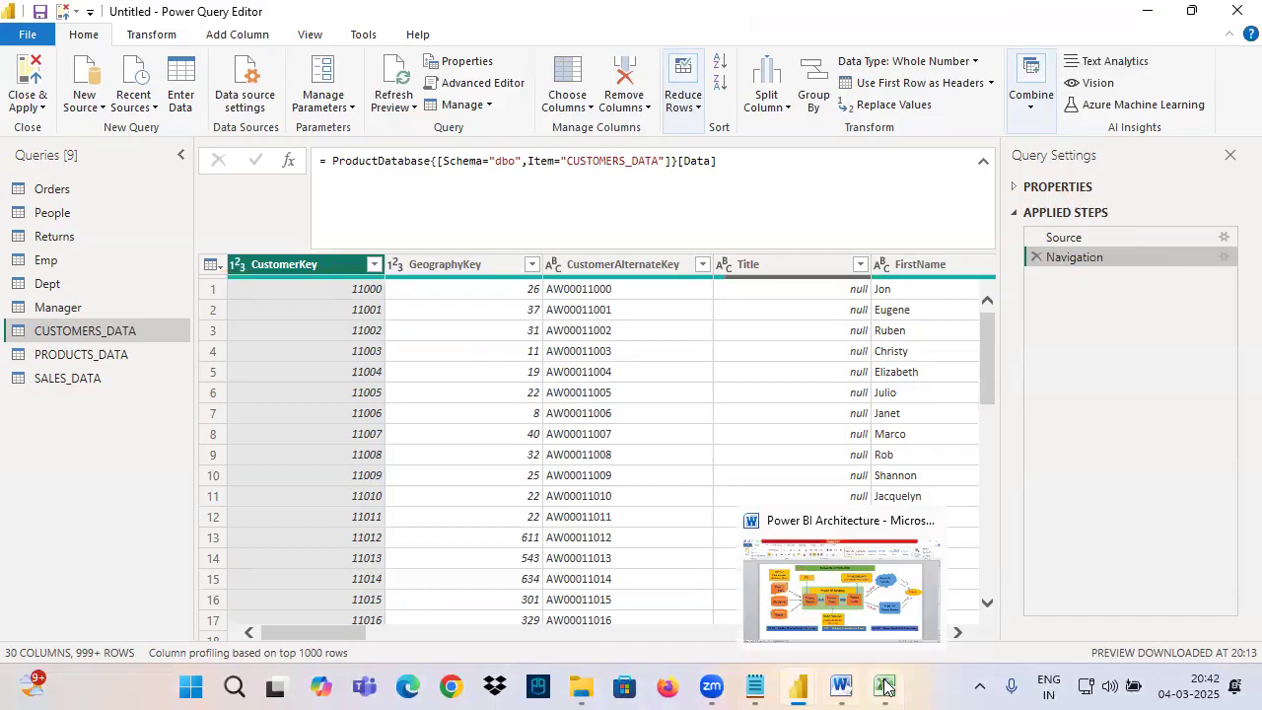
Switch to the Sample - Superstore workbook in Excel and highlight the People sheet's header row and data rows.
left_click(883, 688)
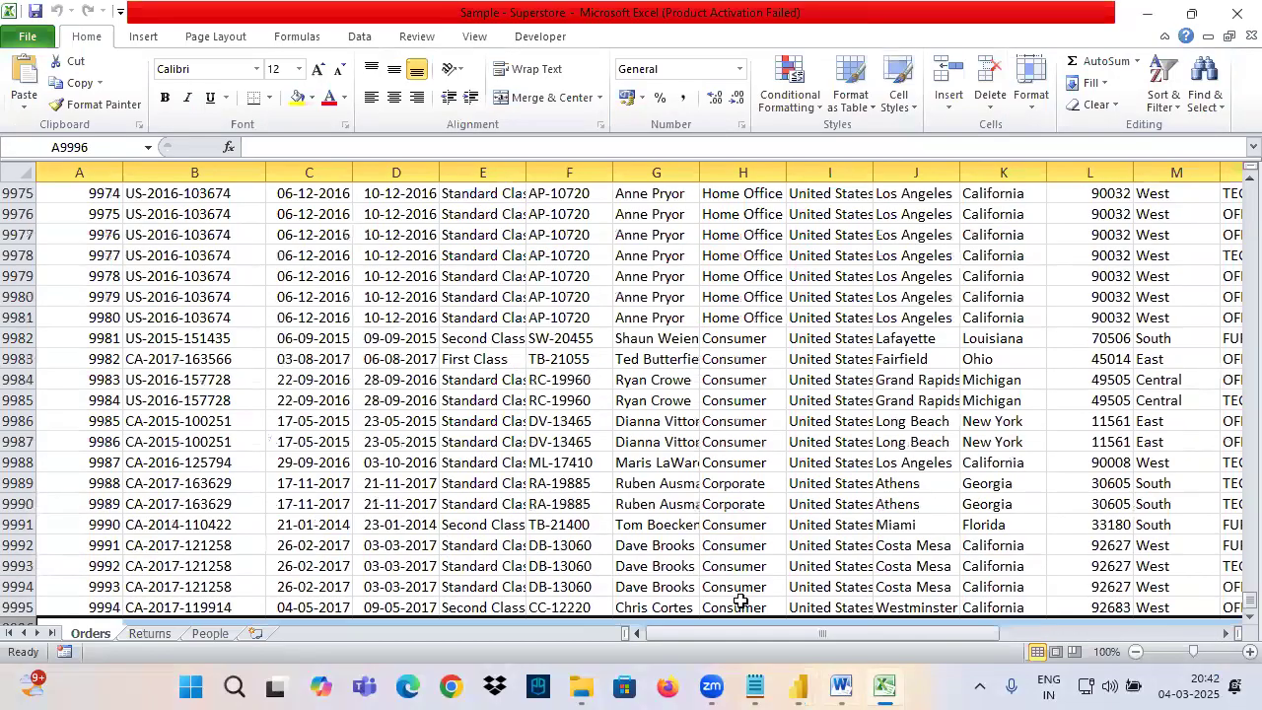
left_click(156, 634)
left_click(210, 634)
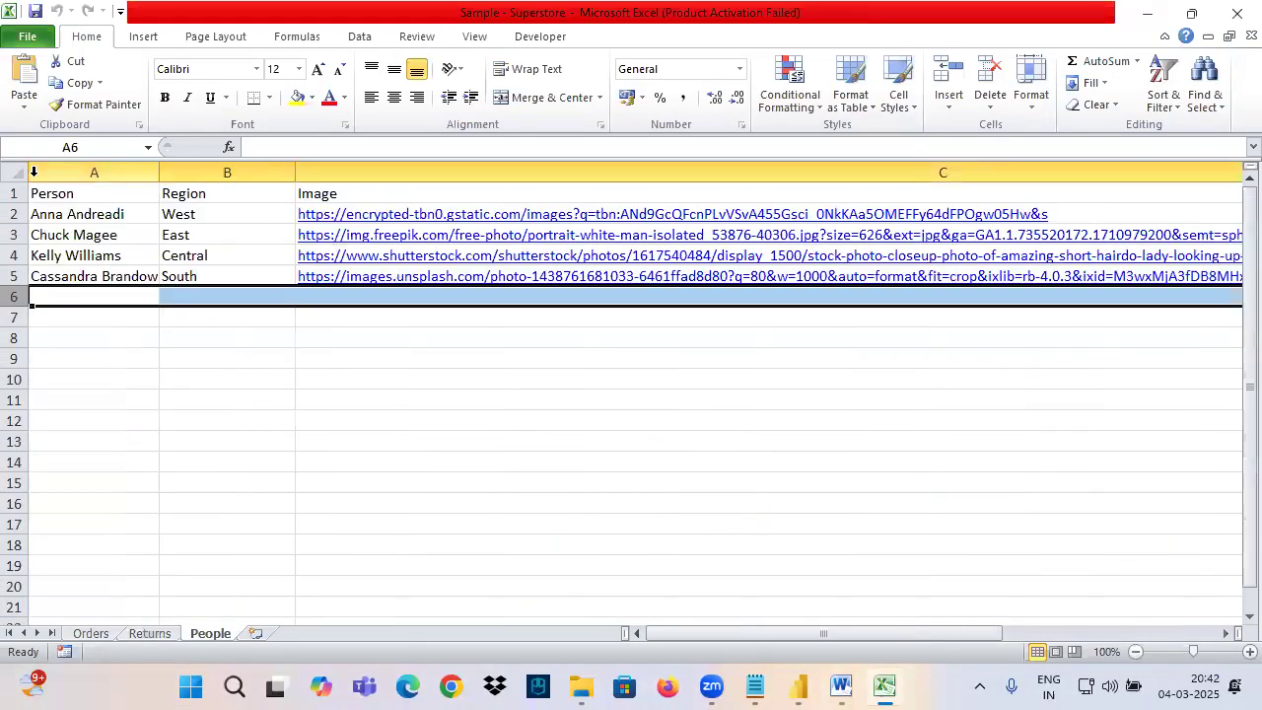
left_click_drag(43, 195, 430, 232)
left_click_drag(236, 397, 218, 382)
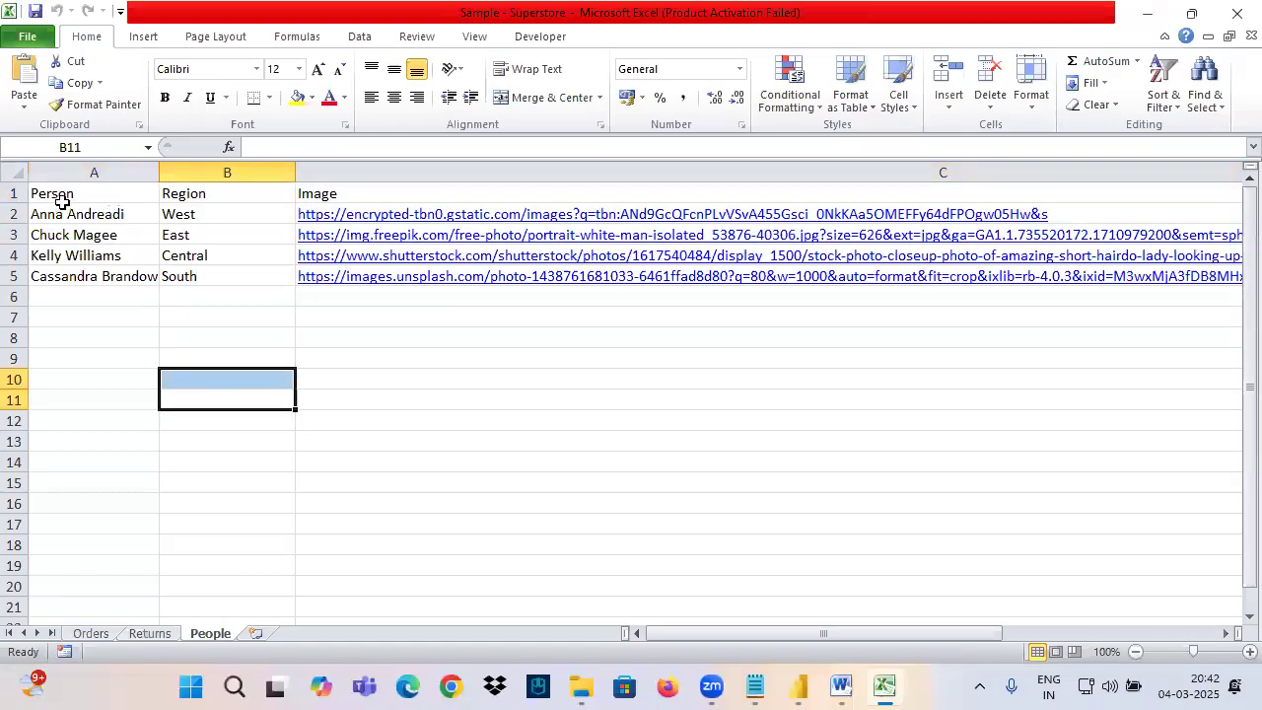
left_click_drag(62, 197, 373, 200)
left_click_drag(88, 223, 613, 279)
left_click_drag(67, 195, 455, 285)
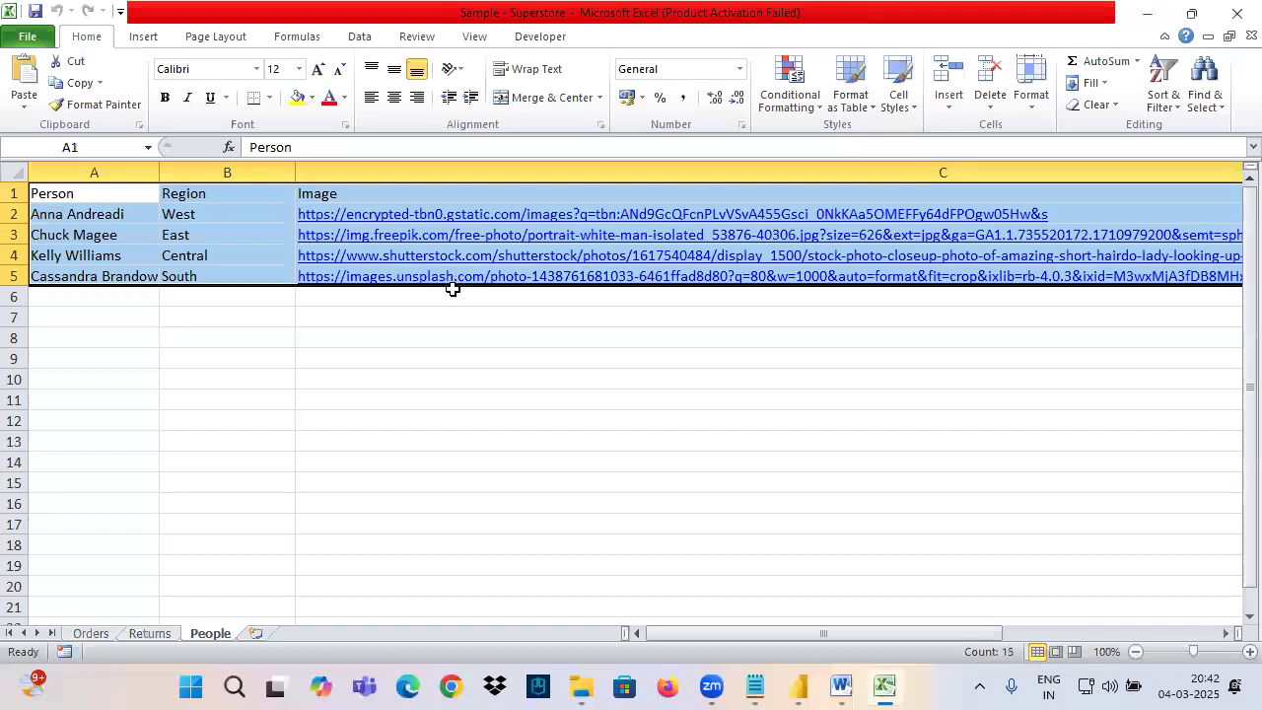
Switch to the Power BI Architecture document in Word, circle SQL Server and annotate it with an arrow and the word "proper".
left_click(797, 687)
left_click(841, 688)
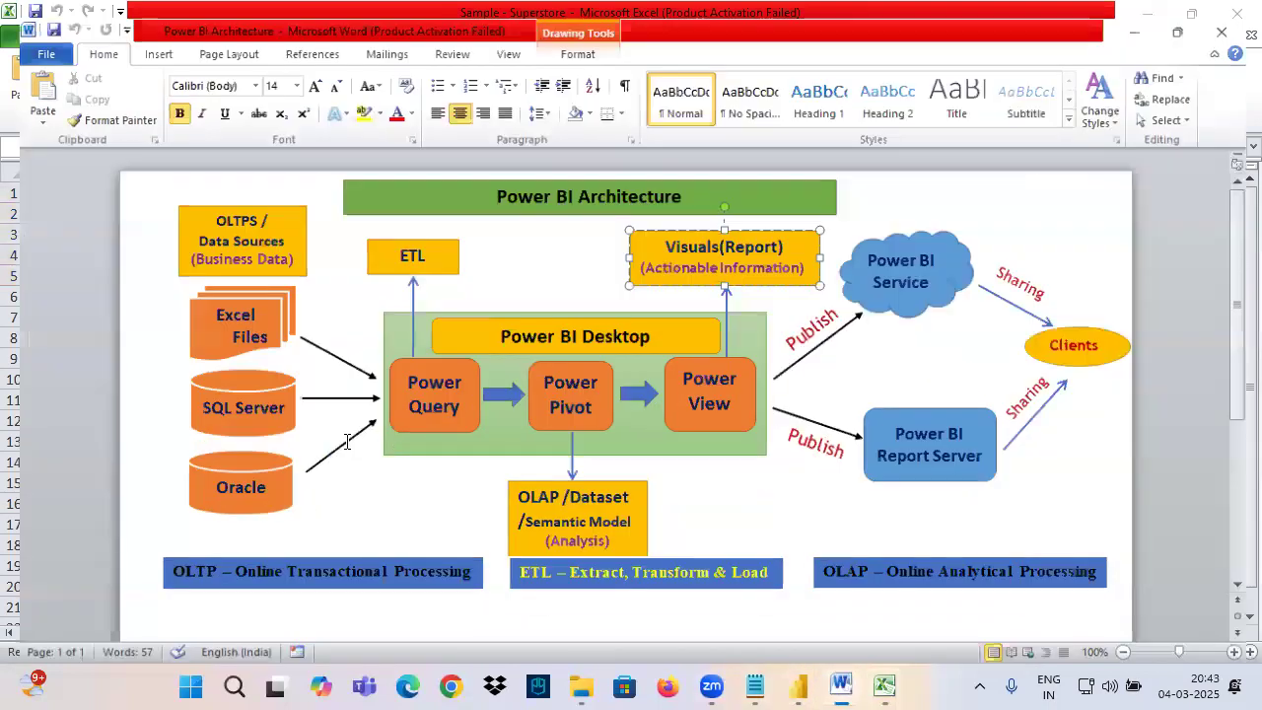
key("ctrl+2")
left_click_drag(280, 375, 77, 405)
mouse_move(130, 389)
left_mouse_down()
mouse_move(77, 405)
mouse_move(116, 428)
left_mouse_up()
left_click_drag(43, 353, 47, 422)
mouse_move(33, 363)
left_mouse_down()
mouse_move(42, 386)
mouse_move(89, 343)
left_mouse_up()
left_click_drag(88, 341, 98, 386)
left_click_drag(136, 335, 156, 317)
mouse_move(74, 274)
left_mouse_down()
mouse_move(71, 329)
mouse_move(75, 273)
left_mouse_up()
left_click_drag(71, 278, 128, 281)
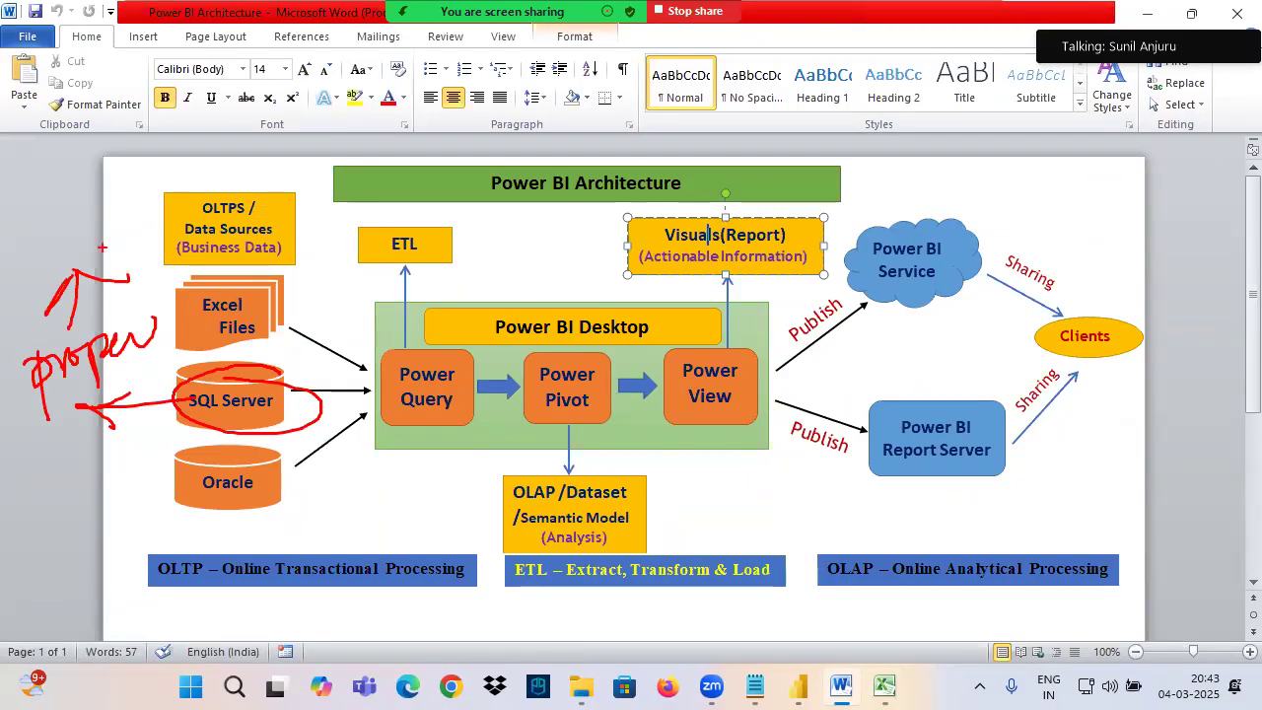
Sketch a table with a header row beside the data sources, draw an arrow from it to Power Query, and box the header there.
left_click_drag(2, 168, 199, 260)
left_click_drag(2, 169, 198, 187)
mouse_move(2, 192)
left_mouse_down()
mouse_move(199, 258)
mouse_move(360, 357)
mouse_move(351, 404)
left_mouse_up()
left_click_drag(386, 345, 494, 363)
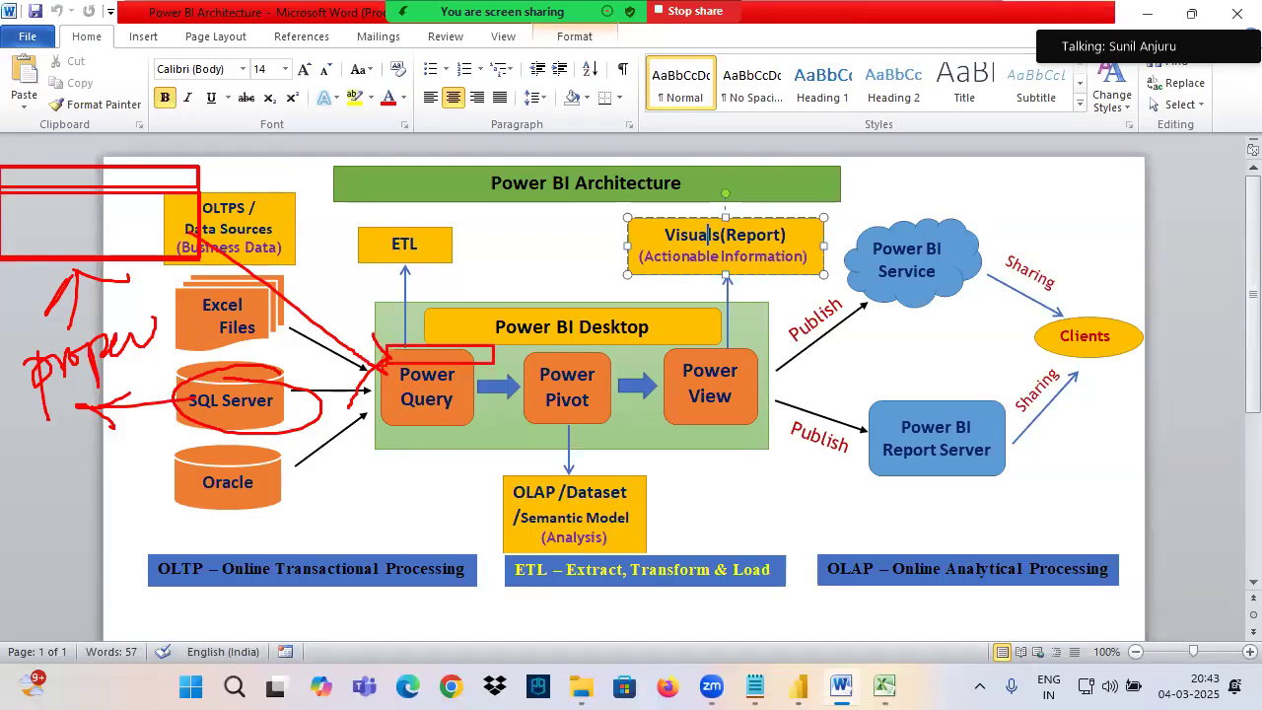
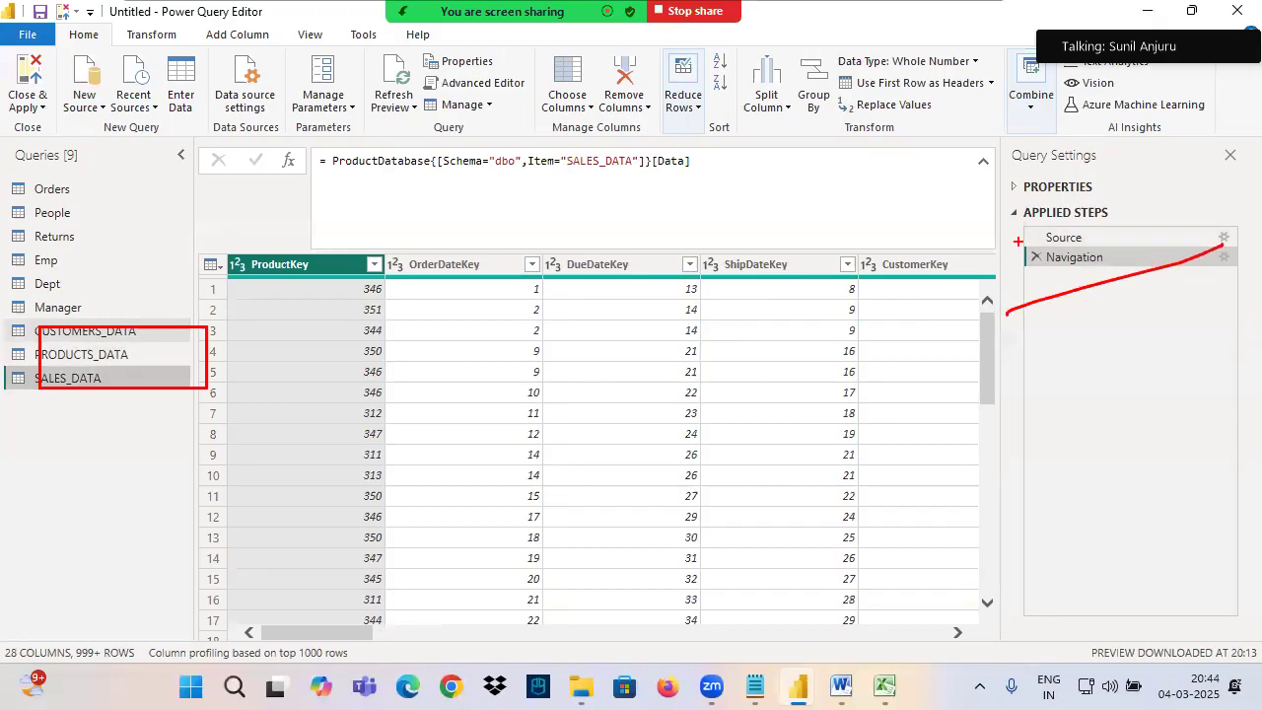
Convert the Orders query's Customer Name column to uppercase in Power Query Editor.
left_click(50, 188)
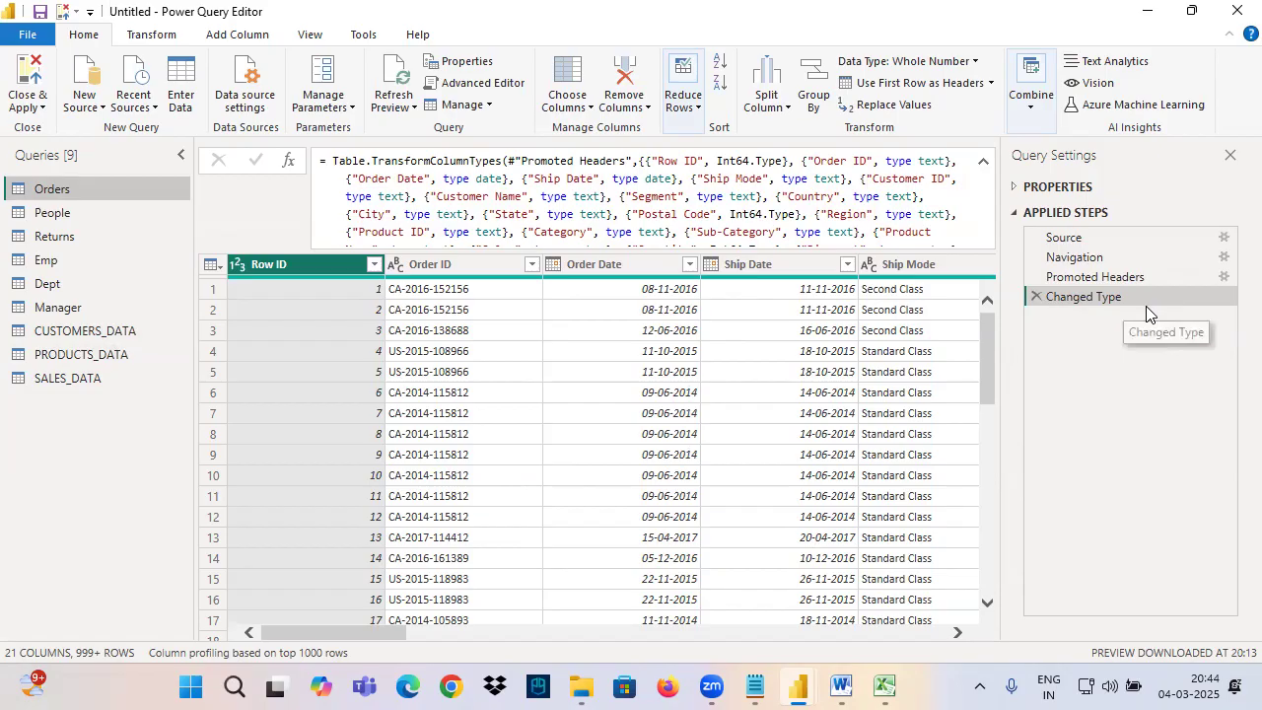
left_click_drag(276, 632, 429, 638)
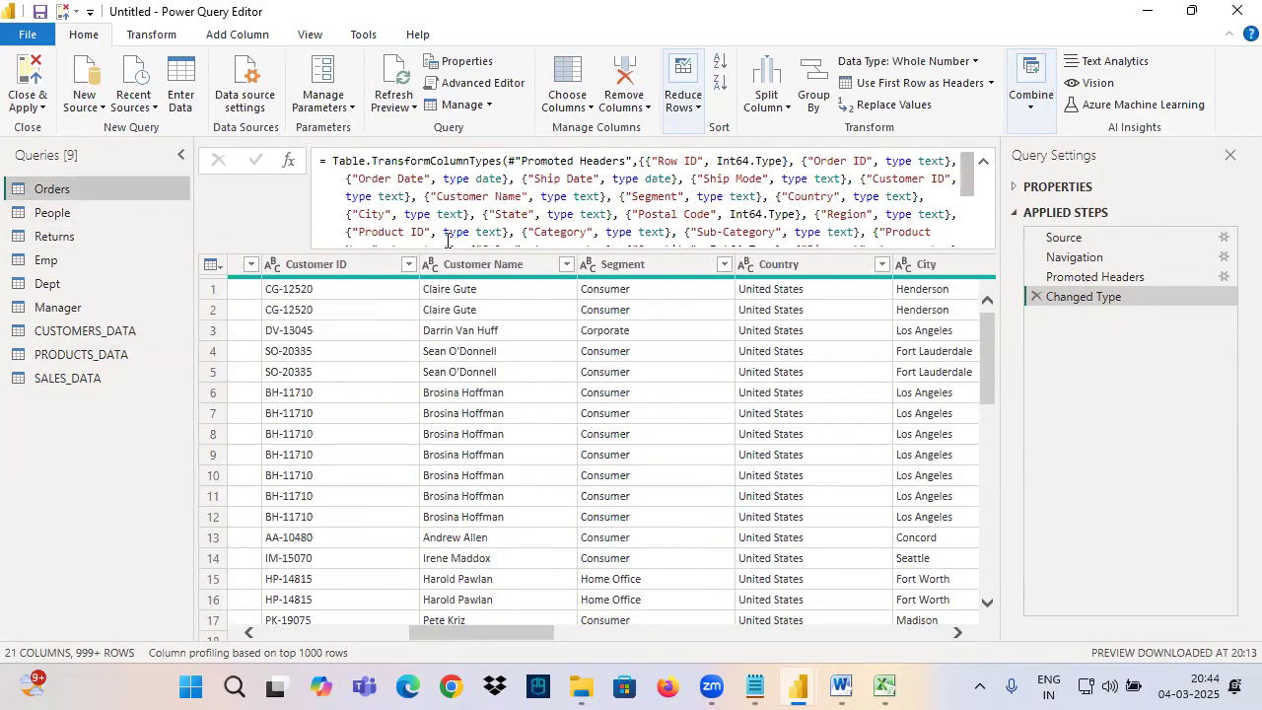
left_click(483, 264)
left_click(151, 35)
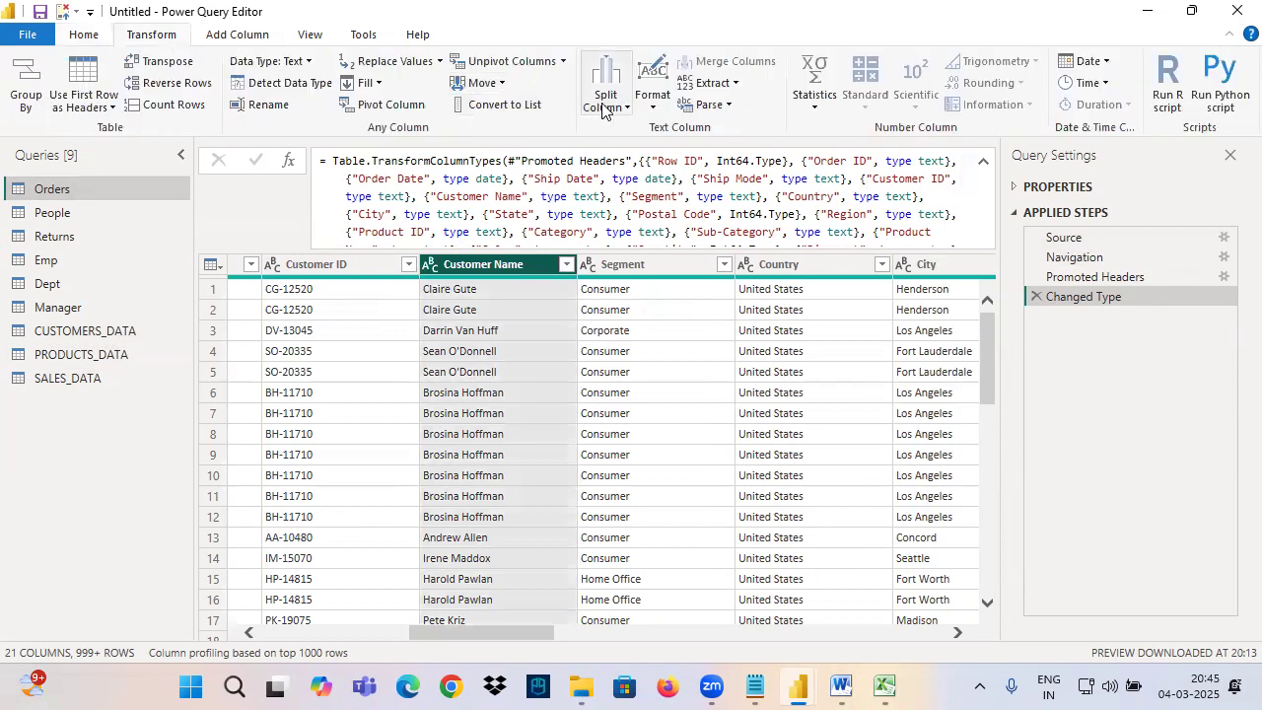
left_click(652, 94)
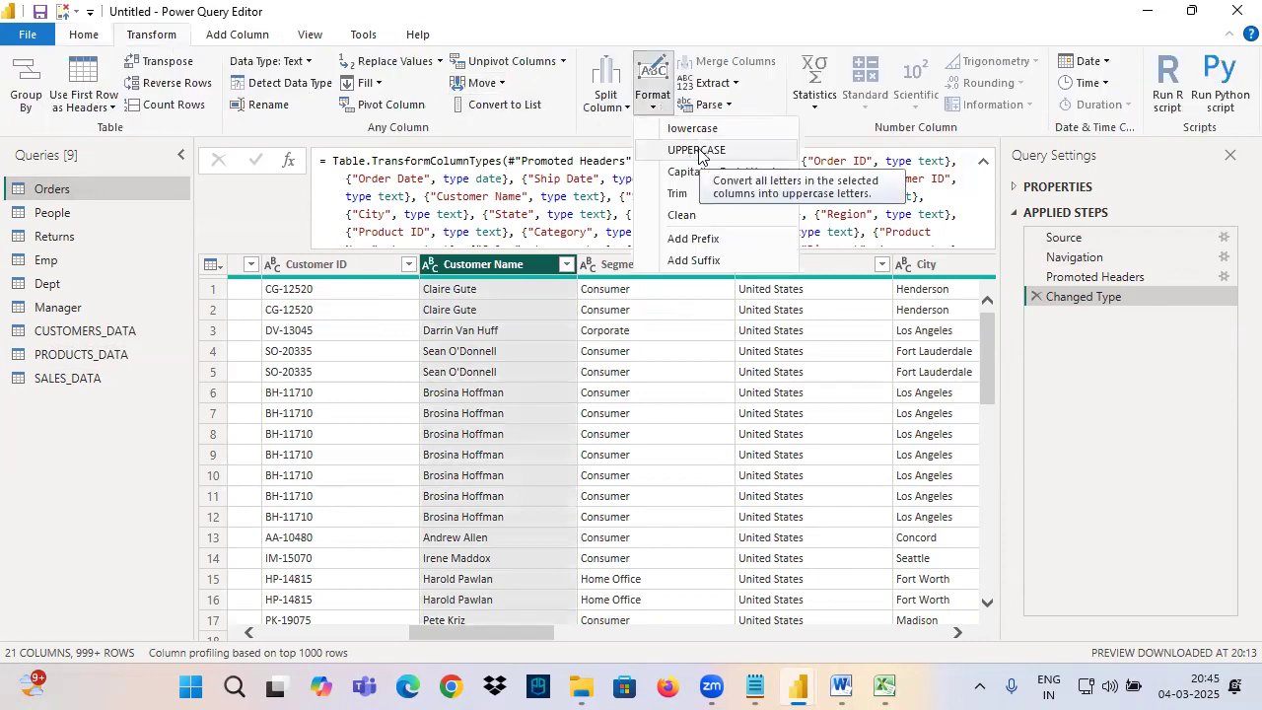
key("ctrl+2")
mouse_move(1020, 338)
left_mouse_down()
mouse_move(1075, 327)
mouse_move(1003, 342)
left_mouse_up()
key("Escape")
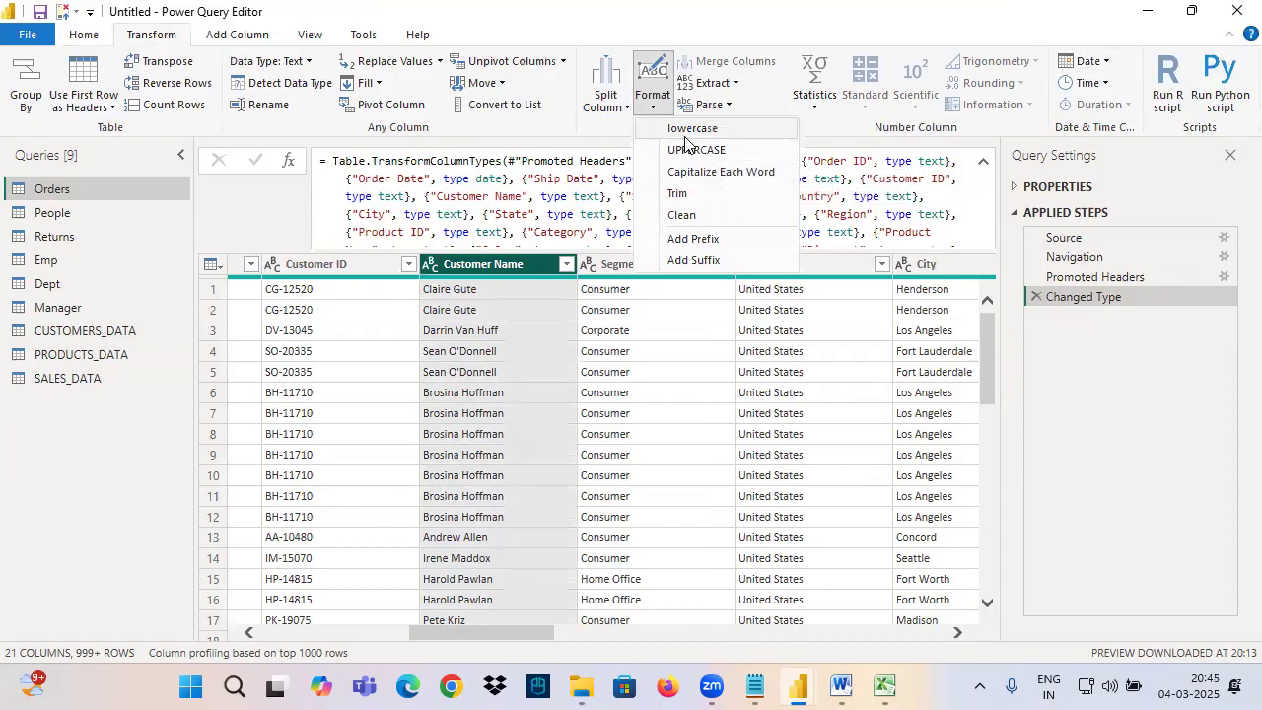
left_click(680, 151)
Box the Uppercased Text step, link it to its formula and the Customer Name values, and clear the annotations.
key("ctrl+2")
left_click_drag(1035, 311, 1184, 336)
mouse_move(1150, 310)
left_mouse_down()
mouse_move(1174, 299)
mouse_move(780, 129)
mouse_move(774, 139)
left_mouse_up()
left_click_drag(777, 119, 883, 128)
left_click_drag(481, 149, 899, 191)
mouse_move(548, 193)
left_mouse_down()
mouse_move(517, 339)
mouse_move(589, 280)
left_mouse_up()
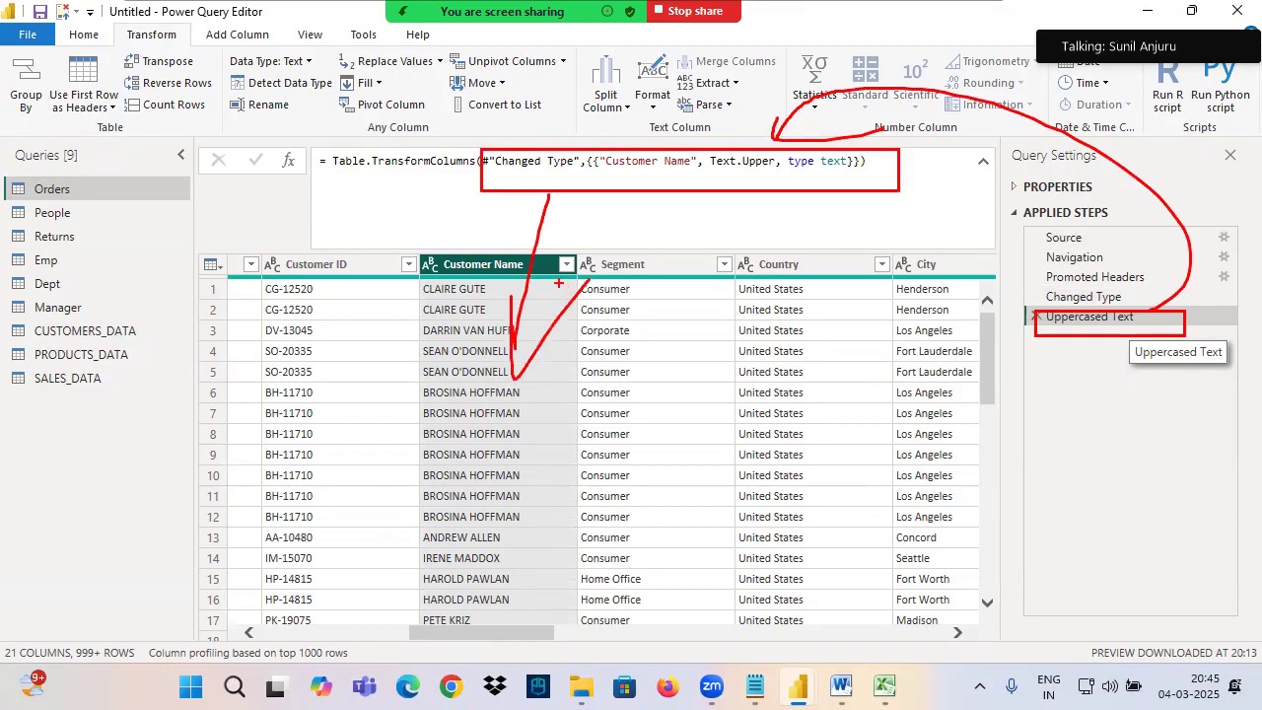
key("Escape")
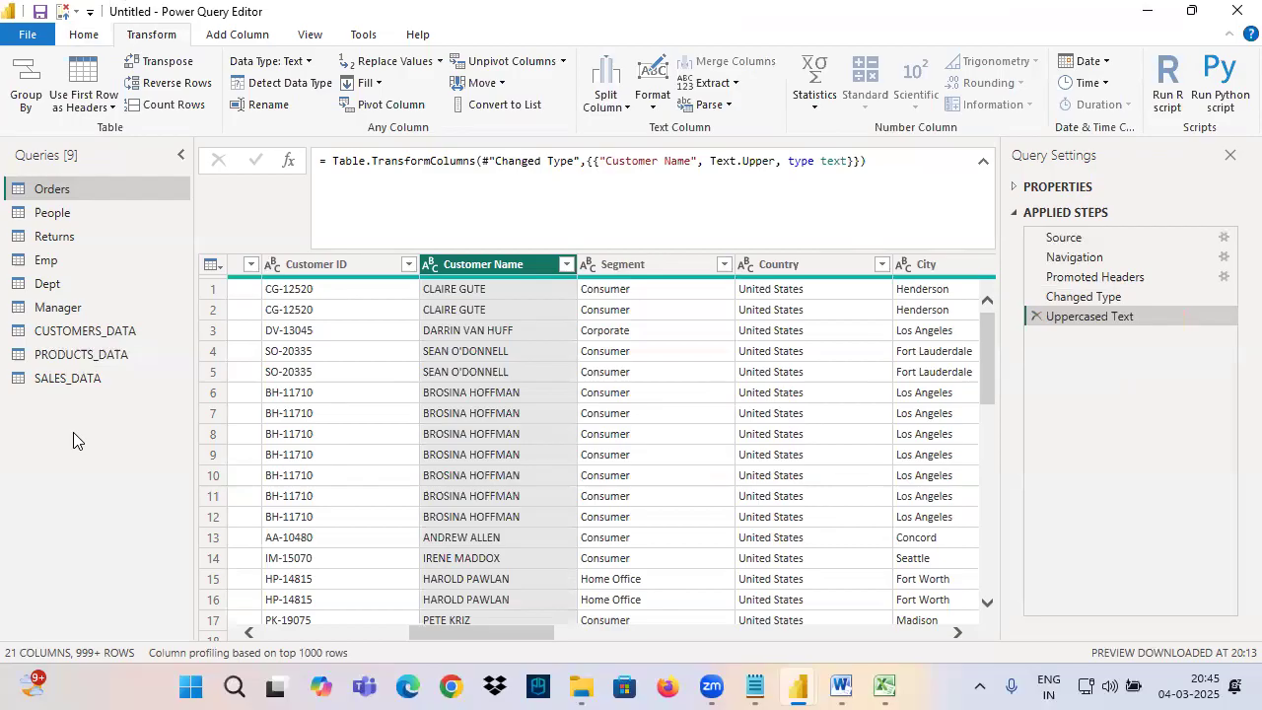
Convert the PRODUCTS_DATA query's EnglishProductName column to uppercase.
left_click(89, 356)
left_click_drag(368, 632, 459, 632)
left_click(641, 264)
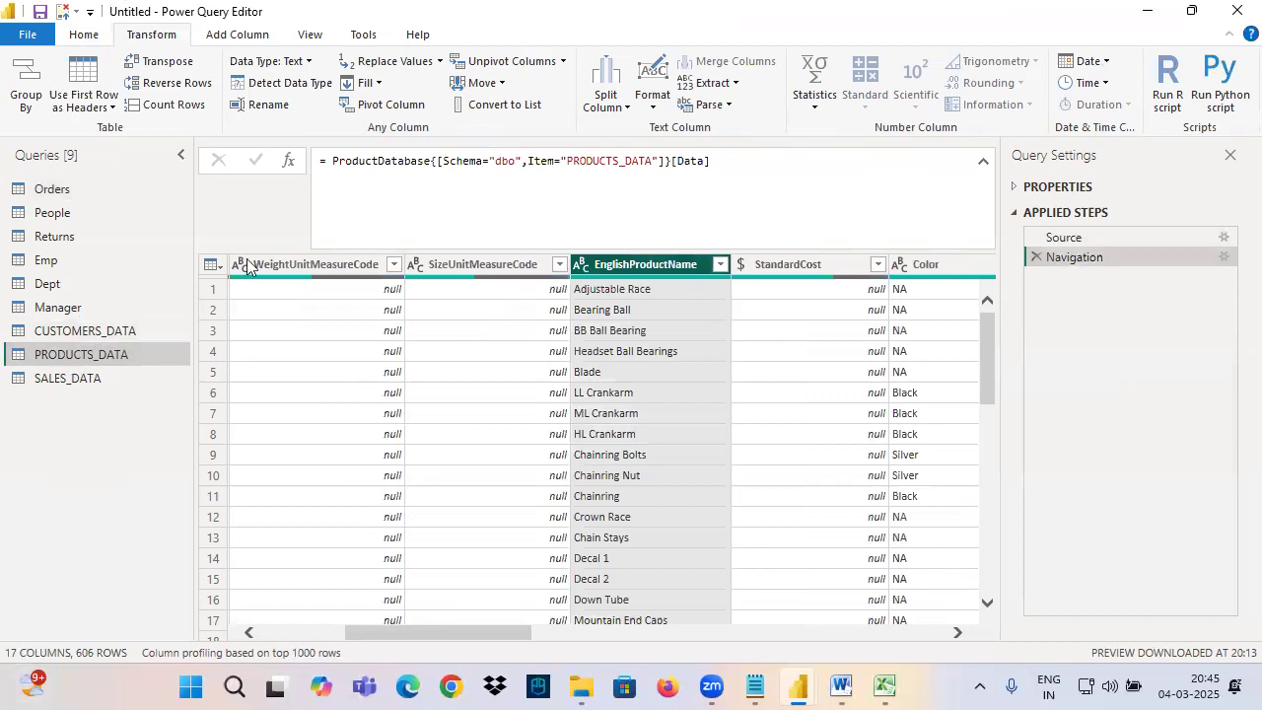
left_click(653, 95)
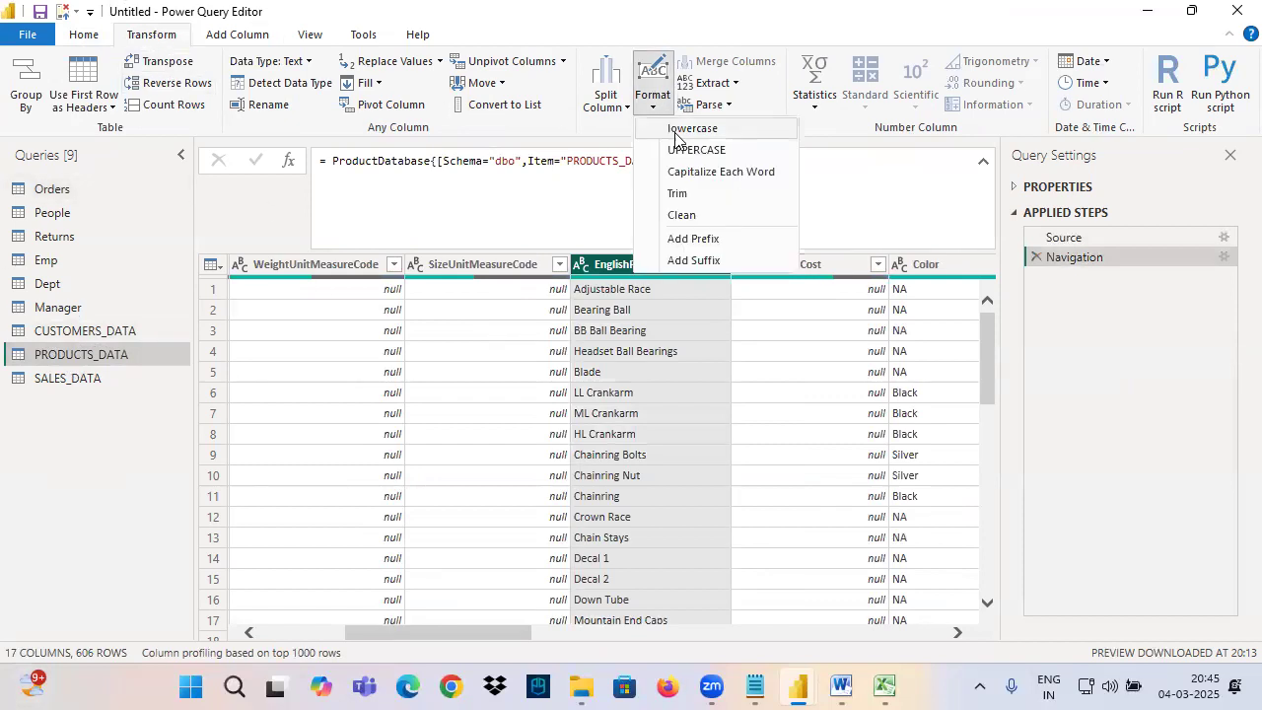
left_click(694, 149)
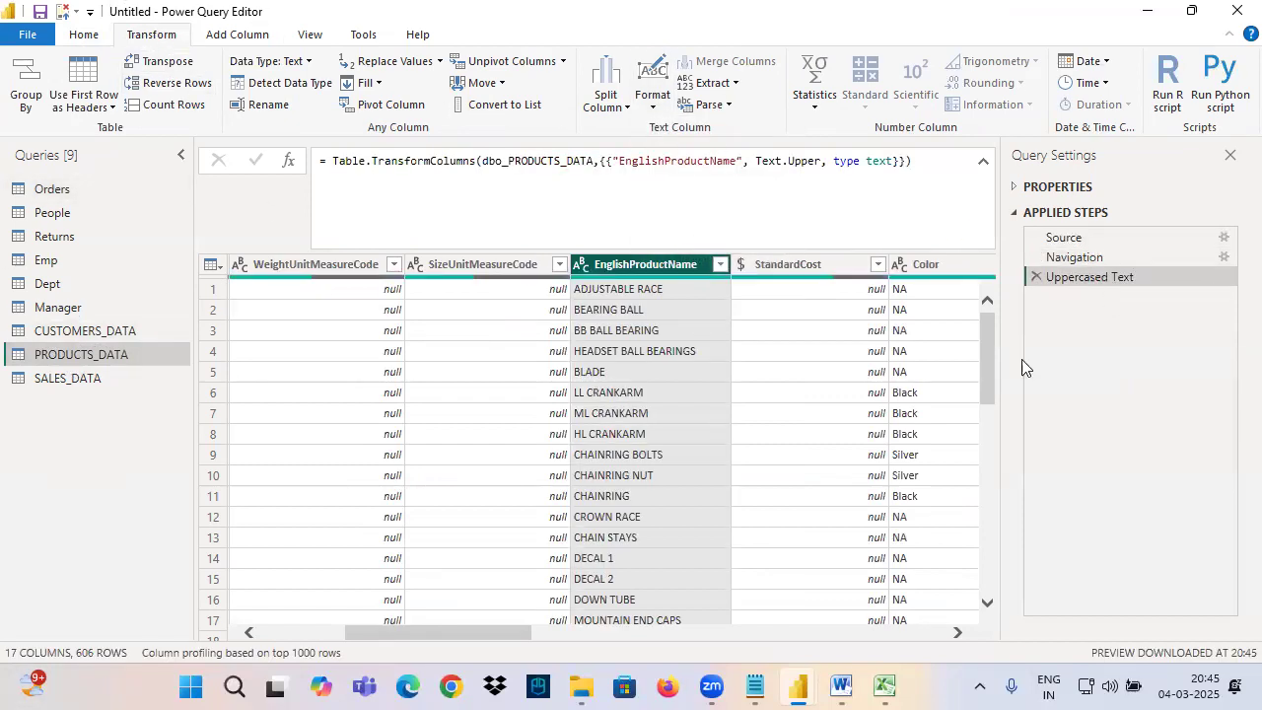
Mark the PRODUCTS_DATA query's Uppercased Text step and rename it "Uppercased - ProdName".
left_click_drag(1022, 263, 1160, 287)
mouse_move(1031, 292)
left_mouse_down()
mouse_move(1139, 296)
mouse_move(1055, 264)
mouse_move(1021, 299)
mouse_move(1181, 286)
left_mouse_up()
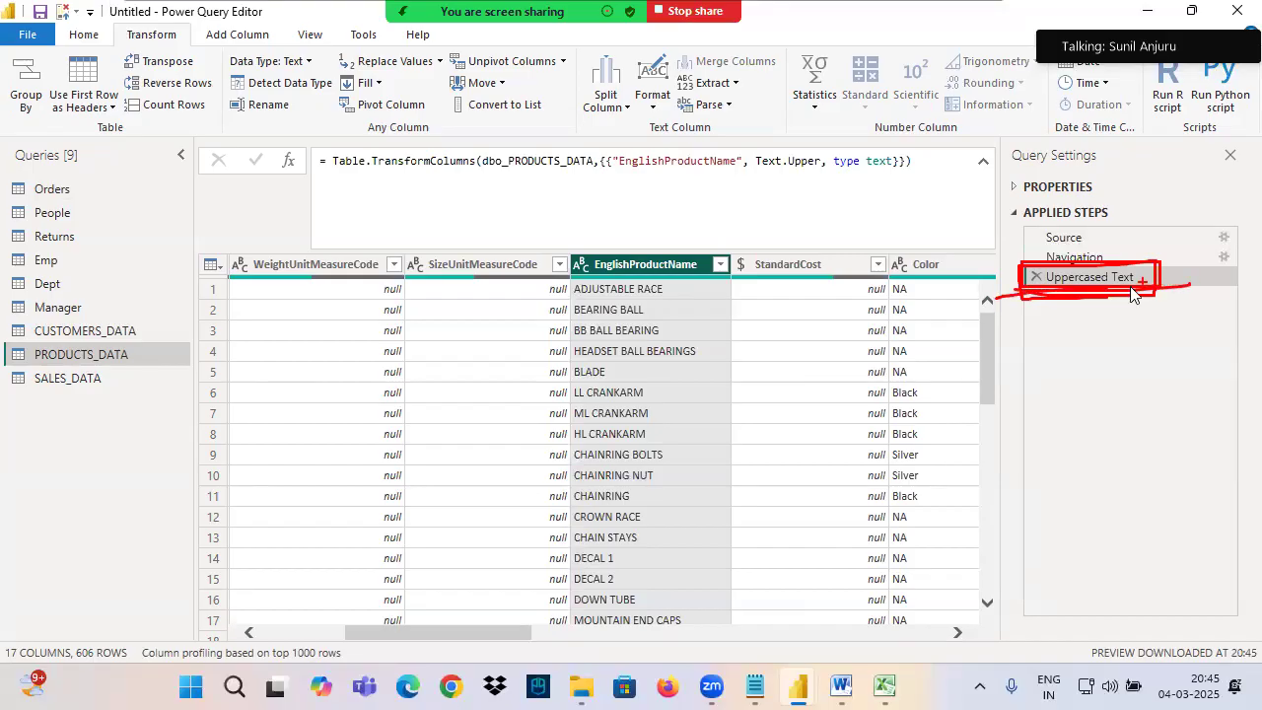
right_click(1089, 279)
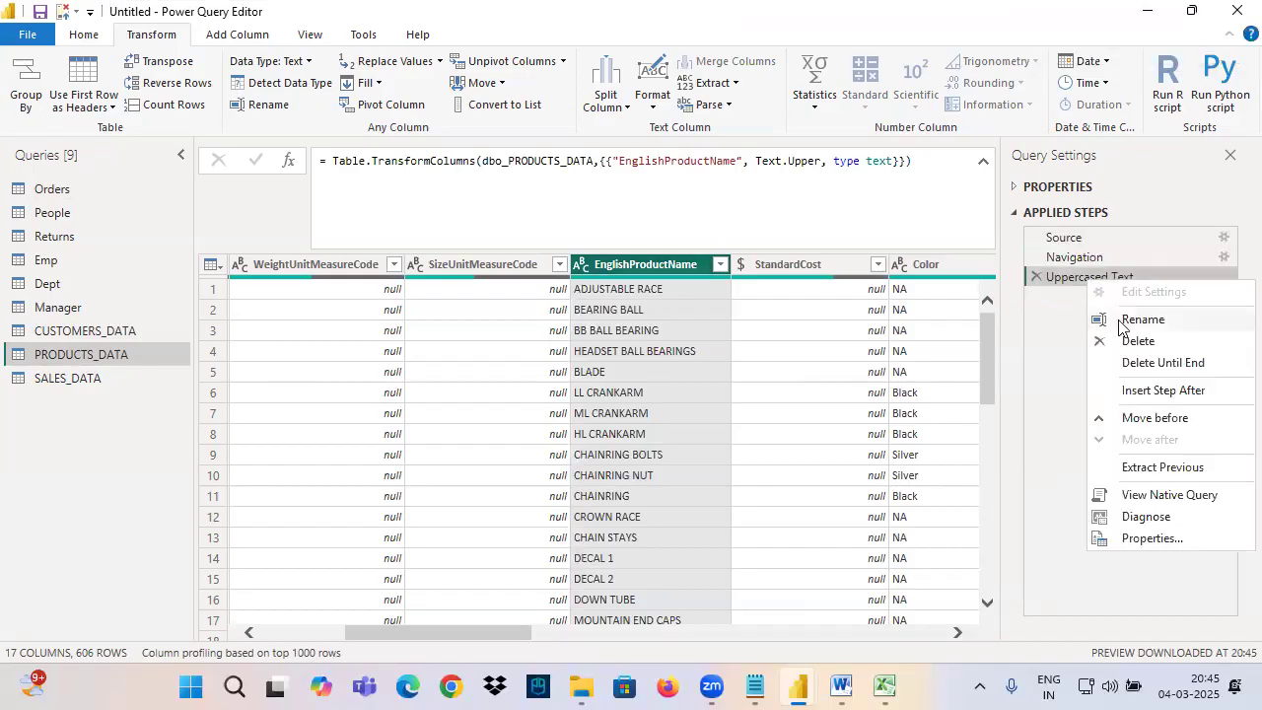
left_click(1121, 322)
left_click(1161, 277)
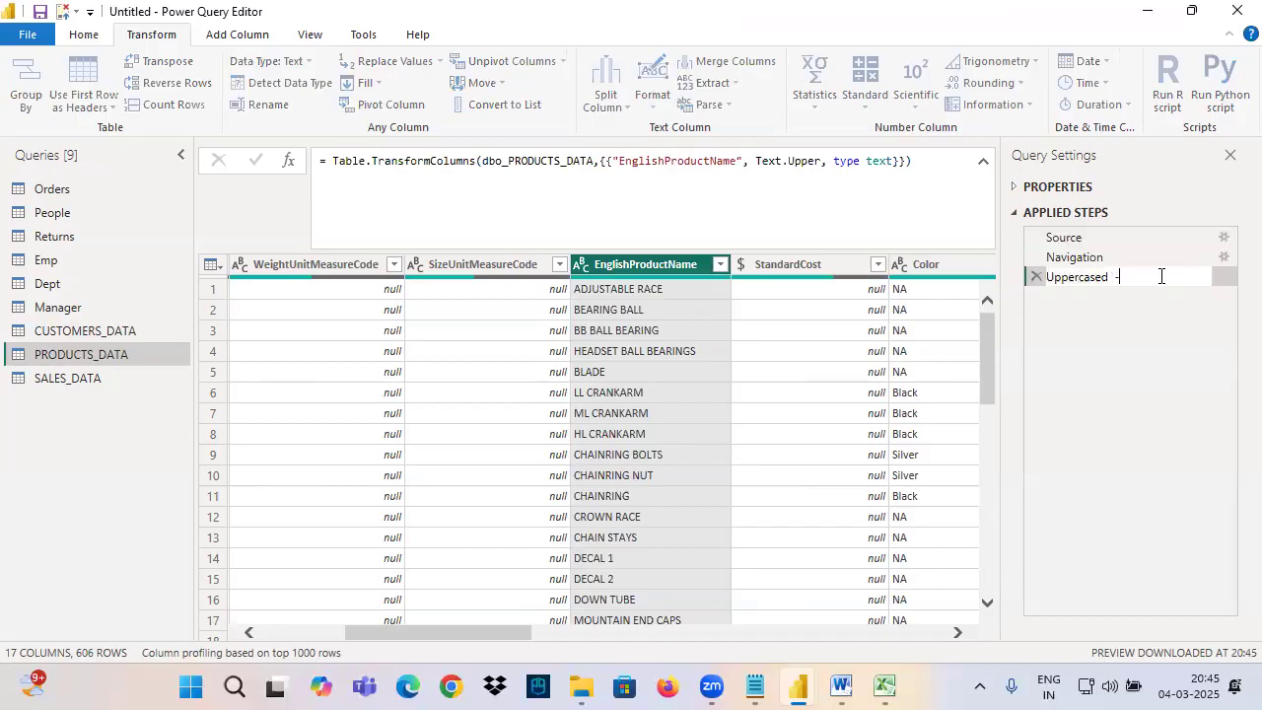
type("- ProdName")
key("Return")
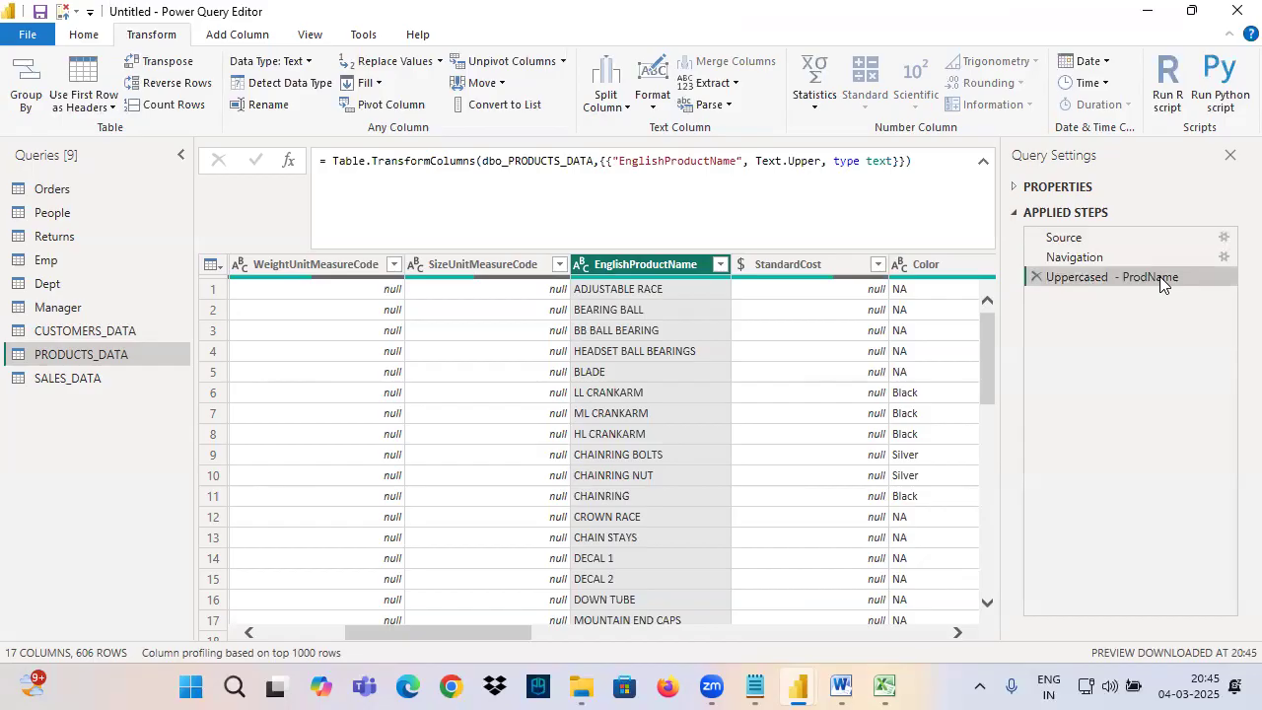
Merge CUSTOMERS_DATA's FirstName, MiddleName and LastName columns with a space separator into an added column named CustFullName.
left_click(108, 335)
left_click_drag(334, 633, 370, 633)
left_click(488, 266)
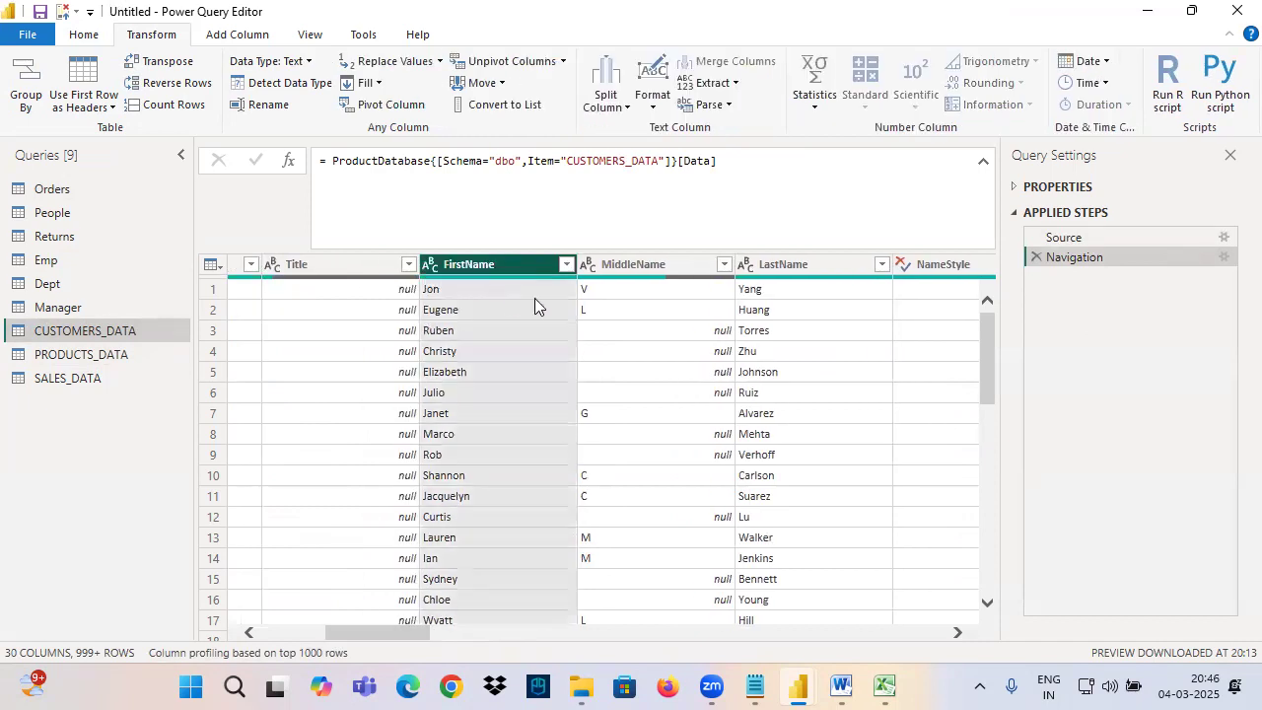
left_click(641, 272, "ctrl")
left_click(784, 264, "ctrl")
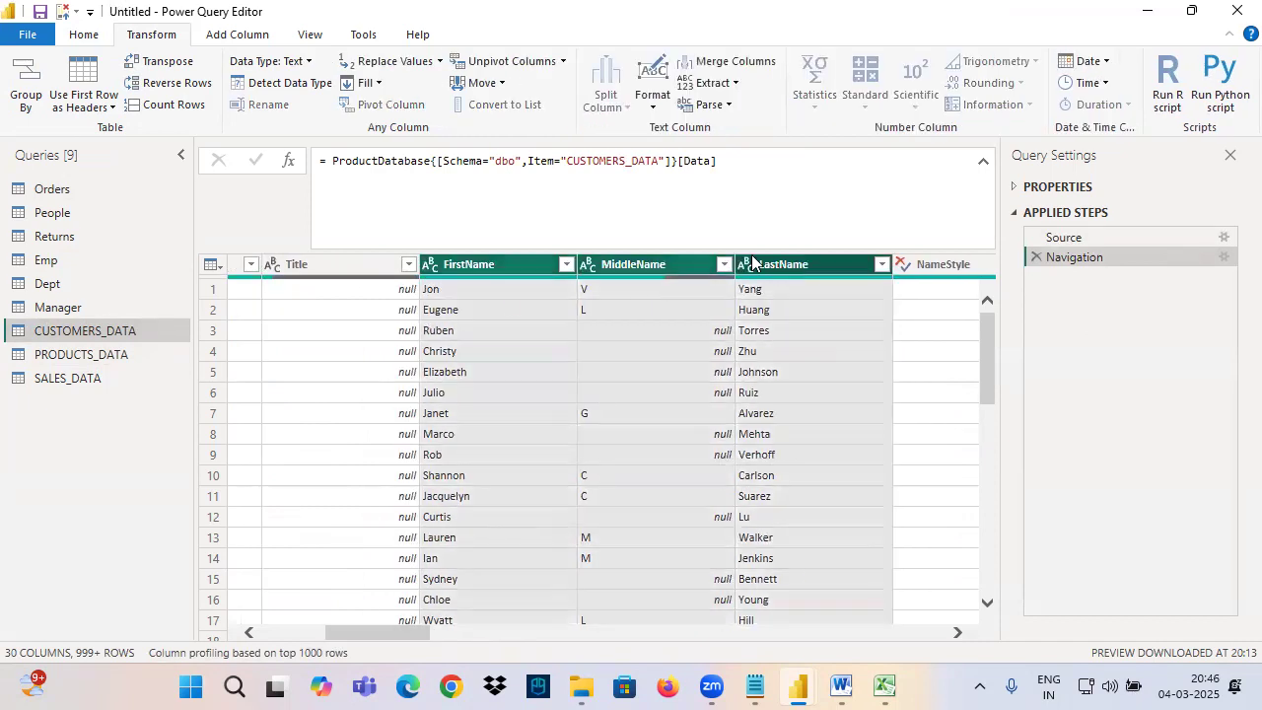
left_click(236, 36)
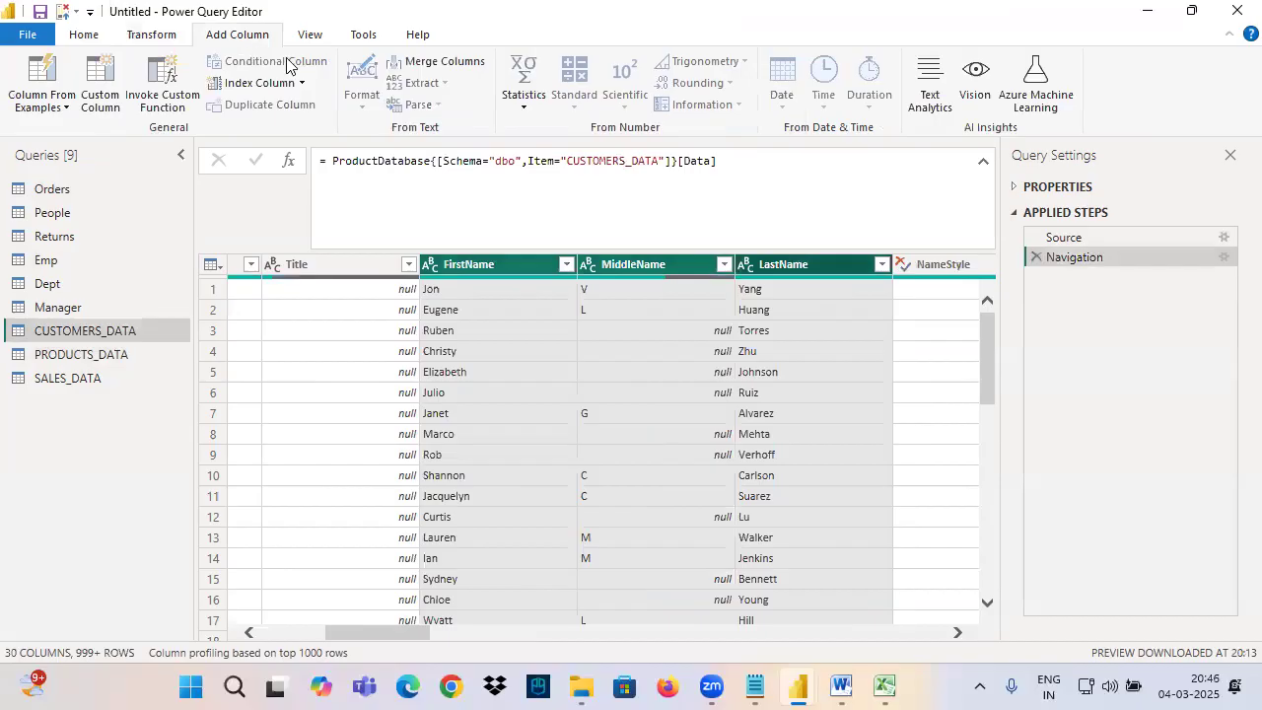
left_click(434, 63)
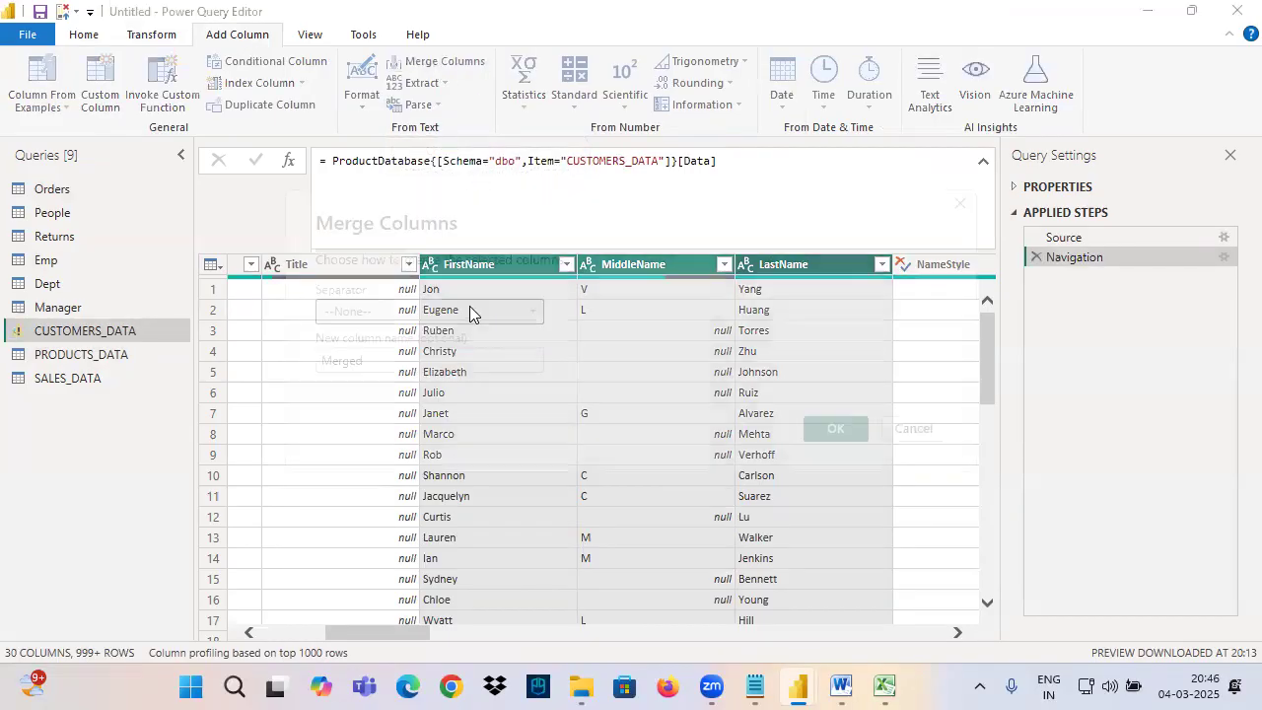
left_click(414, 311)
left_click(404, 433)
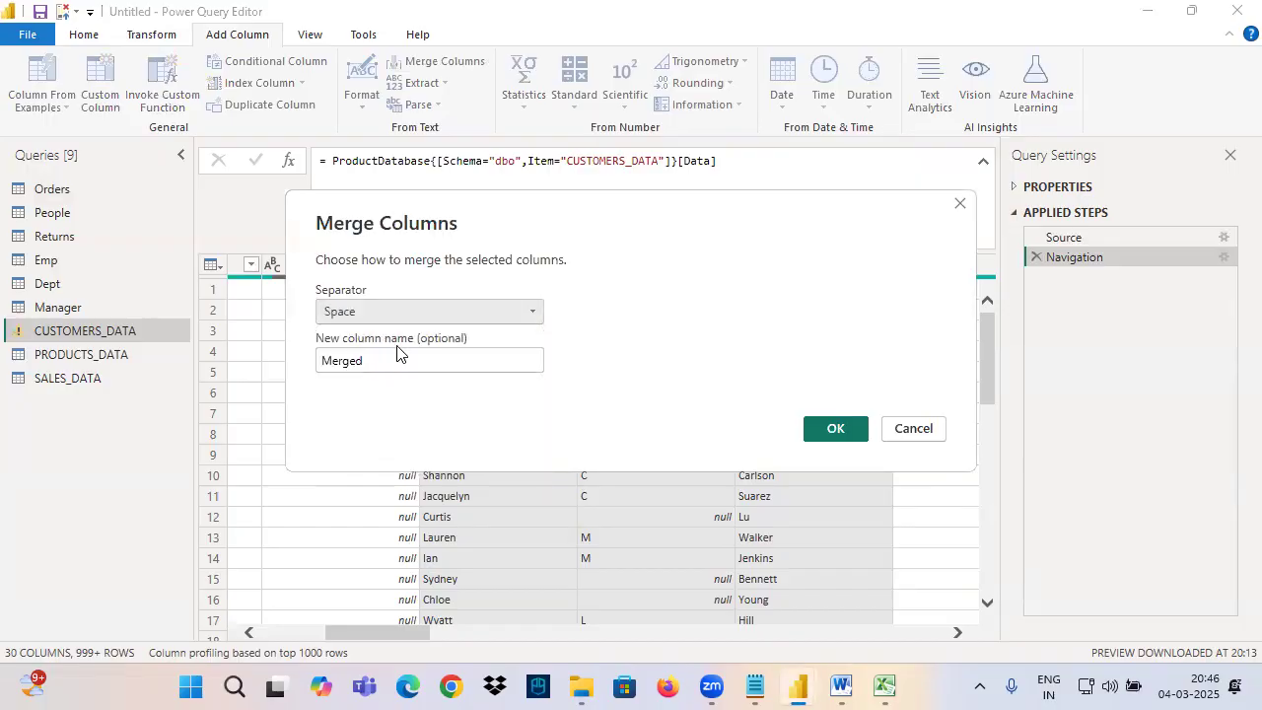
left_click_drag(395, 358, 282, 358)
type("Cust")
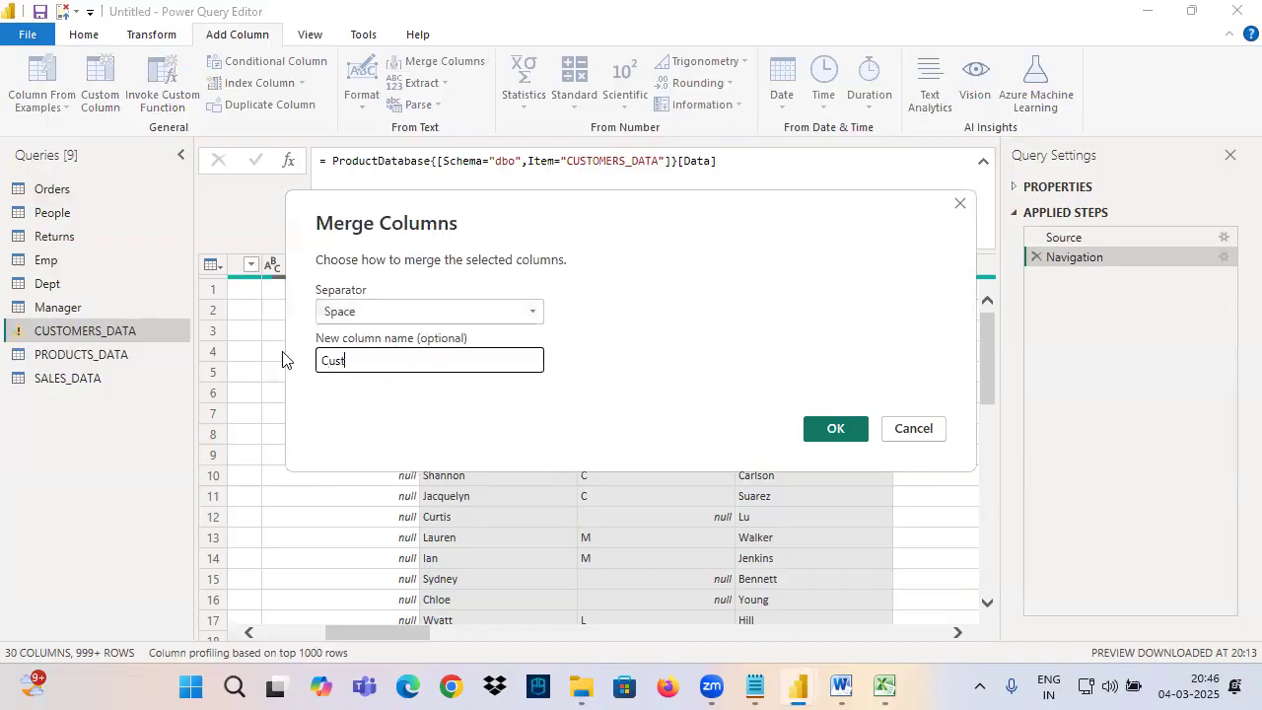
type("FullName")
left_click_drag(804, 424, 807, 403)
mouse_move(1018, 286)
left_mouse_down()
mouse_move(1126, 290)
mouse_move(1056, 317)
left_mouse_up()
left_click(835, 428)
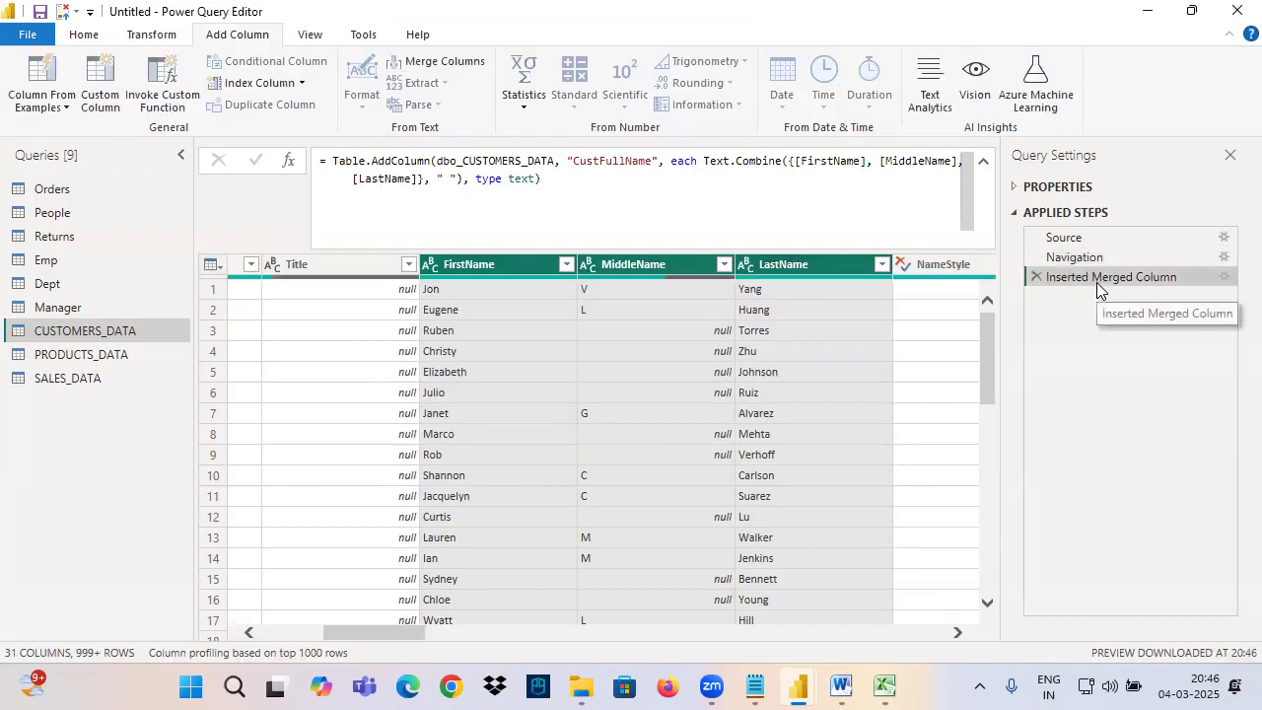
Box the Inserted Merged Column step's formula and view the CustFullName column at the end of the table.
left_click_drag(301, 133, 975, 209)
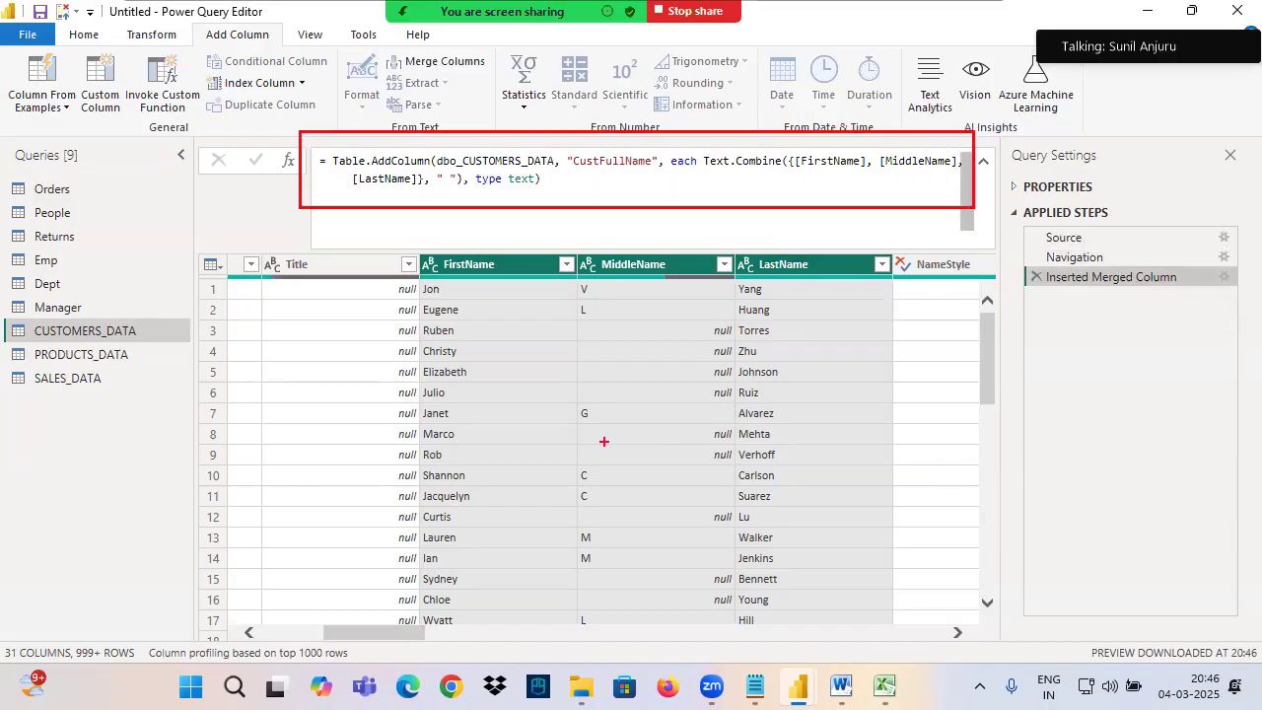
left_click_drag(395, 634, 1174, 653)
left_click(888, 266)
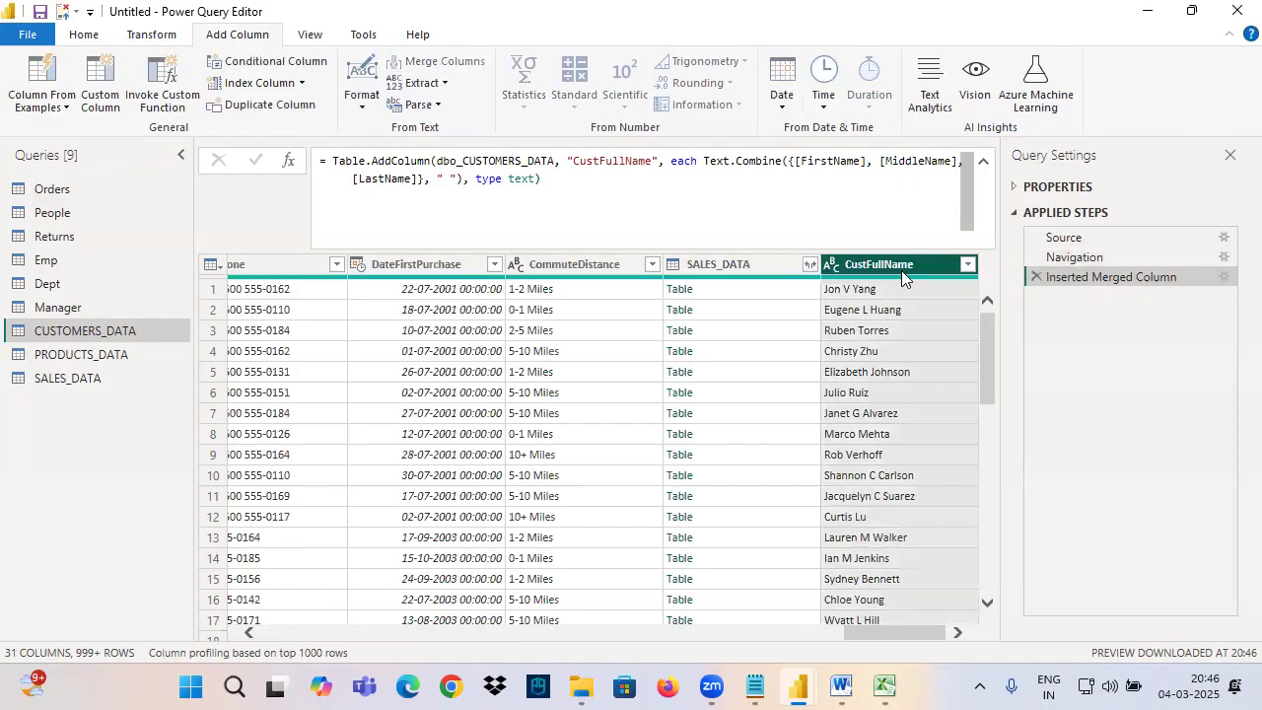
Box and underline the merge formula, point out Text.Combine and the CustFullName values with arrows, and clear the annotations.
left_click_drag(259, 142, 968, 204)
mouse_move(695, 69)
left_mouse_down()
mouse_move(726, 140)
mouse_move(754, 104)
left_mouse_up()
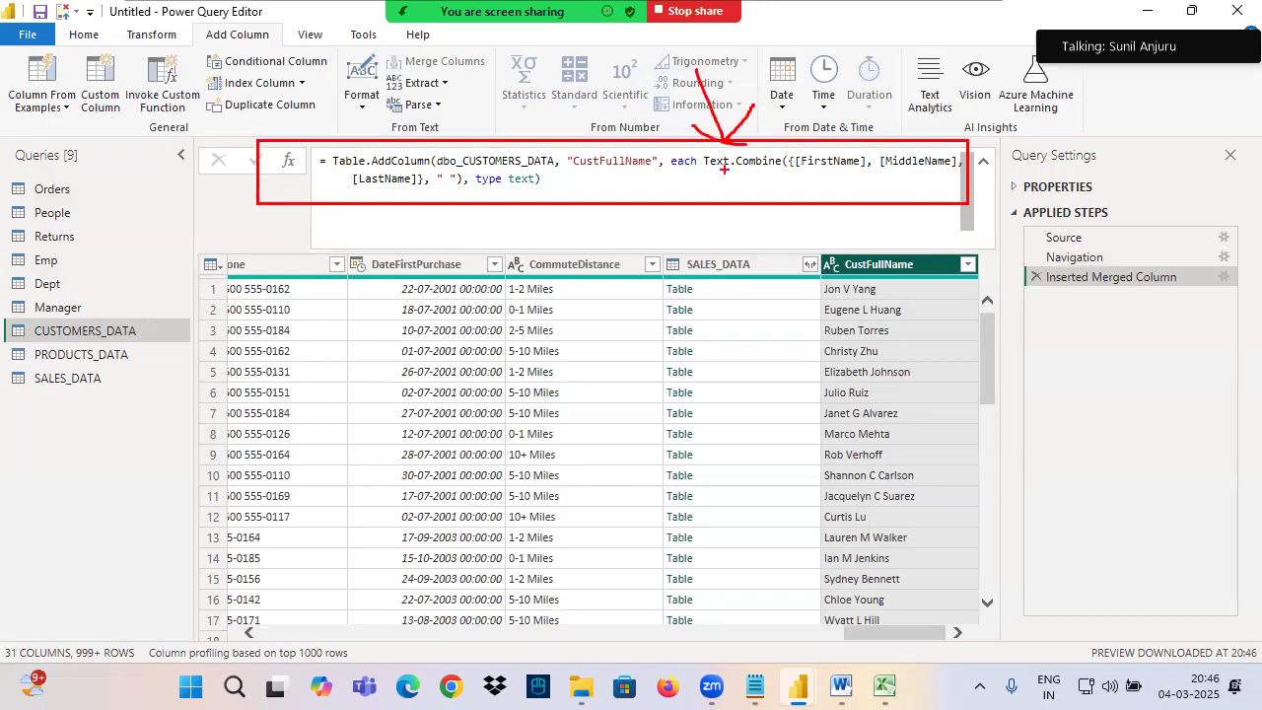
left_click_drag(541, 191, 861, 206)
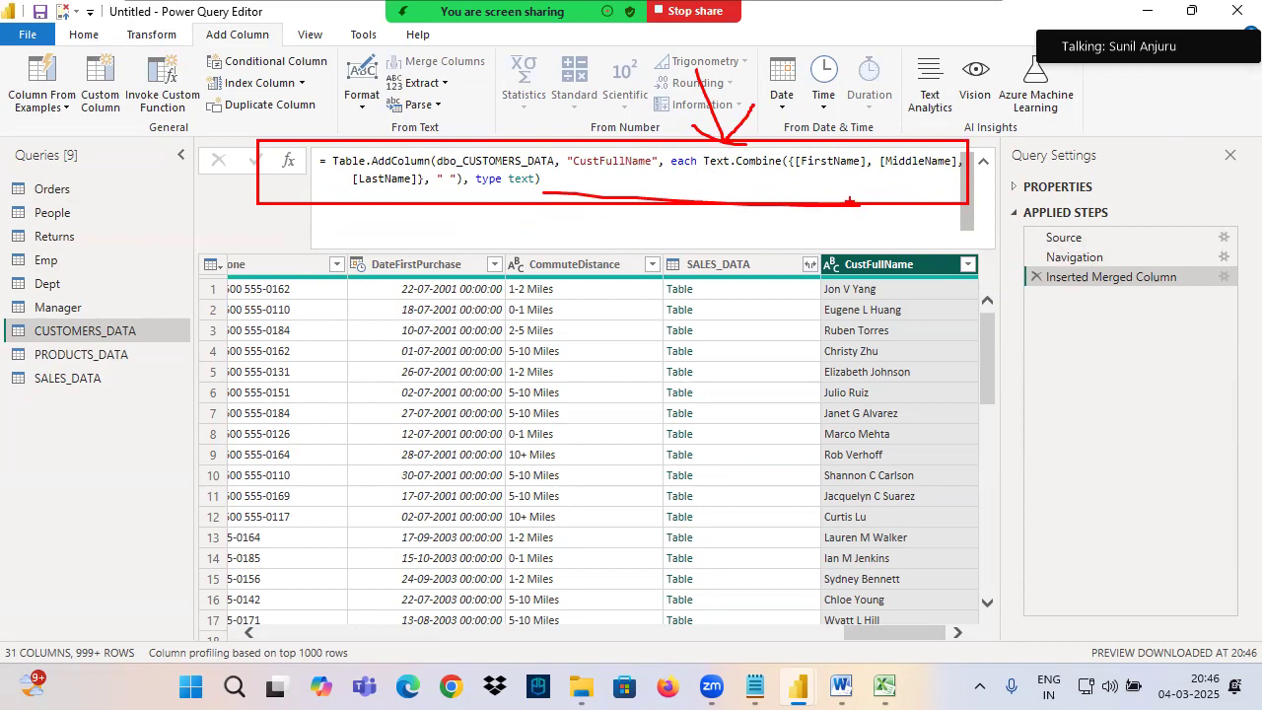
mouse_move(672, 101)
left_mouse_down()
mouse_move(648, 124)
mouse_move(678, 126)
mouse_move(706, 107)
left_mouse_up()
left_click_drag(859, 248, 893, 355)
left_click_drag(909, 260, 854, 387)
left_click_drag(834, 351, 822, 352)
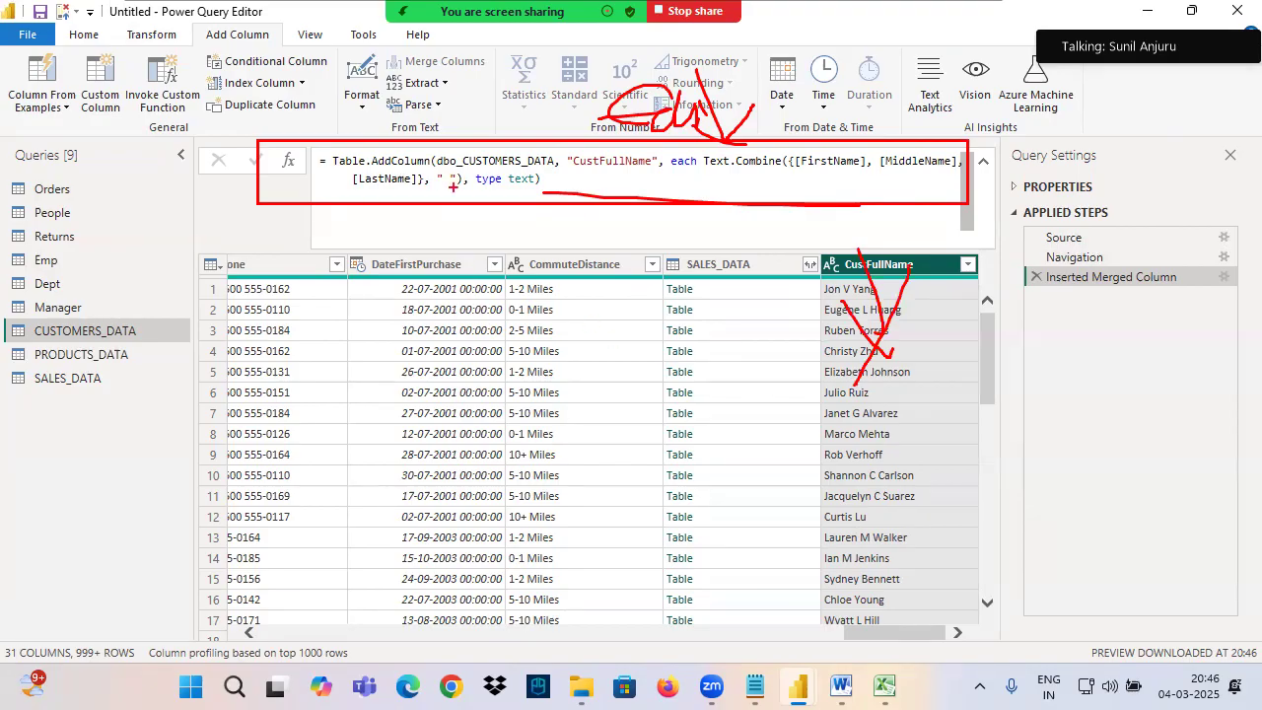
key("Escape")
Highlight the space separator and the Text.Combine arguments within the CustFullName formula.
left_click_drag(436, 180, 457, 179)
left_click_drag(700, 161, 963, 161)
left_click(789, 161)
left_click_drag(353, 179, 461, 183)
left_click(537, 178)
Try a comma followed by a space as the Text.Combine separator in the CustFullName formula.
left_click(470, 196)
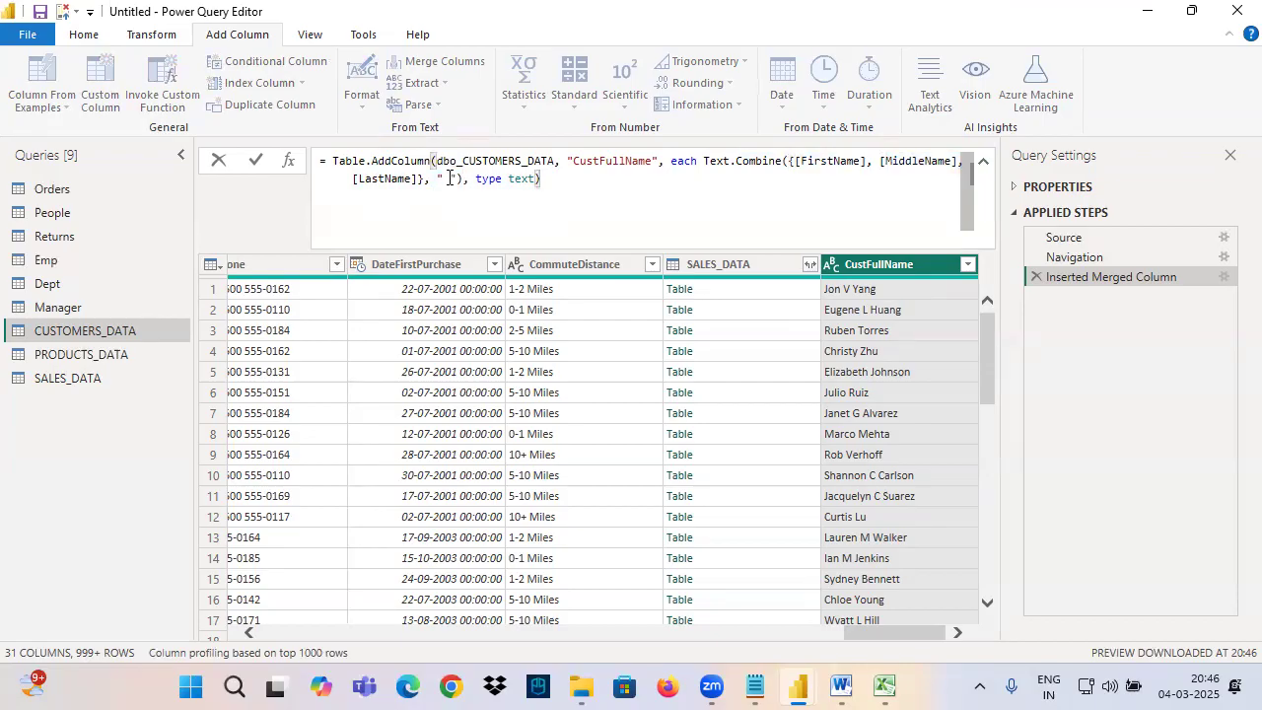
type(",")
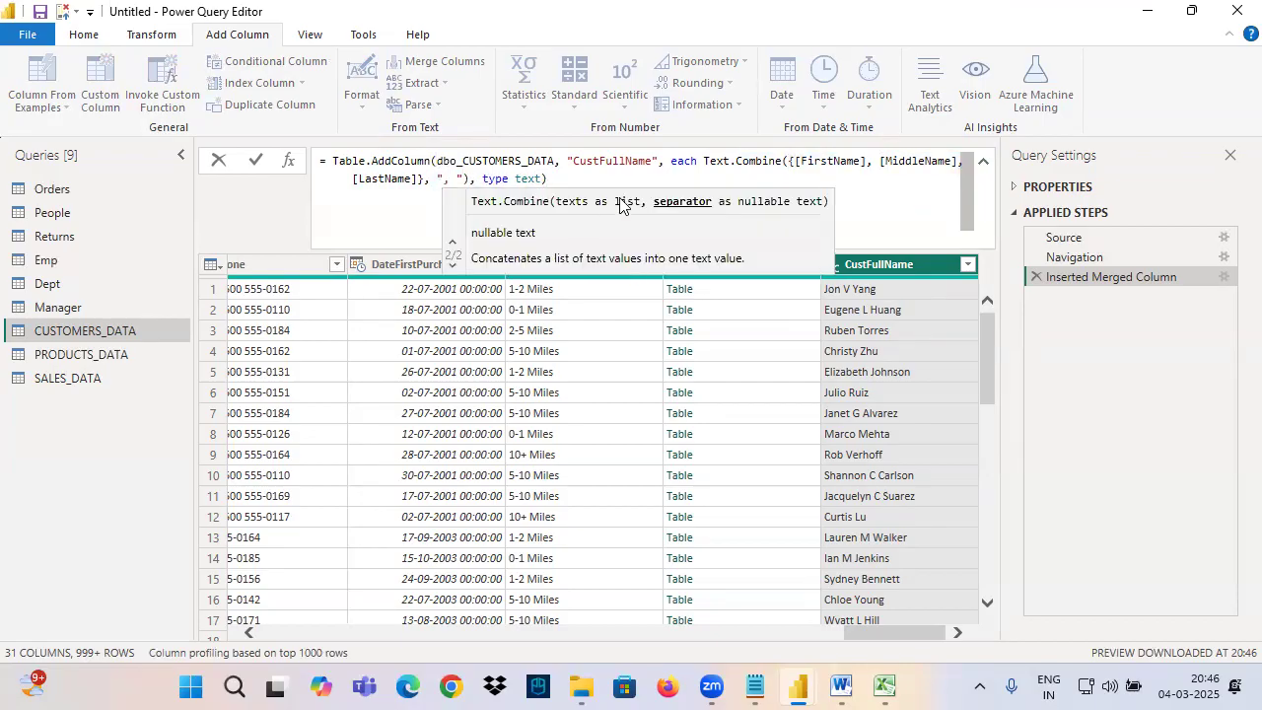
key("Return")
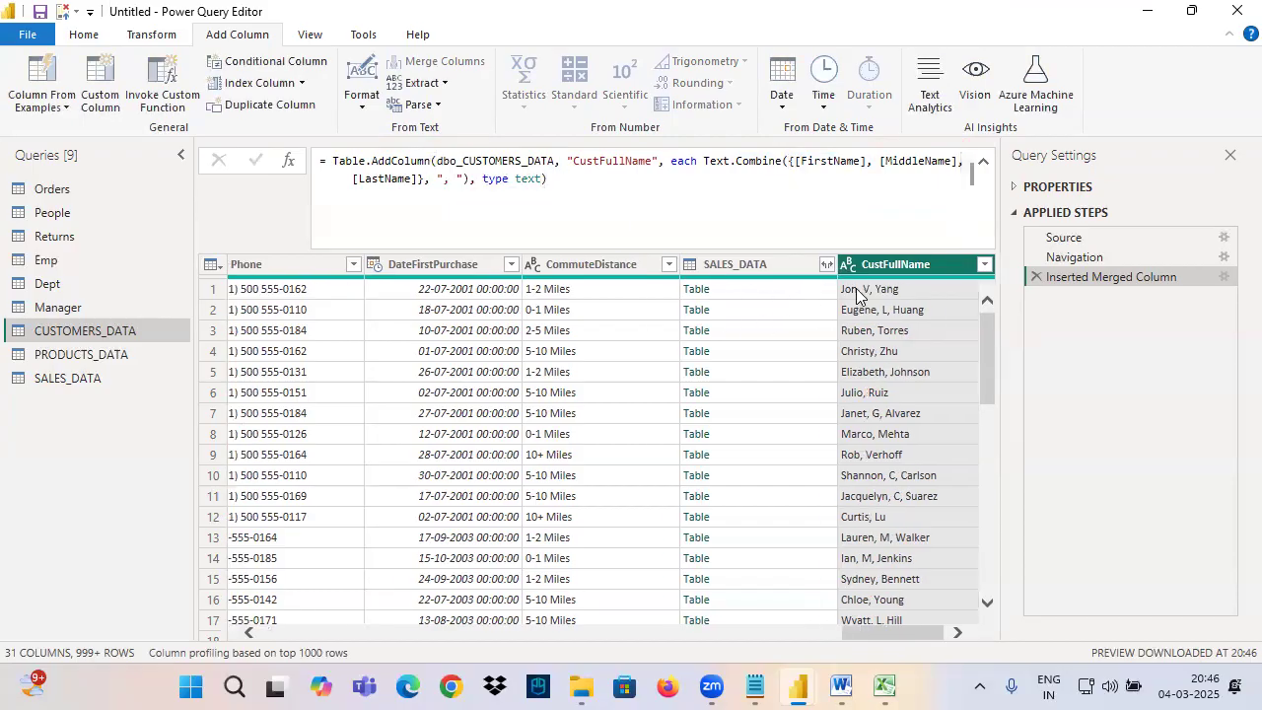
Restore the single-space separator in the CustFullName formula and highlight the whole formula.
left_click(450, 187)
key("BackSpace")
key("Return")
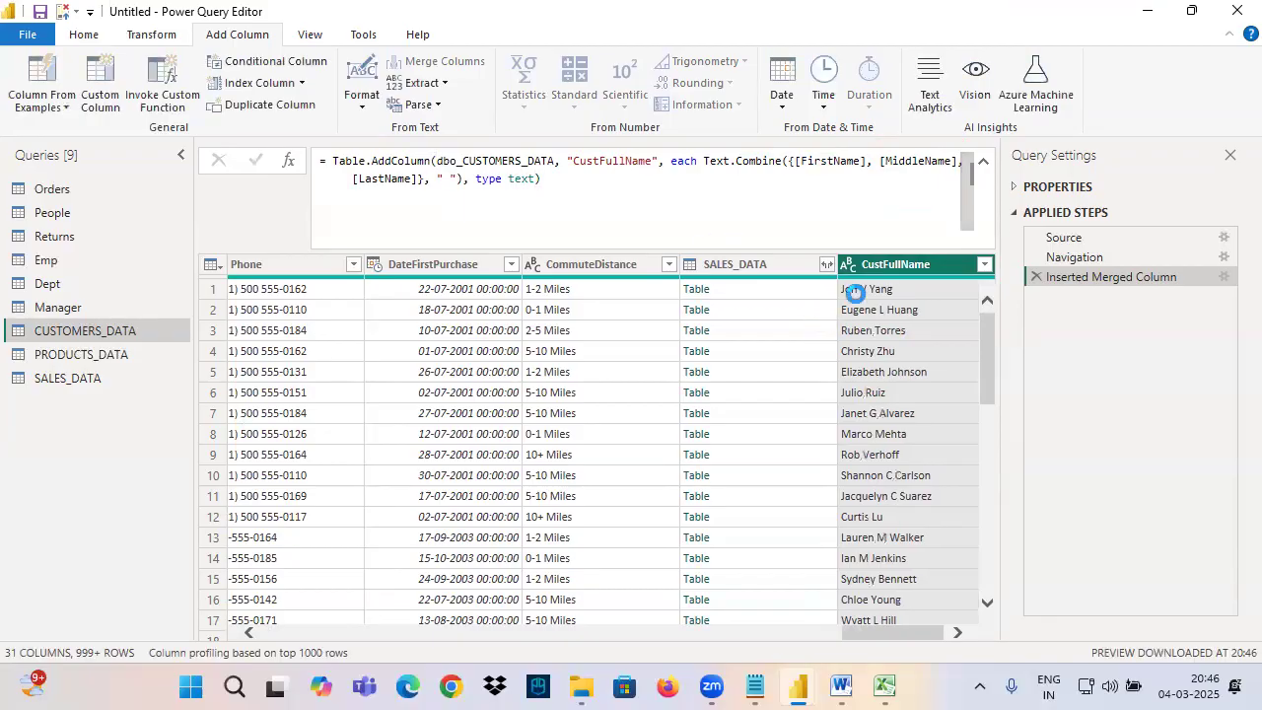
left_click_drag(583, 188, 310, 161)
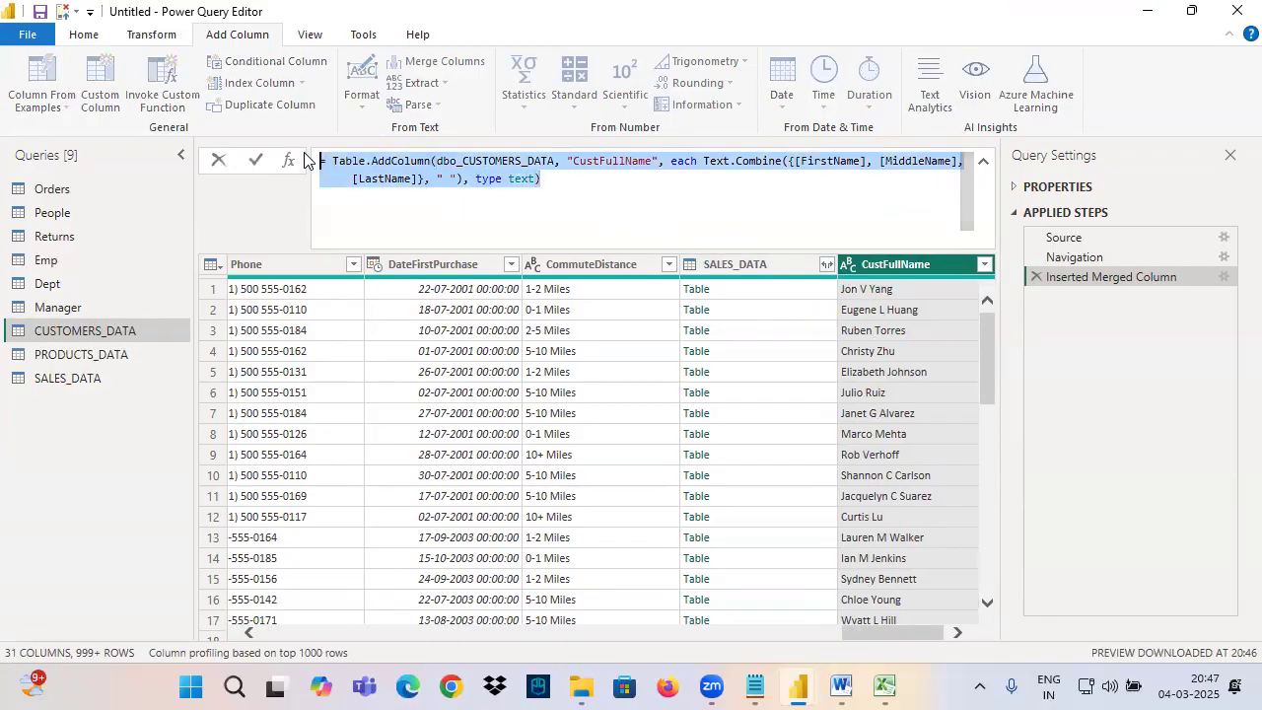
Box the Inserted Merged Column applied step of CUSTOMERS_DATA with an annotation.
left_click(1082, 286)
key("ctrl+2")
left_click_drag(1013, 267, 1213, 298)
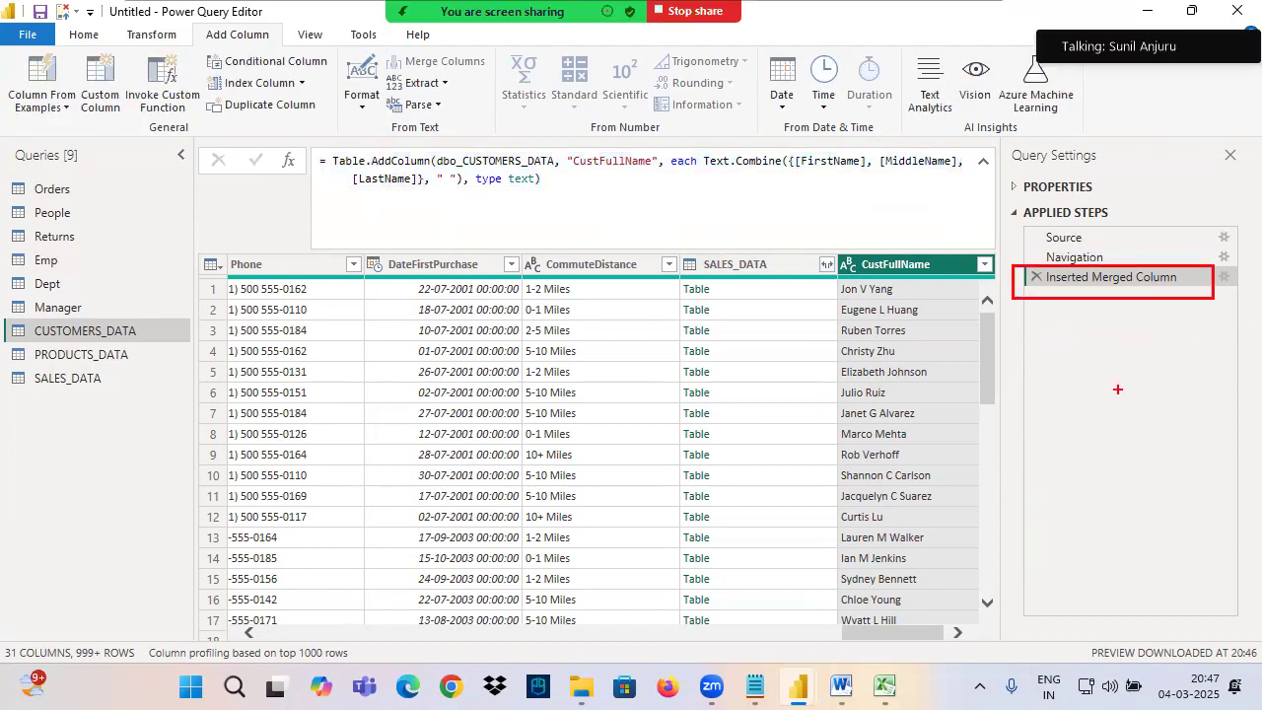
left_click_drag(1039, 289, 1126, 287)
Rename the Inserted Merged Column step as "Merged Columns - CustFullName".
right_click(1067, 282)
left_click(1106, 317)
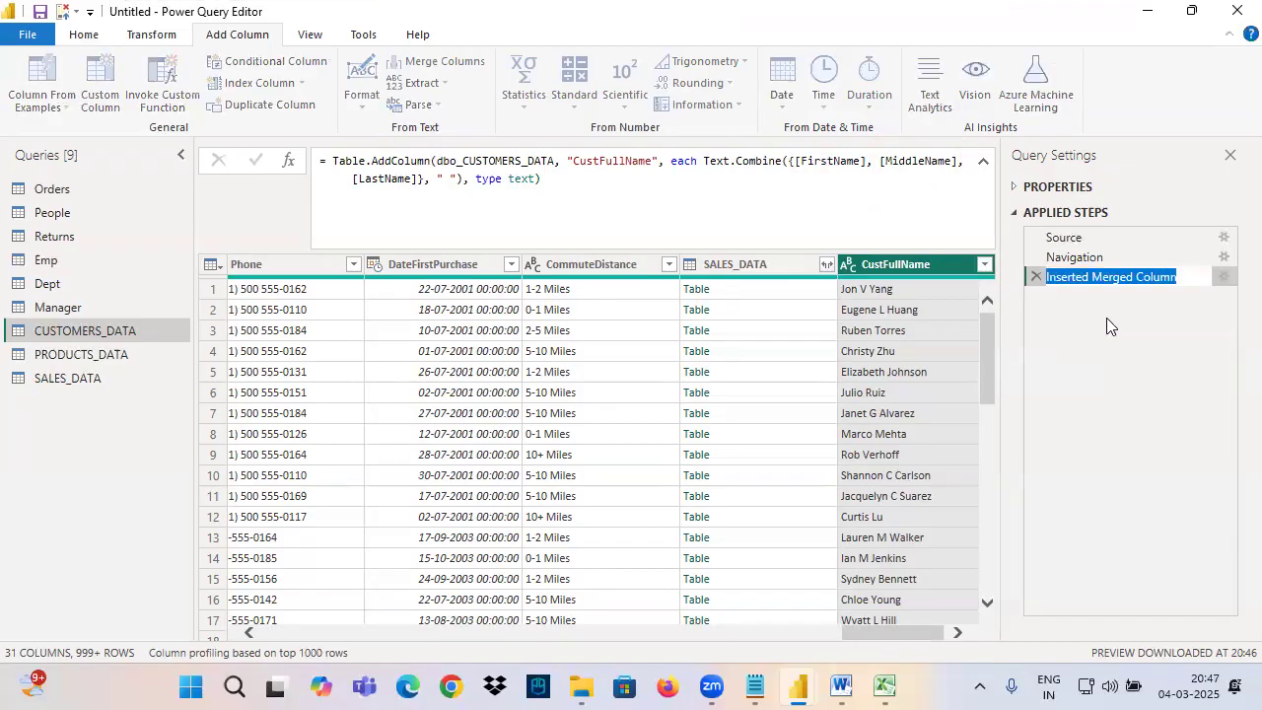
key("ctrl+Left")
key("ctrl+Left")
key("ctrl+BackSpace")
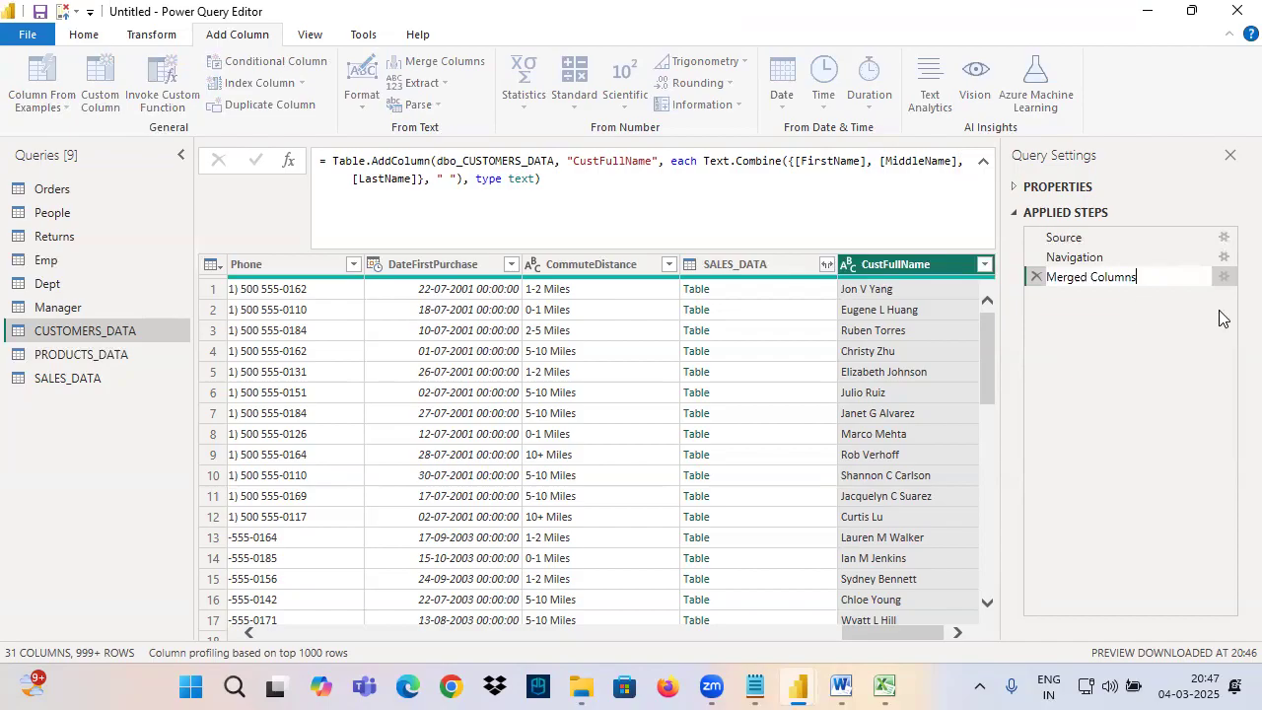
type("s - CustFullName")
key("Return")
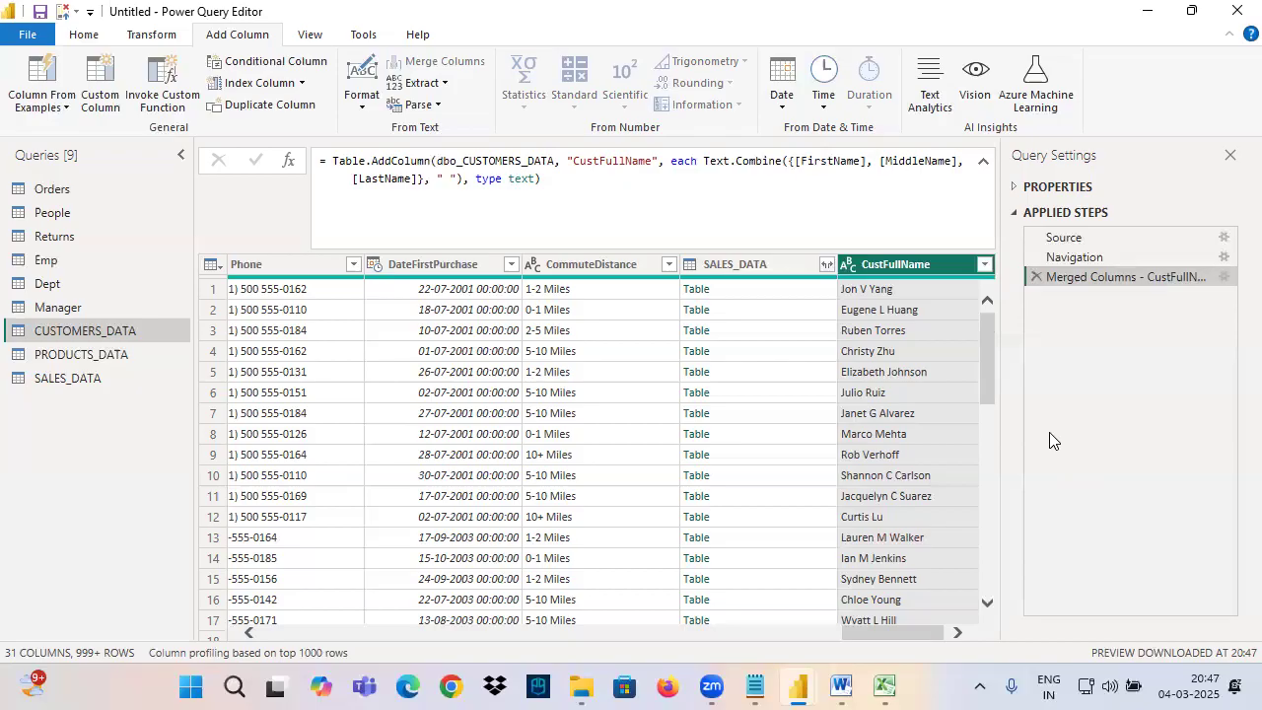
Open the Orders query, switch to the Notepad notes and highlight the Query Settings Pane section.
left_click(86, 189)
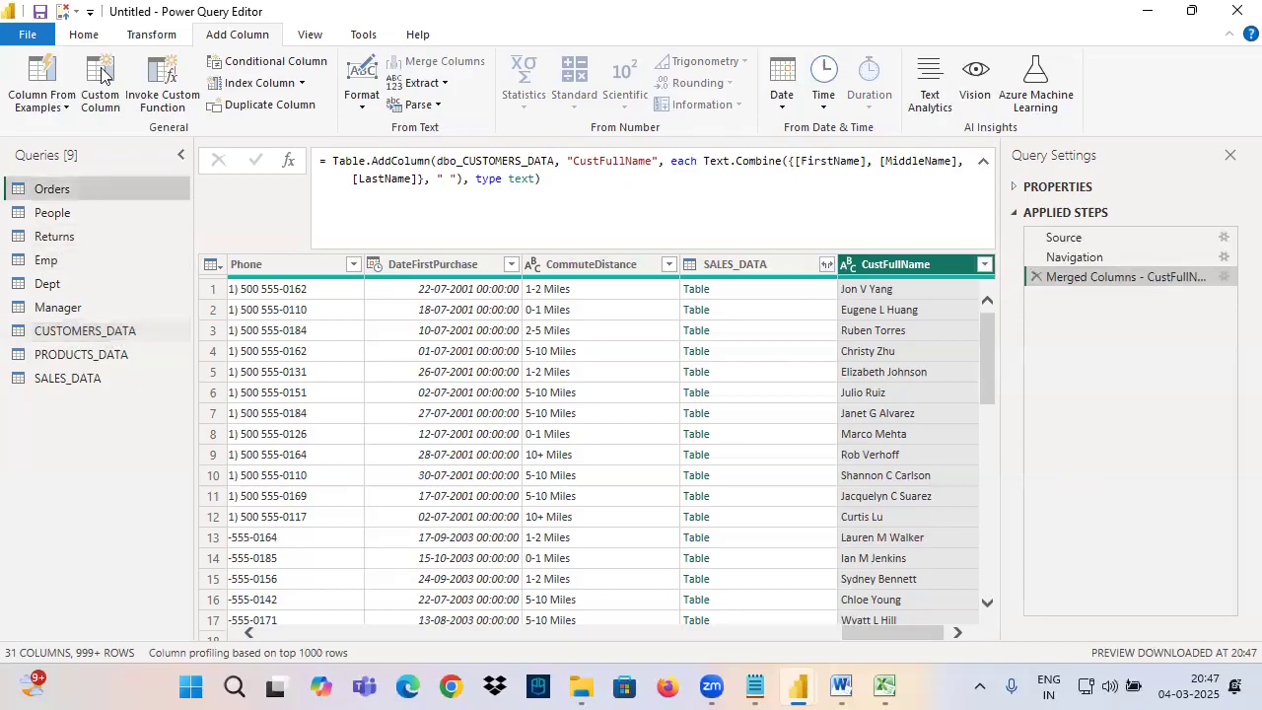
left_click(81, 33)
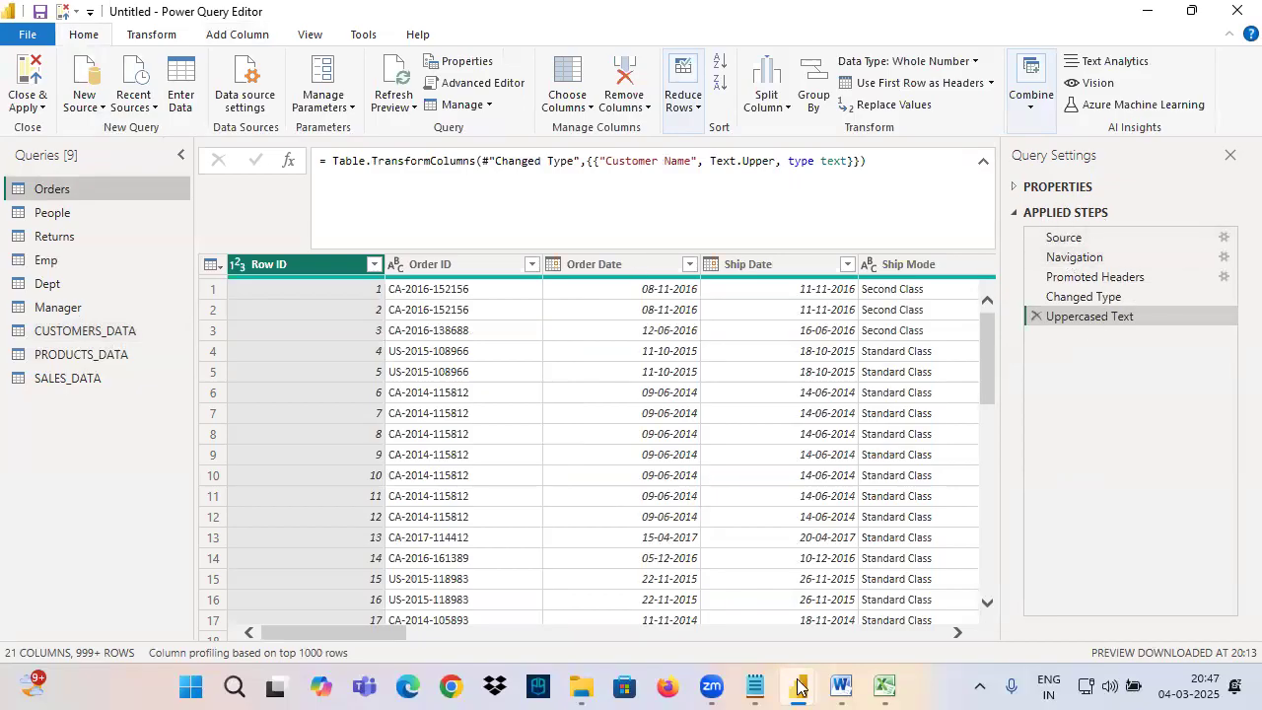
left_click(755, 687)
left_click(43, 241)
left_click_drag(42, 240, 228, 440)
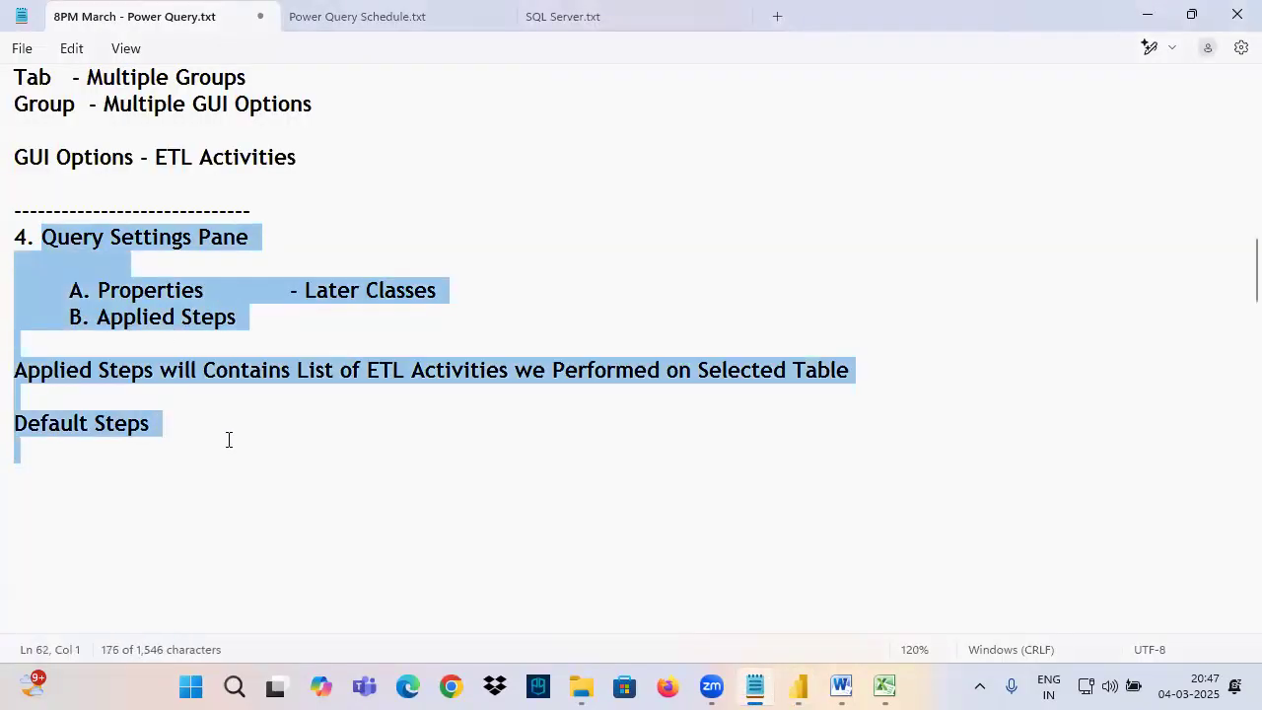
Switch to Power Query Editor and open the Uppercased Text step's name for editing in the Orders query.
left_click(798, 687)
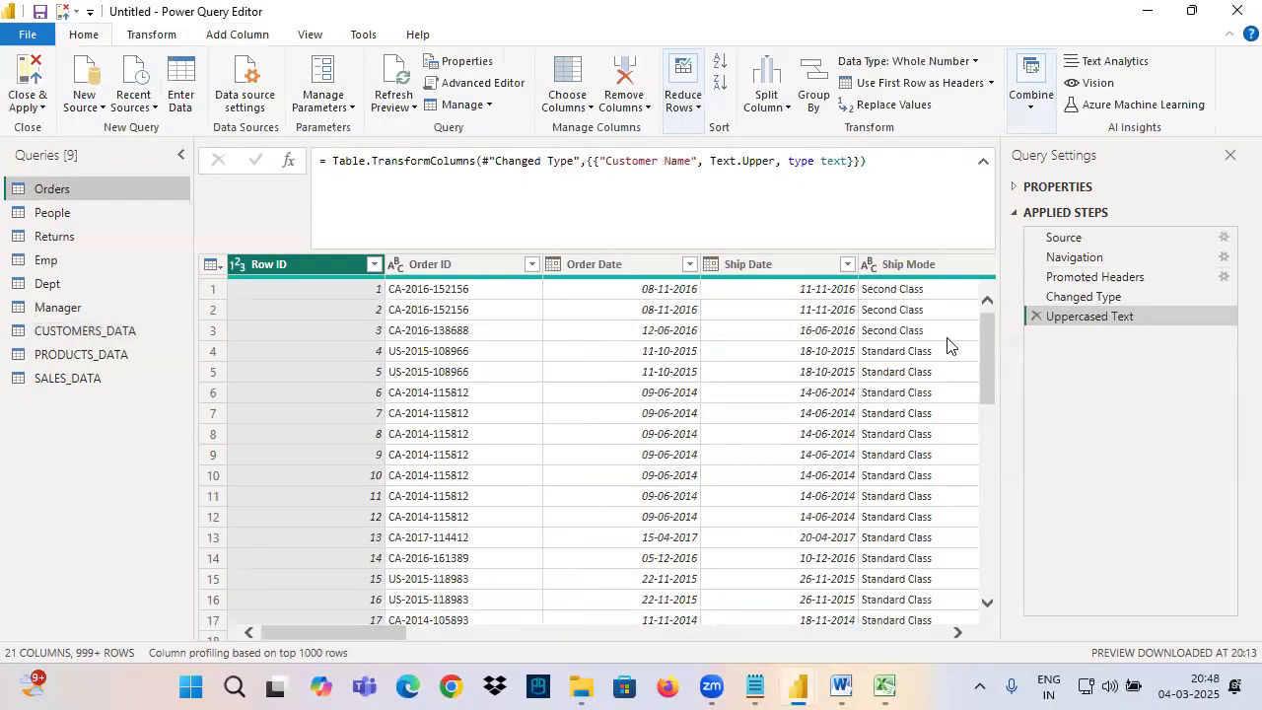
right_click(1117, 323)
left_click(1149, 357)
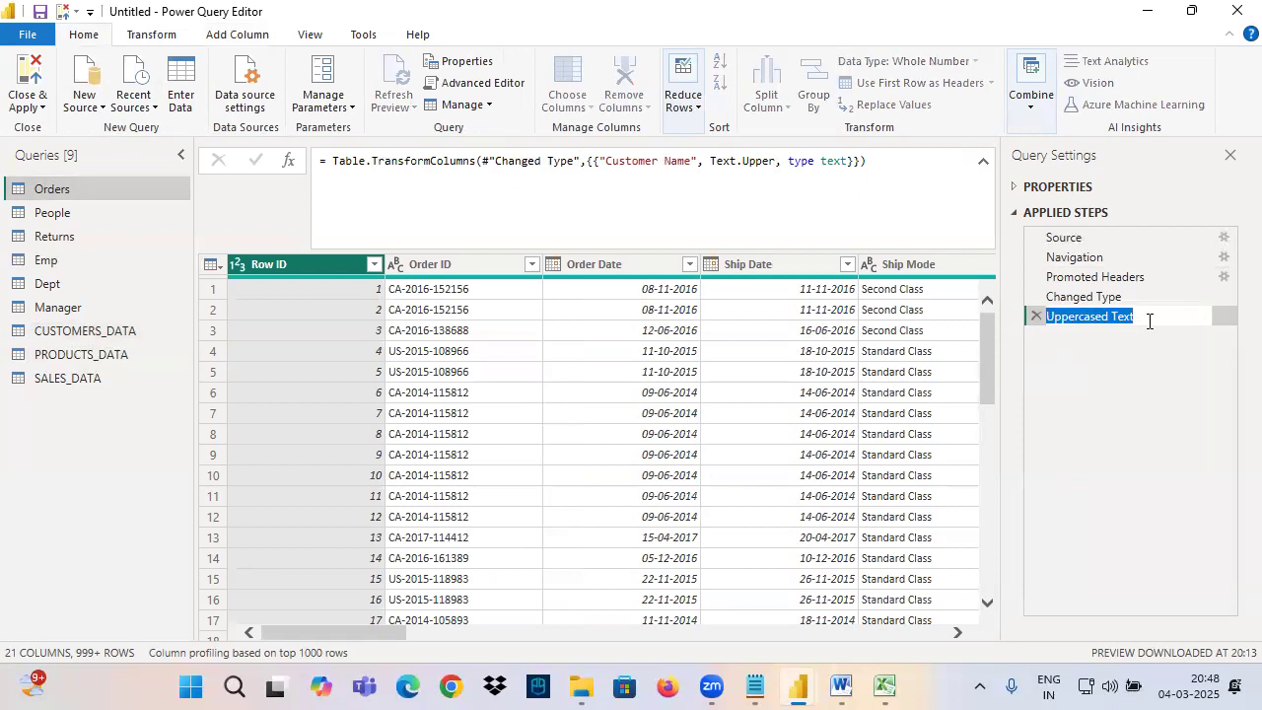
left_click(1149, 321)
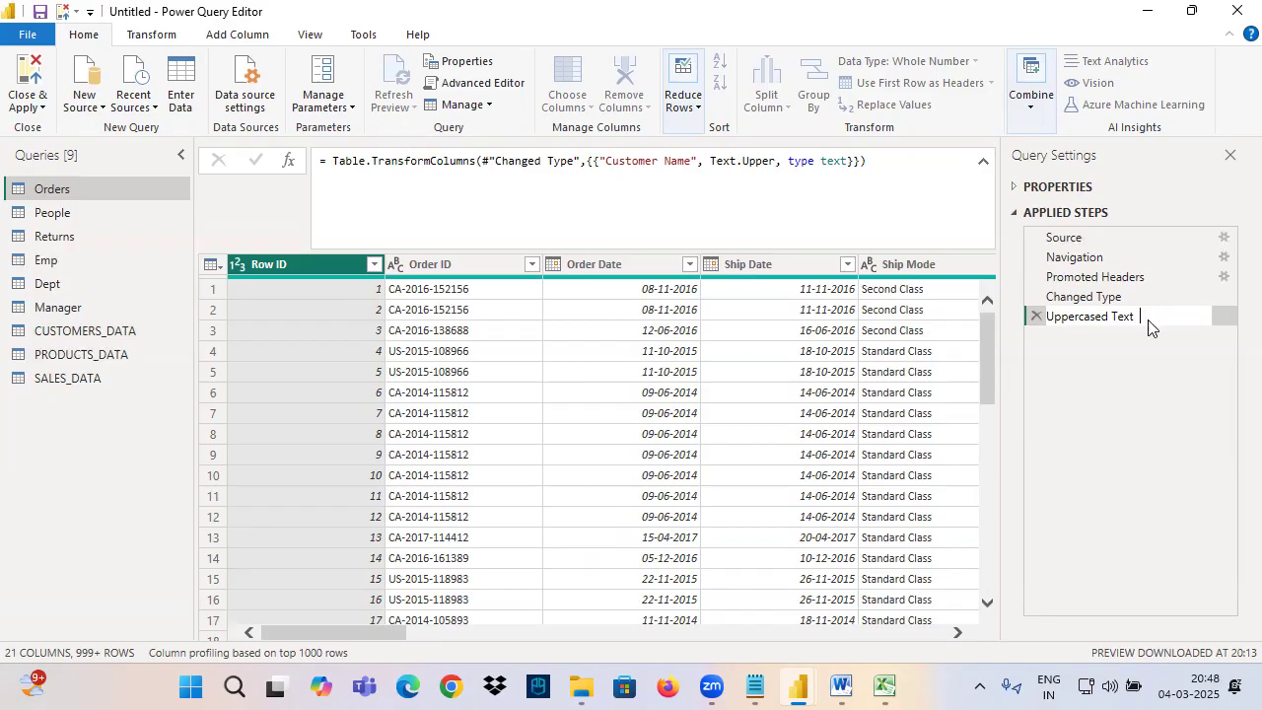
key("Return")
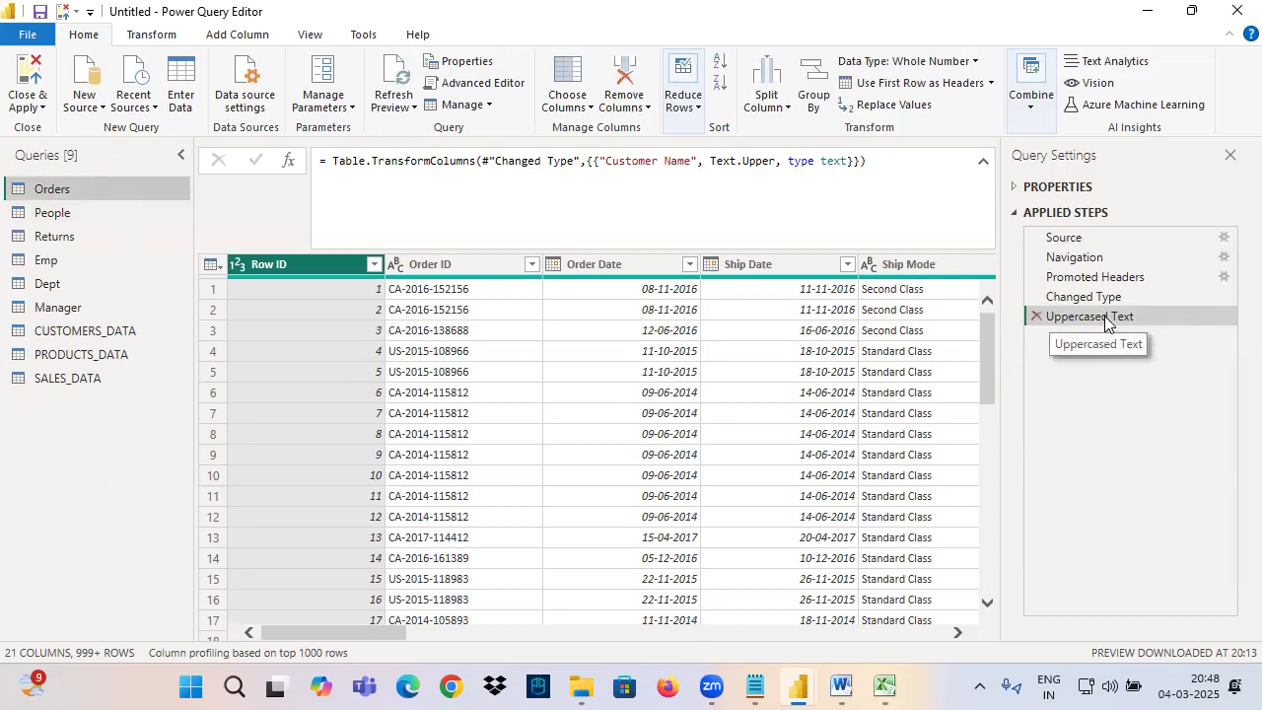
Switch to the Notepad notes and highlight the Applied Steps definition and the Default Steps line.
left_click(755, 688)
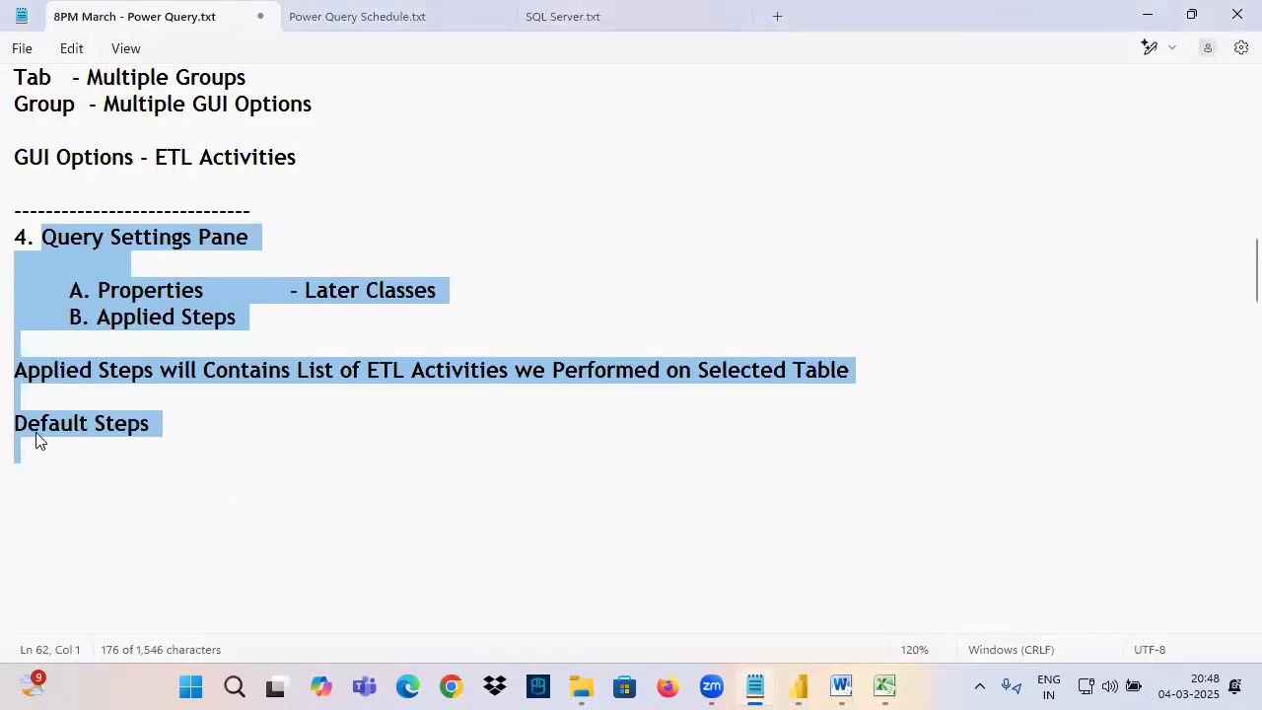
left_click(62, 370)
left_click_drag(31, 373, 852, 375)
left_click(233, 414)
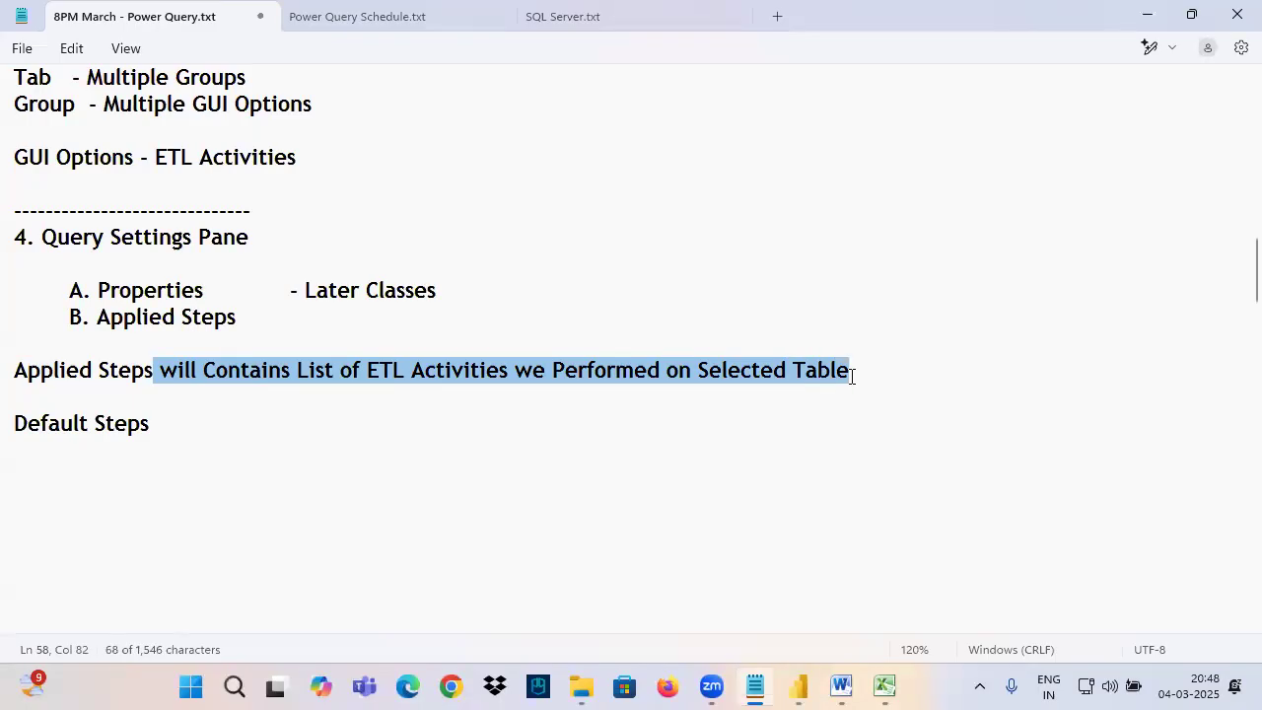
left_click_drag(30, 428, 162, 426)
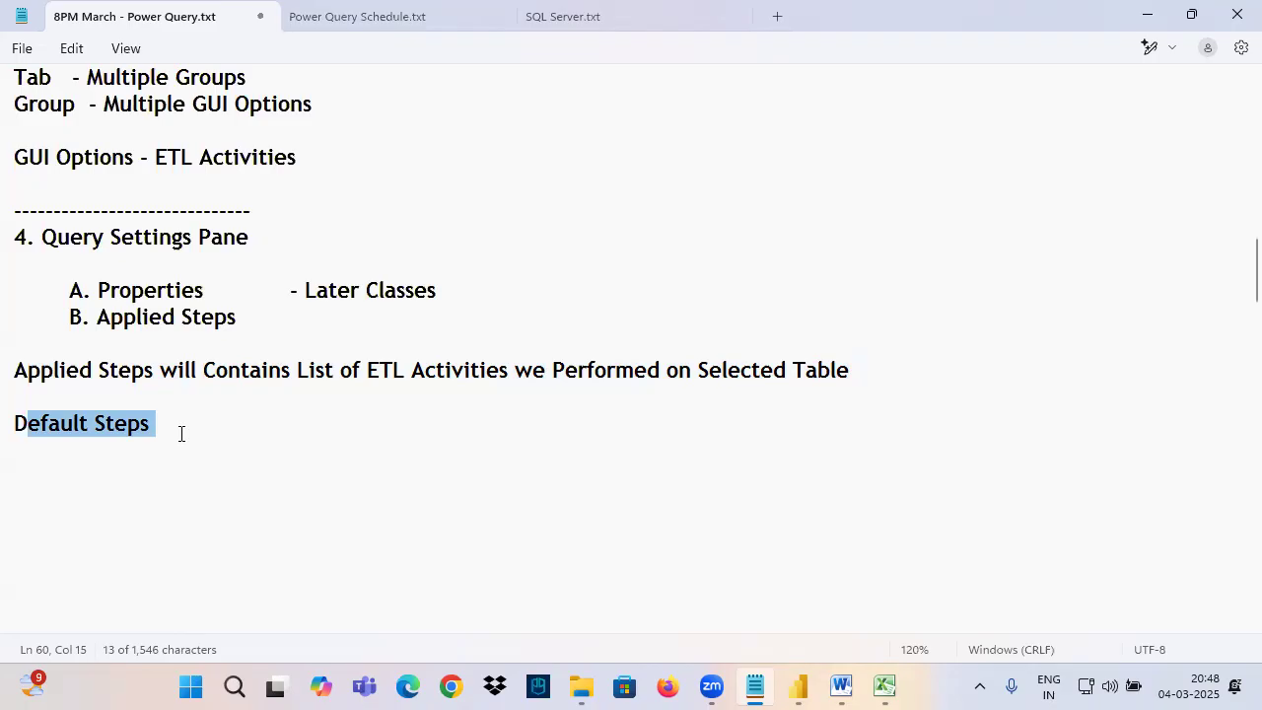
Add a dashed separator line below the Default Steps line, followed by a new empty line.
left_click(239, 427)
key("Return")
key("Return")
type("----------------------------------")
key("Return")
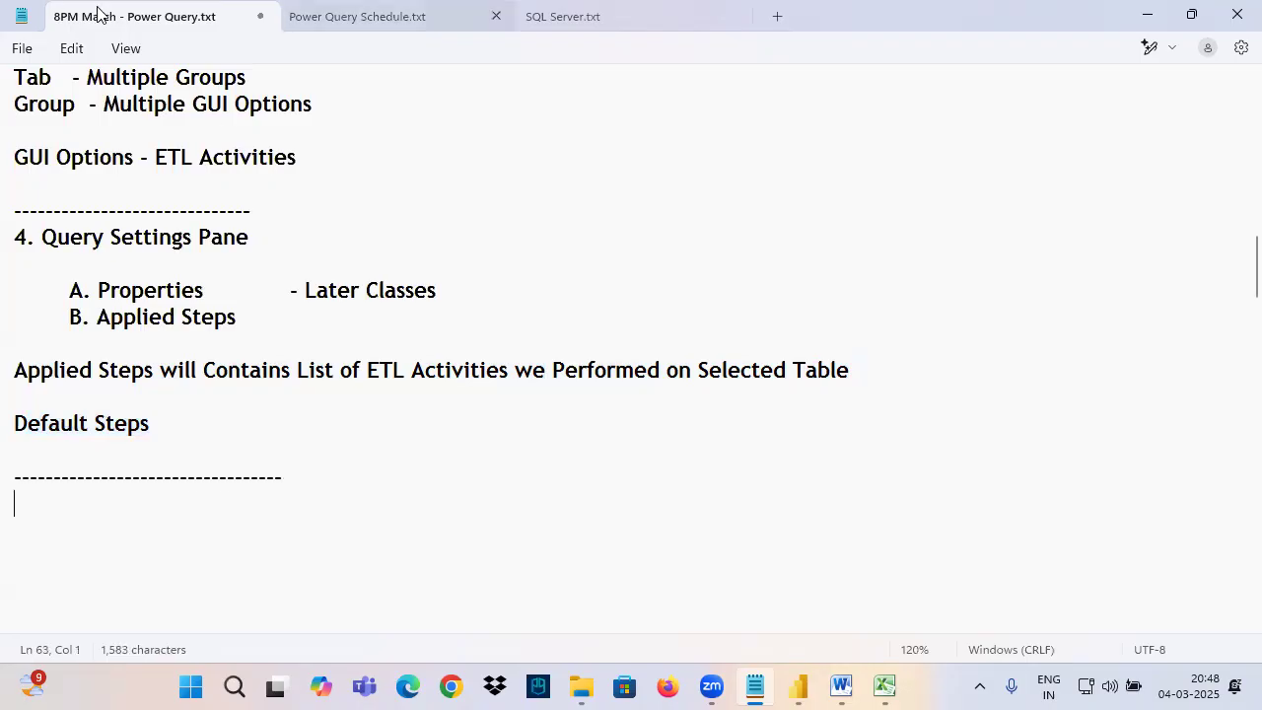
Highlight the Query Settings Pane section and save the notes file.
left_click_drag(51, 248, 234, 466)
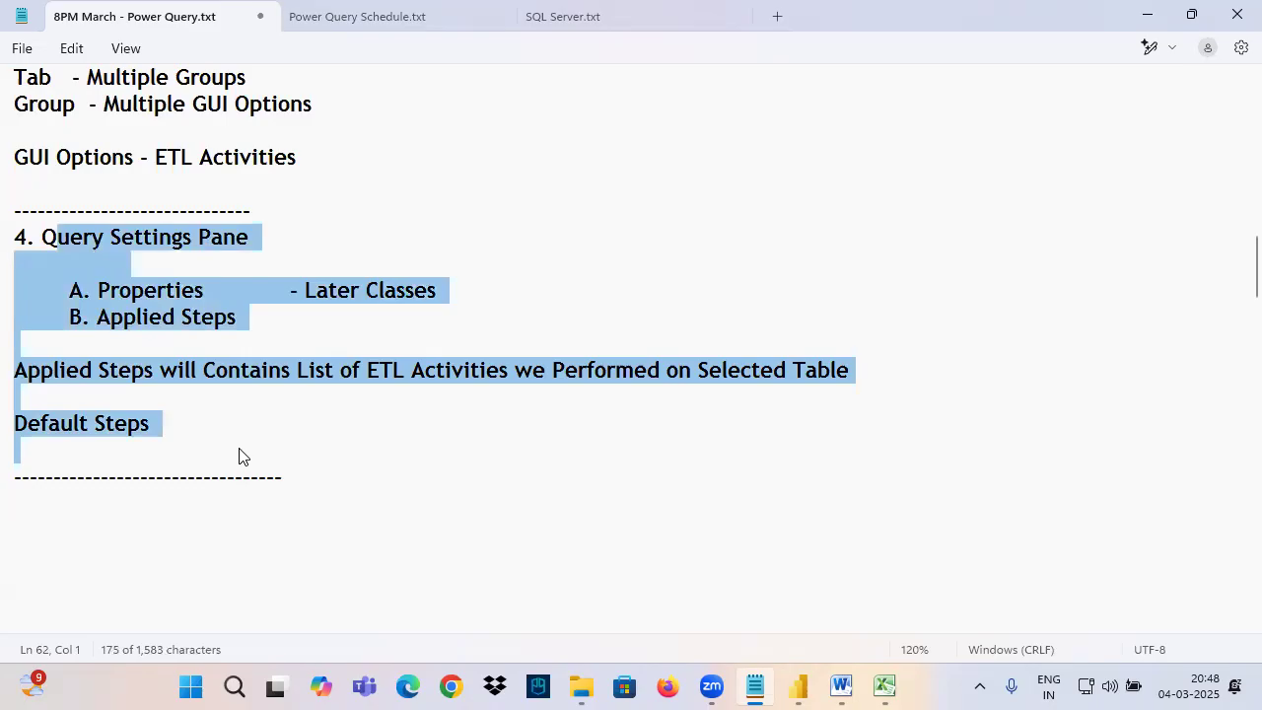
scroll(251, 423, "down", 3)
left_click(101, 270)
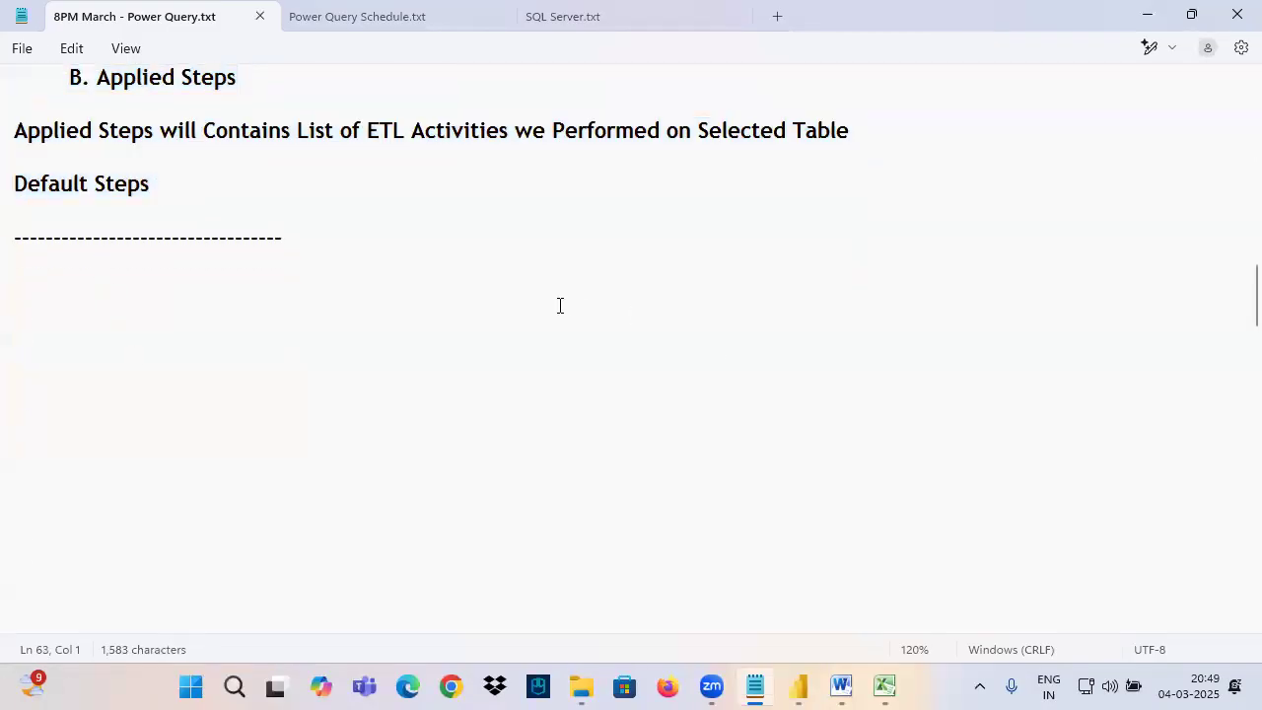
Switch to Power Query Editor, box the whole formula bar and draw an arrow pointing at it.
mouse_move(798, 687)
left_click(912, 586)
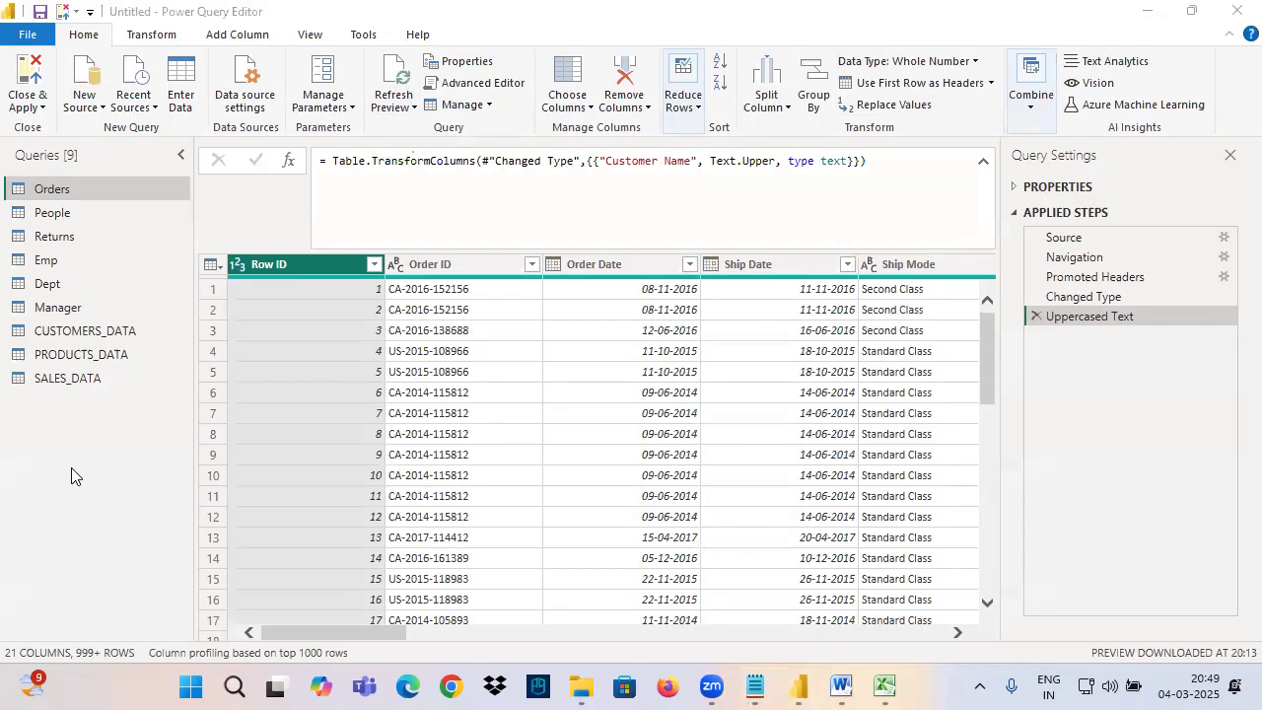
left_click_drag(198, 147, 1010, 245)
mouse_move(595, 35)
left_mouse_down()
mouse_move(651, 138)
mouse_move(656, 193)
left_mouse_up()
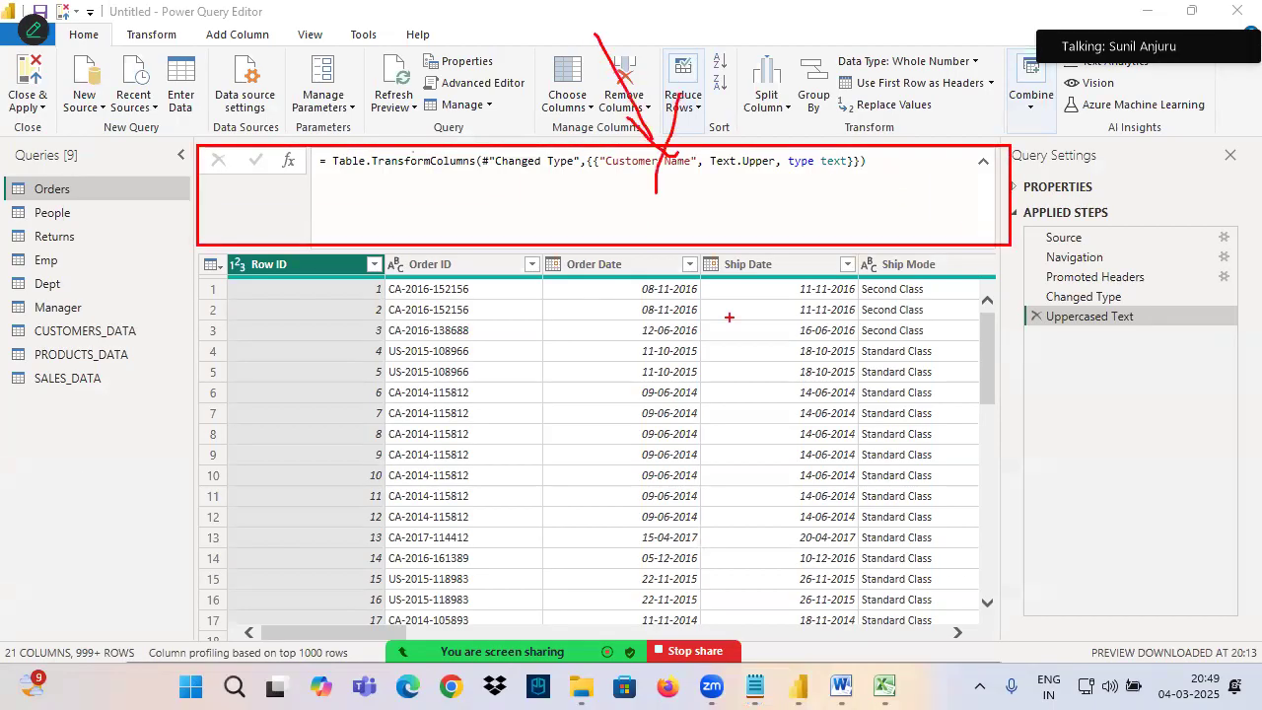
Switch to the Notepad notes and add the heading "5. Formula Bar" below the last separator.
left_click(756, 687)
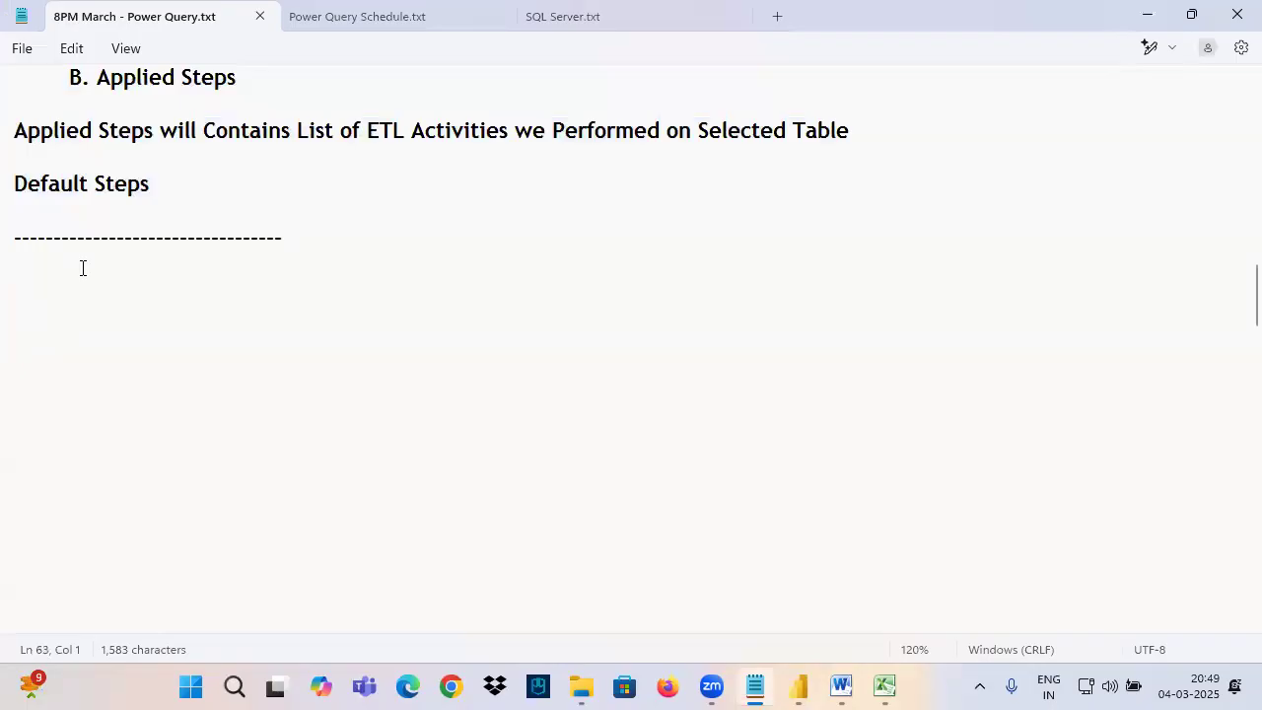
type("Formula")
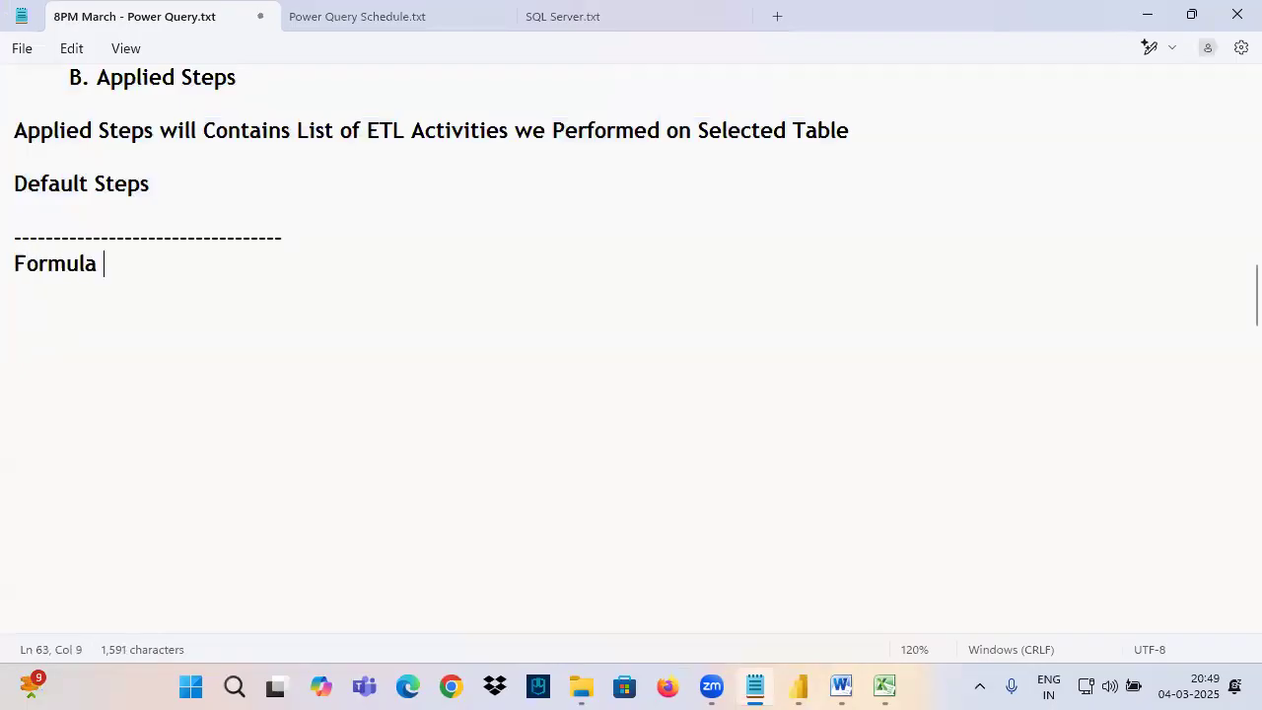
key("Caps_Lock")
type("bAR")
key("BackSpace")
key("BackSpace")
key("BackSpace")
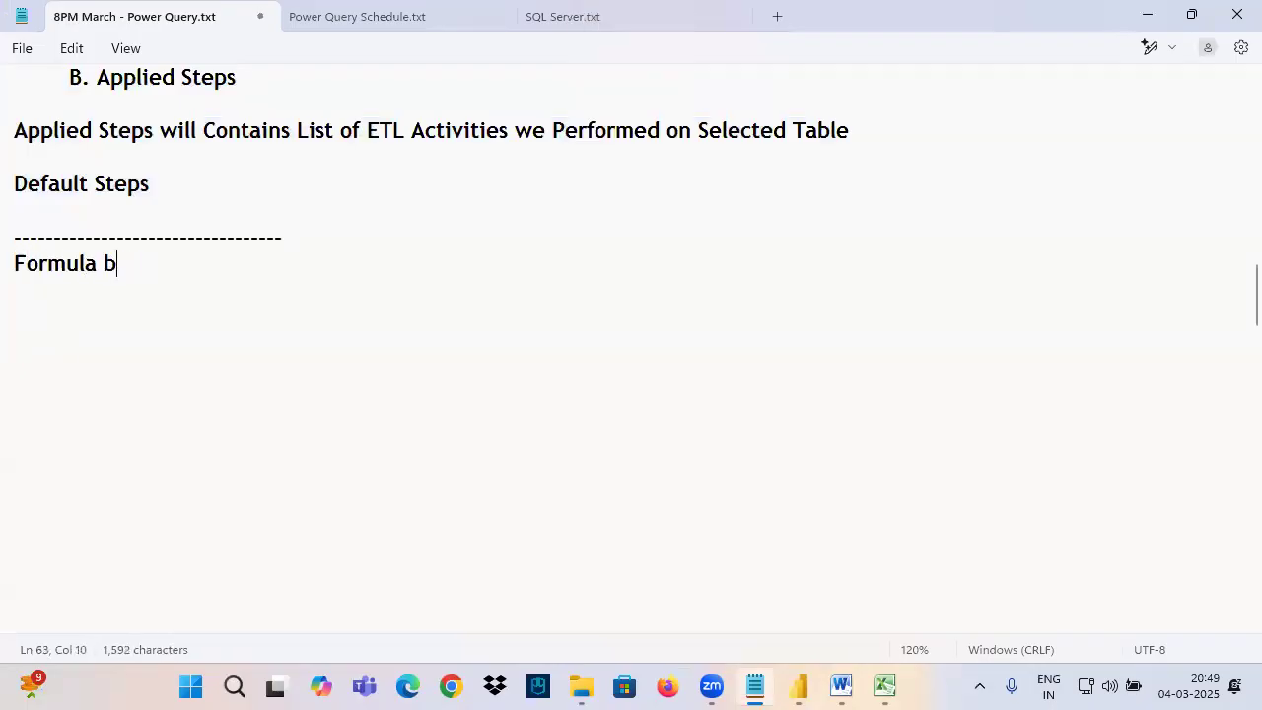
key("Caps_Lock")
type("Bar")
scroll(212, 193, "up", 3)
triple_click(17, 508)
left_click(18, 508)
type("5.")
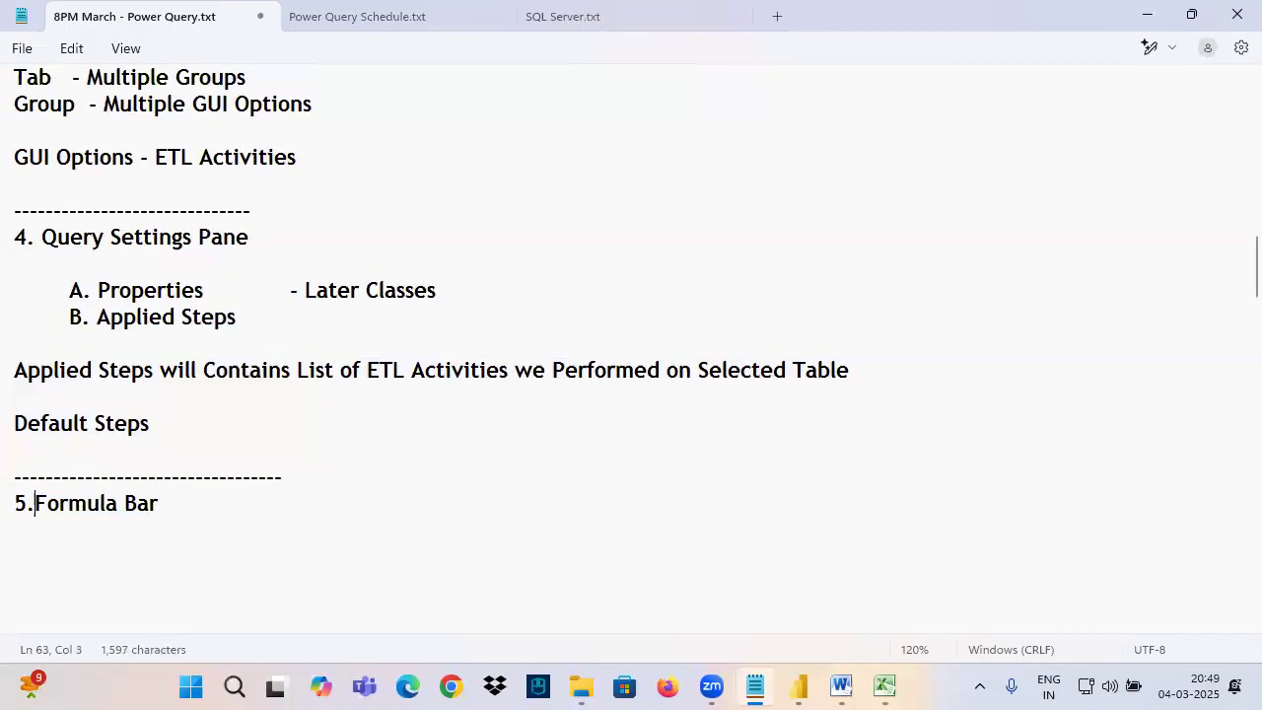
Below the Formula Bar heading, write that the Formula Bar will show the selected step M Language Code, and correct the misspelled word.
scroll(171, 318, "down", 3)
left_click_drag(203, 273, 42, 269)
key("ctrl+c")
left_click(70, 309)
key("ctrl+v")
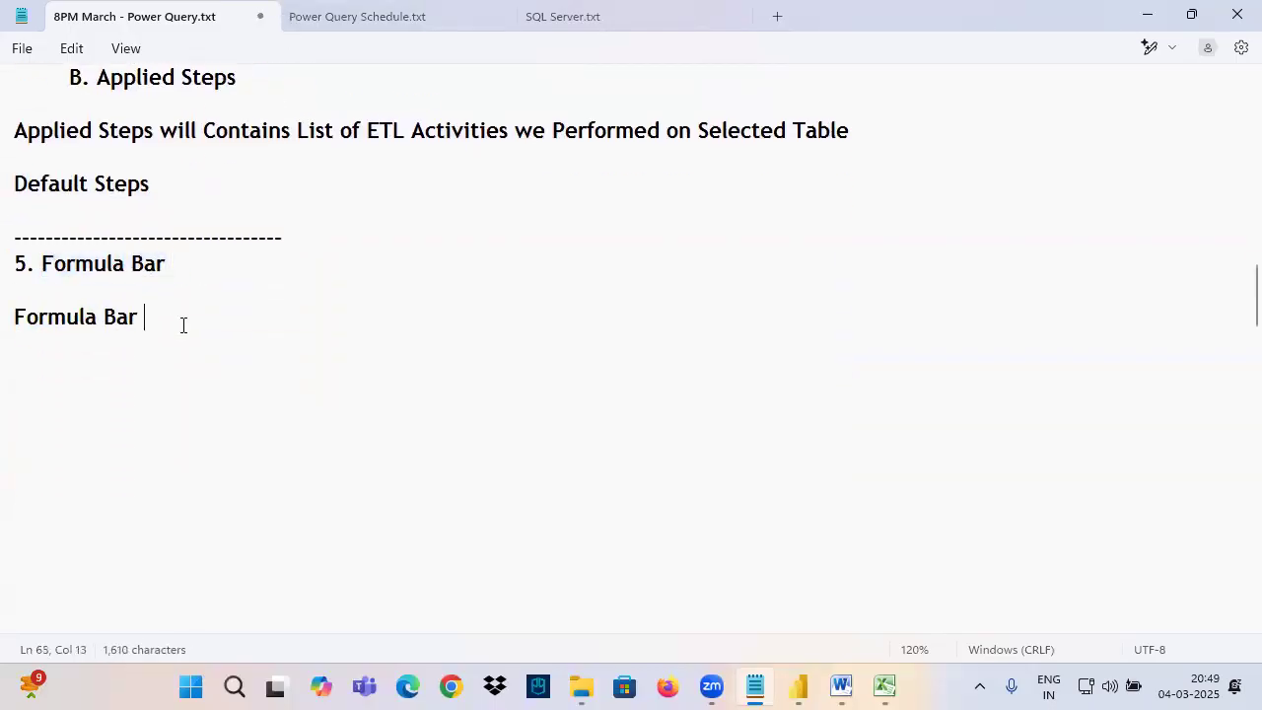
type("will S")
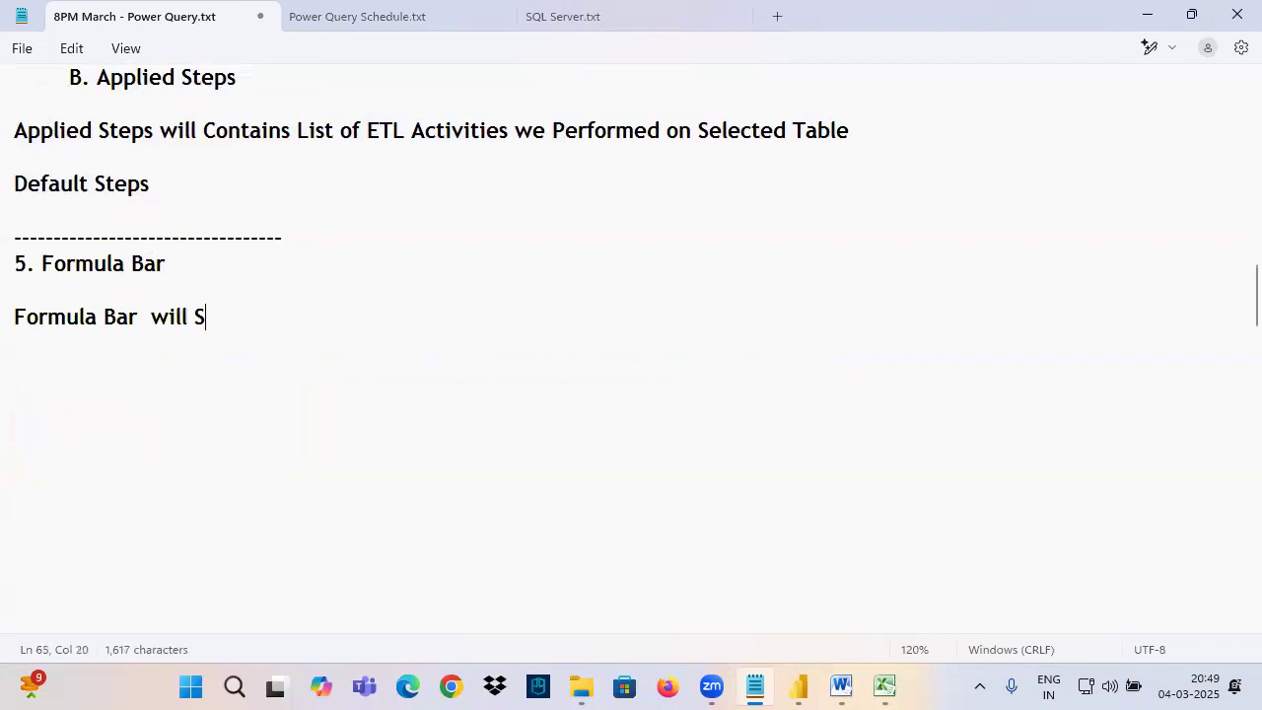
type("how Slecetd")
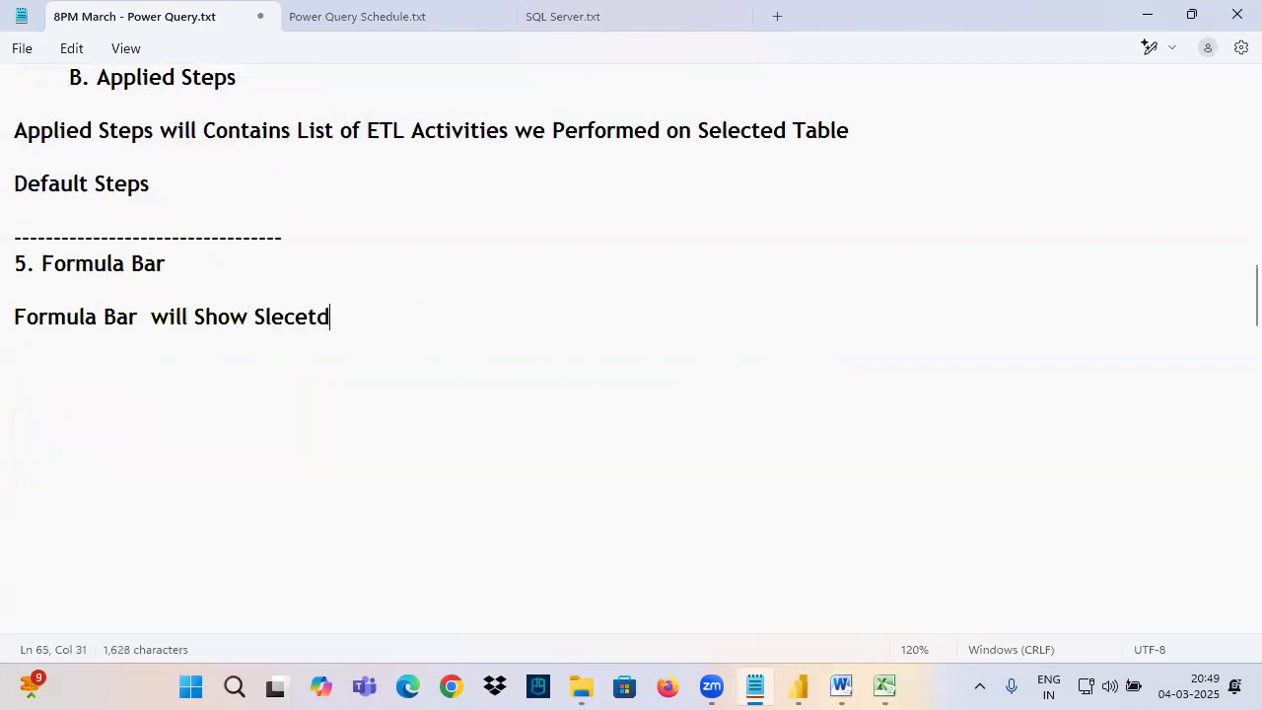
type(" Step M")
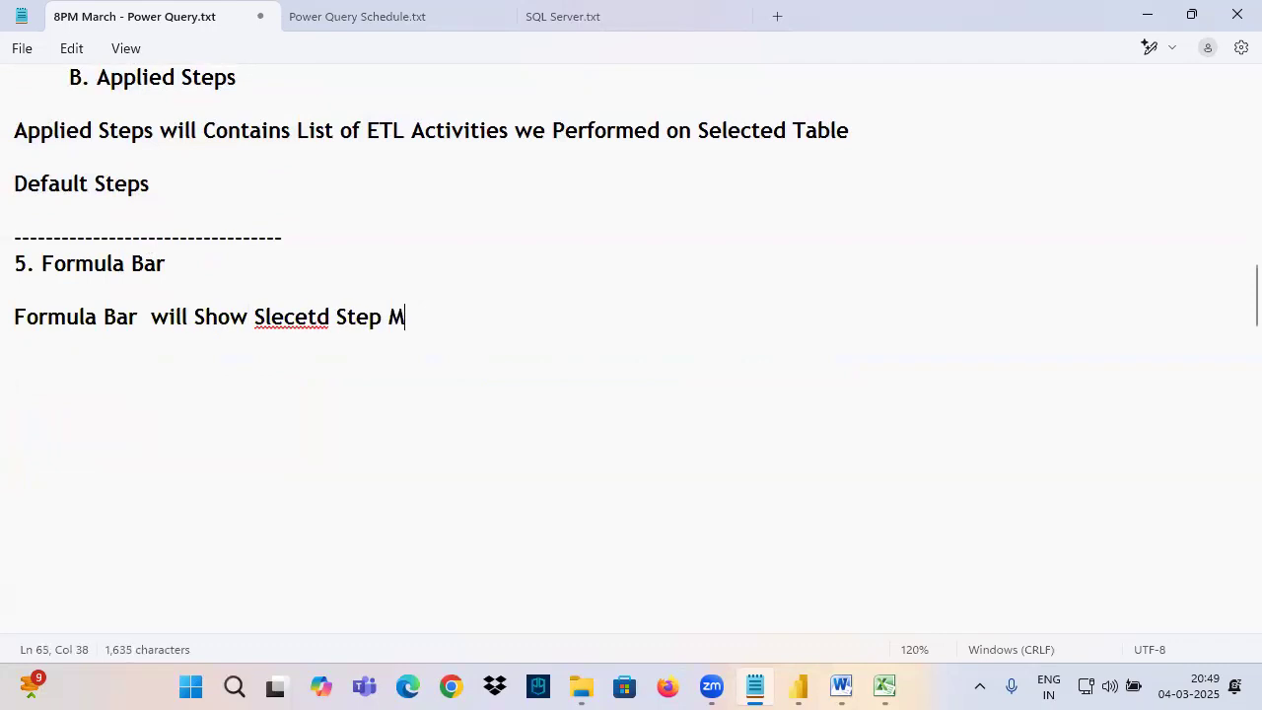
type(" Language ")
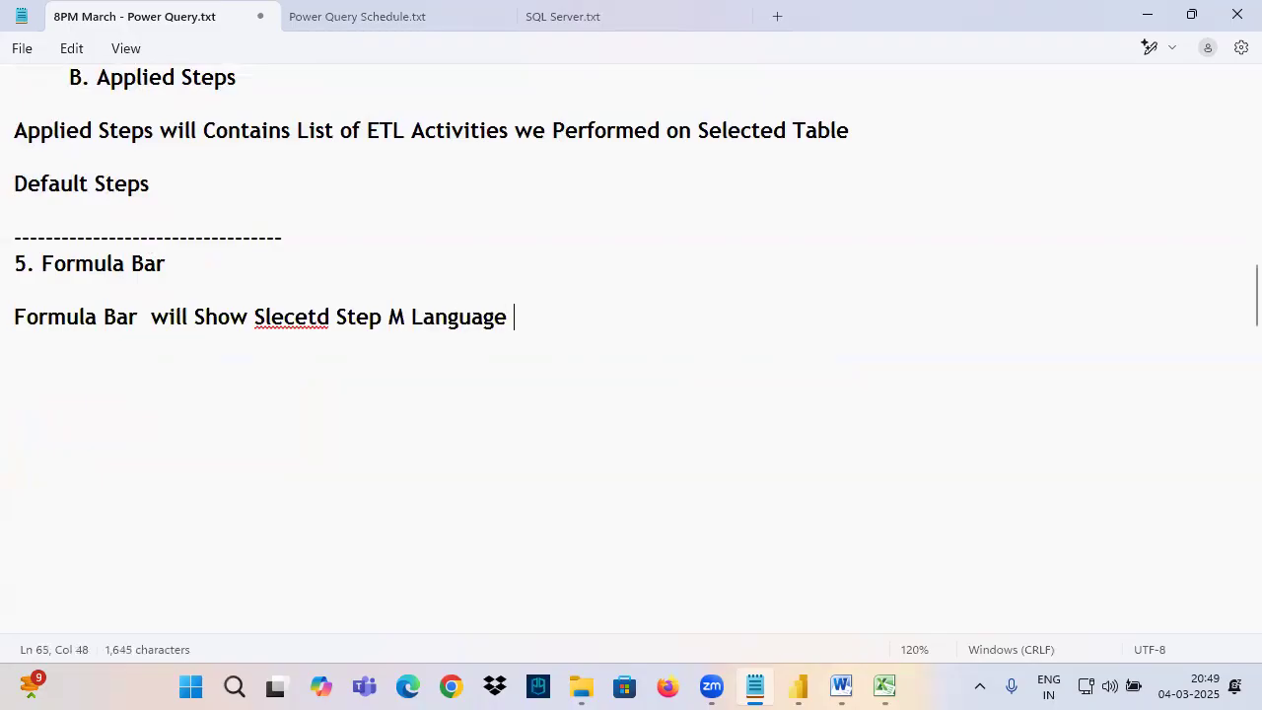
type("Code")
right_click(295, 320)
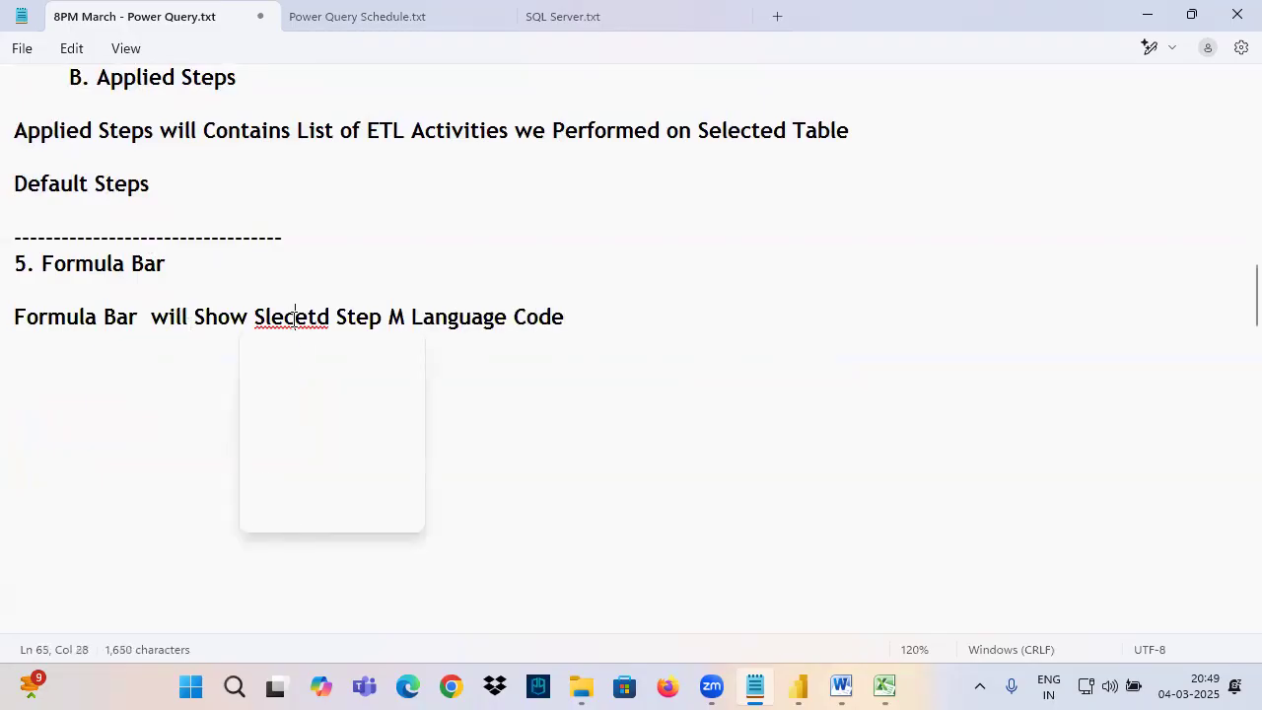
left_click(305, 363)
In Power Query Editor, open CUSTOMERS_DATA, link the boxed Merged Columns step to its formula with an arrow, and clear the annotations.
mouse_move(800, 685)
left_click(867, 608)
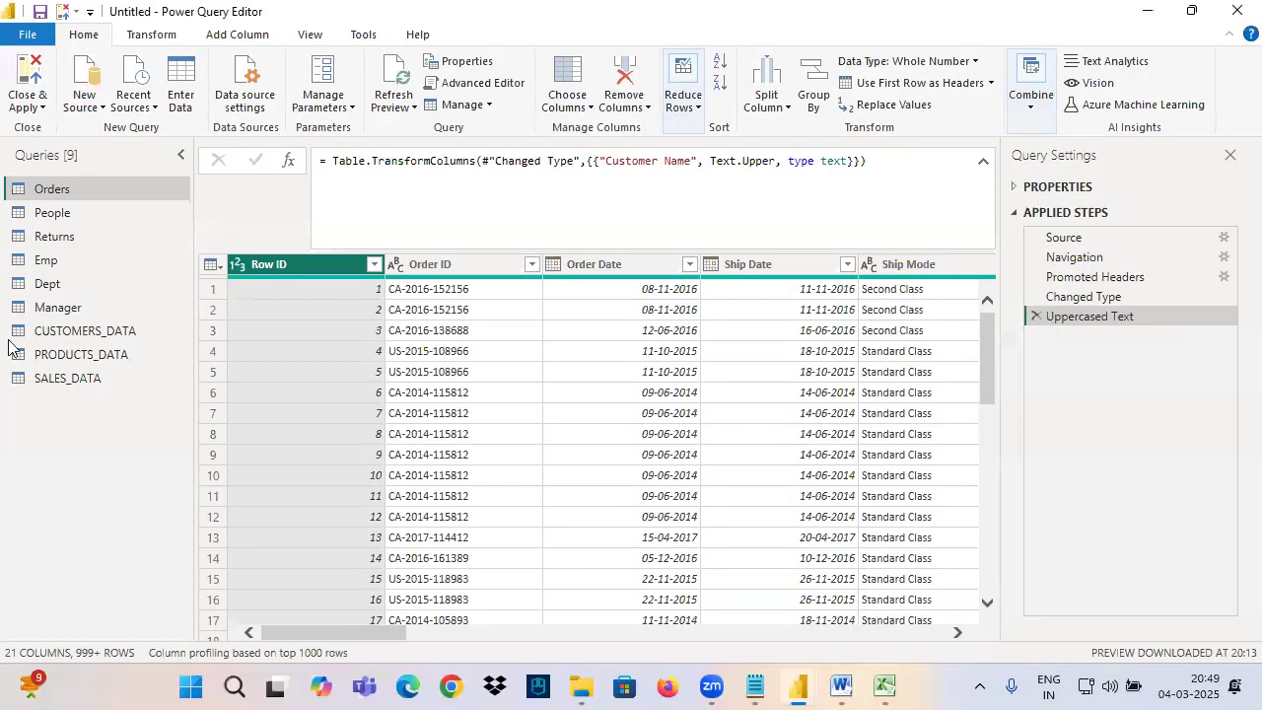
left_click(59, 331)
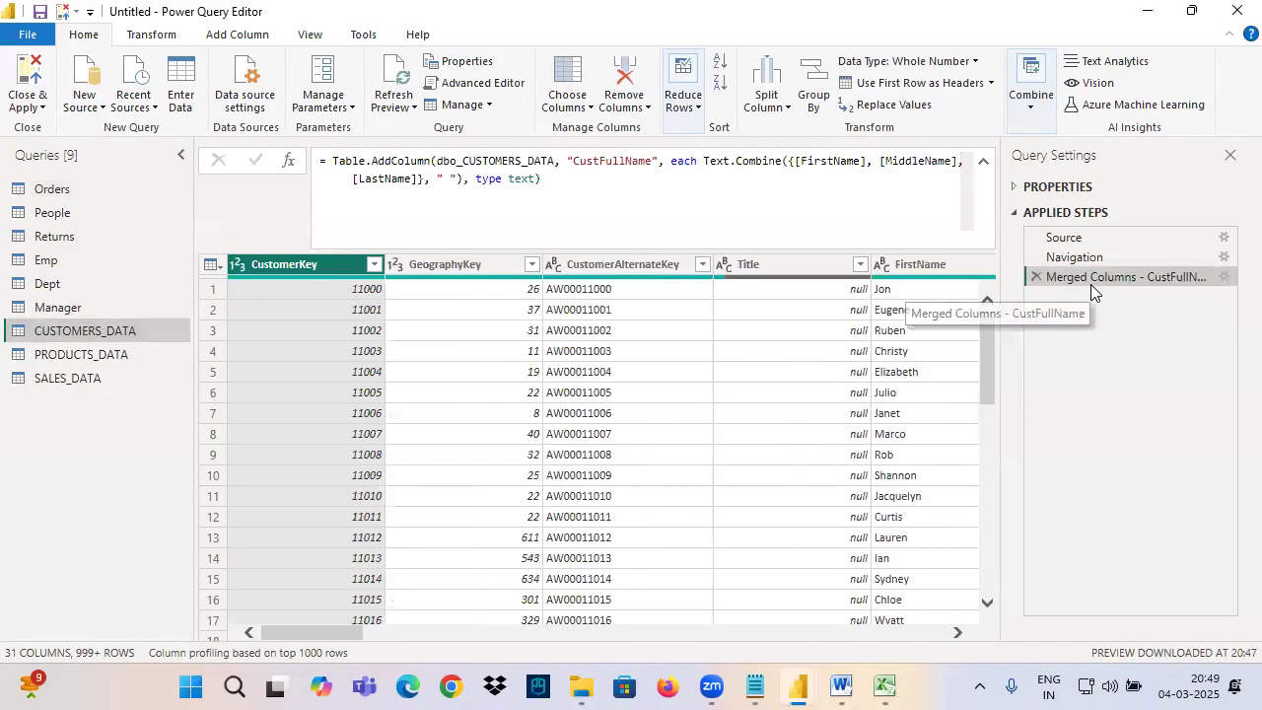
key("ctrl+2")
left_click_drag(1018, 266, 1215, 299)
mouse_move(1139, 290)
left_mouse_down()
mouse_move(1084, 132)
mouse_move(702, 175)
mouse_move(826, 191)
left_mouse_up()
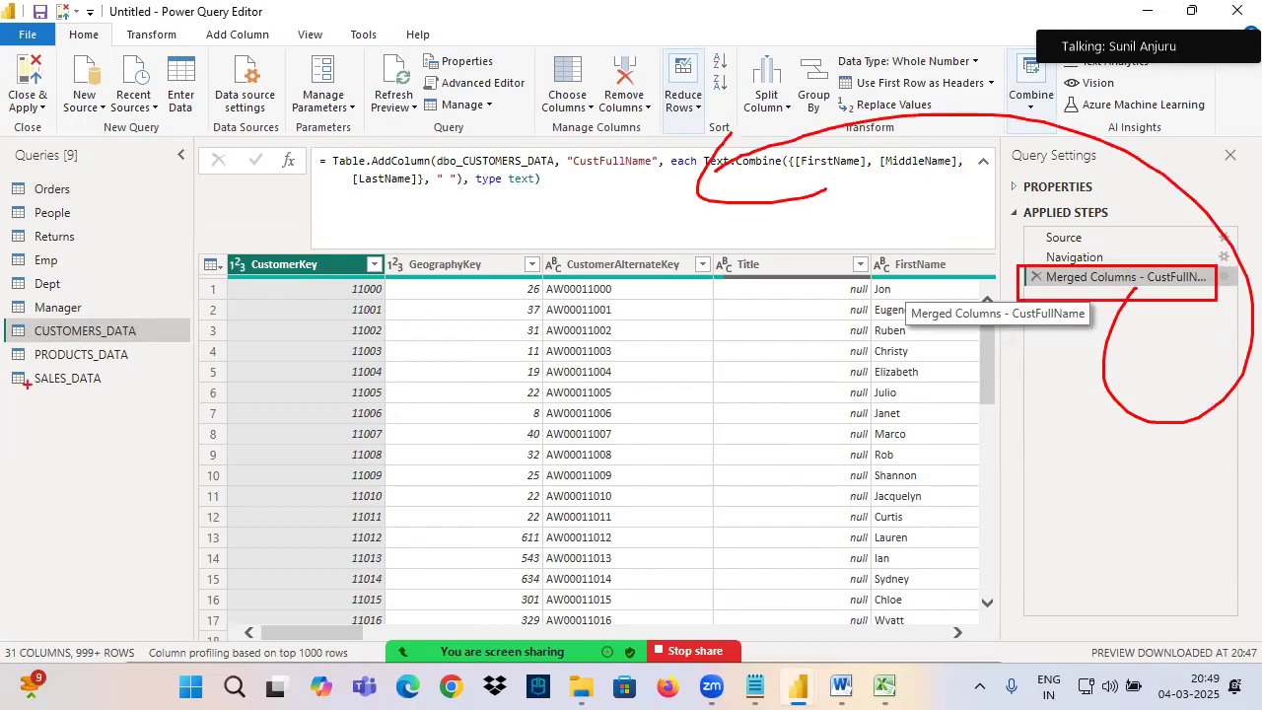
key("Escape")
Open the PRODUCTS_DATA query, box its Text.Upper formula in the formula bar, and clear the annotation.
left_click(93, 354)
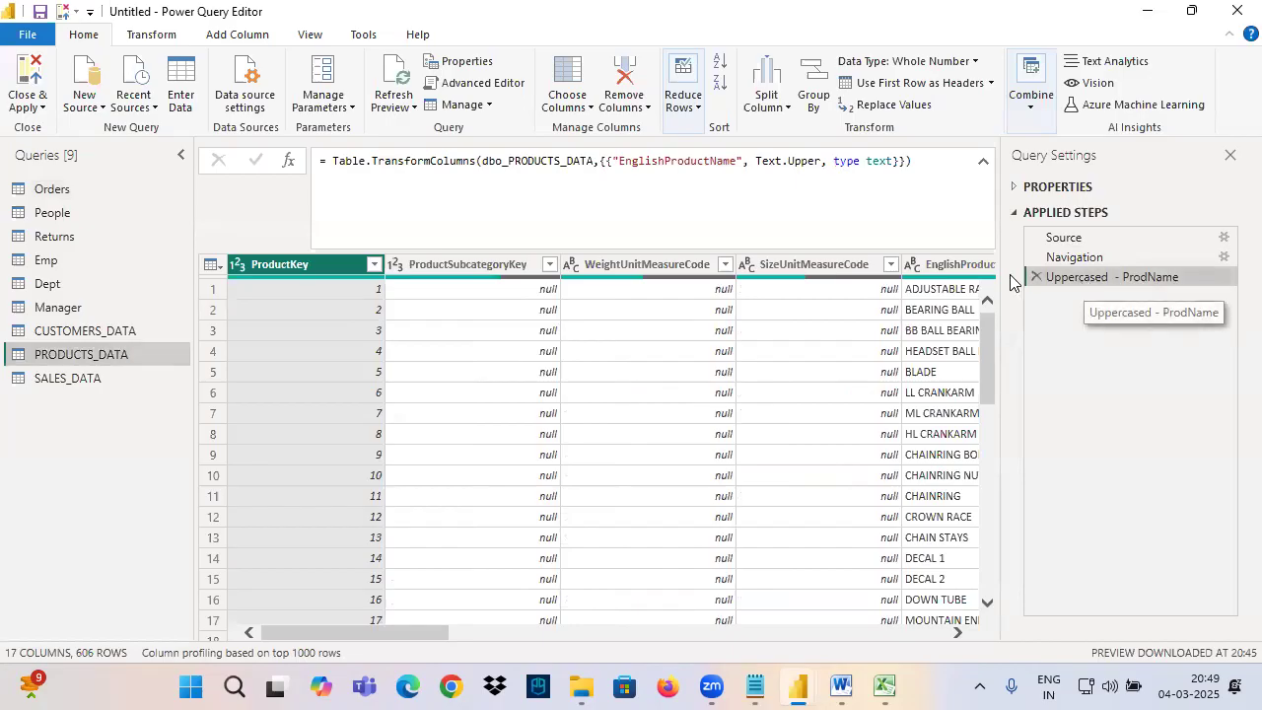
key("ctrl+2")
mouse_move(305, 142)
left_mouse_down()
mouse_move(779, 191)
mouse_move(952, 194)
left_mouse_up()
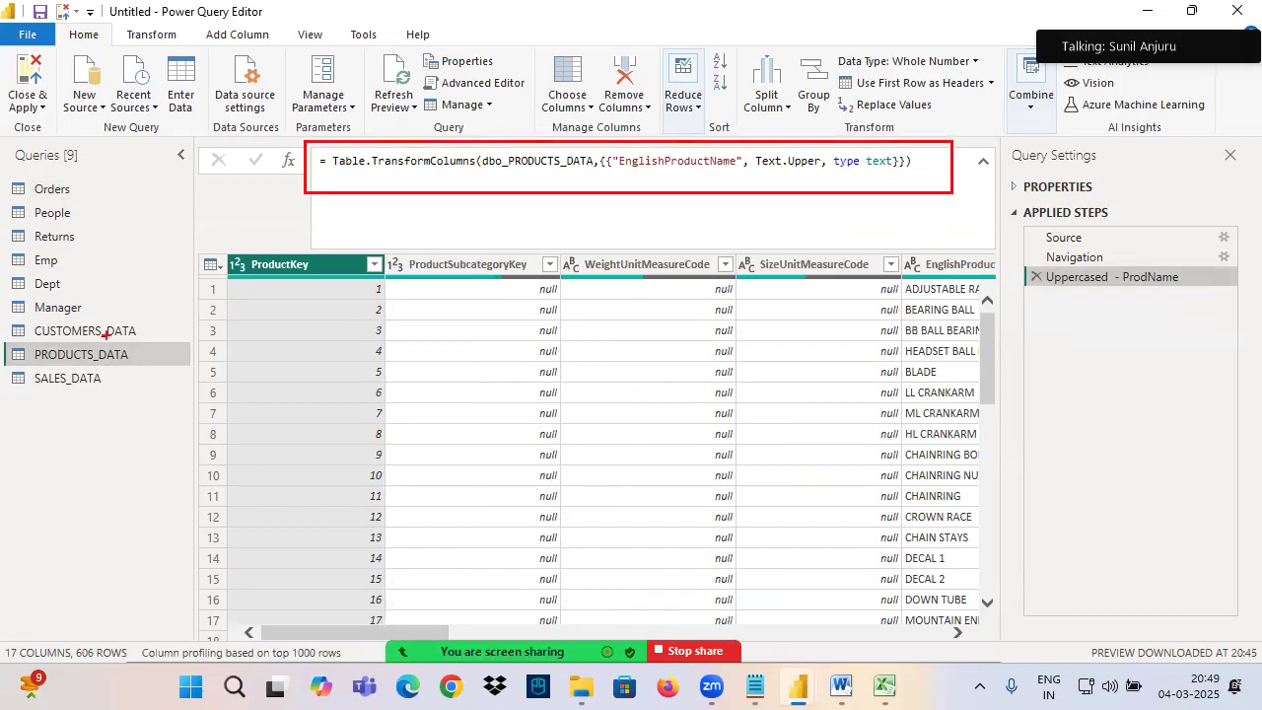
key("Escape")
Open the Orders query, sketch lines for further steps beneath its applied steps, and circle the formula of the Uppercased Text step.
left_click(51, 189)
key("ctrl+2")
mouse_move(1050, 346)
left_mouse_down()
mouse_move(1118, 345)
mouse_move(1140, 361)
left_mouse_up()
left_click_drag(1065, 377, 1126, 380)
left_click_drag(1055, 401, 1167, 410)
left_click_drag(1063, 425, 1145, 424)
left_click_drag(1054, 474, 1176, 485)
mouse_move(919, 159)
left_mouse_down()
mouse_move(339, 149)
mouse_move(911, 176)
mouse_move(647, 122)
left_mouse_up()
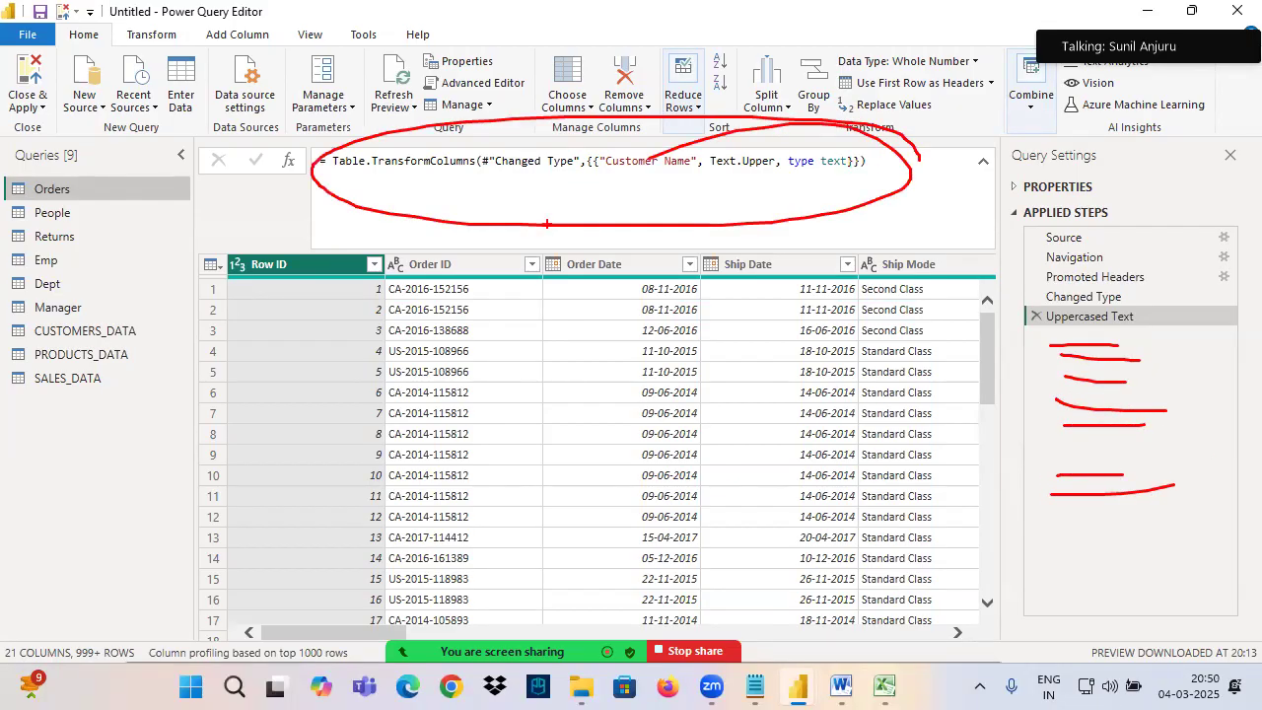
Circle the applied steps list of the Orders query, cross out its formula in the formula bar, and clear the annotations.
mouse_move(1169, 293)
left_mouse_down()
mouse_move(1082, 221)
mouse_move(1064, 576)
mouse_move(1052, 251)
left_mouse_up()
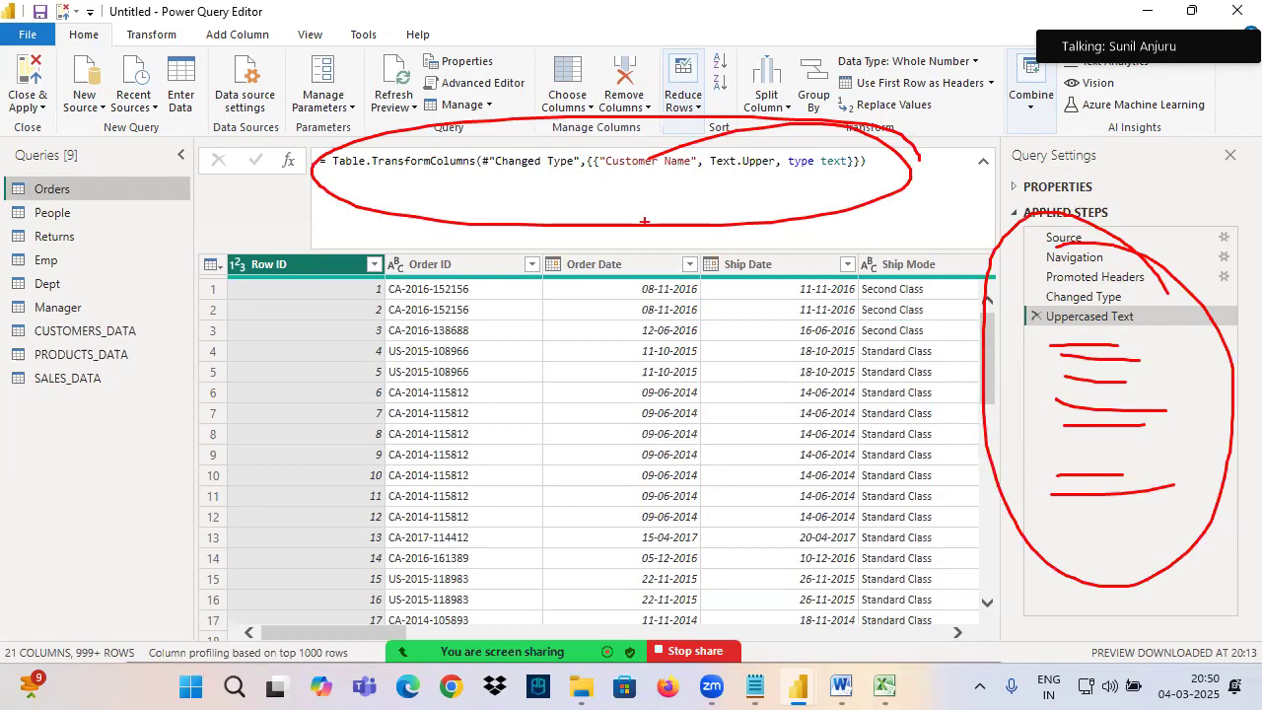
left_click_drag(712, 97, 374, 266)
mouse_move(394, 74)
left_mouse_down()
mouse_move(516, 153)
mouse_move(773, 265)
left_mouse_up()
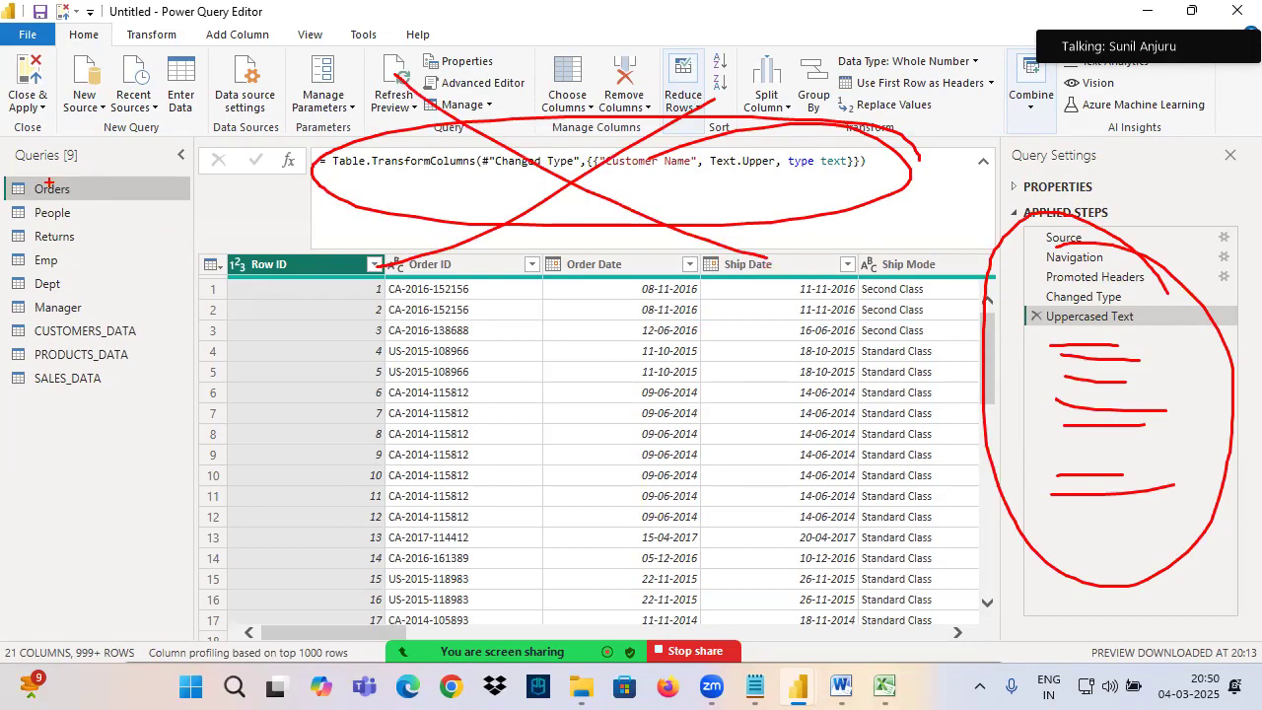
key("Escape")
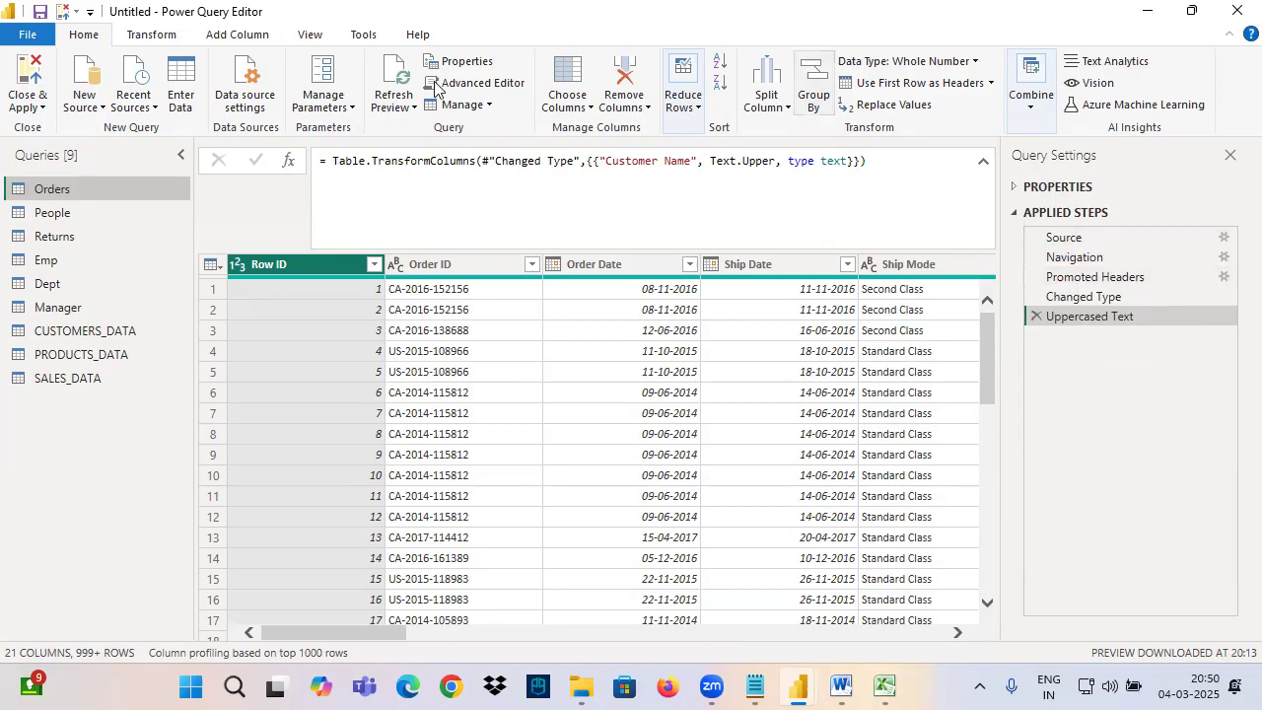
Open the Advanced Editor for the Orders query, underline the step names in its M code, and close it without changes.
left_click(501, 91)
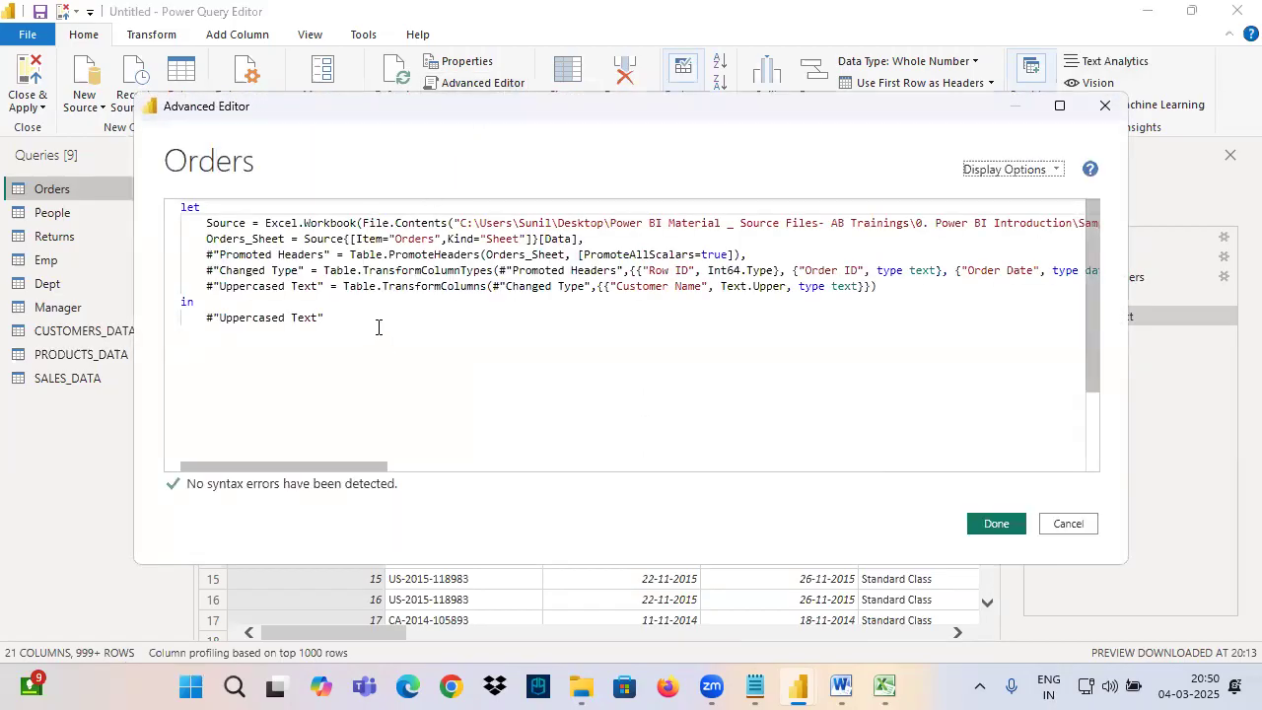
left_click_drag(315, 467, 187, 449)
left_click_drag(218, 209, 282, 192)
mouse_move(207, 247)
left_mouse_down()
mouse_move(296, 245)
mouse_move(344, 202)
left_mouse_up()
left_click_drag(228, 259, 311, 261)
left_click_drag(308, 243, 373, 209)
mouse_move(233, 277)
left_mouse_down()
mouse_move(307, 276)
mouse_move(418, 222)
left_mouse_up()
mouse_move(225, 298)
left_mouse_down()
mouse_move(322, 296)
mouse_move(424, 229)
left_mouse_up()
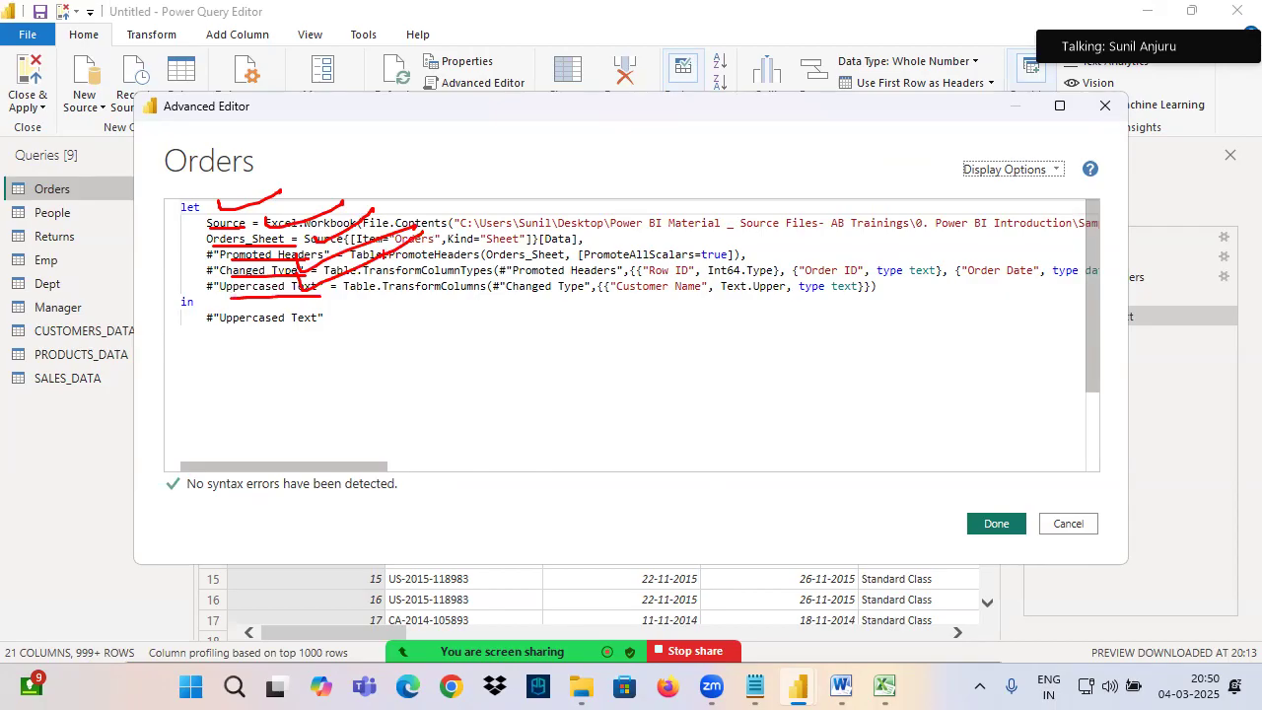
left_click_drag(278, 309, 414, 309)
left_click_drag(270, 357, 471, 357)
left_click_drag(158, 119, 256, 115)
left_click(1064, 524)
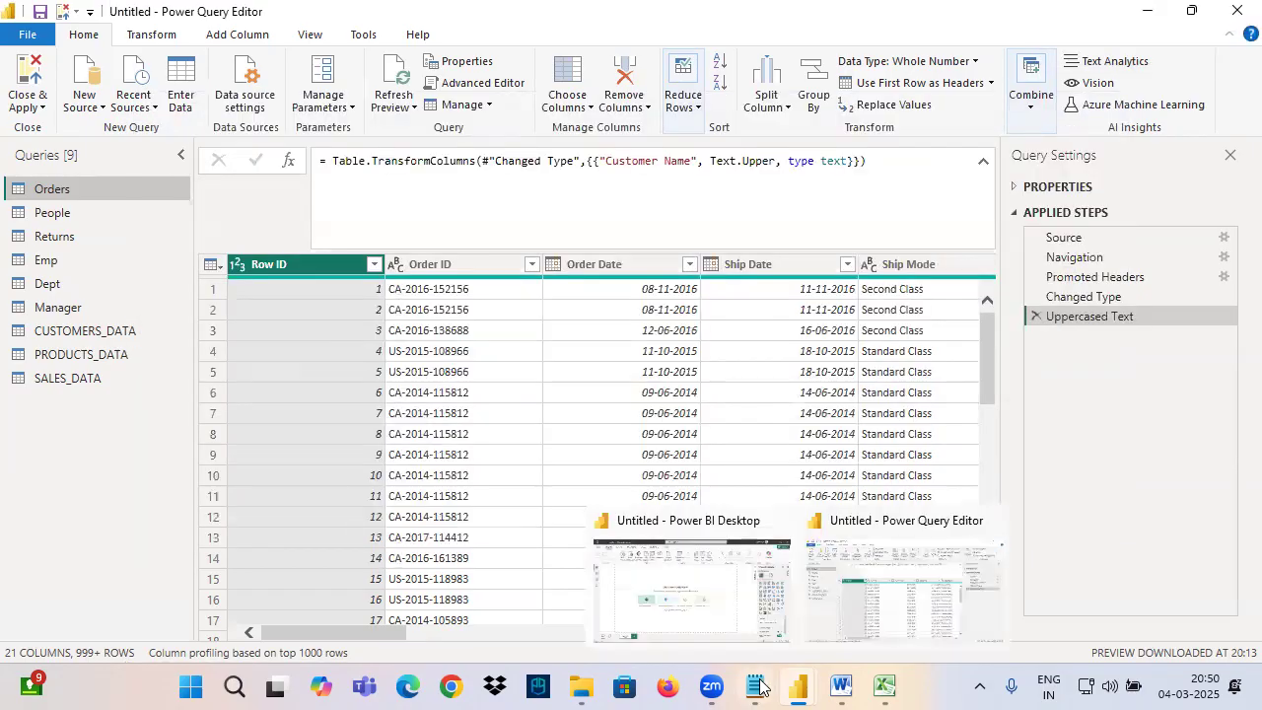
In the Notepad notes, add the heading "6. Advanced Editor" below the Formula Bar description.
left_click(754, 687)
left_click(34, 378)
type("6. Advan")
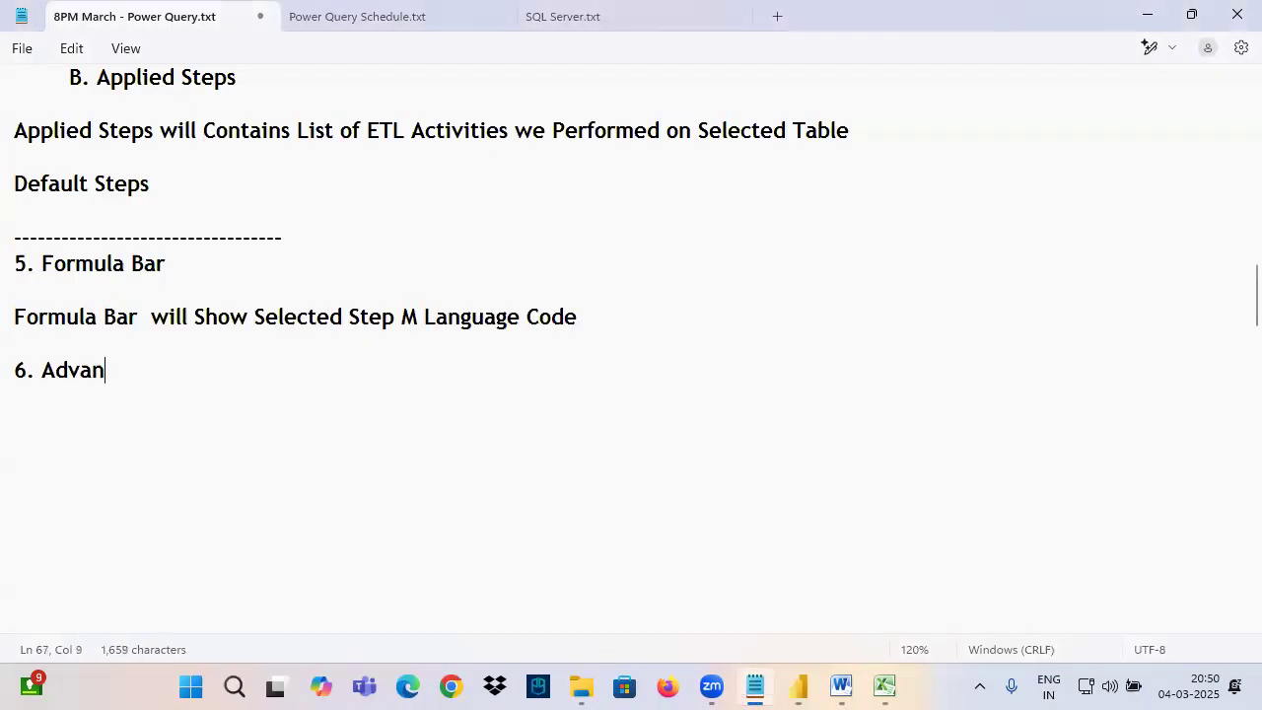
type("ced Editpr")
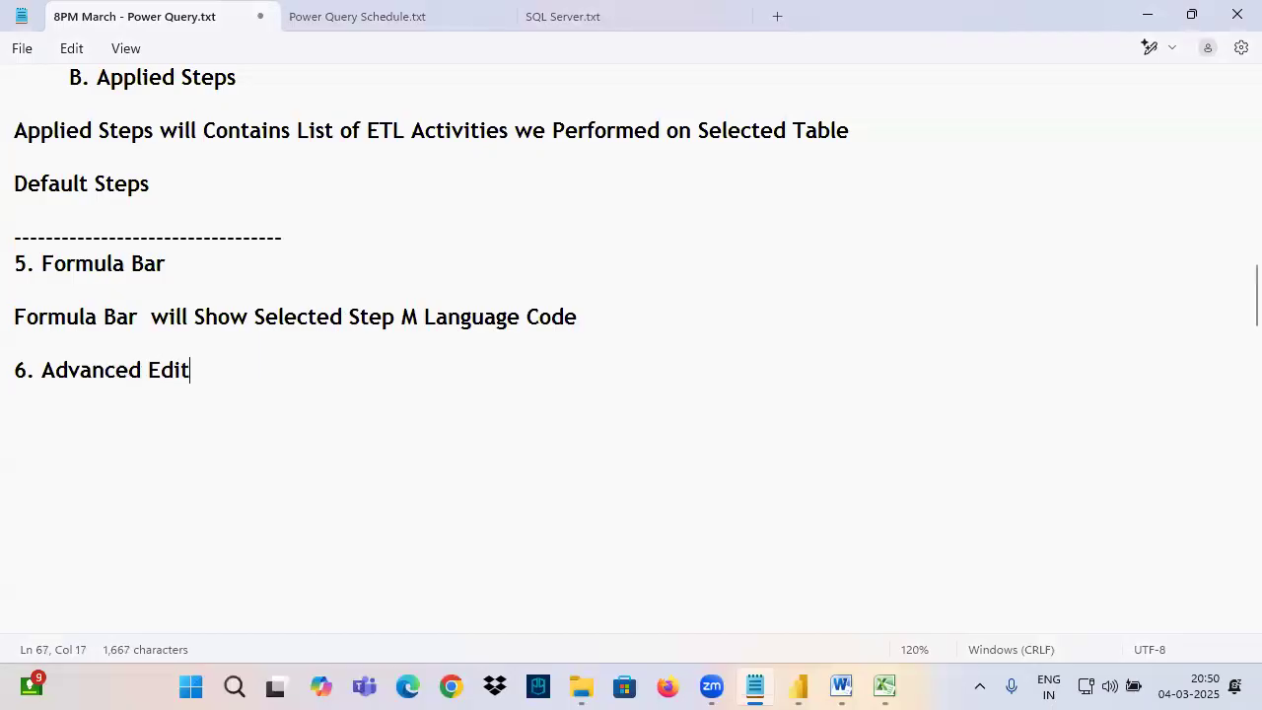
key("BackSpace")
key("BackSpace")
key("BackSpace")
type("tor")
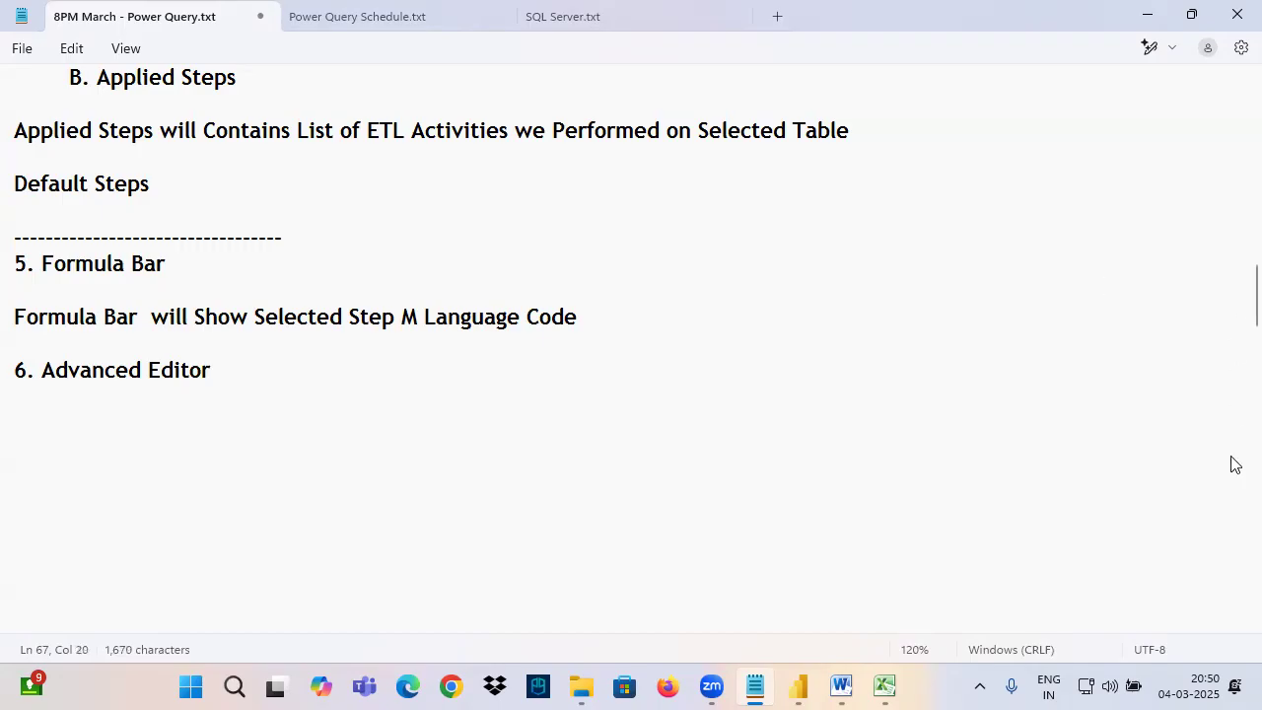
In Power Query Editor, hide the formula bar and show it again.
mouse_move(809, 680)
left_click(901, 586)
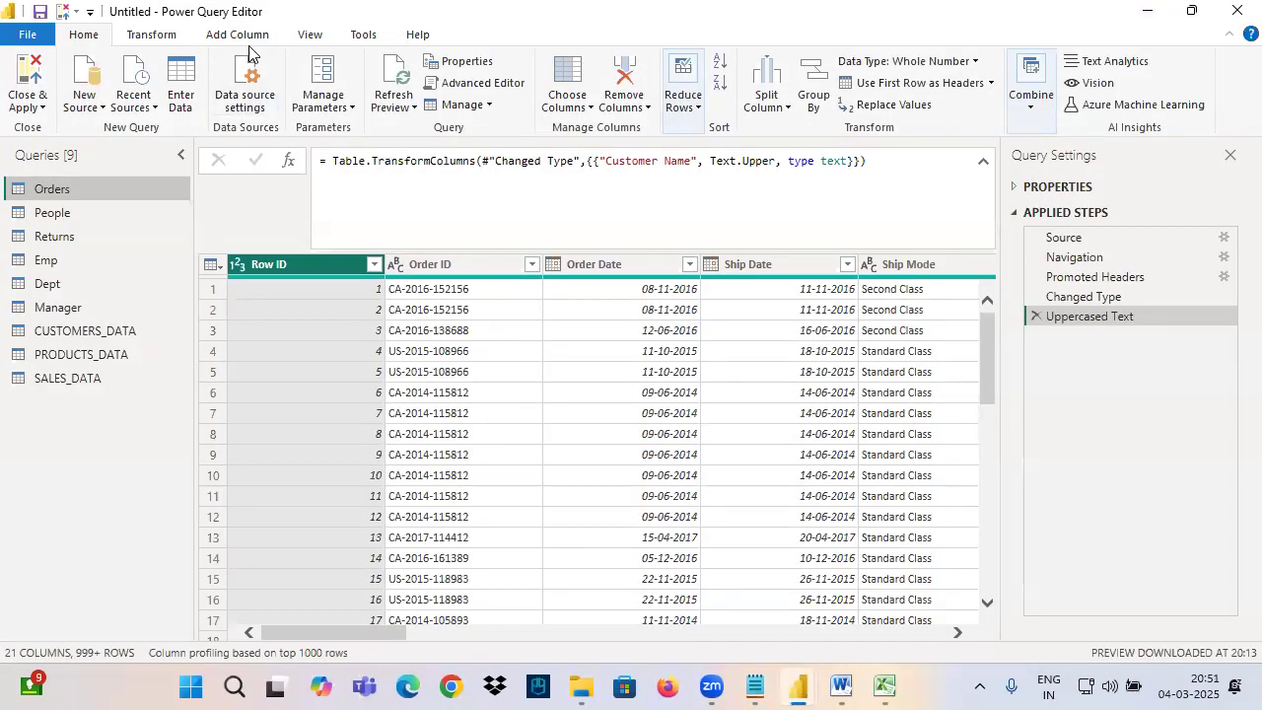
left_click(310, 34)
left_click(64, 62)
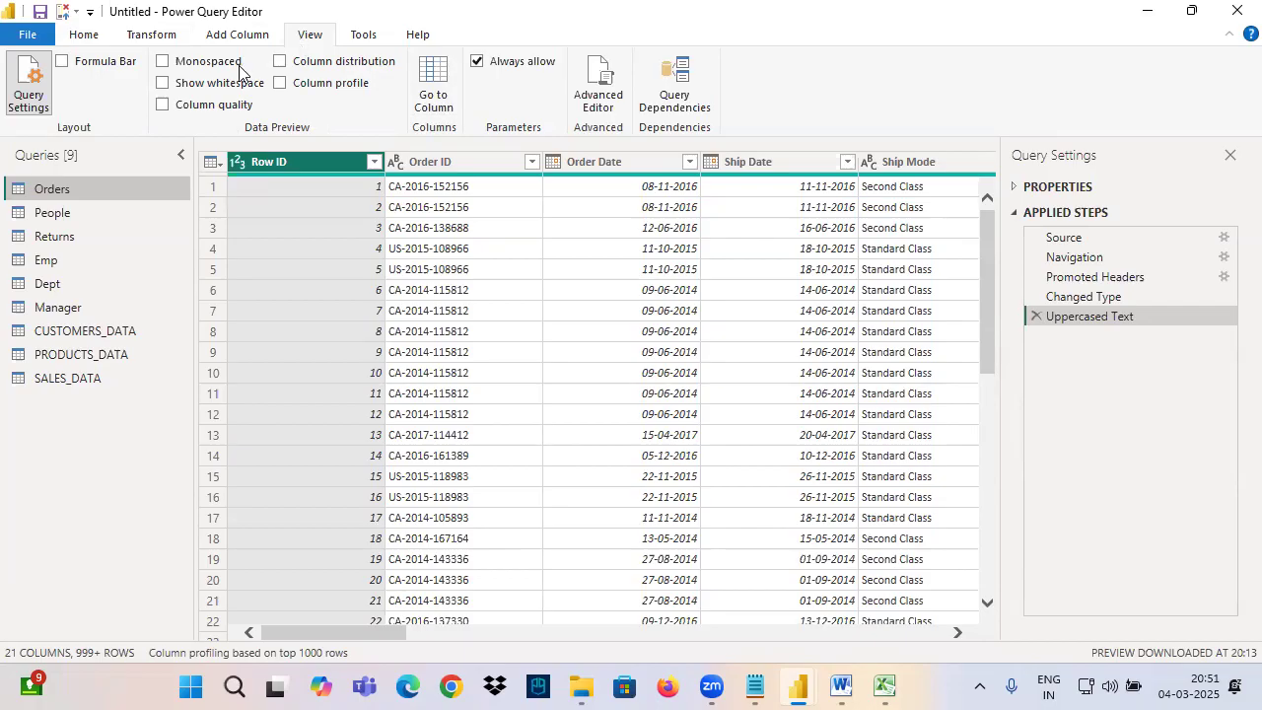
left_click(61, 61)
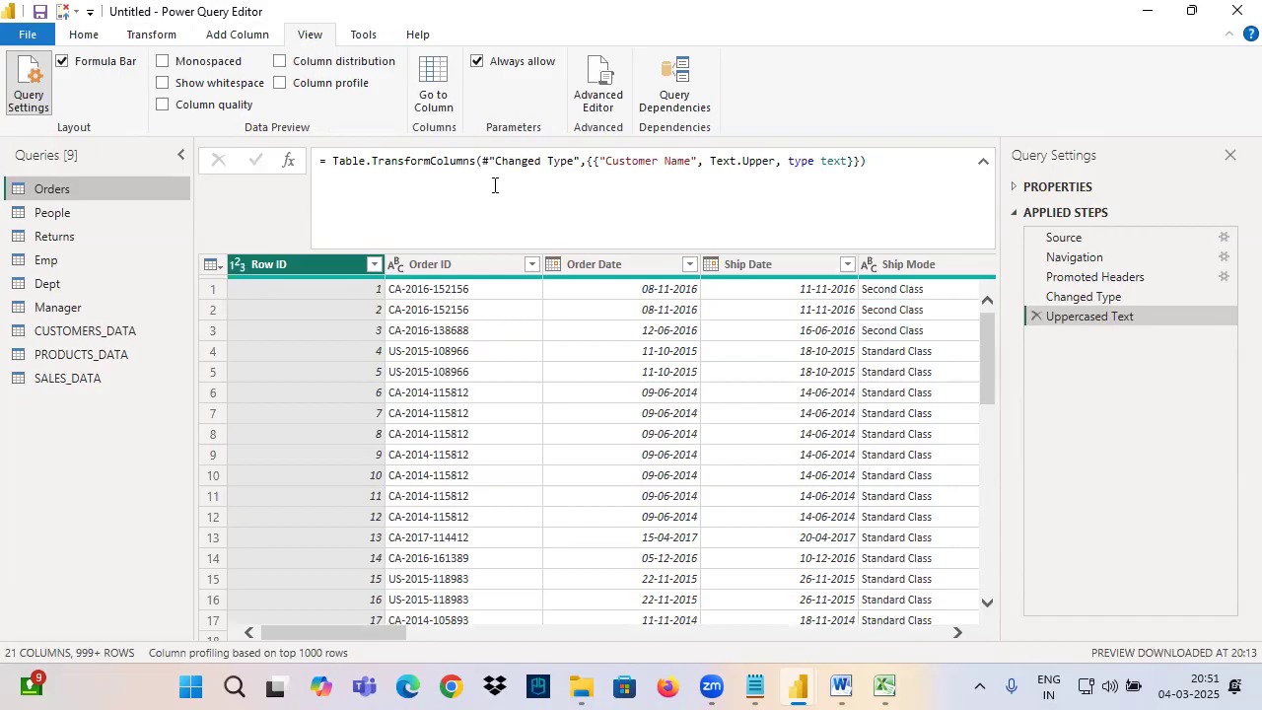
left_click(84, 43)
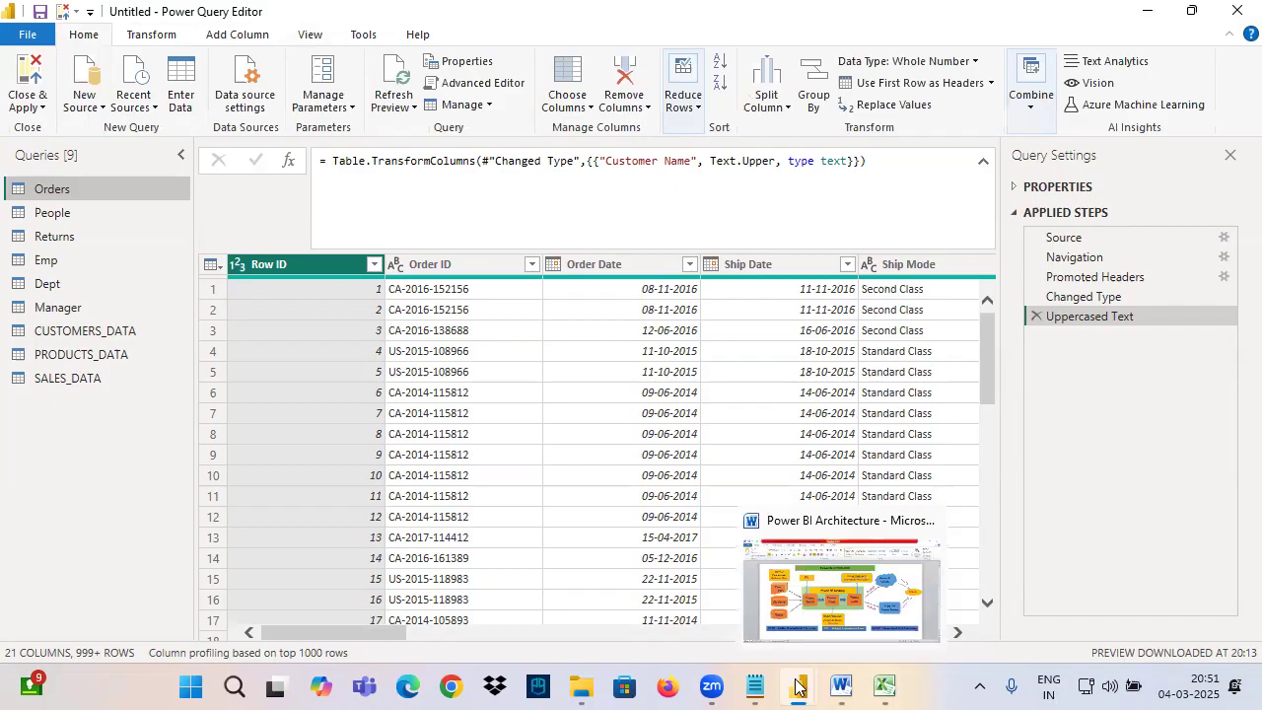
In the Notepad notes, write "Advanced Editor will Show All Steps M Language Code" beneath the Advanced Editor heading.
left_click(757, 686)
left_click_drag(284, 317, 588, 328)
left_click_drag(43, 370, 228, 380)
key("ctrl+c")
left_click(83, 412)
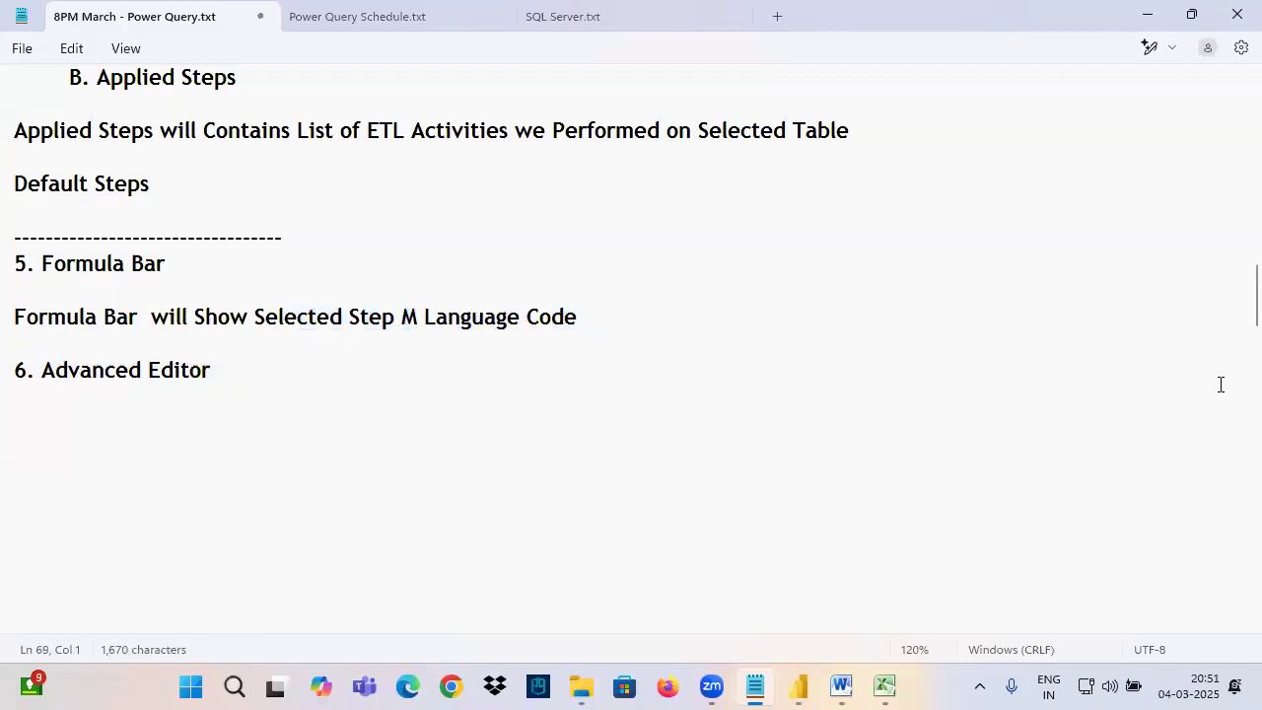
key("ctrl+v")
left_click(271, 412)
type("will Show ")
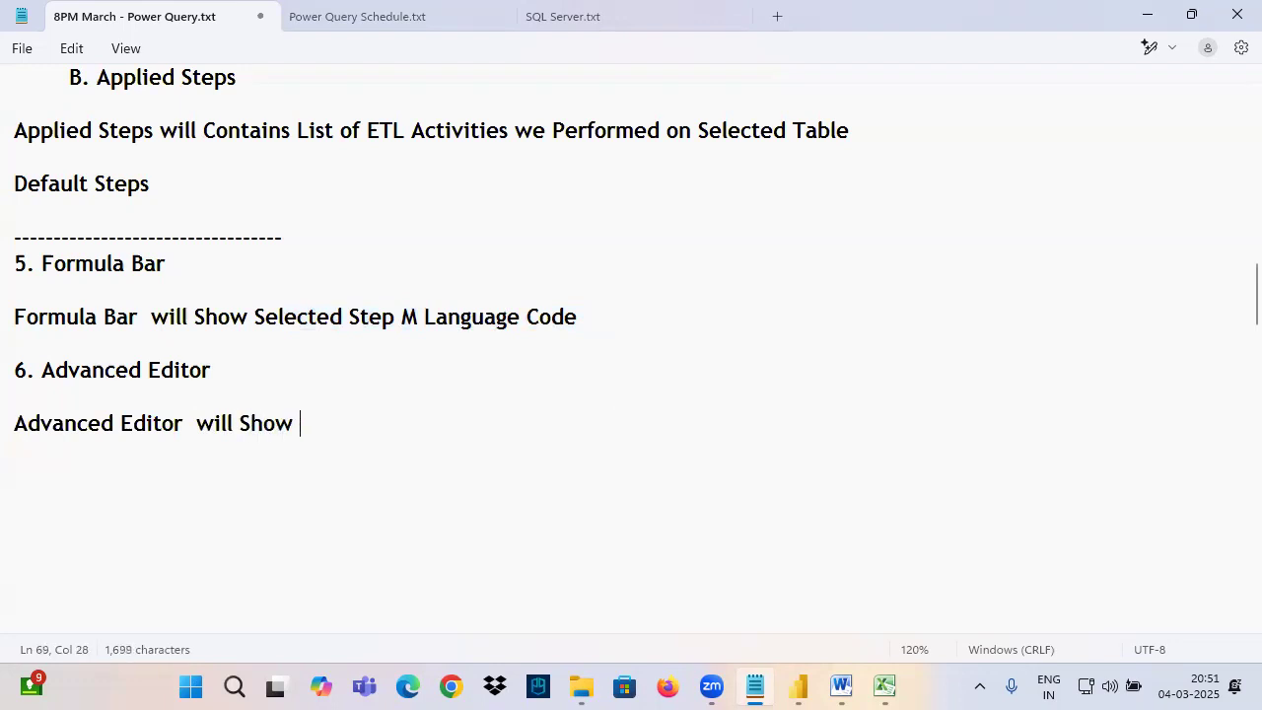
type("All Step")
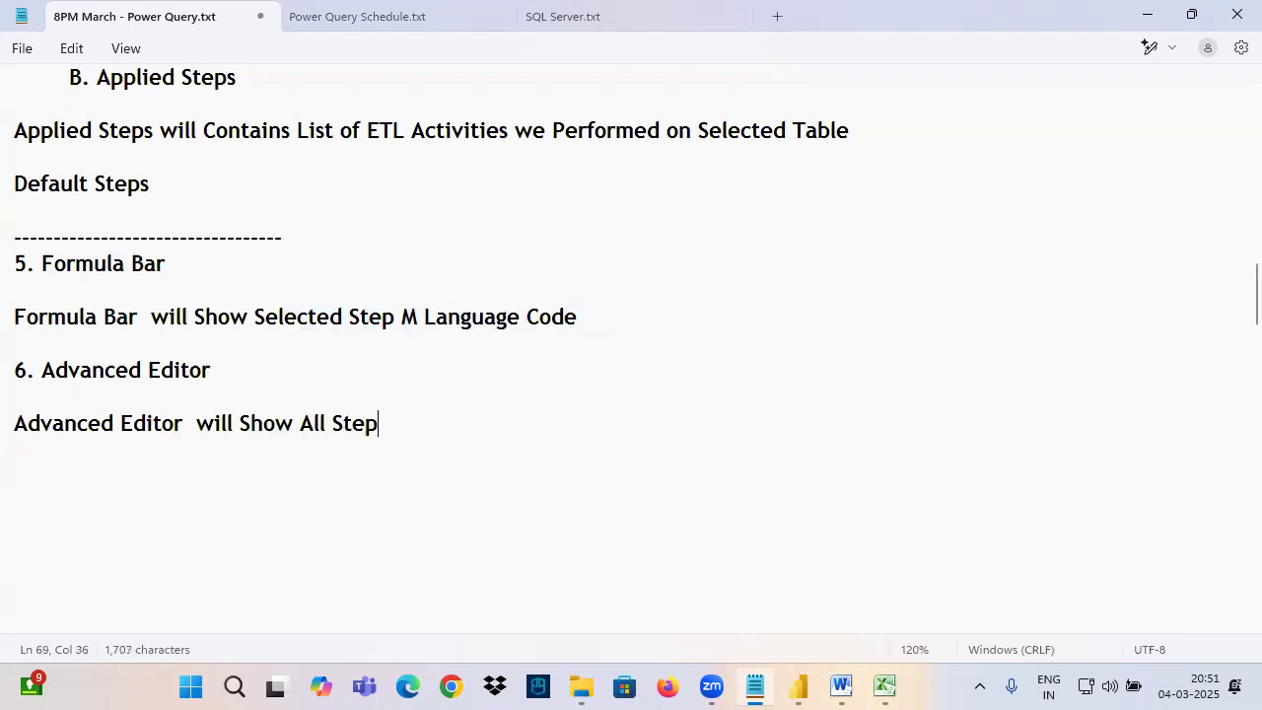
type("s M Language Code")
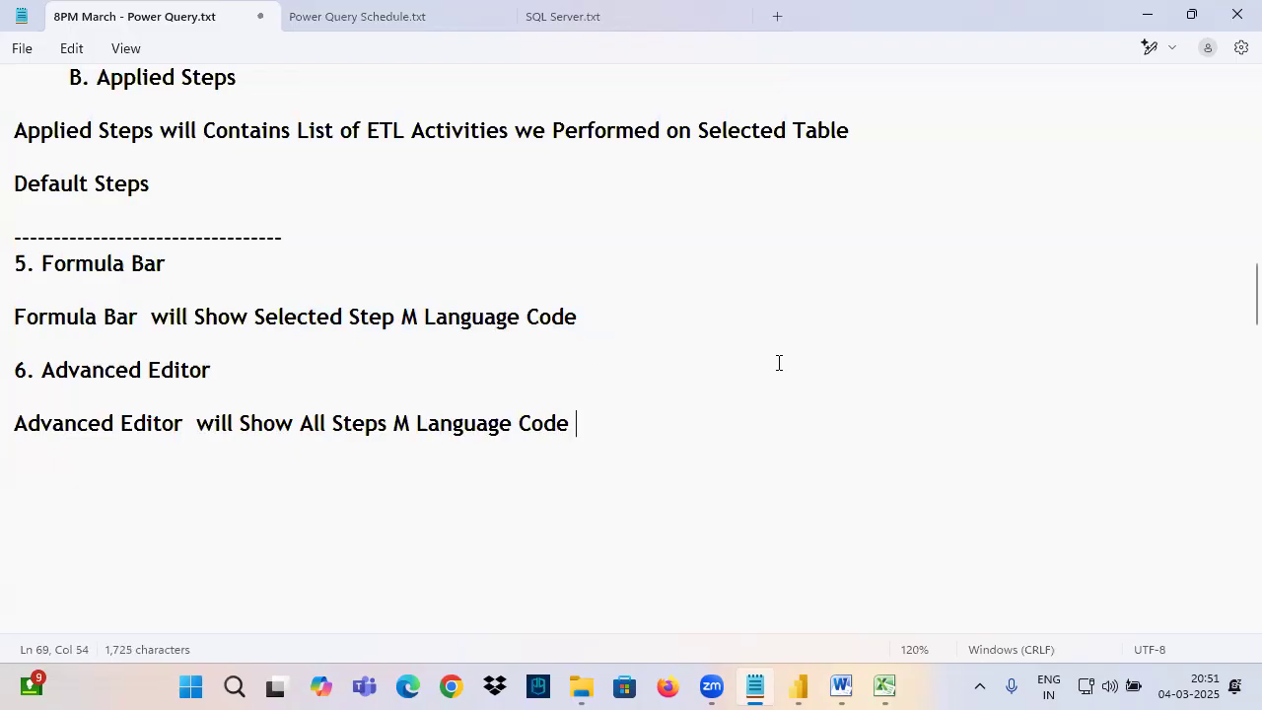
left_click_drag(54, 264, 210, 264)
left_click_drag(58, 373, 14, 370)
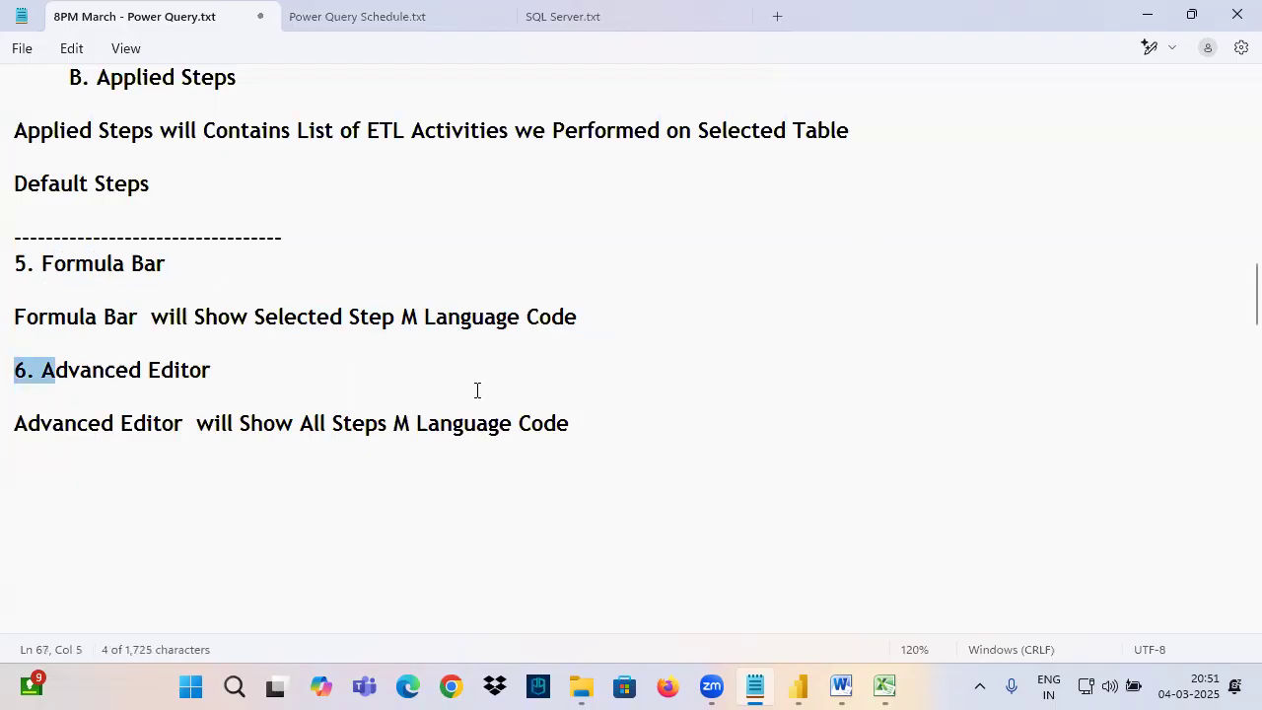
In Power Query Editor, examine the Orders query's M code in the Advanced Editor, highlighting its steps, and close the editor.
left_click(798, 687)
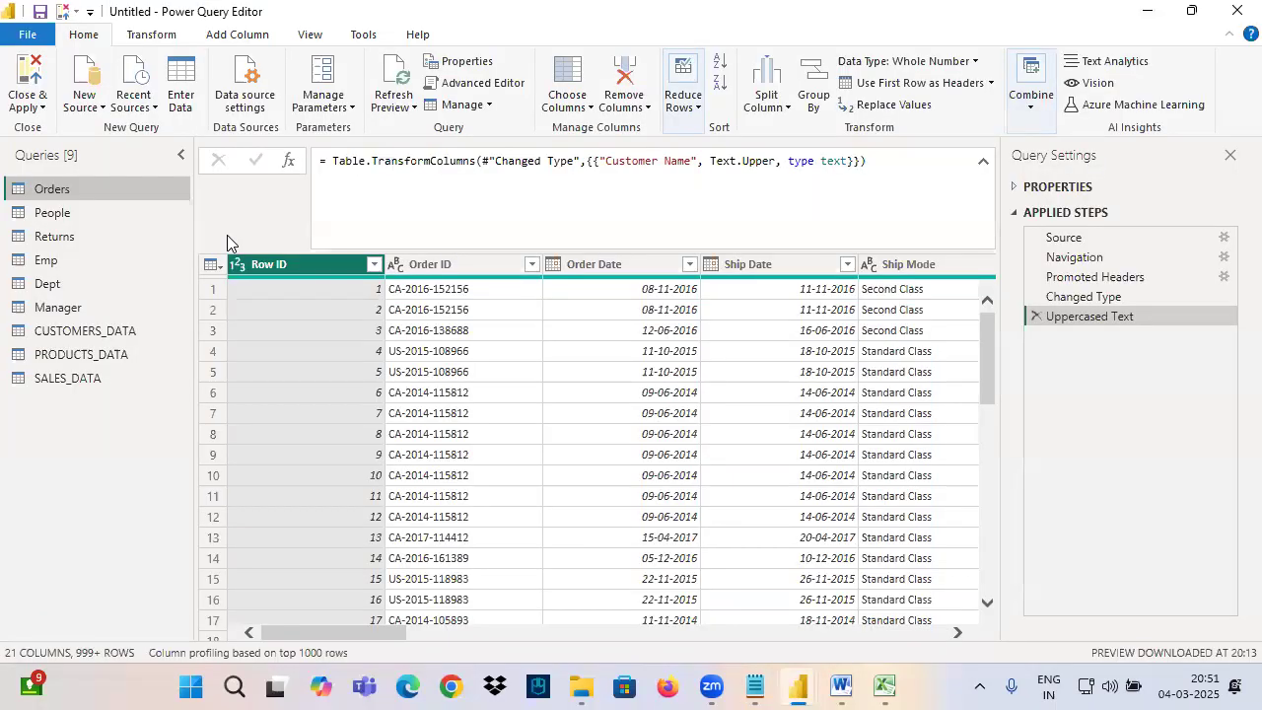
left_click(582, 170)
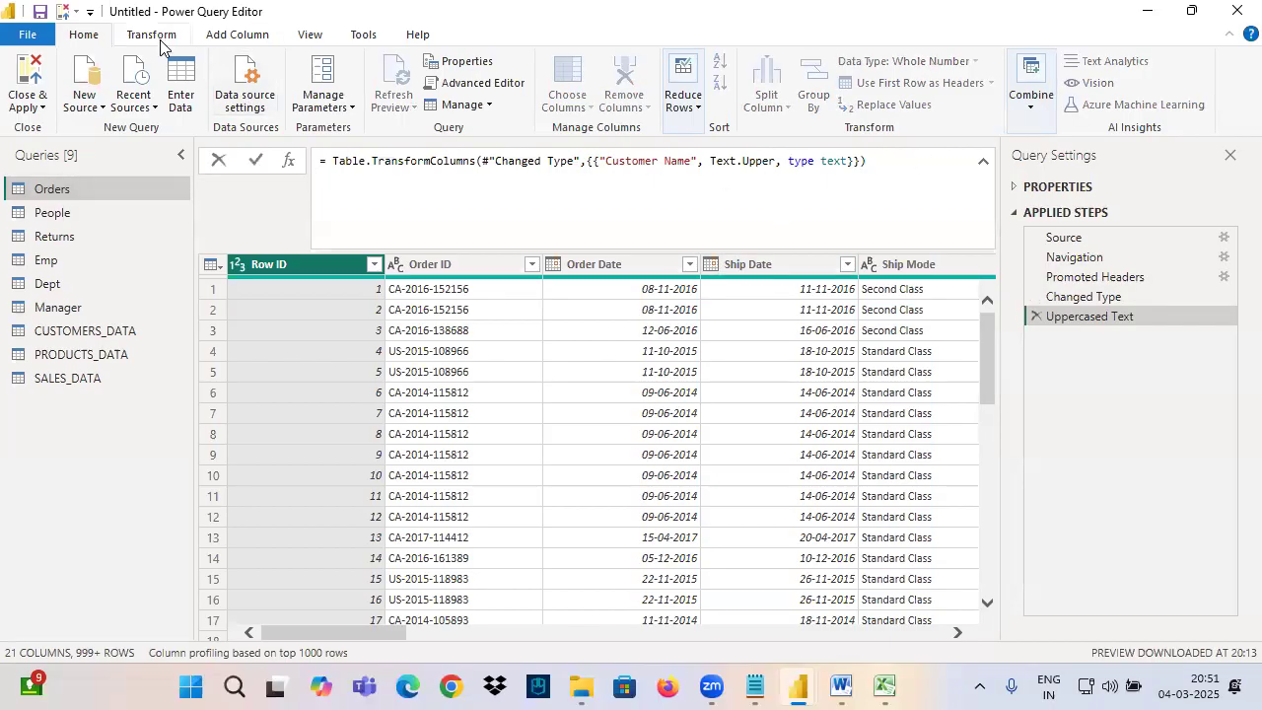
left_click(463, 89)
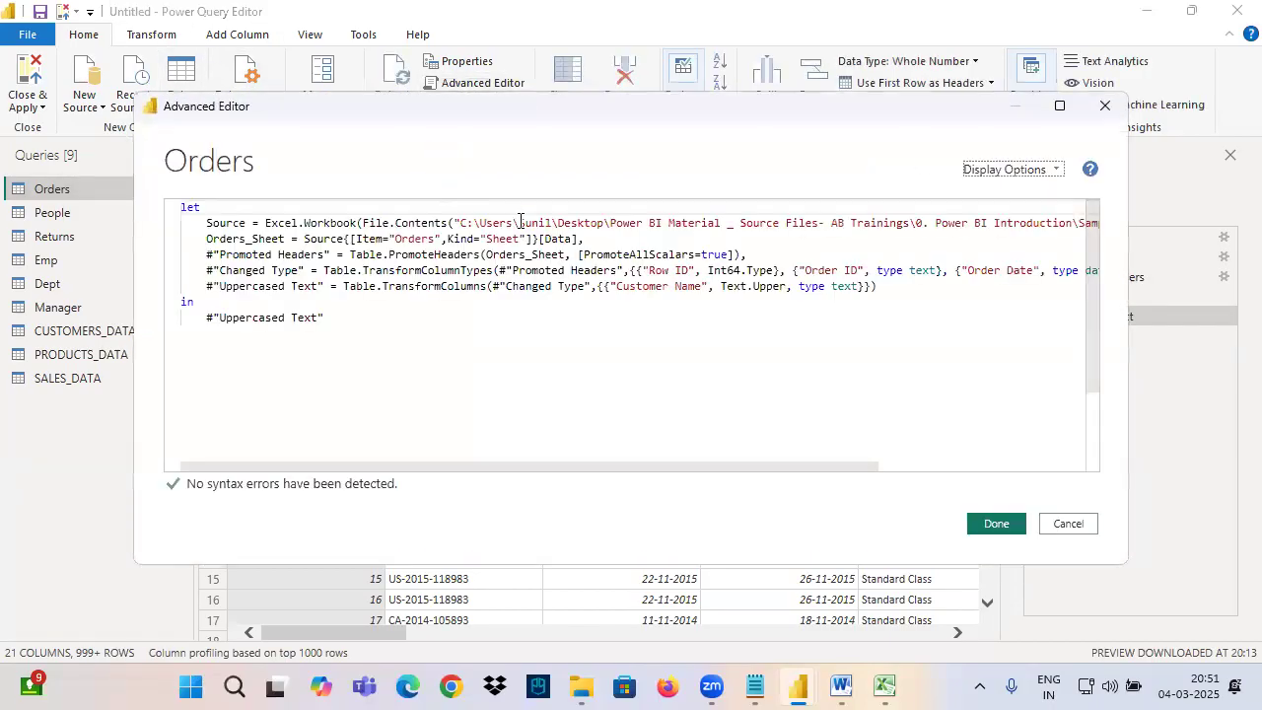
left_click_drag(336, 254, 394, 270)
left_click_drag(495, 307, 626, 351)
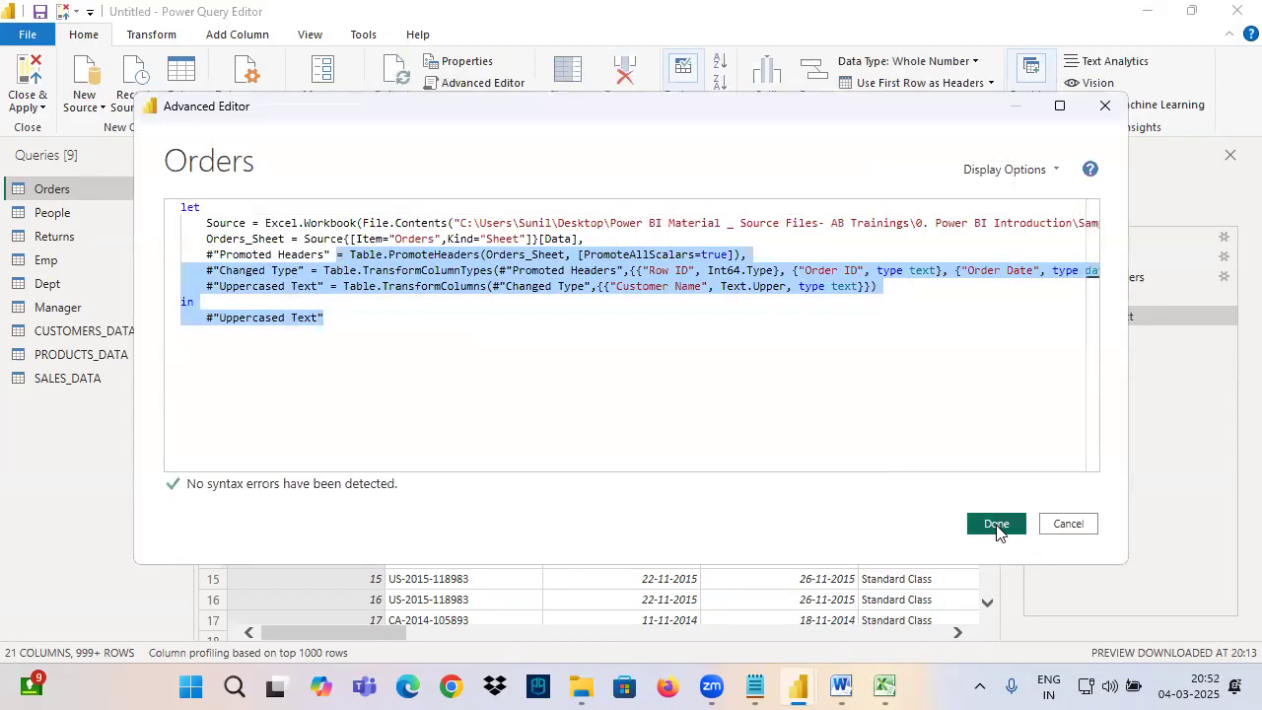
left_click(997, 526)
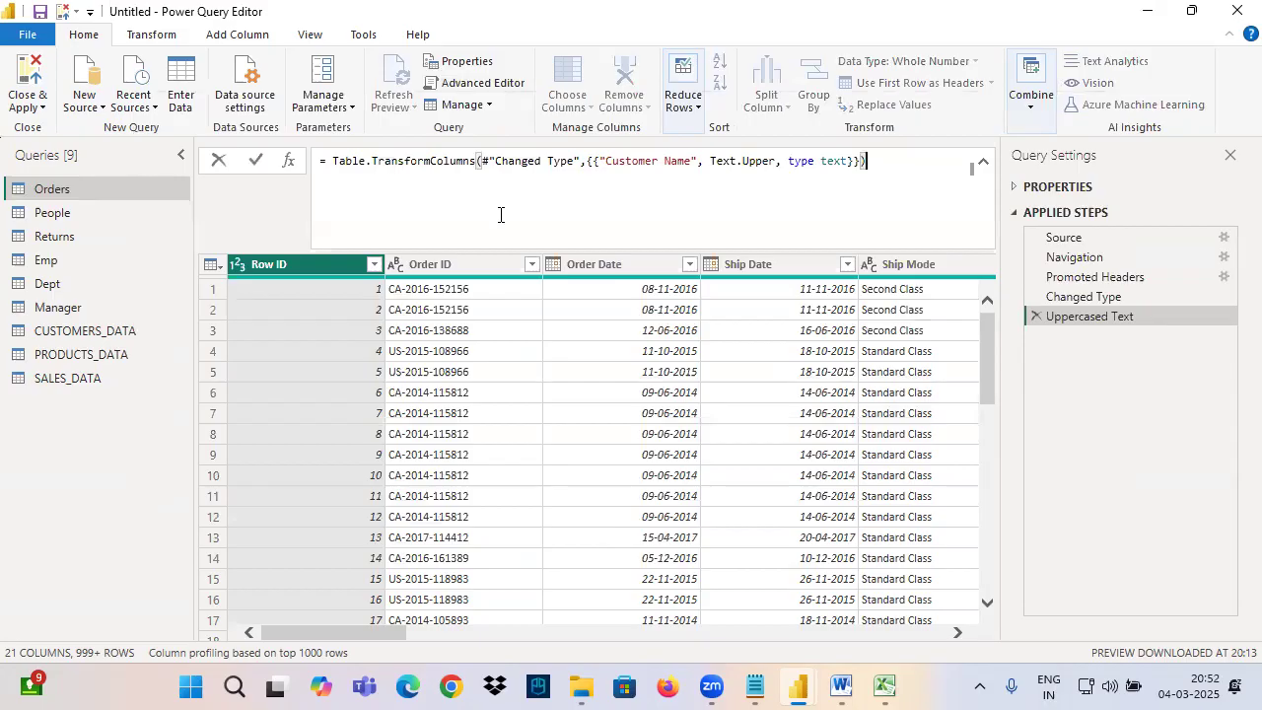
Circle the list of queries, underline Orders, People and Returns, and clear the annotations.
left_click(69, 200)
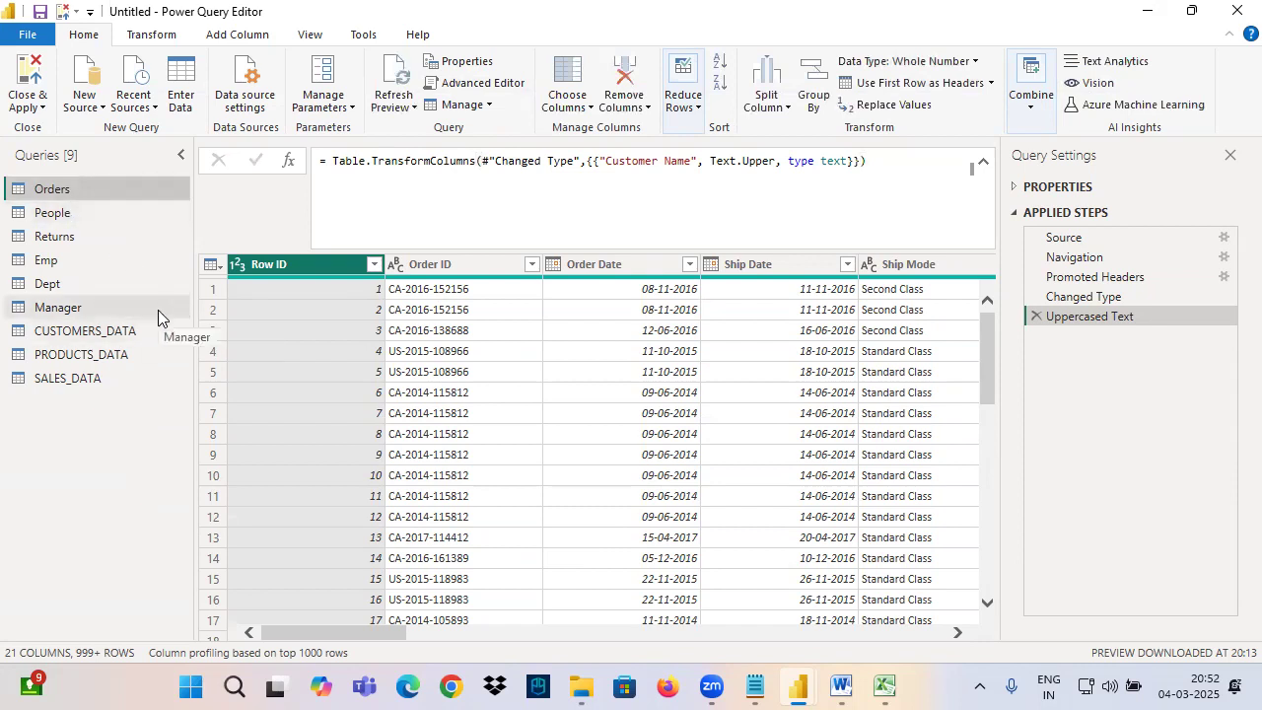
key("ctrl+2")
mouse_move(109, 203)
left_mouse_down()
mouse_move(39, 172)
mouse_move(83, 389)
mouse_move(47, 200)
mouse_move(146, 188)
left_mouse_up()
left_click_drag(10, 222, 128, 207)
left_click_drag(6, 241, 115, 252)
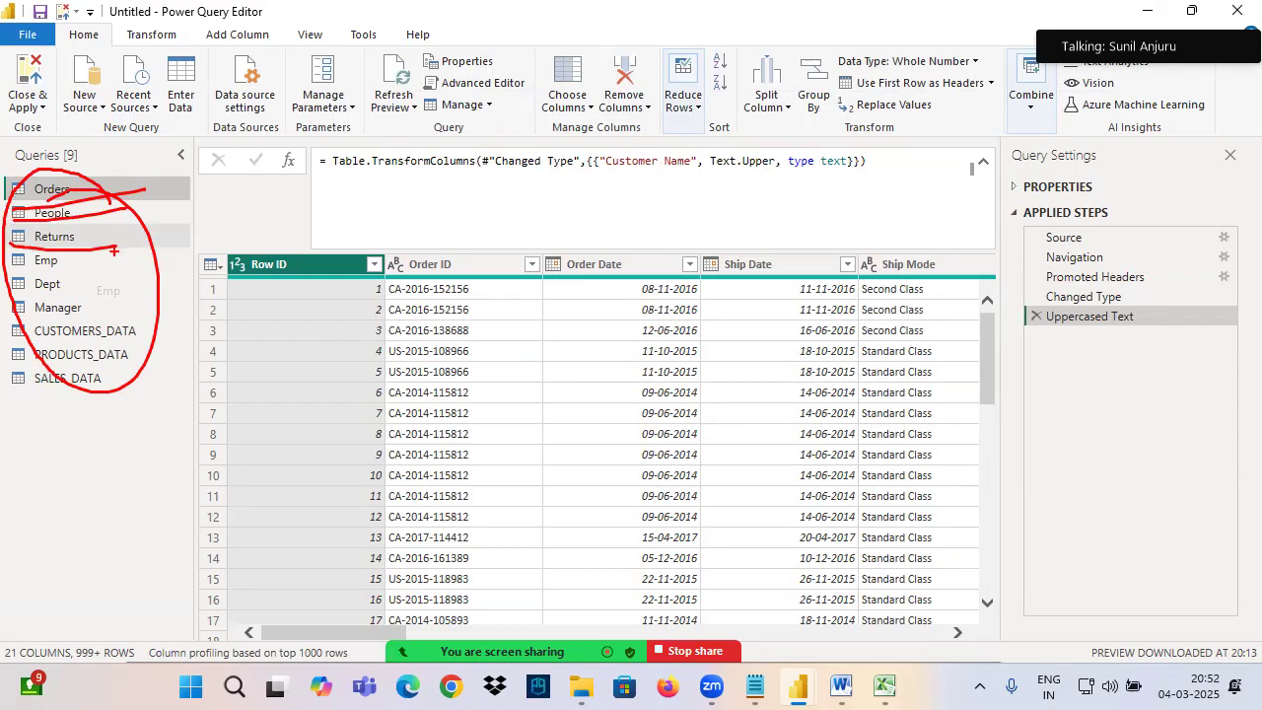
key("Escape")
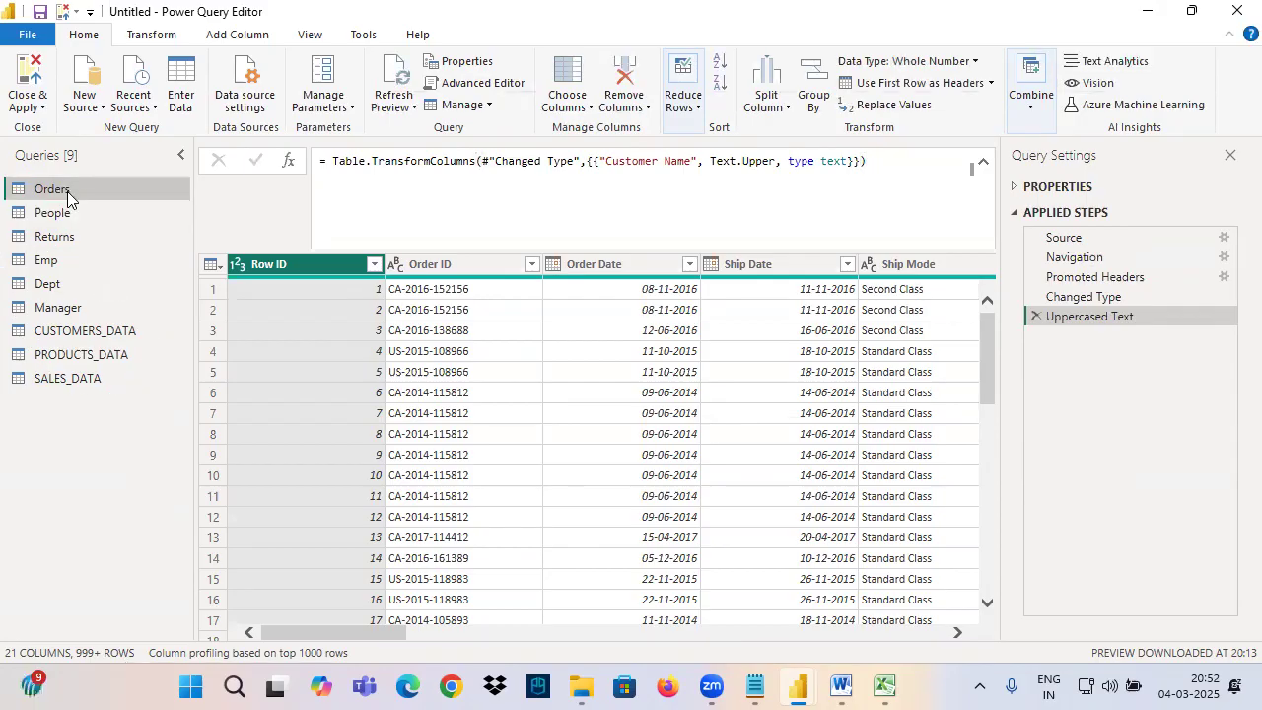
Show the Source step of the Orders query, highlight Excel.Workbook in its formula, and circle the query list with an arrow.
left_click(1053, 241)
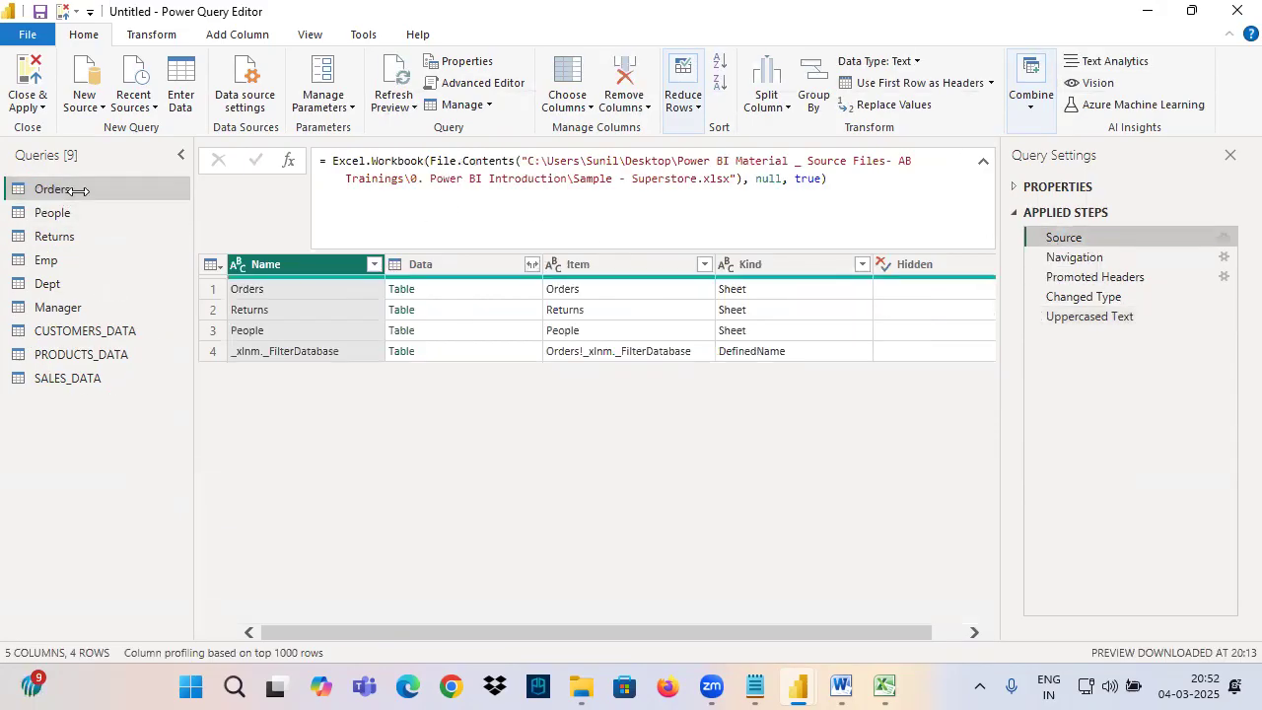
left_click_drag(332, 162, 424, 161)
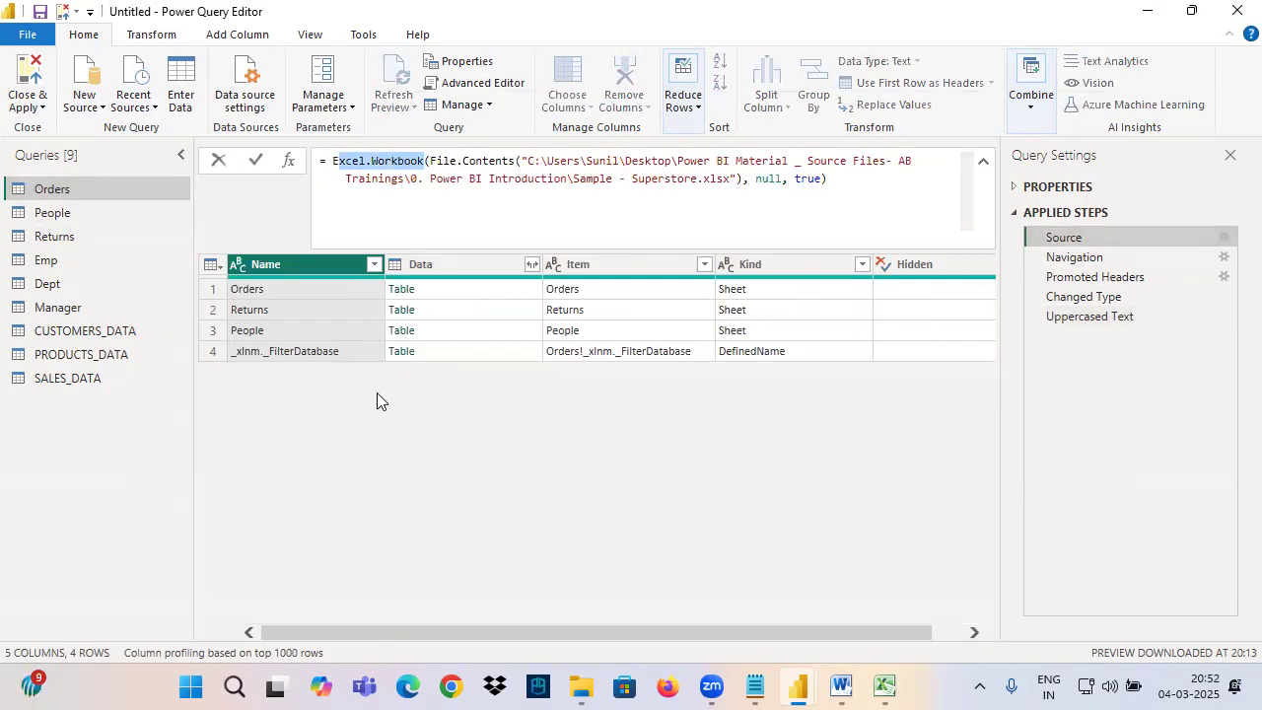
mouse_move(99, 195)
left_mouse_down()
mouse_move(18, 202)
mouse_move(86, 406)
mouse_move(97, 197)
left_mouse_up()
left_click_drag(48, 149, 121, 128)
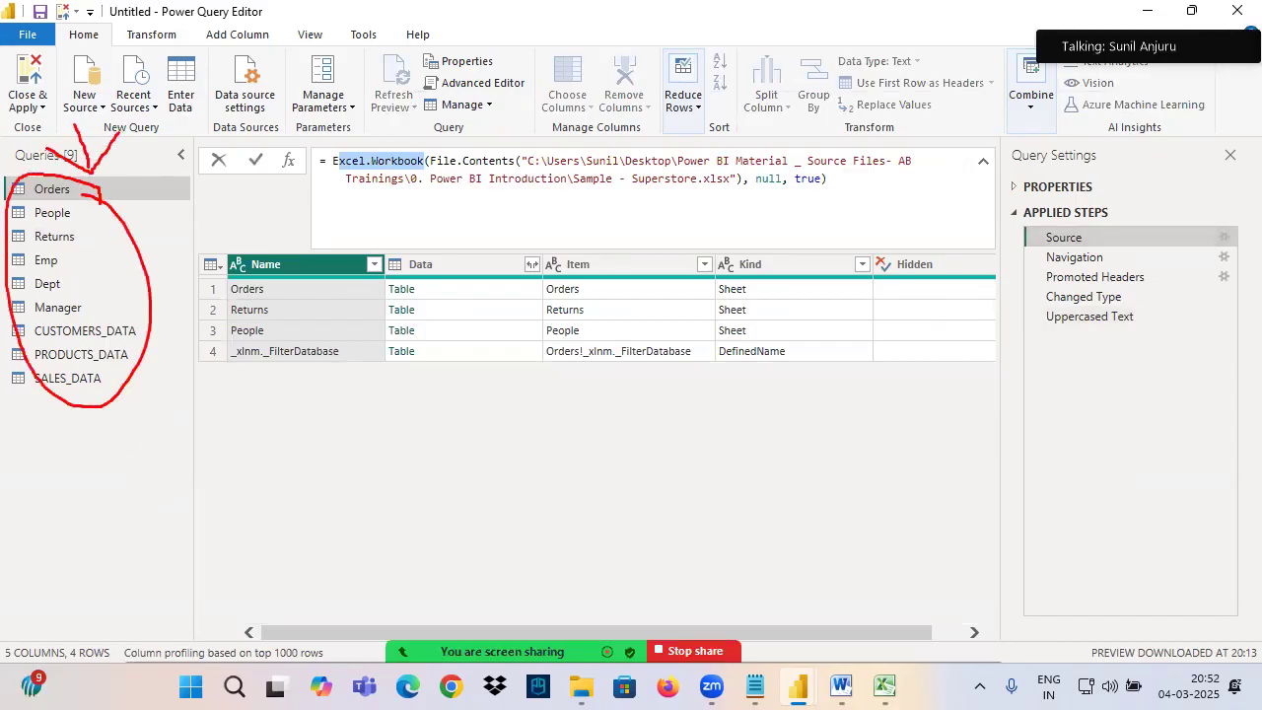
Open the Query Dependencies diagram in a maximized window and select the Sample - Superstore.xlsx source to trace its dependent queries.
left_click(310, 34)
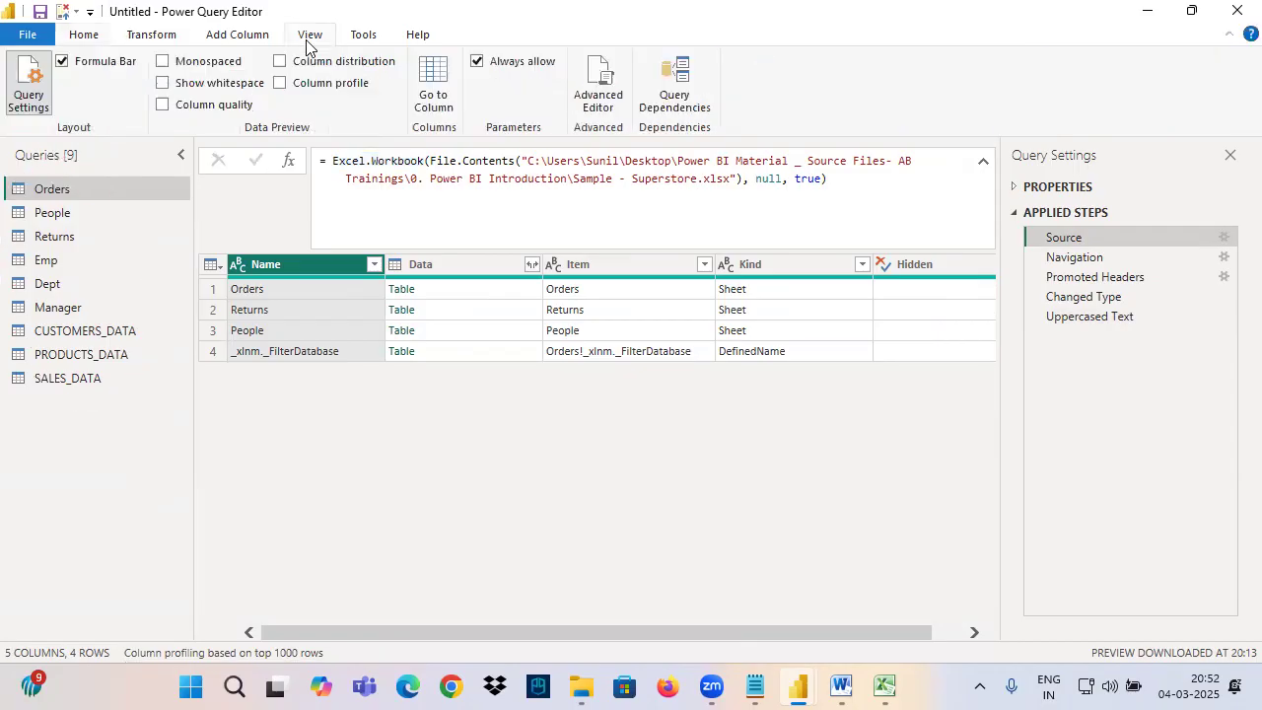
left_click(675, 87)
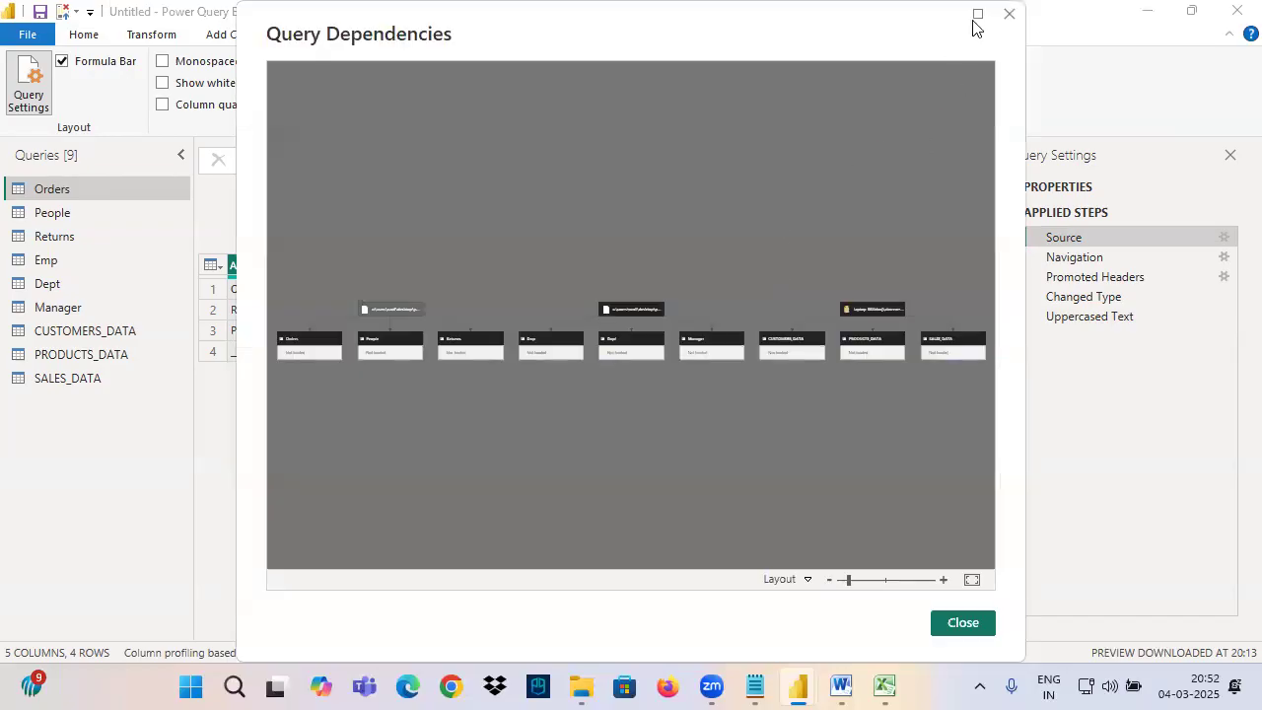
left_click(976, 15)
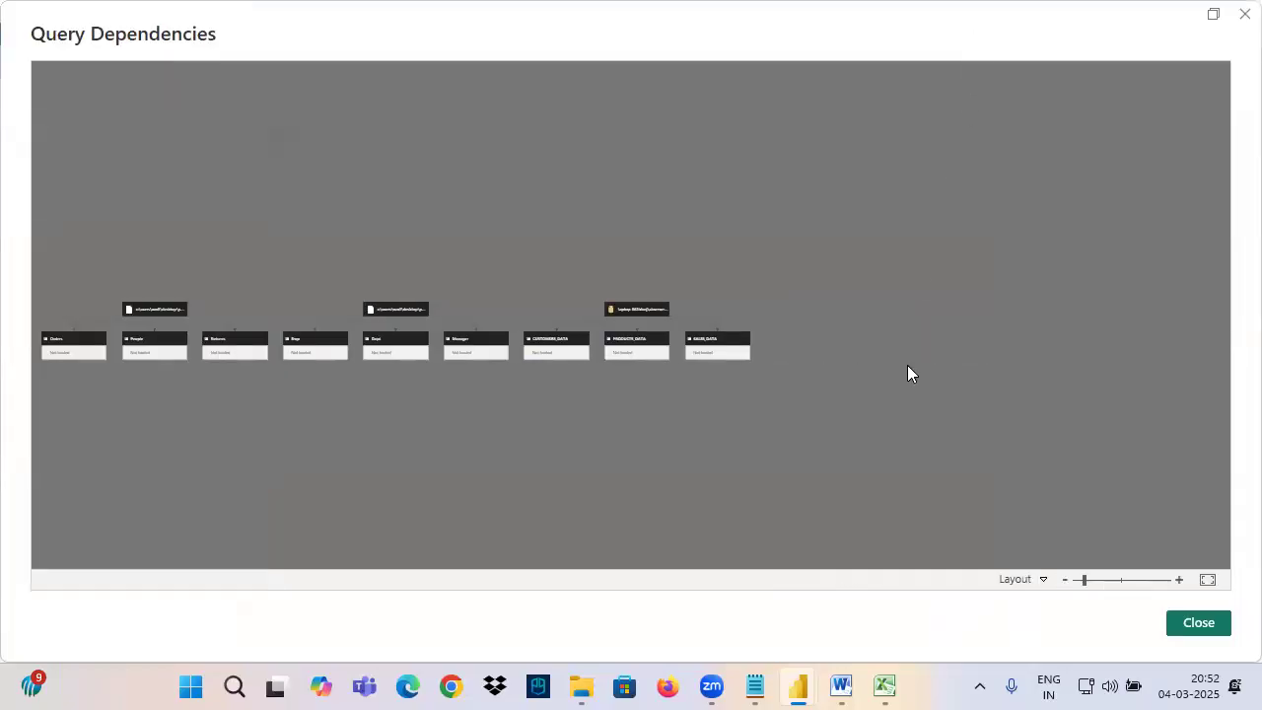
left_click(1207, 579)
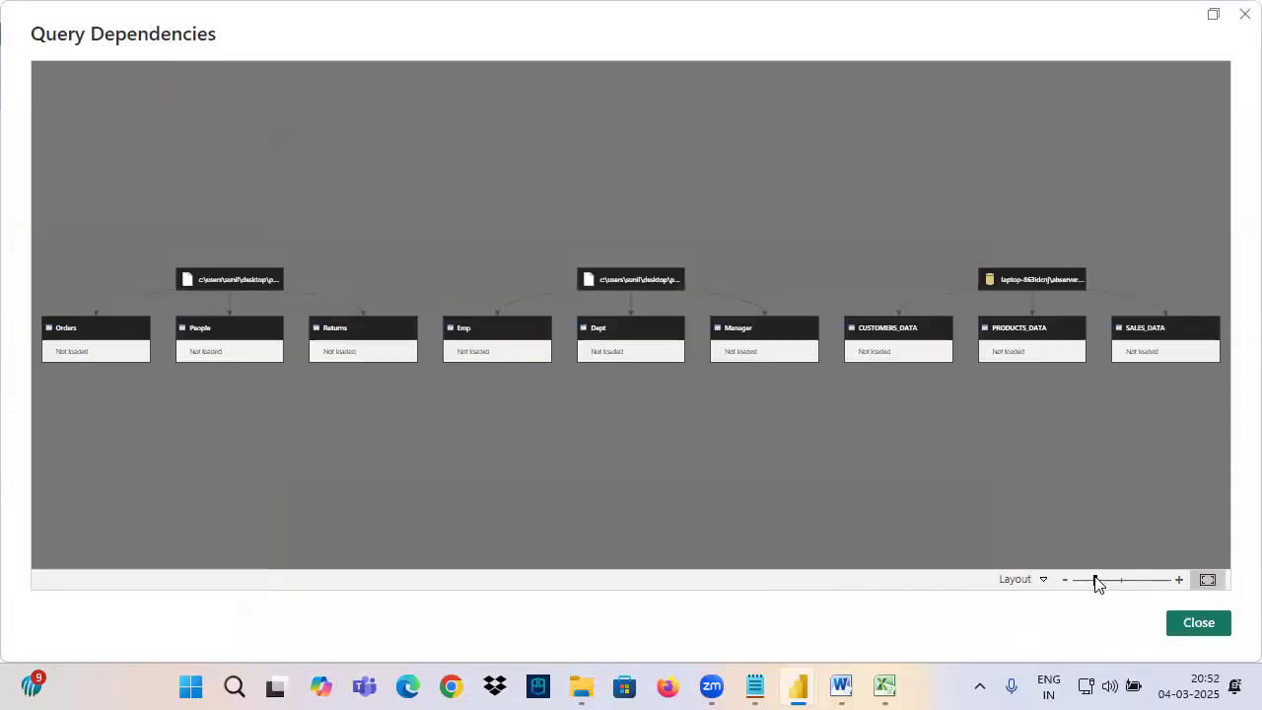
left_click_drag(1096, 581, 1120, 586)
left_click_drag(310, 501, 1106, 444)
left_click_drag(729, 477, 651, 512)
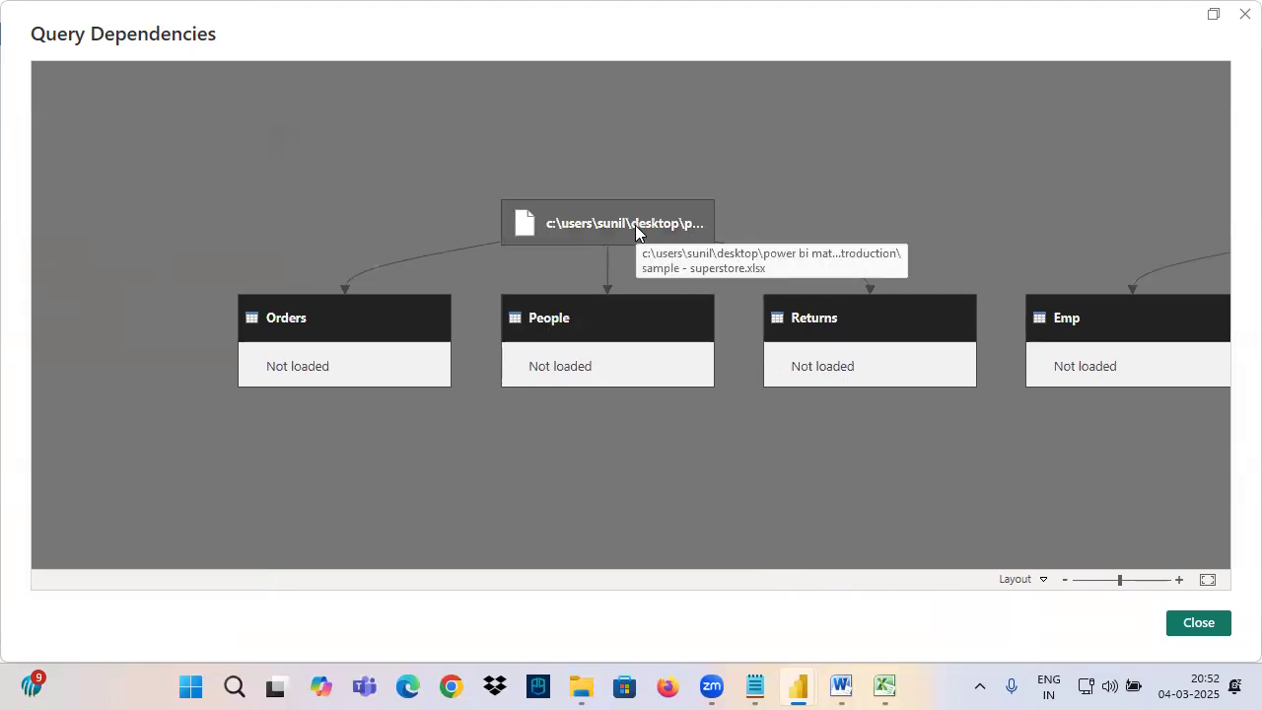
left_click(634, 225)
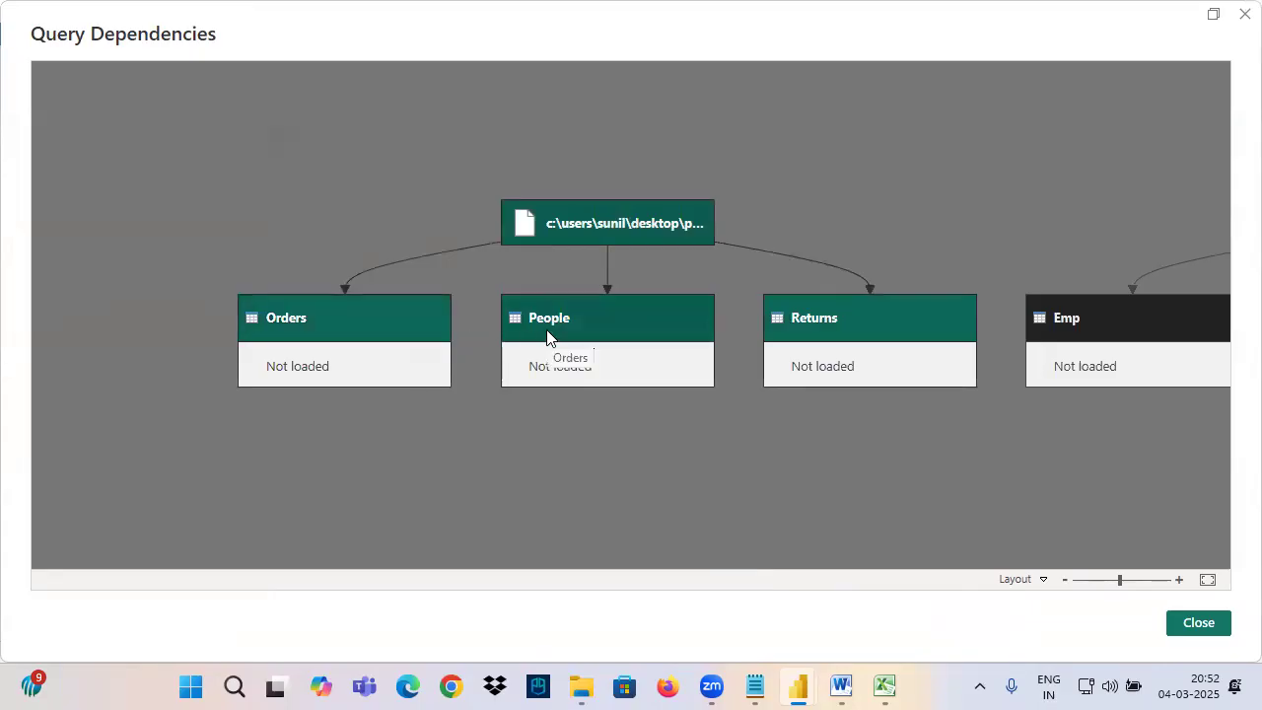
Select the second Excel file source and the database source in the dependency diagram to trace the queries that depend on each.
left_click_drag(907, 444, 219, 481)
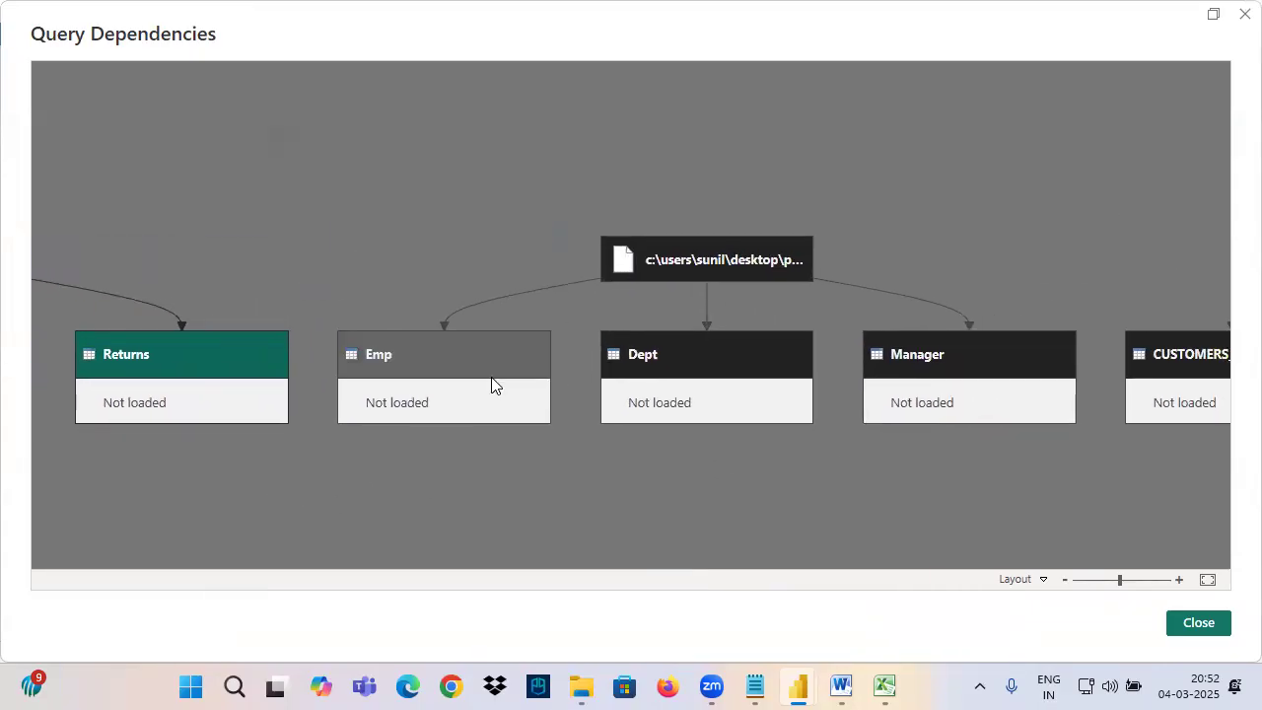
left_click(708, 268)
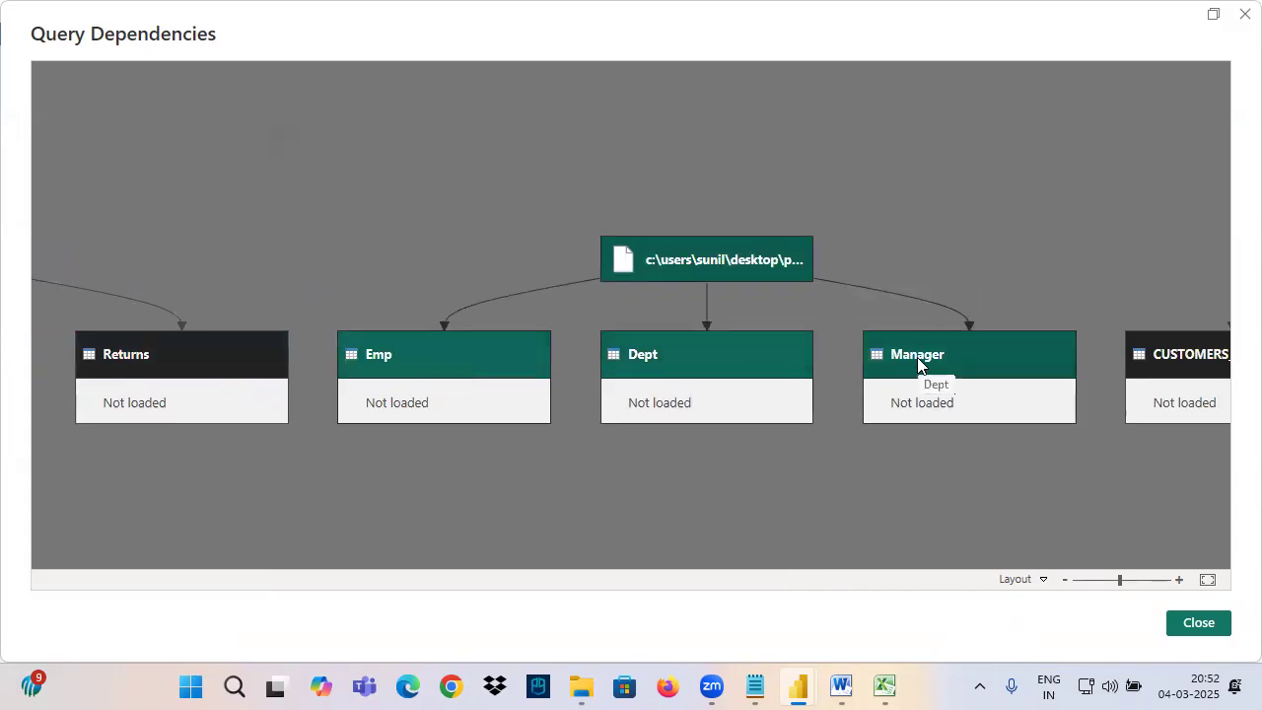
left_click_drag(847, 461, 213, 465)
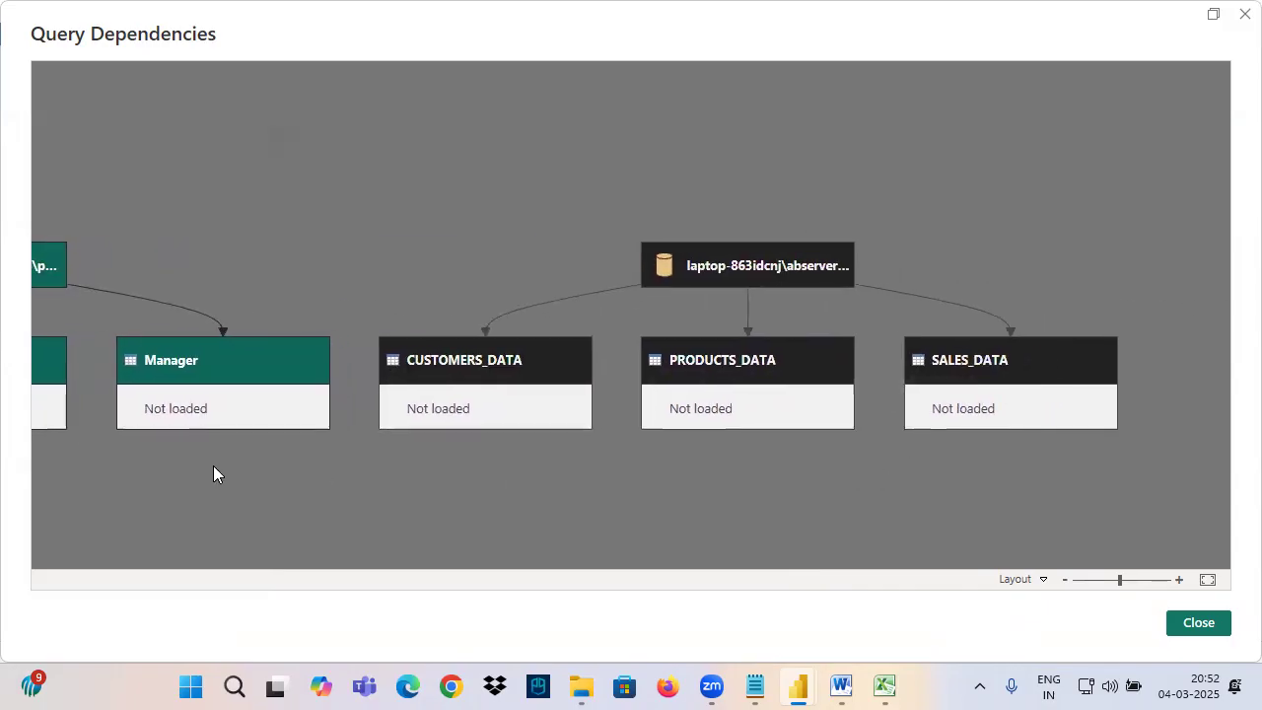
left_click(736, 264)
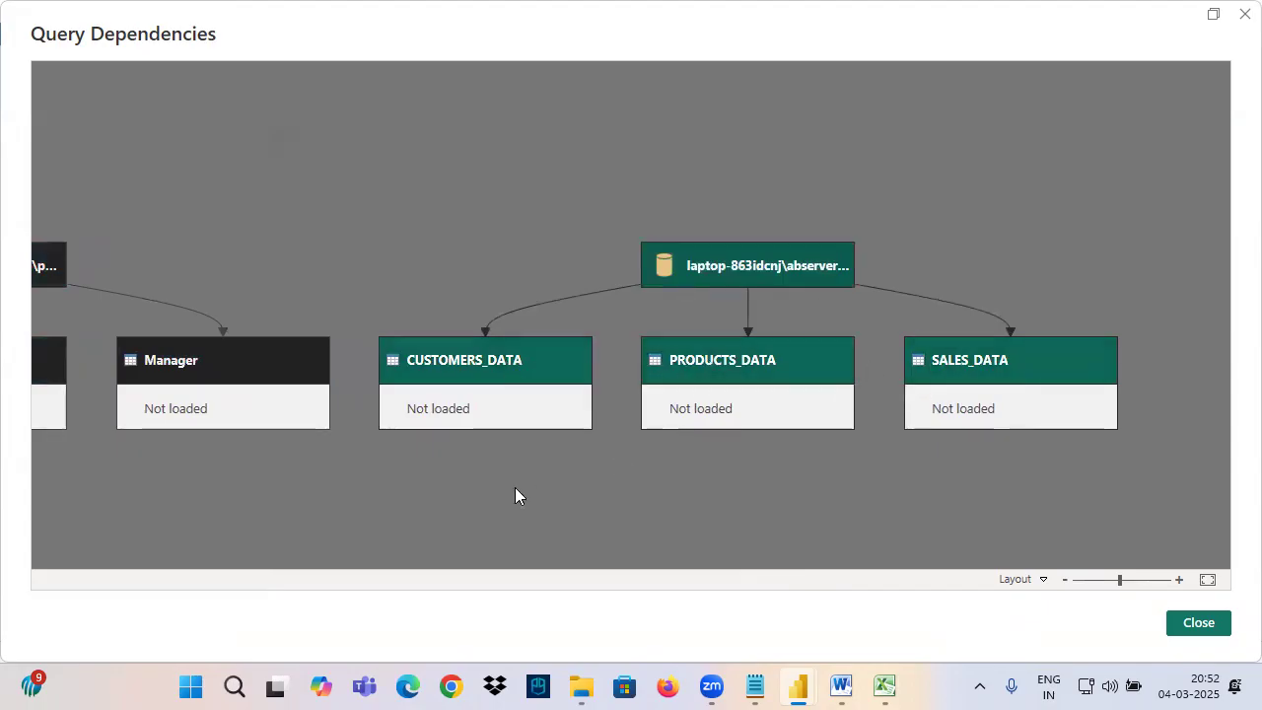
Check the full file paths of the Superstore and empdept Excel sources in the dependency diagram.
left_click_drag(365, 475, 1041, 384)
left_click_drag(140, 311, 492, 282)
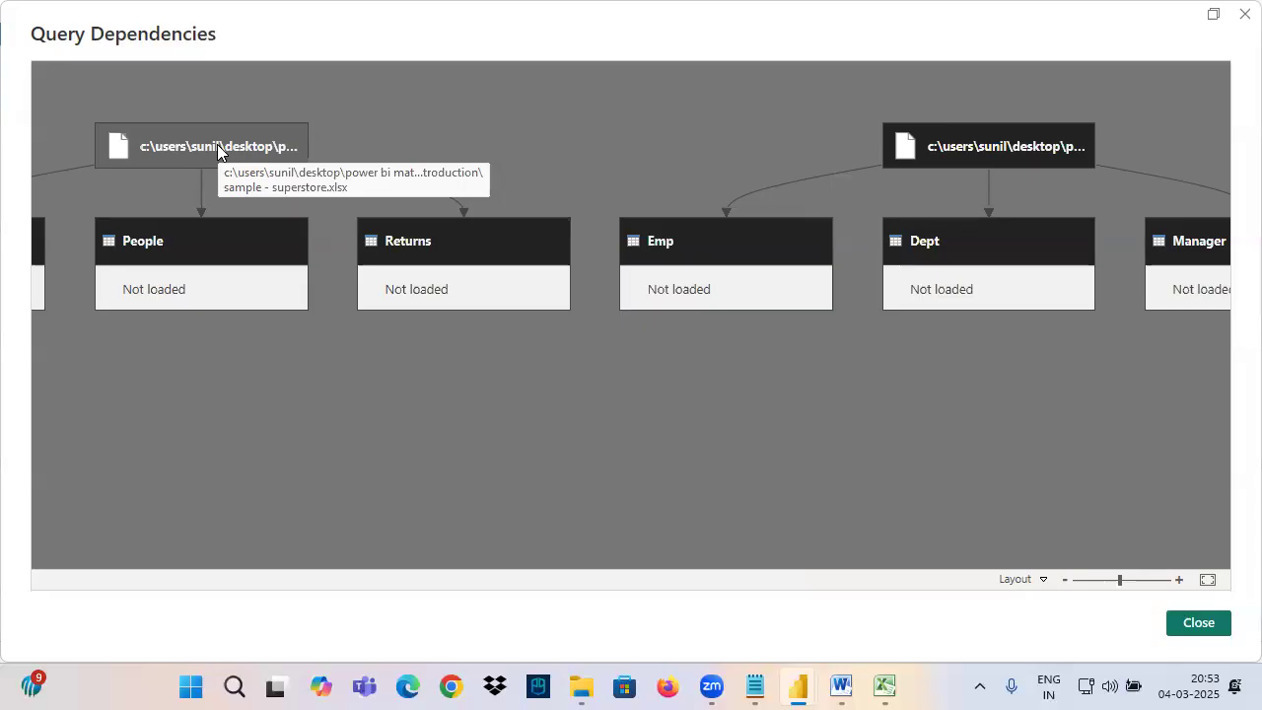
left_click_drag(874, 379, 547, 427)
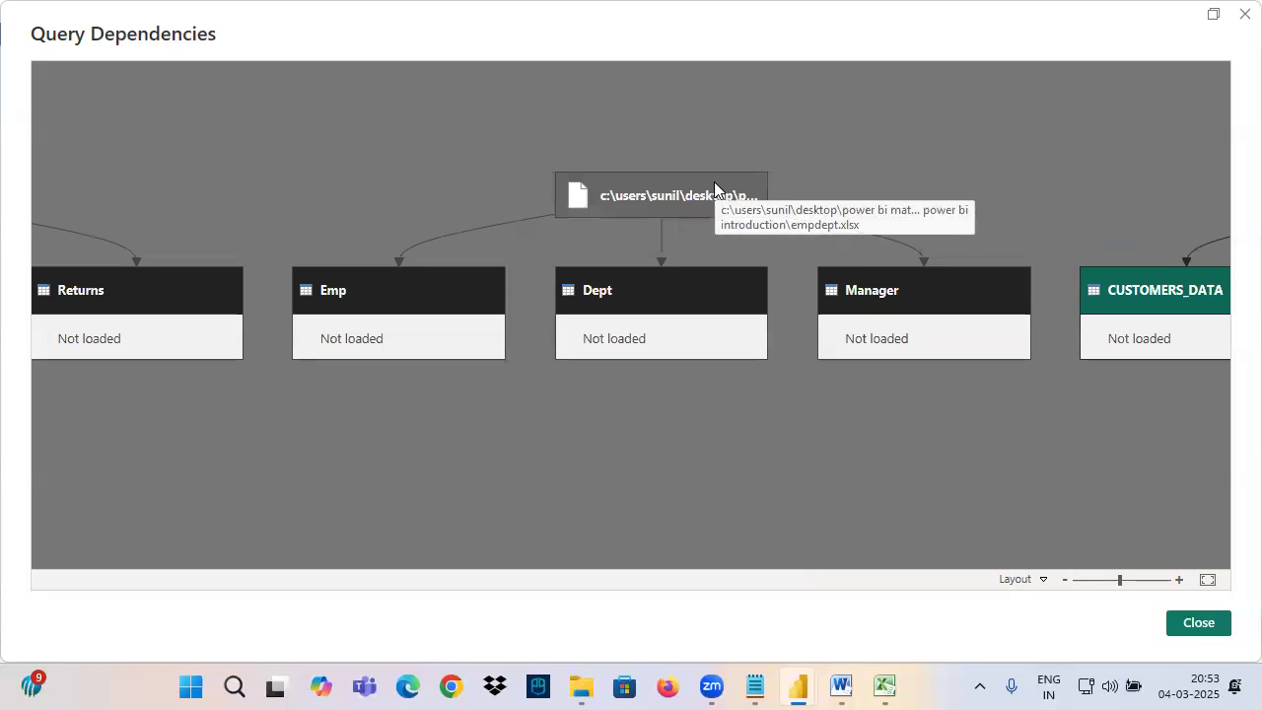
left_click_drag(802, 364, 351, 484)
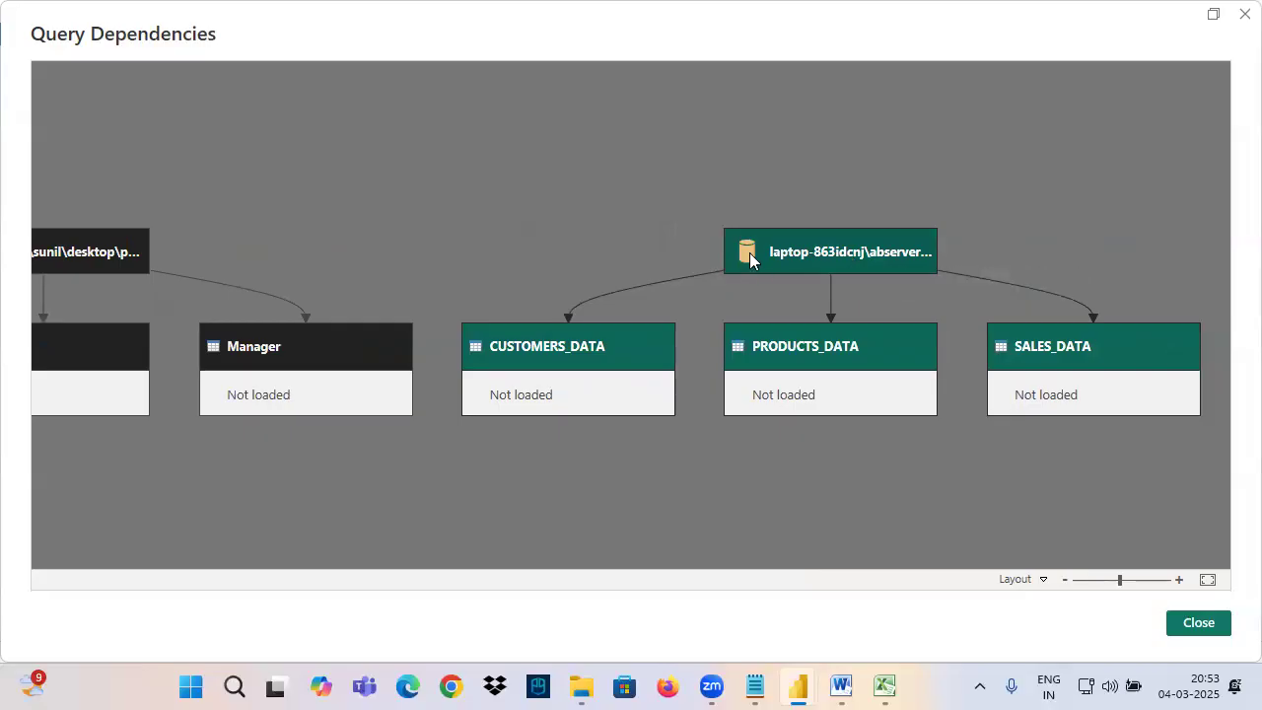
Mark the database source node with freehand annotations and clear them.
key("ctrl+2")
left_click_drag(750, 225, 771, 273)
left_click_drag(743, 169, 746, 223)
mouse_move(733, 209)
left_mouse_down()
mouse_move(747, 226)
mouse_move(775, 203)
left_mouse_up()
left_click_drag(716, 277, 890, 276)
key("Escape")
Select the empdept.xlsx source and the Superstore source to highlight their dependent queries again.
mouse_move(347, 434)
left_mouse_down()
mouse_move(375, 448)
mouse_move(876, 377)
left_mouse_up()
left_click(492, 189)
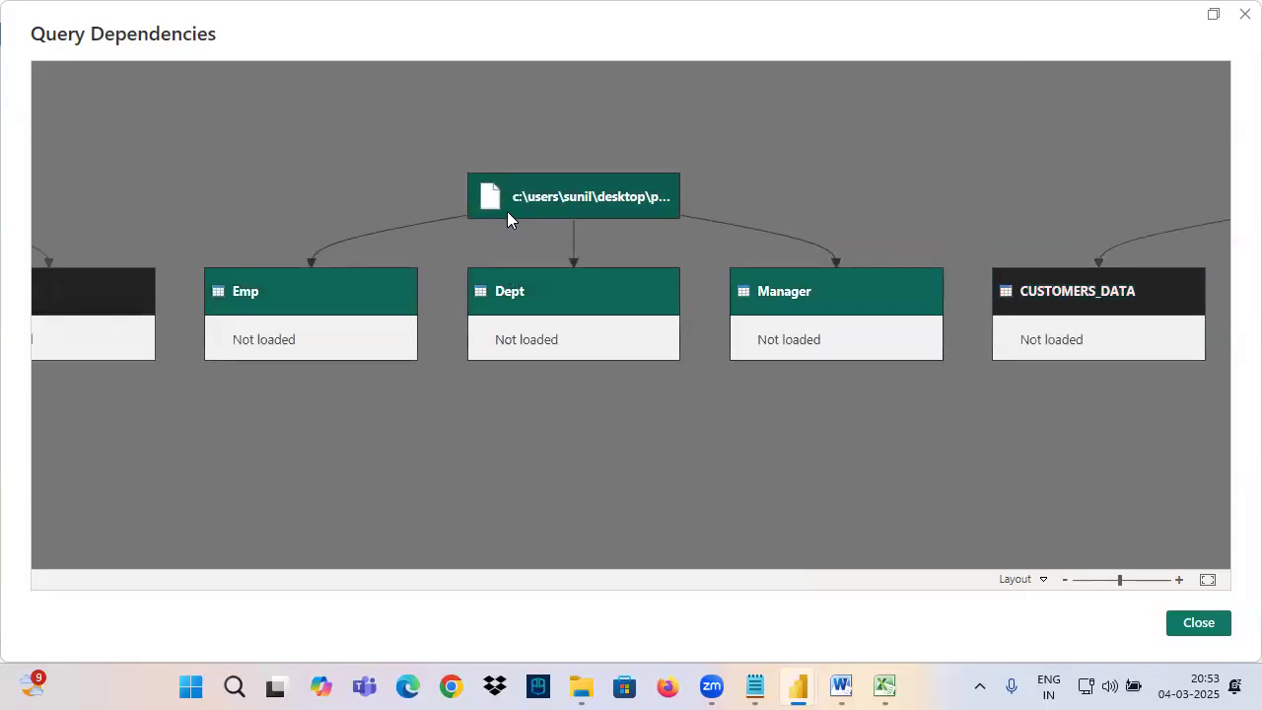
left_click_drag(388, 196, 653, 177)
left_click_drag(159, 205, 424, 191)
left_click(364, 205)
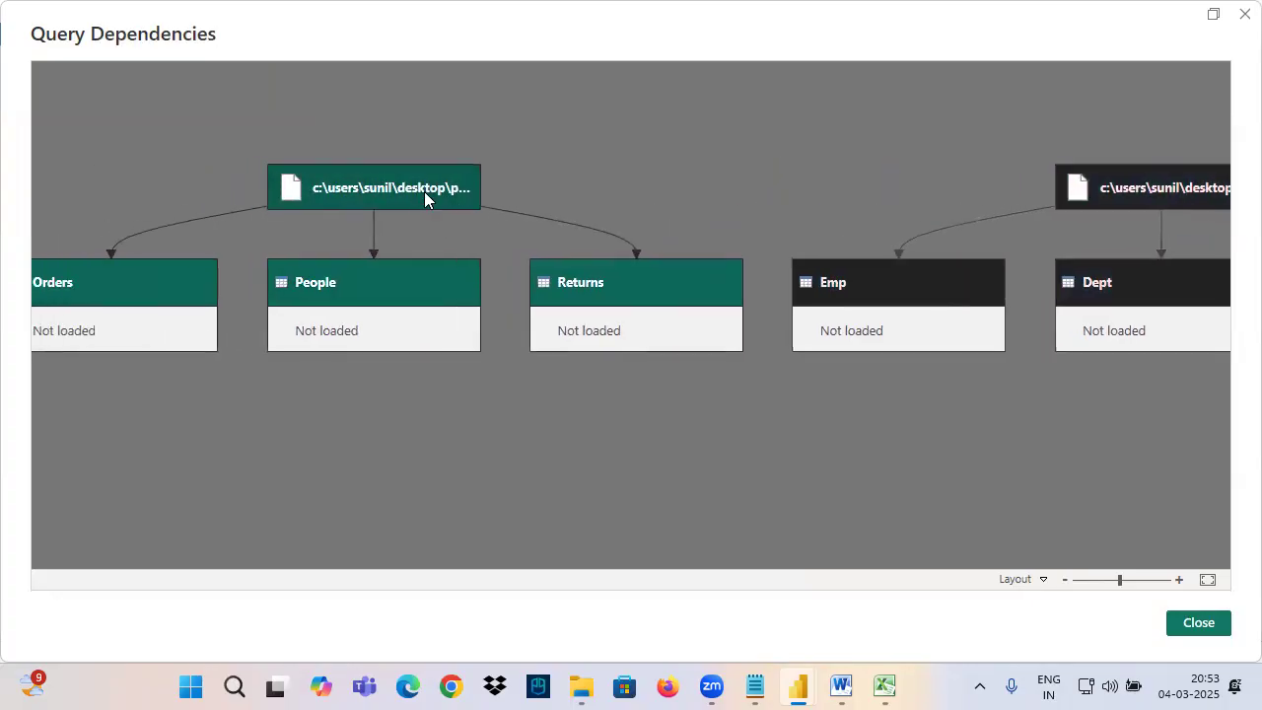
Trace Orders, People and Returns, highlight the dependents of the empdept.xlsx and database sources, and close the Query Dependencies diagram.
left_click(126, 285)
left_click(329, 287)
left_click(606, 289)
left_click_drag(787, 405, 380, 453)
left_click(824, 228)
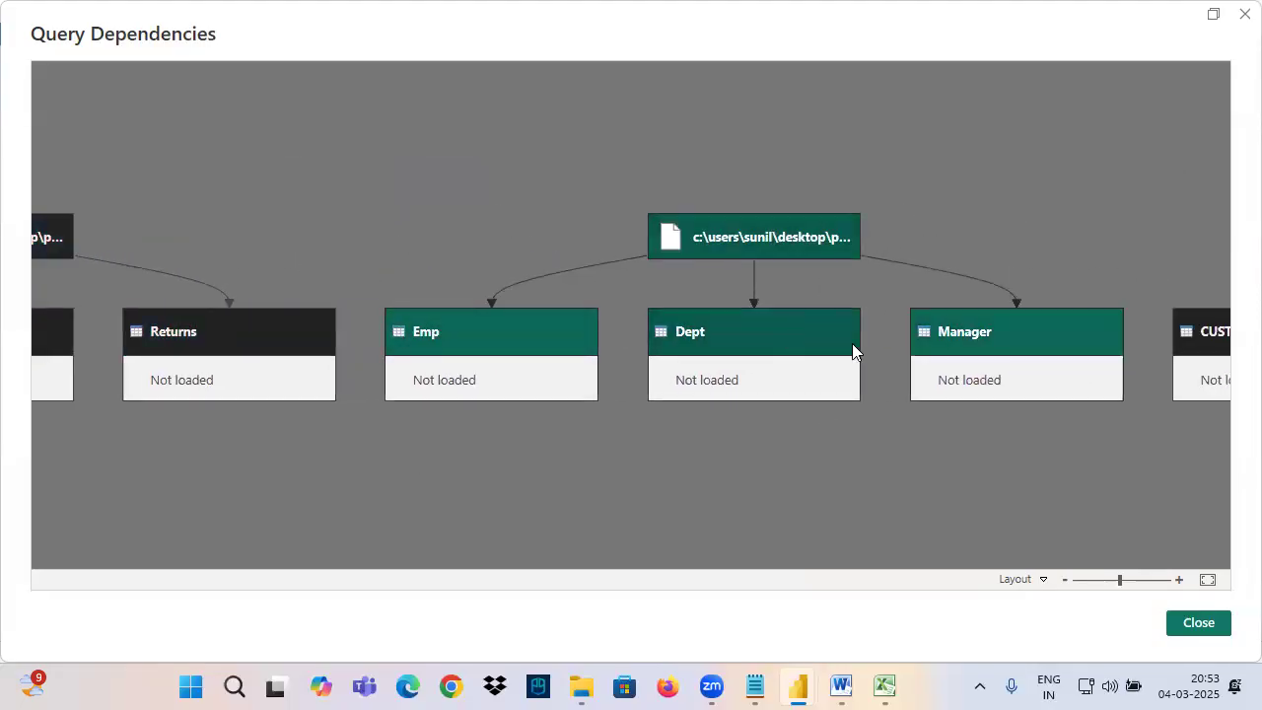
left_click_drag(1092, 394, 558, 422)
left_click(1015, 267)
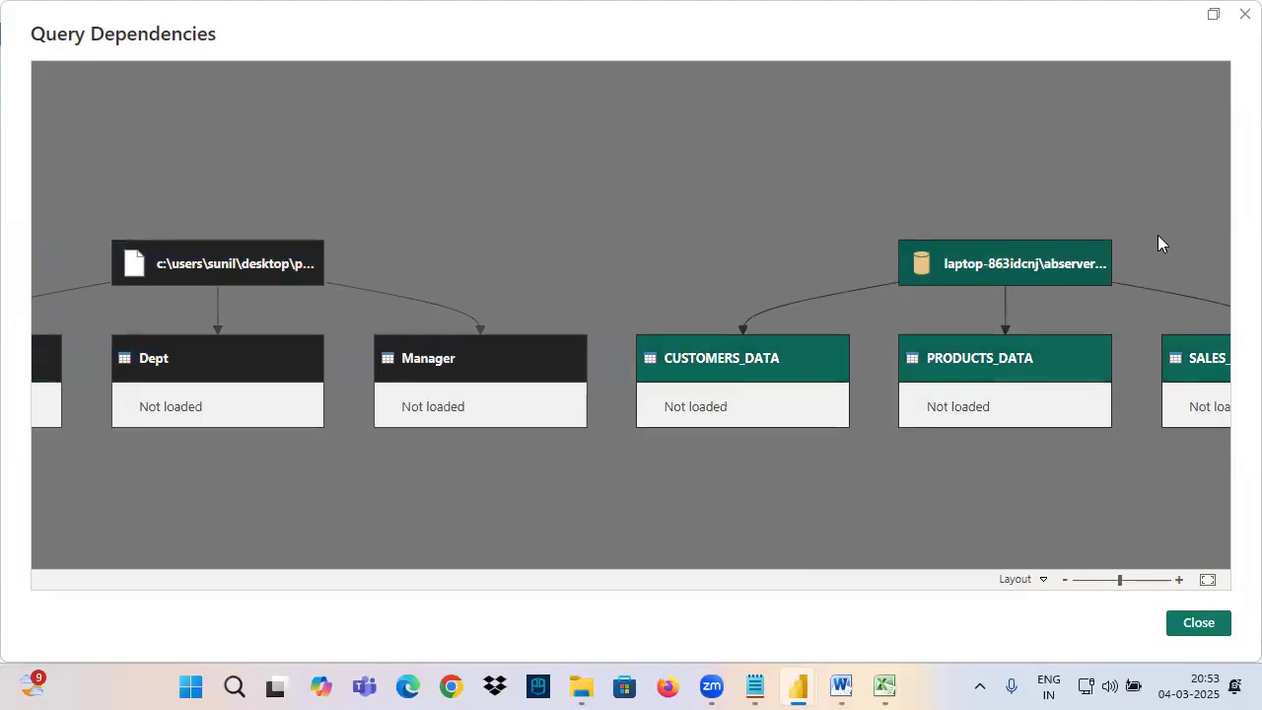
left_click(1194, 622)
Switch to the Notepad notes and add the heading "7. Query Dependencies" below the Advanced Editor description.
key("alt+Tab")
left_click(192, 399)
left_click(182, 503)
key("BackSpace")
type("7")
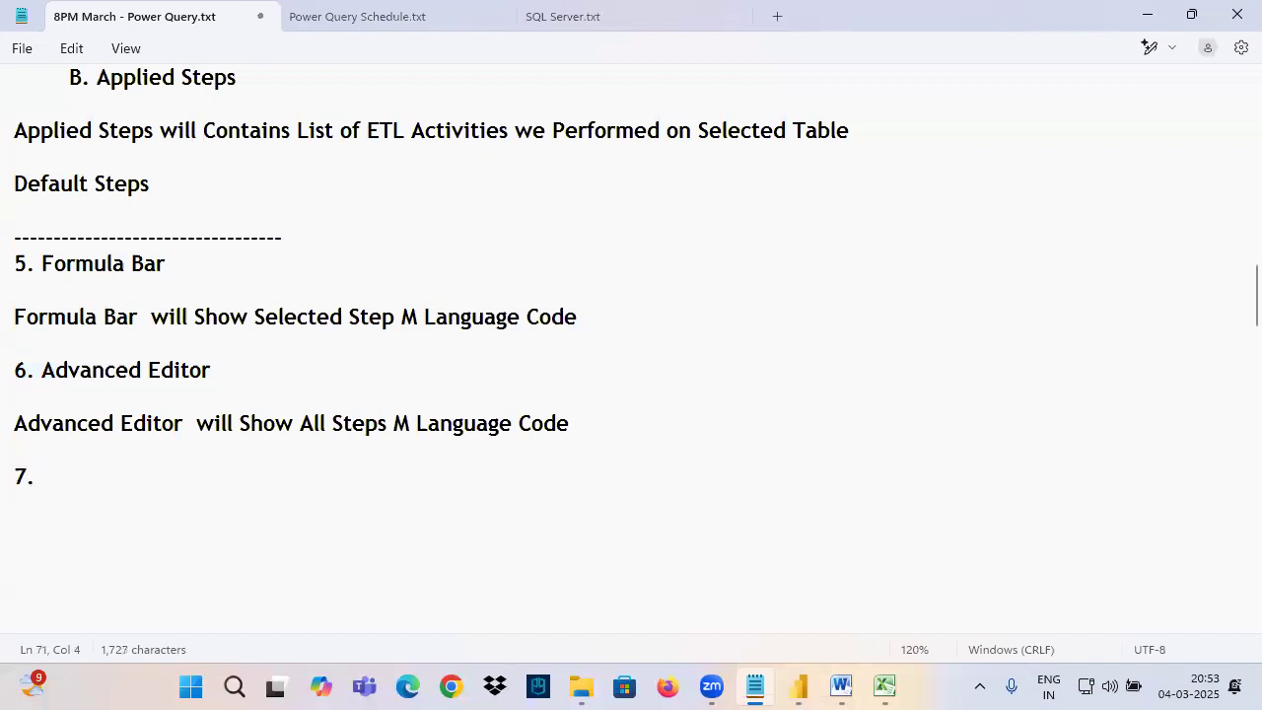
type(". Query D")
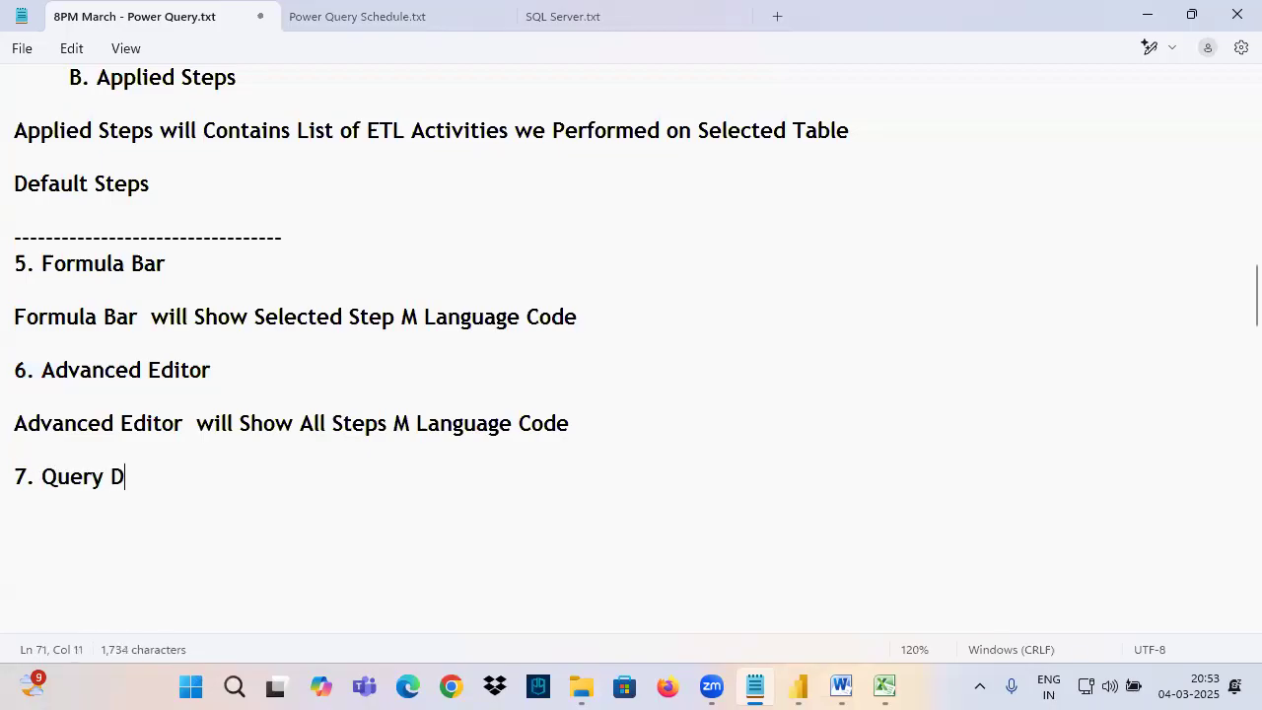
type("ependencies")
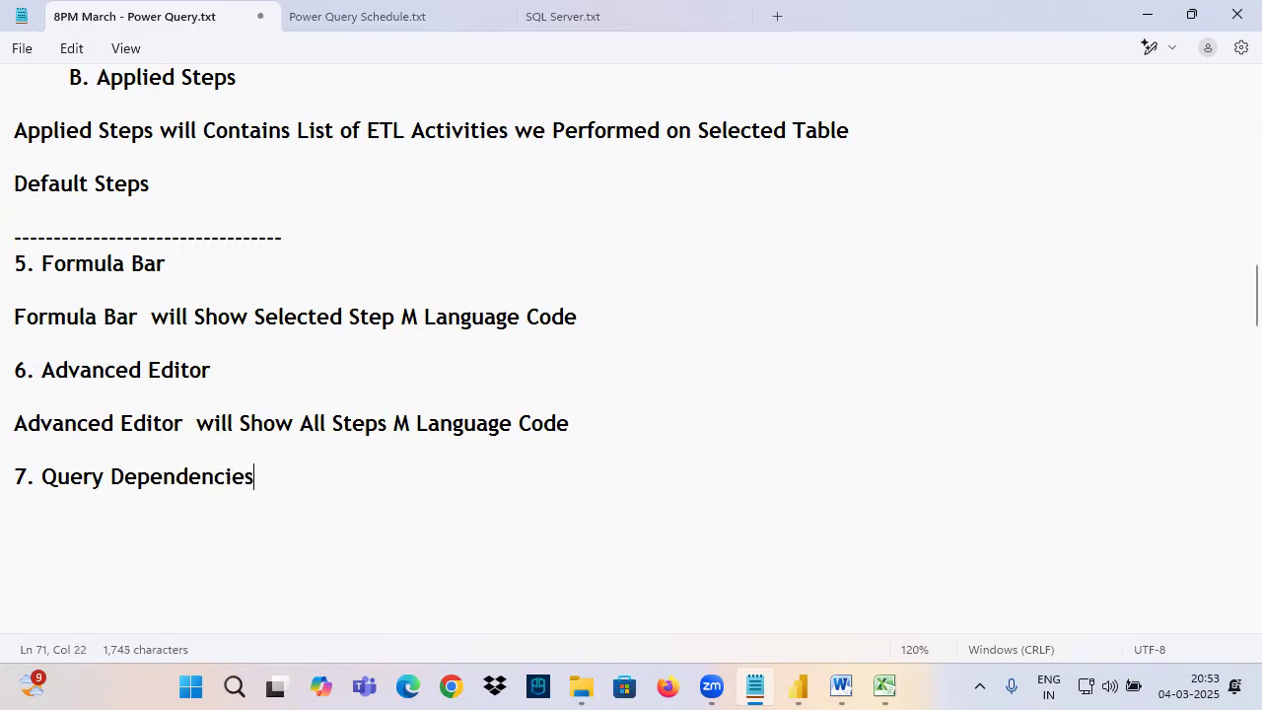
Below the heading, add the line "Query Dependencies will Show All Tables Data Source Information", reusing the heading's text.
scroll(659, 229, "down", 2)
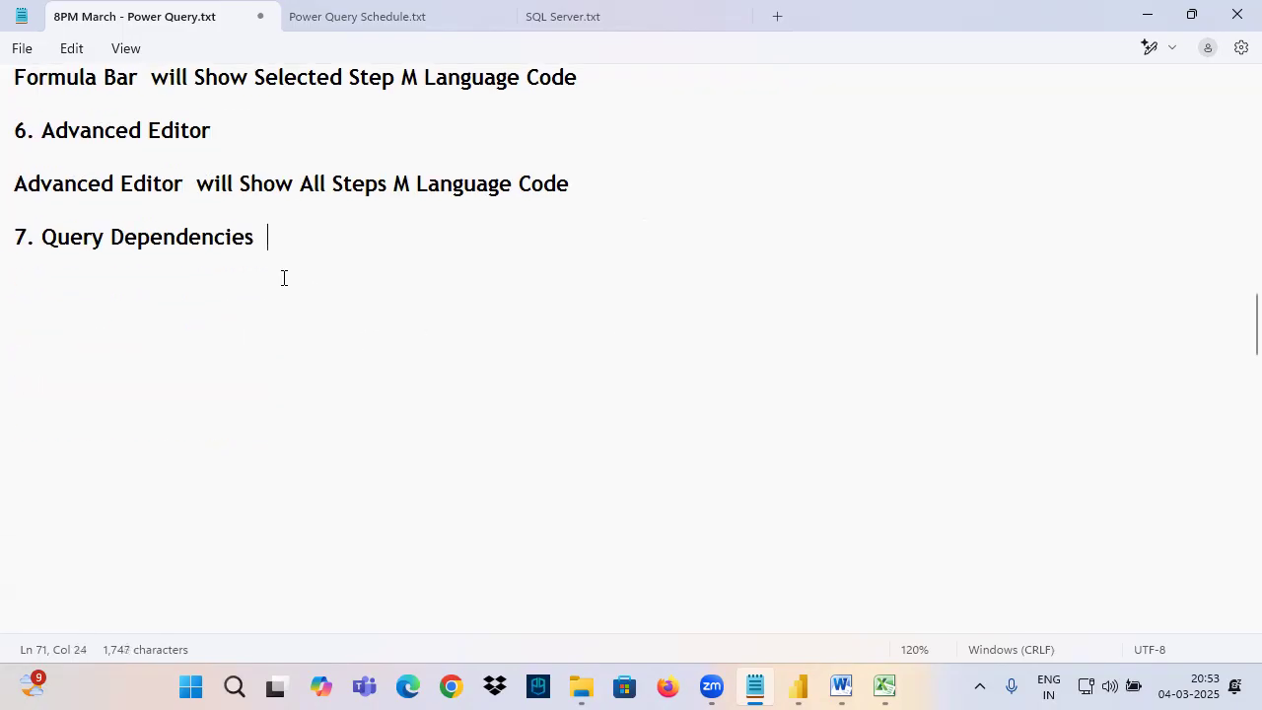
left_click_drag(41, 236, 280, 247)
key("ctrl+c")
left_click(73, 293)
key("ctrl+v")
left_click(247, 293)
type("will ")
type("Show All")
type(" the")
key("BackSpace")
key("BackSpace")
type("Tables So")
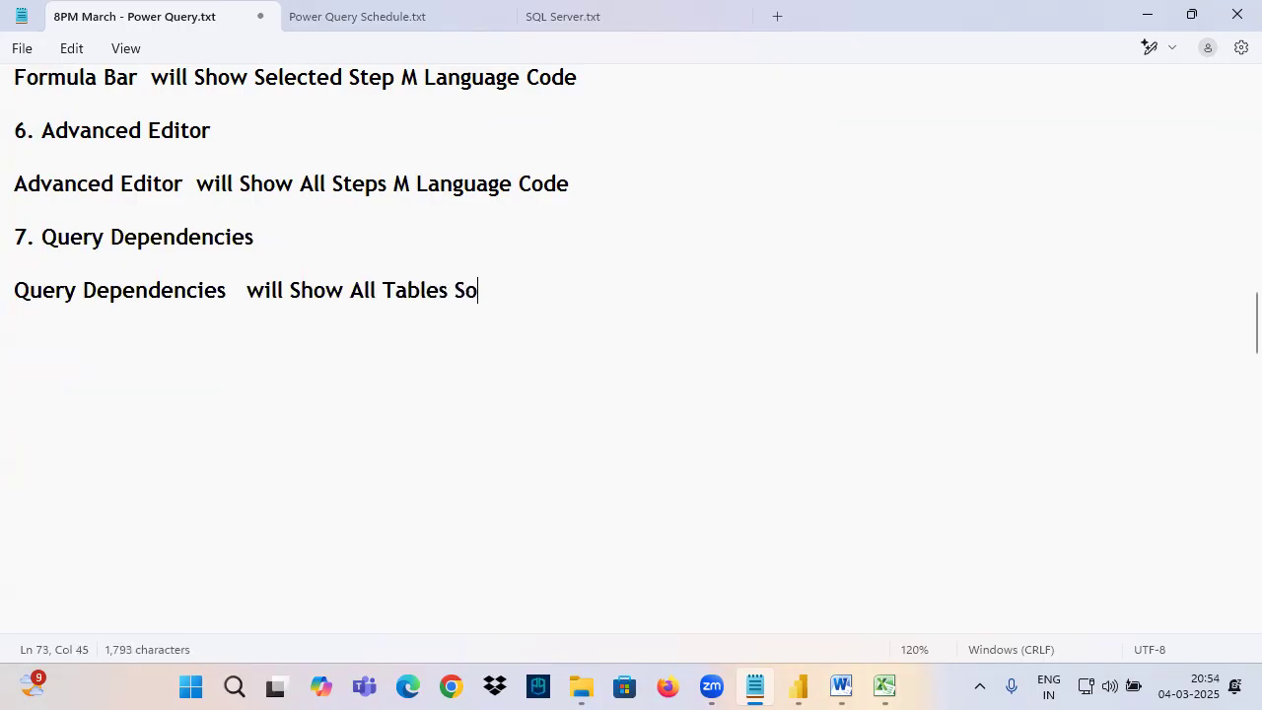
key("BackSpace")
key("BackSpace")
type("Data Source Information")
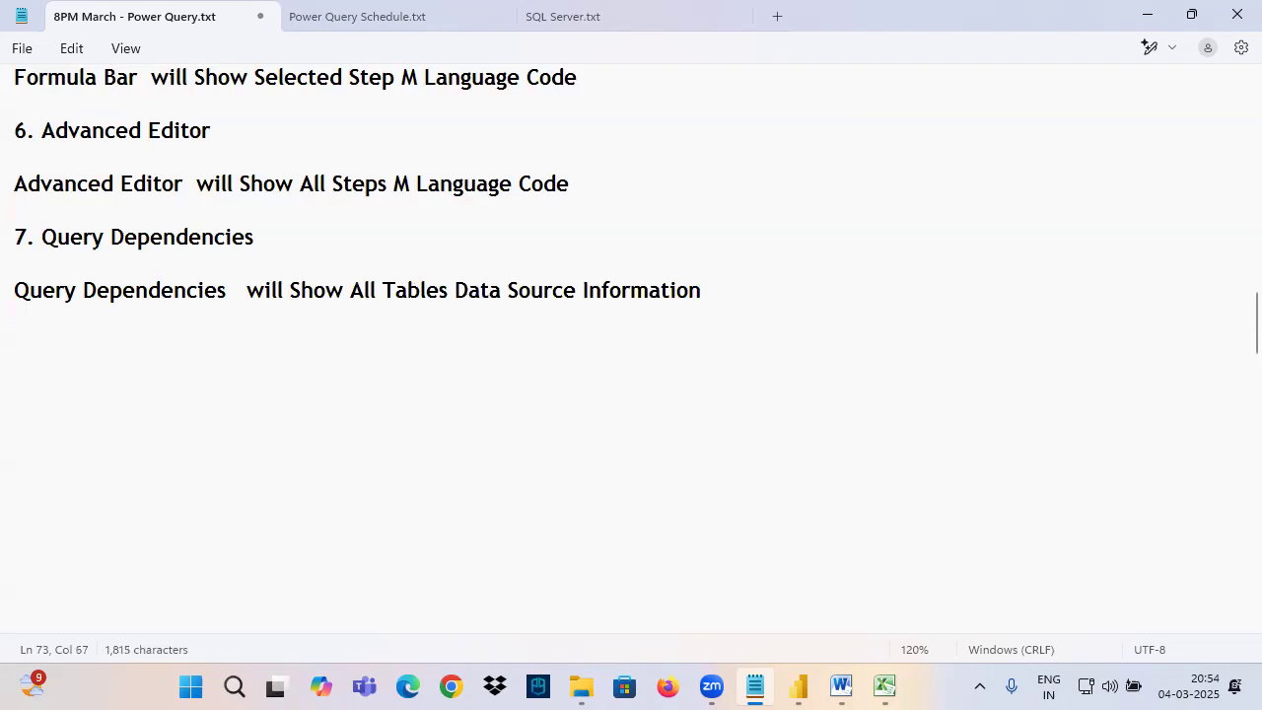
Highlight the Query Dependencies heading, add a dashed separator line below its description, and save the notes.
left_click_drag(41, 234, 286, 243)
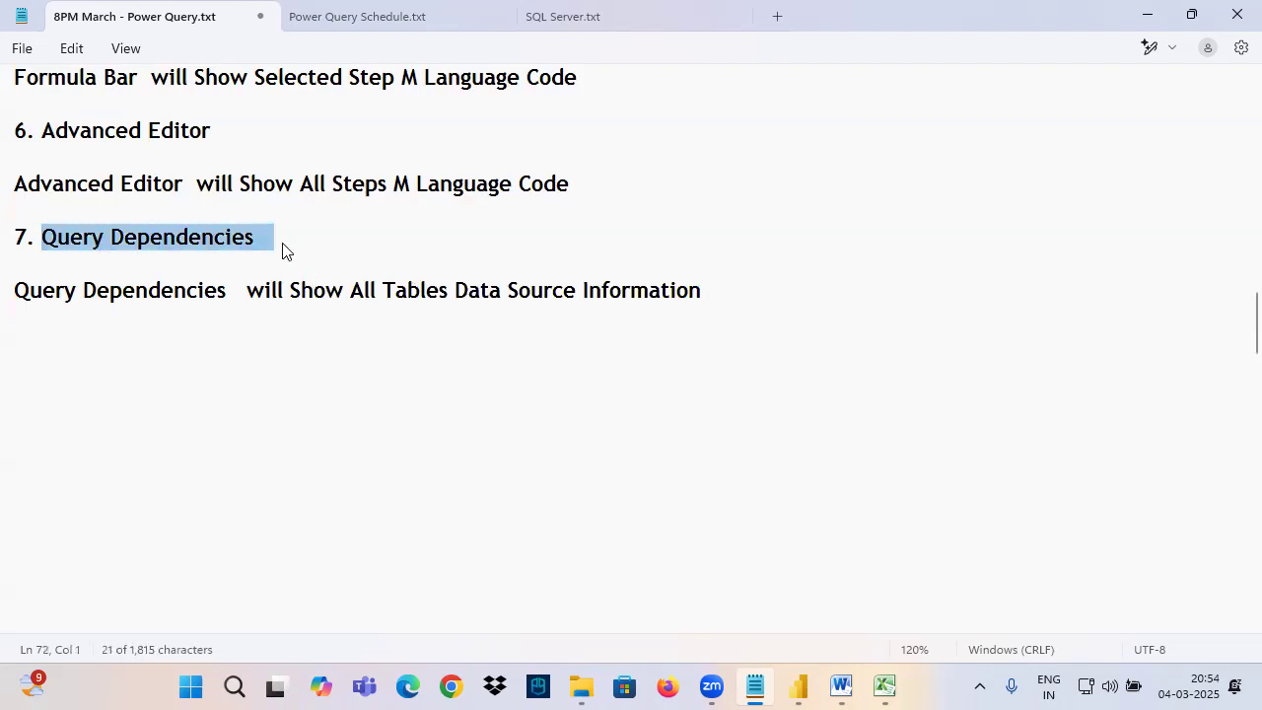
left_click(71, 245)
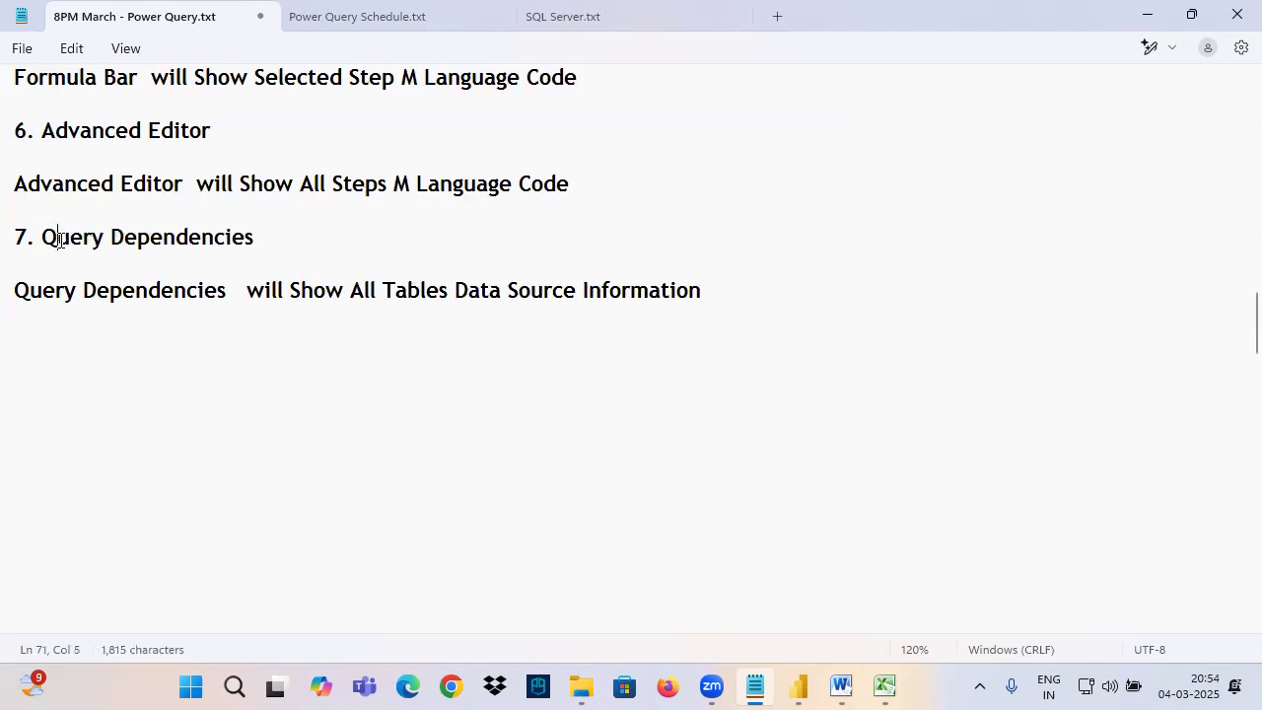
left_click_drag(57, 240, 263, 250)
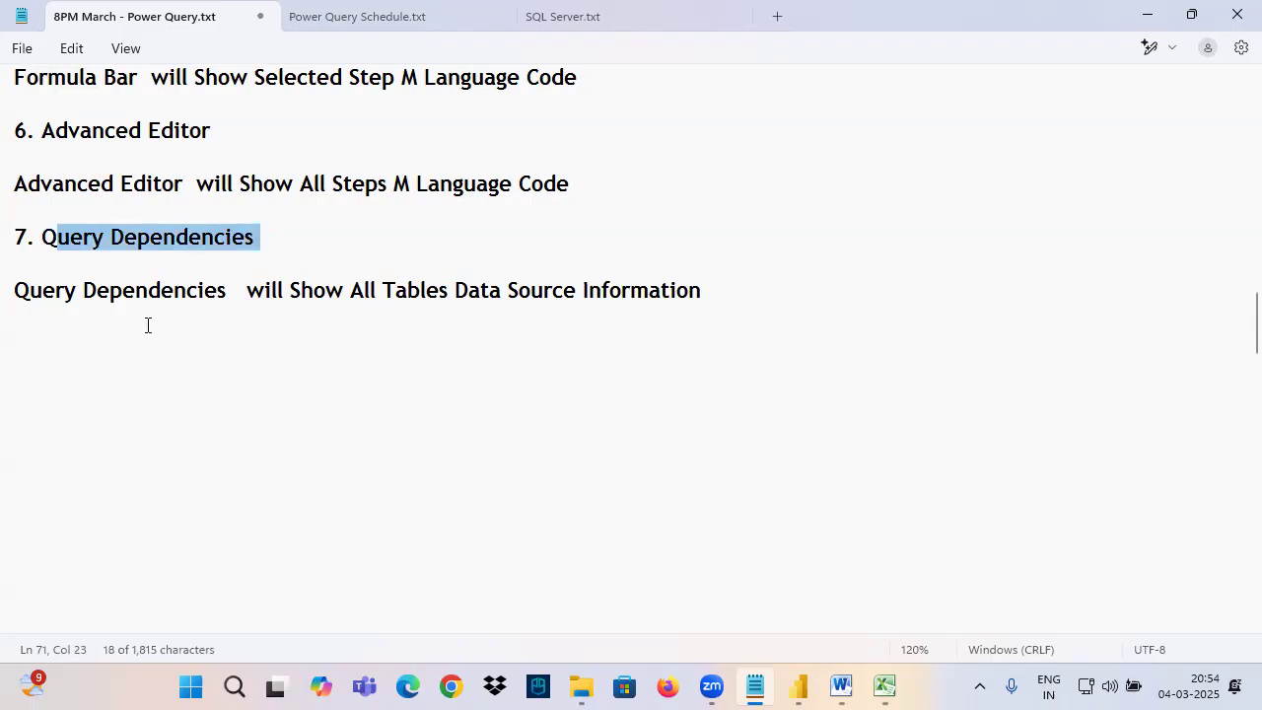
left_click(86, 336)
type("---------------------------------")
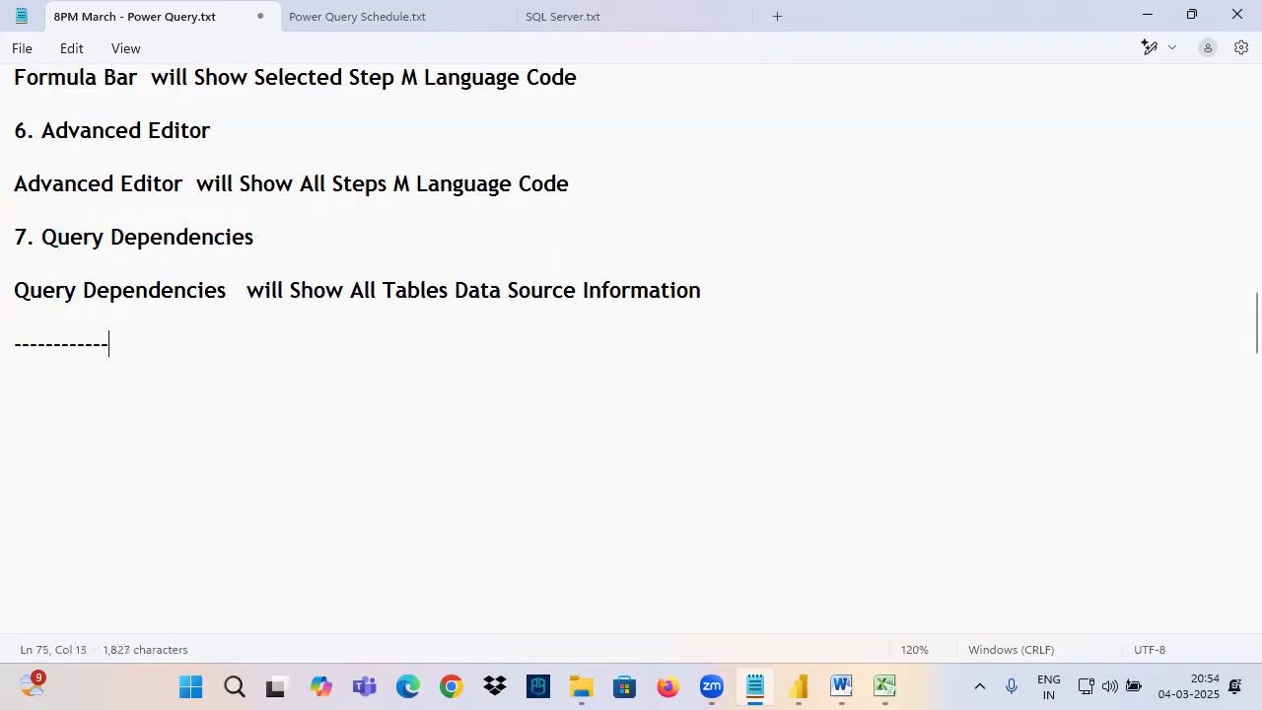
left_click(476, 317)
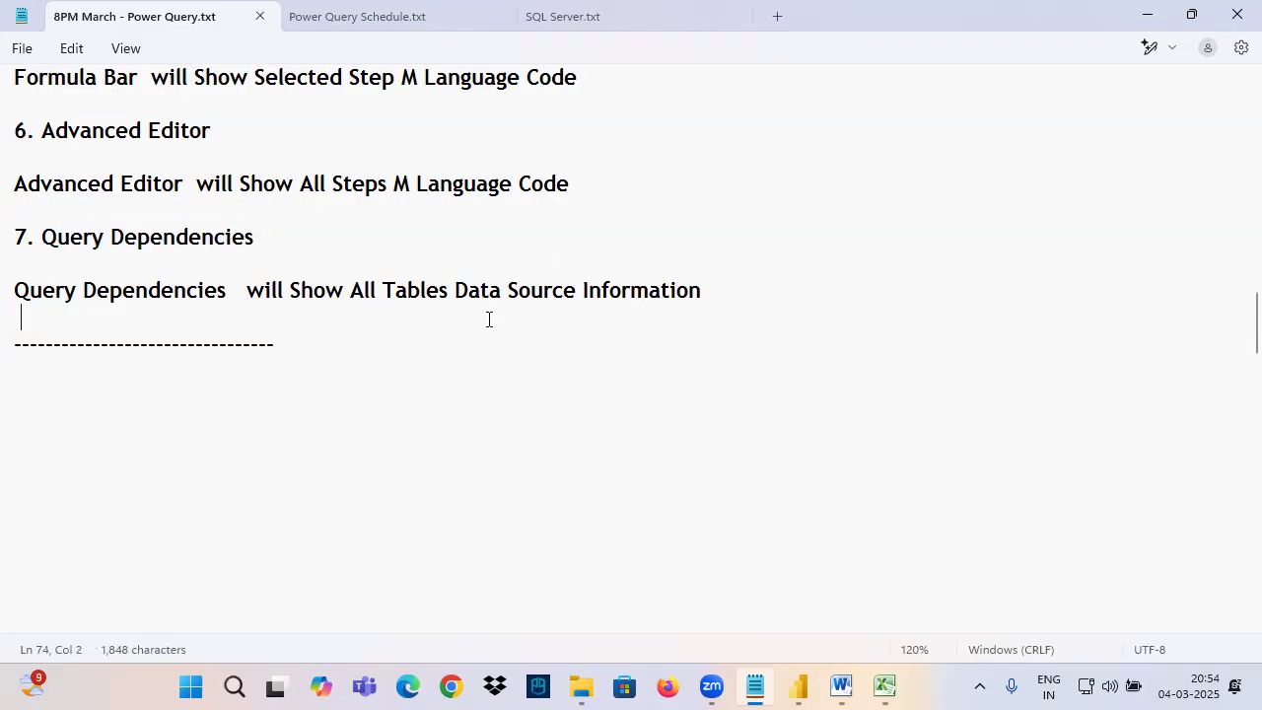
Review the notes, highlighting the interface heading and the Class 1 topics Introduction to Power Query and Power Query Editor User Interface.
scroll(173, 324, "up", 13)
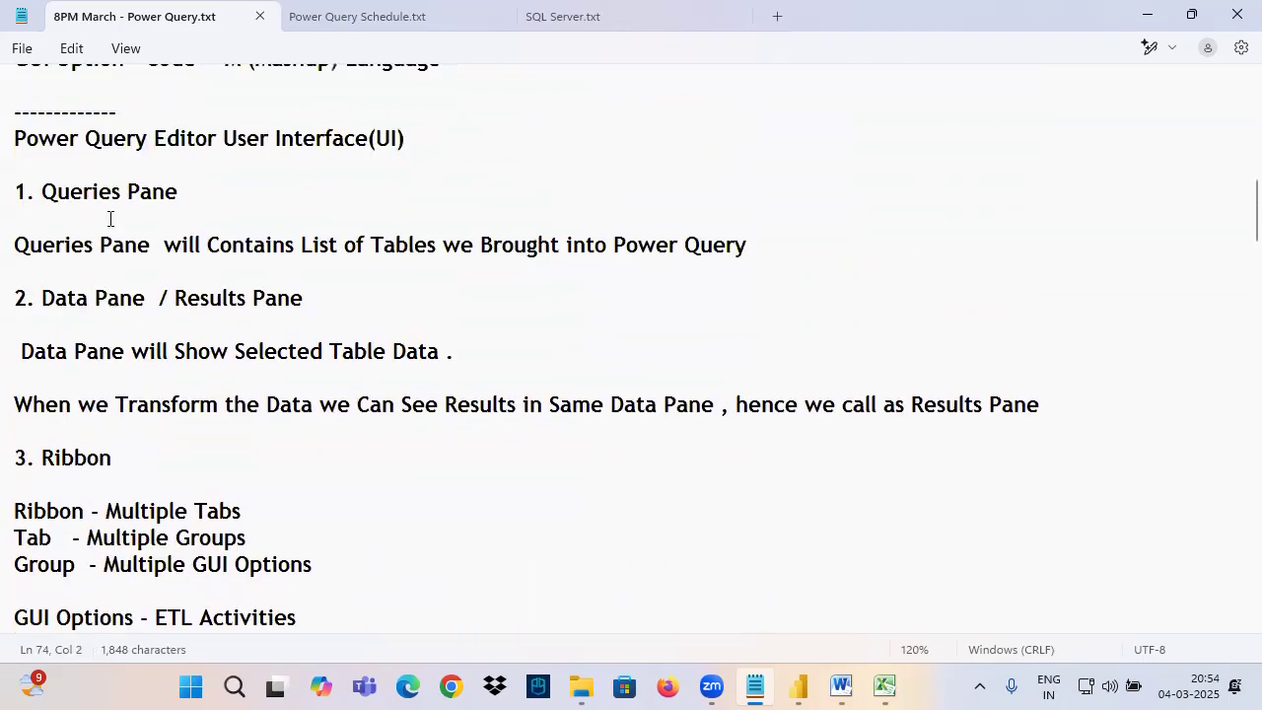
left_click_drag(87, 216, 415, 215)
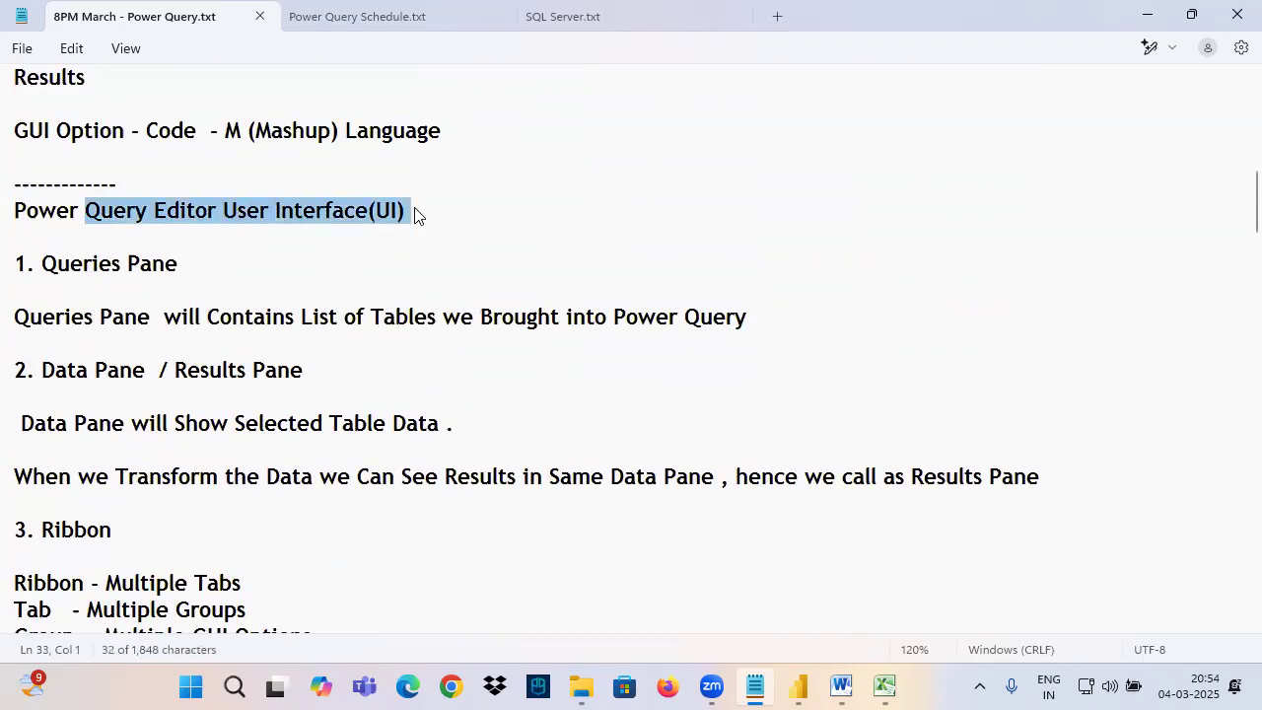
scroll(306, 247, "up", 10)
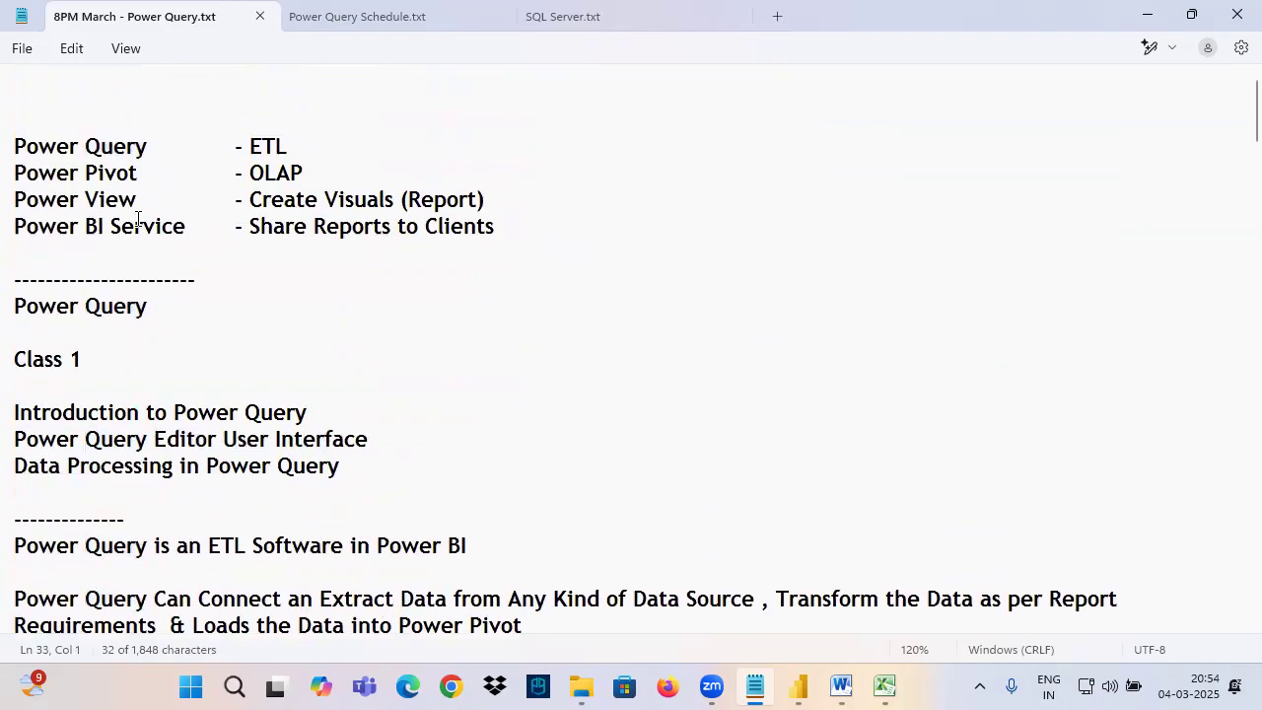
left_click_drag(78, 412, 18, 440)
scroll(21, 296, "down", 5)
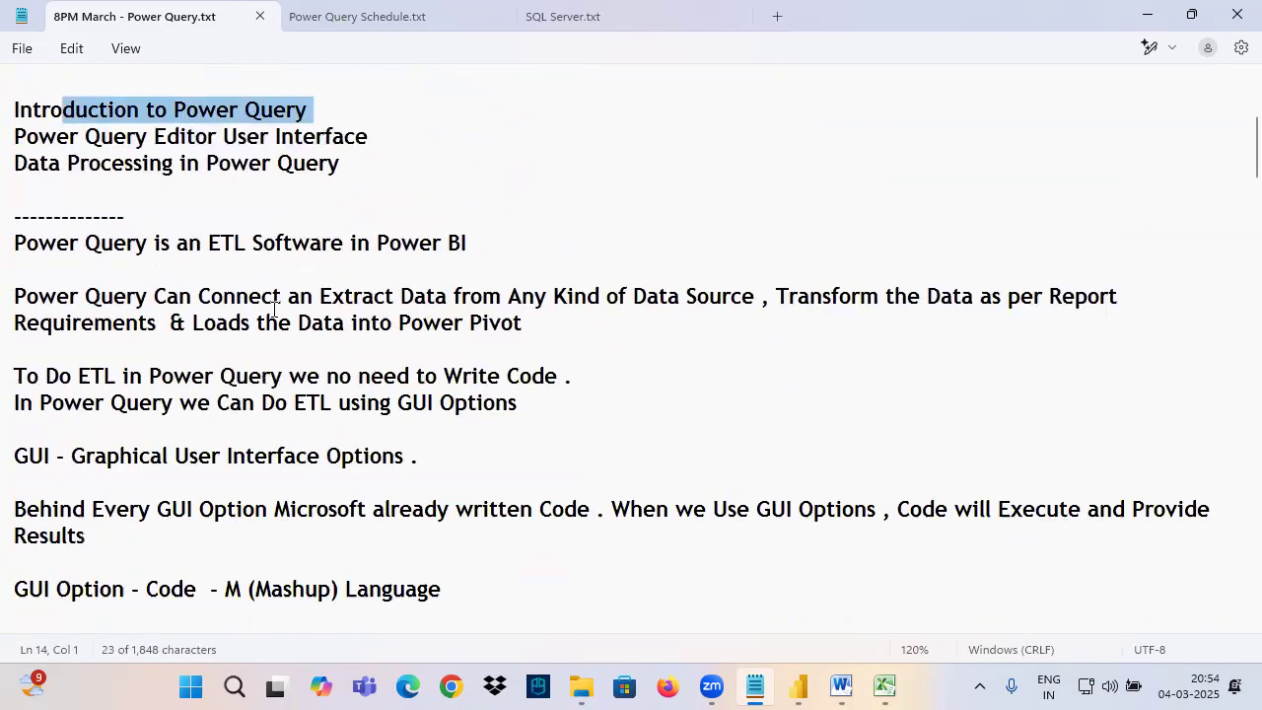
left_click_drag(56, 74, 395, 77)
Copy the Class 1 topic "Data Processing in Power Query" and paste it as a heading below the last dashed separator.
left_click_drag(17, 103, 340, 123)
scroll(329, 119, "down", 15)
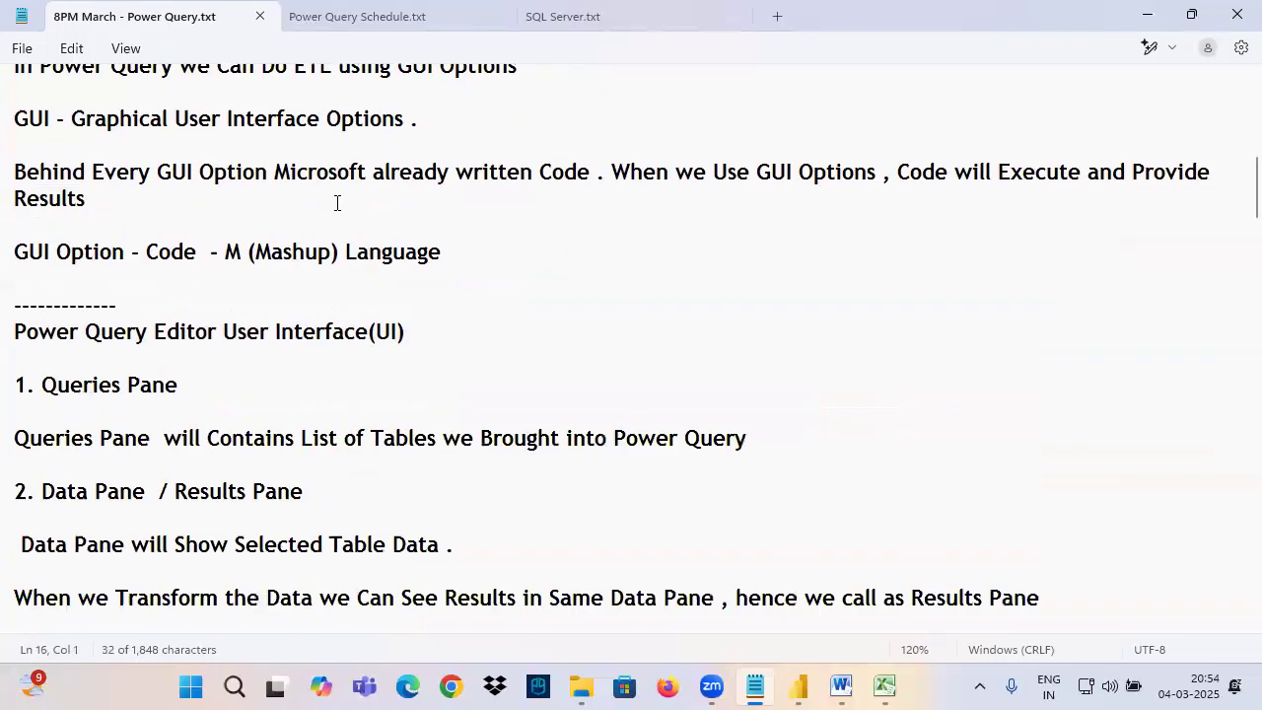
left_click(90, 141)
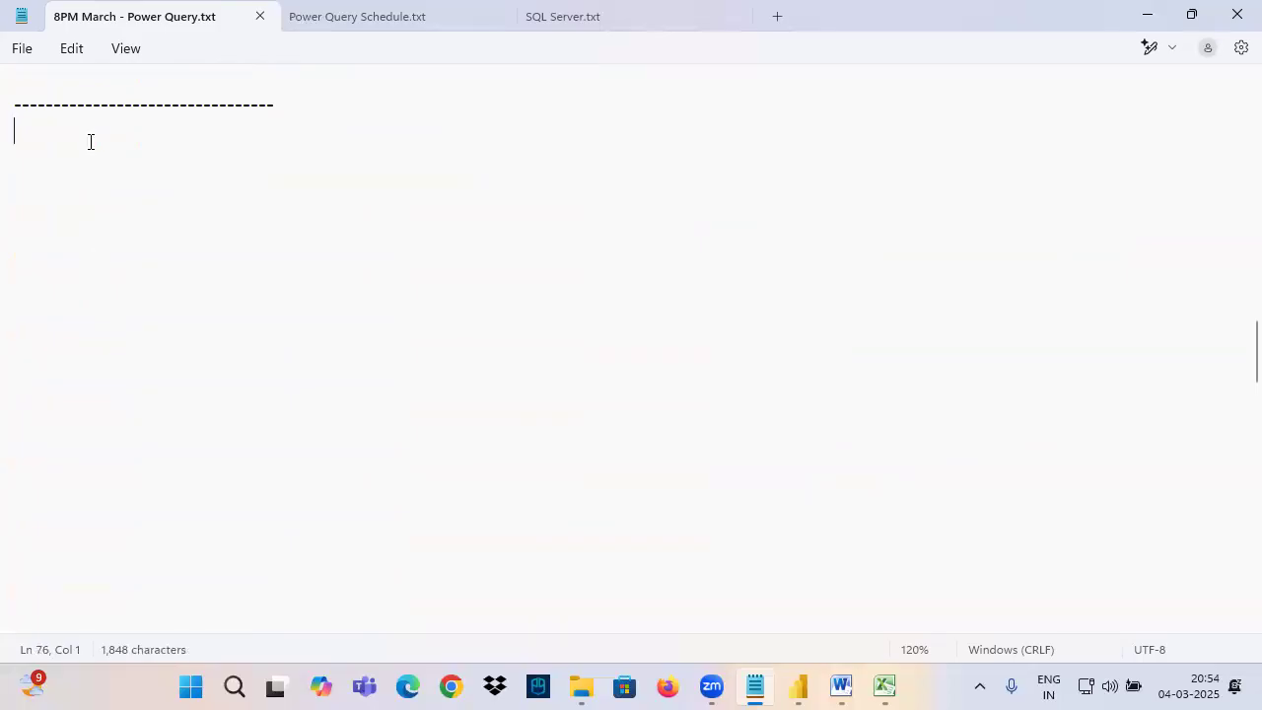
key("ctrl+v")
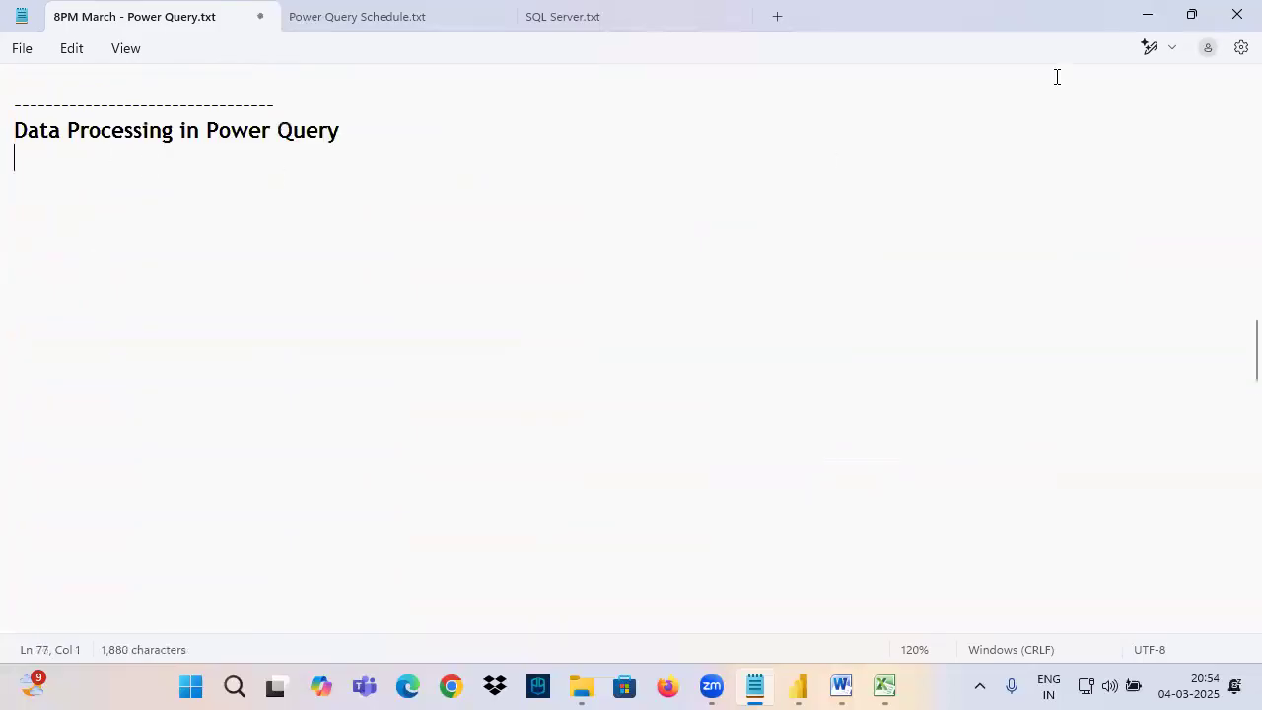
left_click(873, 234)
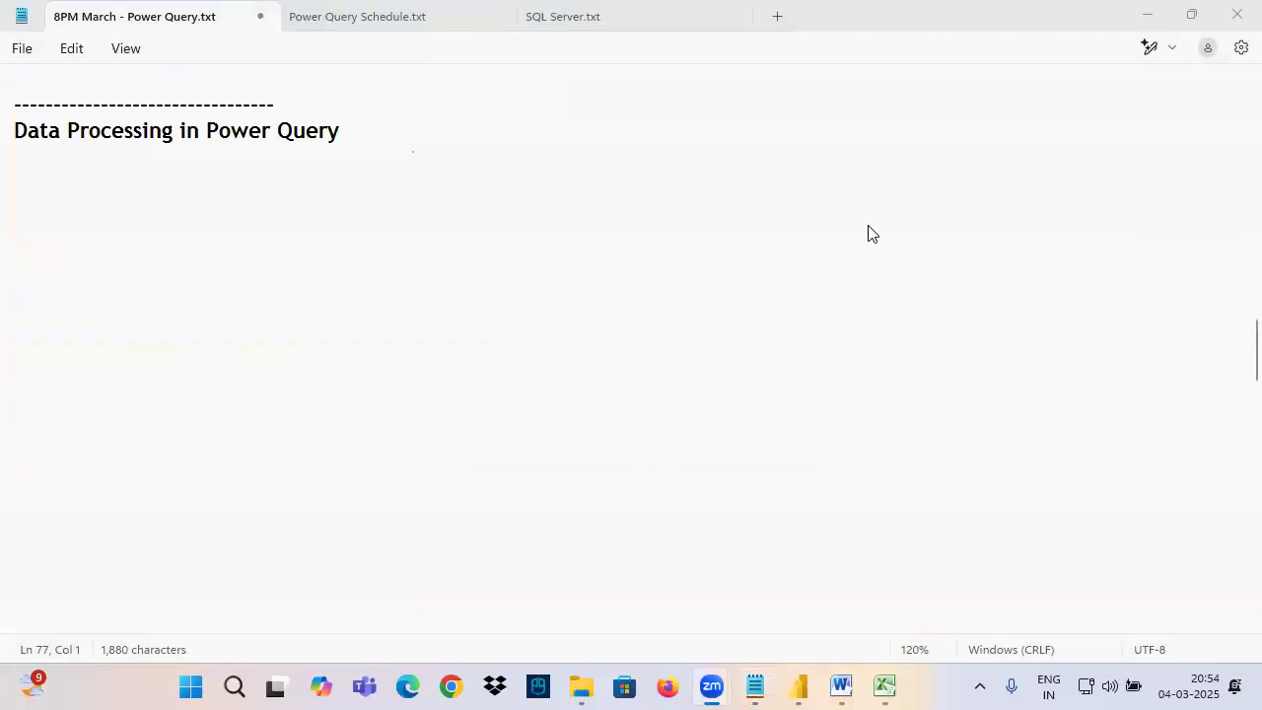
left_click_drag(150, 130, 375, 121)
left_click(395, 193)
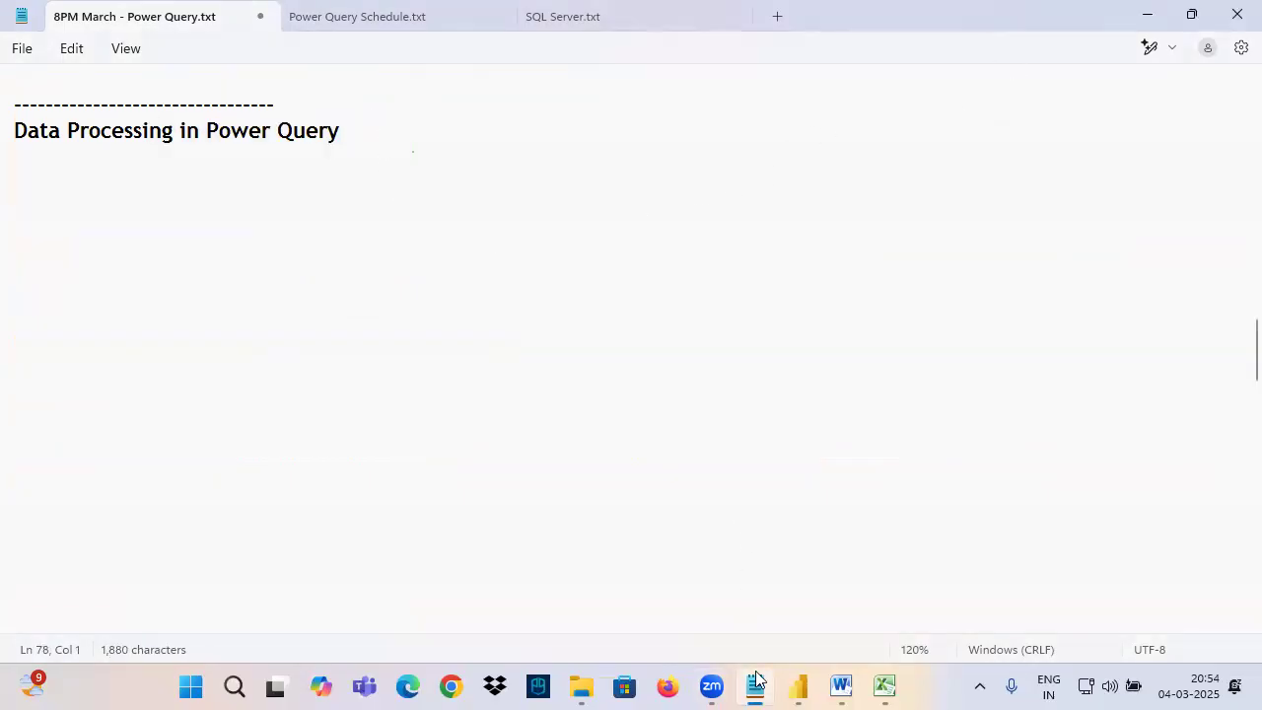
Switch to the Power BI Architecture document in Word, circle Power Query and draw an arrow from it to ETL.
left_click(844, 687)
left_click(455, 377)
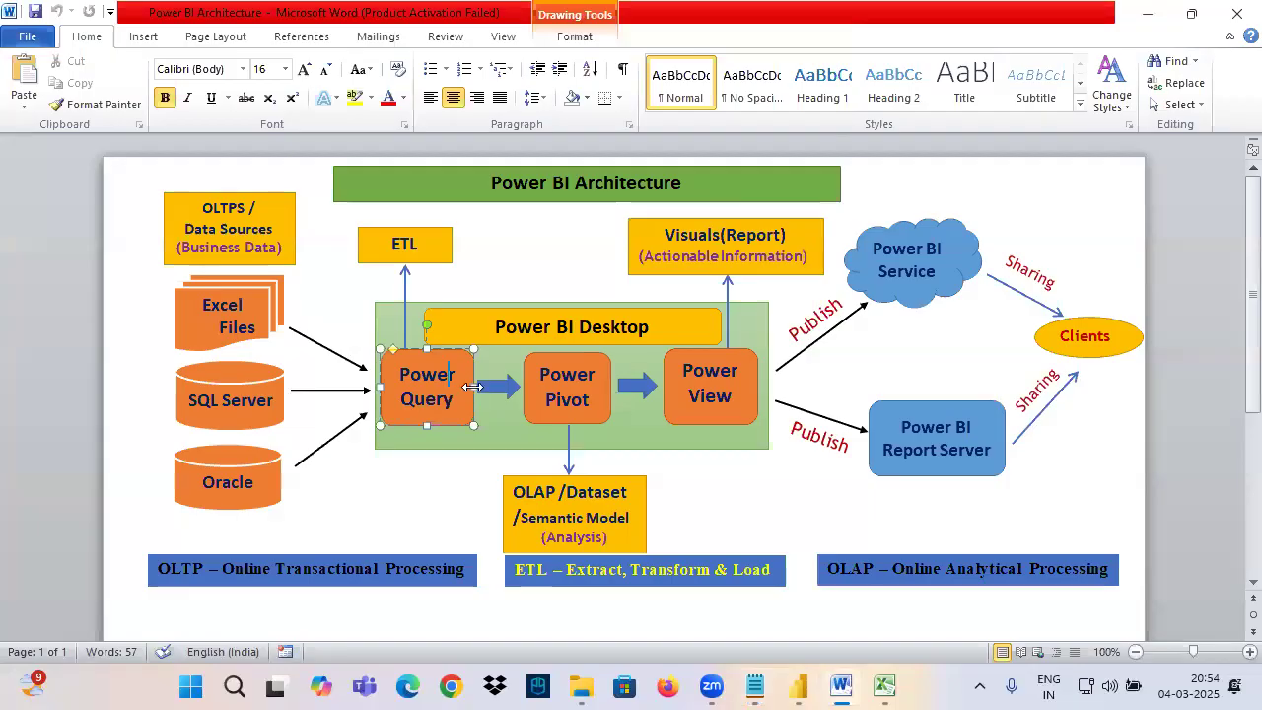
mouse_move(465, 368)
left_mouse_down()
mouse_move(395, 414)
mouse_move(419, 370)
mouse_move(414, 268)
mouse_move(404, 276)
left_mouse_up()
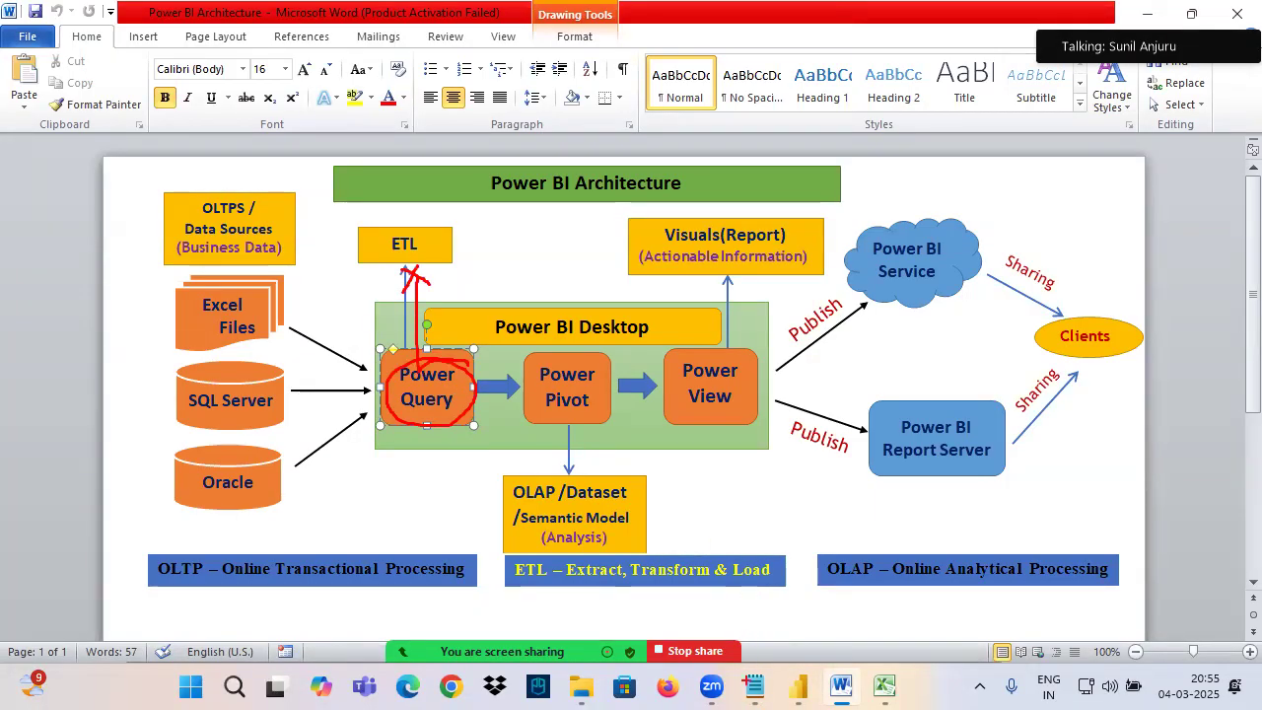
Open the text file 6PM Oct - Power Query from the Downloads Backup Office folder.
left_click(753, 684)
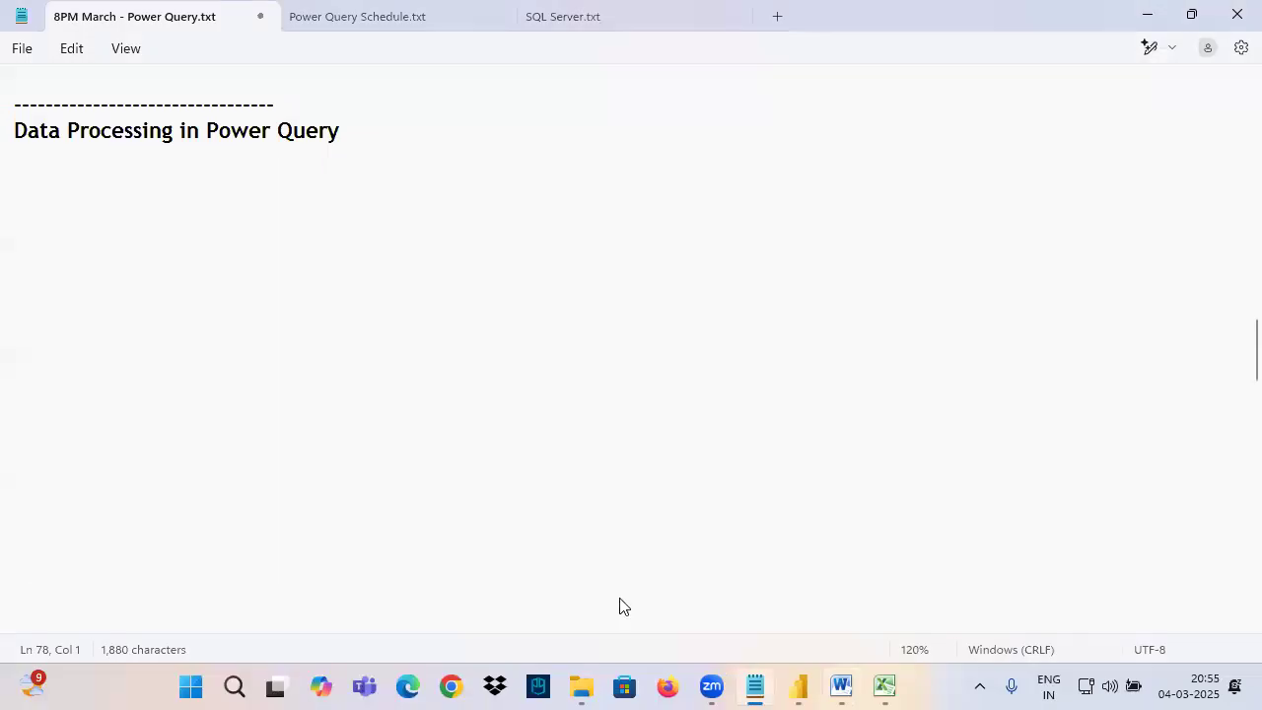
mouse_move(582, 687)
left_click(670, 591)
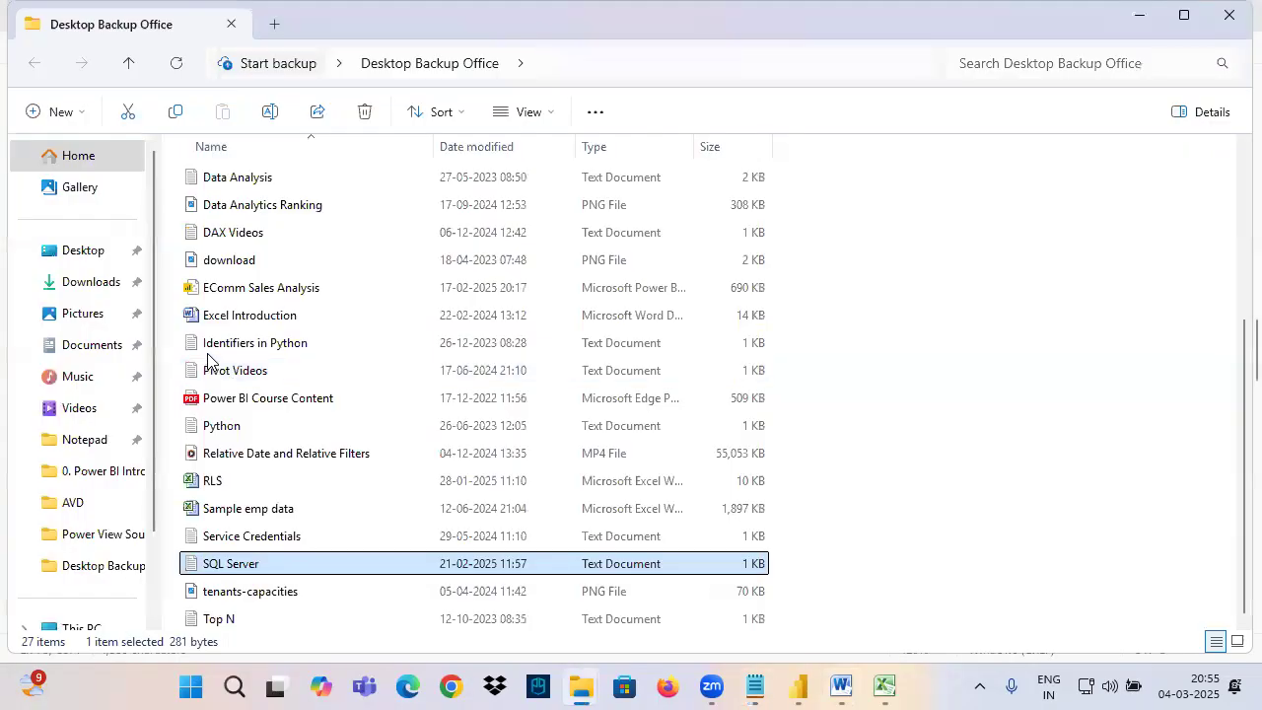
left_click(91, 285)
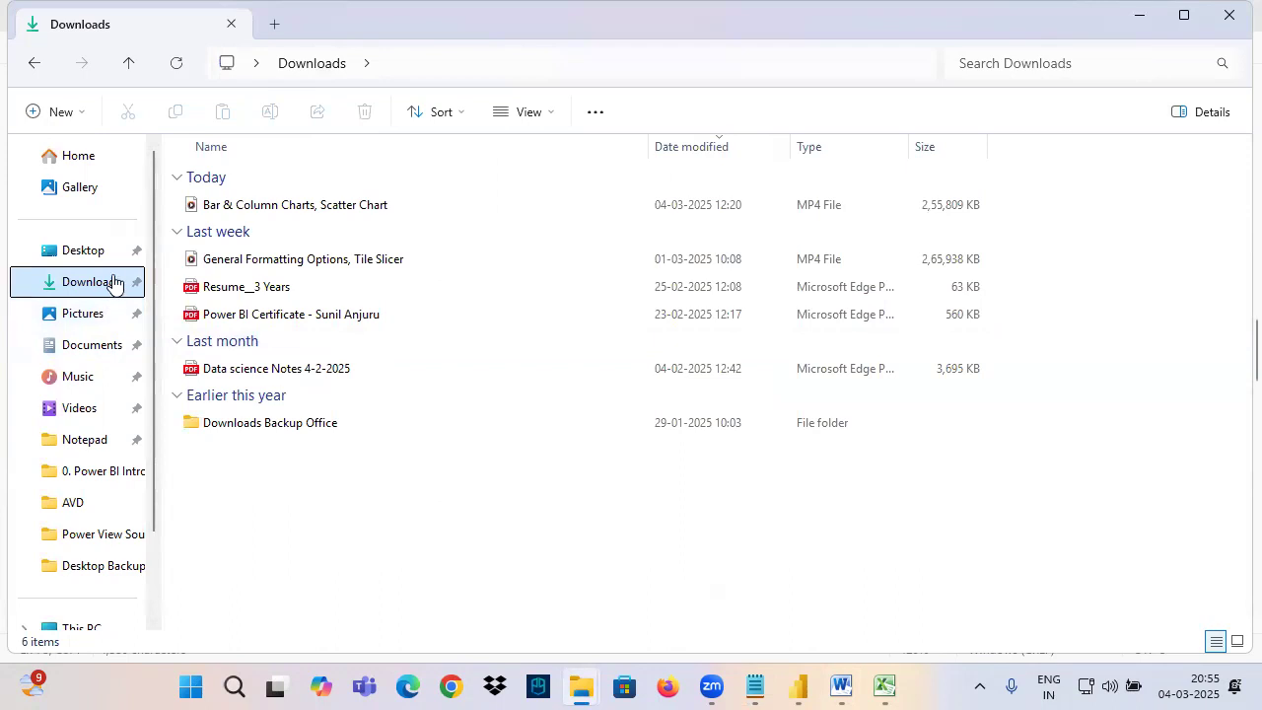
double_click(288, 431)
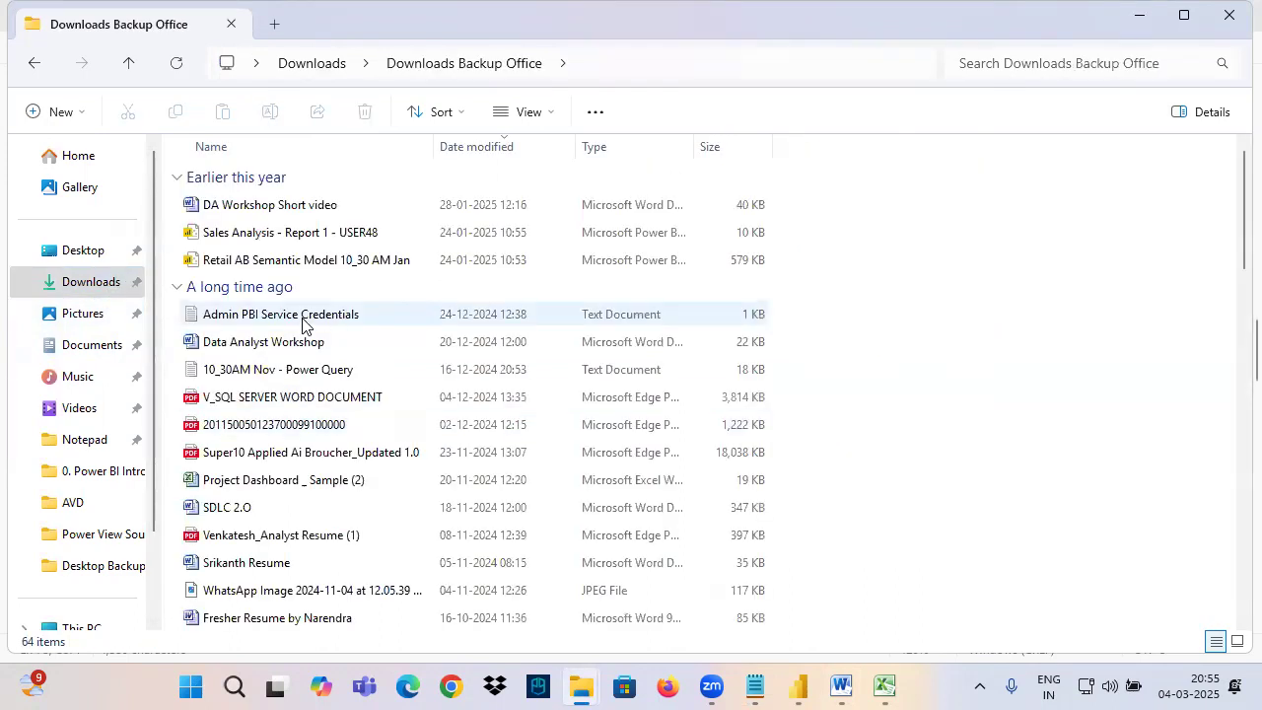
scroll(303, 335, "down", 5)
scroll(306, 363, "down", 10)
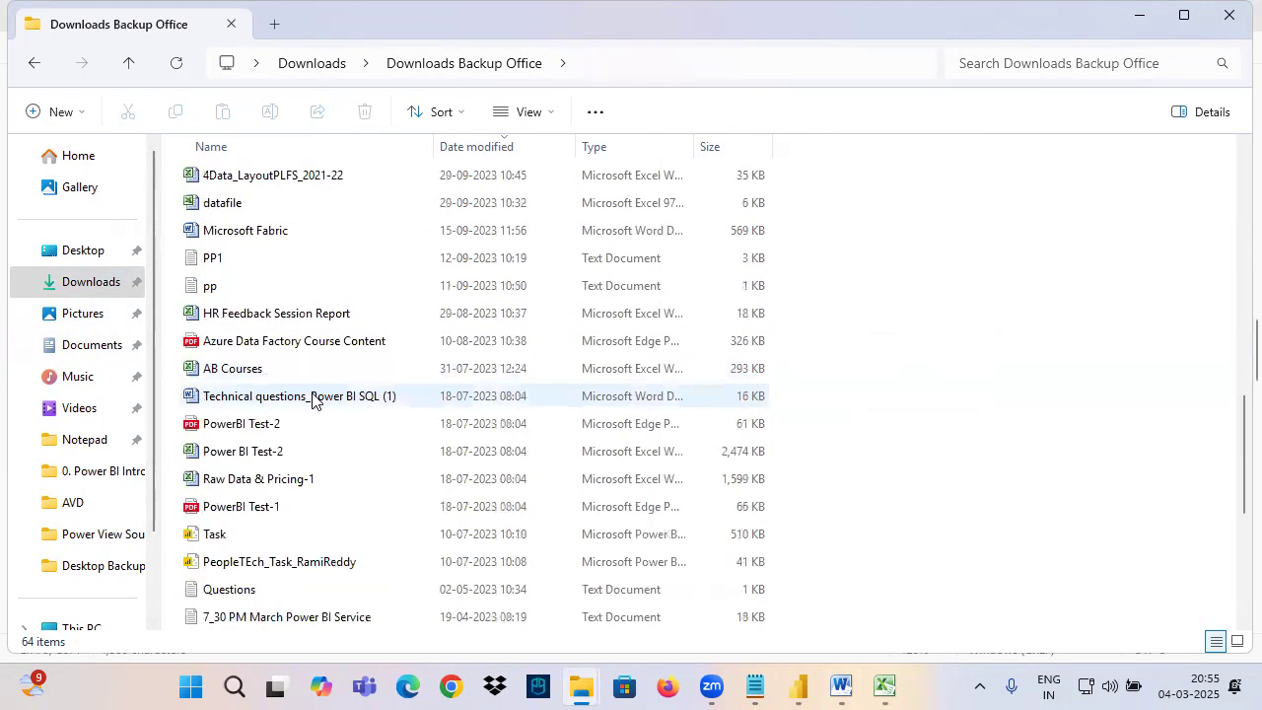
double_click(259, 479)
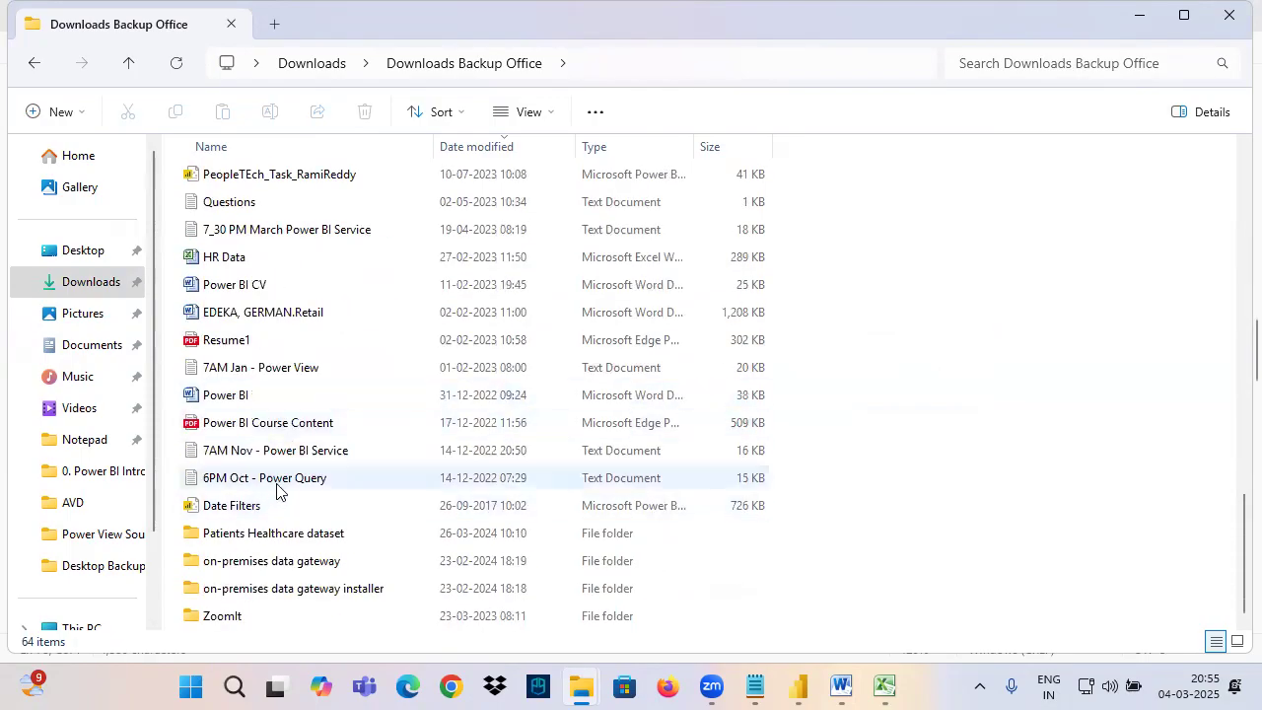
Copy the Data Processing section, close that file, and paste it over the "Data Processing in Power Query" heading in 8PM March - Power Query.txt.
scroll(366, 335, "down", 5)
scroll(364, 333, "down", 11)
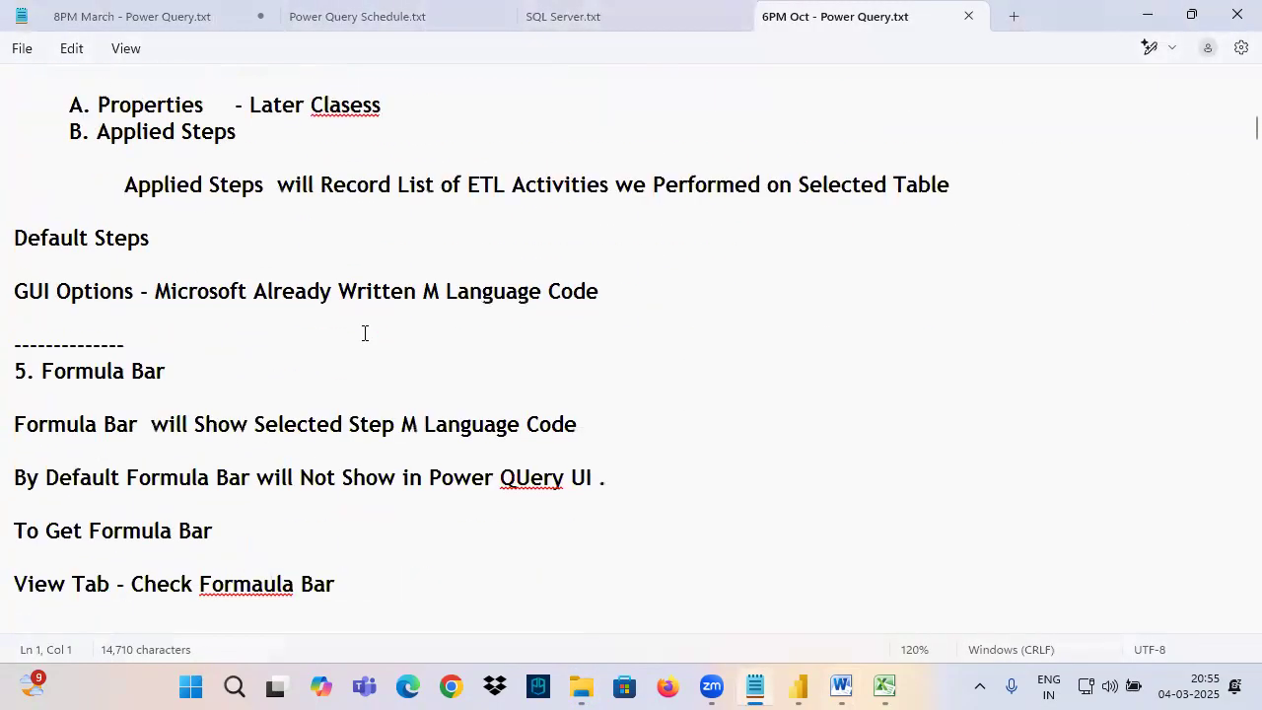
left_click_drag(688, 501, 14, 179)
key("ctrl+c")
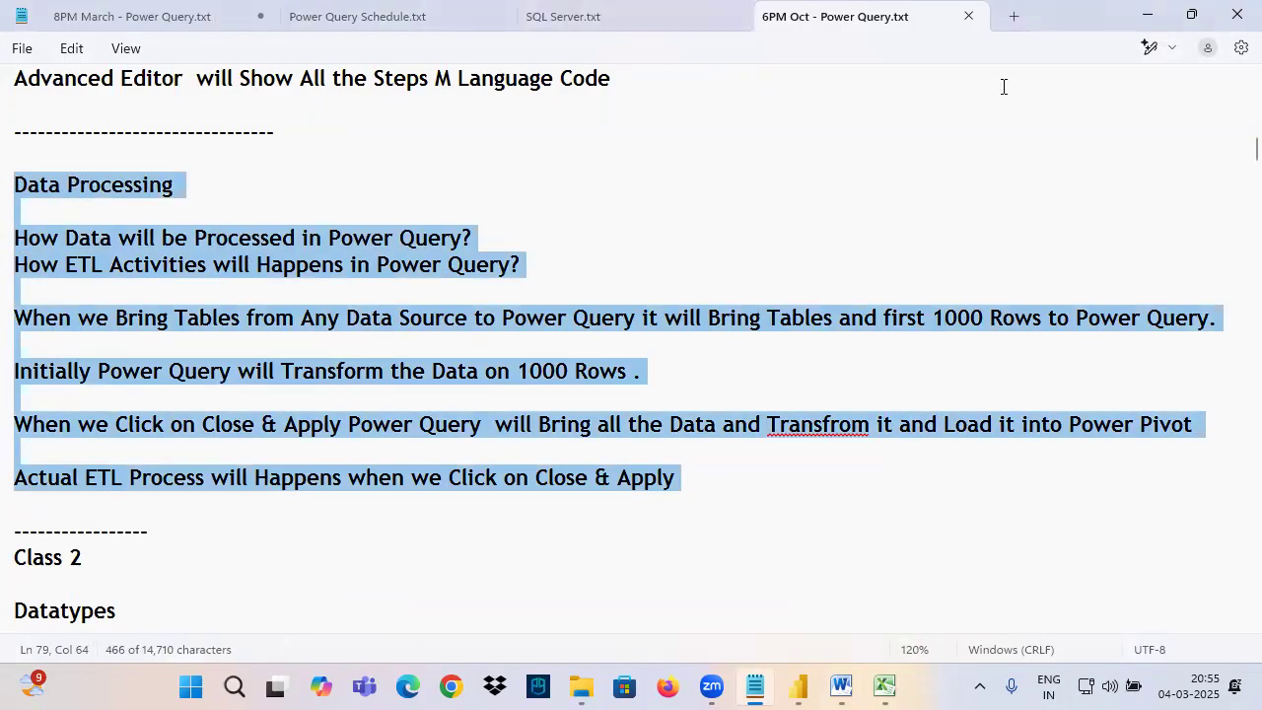
left_click(968, 16)
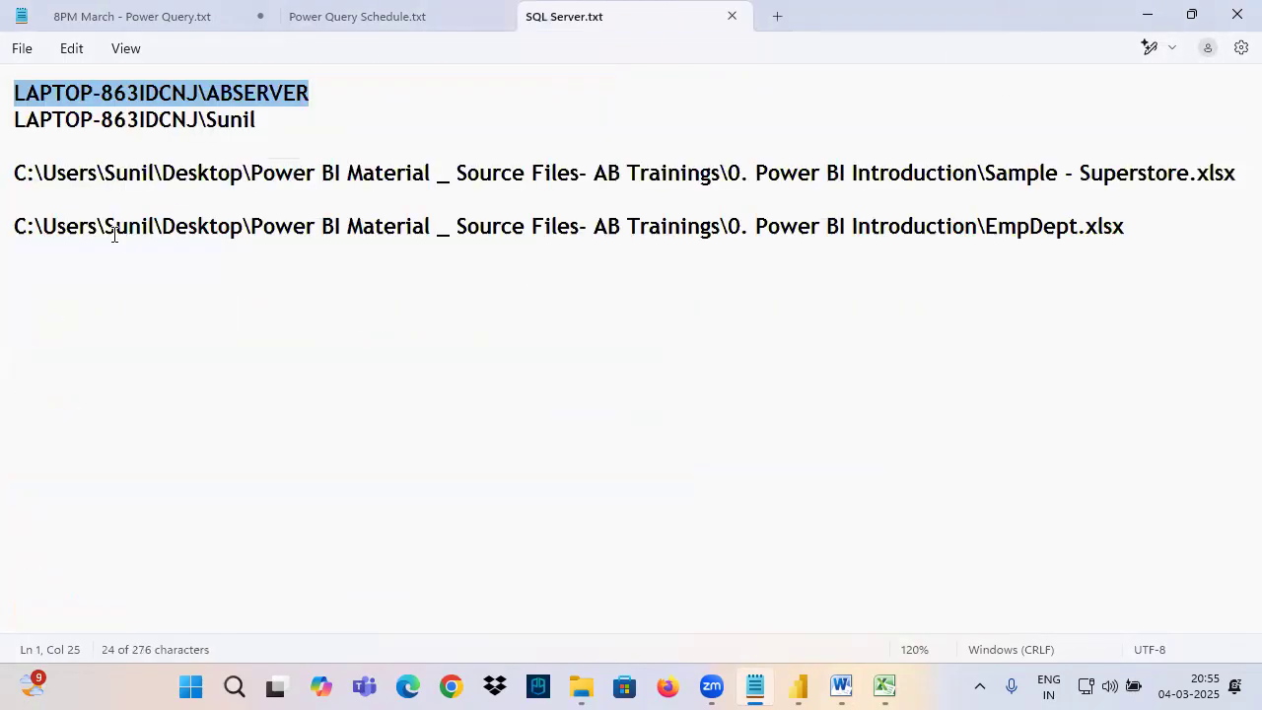
left_click(133, 17)
left_click_drag(343, 131, 13, 126)
key("ctrl+v")
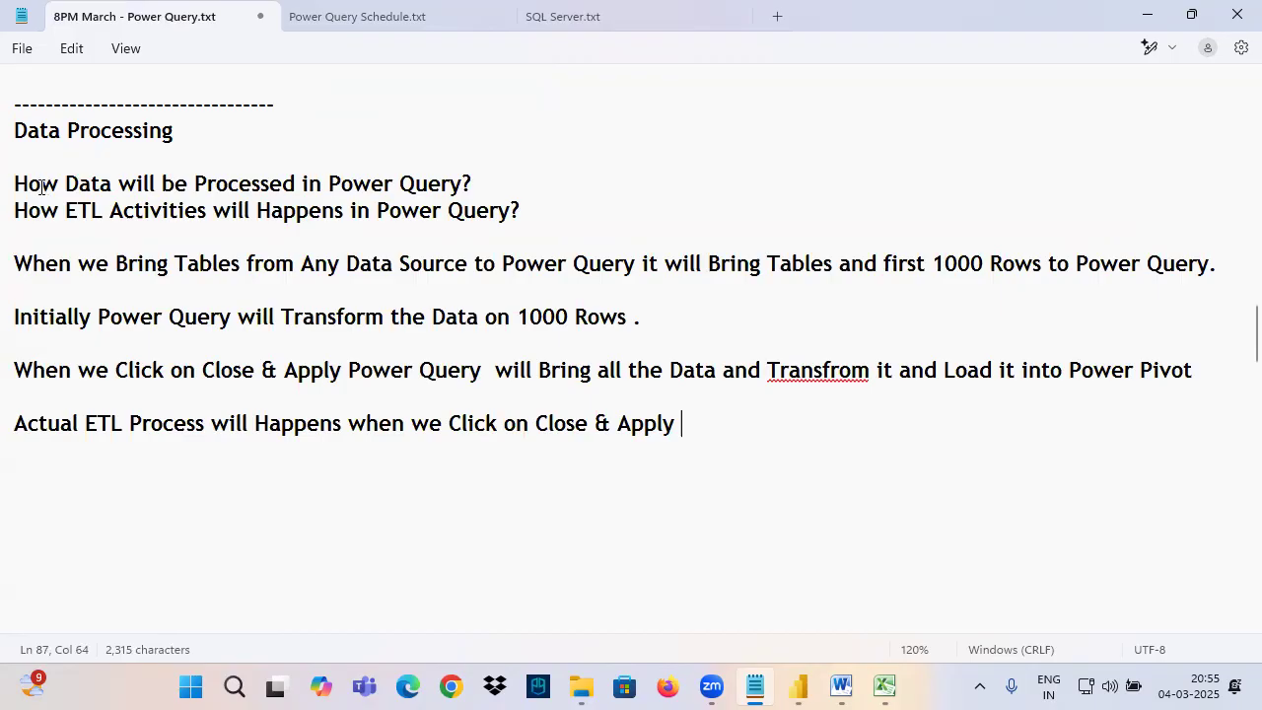
Highlight the two questions under Data Processing and separate them with a blank line.
left_click_drag(28, 188, 164, 184)
left_click(164, 183)
left_click_drag(79, 184, 495, 191)
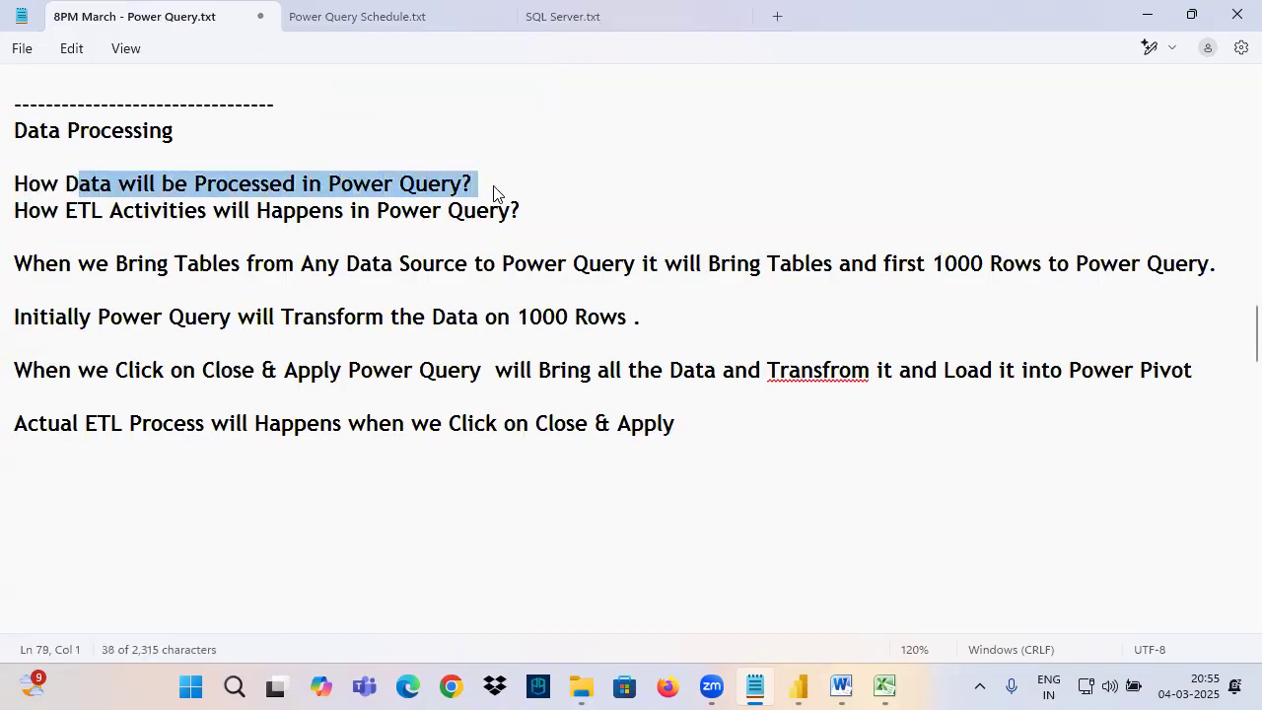
left_click(496, 191)
key("Return")
left_click_drag(92, 241, 526, 238)
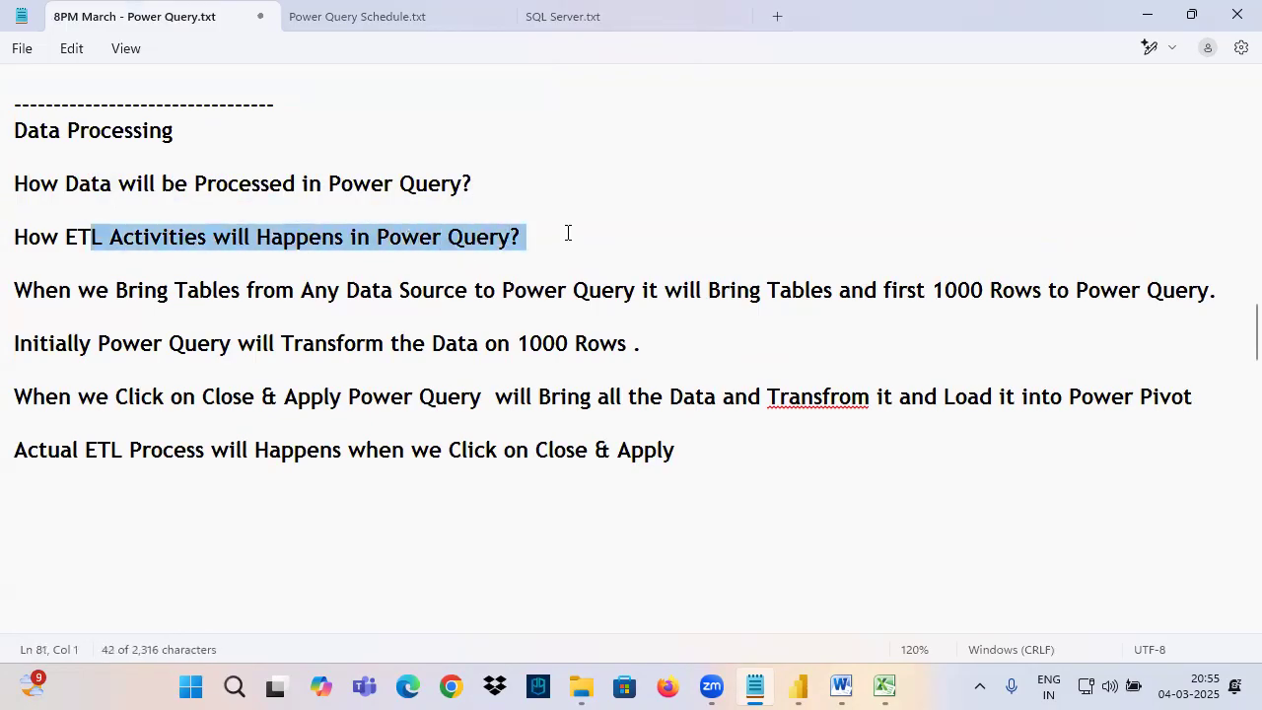
left_click(566, 240)
Correct the misspelled "Transfrom" to "Transform" and highlight "1000 Rows to Power Query" in the sentence about bringing tables.
scroll(440, 242, "down", 1)
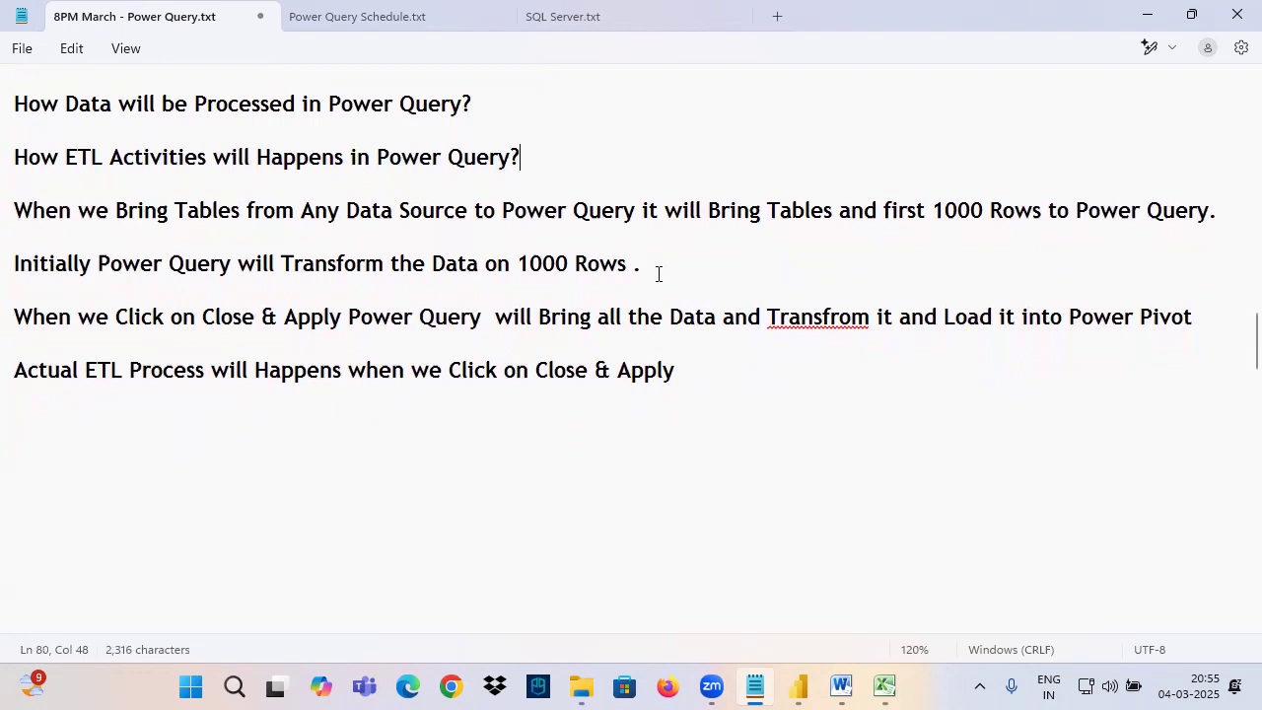
right_click(836, 320)
left_click(812, 359)
left_click_drag(44, 211, 1175, 213)
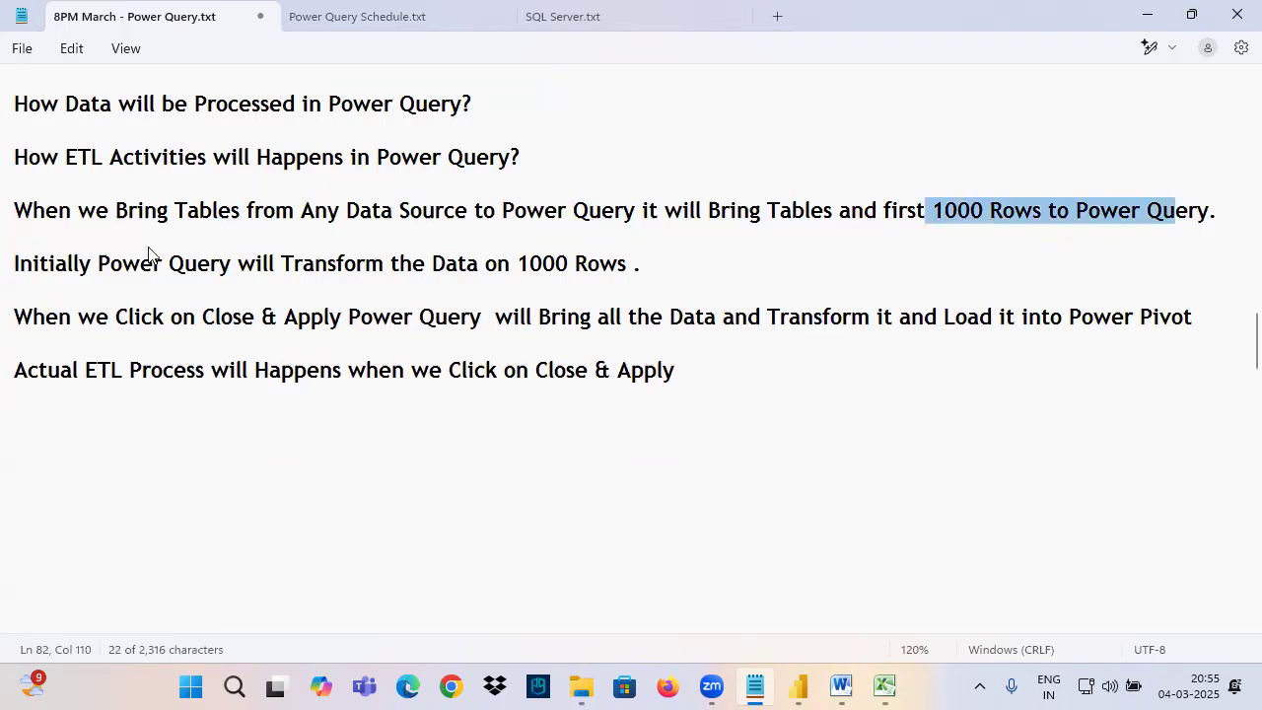
Switch to the Power Query Editor, box the Orders query and annotate the screen with the flow Excel → order → 9994, circling 9994.
key("alt+Tab")
left_click(85, 41)
key("ctrl+2")
left_click_drag(21, 180, 135, 202)
mouse_move(116, 52)
left_mouse_down()
mouse_move(97, 88)
mouse_move(198, 61)
mouse_move(242, 69)
mouse_move(288, 41)
mouse_move(581, 44)
left_mouse_up()
left_click_drag(570, 31, 566, 81)
left_click_drag(477, 94, 627, 78)
Draw an arrow from the written "order" to the Orders query, underline 9994, and write 1000 beside the query with an arrow.
mouse_move(102, 97)
left_mouse_down()
mouse_move(262, 75)
mouse_move(102, 185)
left_mouse_up()
left_click_drag(107, 156, 103, 185)
left_click_drag(103, 185, 148, 181)
left_click_drag(50, 205, 130, 204)
mouse_move(479, 72)
left_mouse_down()
mouse_move(606, 46)
mouse_move(428, 69)
mouse_move(528, 94)
left_mouse_up()
left_click_drag(136, 187, 232, 181)
mouse_move(179, 166)
left_mouse_down()
mouse_move(232, 180)
mouse_move(227, 205)
left_mouse_up()
mouse_move(259, 163)
left_mouse_down()
mouse_move(257, 195)
mouse_move(298, 191)
left_mouse_up()
left_click_drag(298, 168, 327, 160)
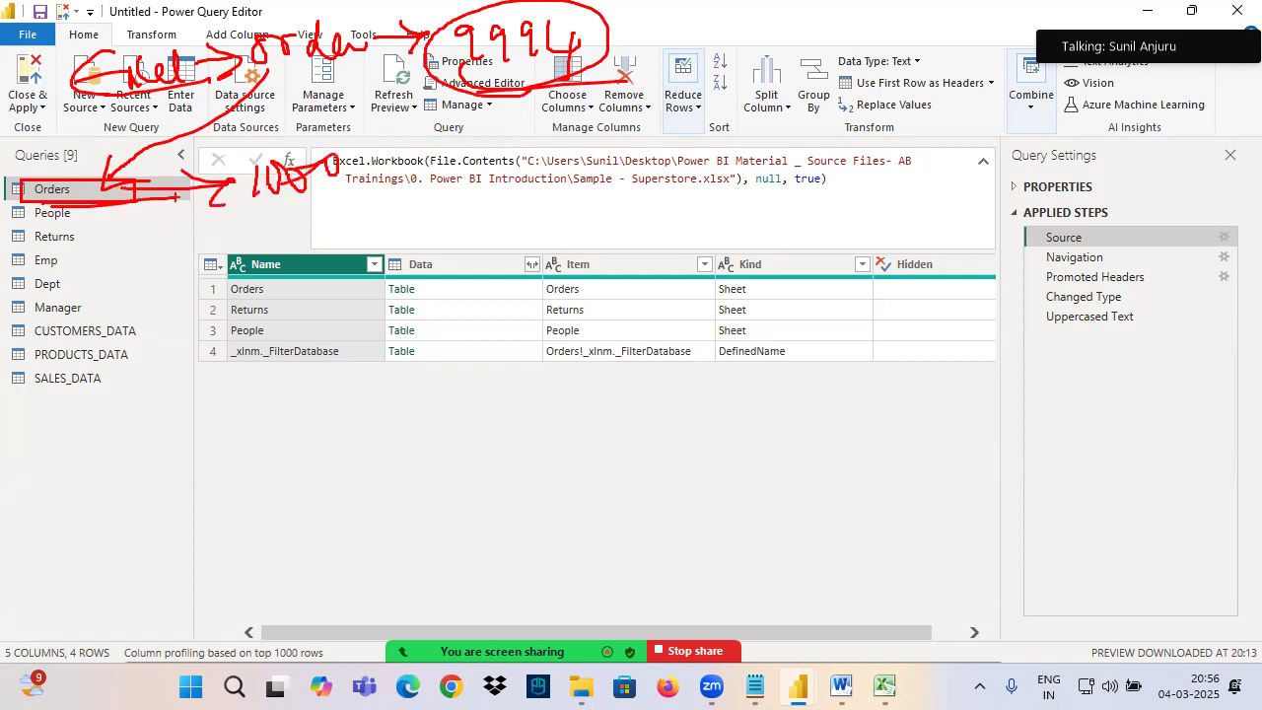
Show the Uppercased Text step of Orders and box the top 1000 rows in the column profiling note.
left_click(1094, 317)
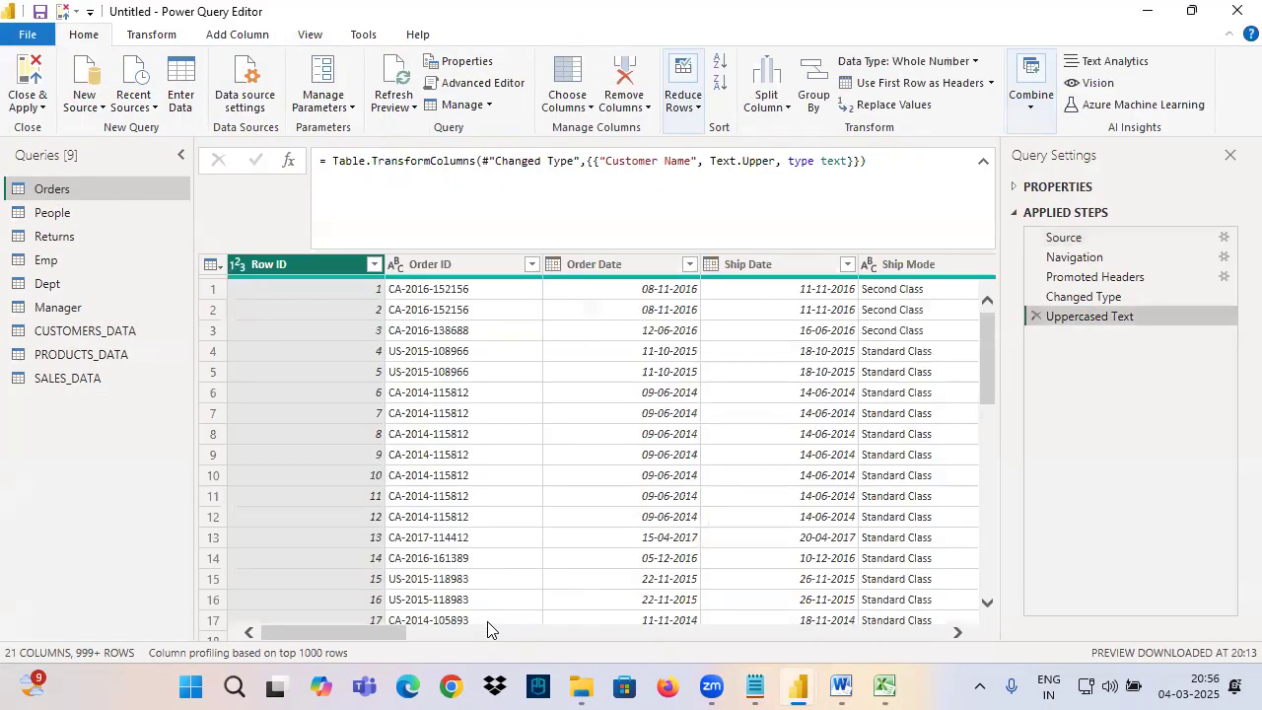
left_click_drag(296, 644, 403, 674)
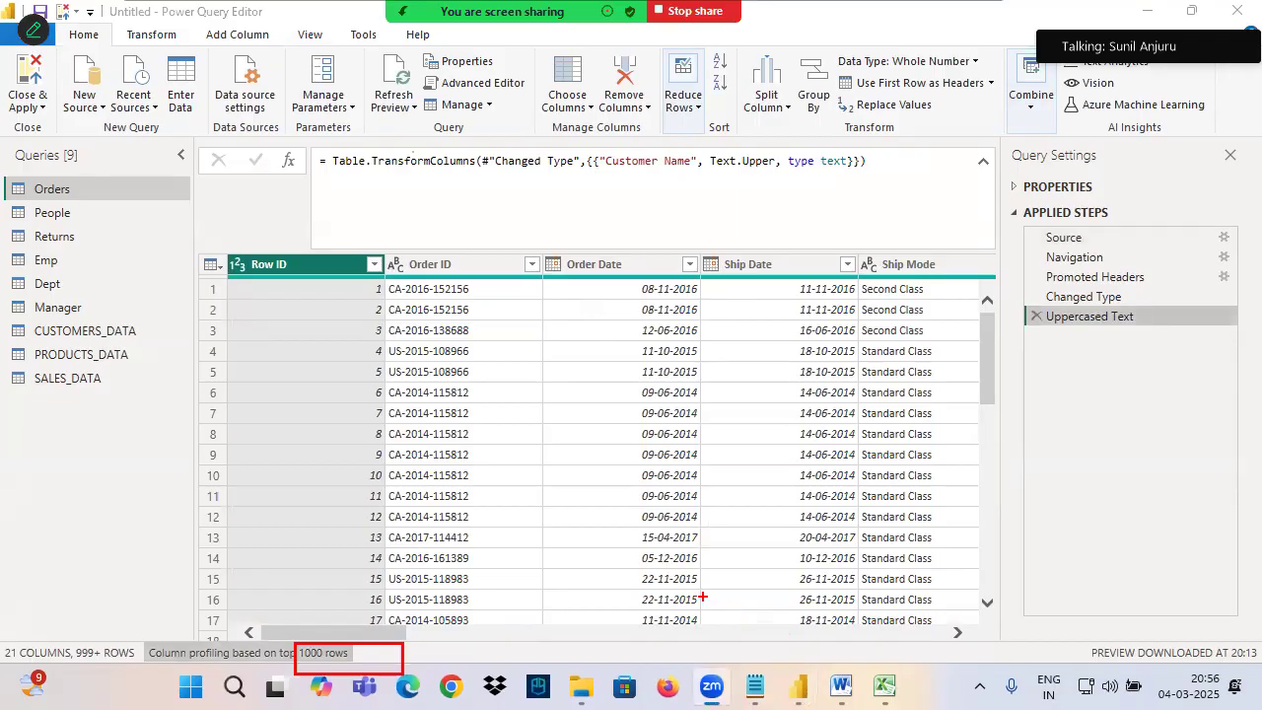
left_click_drag(39, 203, 97, 205)
left_click_drag(306, 664, 370, 666)
key("Escape")
Box the Orders query and write the flow Sql Ser → Sales → a row count in millions, underlining the source and the count.
key("ctrl+2")
left_click_drag(3, 178, 125, 210)
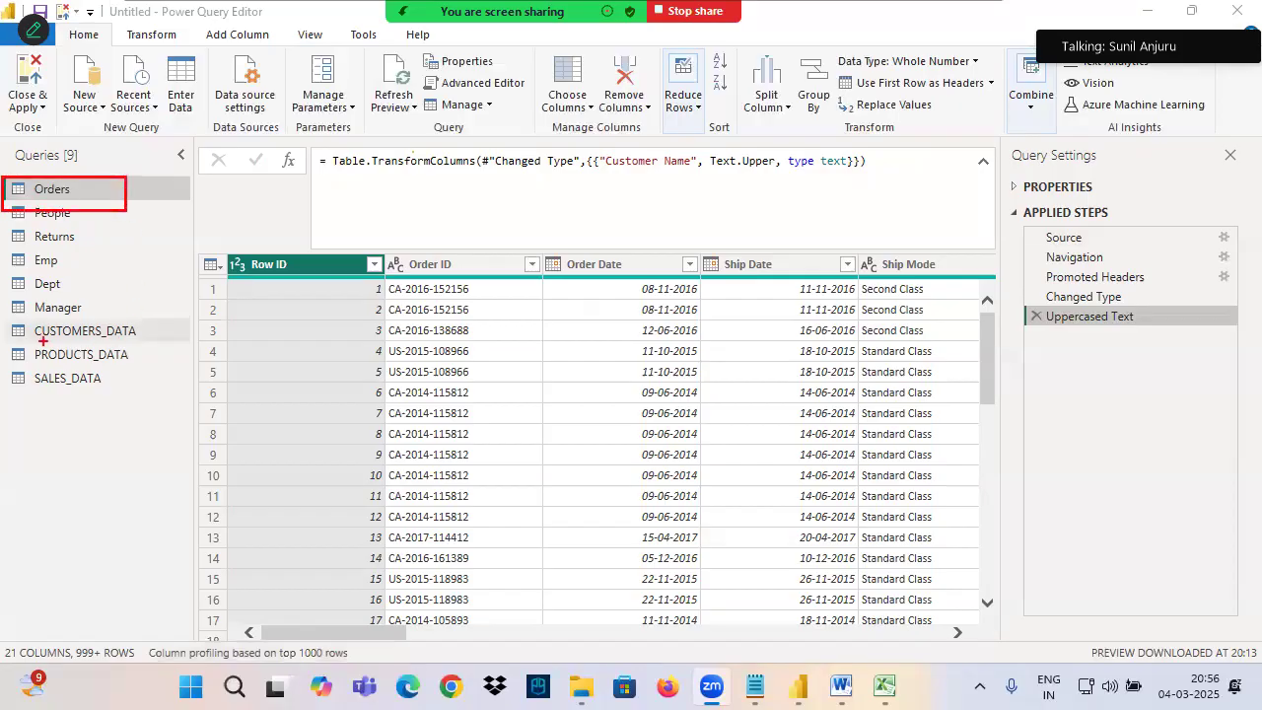
left_click_drag(109, 56, 77, 124)
mouse_move(128, 71)
left_mouse_down()
mouse_move(144, 96)
mouse_move(138, 126)
left_mouse_up()
left_click_drag(166, 51, 161, 102)
mouse_move(240, 53)
left_mouse_down()
mouse_move(245, 77)
mouse_move(290, 89)
mouse_move(335, 67)
mouse_move(355, 105)
mouse_move(393, 108)
mouse_move(412, 71)
mouse_move(440, 106)
mouse_move(523, 94)
mouse_move(560, 124)
mouse_move(602, 87)
mouse_move(669, 89)
mouse_move(698, 71)
left_mouse_up()
left_click_drag(572, 156, 817, 123)
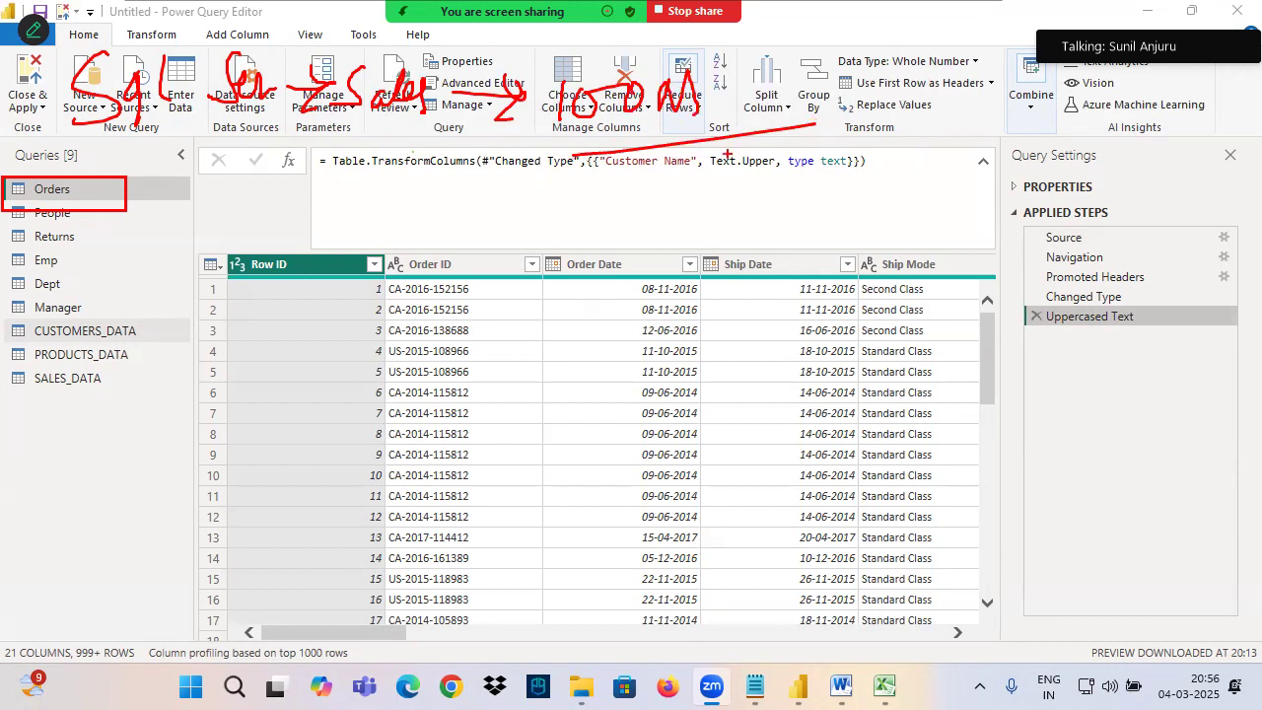
left_click_drag(98, 144, 321, 112)
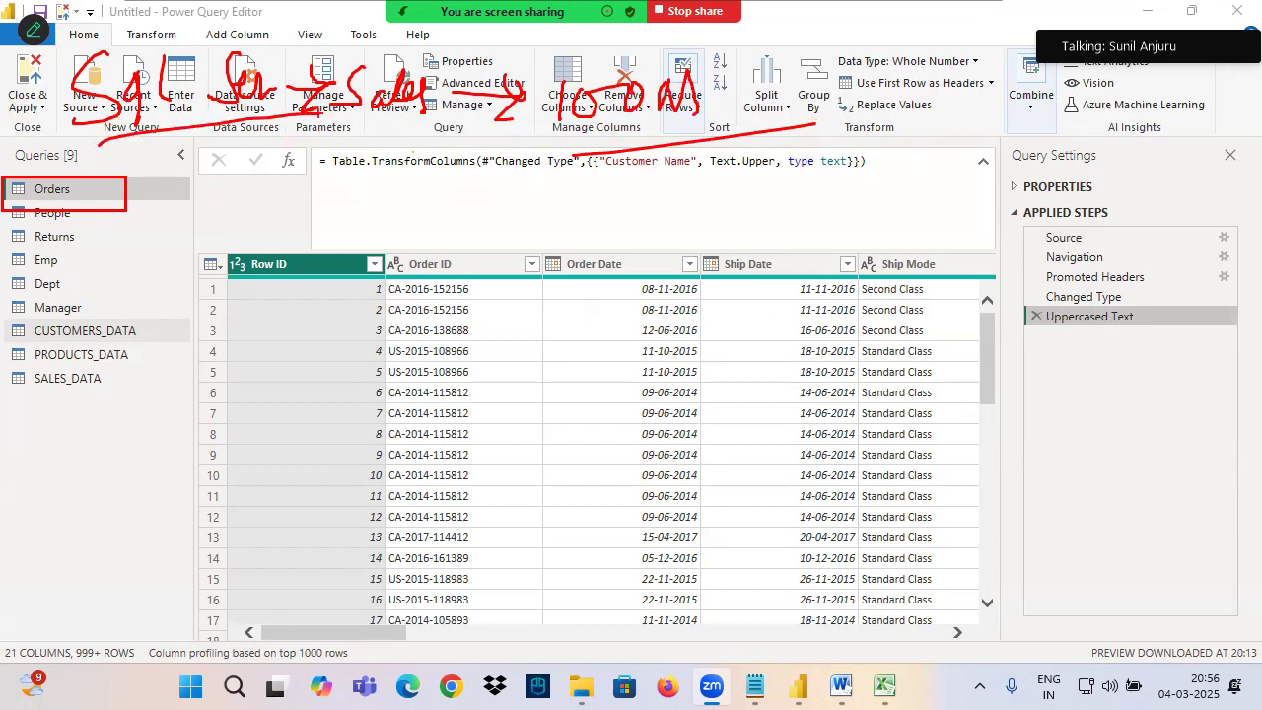
Draw an arrow from the written Sales to SALES_DATA, write 1000 beside that query, and cross out the row count in millions.
mouse_move(398, 102)
left_mouse_down()
mouse_move(107, 361)
mouse_move(59, 361)
mouse_move(126, 385)
mouse_move(211, 379)
mouse_move(194, 413)
left_mouse_up()
mouse_move(286, 341)
left_mouse_down()
mouse_move(345, 347)
mouse_move(387, 327)
left_mouse_up()
left_click_drag(274, 392, 542, 323)
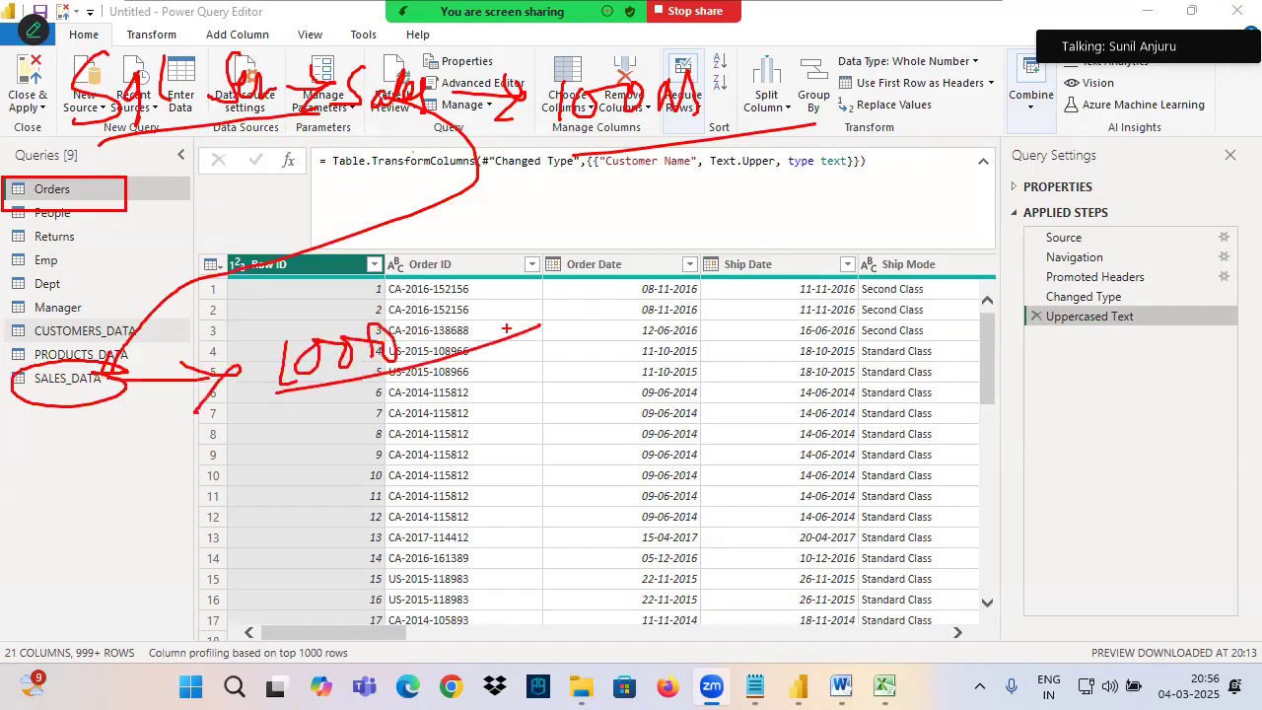
left_click_drag(708, 51, 516, 160)
left_click_drag(540, 51, 909, 180)
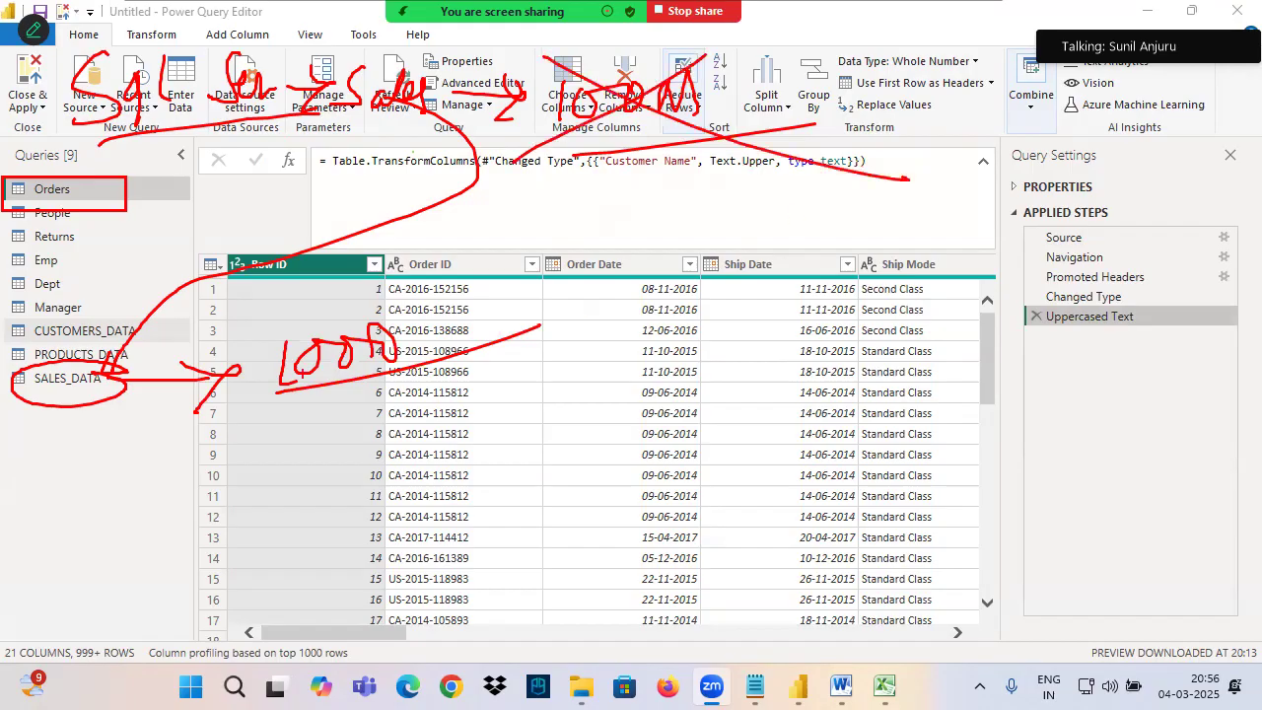
Box the 1000 rows profiling note for SALES_DATA, and highlight the notes' sentence on bringing tables and first 1000 rows to Power Query.
left_click(95, 383)
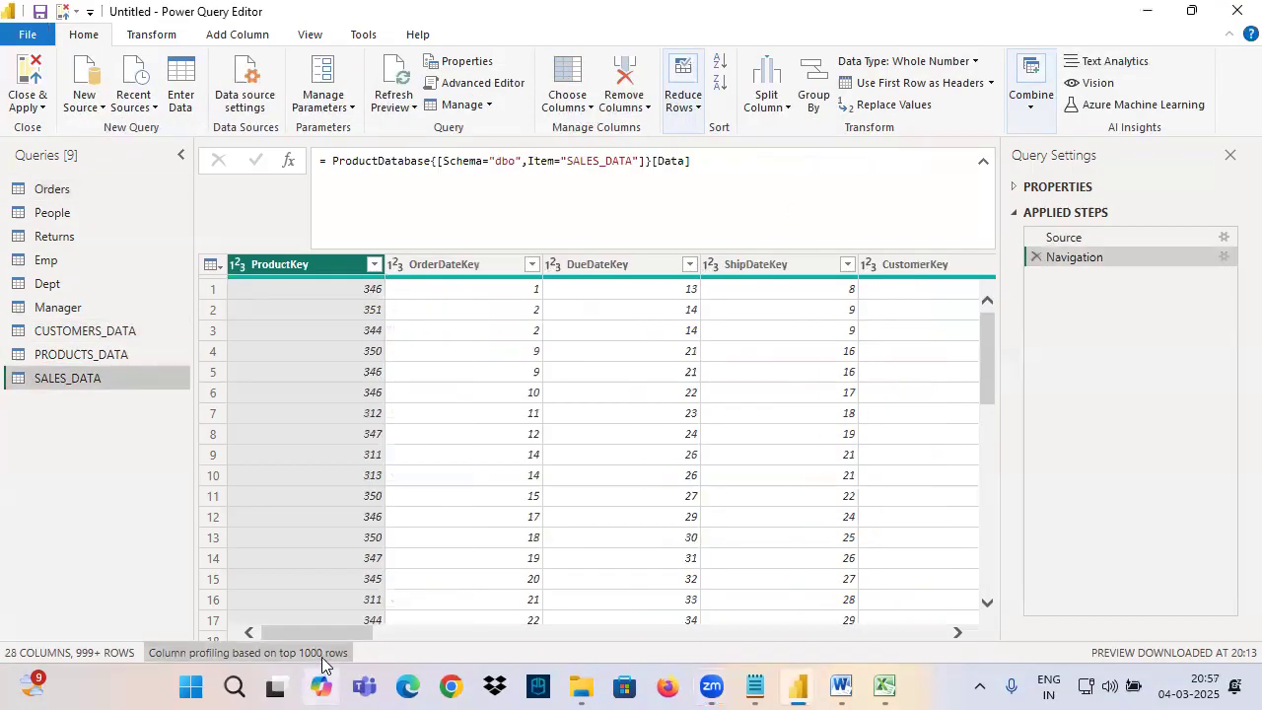
left_click_drag(289, 641, 406, 667)
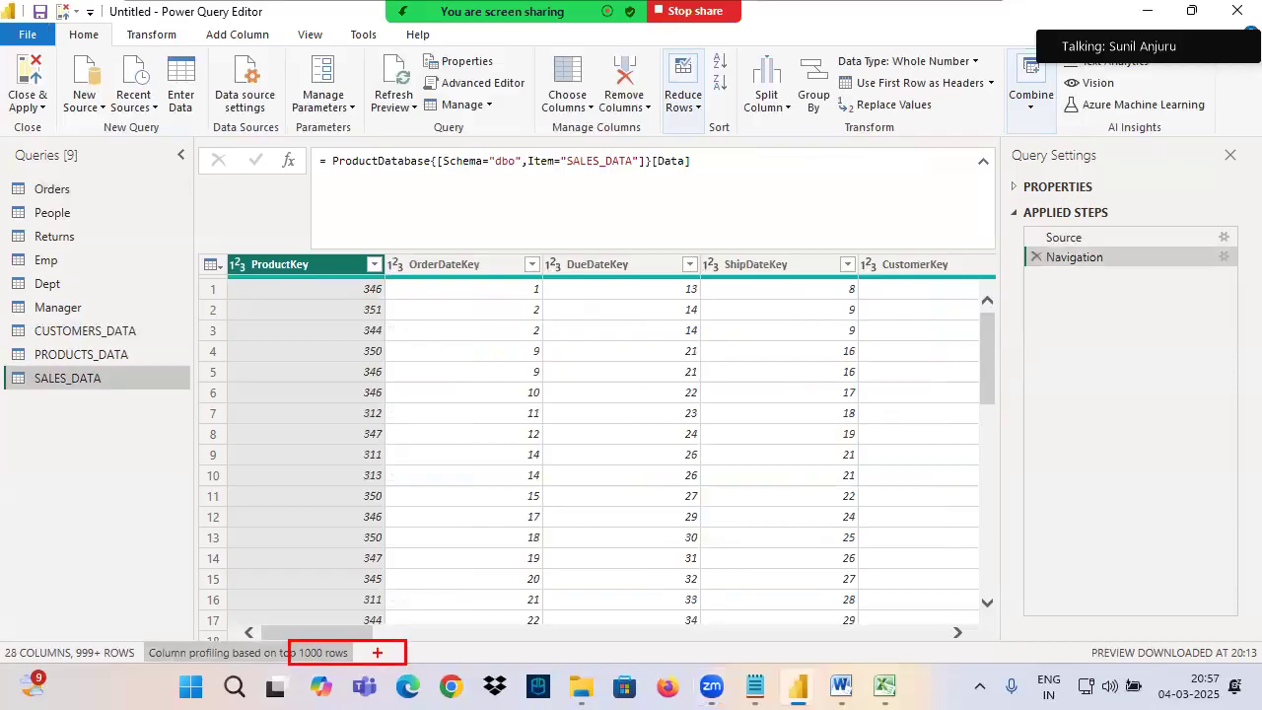
key("alt+Tab")
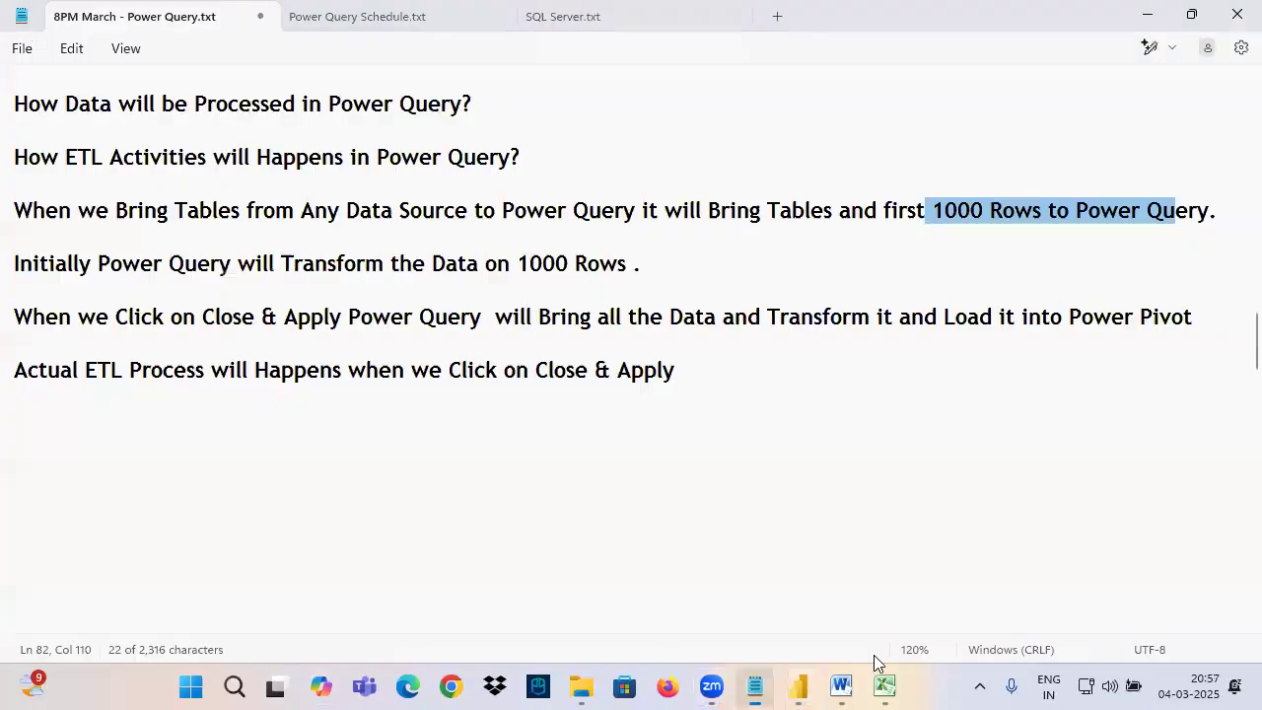
left_click_drag(79, 210, 466, 210)
left_click(377, 210)
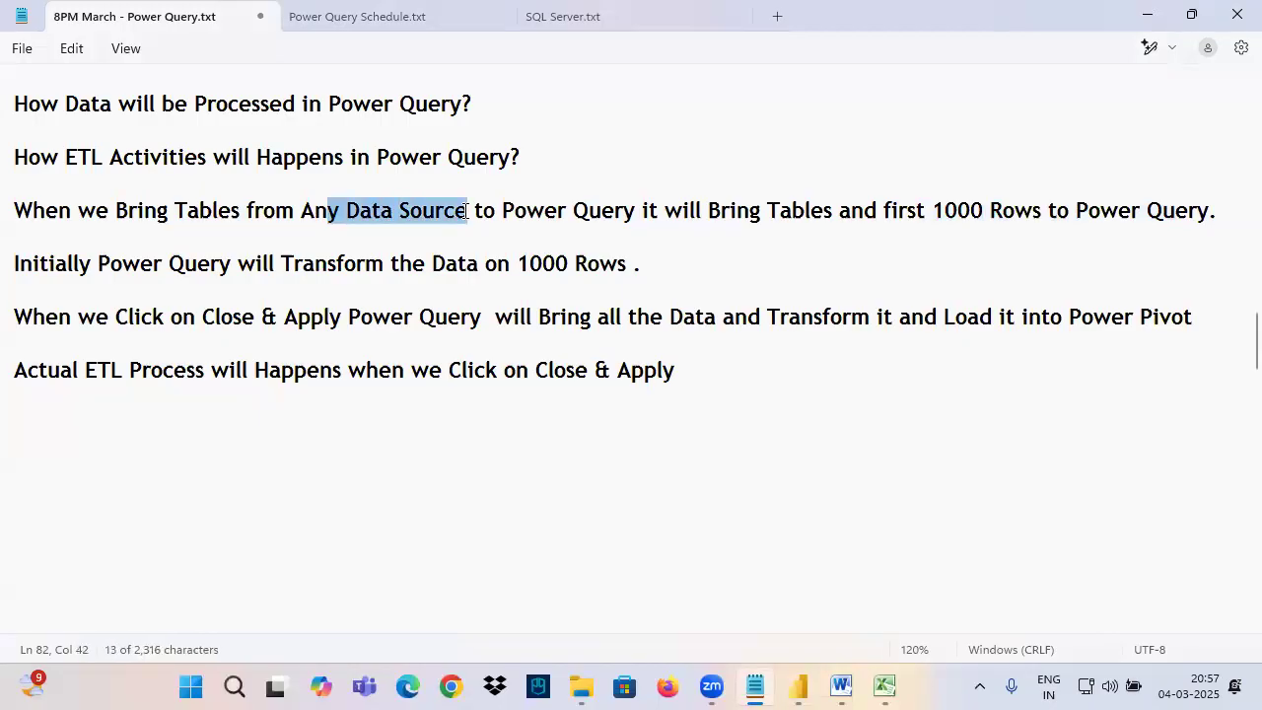
left_click_drag(520, 210, 1132, 220)
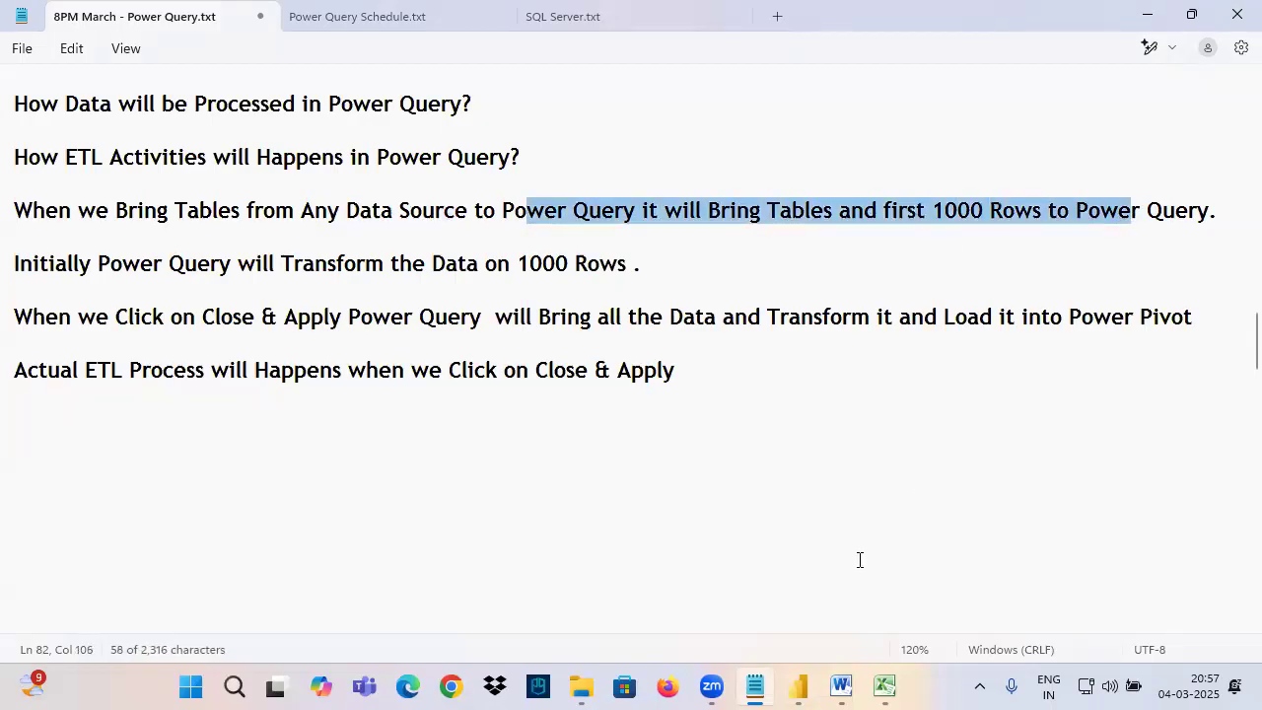
Return to the Power Query Editor and delete the Uppercased Text step from the Orders query.
mouse_move(798, 686)
left_click(890, 599)
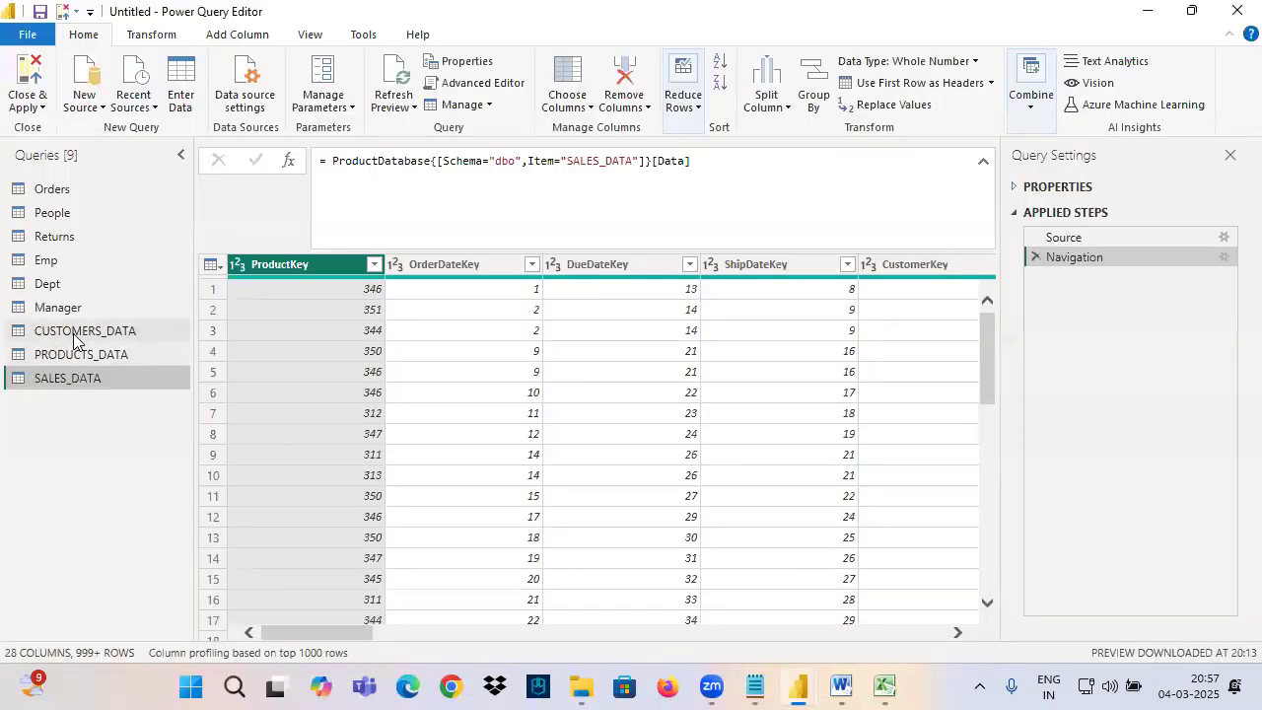
left_click(77, 334)
left_click(49, 189)
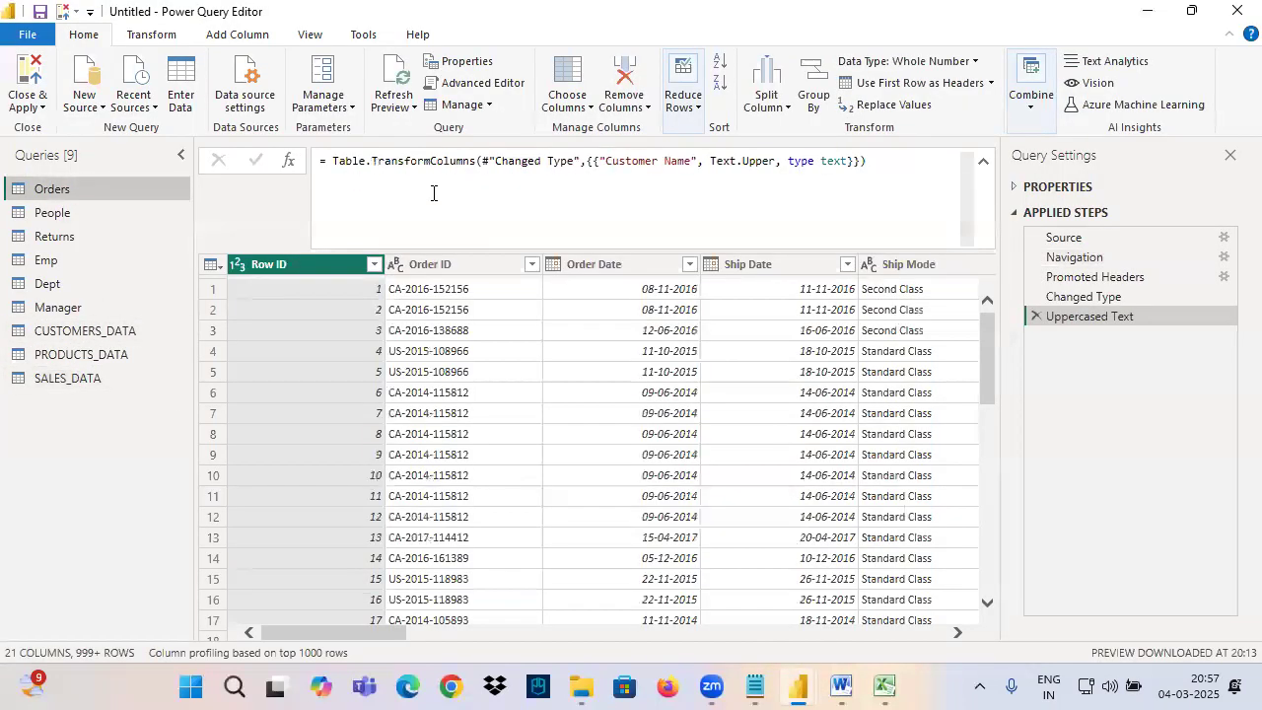
left_click(1035, 316)
Convert the Customer Name column of Orders to UPPERCASE.
left_click_drag(343, 634, 471, 634)
left_click(591, 264)
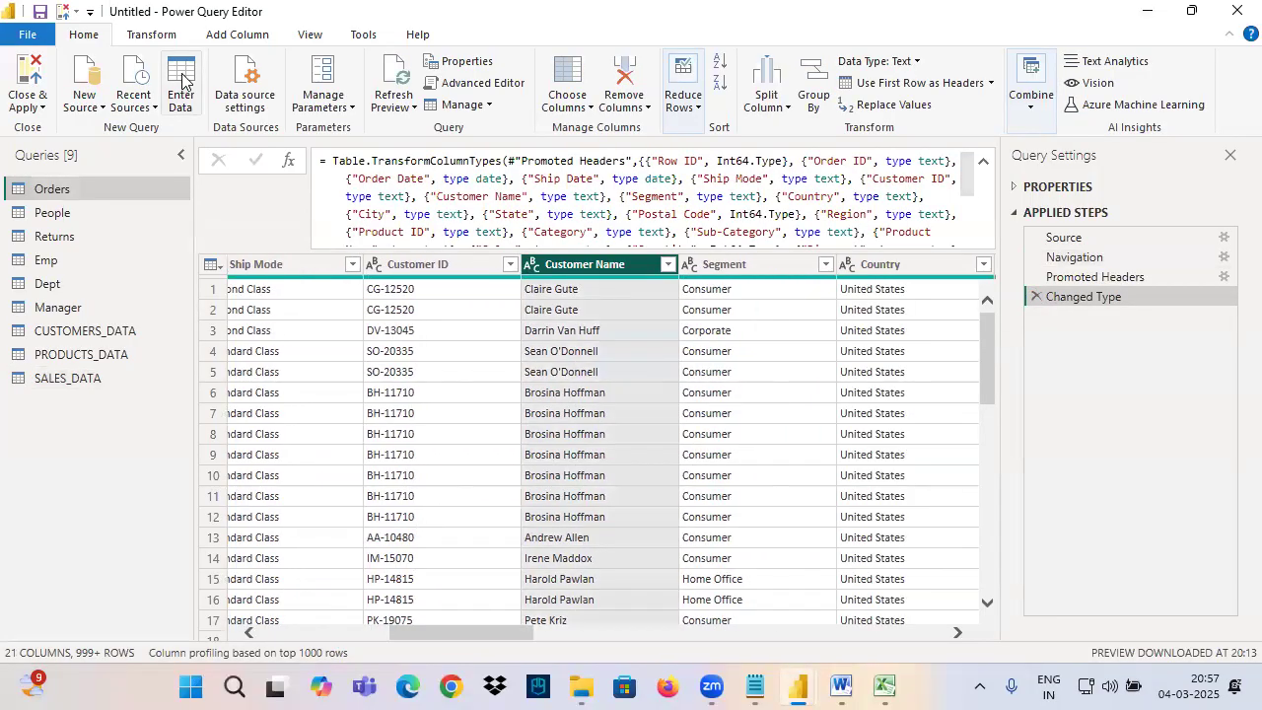
left_click(153, 34)
left_click(652, 87)
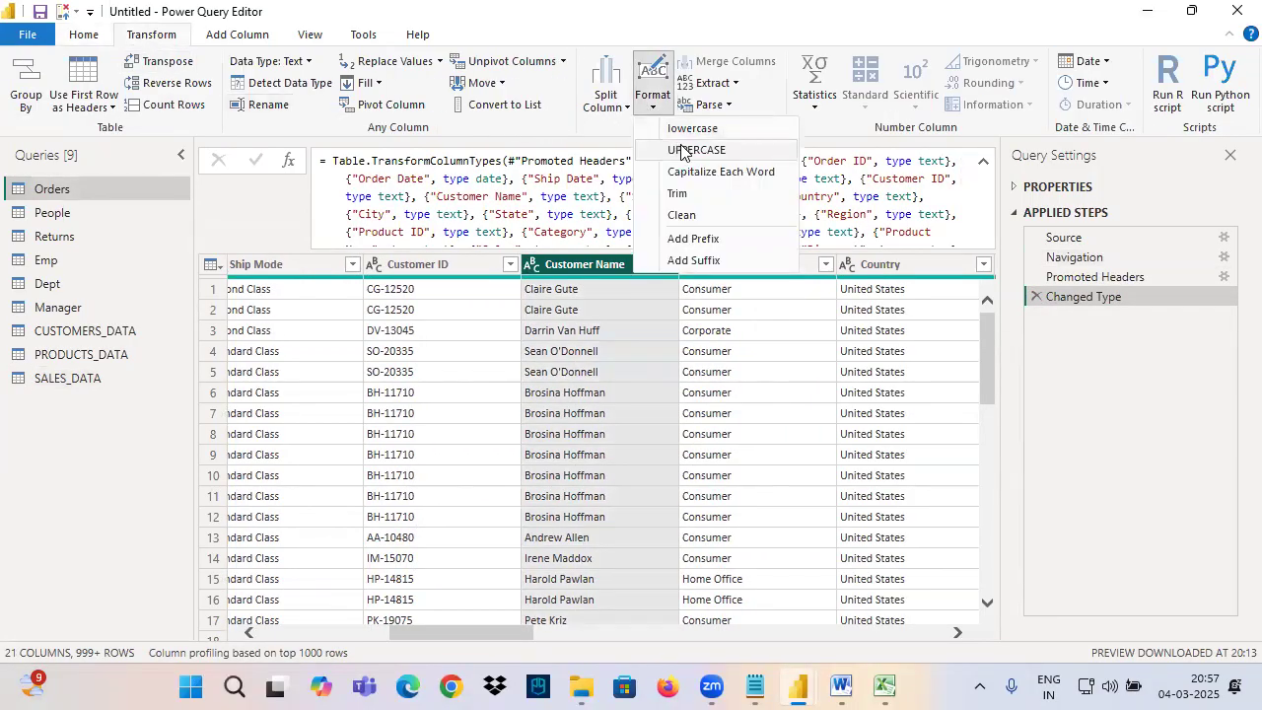
left_click(684, 150)
Draw a downward arrow over the Customer Name column, circle the top 1000 rows note, and draw a large tick across the data.
key("ctrl+2")
left_click_drag(599, 275, 618, 461)
mouse_move(587, 409)
left_mouse_down()
mouse_move(607, 454)
mouse_move(645, 474)
left_mouse_up()
left_click_drag(649, 413, 598, 517)
left_click_drag(293, 667, 393, 655)
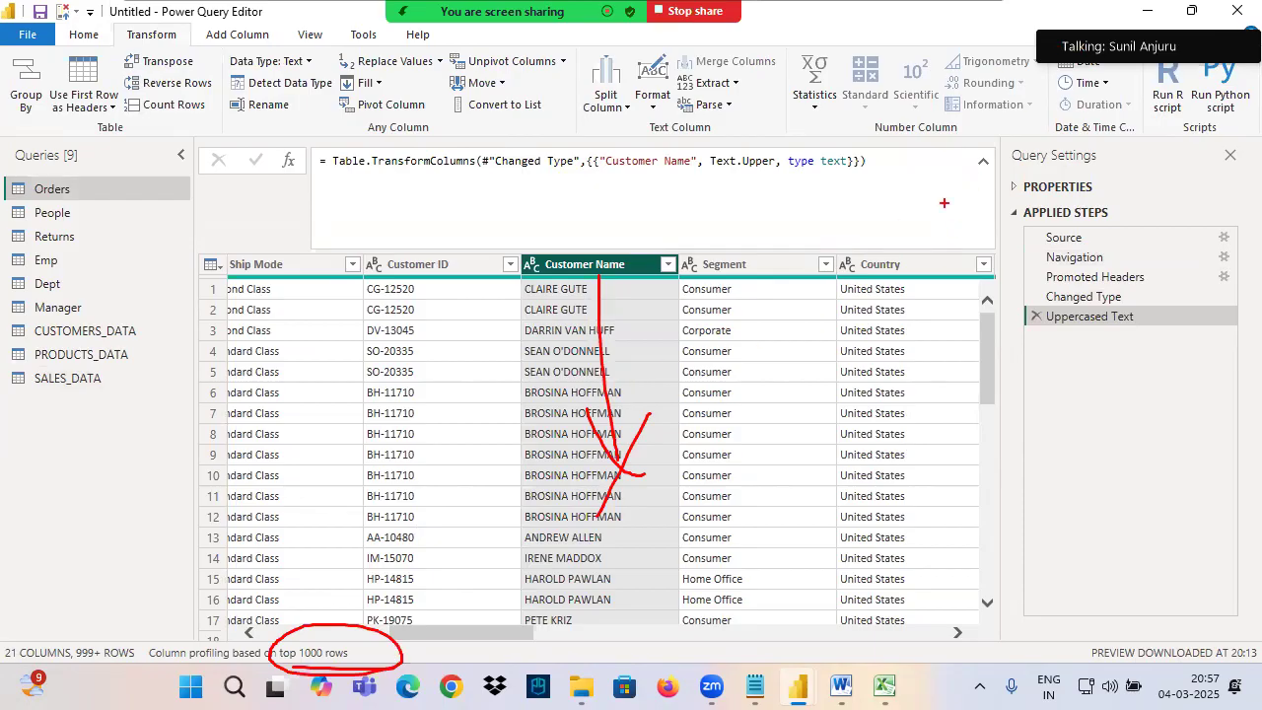
left_click_drag(479, 398, 950, 299)
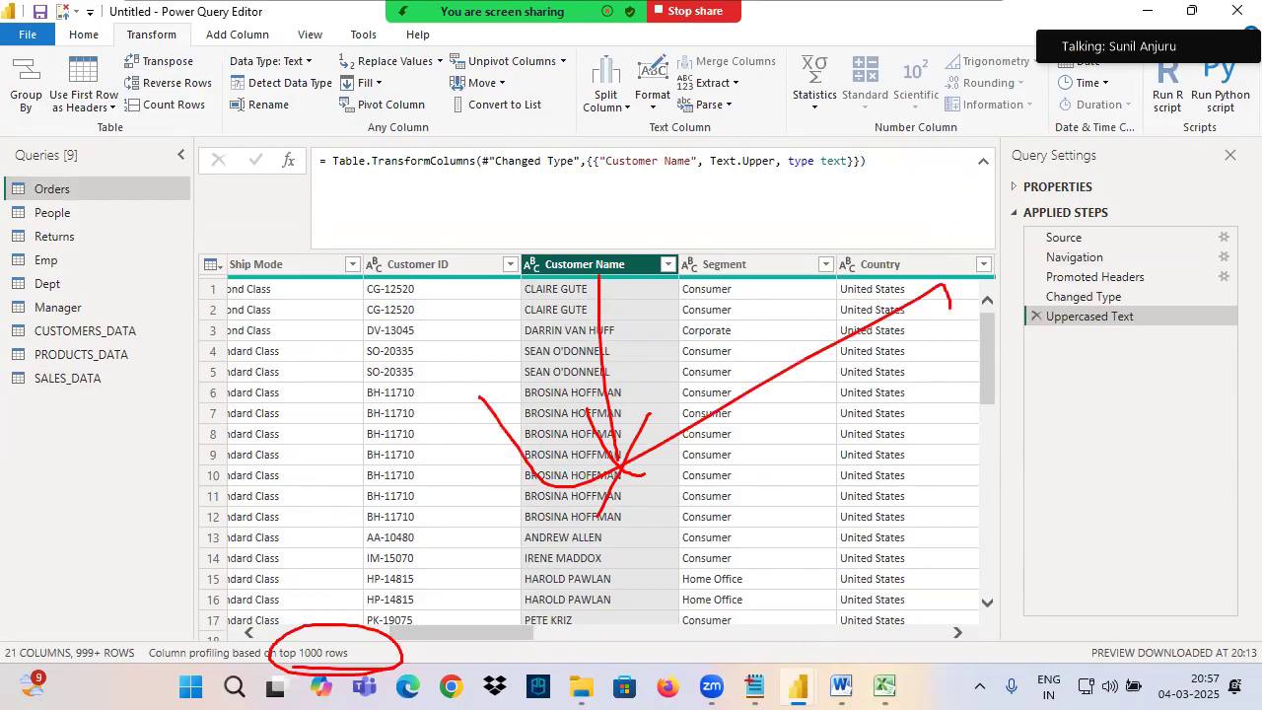
Switch to the notes and highlight the sentence about initially transforming the data on 1000 Rows.
left_click(754, 686)
left_click_drag(139, 270, 652, 264)
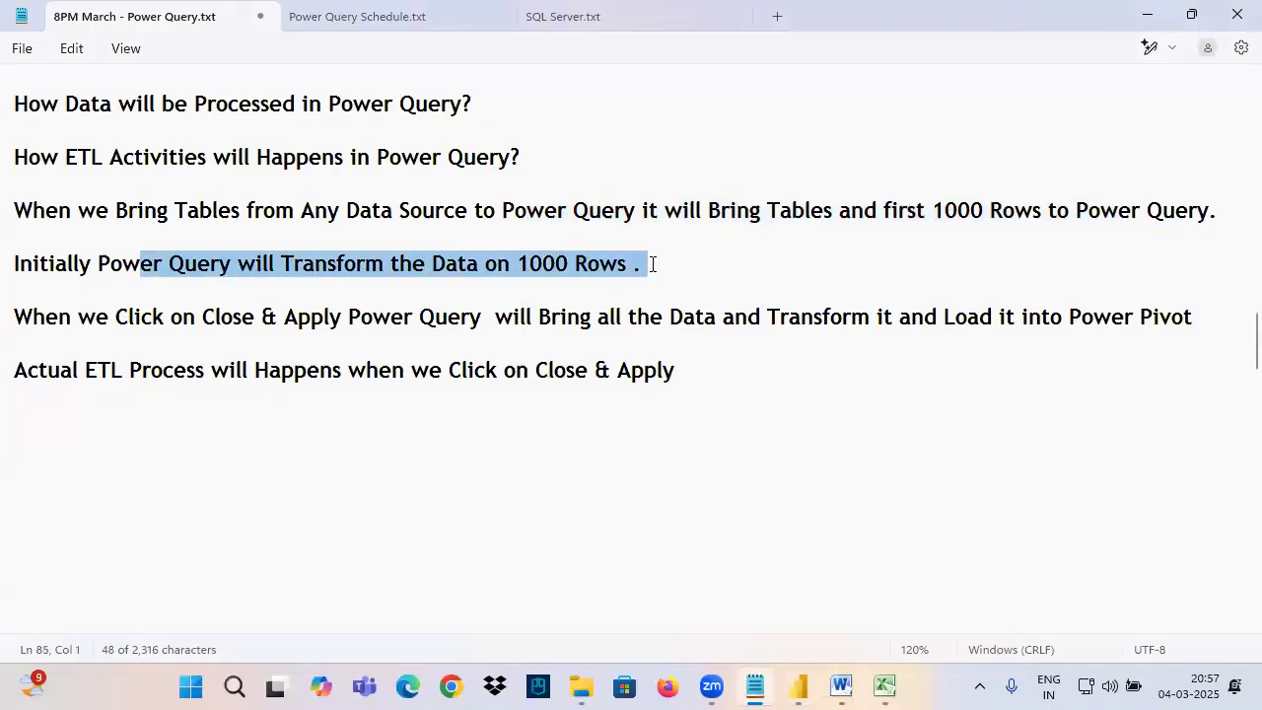
mouse_move(798, 686)
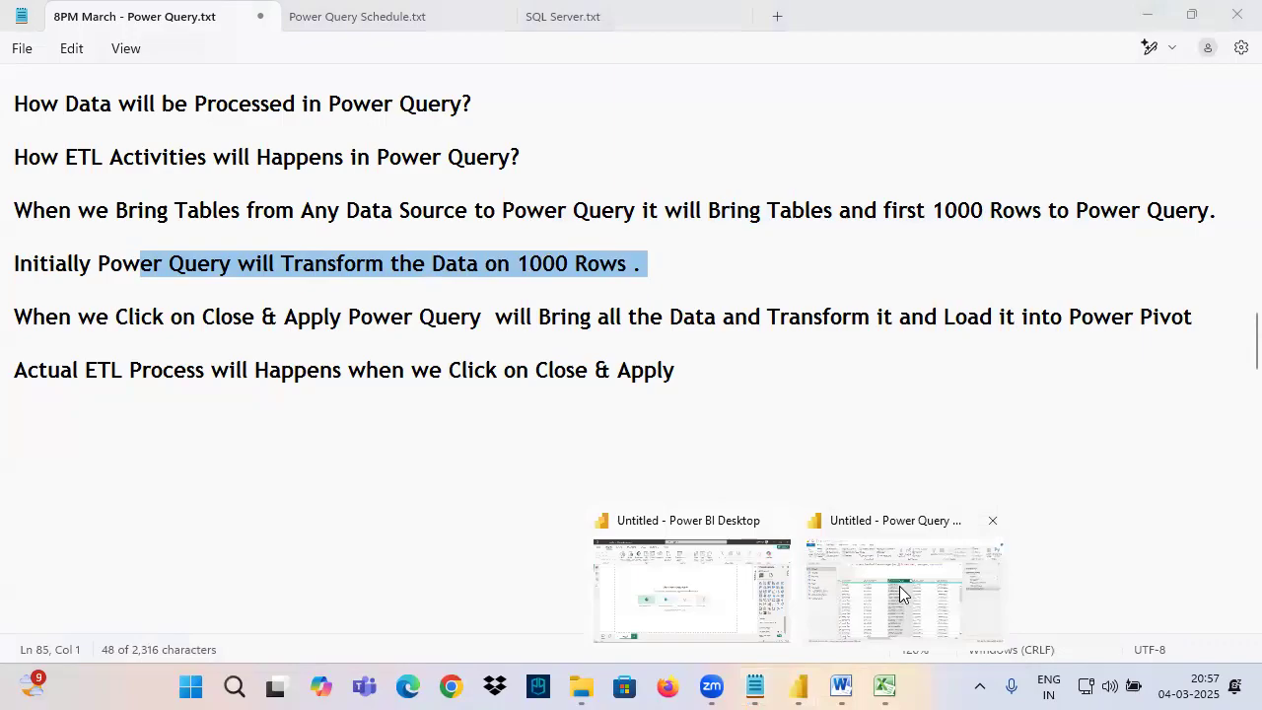
Switch to the Power Query Editor, circle the data preview of the Orders query, and clear the drawing.
left_click(902, 594)
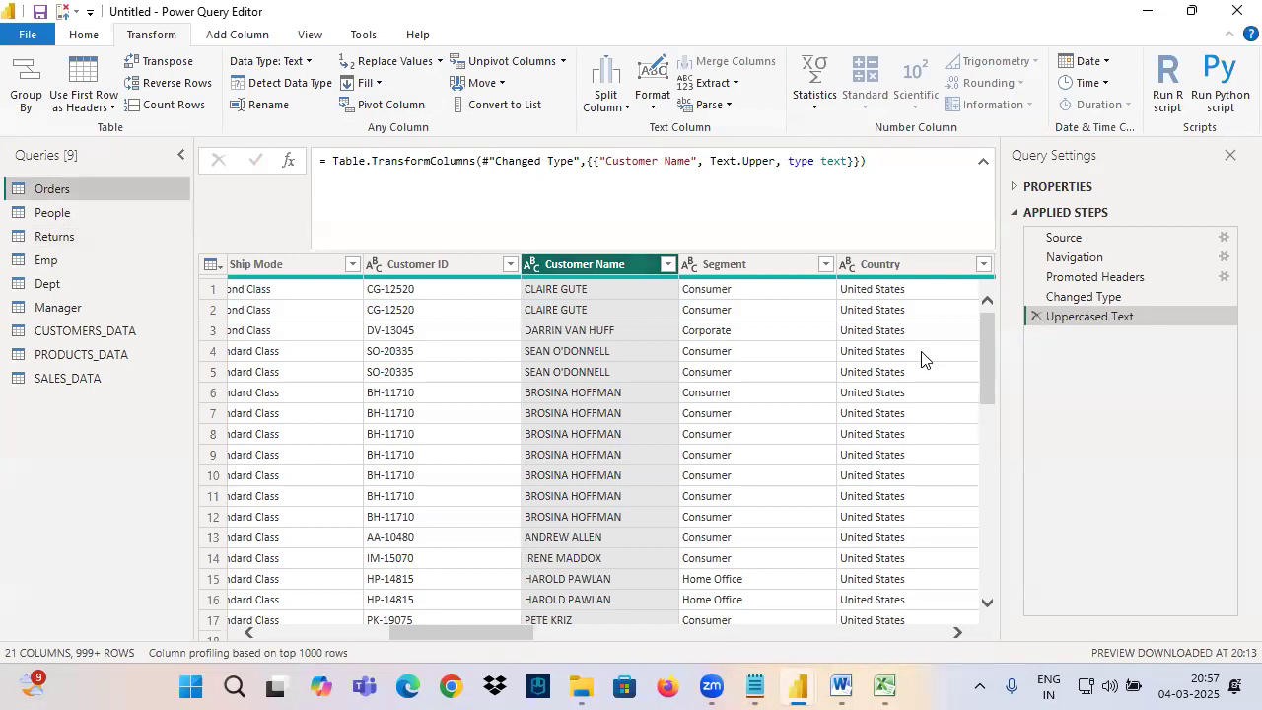
key("ctrl+2")
mouse_move(882, 261)
left_mouse_down()
mouse_move(782, 538)
mouse_move(503, 302)
left_mouse_up()
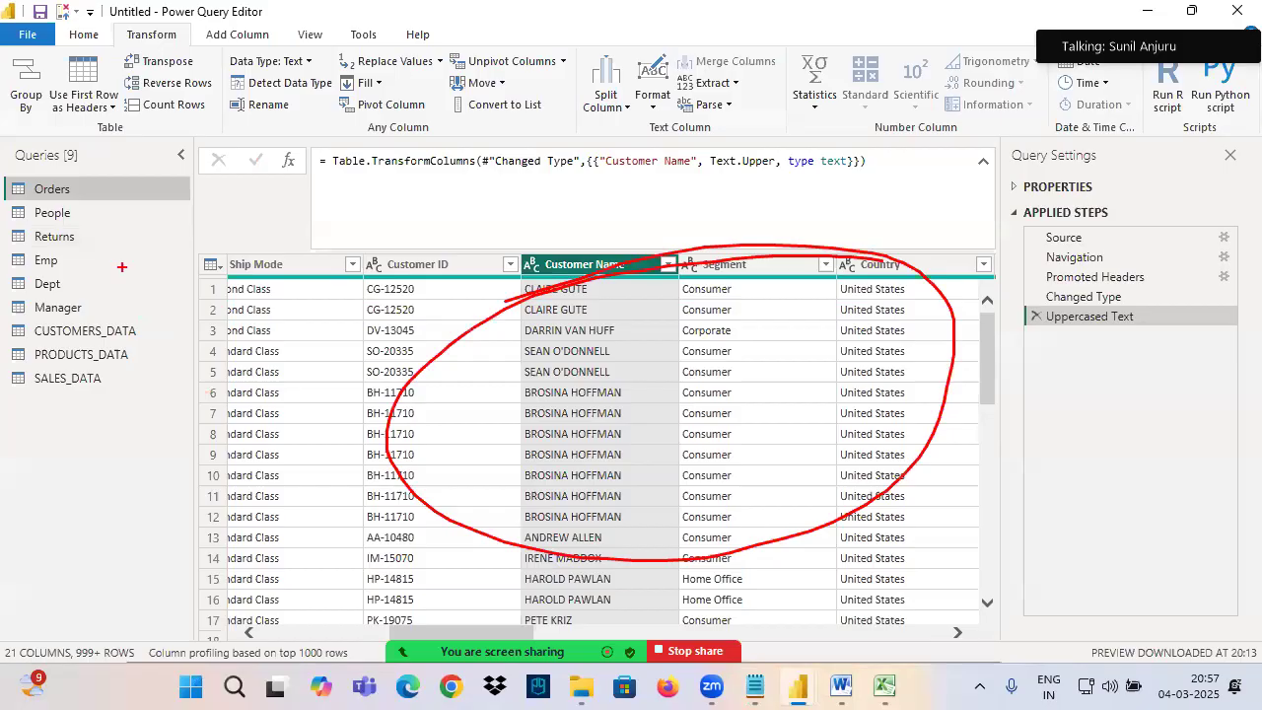
key("Escape")
Box the Orders query, underline the Uppercased Text step twice, and write an underlined 1000 over the data preview.
left_click(84, 35)
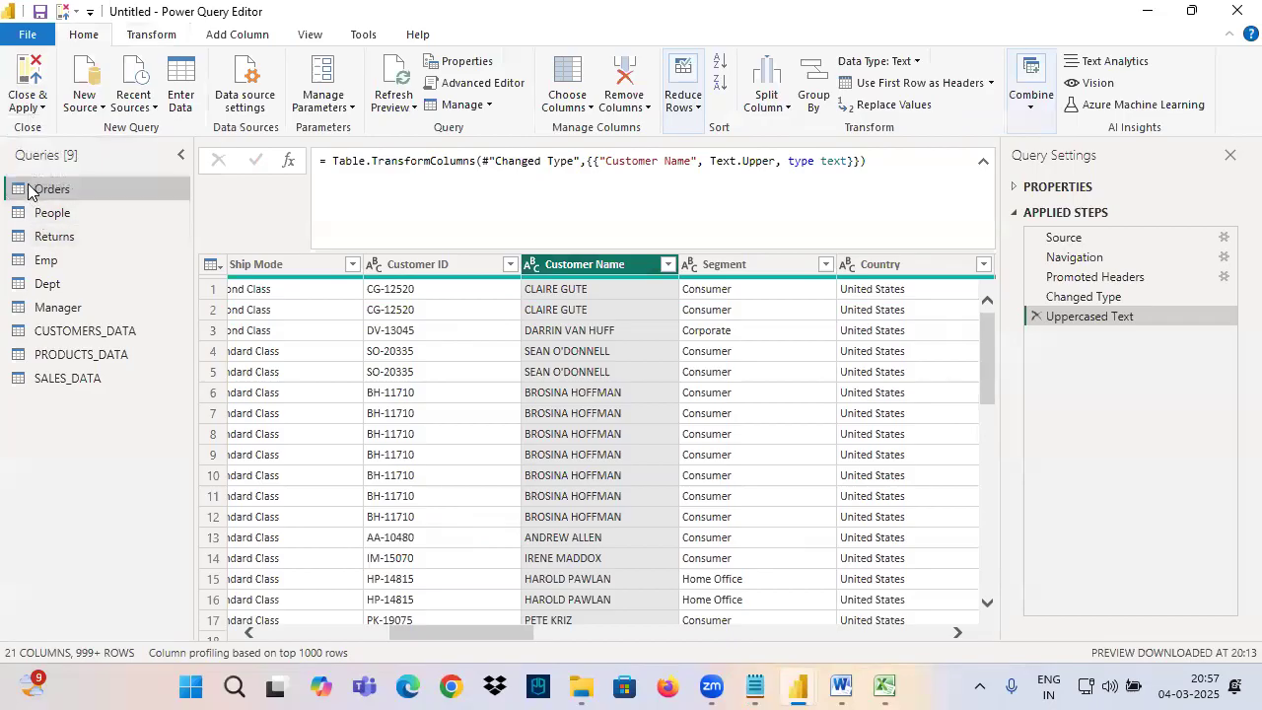
key("ctrl+2")
left_click_drag(3, 178, 121, 196)
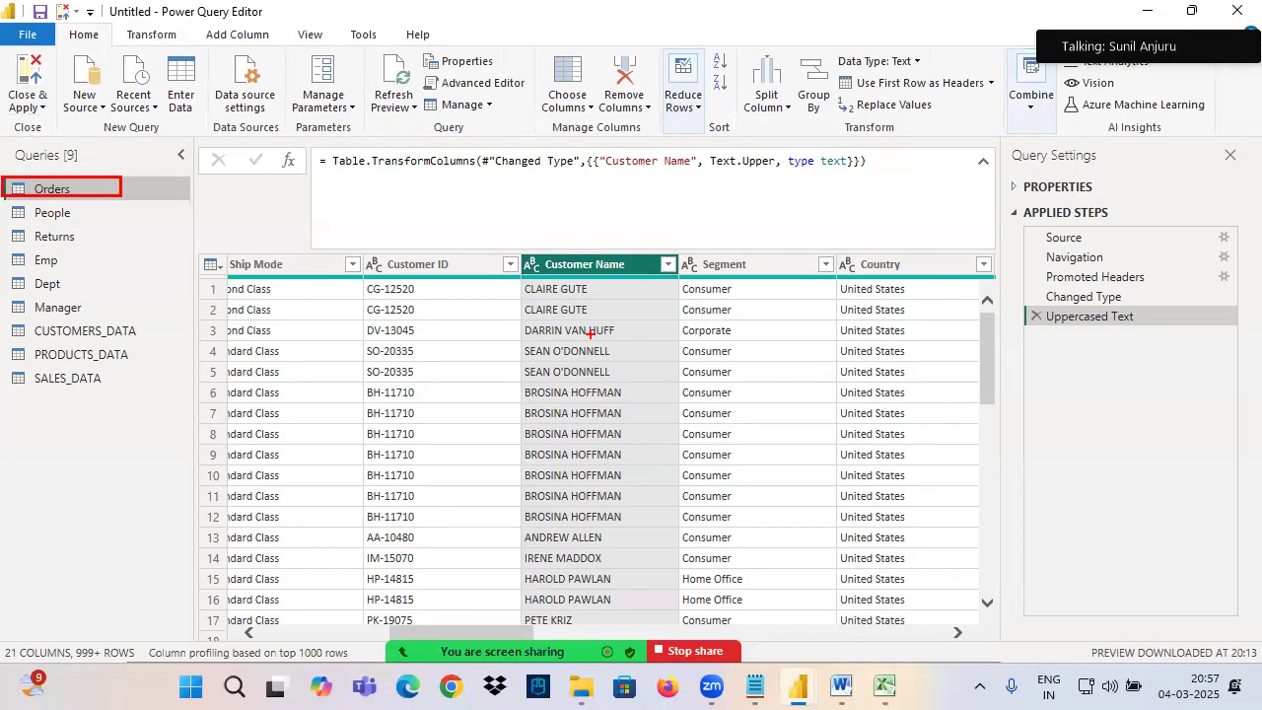
mouse_move(1037, 333)
left_mouse_down()
mouse_move(1137, 322)
mouse_move(1176, 335)
left_mouse_up()
left_click_drag(607, 351, 606, 408)
left_click_drag(628, 356, 662, 380)
left_click_drag(689, 357, 678, 371)
left_click_drag(639, 422, 838, 363)
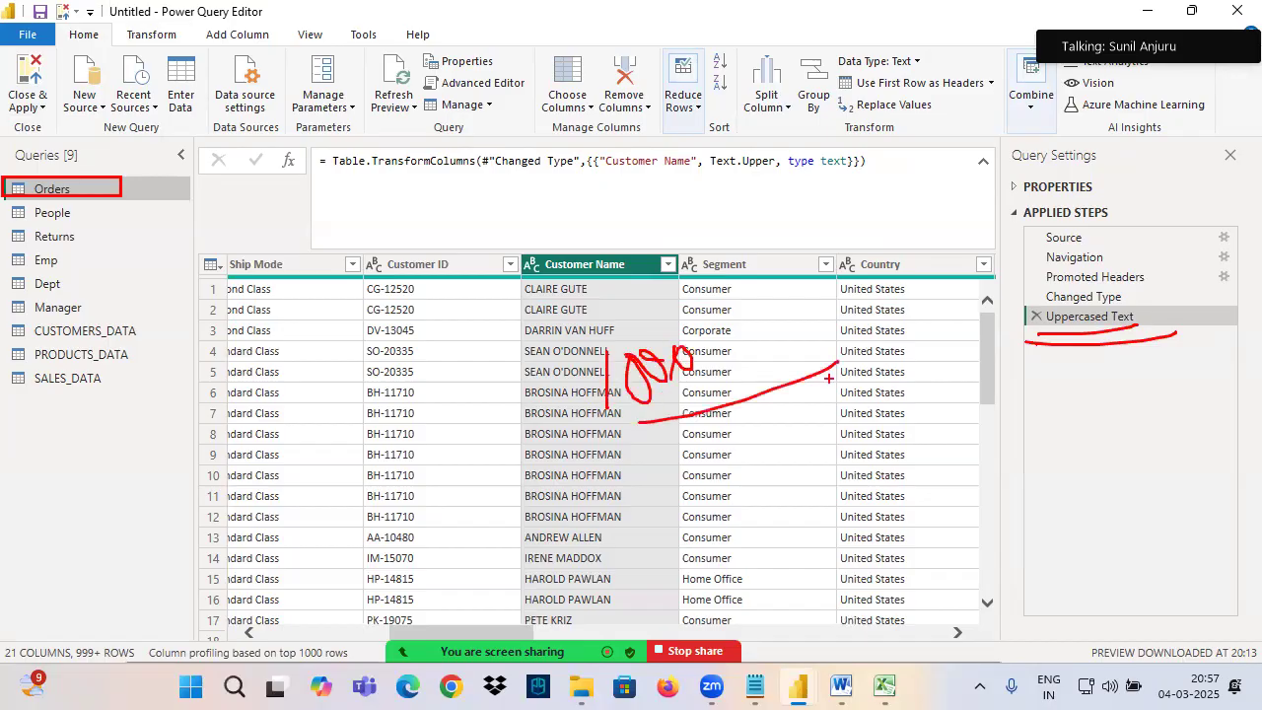
Circle the Orders data preview and the Close & Apply command, and clear the annotations.
mouse_move(876, 268)
left_mouse_down()
mouse_move(321, 351)
mouse_move(887, 264)
mouse_move(597, 264)
left_mouse_up()
mouse_move(3, 120)
left_mouse_down()
mouse_move(99, 94)
mouse_move(24, 124)
left_mouse_up()
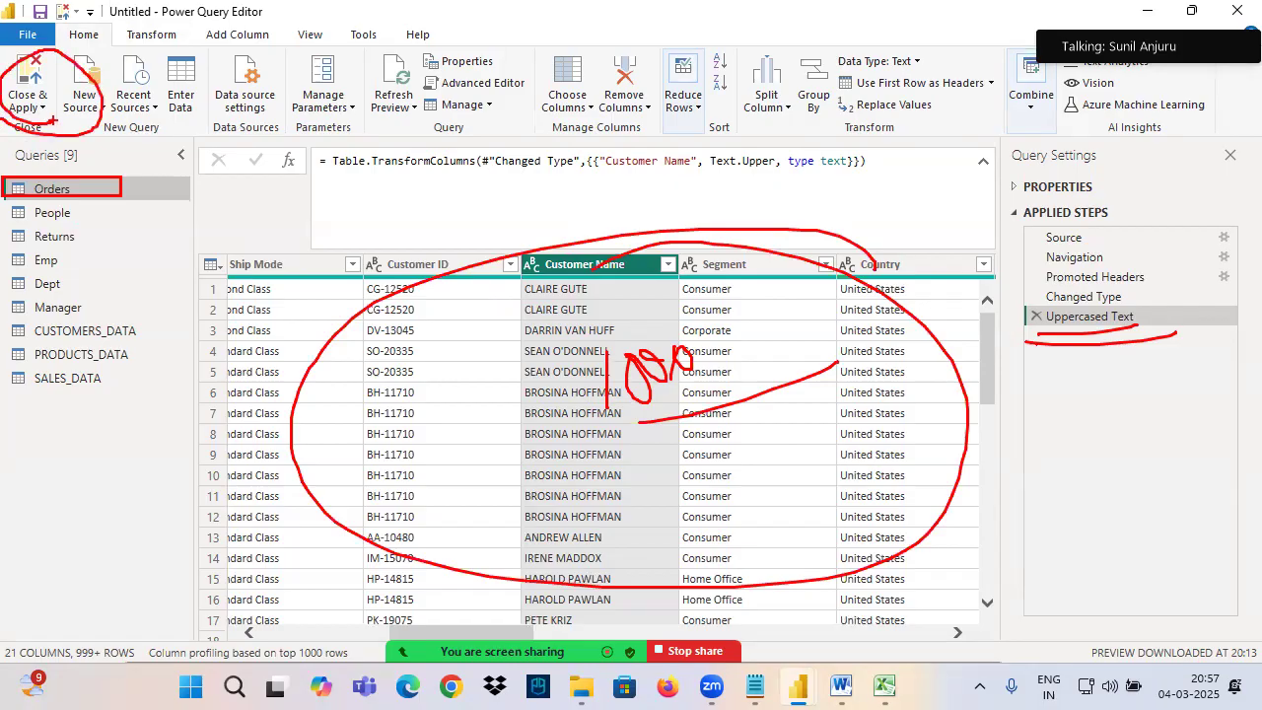
key("Escape")
Box Close & Apply and write "Excel" and "Complete Data" by hand, with an arrow pointing from Excel to the Orders query.
key("ctrl+2")
left_click_drag(9, 47, 59, 128)
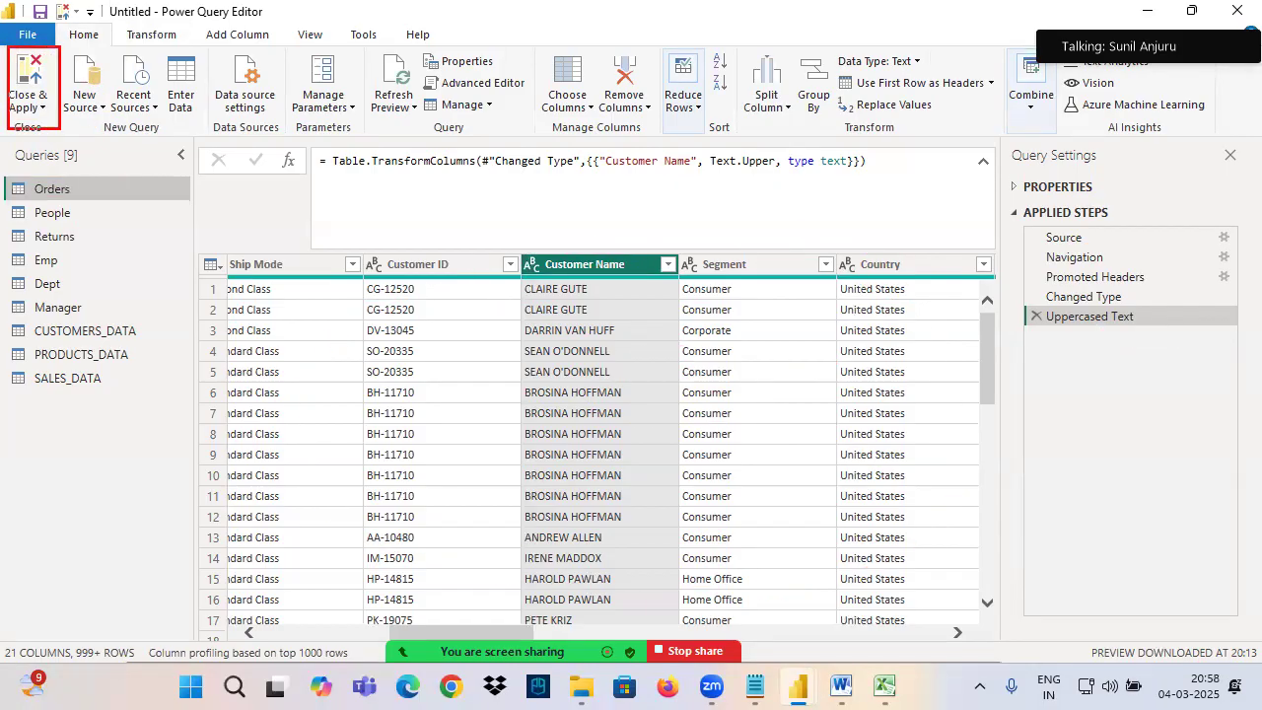
left_click_drag(146, 24, 287, 13)
mouse_move(94, 38)
left_mouse_down()
mouse_move(111, 69)
mouse_move(130, 51)
mouse_move(169, 83)
left_mouse_up()
mouse_move(82, 85)
left_mouse_down()
mouse_move(209, 71)
mouse_move(183, 98)
left_mouse_up()
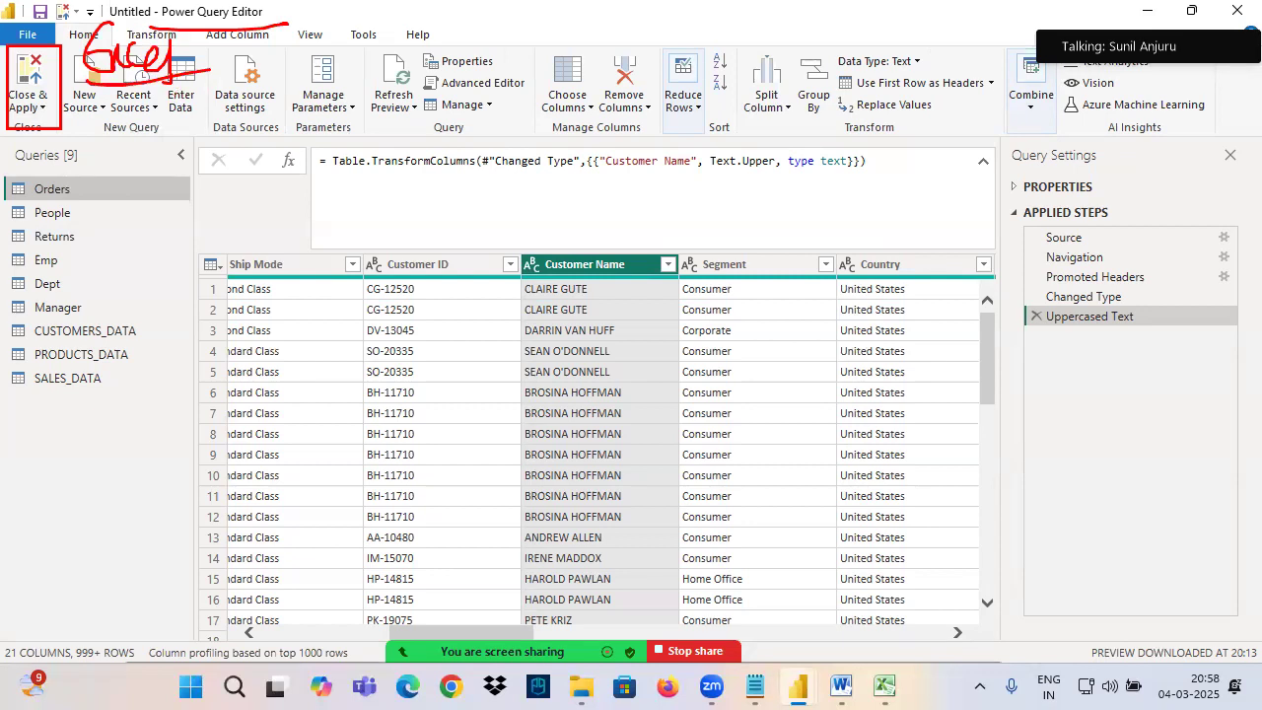
mouse_move(148, 85)
left_mouse_down()
mouse_move(79, 176)
mouse_move(215, 173)
mouse_move(286, 102)
mouse_move(315, 148)
mouse_move(416, 82)
left_mouse_up()
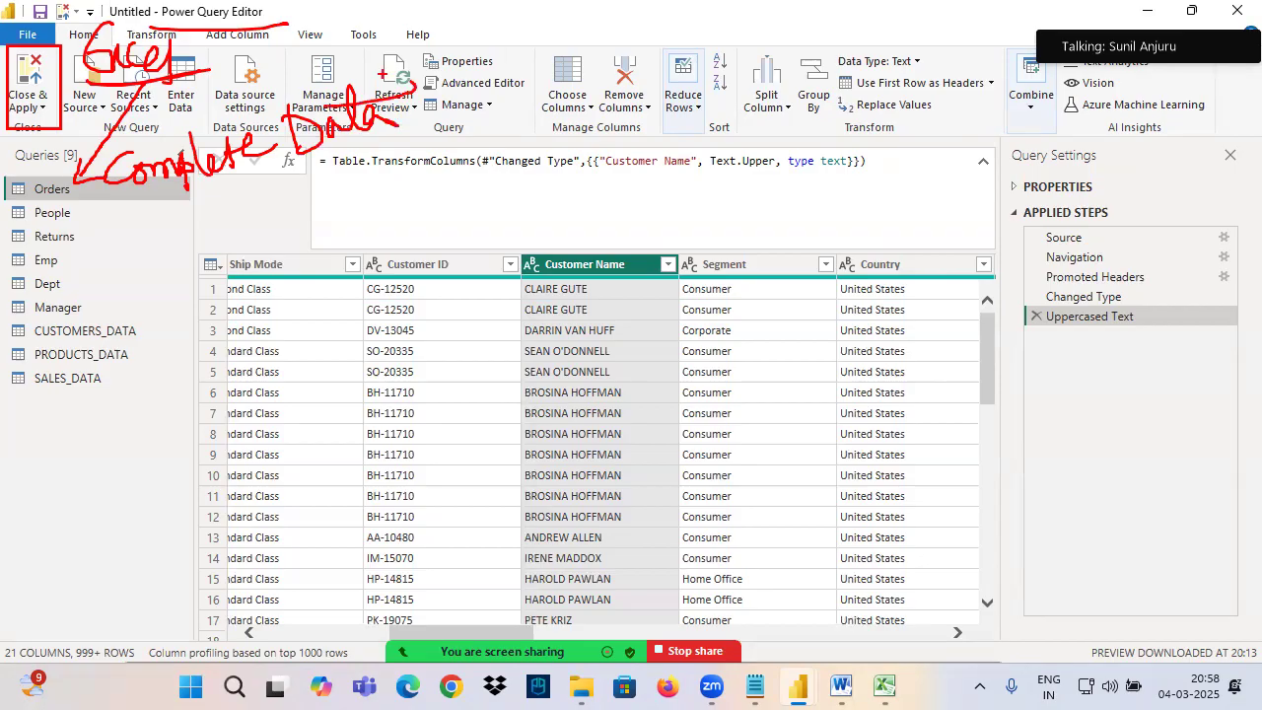
mouse_move(106, 89)
left_mouse_down()
mouse_move(105, 38)
mouse_move(168, 87)
mouse_move(91, 185)
mouse_move(261, 172)
mouse_move(385, 132)
left_mouse_up()
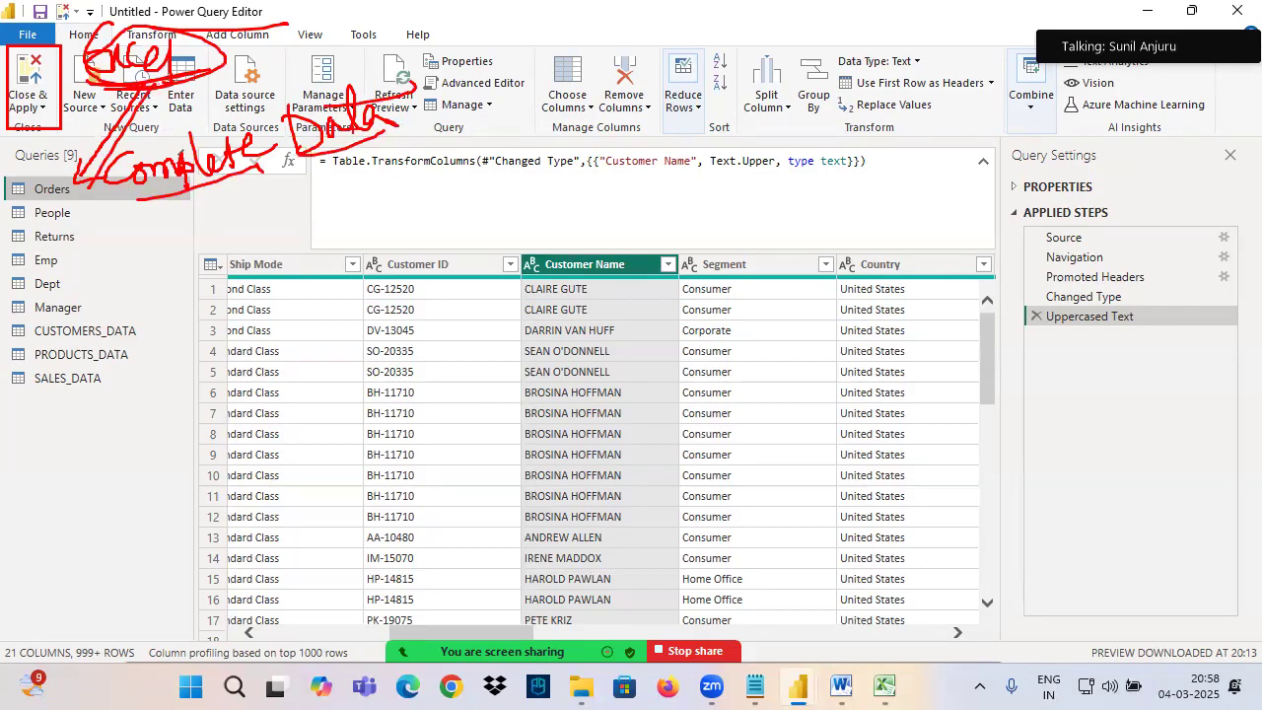
Draw an arrow from Complete Data to the applied steps and another down to an underlined handwritten "Power Pivot".
mouse_move(368, 95)
left_mouse_down()
mouse_move(729, 24)
mouse_move(1045, 244)
left_mouse_up()
left_click_drag(1070, 181, 1062, 426)
left_click_drag(1037, 367, 1063, 426)
mouse_move(1114, 349)
left_mouse_down()
mouse_move(1062, 426)
mouse_move(1047, 514)
left_mouse_up()
left_click_drag(1043, 460, 1075, 451)
mouse_move(1031, 487)
left_mouse_down()
mouse_move(1065, 473)
mouse_move(1080, 485)
left_mouse_up()
mouse_move(1088, 459)
left_mouse_down()
mouse_move(1102, 477)
mouse_move(1150, 461)
left_mouse_up()
mouse_move(1143, 422)
left_mouse_down()
mouse_move(1173, 468)
mouse_move(1185, 444)
left_mouse_up()
mouse_move(1193, 426)
left_mouse_down()
mouse_move(1194, 437)
mouse_move(1237, 377)
mouse_move(1255, 379)
left_mouse_up()
left_click_drag(1078, 564, 1229, 469)
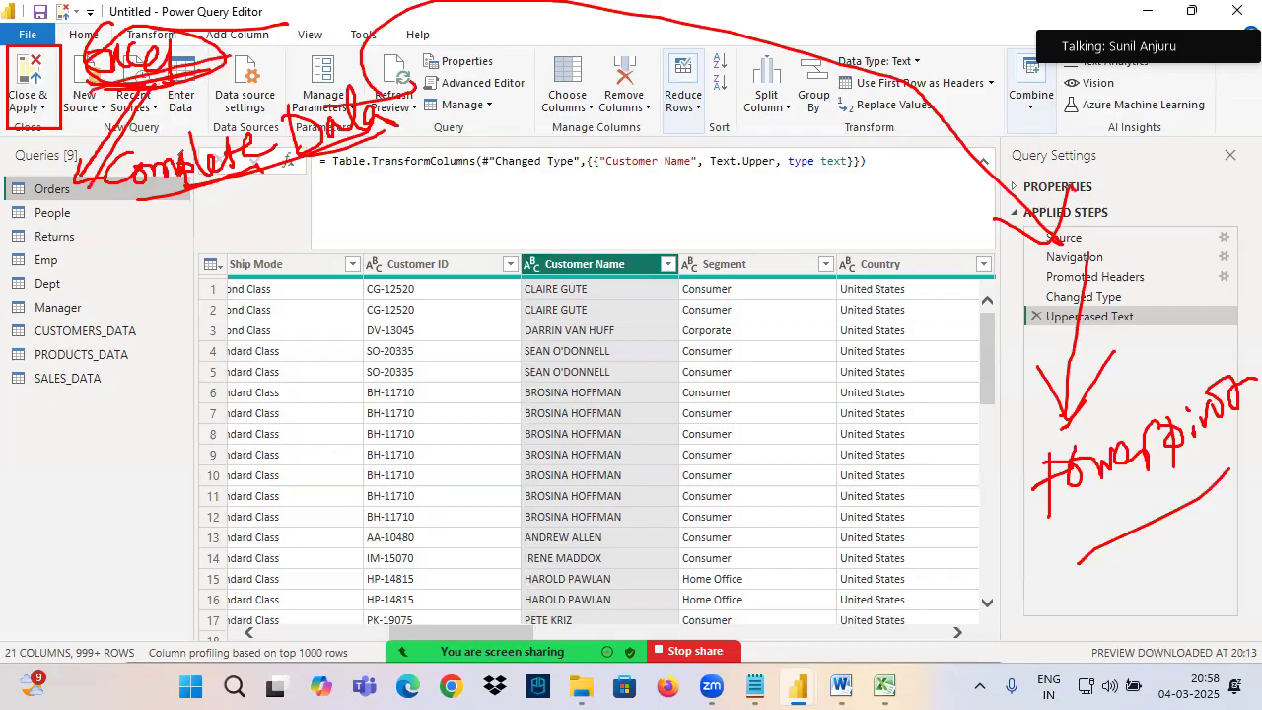
Underline Orders, circle Close & Apply, Complete Data and Power Pivot in the drawing, and clear the annotations.
left_click_drag(48, 208, 91, 207)
left_click_drag(62, 108, 45, 14)
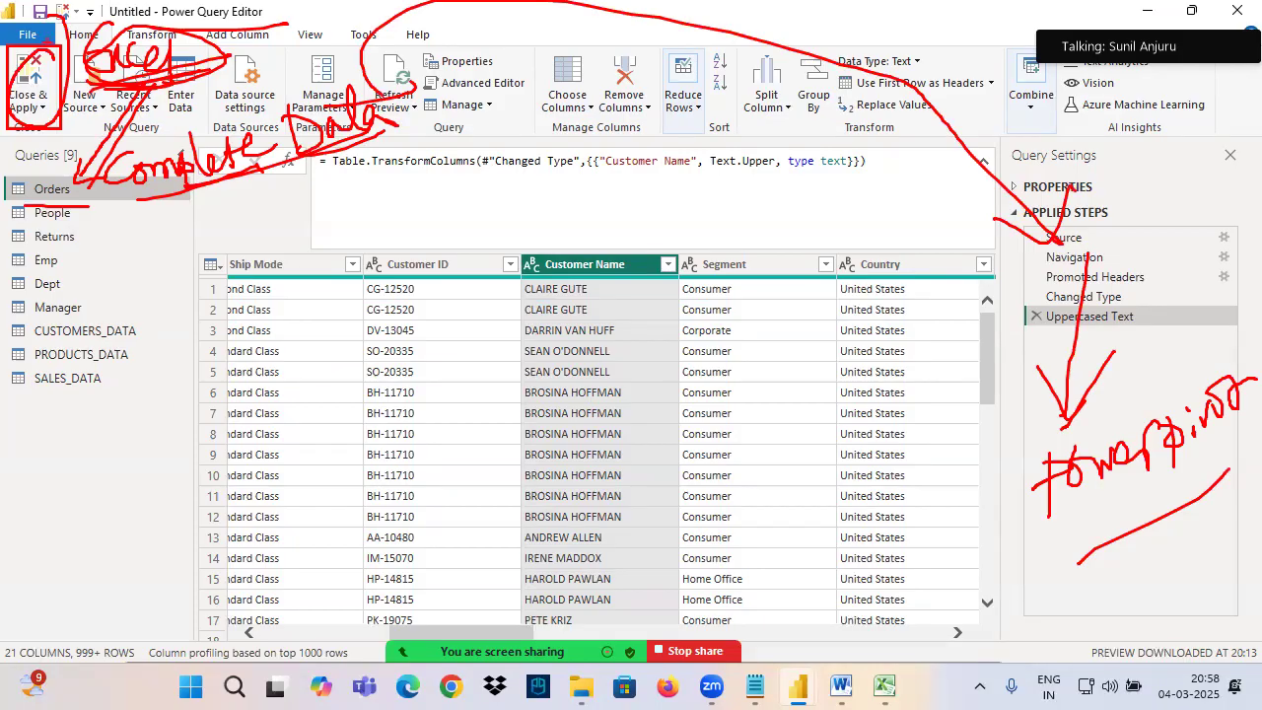
left_click_drag(152, 92, 97, 179)
mouse_move(239, 104)
left_mouse_down()
mouse_move(135, 147)
mouse_move(398, 153)
mouse_move(158, 107)
left_mouse_up()
left_click_drag(1072, 153, 1073, 246)
mouse_move(1041, 205)
left_mouse_down()
mouse_move(1050, 216)
mouse_move(1094, 195)
left_mouse_up()
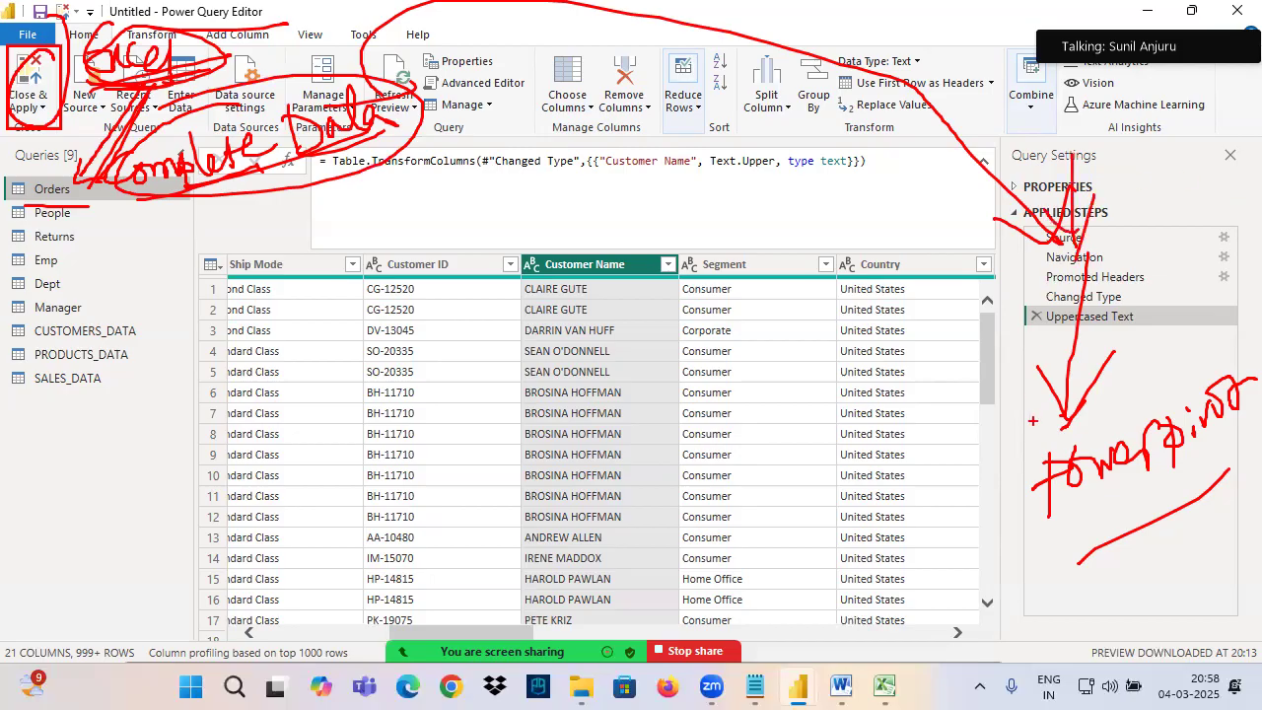
mouse_move(1222, 361)
left_mouse_down()
mouse_move(1248, 511)
mouse_move(1006, 408)
left_mouse_up()
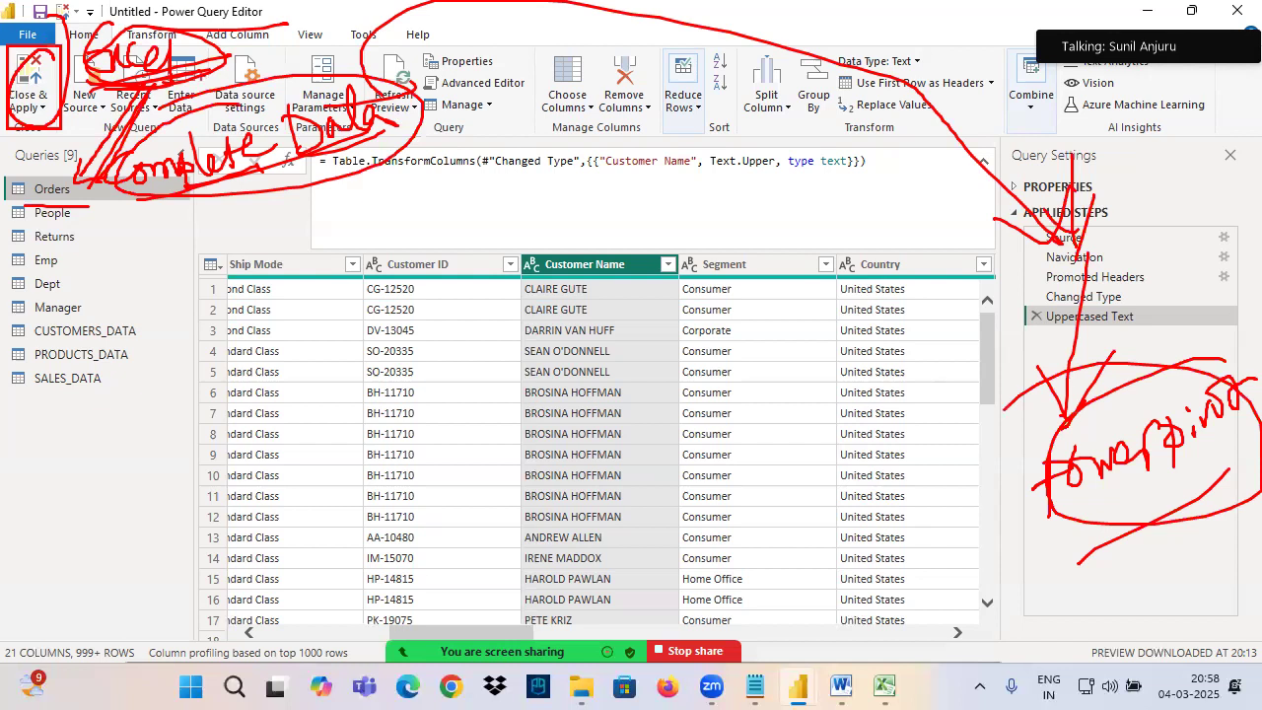
key("Escape")
Draw arrows from New Source to a handwritten "Comp" and down into the data, and underline the Uppercased Text step.
mouse_move(89, 71)
left_mouse_down()
mouse_move(74, 179)
mouse_move(225, 178)
mouse_move(197, 218)
mouse_move(233, 208)
left_mouse_up()
left_click_drag(293, 137, 295, 203)
left_click_drag(341, 164, 338, 165)
mouse_move(363, 195)
left_mouse_down()
mouse_move(388, 170)
mouse_move(435, 207)
mouse_move(451, 174)
left_mouse_up()
left_click_drag(357, 258, 600, 211)
left_click_drag(576, 229, 590, 370)
left_click_drag(556, 313, 623, 368)
left_click_drag(645, 293, 554, 418)
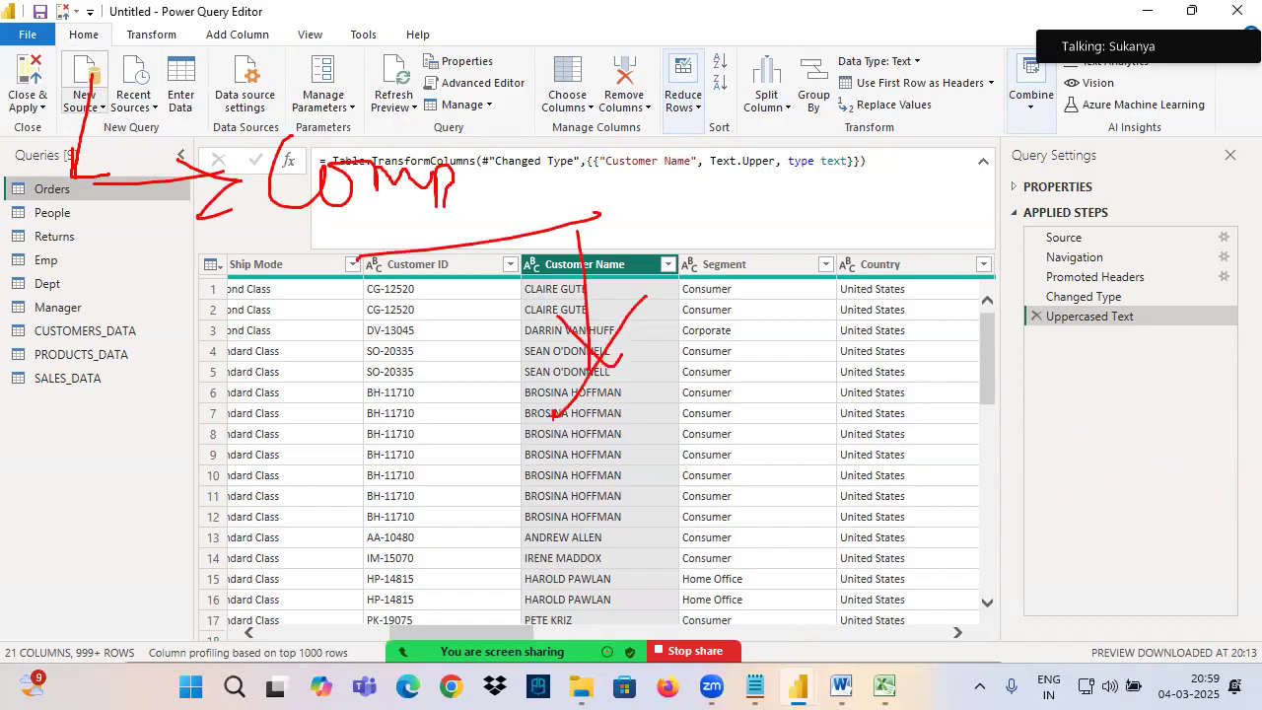
left_click_drag(1043, 351, 1259, 297)
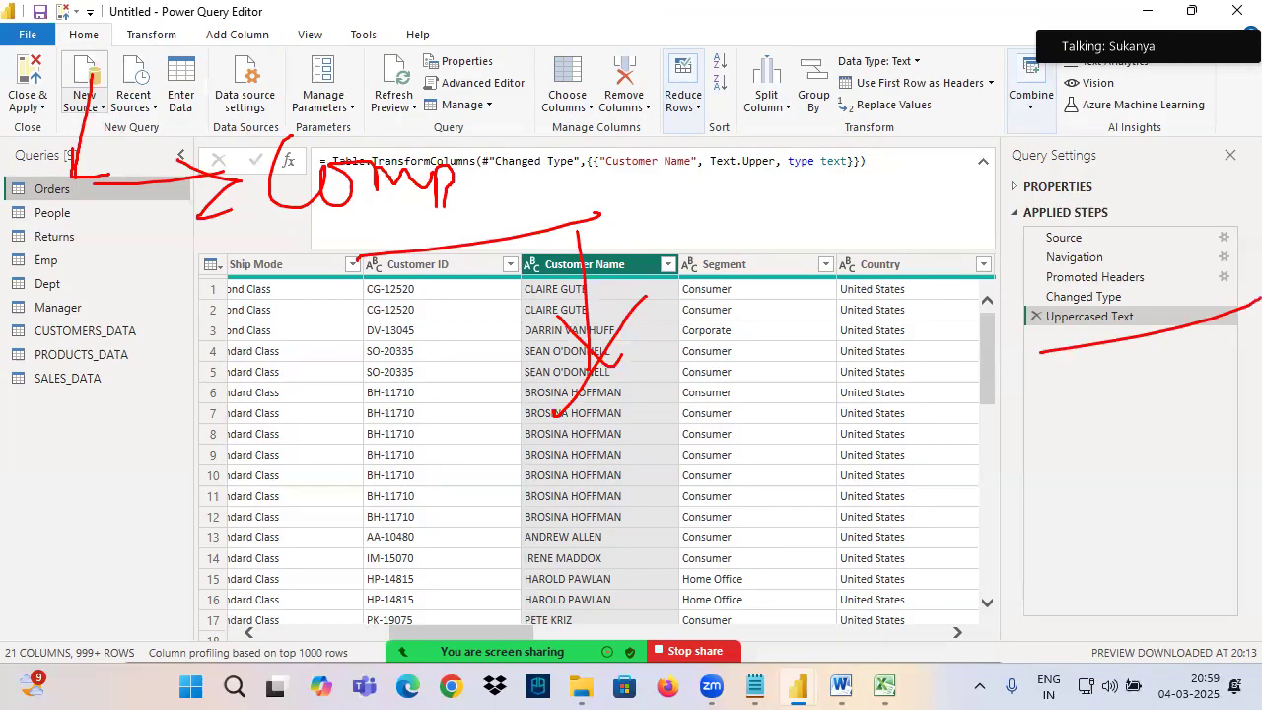
mouse_move(65, 61)
left_mouse_down()
mouse_move(8, 118)
mouse_move(45, 55)
left_mouse_up()
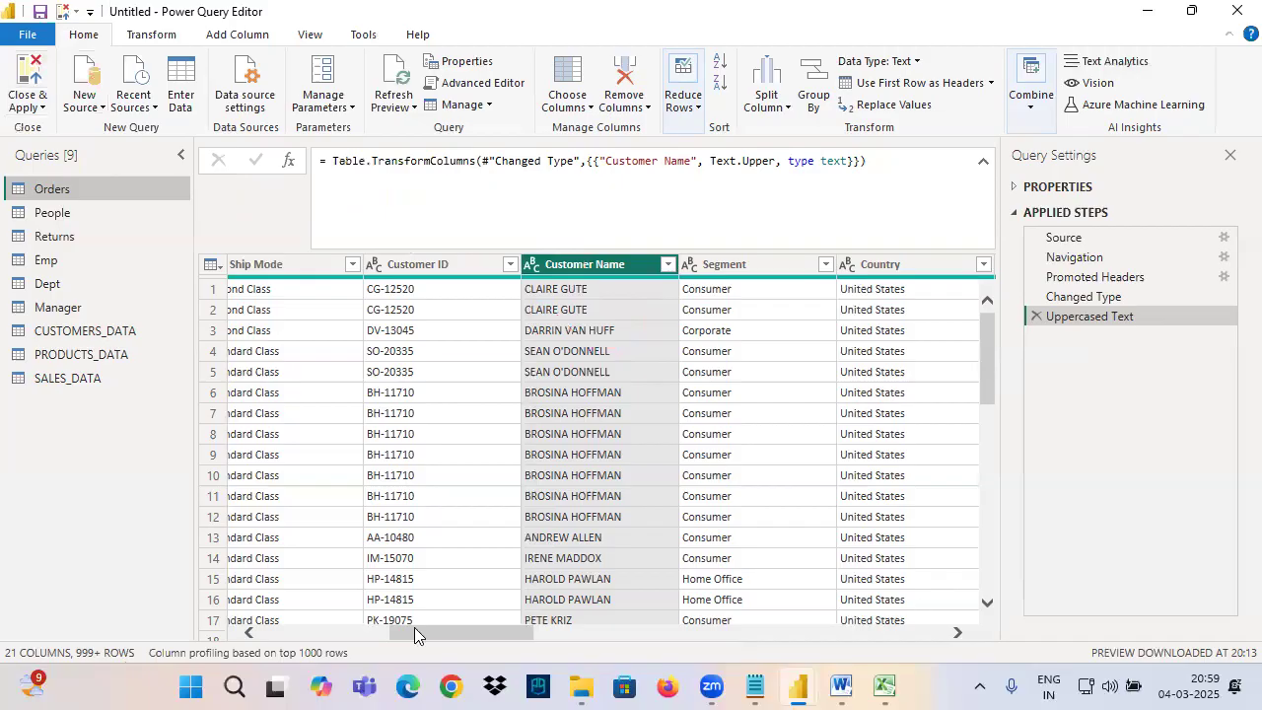
Switch to the notes and highlight the sentences about Close & Apply loading all data into Power Pivot and the actual ETL process.
left_click(755, 687)
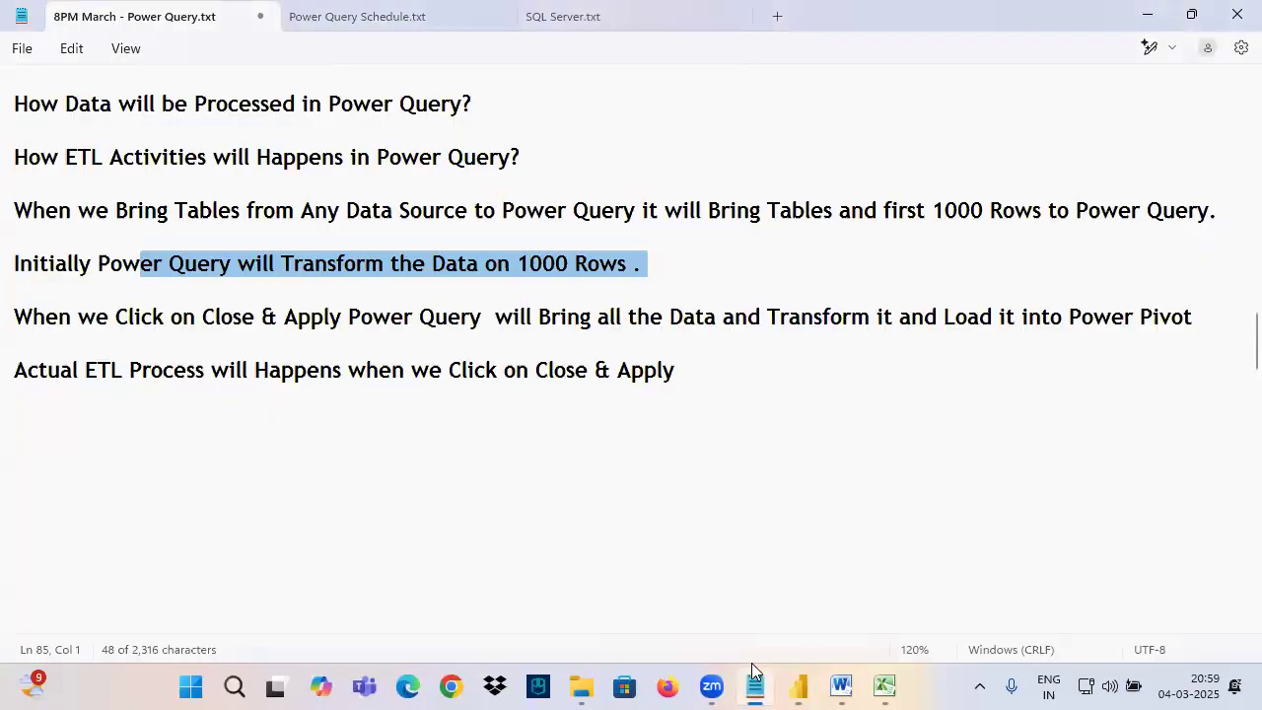
left_click_drag(56, 316, 301, 315)
left_click_drag(412, 316, 721, 328)
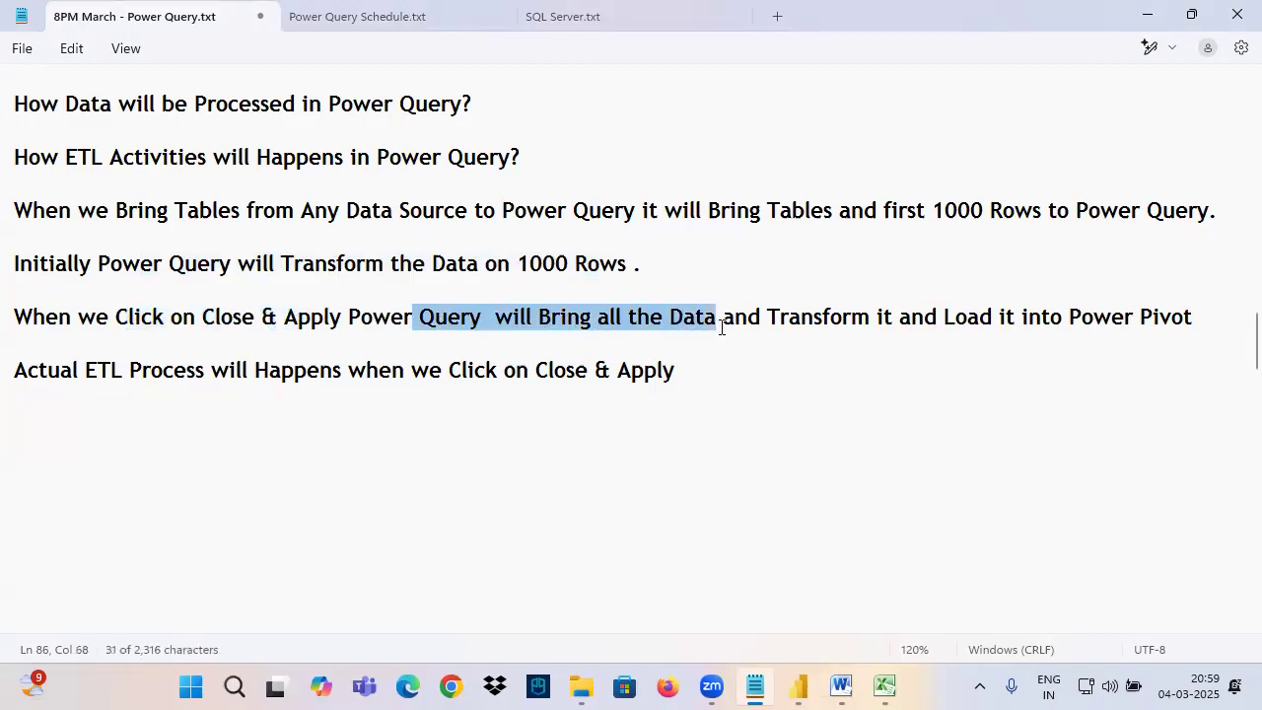
left_click_drag(943, 317, 1222, 329)
left_click_drag(40, 369, 699, 377)
Return to the Power Query Editor, box New Source, and draw arrows from it to the Orders query.
mouse_move(797, 687)
left_click(893, 571)
mouse_move(63, 51)
left_mouse_down()
mouse_move(107, 112)
mouse_move(138, 128)
mouse_move(55, 185)
mouse_move(143, 179)
left_mouse_up()
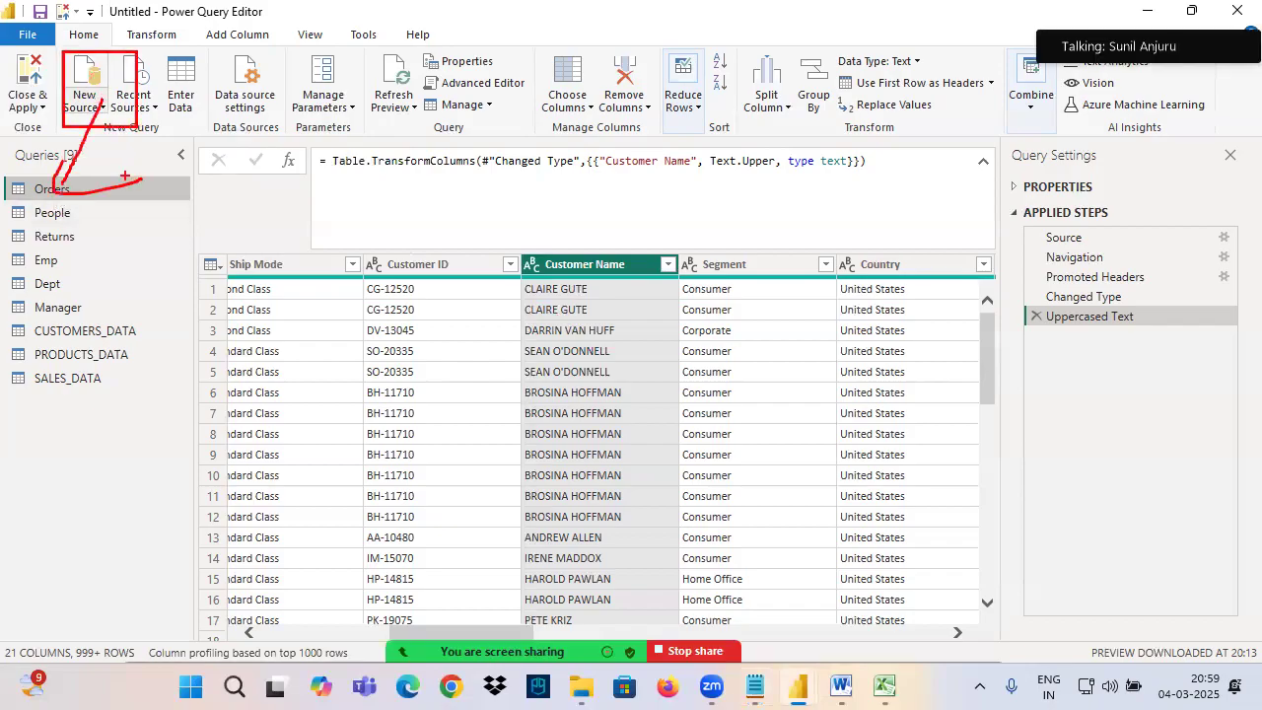
left_click_drag(104, 93, 49, 185)
left_click_drag(49, 185, 106, 155)
left_click_drag(97, 93, 52, 188)
left_click_drag(55, 186, 79, 187)
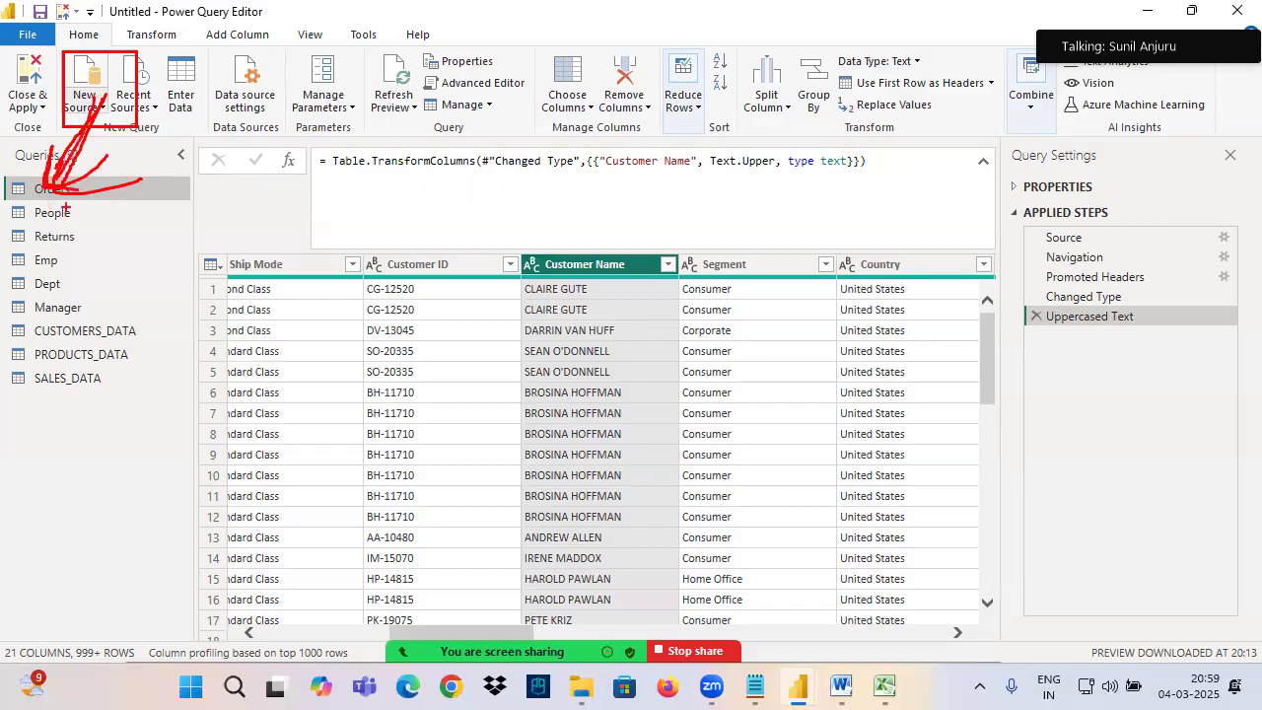
Write an underlined 1000 above the data, draw five lines below the Uppercased Text step, and clear the annotations.
left_click_drag(283, 187, 266, 239)
mouse_move(313, 199)
left_mouse_down()
mouse_move(300, 224)
mouse_move(313, 197)
left_mouse_up()
mouse_move(351, 192)
left_mouse_down()
mouse_move(351, 219)
mouse_move(384, 186)
left_mouse_up()
left_click_drag(282, 247, 479, 233)
left_click_drag(1037, 352, 1163, 348)
left_click_drag(1058, 374, 1181, 369)
left_click_drag(1075, 400, 1238, 393)
left_click_drag(1066, 433, 1242, 424)
left_click_drag(1056, 466, 1261, 456)
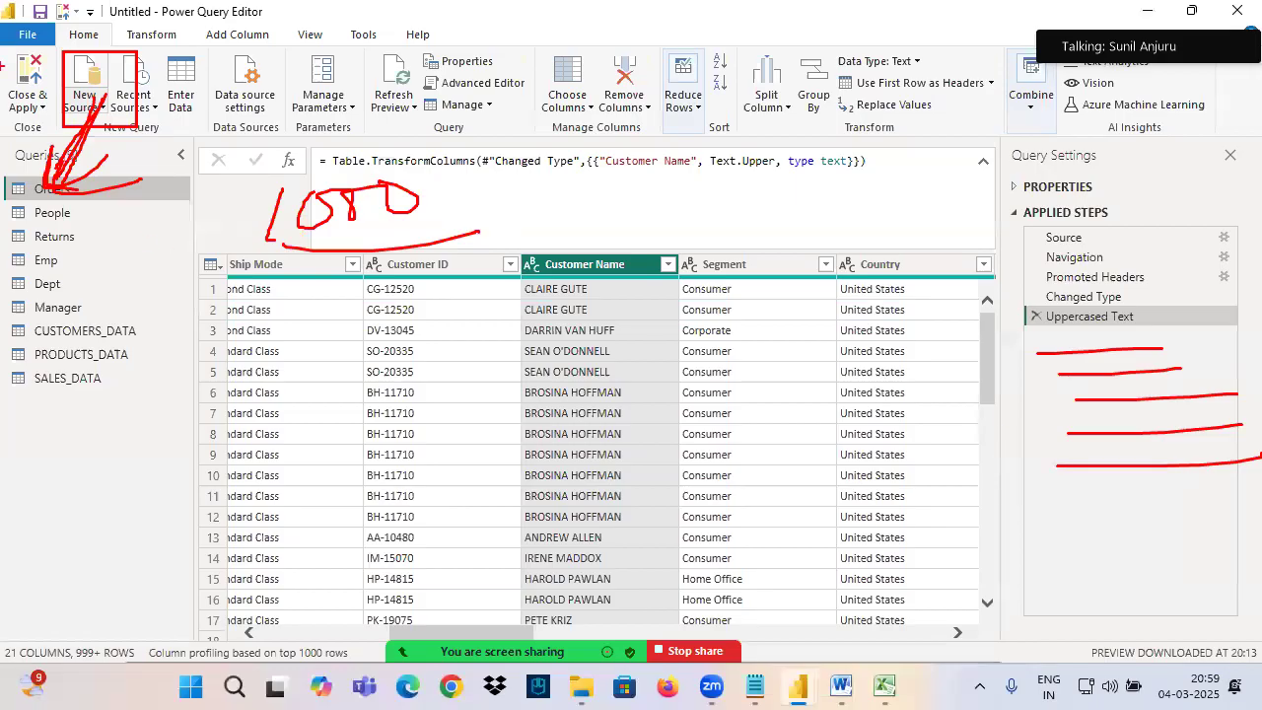
key("Escape")
Circle Close & Apply and draw an arrow from it to an underlined handwritten "10 min".
key("ctrl+2")
mouse_move(41, 61)
left_mouse_down()
mouse_move(20, 59)
mouse_move(44, 53)
mouse_move(36, 81)
left_mouse_up()
mouse_move(89, 83)
left_mouse_down()
mouse_move(209, 78)
mouse_move(194, 105)
left_mouse_up()
left_click_drag(265, 56, 266, 98)
left_click_drag(287, 69, 378, 95)
mouse_move(389, 67)
left_mouse_down()
mouse_move(395, 91)
mouse_move(414, 85)
left_mouse_up()
left_click_drag(434, 67, 424, 99)
left_click_drag(311, 130, 464, 104)
Write further example durations starting with 20 m below the 10 min note, mark Close & Apply again, and clear the annotations.
mouse_move(310, 183)
left_mouse_down()
mouse_move(317, 223)
mouse_move(376, 193)
left_mouse_up()
left_click_drag(382, 179, 496, 167)
mouse_move(385, 226)
left_mouse_down()
mouse_move(364, 277)
mouse_move(438, 259)
left_mouse_up()
left_click_drag(447, 244, 445, 240)
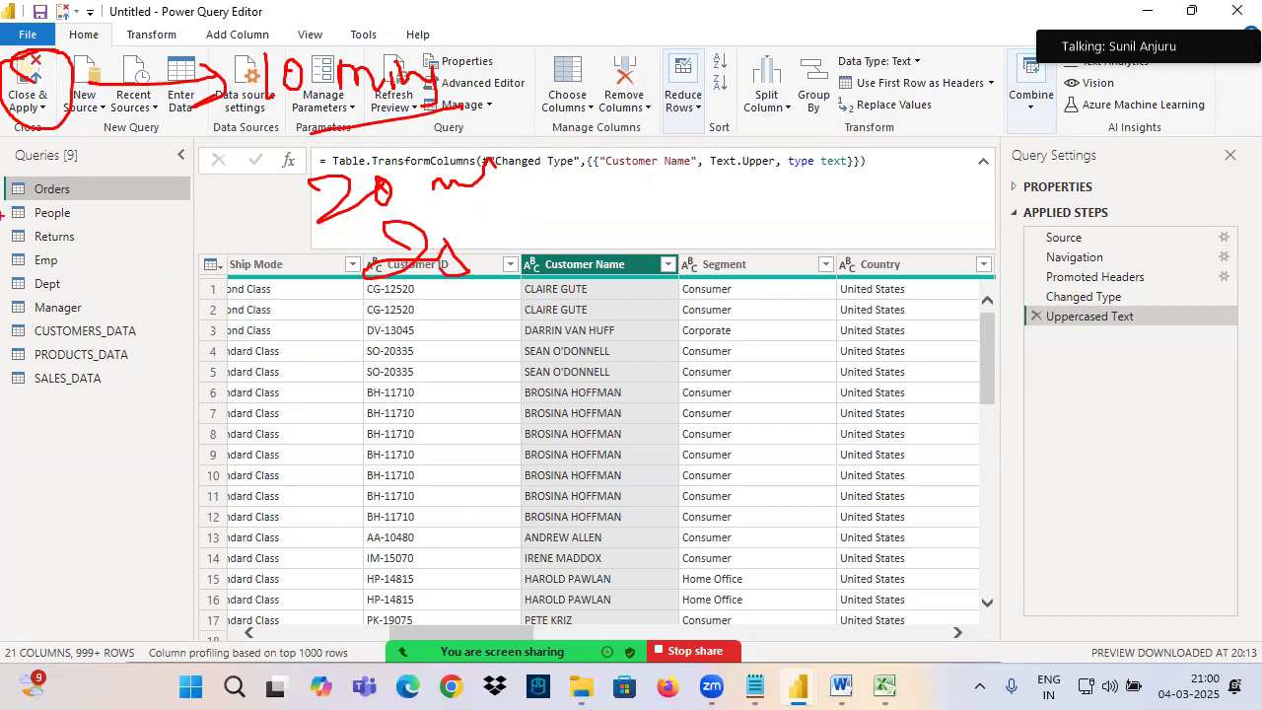
left_click_drag(2, 126, 69, 119)
key("Escape")
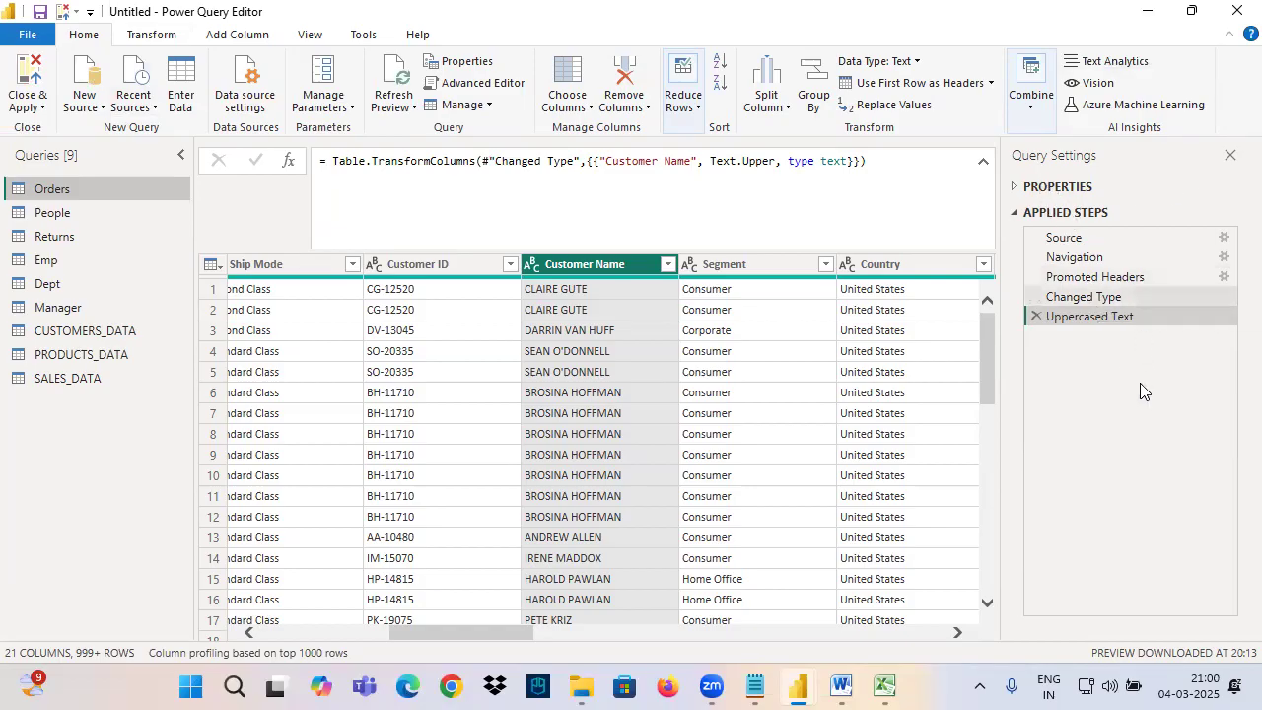
Close & Apply the query changes, and bring up the Power BI Architecture diagram in Word.
left_click(28, 81)
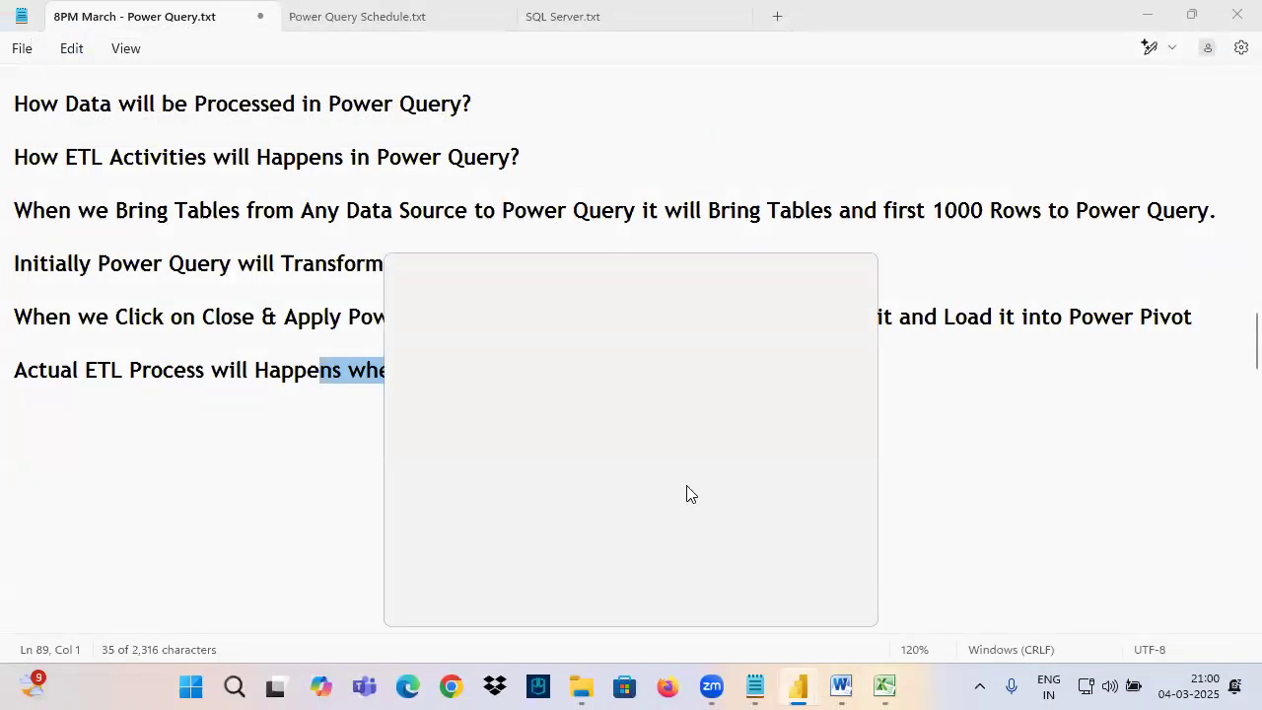
left_click(1259, 692)
mouse_move(810, 671)
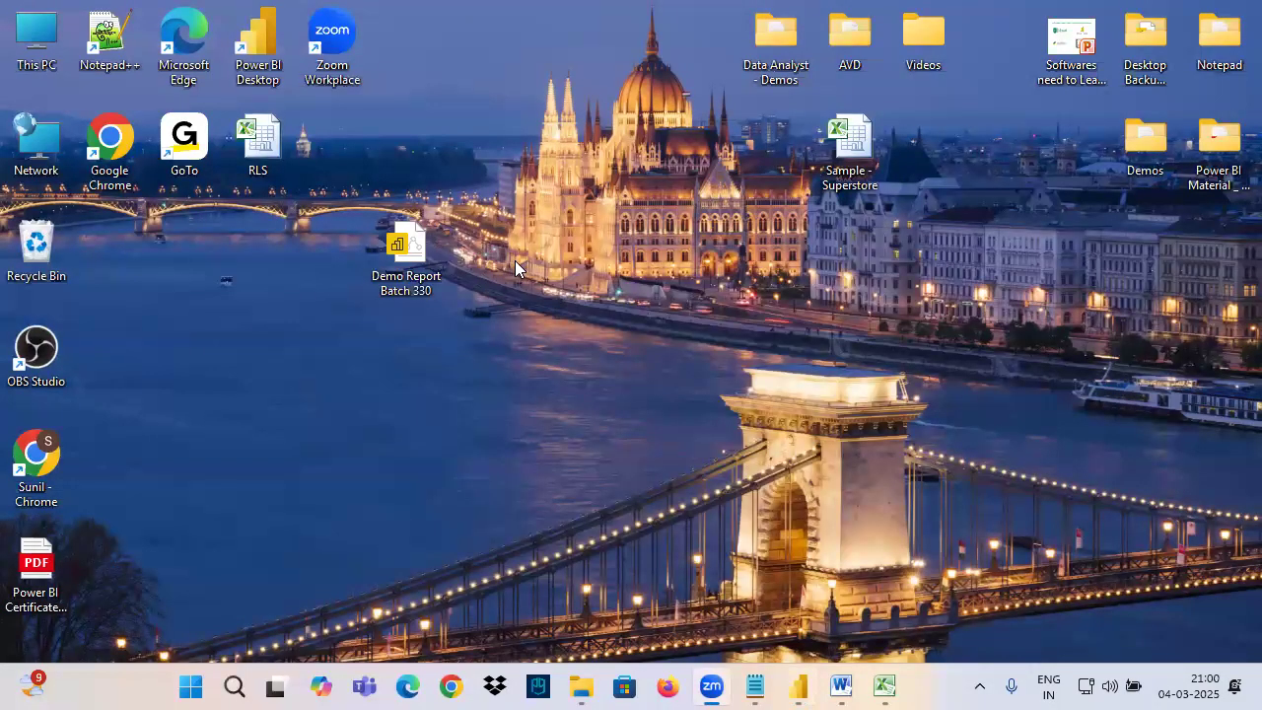
left_click(841, 687)
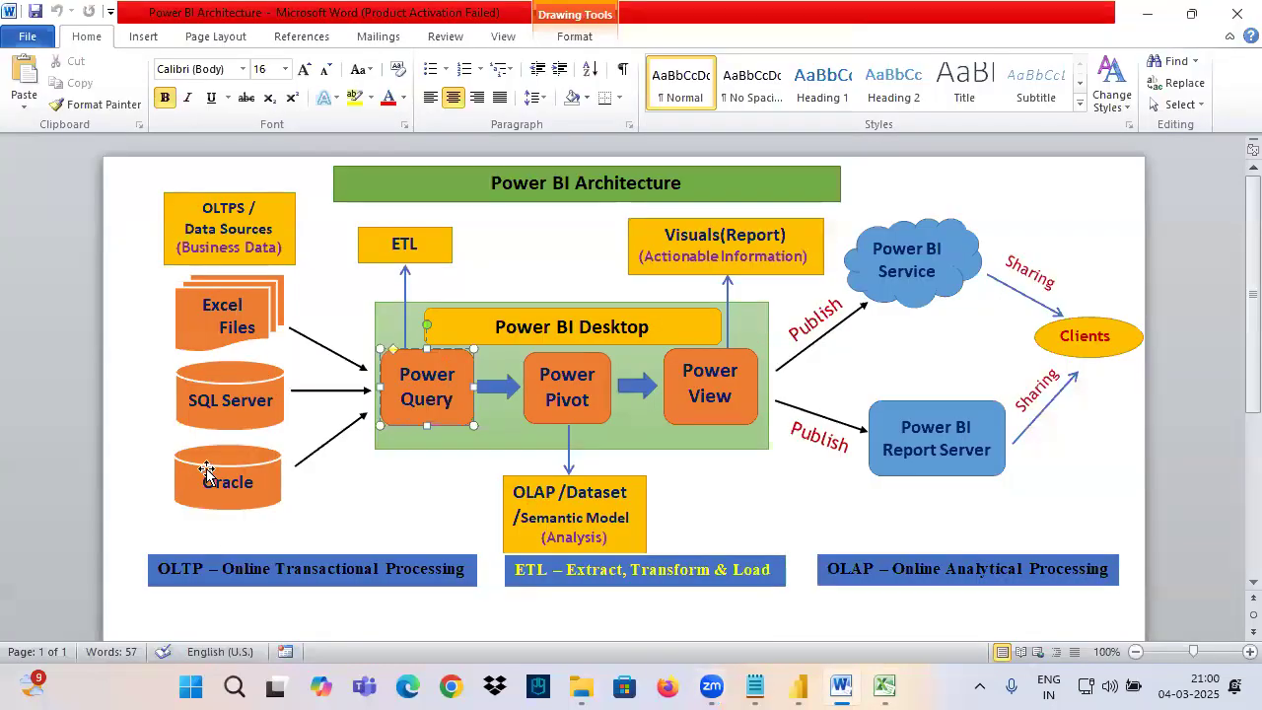
Switch to Power BI Desktop, reopen the Power Query Editor, and select the CUSTOMERS_DATA query.
left_click(801, 688)
left_click(555, 99)
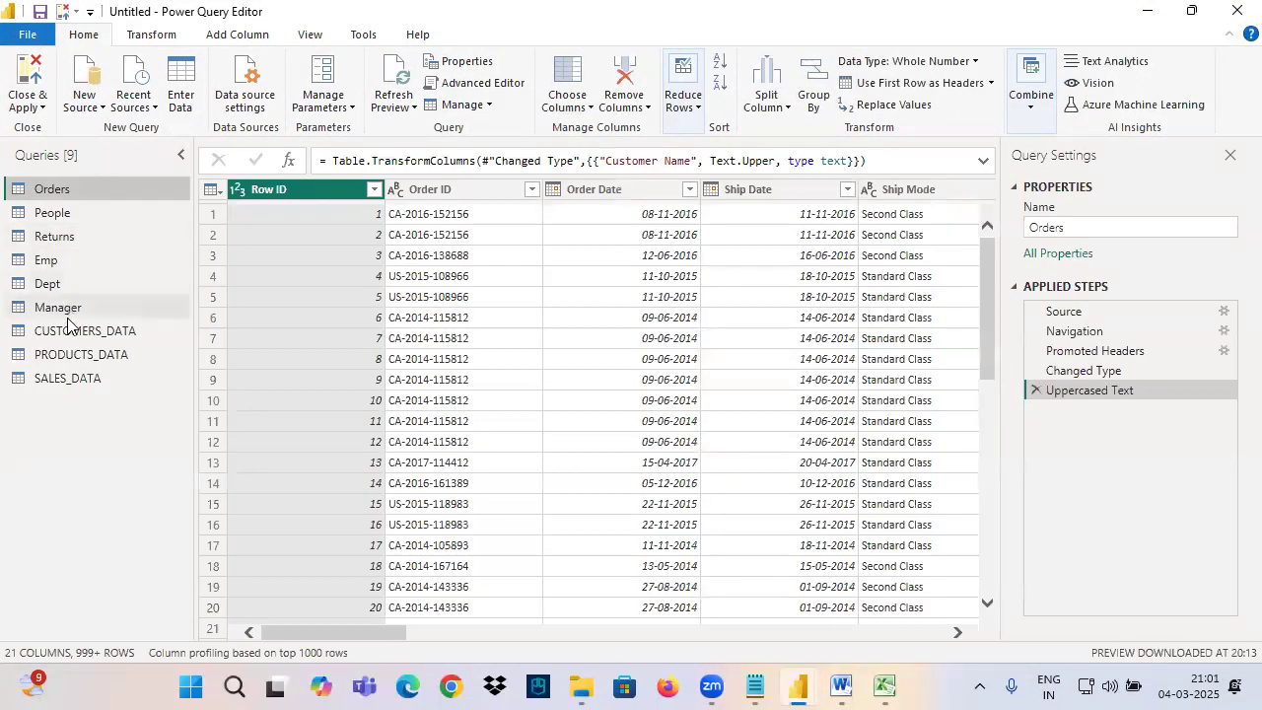
left_click(79, 330)
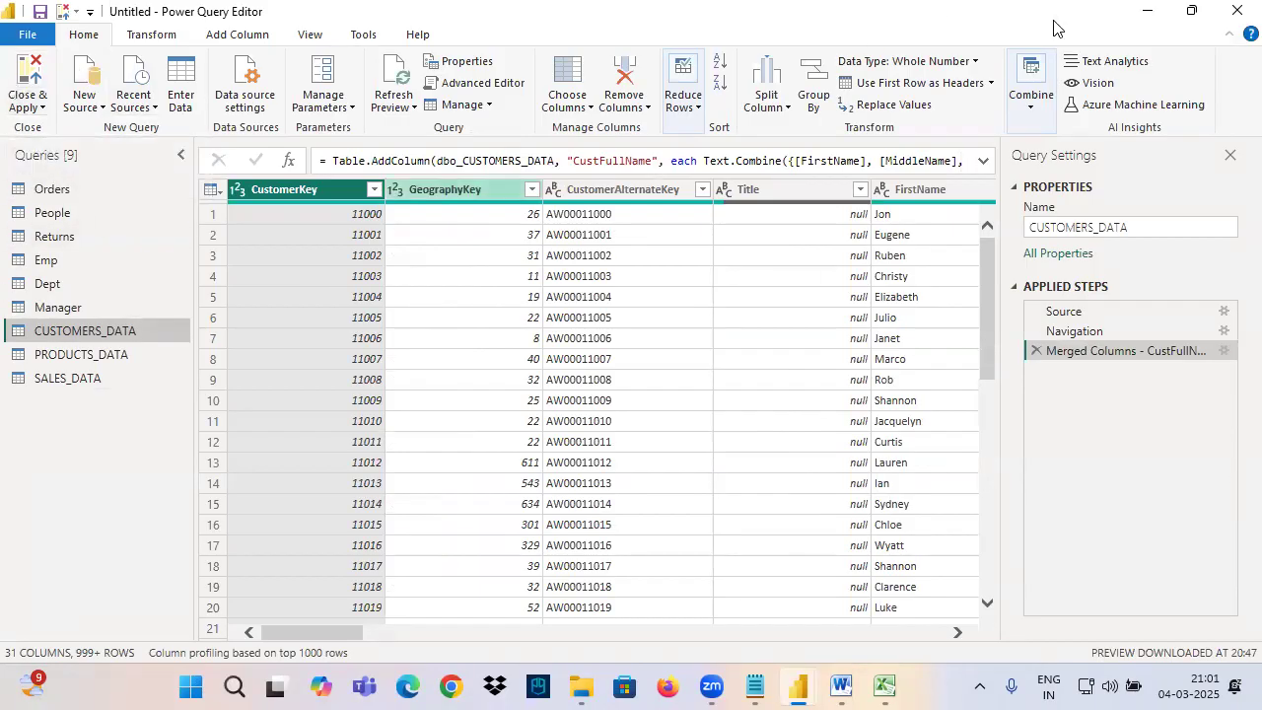
Switch to the notes and save the Power Query text file.
left_click(755, 687)
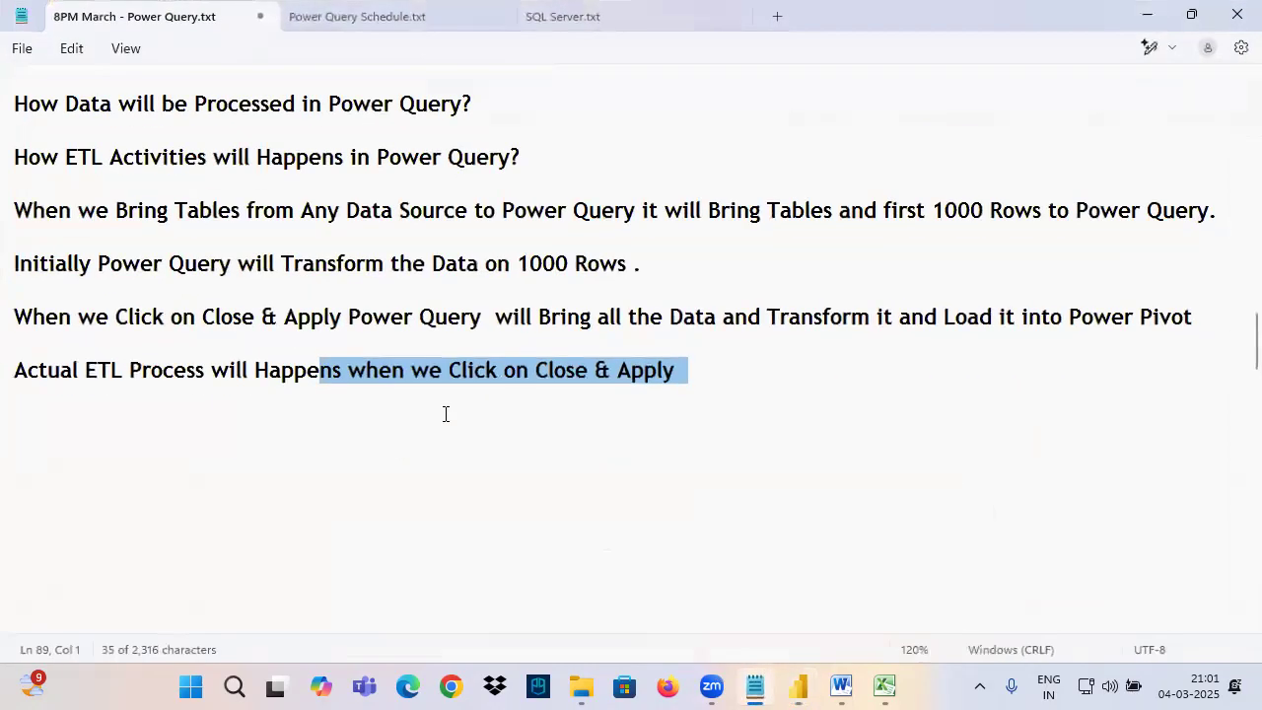
left_click(228, 133)
left_click(296, 179)
key("ctrl+s")
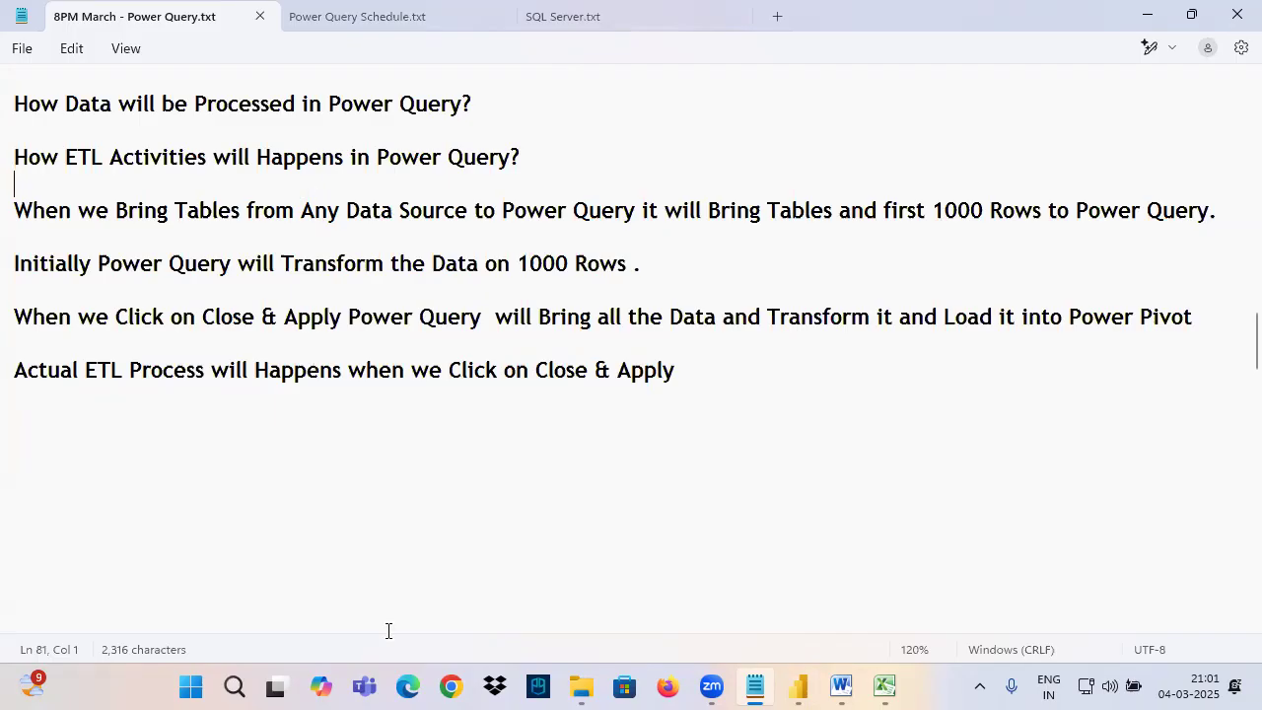
left_click(479, 412)
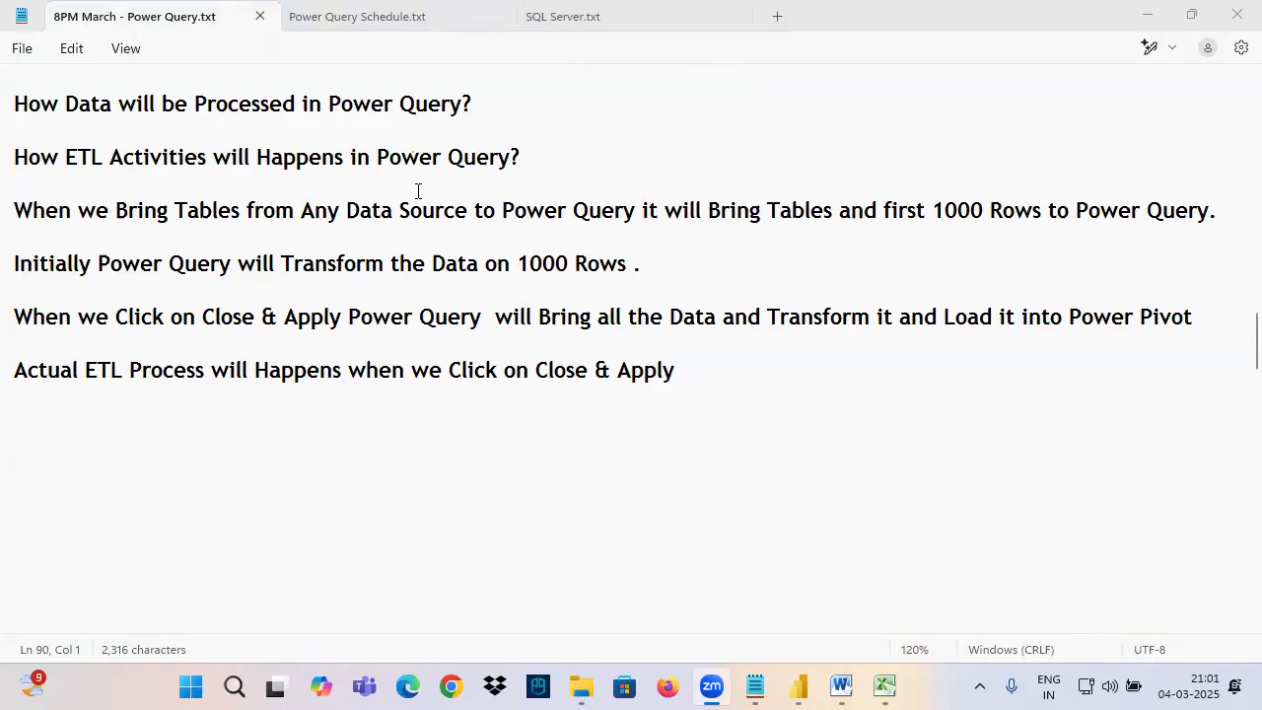
Return to the Power Query Editor and draw an arrow from CUSTOMERS_DATA to a handwritten "100 M".
mouse_move(798, 687)
left_click(940, 594)
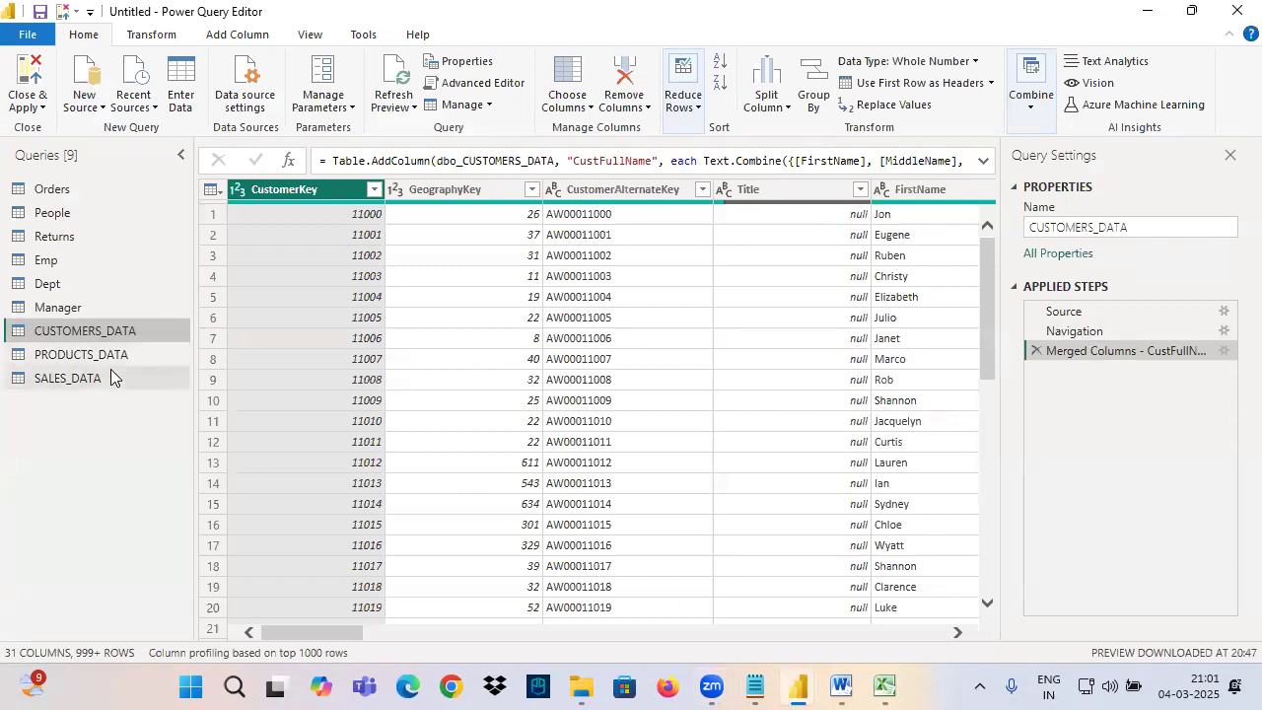
key("ctrl+2")
left_click_drag(140, 336, 184, 331)
left_click_drag(173, 318, 175, 343)
left_click_drag(212, 299, 222, 332)
mouse_move(228, 301)
left_mouse_down()
mouse_move(232, 316)
mouse_move(243, 302)
left_mouse_up()
mouse_move(253, 298)
left_mouse_down()
mouse_move(260, 322)
mouse_move(262, 302)
left_mouse_up()
mouse_move(266, 315)
left_mouse_down()
mouse_move(287, 295)
mouse_move(404, 316)
left_mouse_up()
Draw short lines below the Merged Columns step, circle the applied steps list, and draw a line across the data preview.
left_click_drag(1049, 375, 1121, 380)
mouse_move(1065, 401)
left_mouse_down()
mouse_move(1120, 400)
mouse_move(1126, 416)
left_mouse_up()
left_click_drag(1057, 443, 1129, 442)
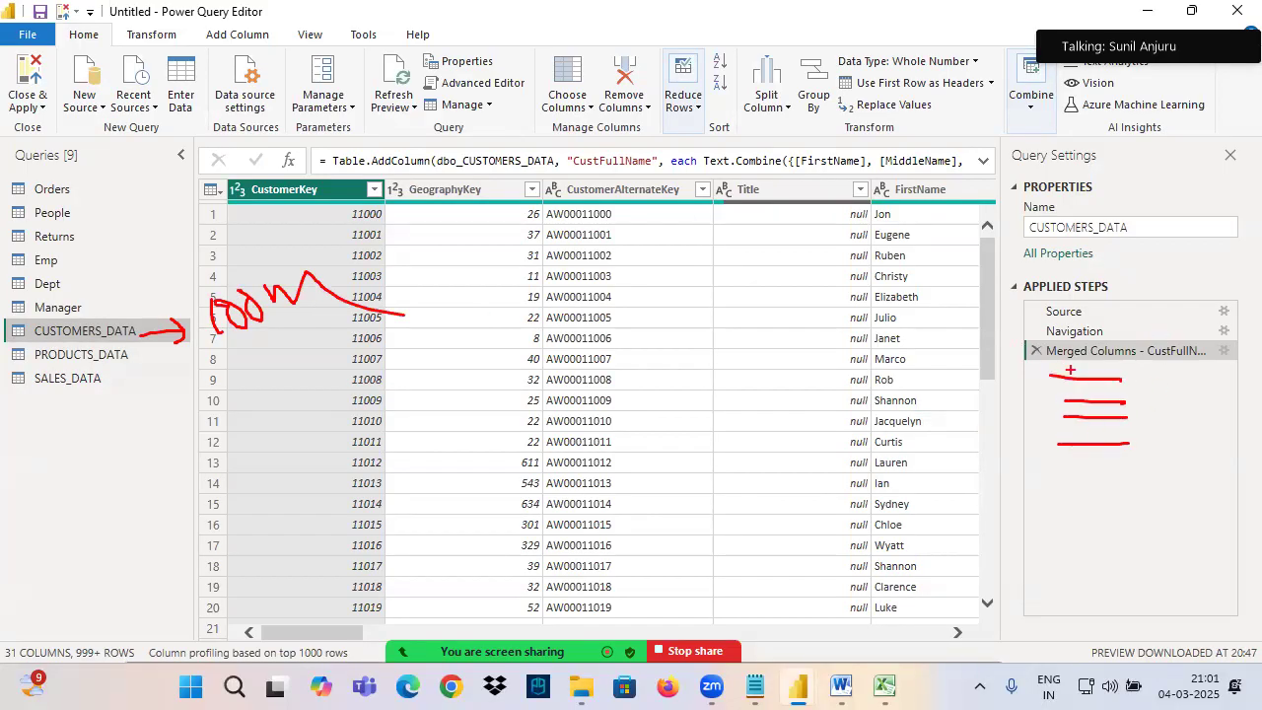
mouse_move(1072, 391)
left_mouse_down()
mouse_move(1124, 395)
mouse_move(1120, 419)
mouse_move(1142, 445)
left_mouse_up()
left_click_drag(1069, 483, 1104, 483)
left_click_drag(1058, 517, 1100, 512)
left_click_drag(1059, 550, 1121, 543)
mouse_move(1167, 367)
left_mouse_down()
mouse_move(1027, 360)
mouse_move(1089, 310)
left_mouse_up()
left_click_drag(542, 280, 843, 237)
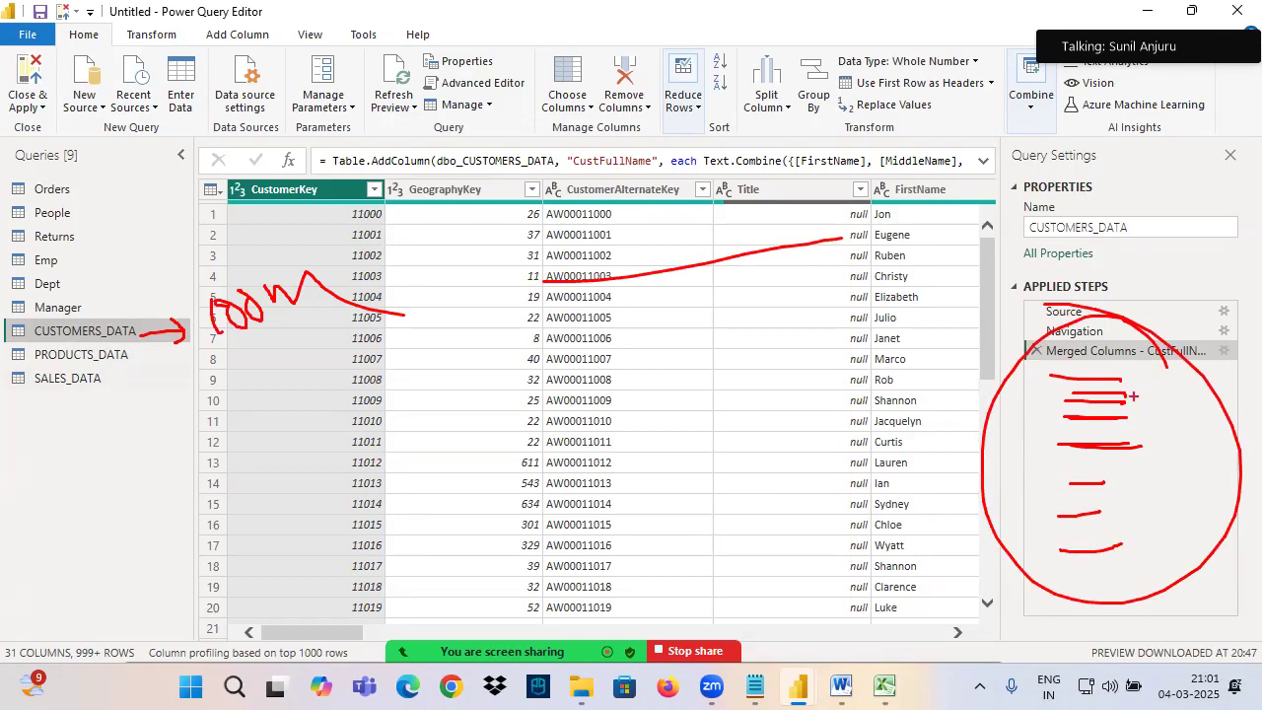
Circle the Close & Apply command in red with the annotation pen.
mouse_move(44, 48)
left_mouse_down()
mouse_move(37, 130)
mouse_move(52, 48)
left_mouse_up()
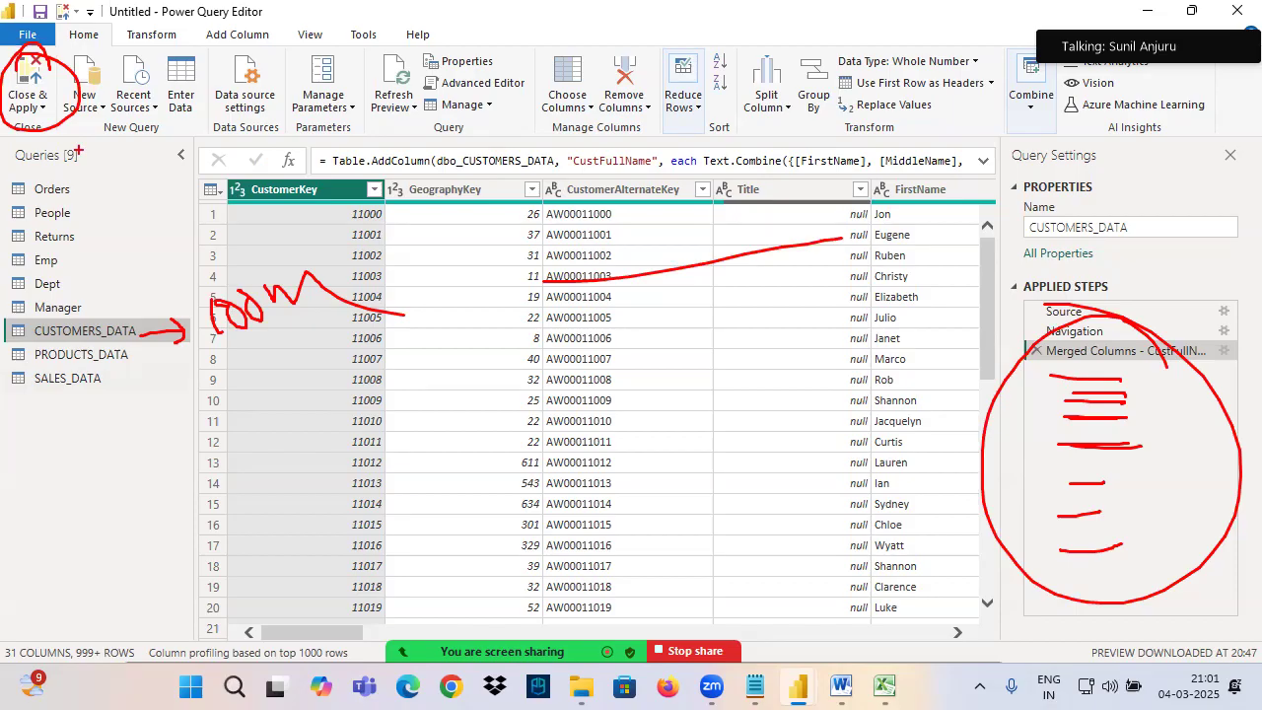
left_click_drag(55, 83, 126, 43)
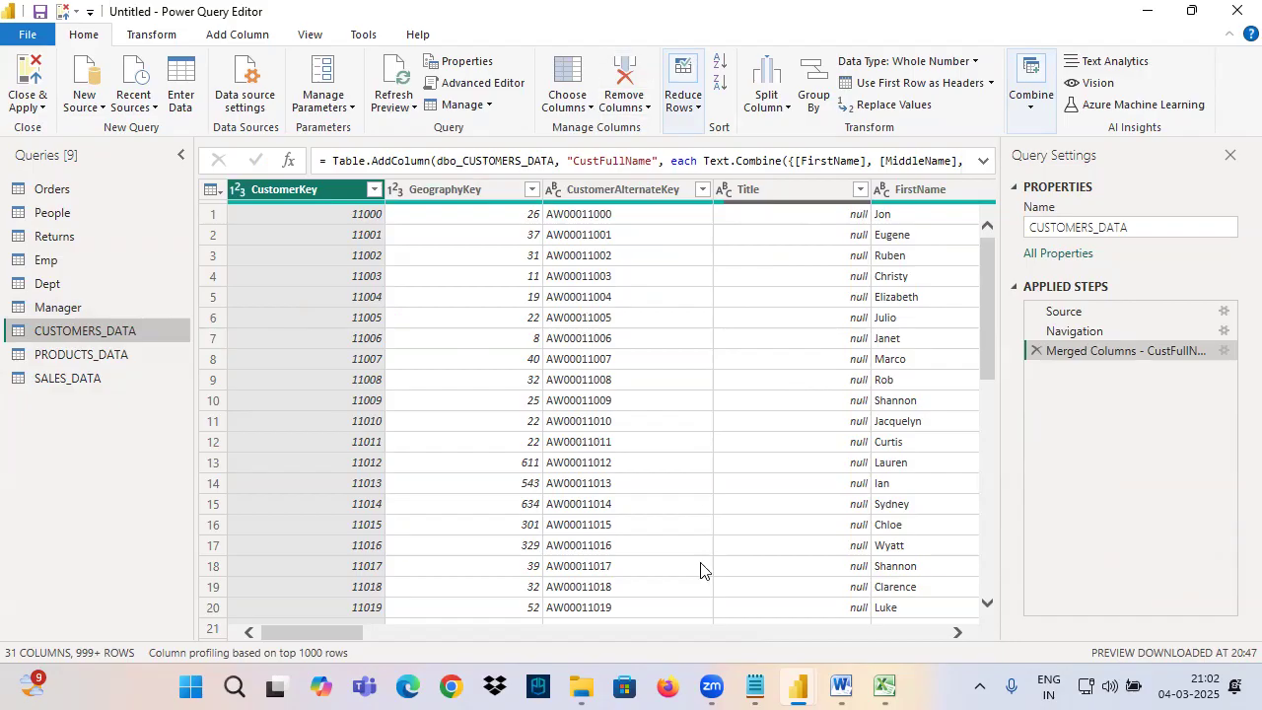
Highlight the Data Processing heading in the notes and return to the CUSTOMERS_DATA query in the Power Query Editor.
left_click(755, 687)
scroll(92, 260, "up", 1)
left_click_drag(40, 290, 260, 287)
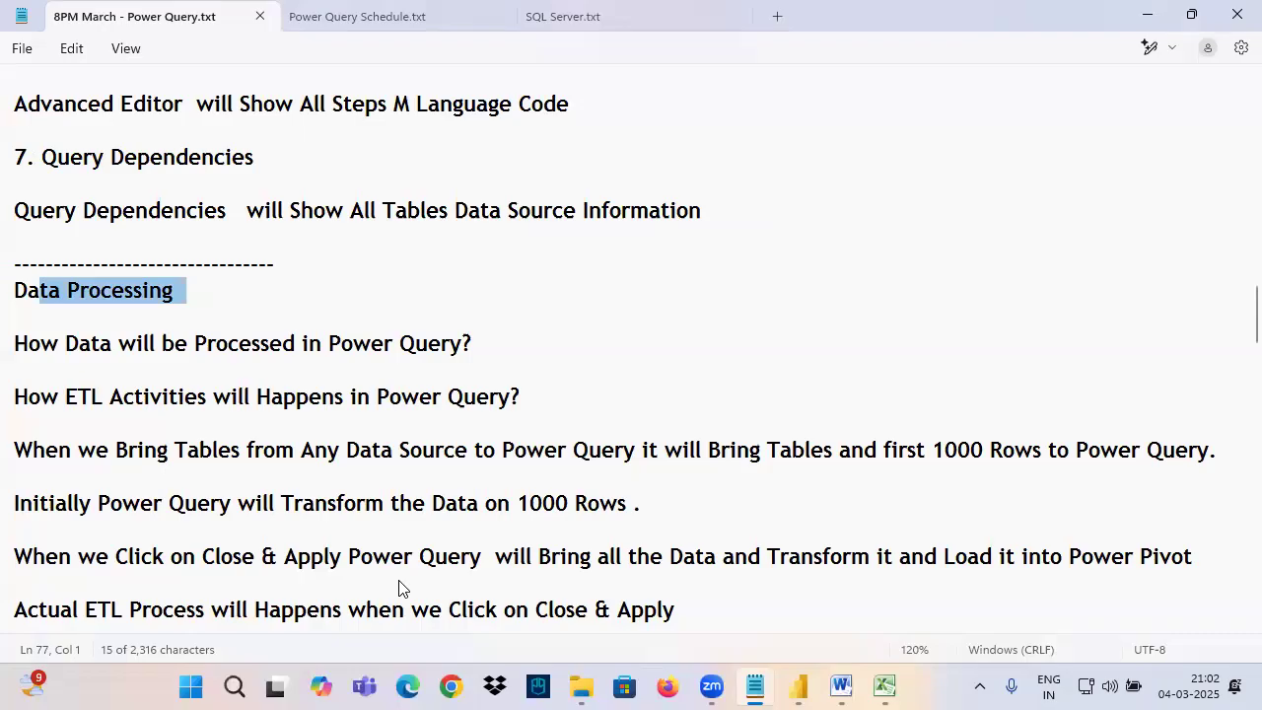
key("alt+Tab")
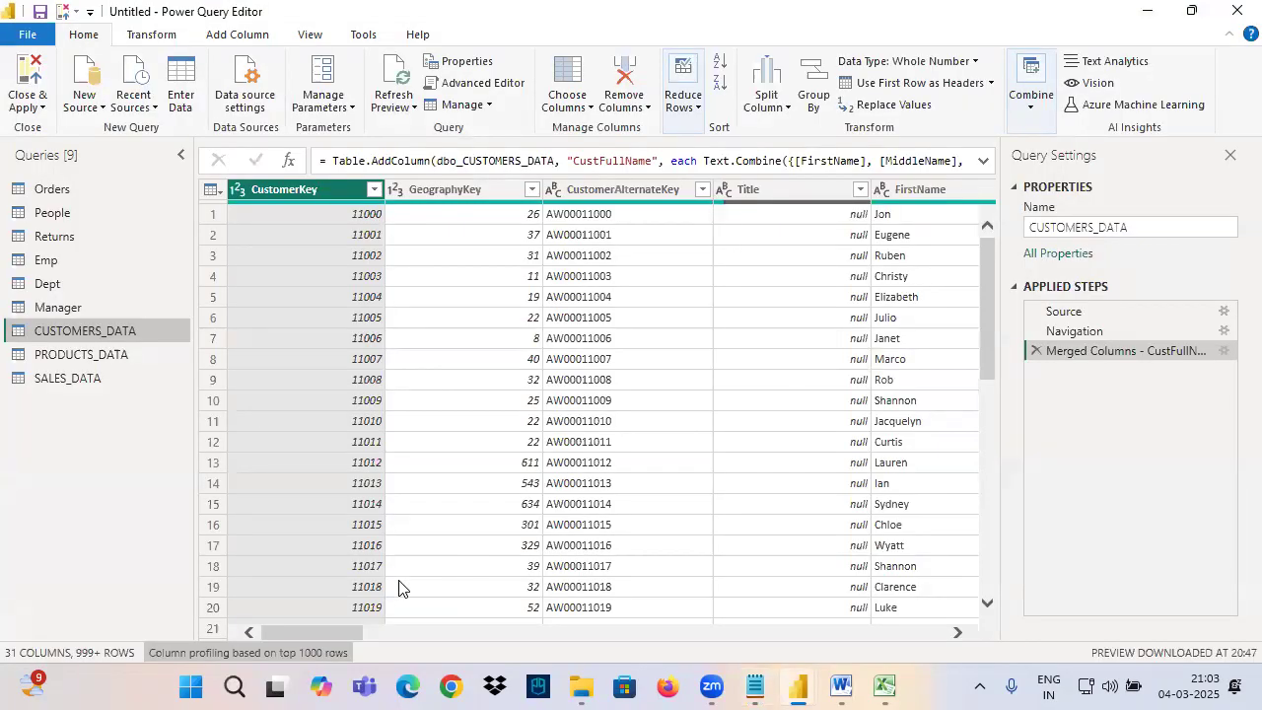
left_click(623, 189)
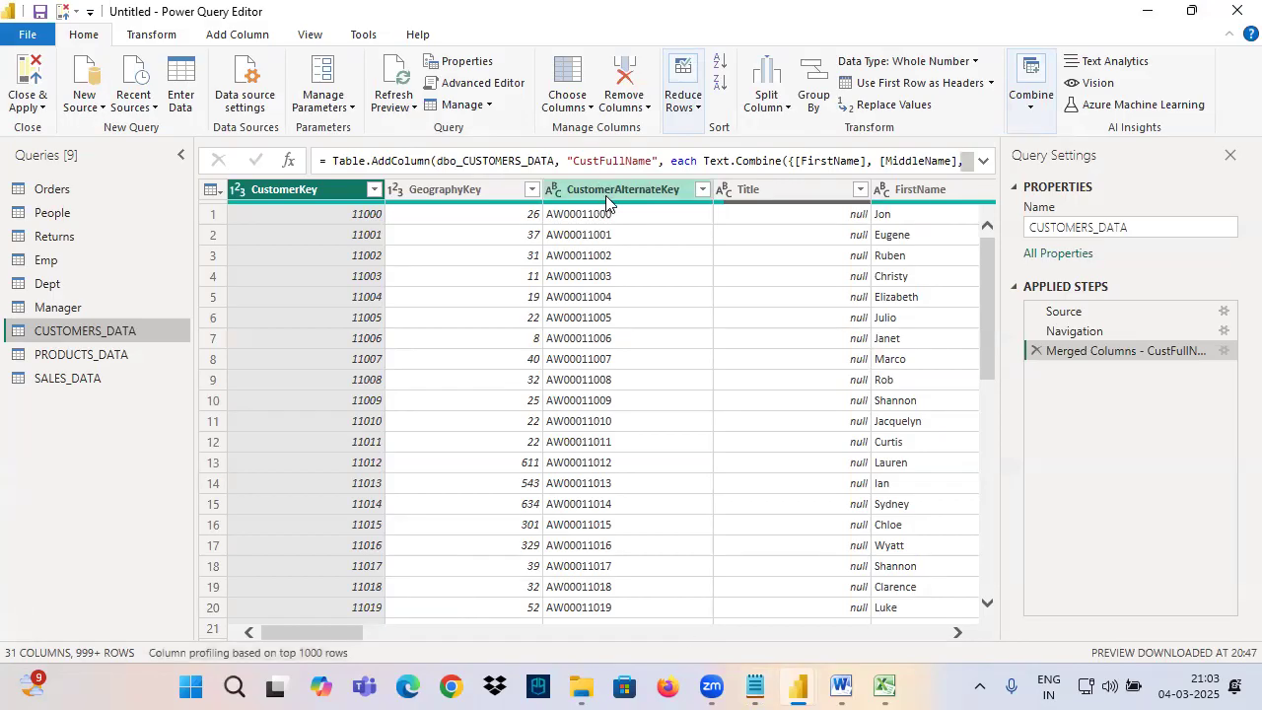
Switch to Power Query Schedule.txt in Notepad and insert a blank line after Datatypes in the Class 2 section.
left_click(759, 684)
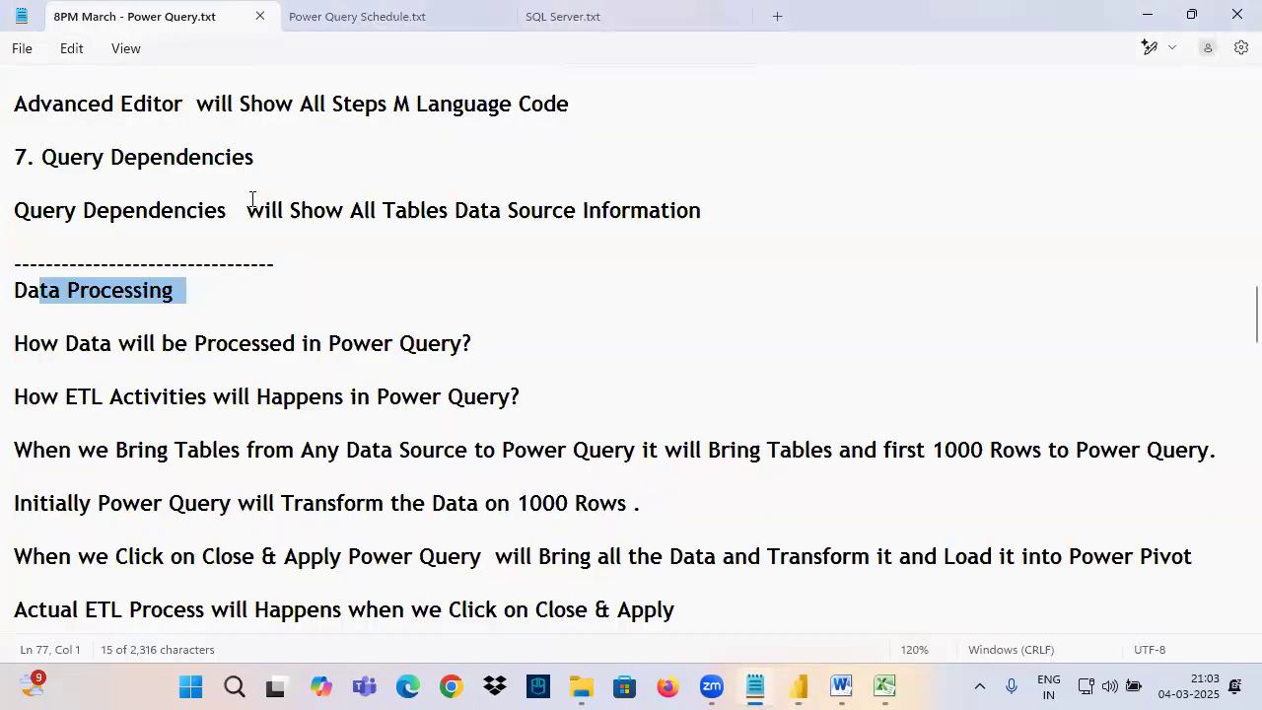
scroll(256, 195, "up", 4)
scroll(256, 195, "up", 5)
left_click(444, 16)
scroll(127, 277, "down", 2)
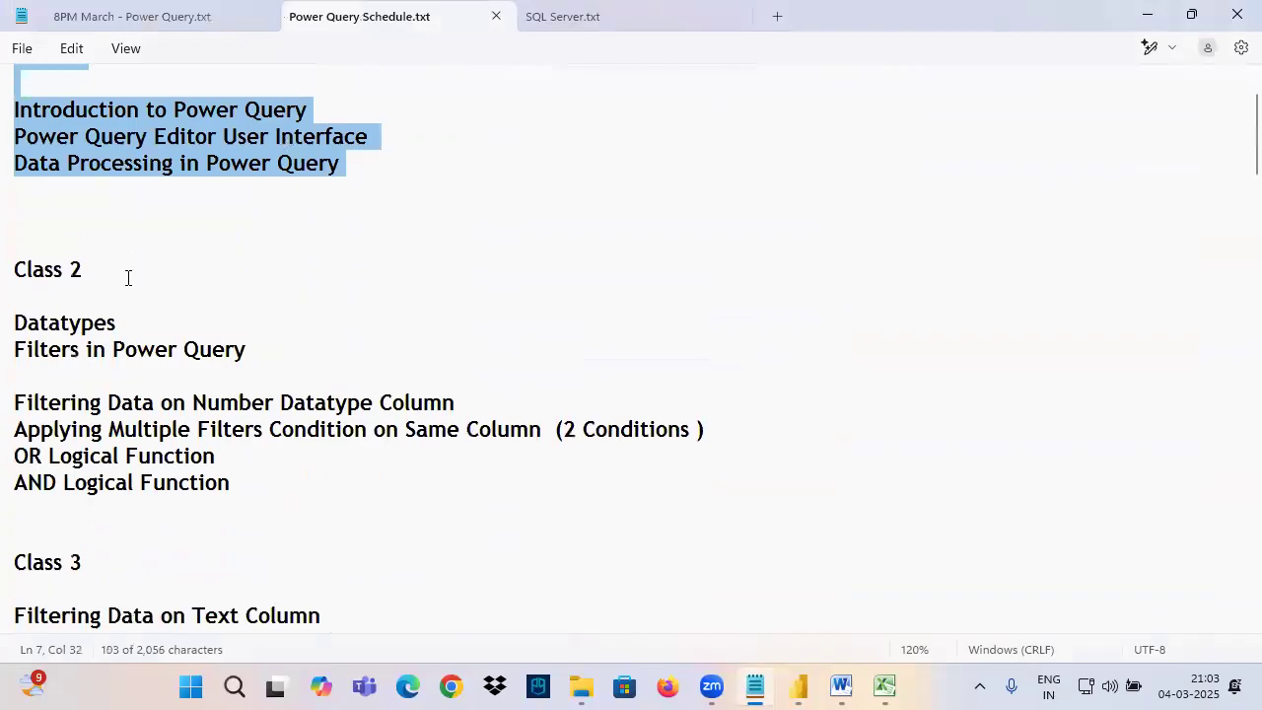
left_click_drag(24, 150, 138, 208)
left_click(155, 212)
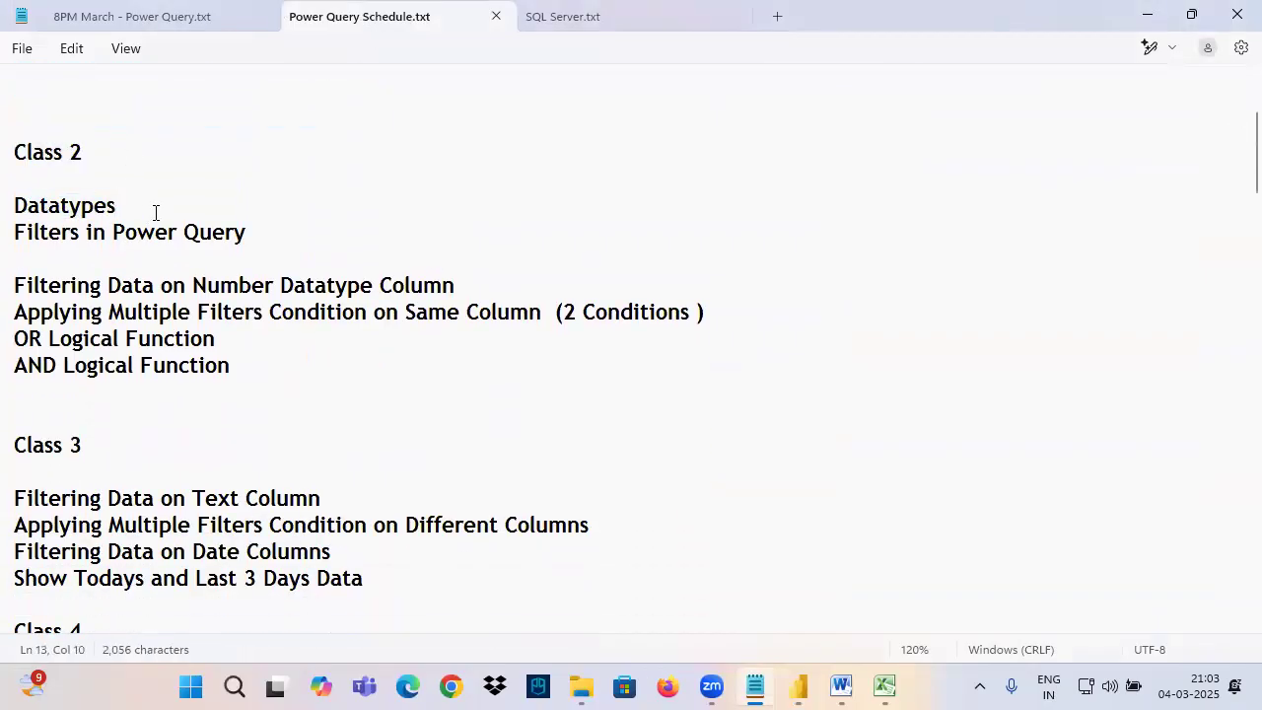
key("Return")
Copy the Class 2 section from its heading through AND Logical Function.
left_click_drag(22, 254, 9, 161)
key("ctrl+c")
left_click(276, 403)
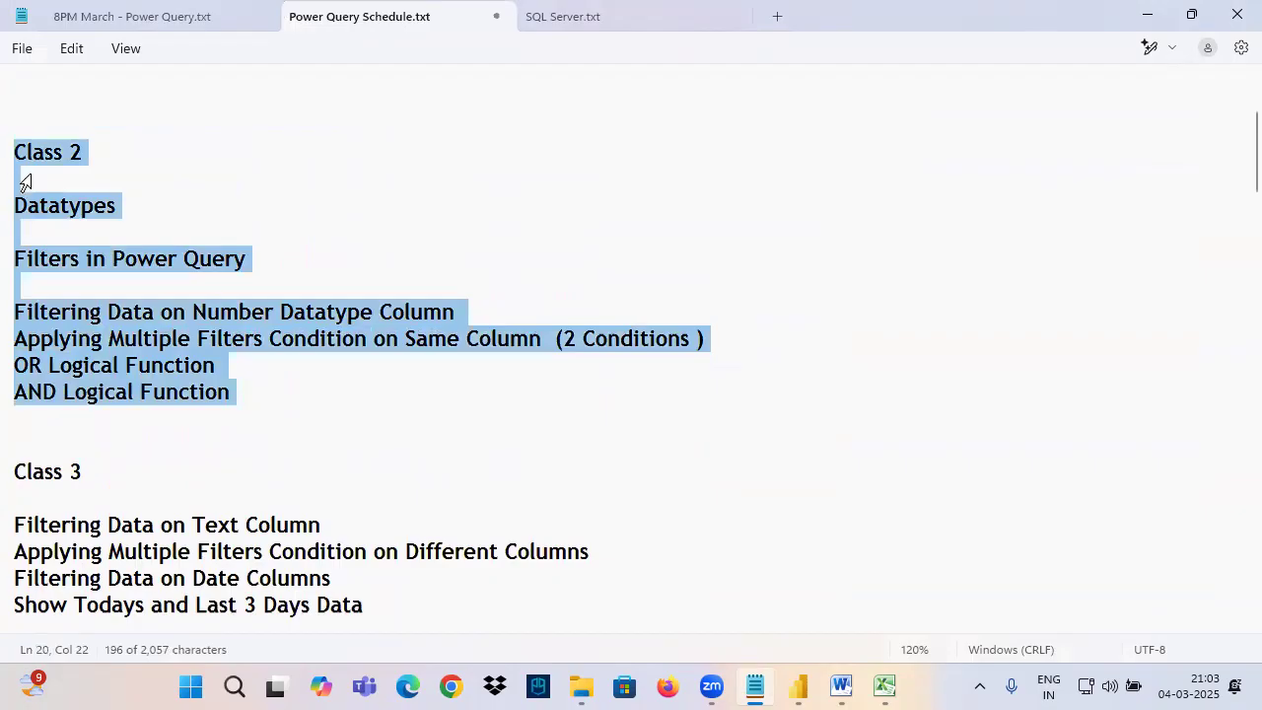
Add a dashed separator at the end of 8PM March - Power Query.txt and paste the copied Class 2 topics below it.
left_click(124, 12)
scroll(64, 380, "down", 15)
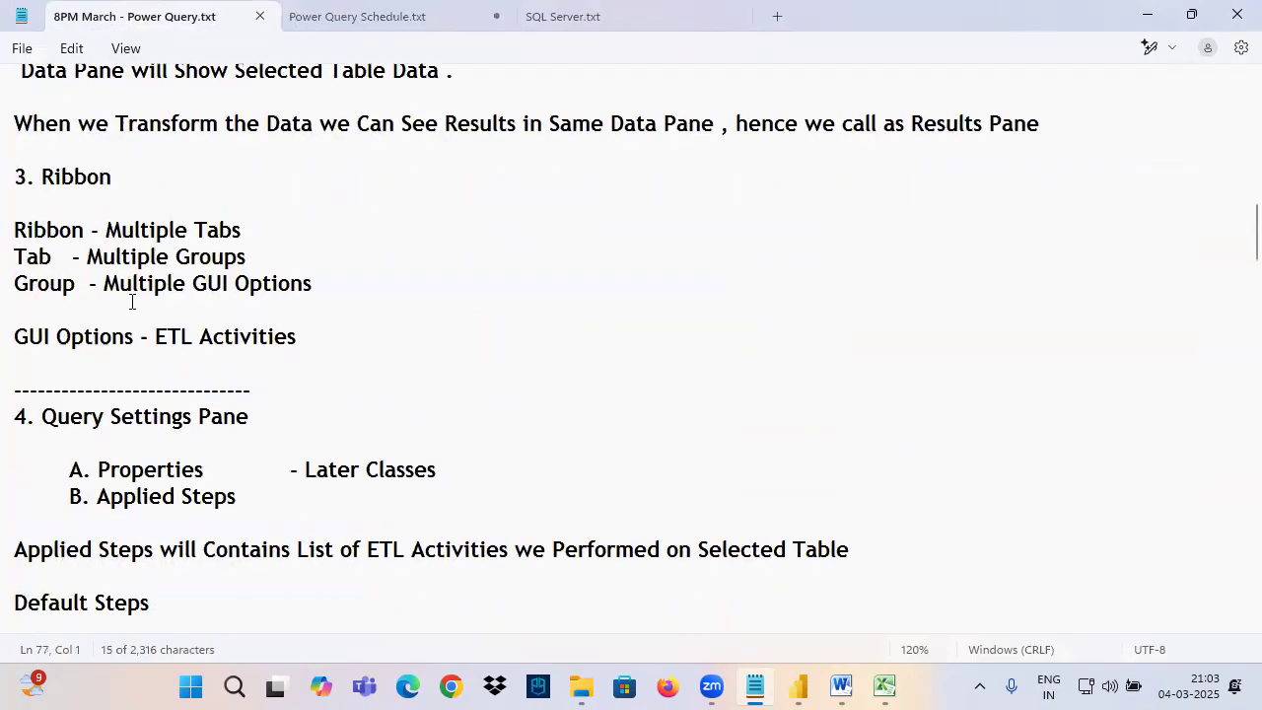
scroll(99, 295, "up", 3)
scroll(95, 270, "up", 1)
left_click(70, 298)
type("--------------")
key("Return")
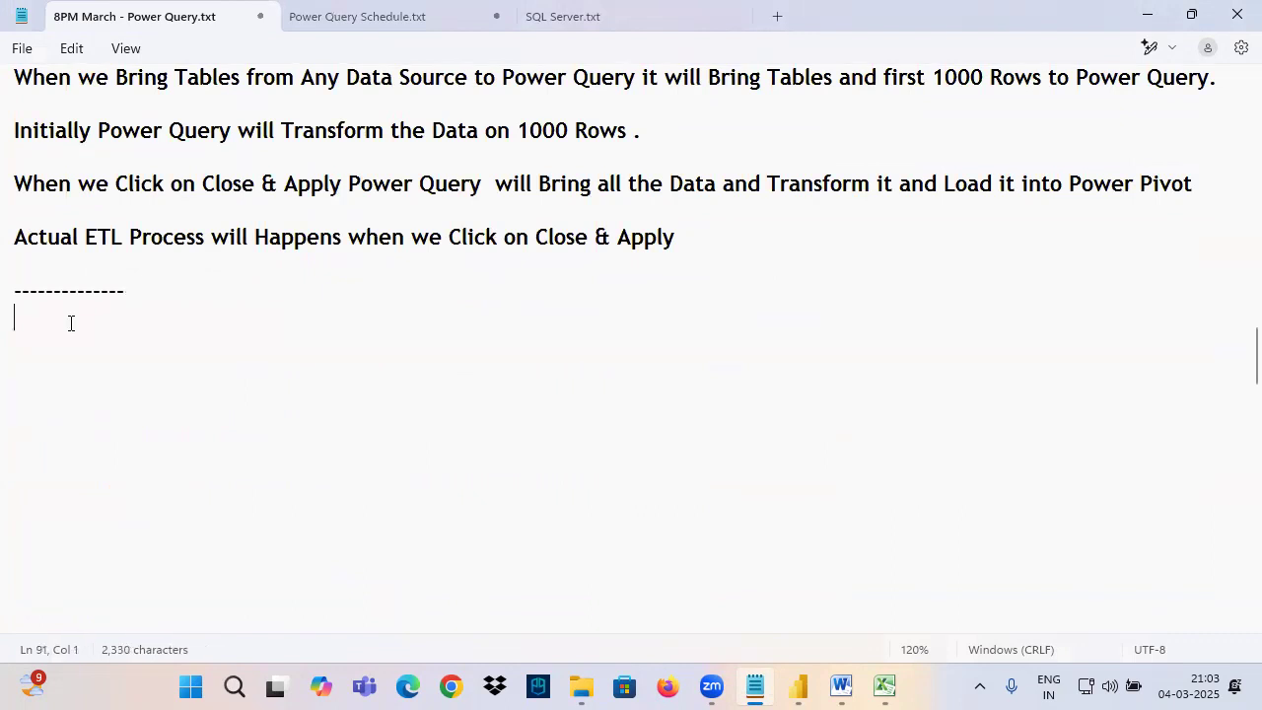
key("ctrl+v")
left_click(140, 325)
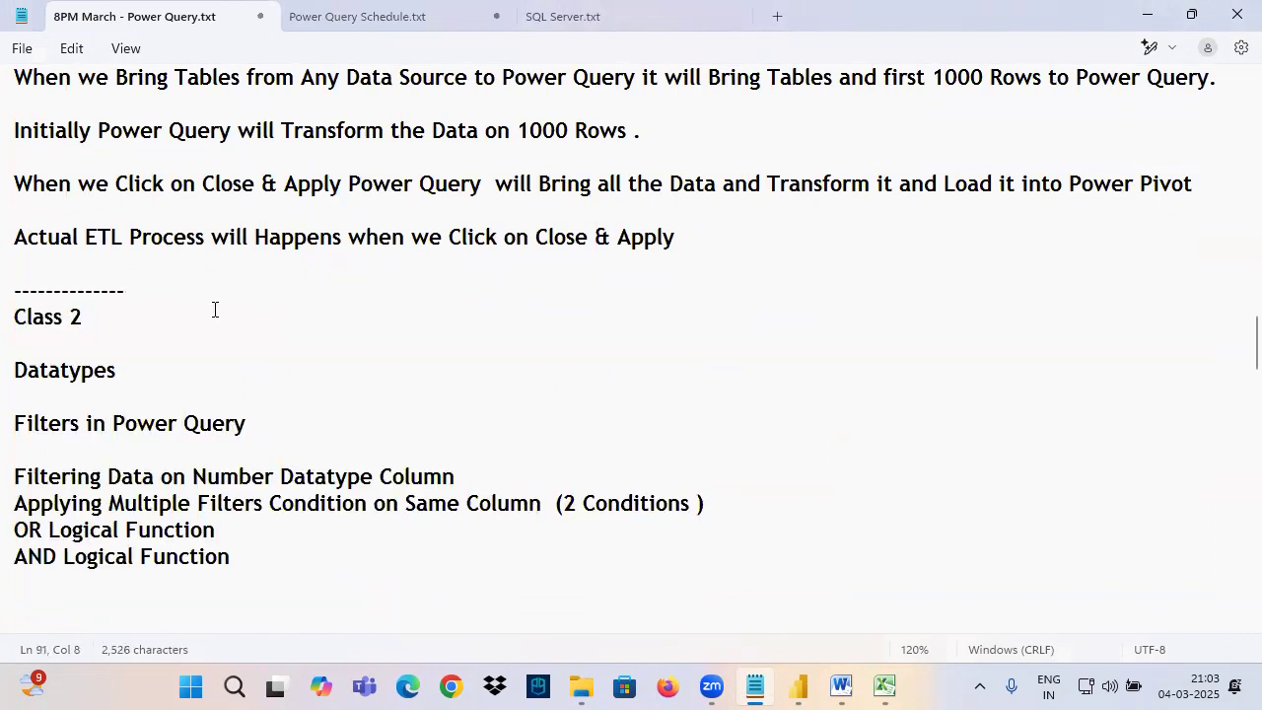
Close Power Query Schedule.txt and SQL Server.txt, leaving only the 8PM March - Power Query notes open.
left_click(381, 11)
left_click(496, 16)
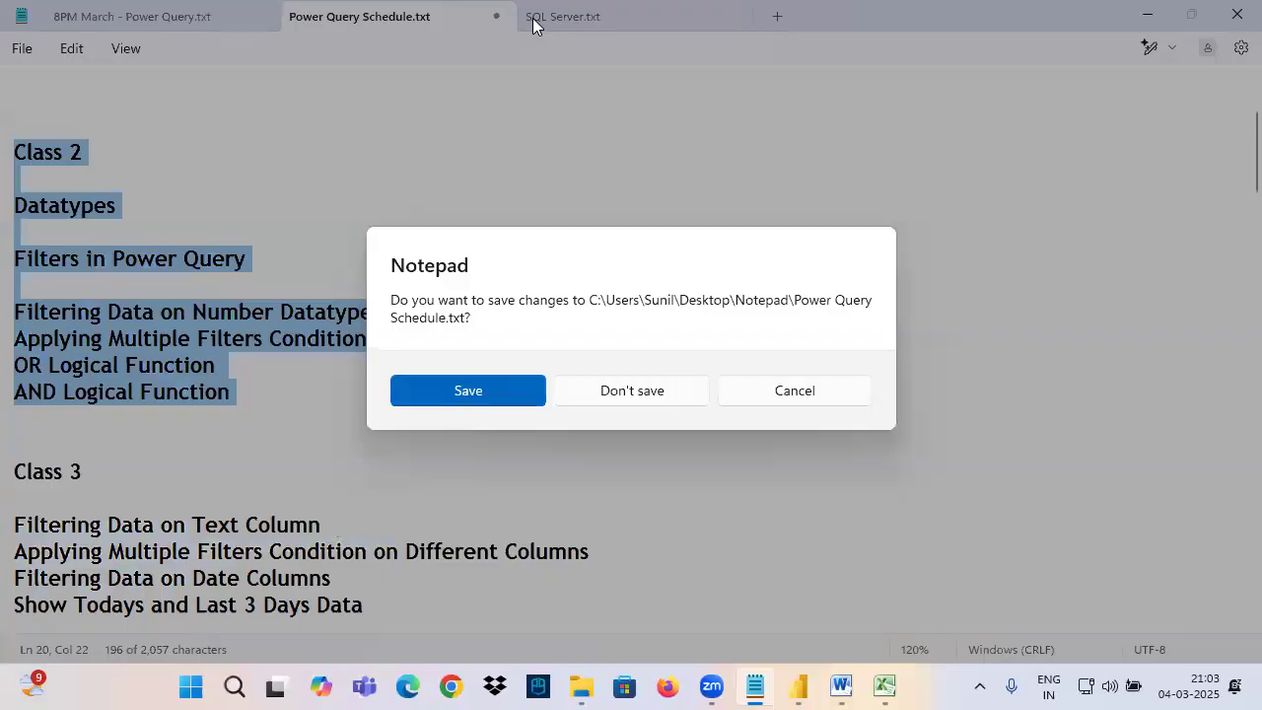
left_click(764, 391)
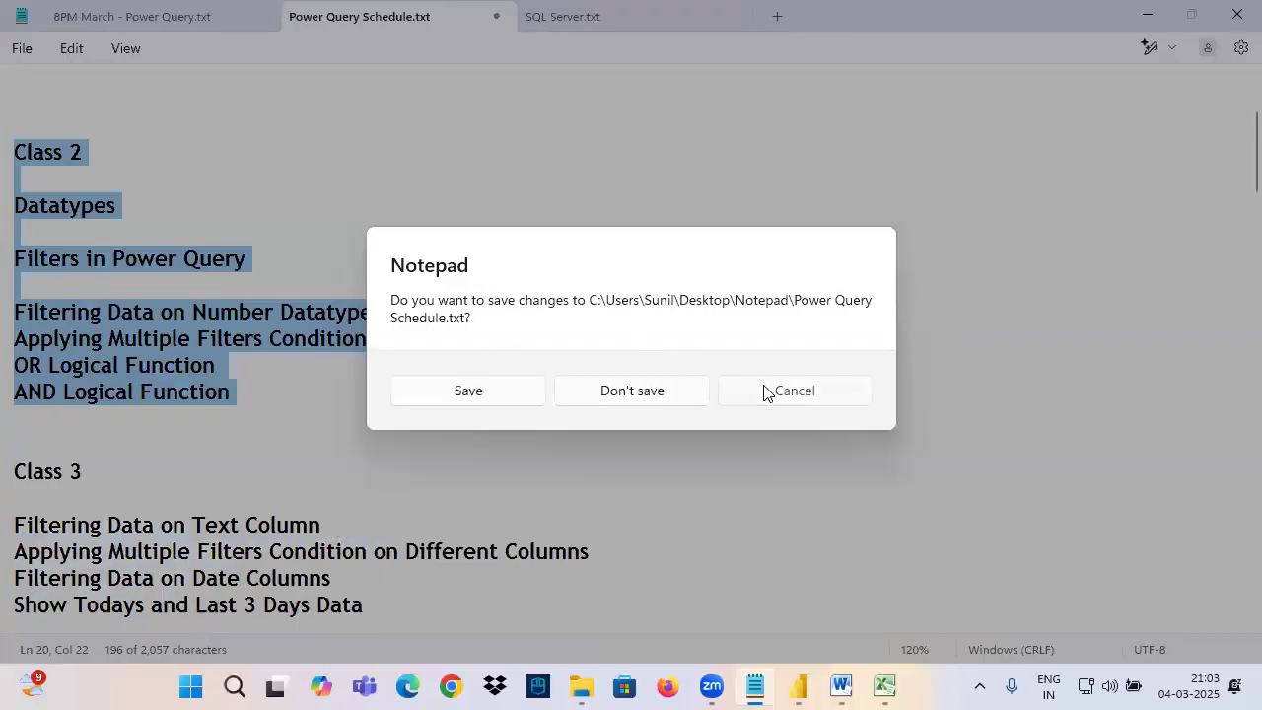
left_click(388, 132)
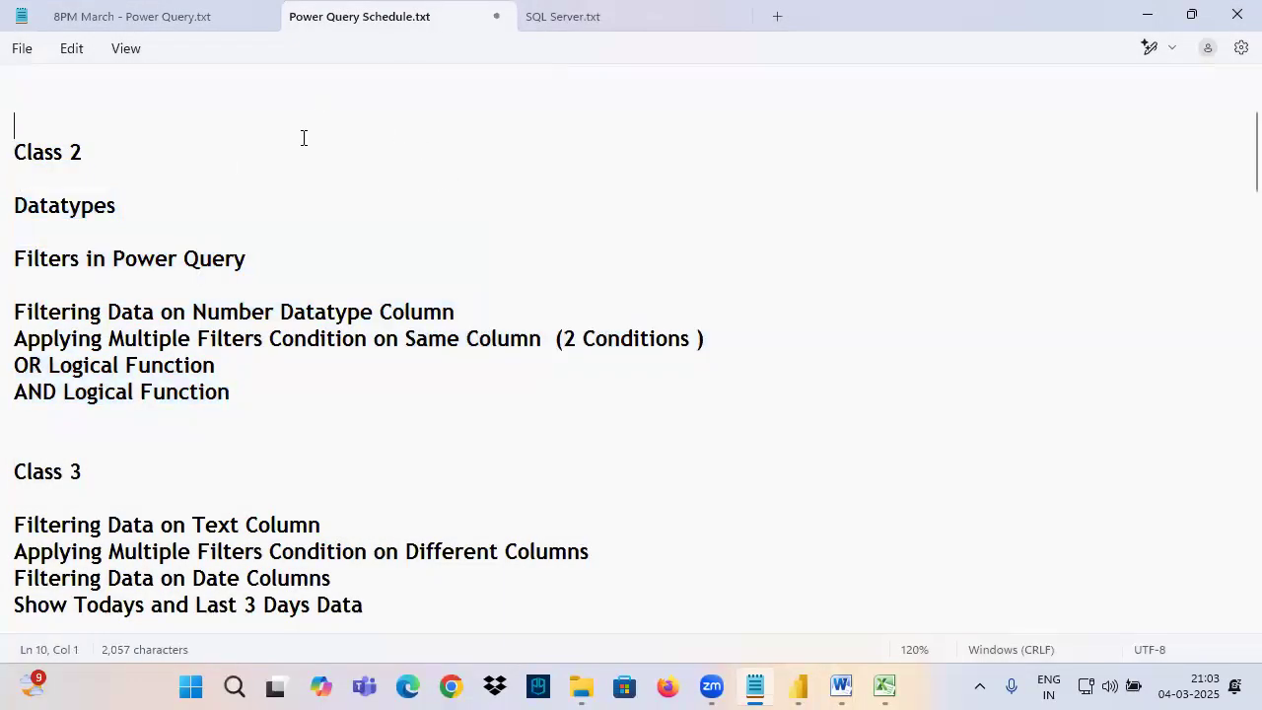
left_click(496, 19)
left_click(495, 20)
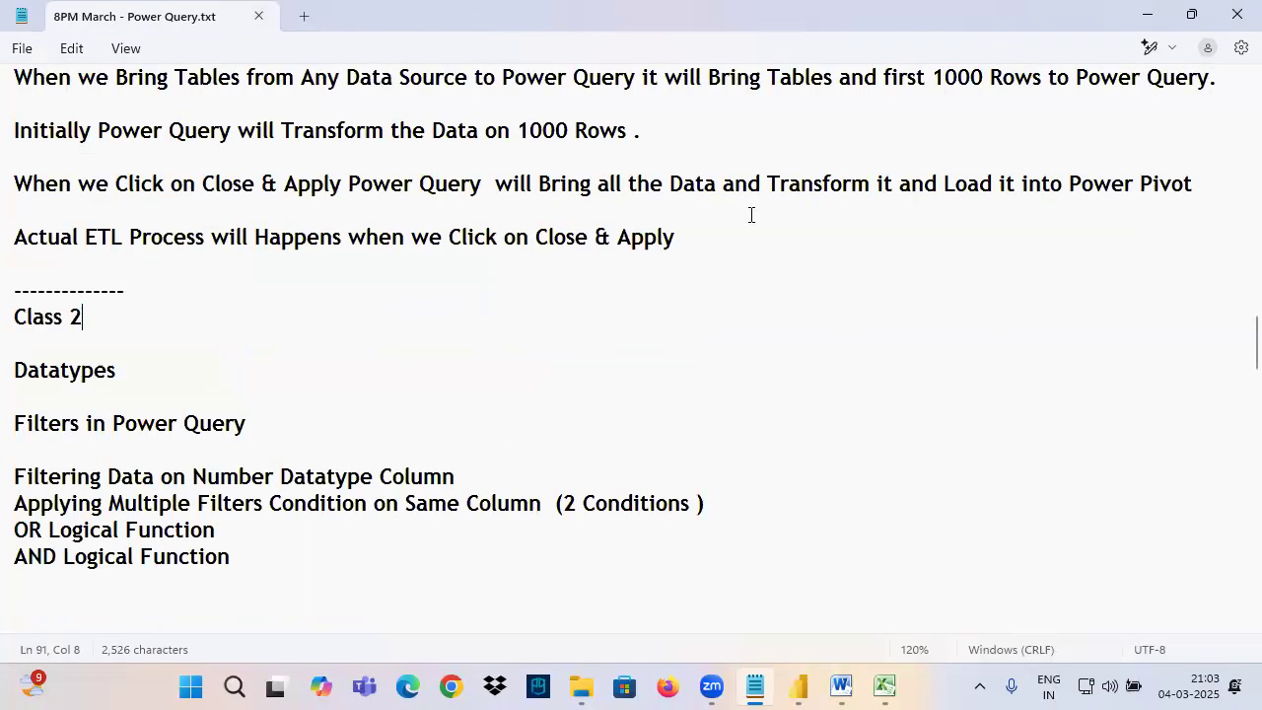